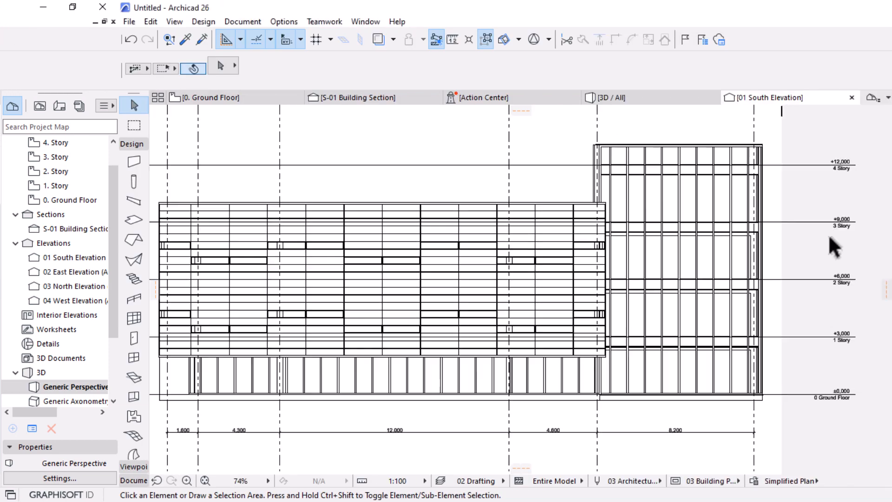
Step: Set the South Elevation's graphic override to No Overrides
left_click(673, 481)
left_click(725, 374)
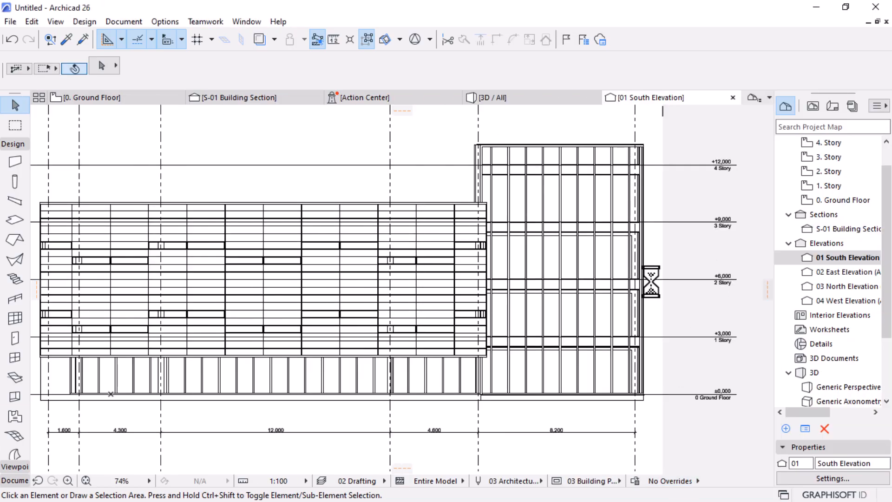
scroll(645, 277, "down", 5)
scroll(609, 281, "up", 6)
middle_click_drag(610, 280, 574, 285)
Step: In the South Elevation's settings, set the uncut fill to Surface - Color Fill, Shaded and enable uniform uncut pens with a gray line pen
right_click(835, 260)
left_click(681, 246)
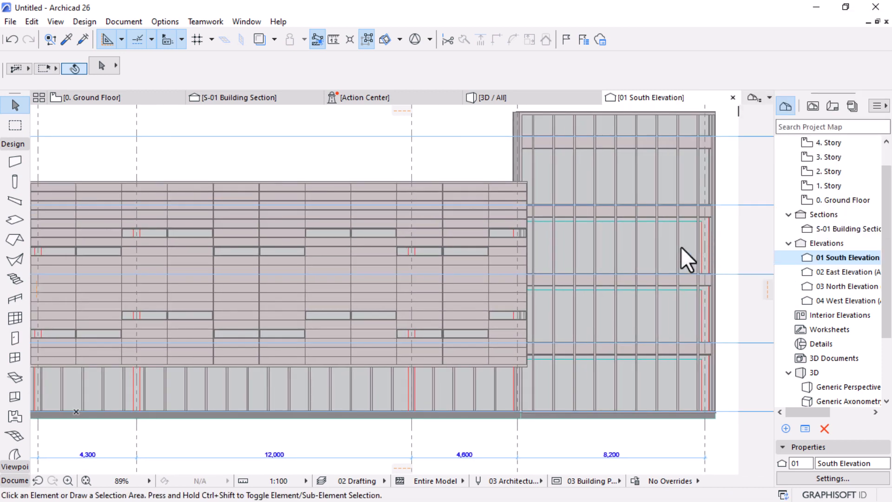
left_click(399, 89)
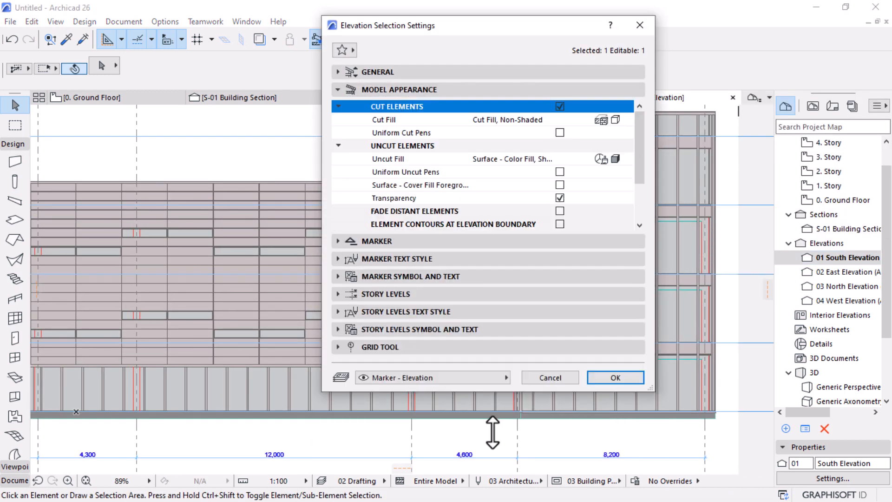
left_click(612, 157)
left_click(702, 216)
left_click(559, 172)
left_click(611, 182)
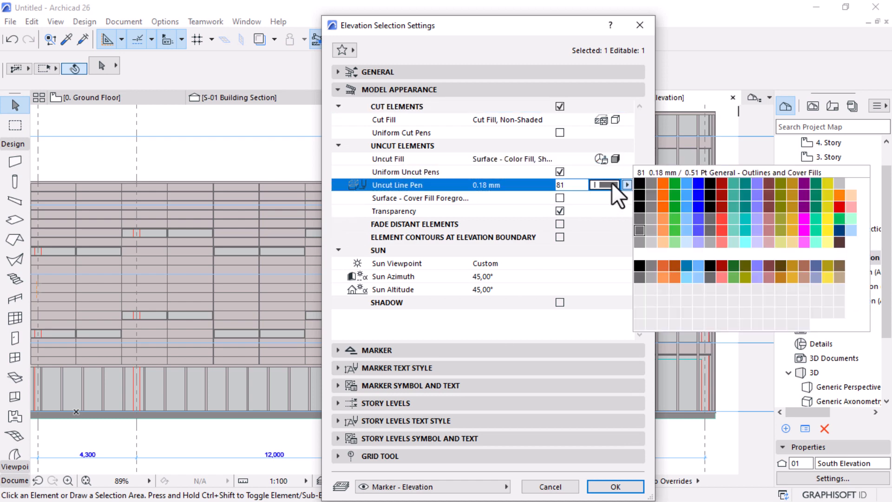
left_click(638, 222)
key("Return")
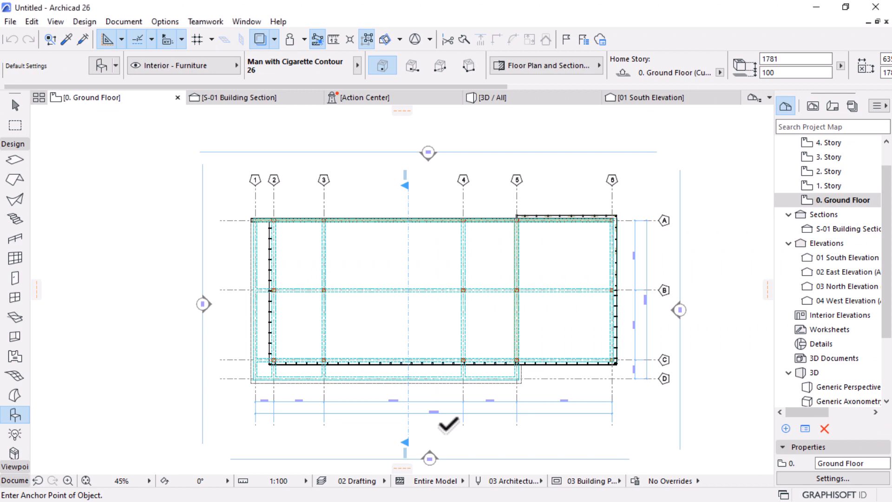
scroll(446, 428, "up", 1)
scroll(442, 434, "up", 1)
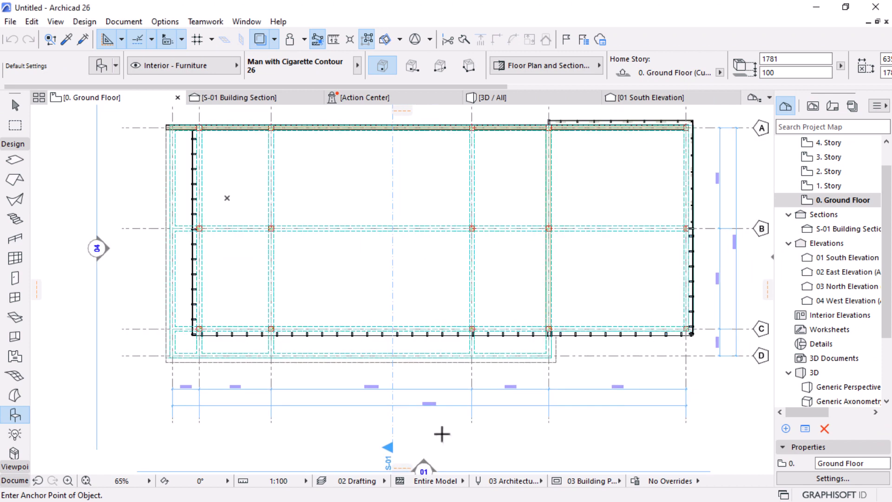
scroll(404, 378, "down", 1)
scroll(696, 251, "up", 1)
scroll(707, 260, "up", 1)
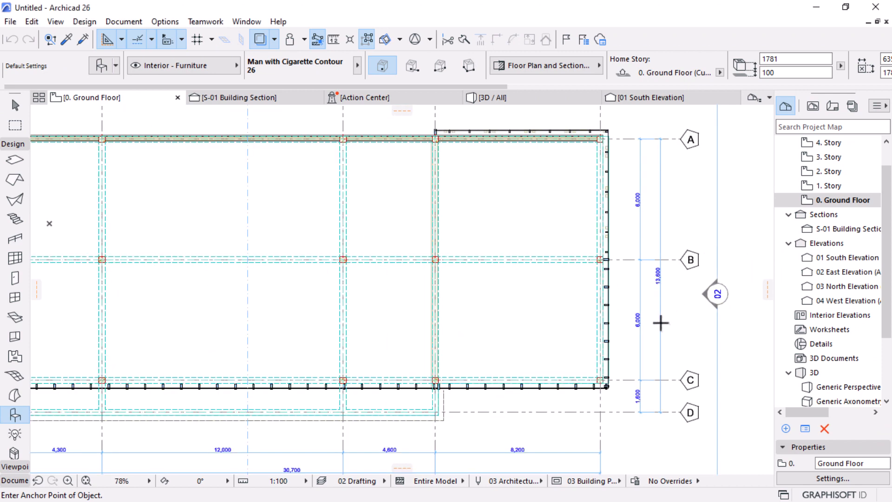
scroll(623, 375, "down", 3)
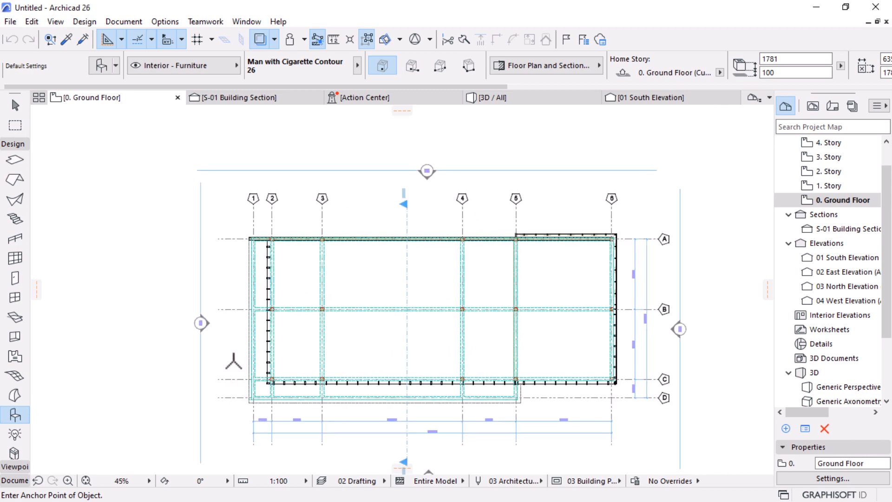
scroll(255, 339, "up", 3)
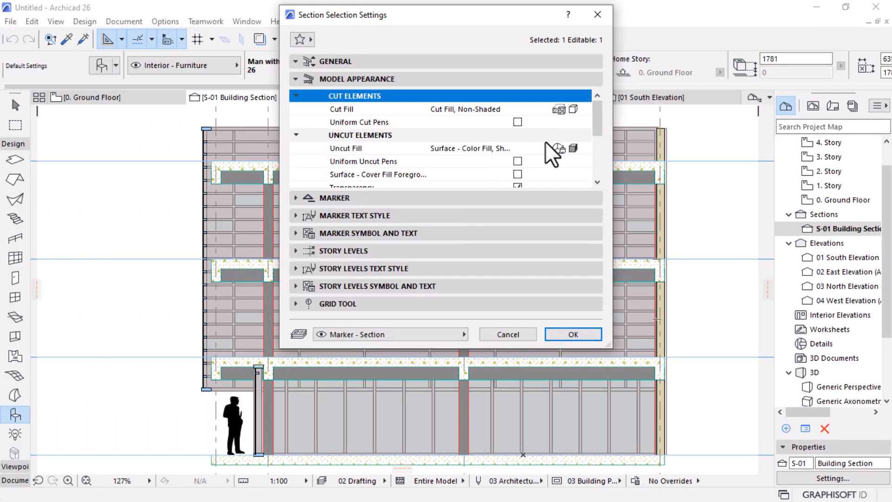
Step: Enable uniform uncut and cut pens for the S-01 building section and set its cut line pen to 1 (0.13 mm)
left_click(517, 161)
left_click(517, 122)
left_click(562, 134)
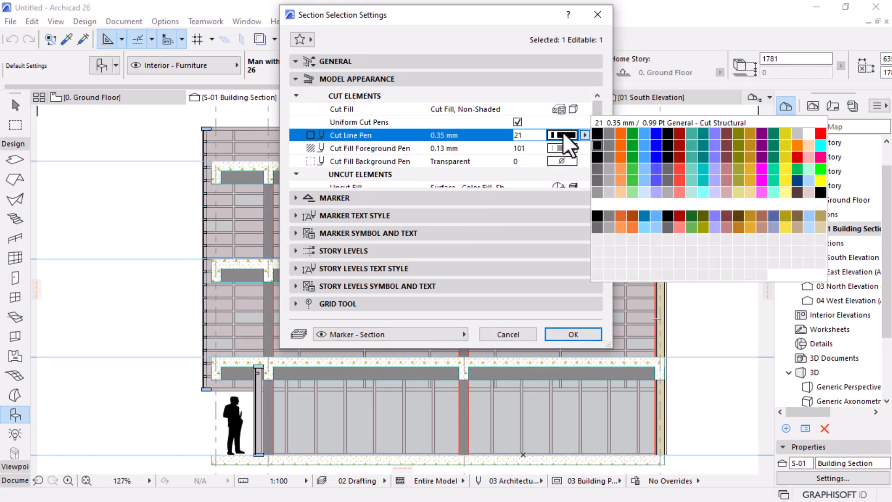
left_click(597, 134)
Step: Set the building section's cut fill to Surface - Color Fill, Shaded and apply the section settings
left_click(573, 110)
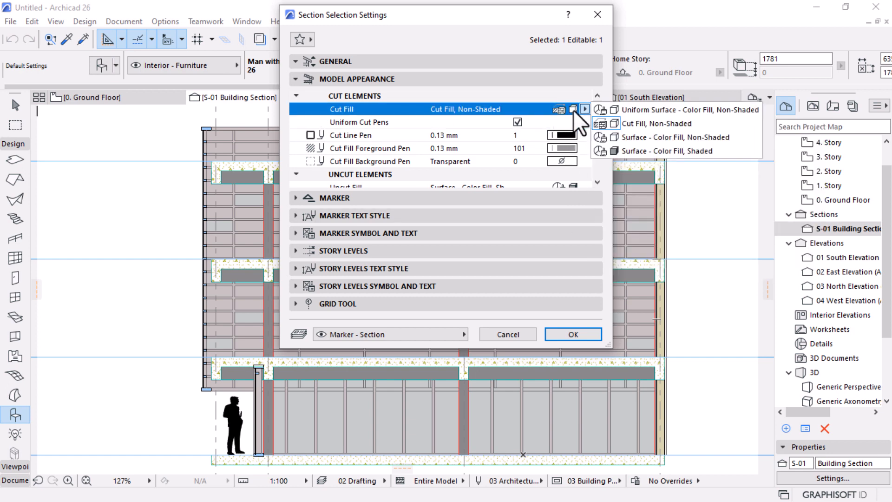
left_click(661, 149)
left_click_drag(557, 348, 536, 457)
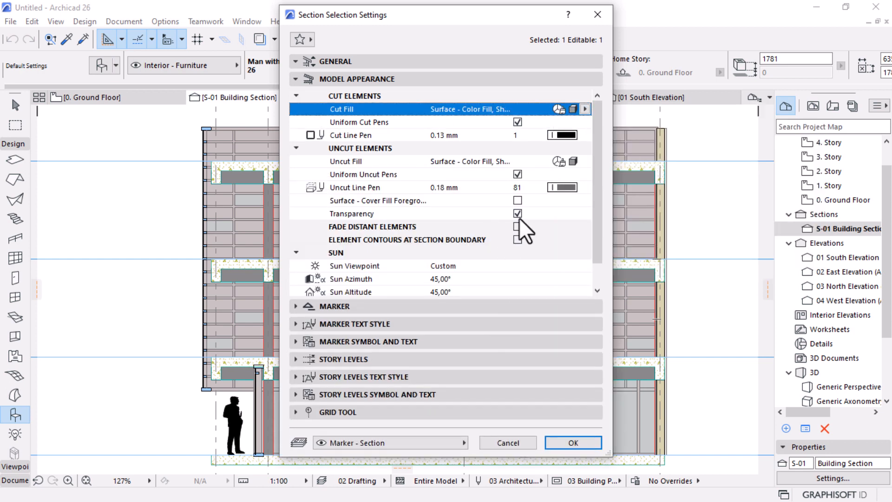
scroll(517, 245, "down", 2)
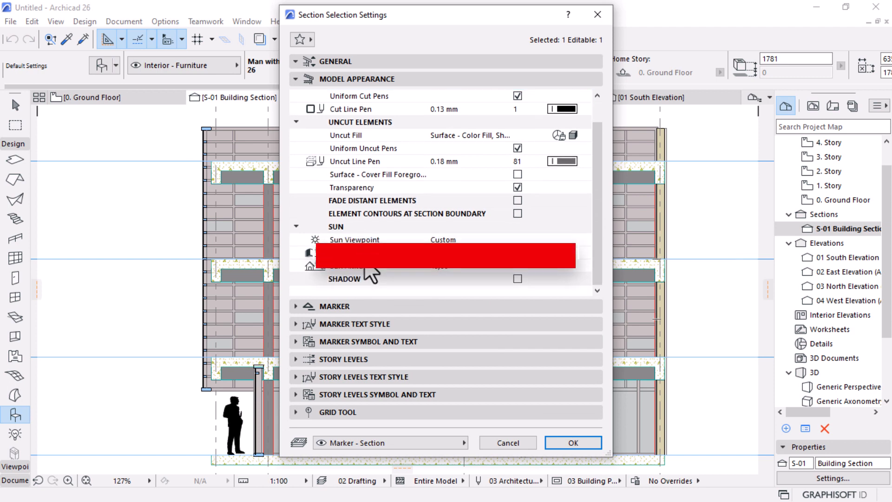
left_click(571, 439)
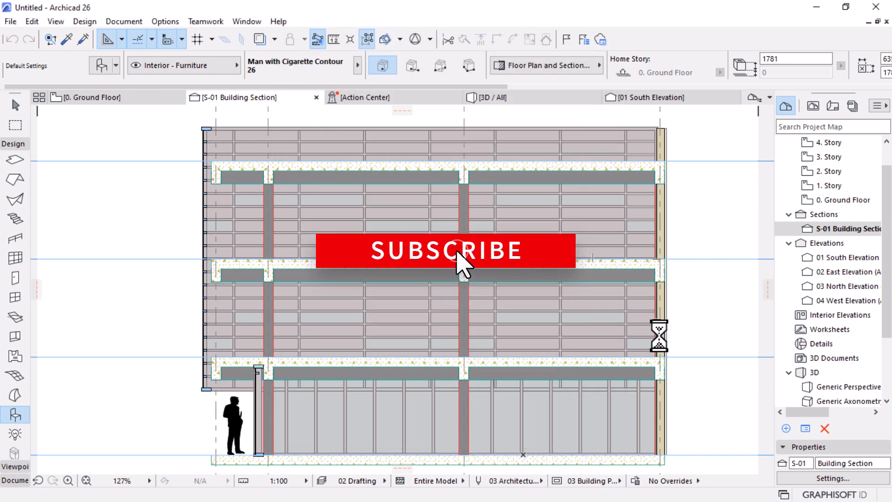
scroll(414, 207, "down", 2)
scroll(445, 249, "up", 2)
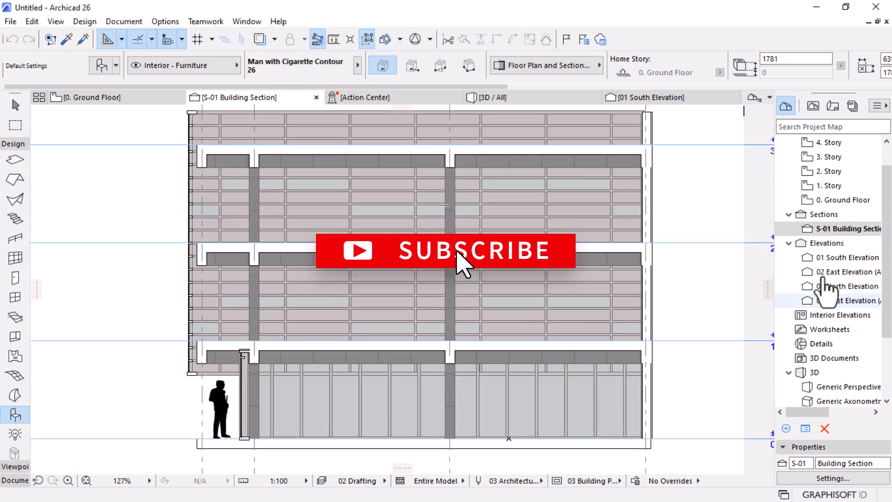
middle_click_drag(603, 301, 604, 312)
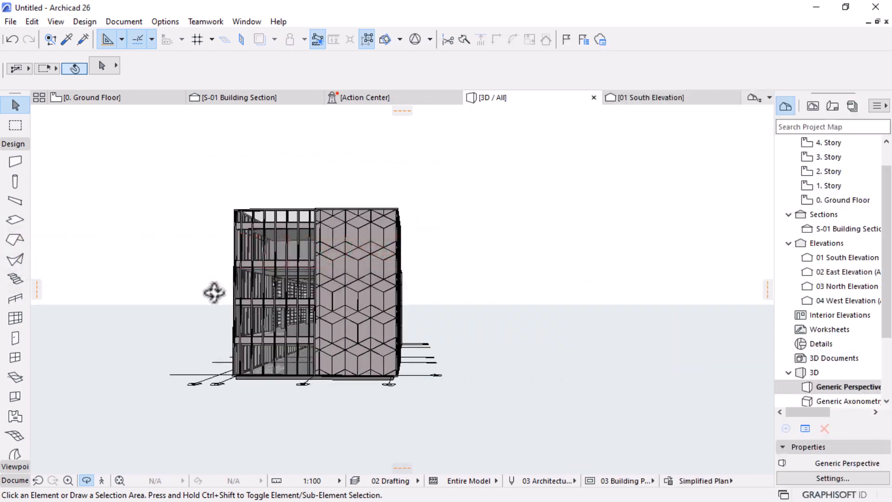
Step: Hide the building's curtain wall facades in the 3D view, starting from the paneled curtain wall on the Finish - Wall layer
left_click_drag(213, 293, 591, 358)
scroll(411, 355, "up", 3)
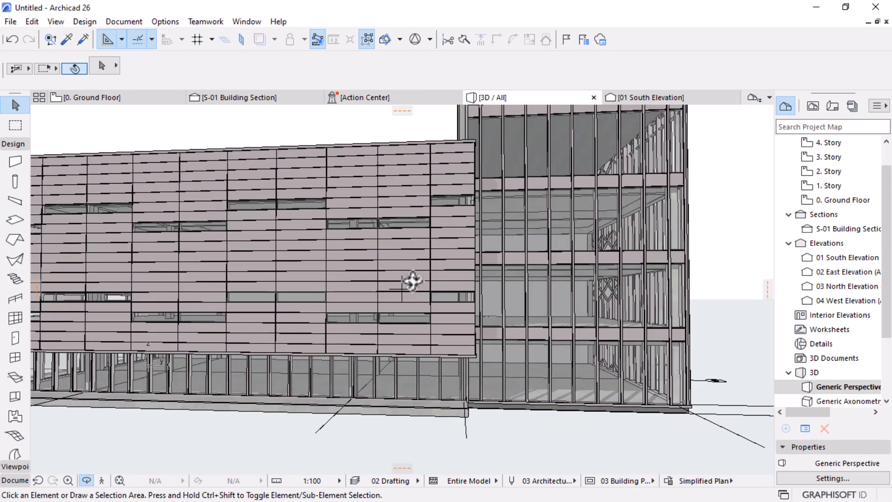
key("Escape")
left_click(413, 275)
left_click(413, 275)
right_click(413, 275)
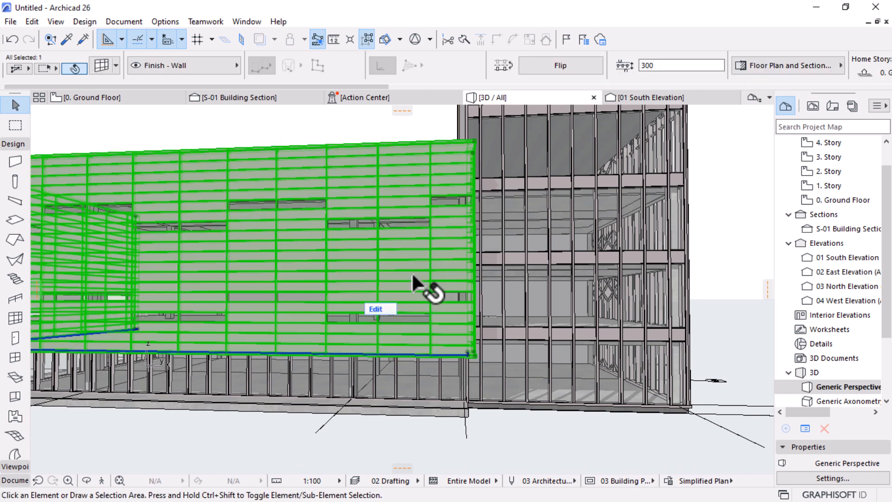
left_click(604, 278)
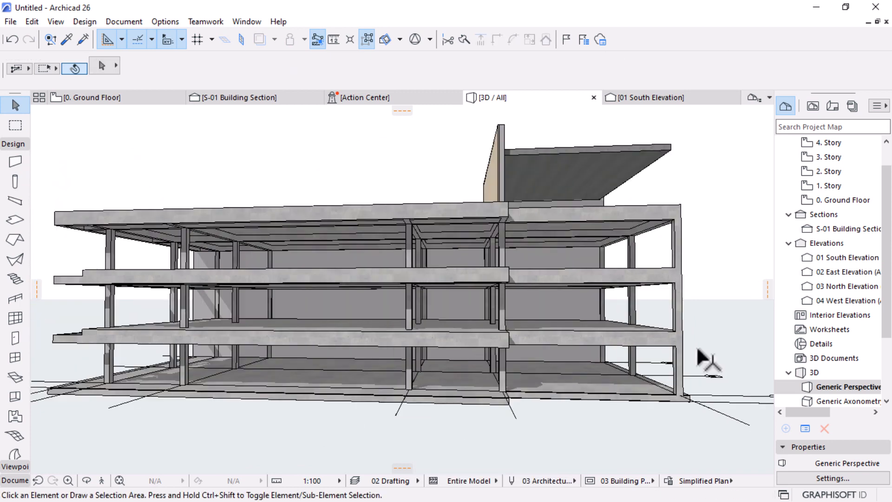
key("o")
left_click_drag(412, 301, 339, 406)
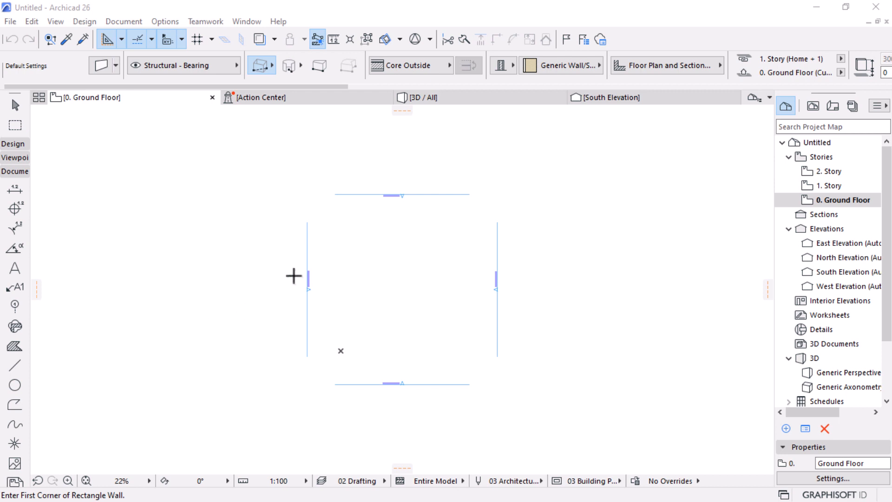
Step: Select all four elevation lines on the ground floor plan and set their marker style to Circle 4
scroll(390, 365, "up", 2)
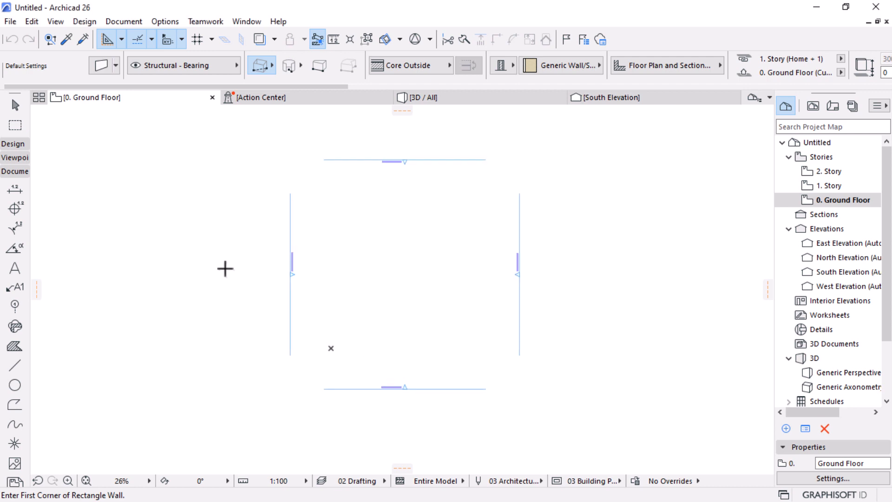
left_click(15, 105)
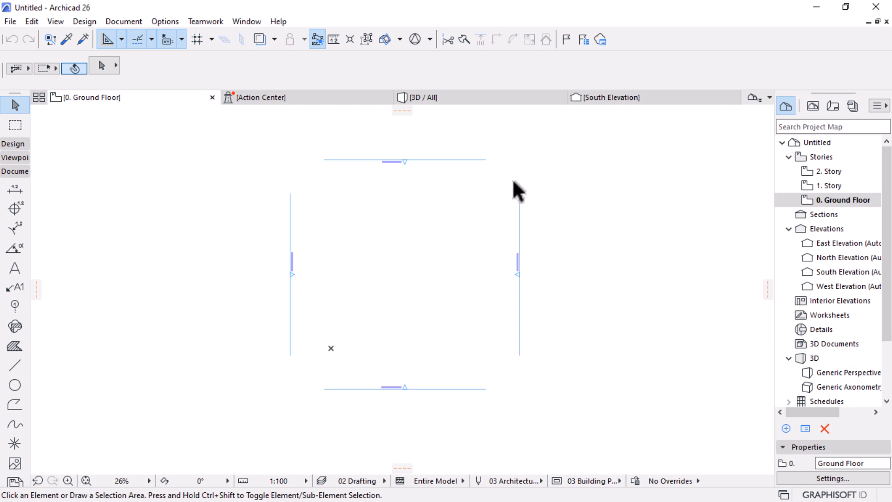
left_click(597, 136)
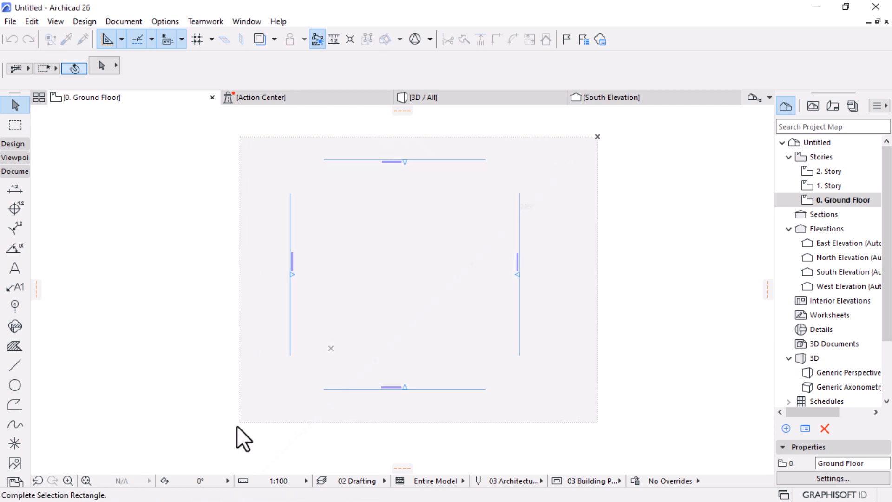
left_click(213, 400)
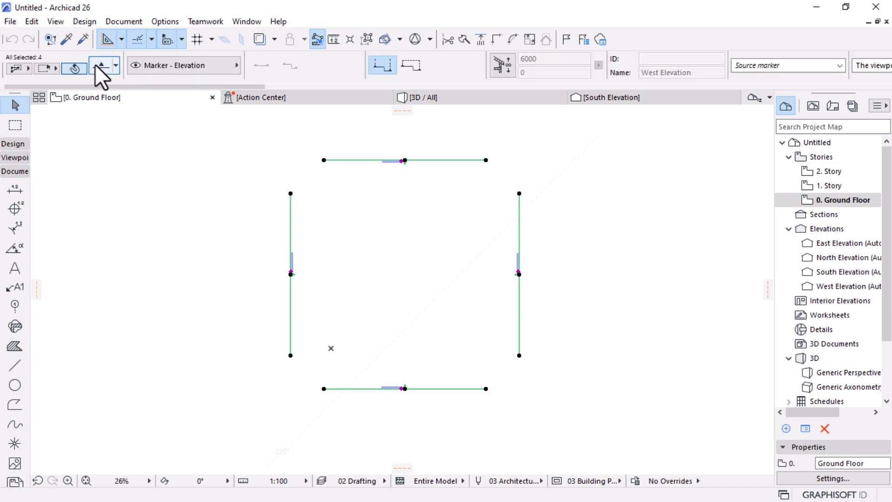
left_click(95, 65)
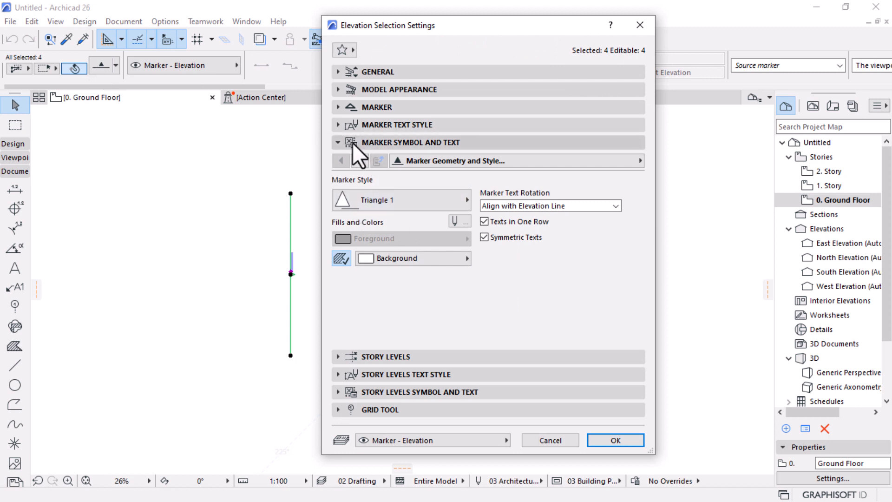
left_click(388, 199)
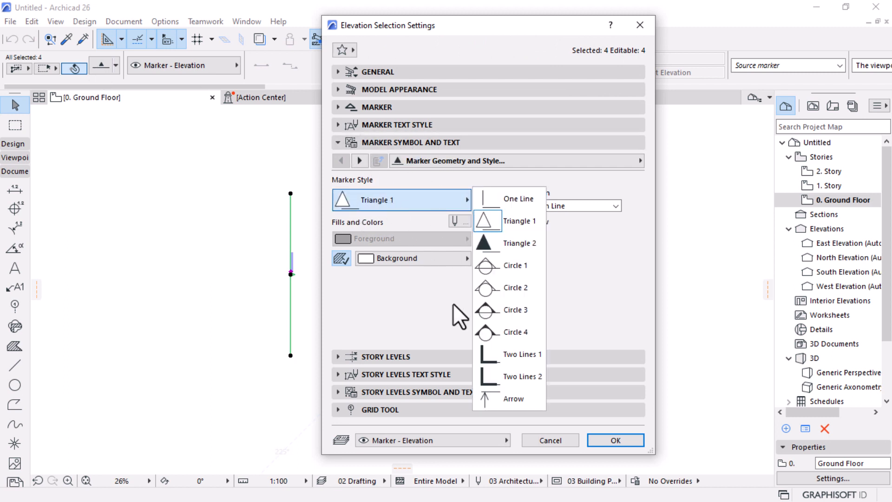
left_click(498, 332)
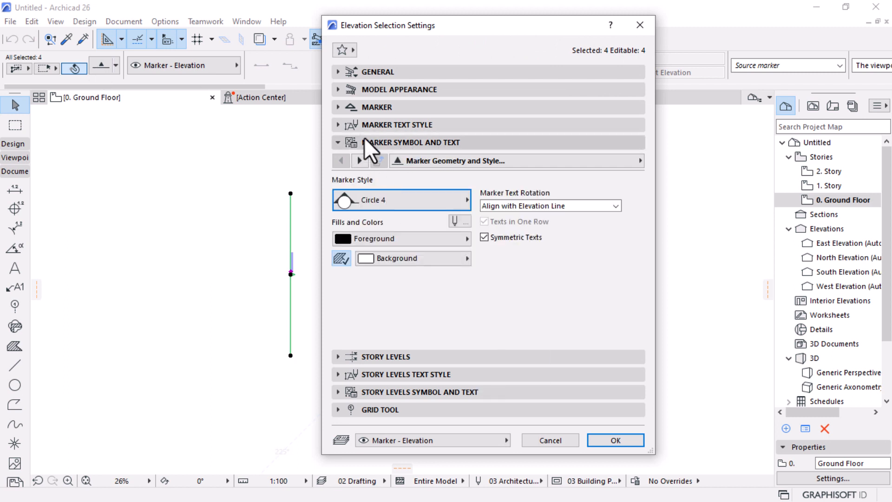
Step: Set the elevation markers' size to 15 mm and their marker pen to 2
left_click(356, 107)
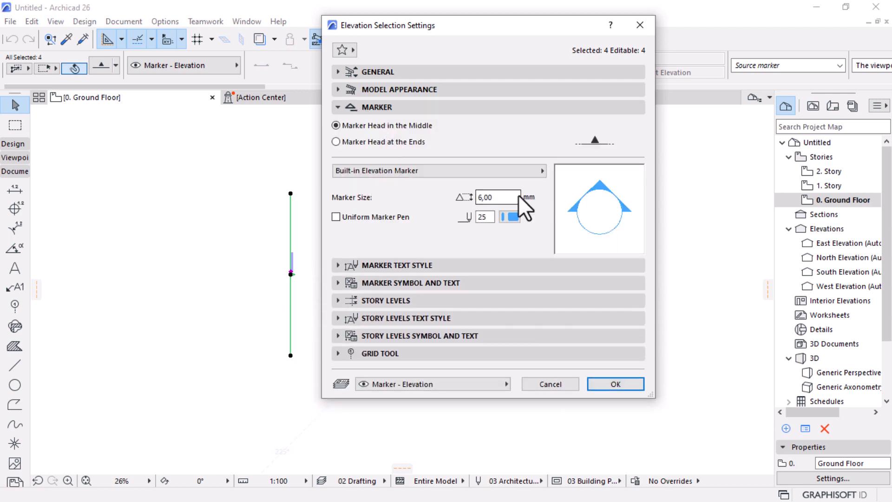
left_click_drag(520, 197, 419, 201)
type("15")
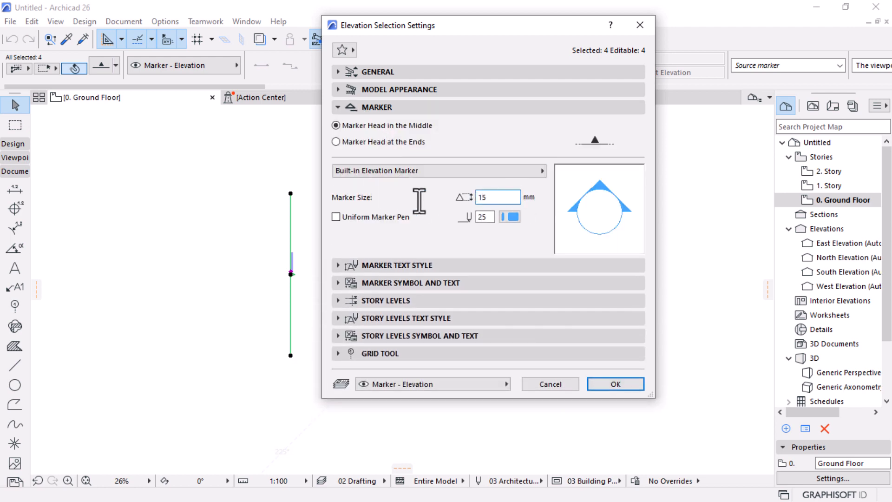
type(",00")
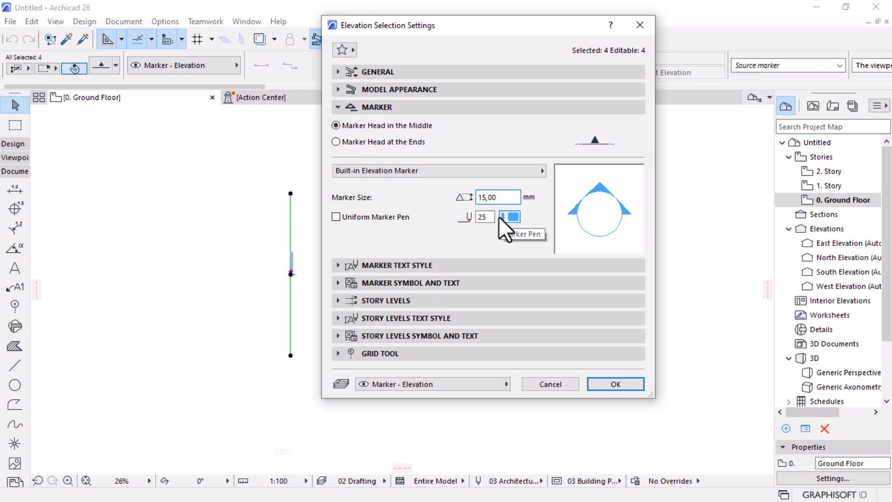
left_click(512, 222)
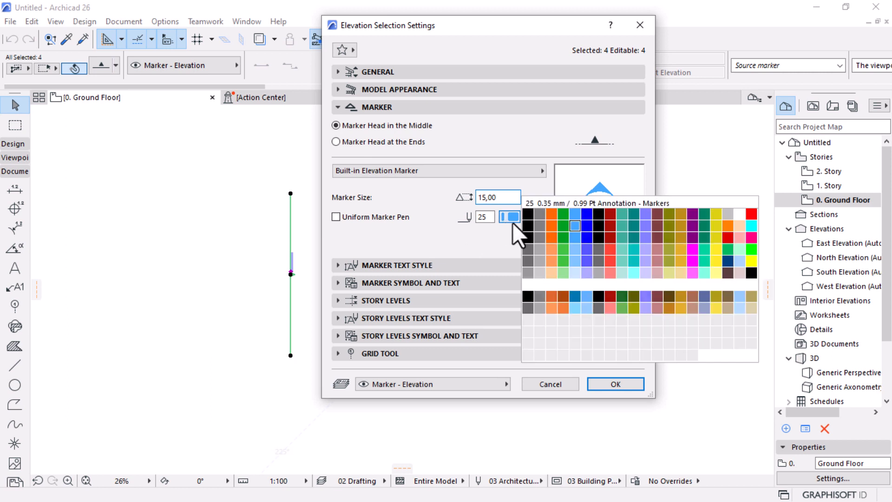
left_click(540, 215)
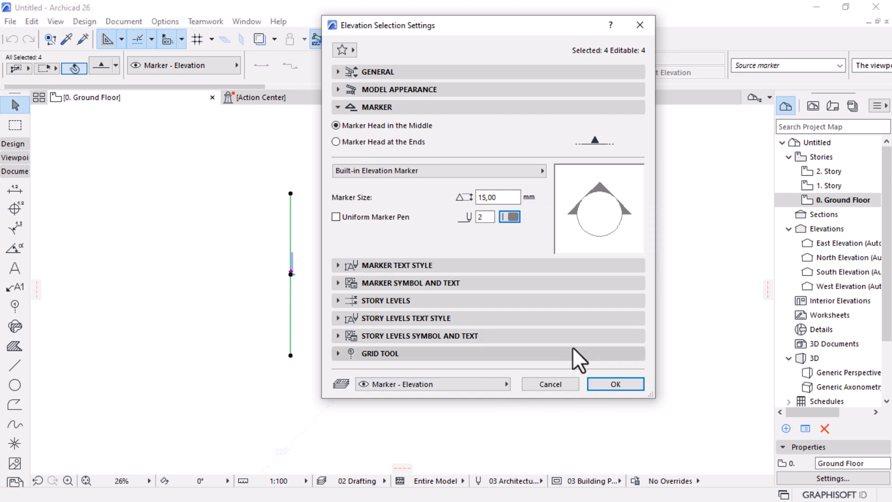
Step: Show the reference ID in the first text row of the elevation markers
left_click(333, 284)
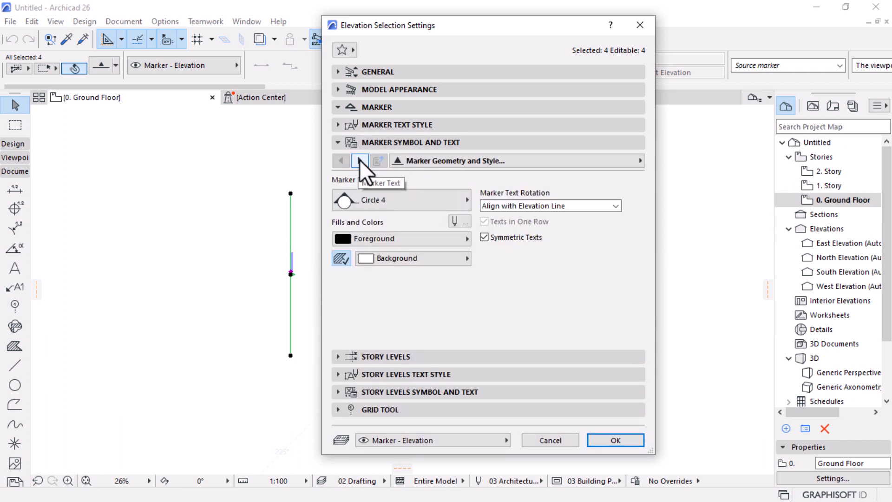
left_click(360, 160)
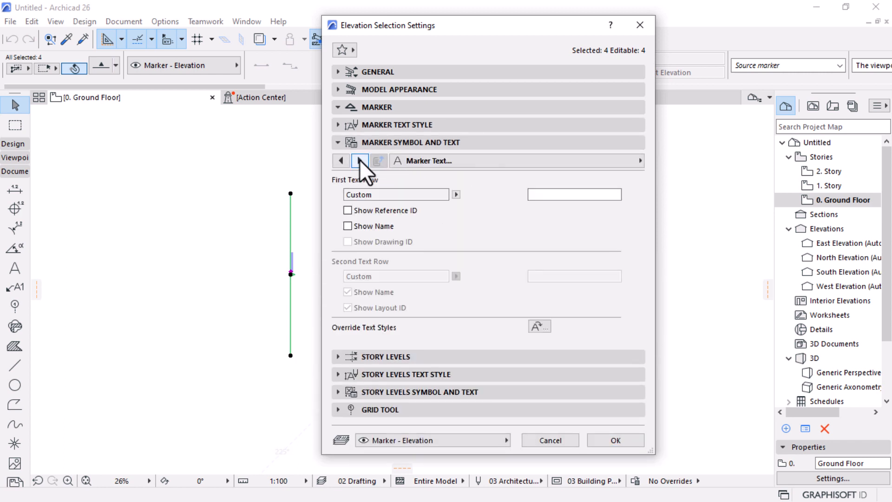
left_click(348, 210)
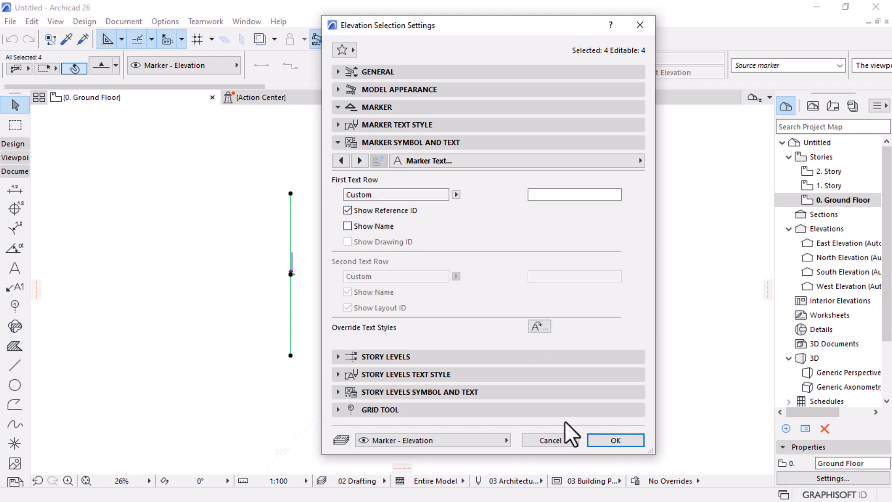
Step: Apply the marker settings to the four selected elevation lines and inspect the south elevation marker up close
left_click(618, 440)
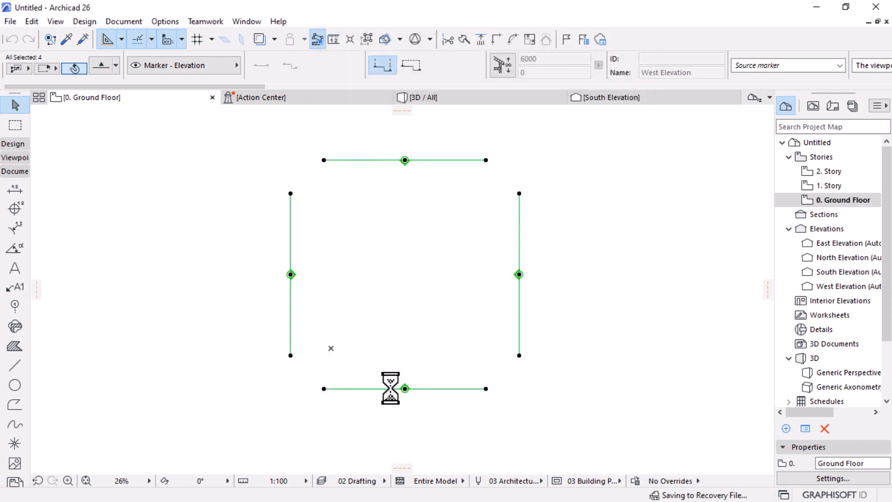
scroll(382, 392, "up", 6)
scroll(402, 396, "up", 1)
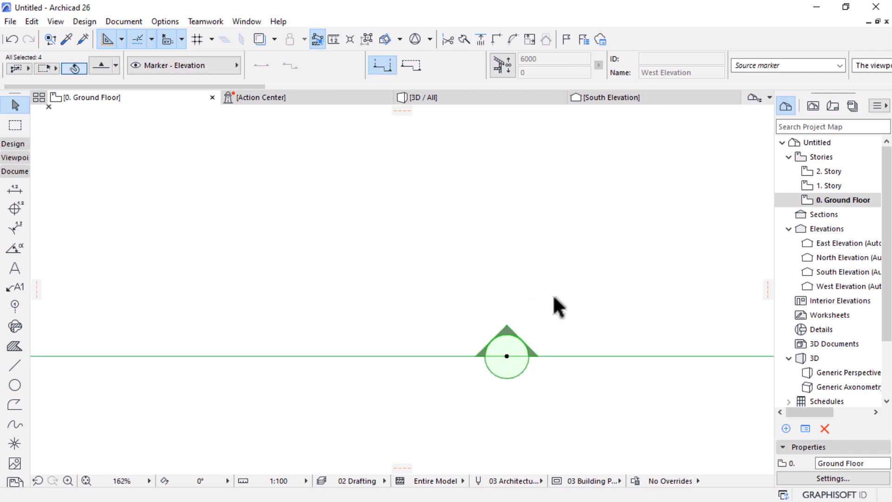
scroll(518, 366, "up", 3)
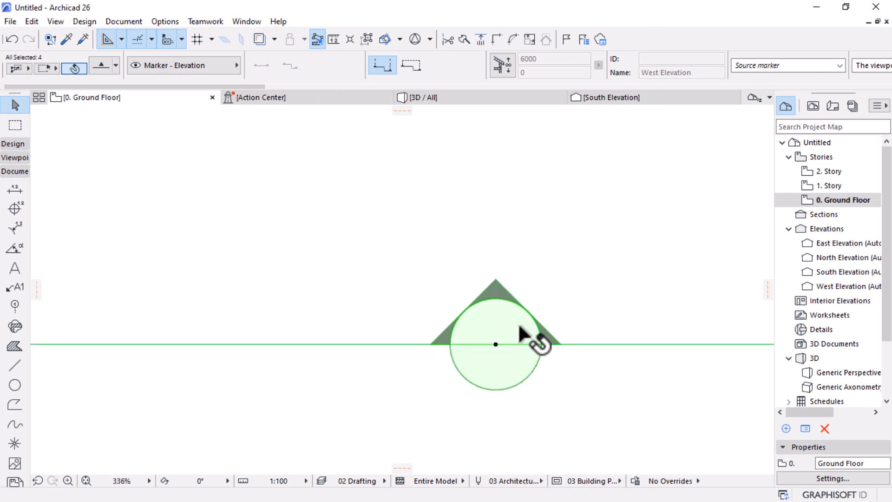
scroll(496, 346, "down", 3)
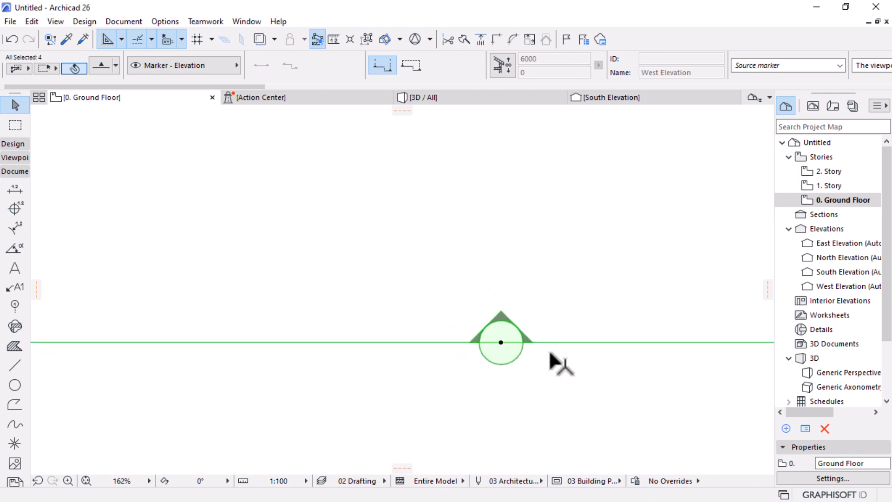
scroll(535, 379, "up", 2)
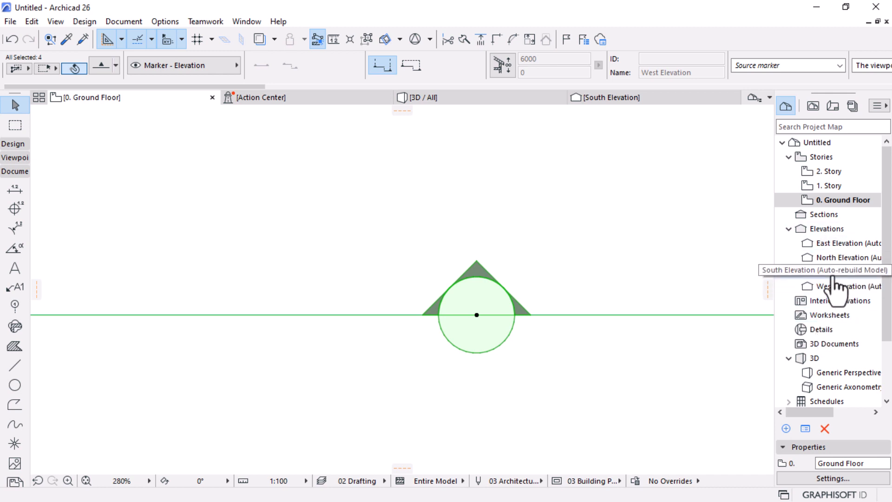
Step: Set the South Elevation's reference ID to 01
left_click(864, 273)
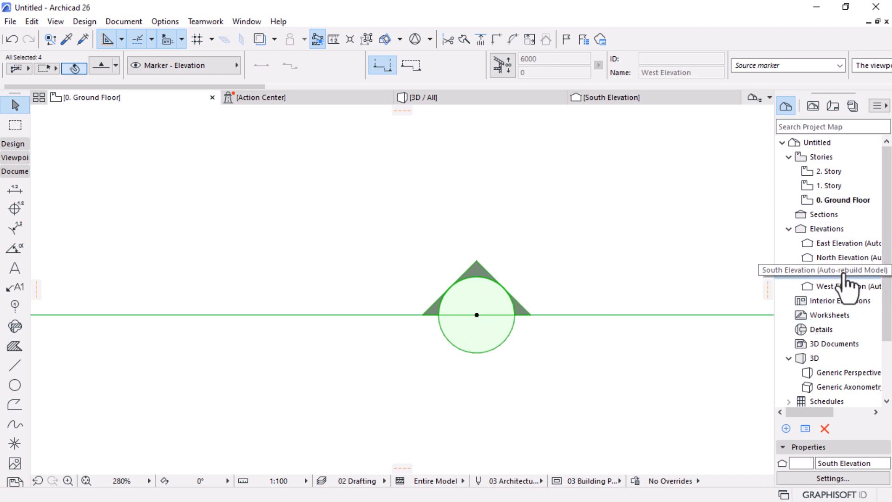
left_click(798, 465)
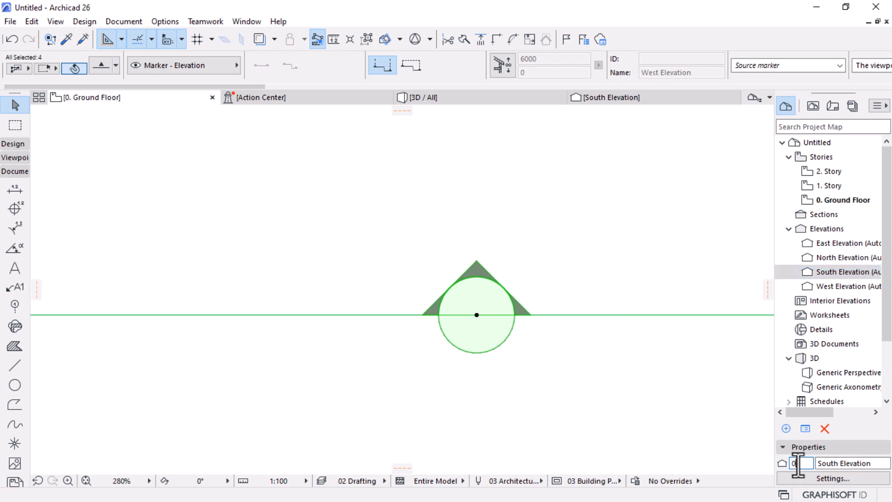
type("01")
key("Return")
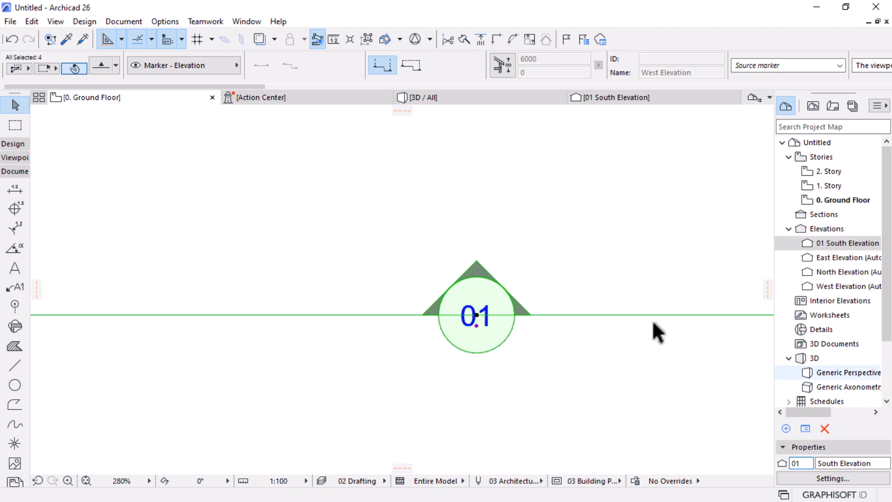
Step: Set the East Elevation's reference ID to 02
scroll(492, 353, "down", 6)
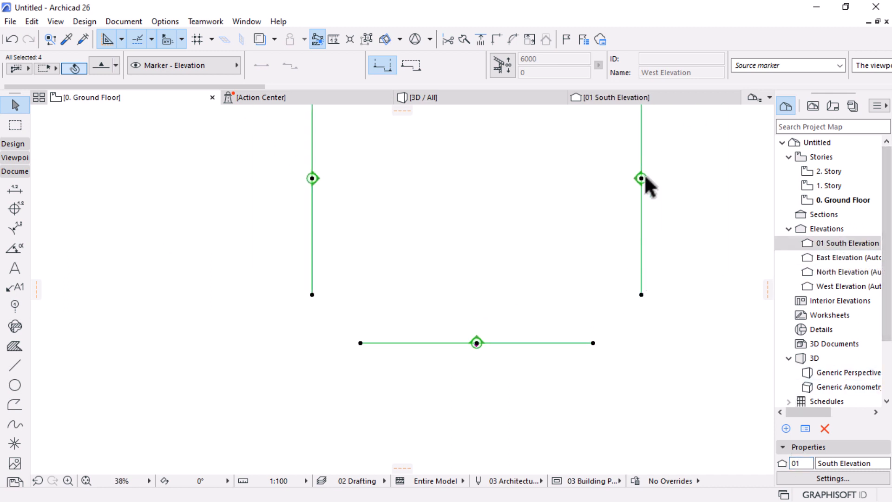
scroll(655, 179, "up", 1)
scroll(662, 176, "up", 3)
left_click(836, 258)
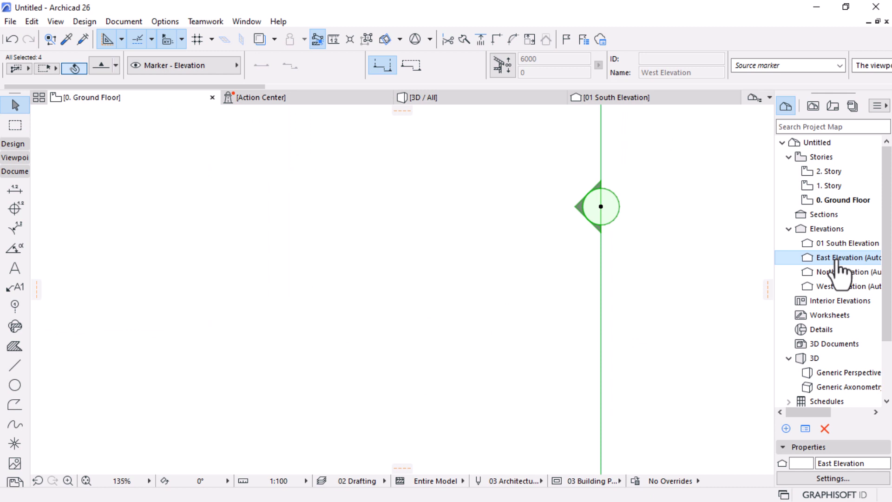
left_click(797, 463)
type("02")
key("Return")
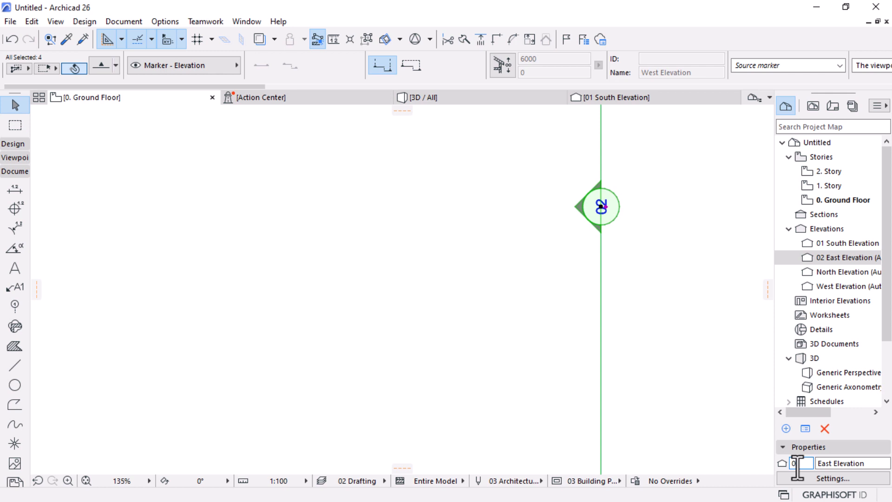
Step: Set the North Elevation's reference ID to 03
scroll(619, 368, "down", 5)
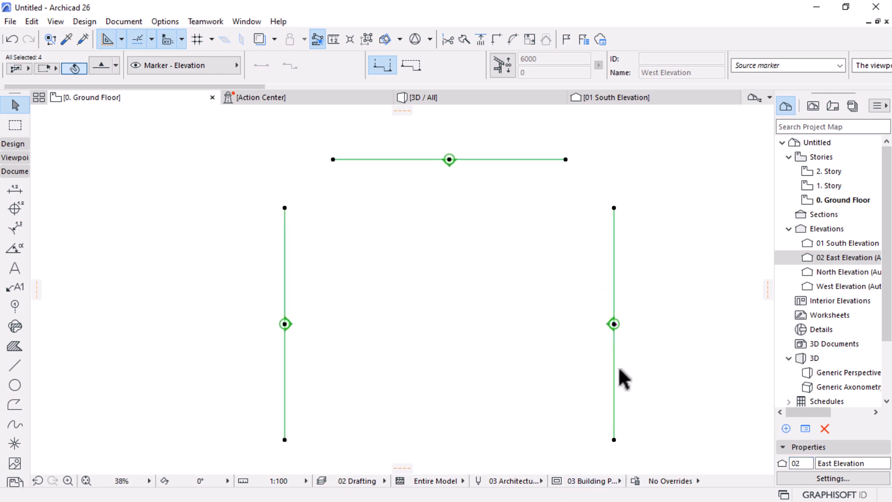
left_click(836, 272)
left_click(794, 462)
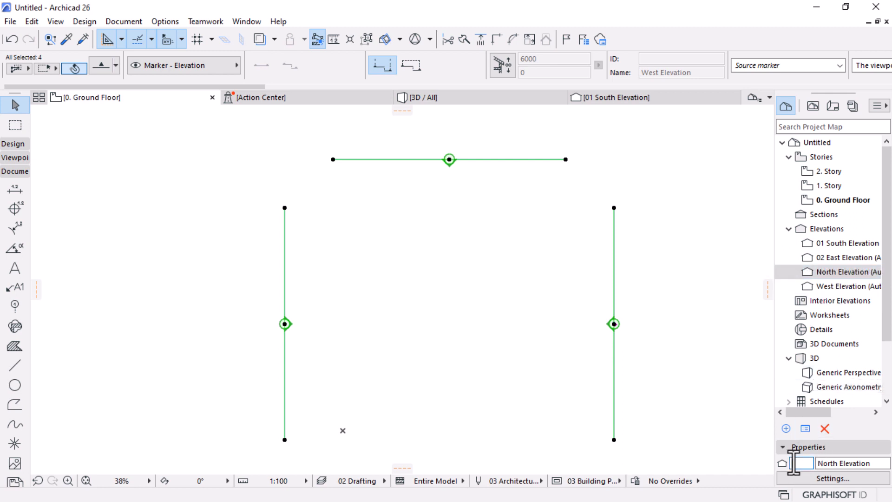
type("03")
key("Return")
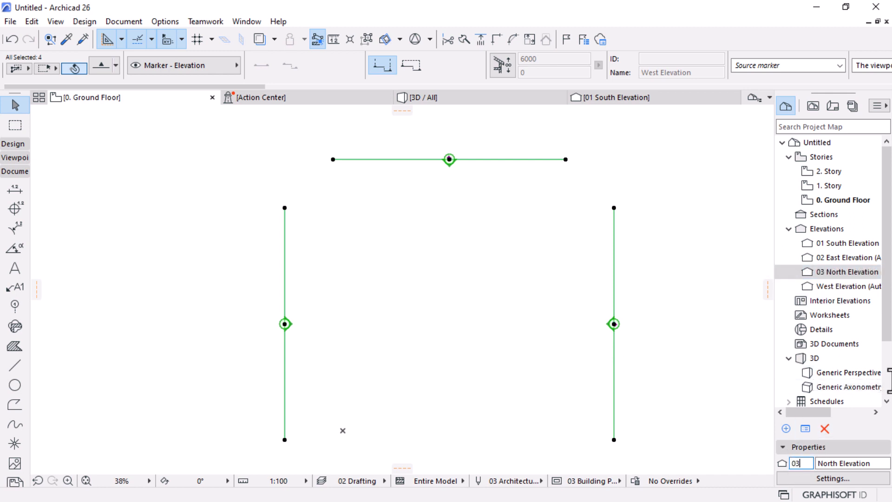
Step: Set the West Elevation's reference ID to 04 and deselect the elevation lines on the ground floor plan
left_click(844, 286)
left_click(802, 463)
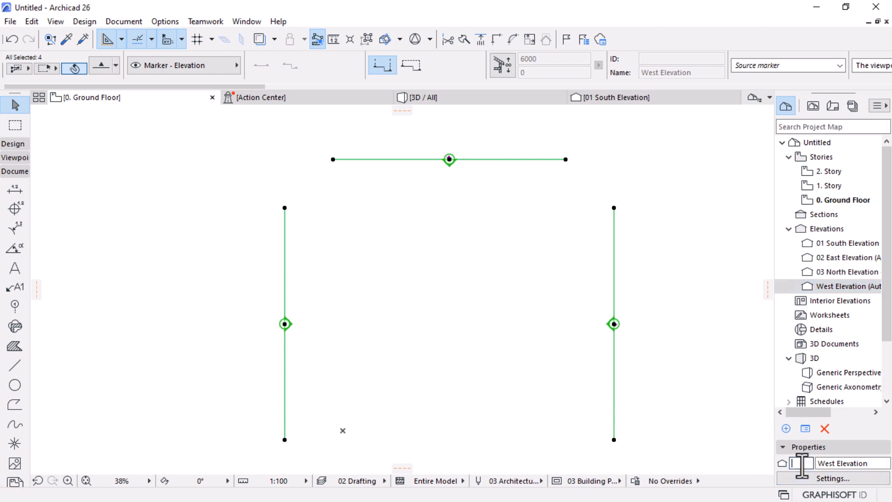
type("04")
key("Return")
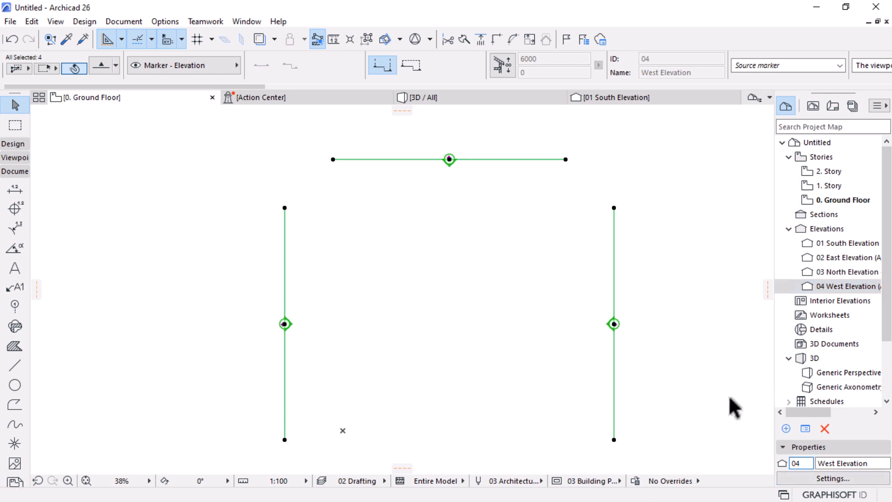
left_click(491, 329)
left_click(492, 334)
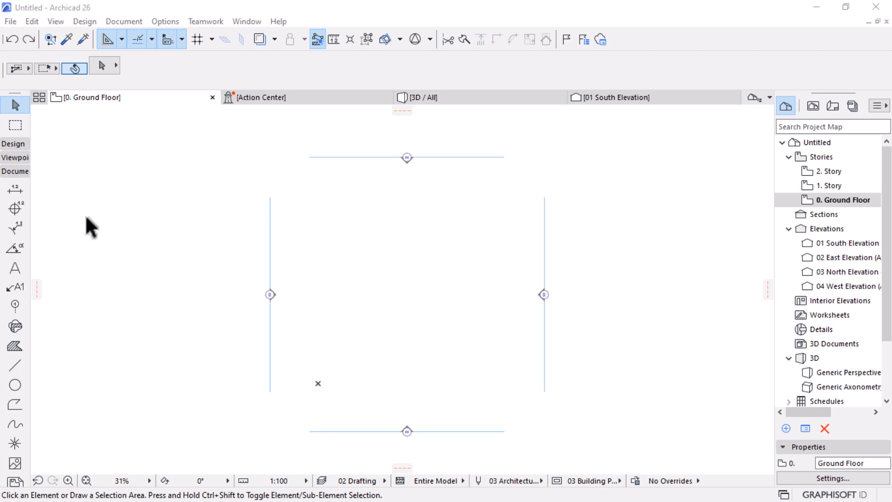
Step: Open the Grid System settings and enlarge the dialog to show more of the grid positions
left_click(85, 22)
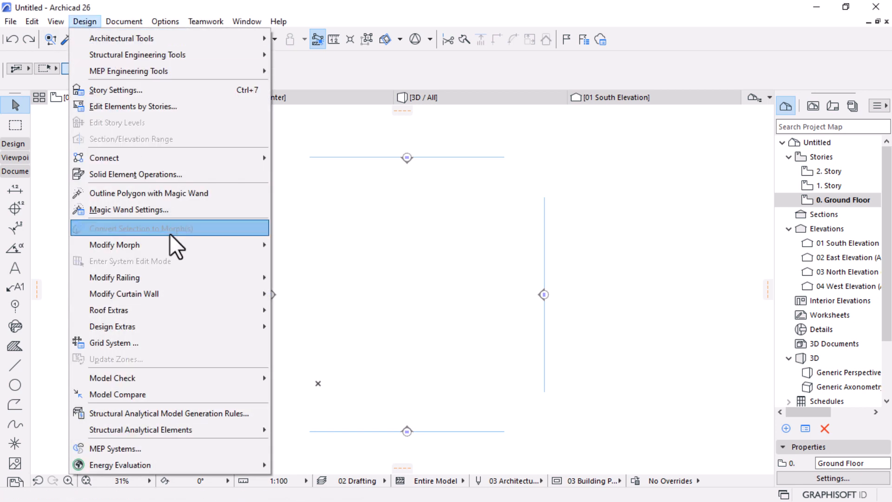
left_click(118, 344)
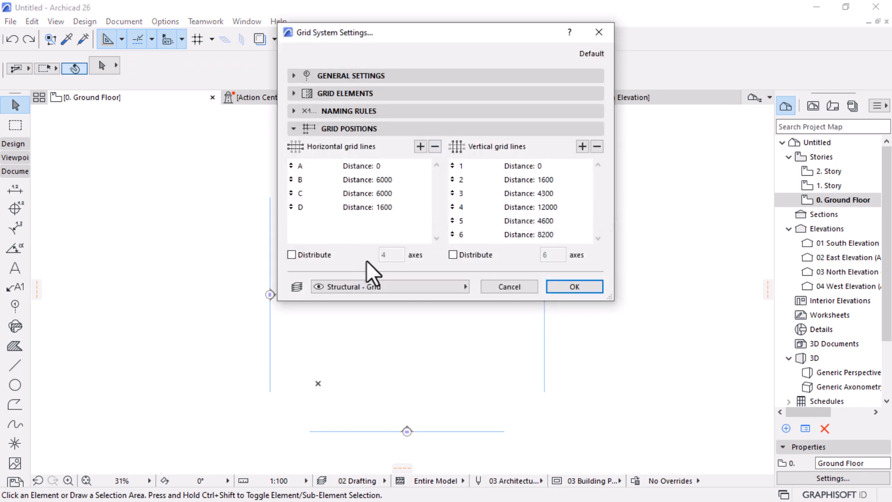
left_click_drag(419, 300, 402, 420)
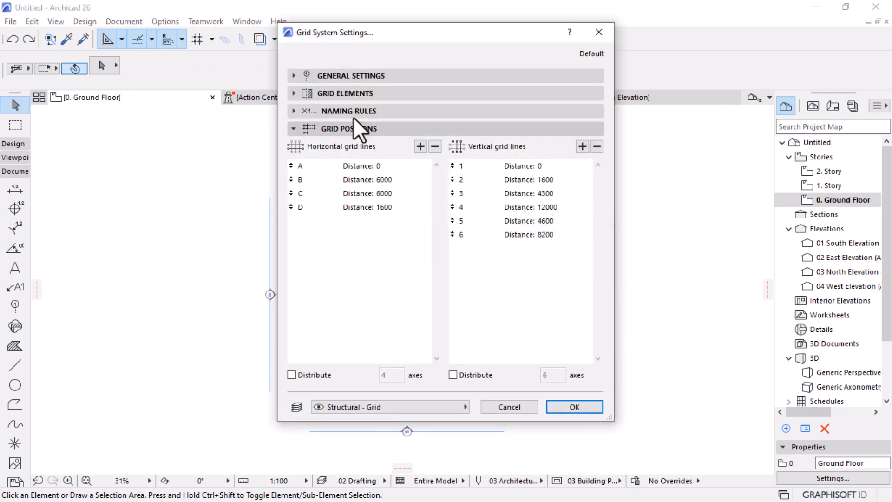
Step: Review the grid's general placement options, including the element type choices and the settings for columns at grid line intersections
left_click(345, 75)
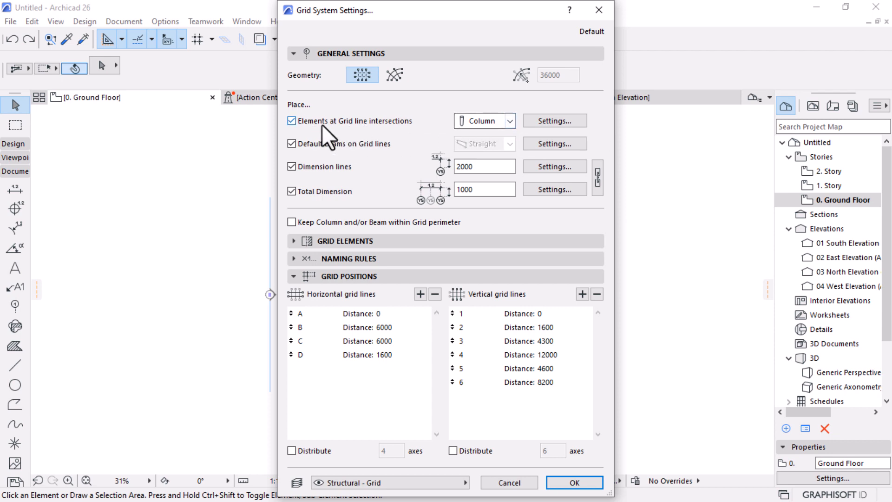
left_click(488, 121)
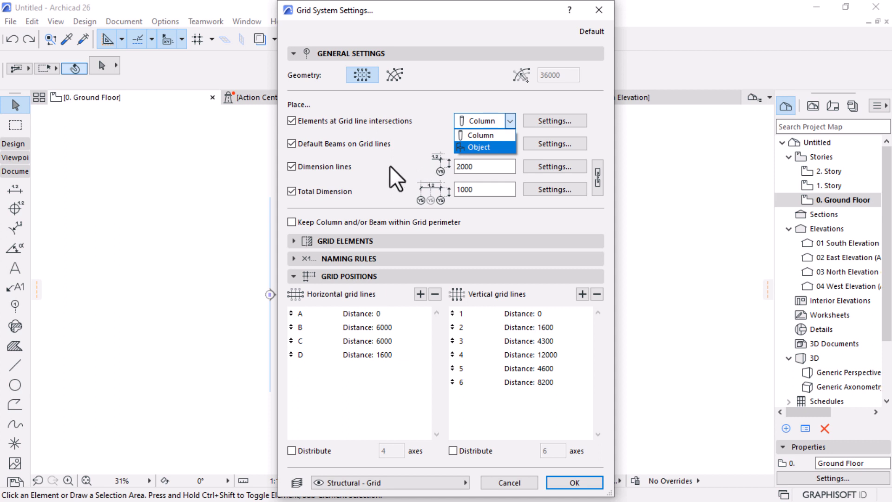
left_click(285, 157)
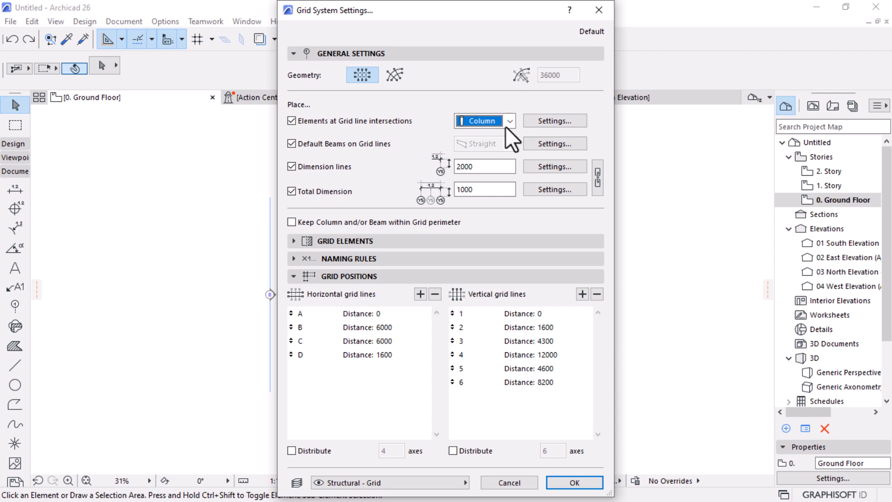
left_click(568, 129)
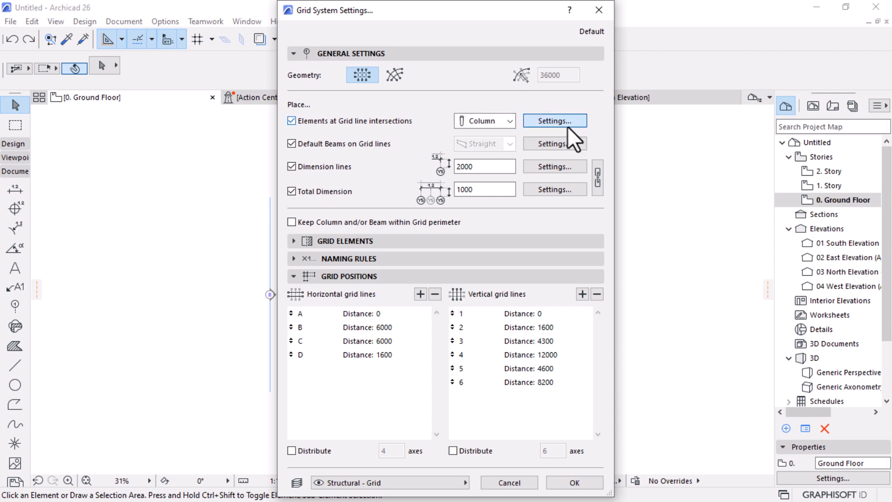
left_click(567, 126)
left_click(569, 456)
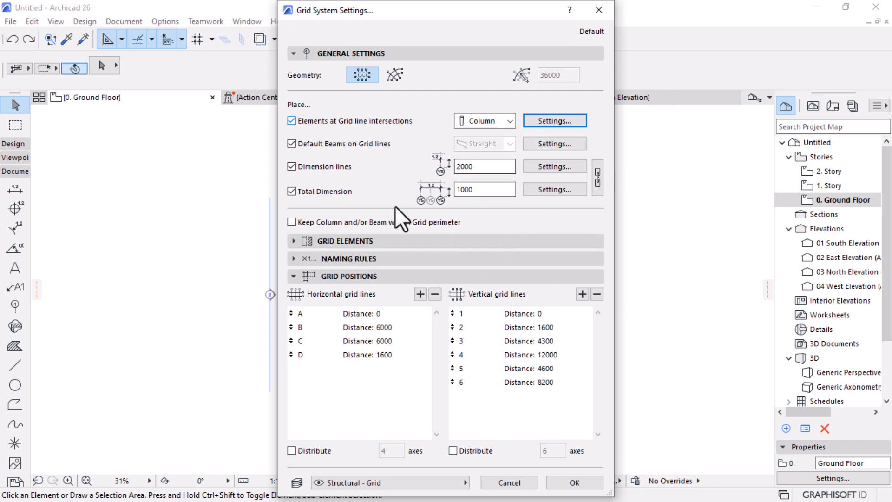
Step: Open the grid element settings and choose pen 2 for the grid line in section/elevation
left_click(325, 275)
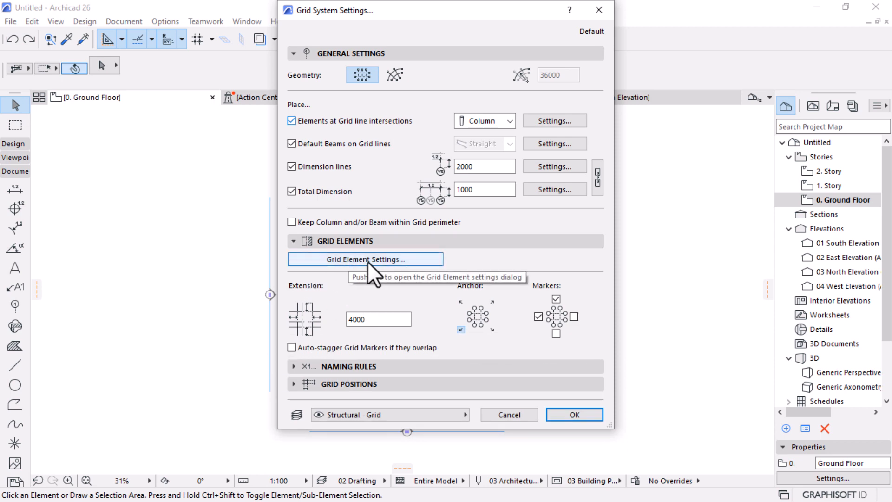
left_click(367, 261)
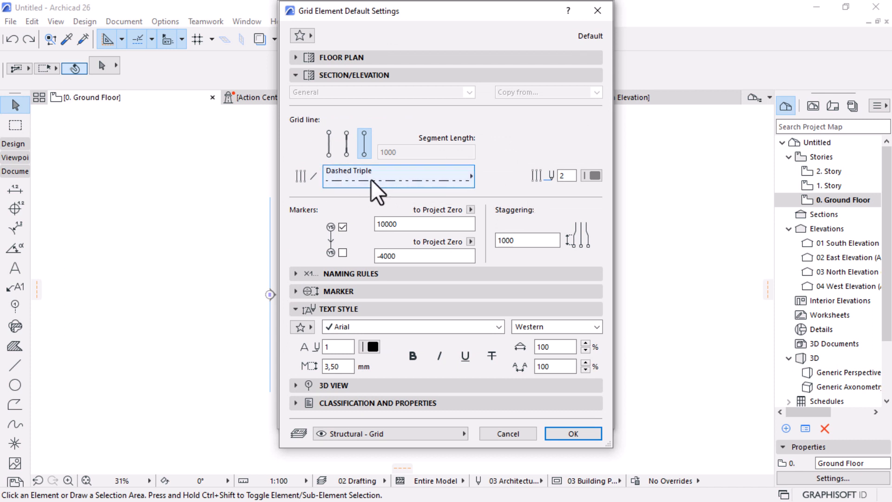
left_click(594, 175)
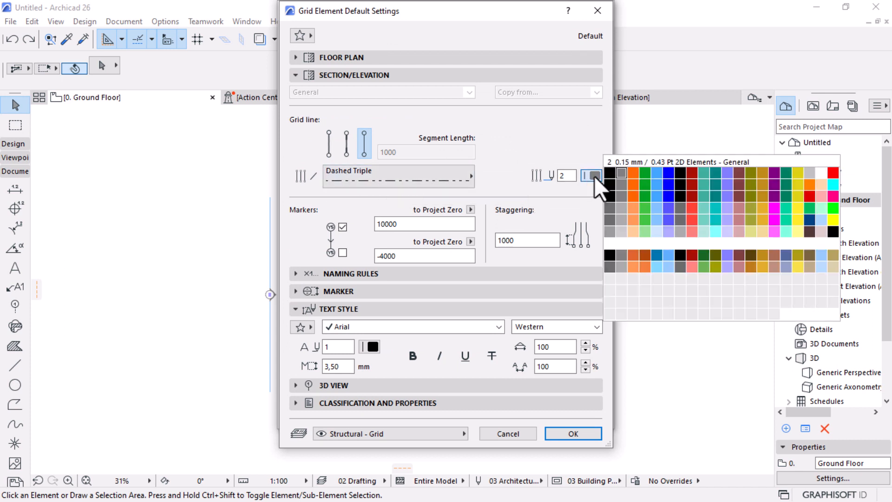
left_click(618, 175)
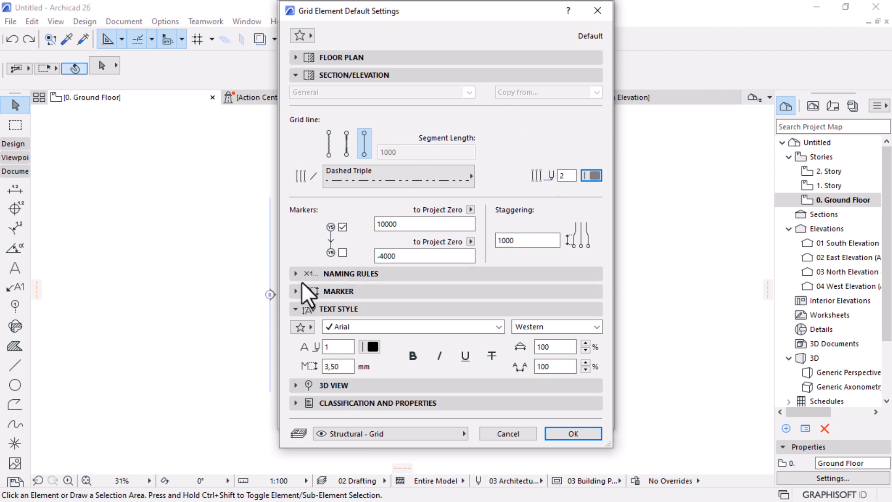
Step: Set the grid element marker shape to pentagon after trying the square shape
left_click(295, 291)
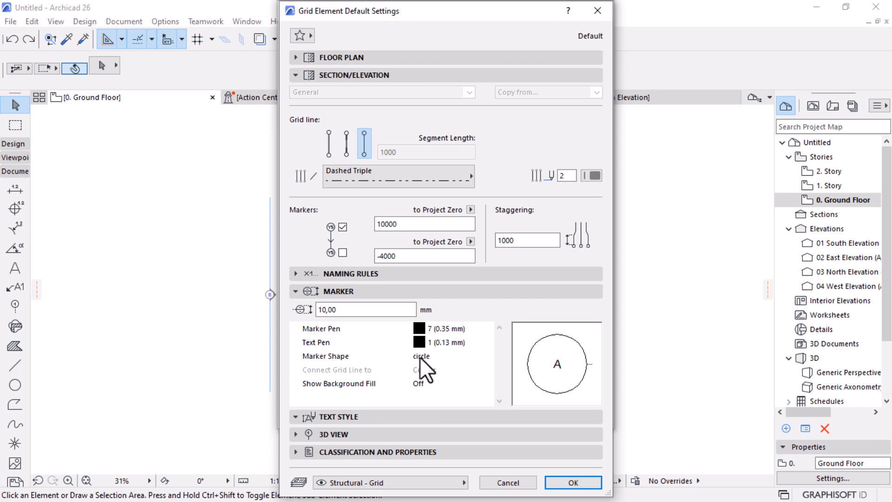
left_click(419, 357)
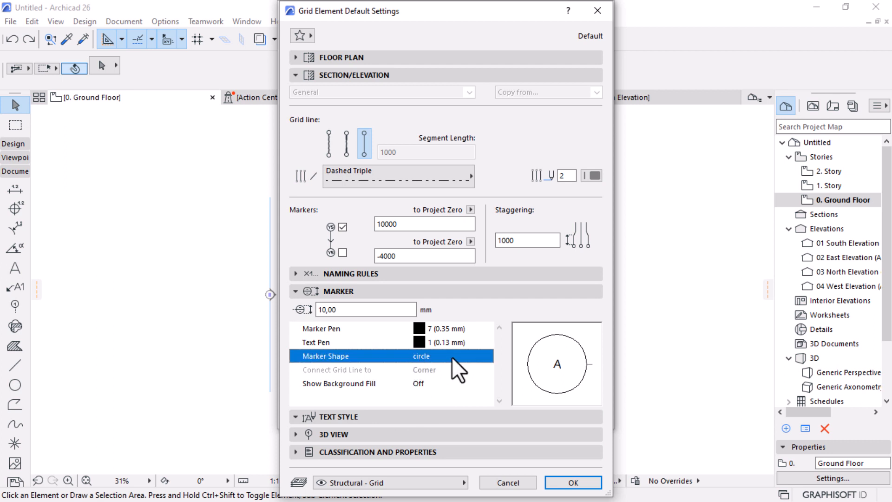
left_click(487, 356)
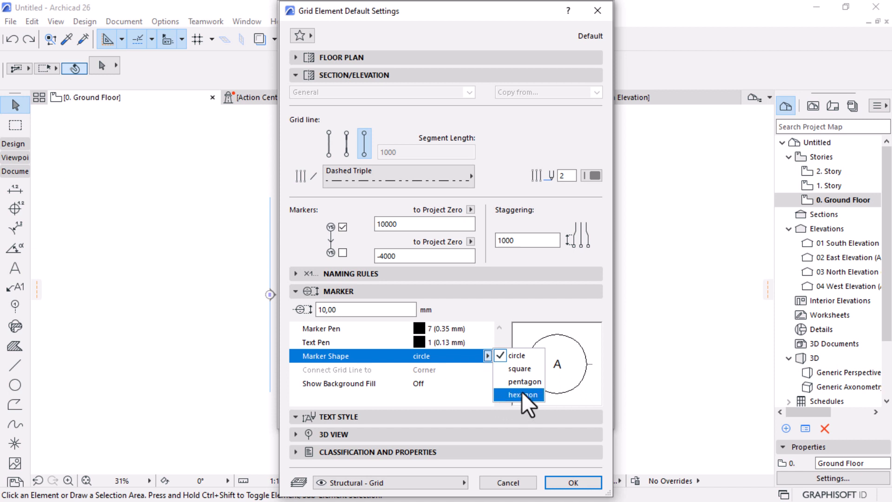
left_click(523, 369)
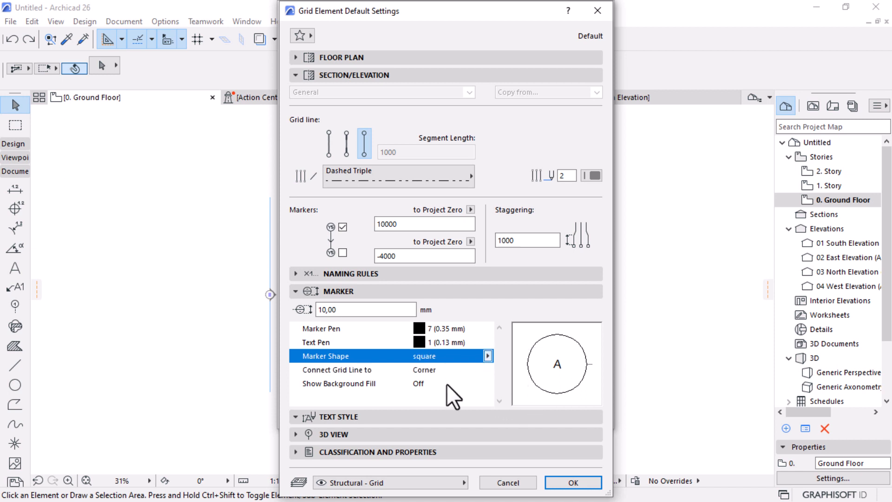
left_click(487, 355)
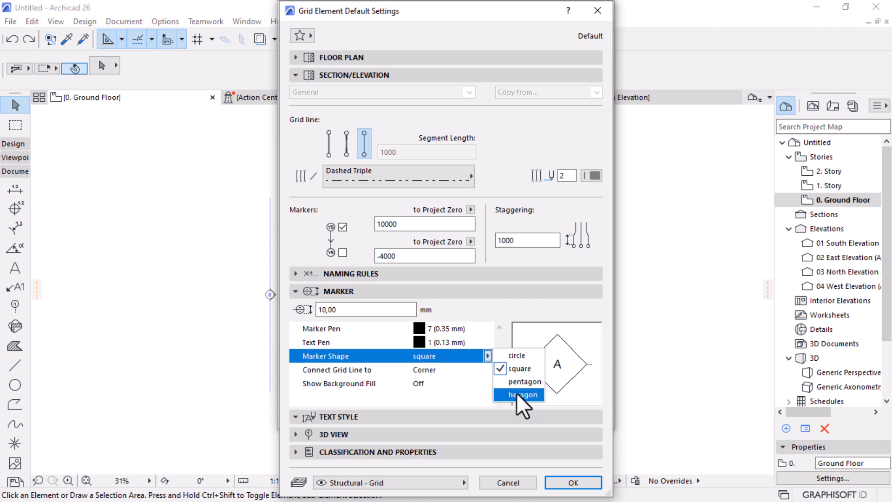
left_click(468, 384)
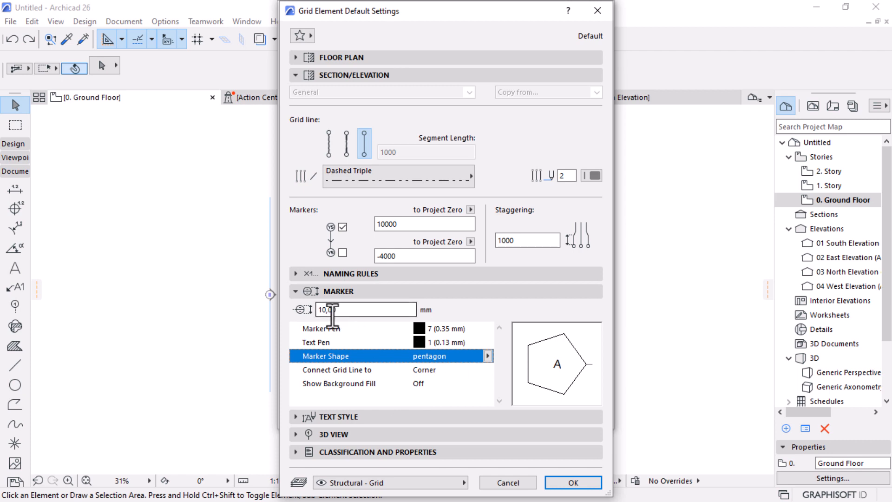
Step: Leave the grid element settings and accept the grid system after checking the horizontal and vertical grid line distances
left_click(295, 292)
left_click(509, 377)
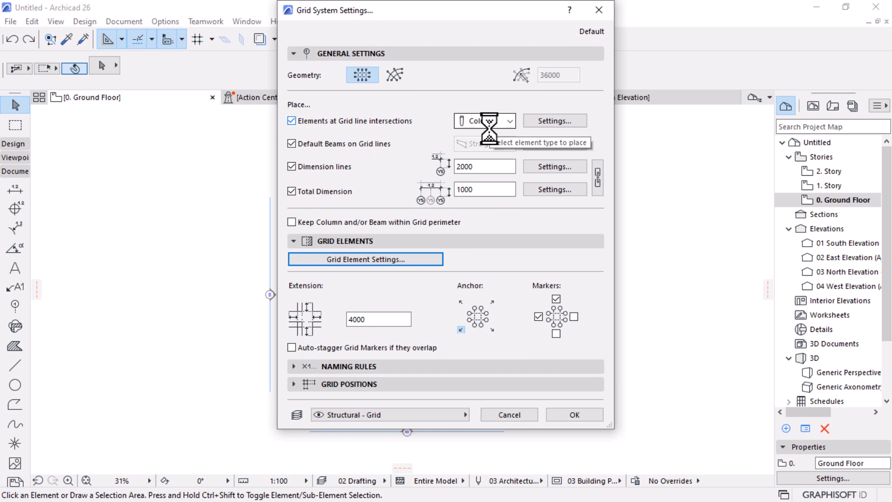
left_click(322, 386)
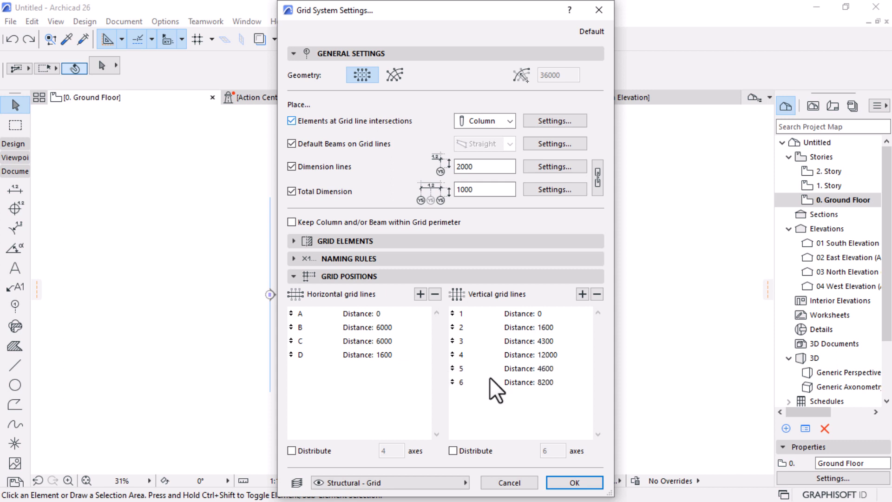
left_click(547, 367)
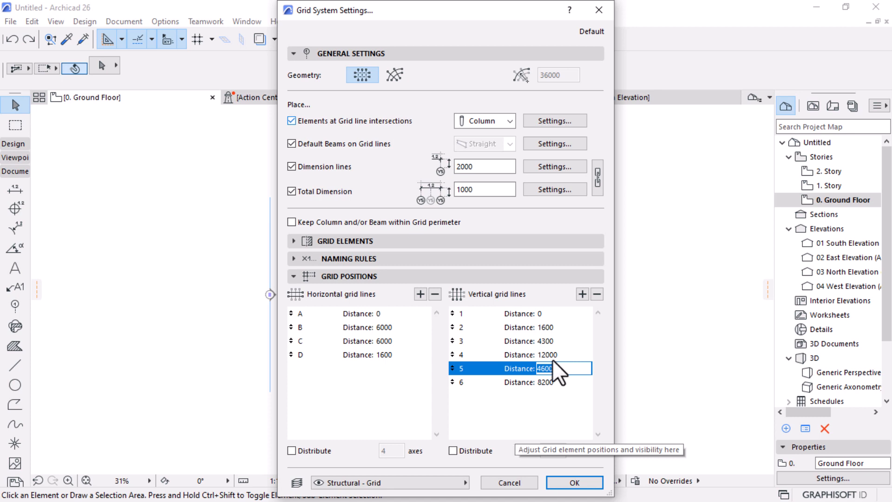
left_click(573, 482)
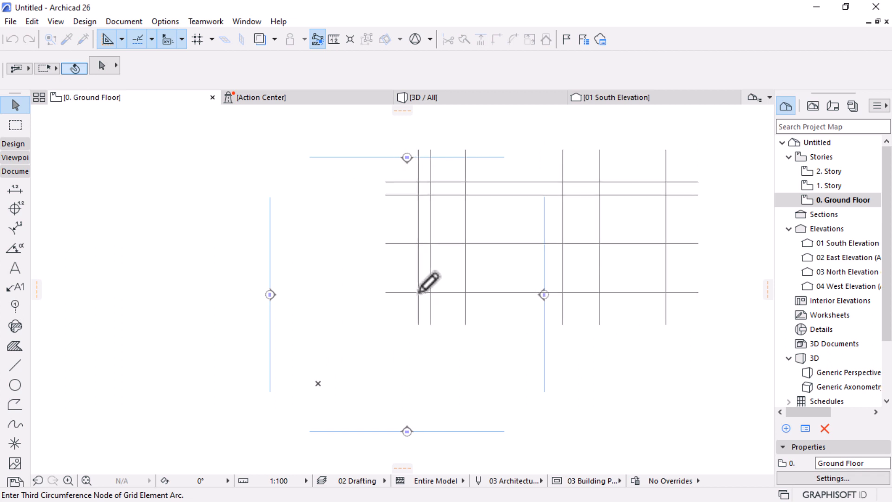
Step: Try placing the grid on the ground floor plan, rotated 180°, and undo the placement
scroll(416, 291, "down", 1)
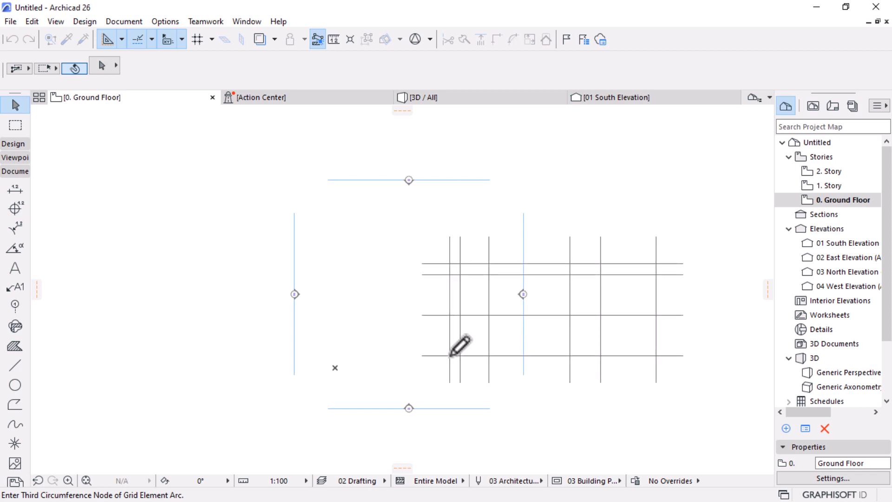
left_click(450, 355)
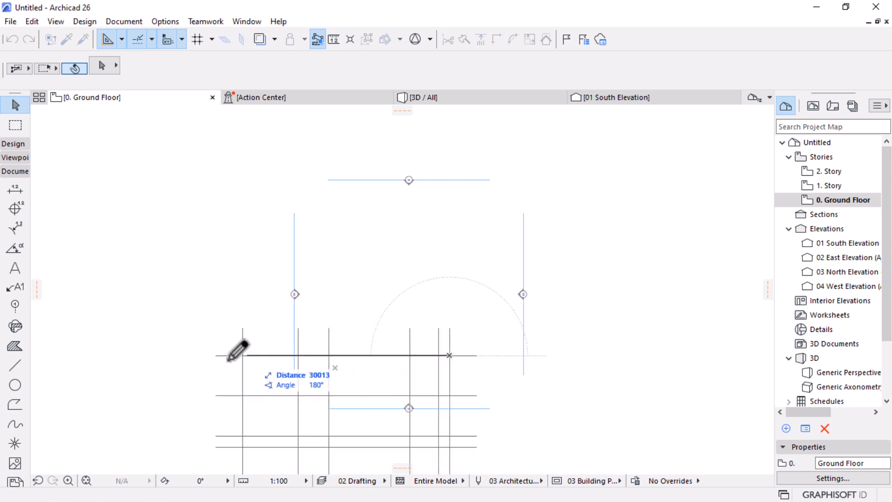
scroll(466, 240, "down", 3)
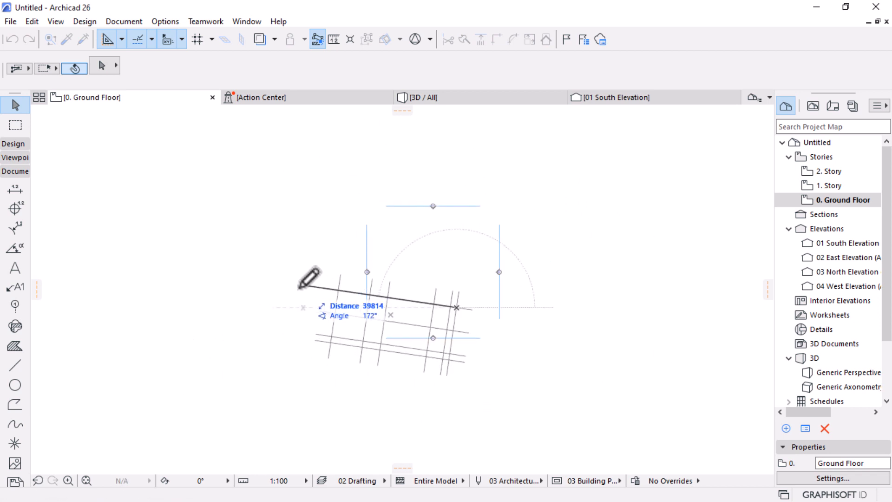
scroll(272, 305, "up", 3)
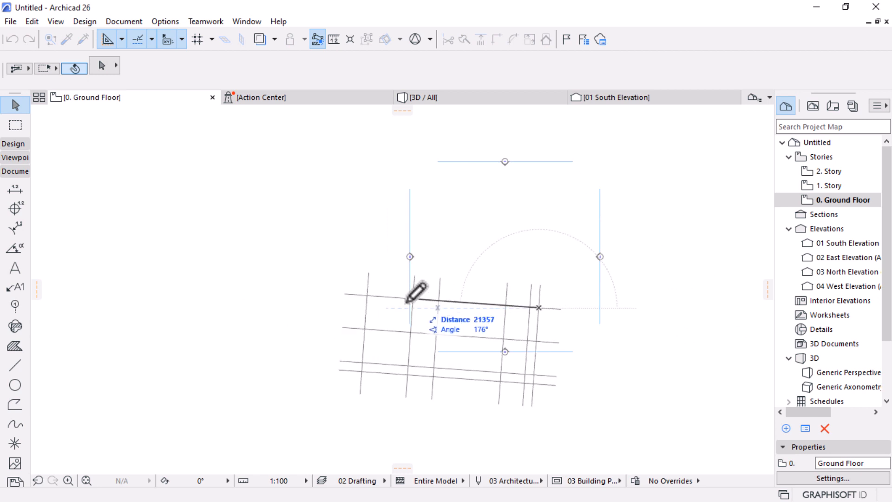
left_click(340, 309)
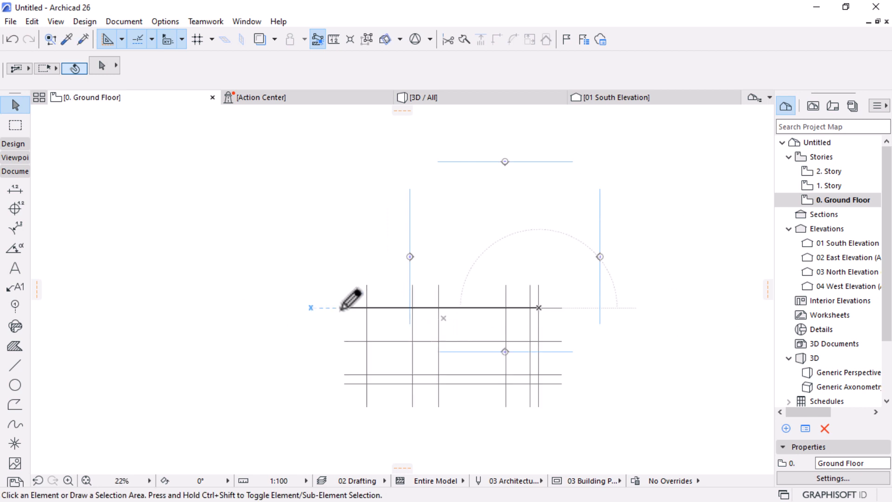
scroll(525, 402, "up", 3)
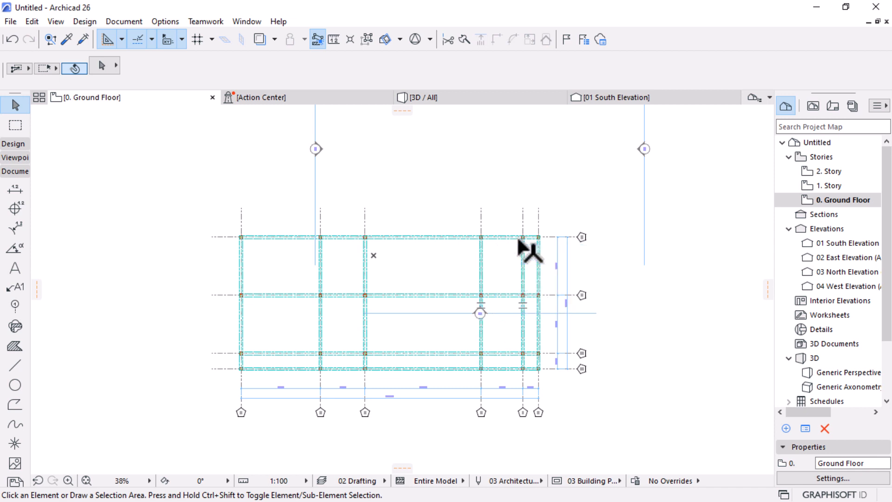
key("ctrl+z")
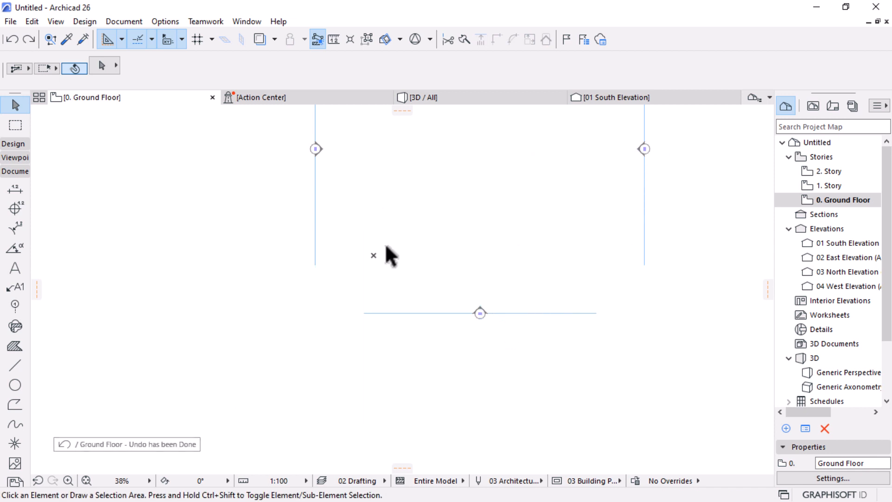
scroll(302, 307, "down", 1)
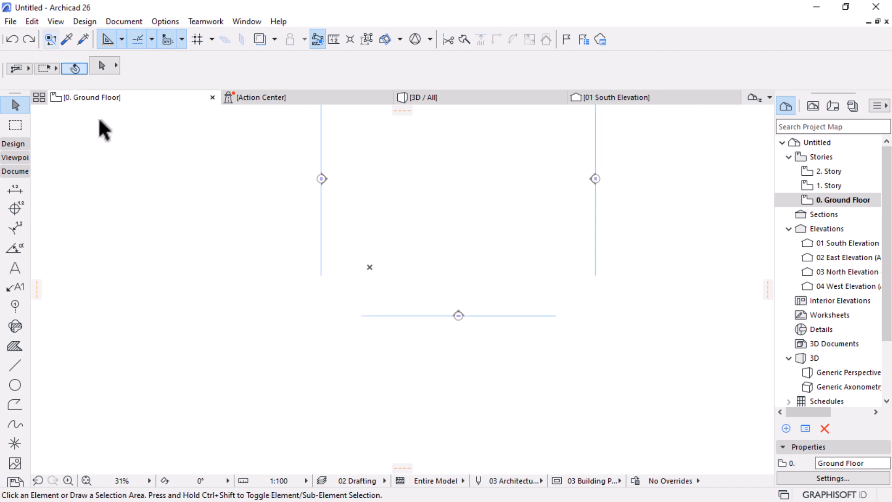
key("d")
left_click(370, 267)
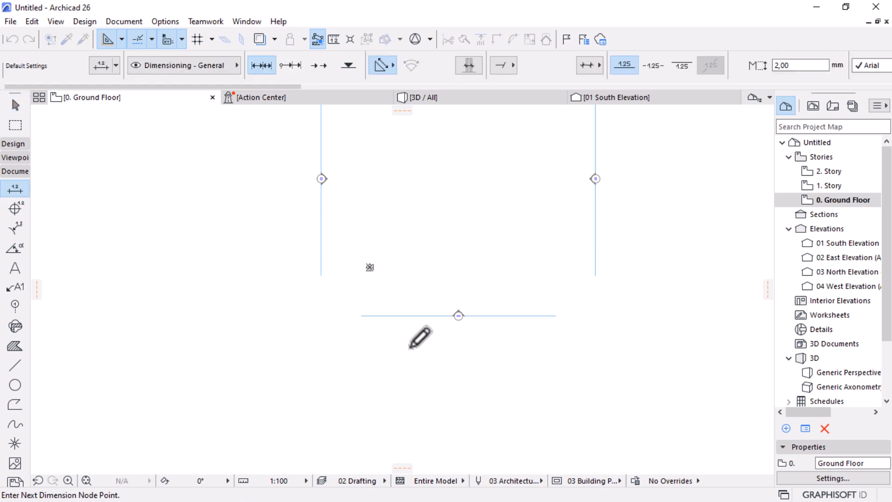
scroll(459, 224, "up", 2)
left_click(15, 106)
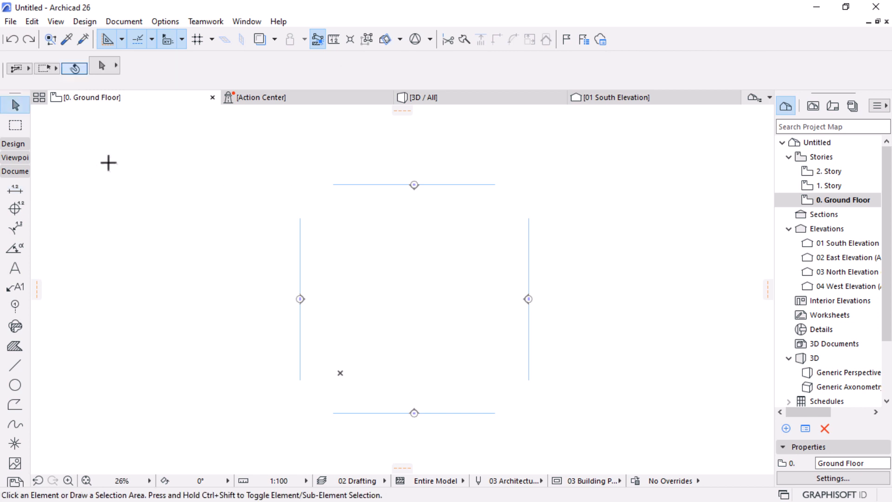
key("w")
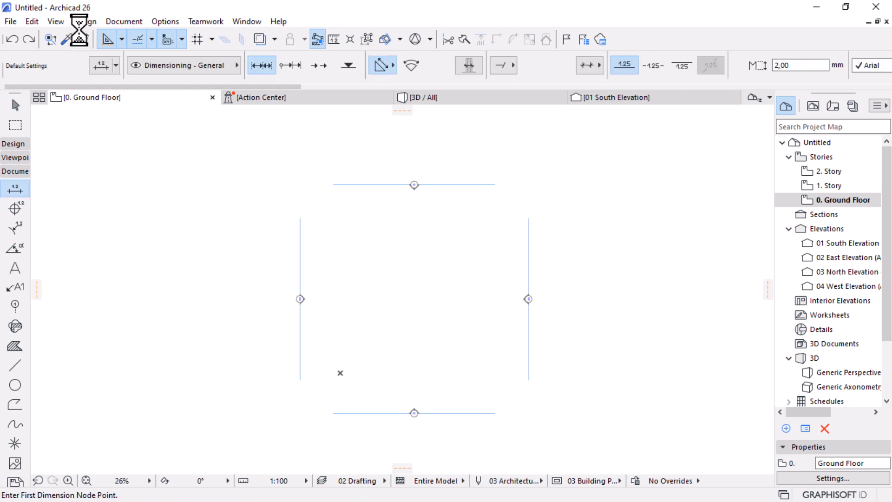
key("w")
scroll(419, 250, "down", 2)
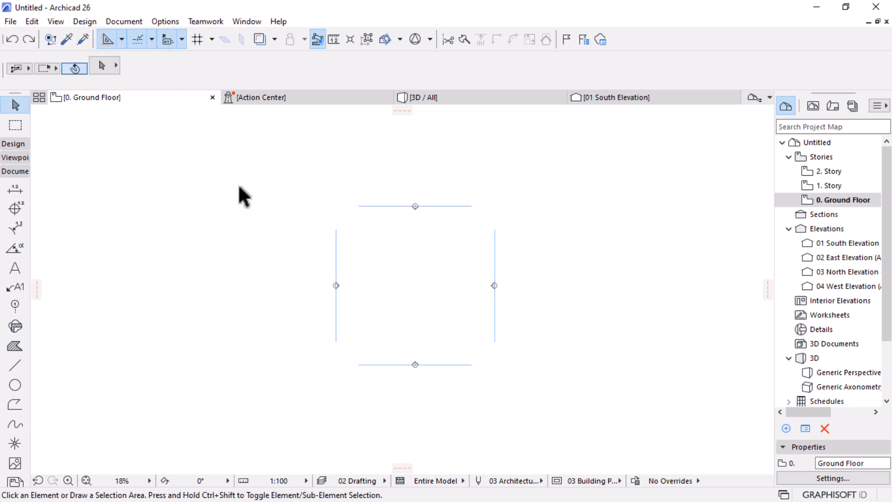
Step: Reopen the Grid System settings and set vertical grid lines 2 to 6 to distances 8200, 4600, 12000, 4300 and 1600, accepting the settings
left_click(83, 20)
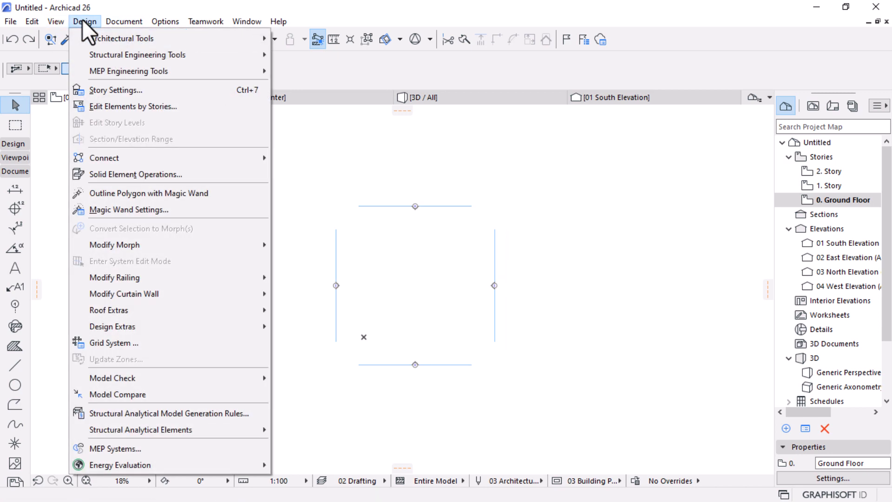
left_click(124, 342)
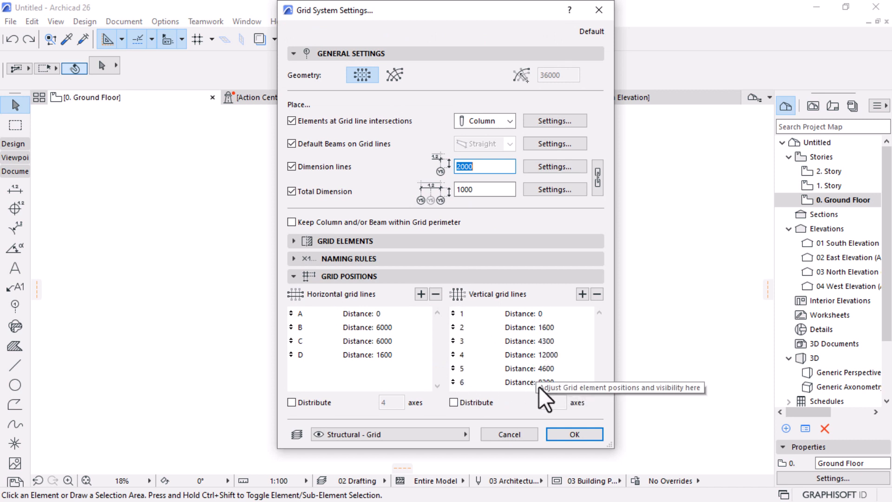
left_click(548, 327)
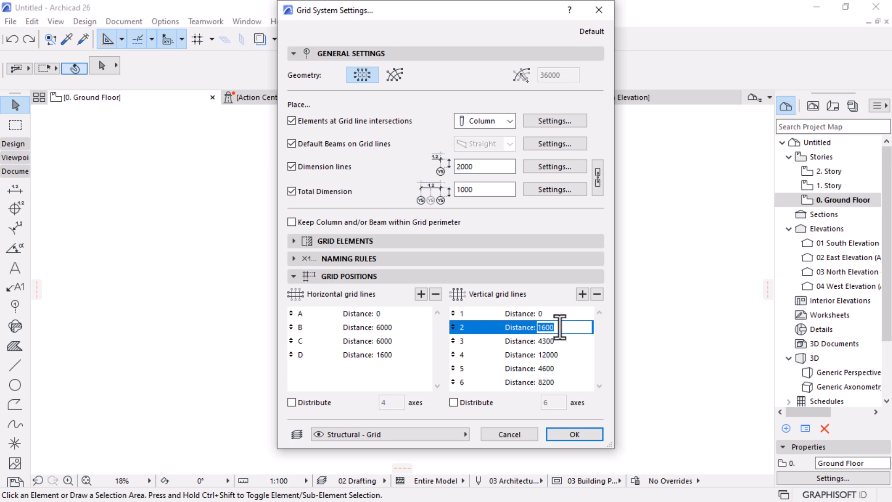
type("82")
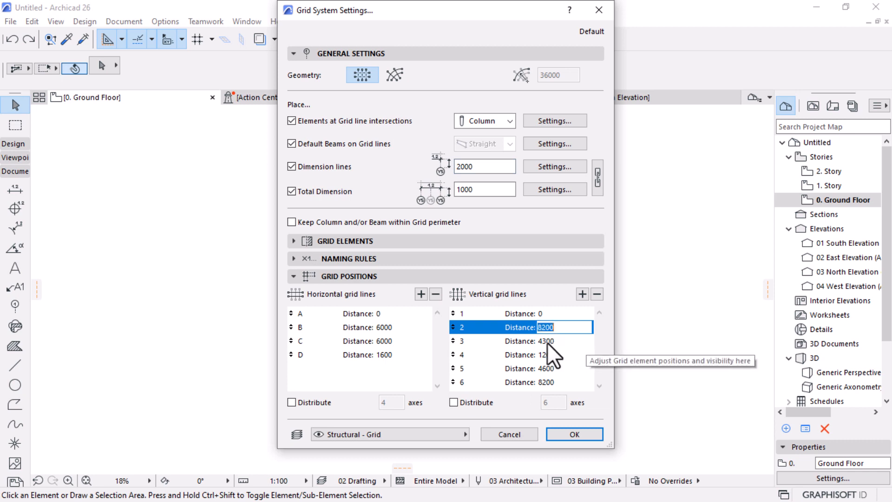
left_click(547, 342)
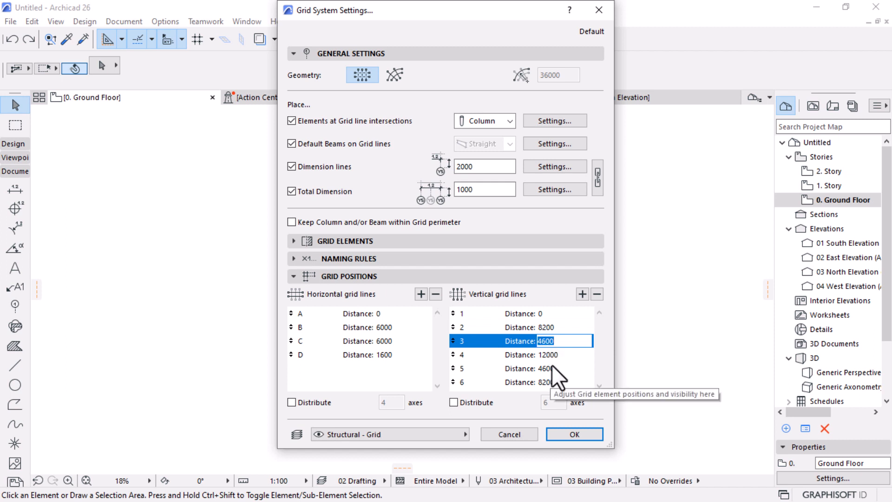
left_click(553, 355)
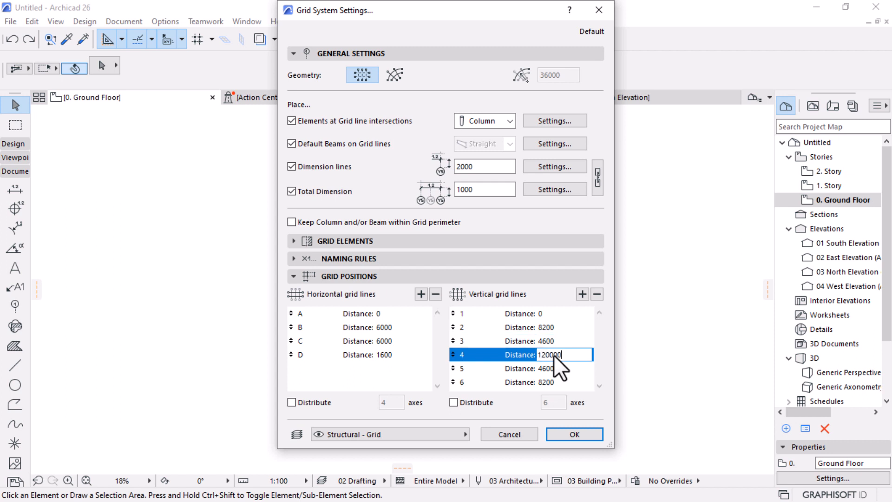
left_click(553, 367)
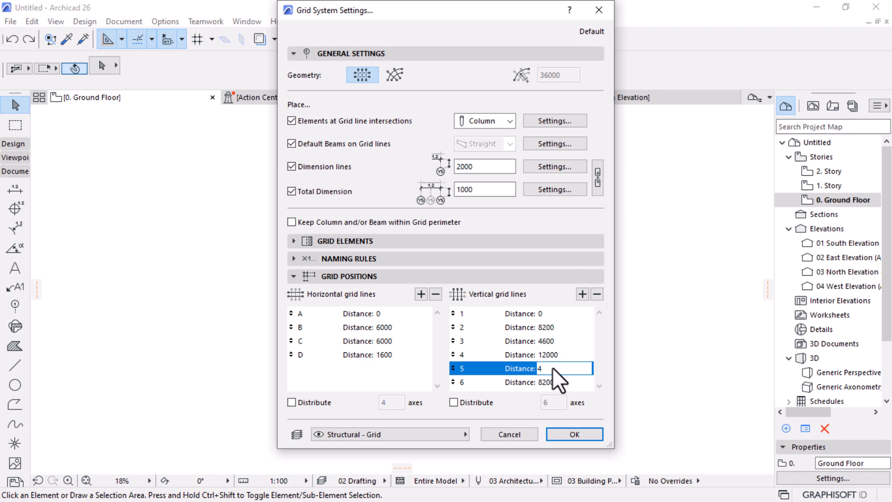
left_click(556, 382)
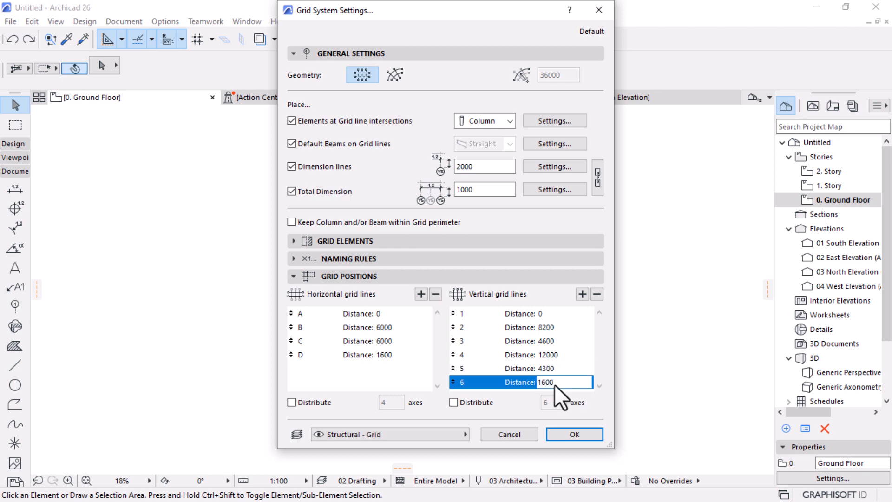
key("Return")
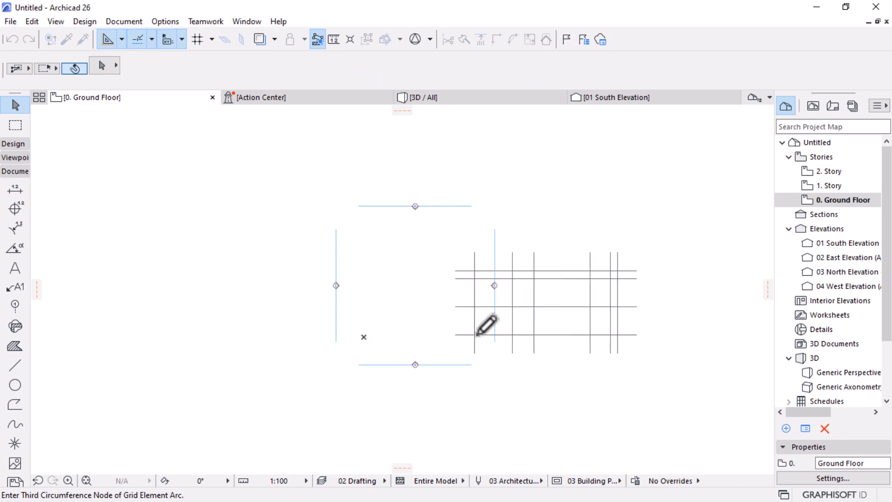
Step: Place the grid at 180° so that it spans between the West and East Elevation markers and across the South Elevation marker
left_click(486, 332)
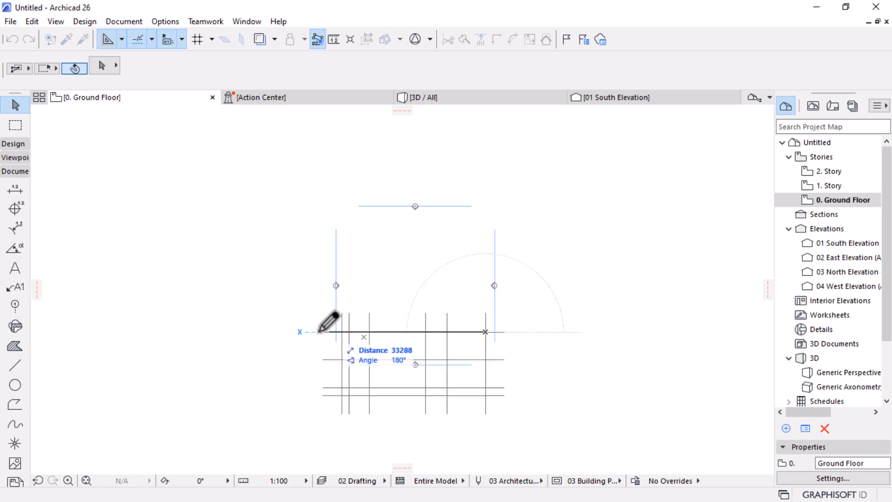
left_click(214, 332)
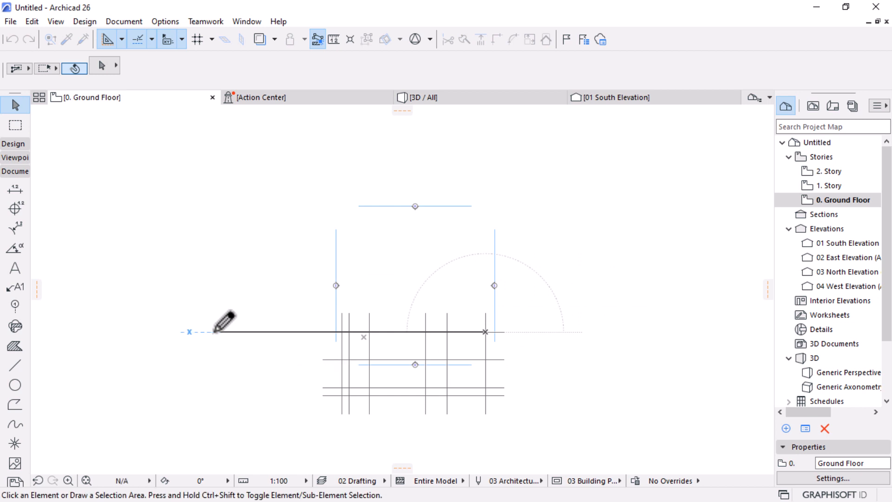
scroll(405, 280, "down", 2)
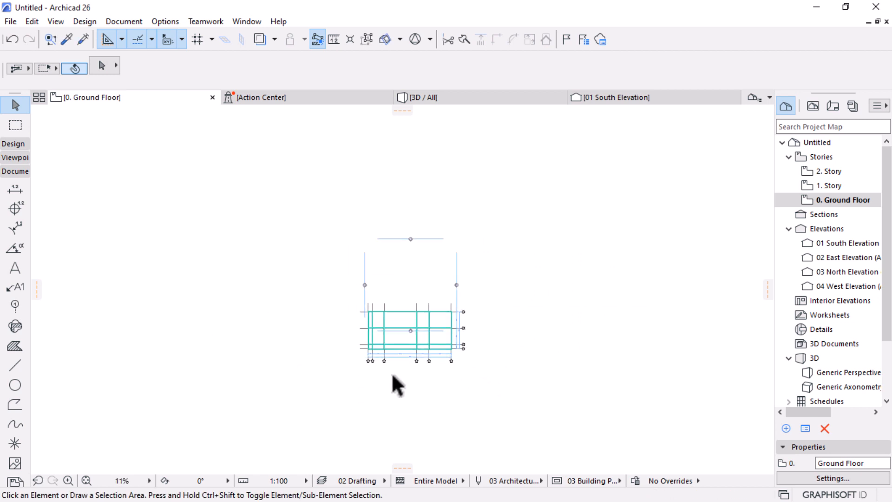
scroll(391, 372, "up", 4)
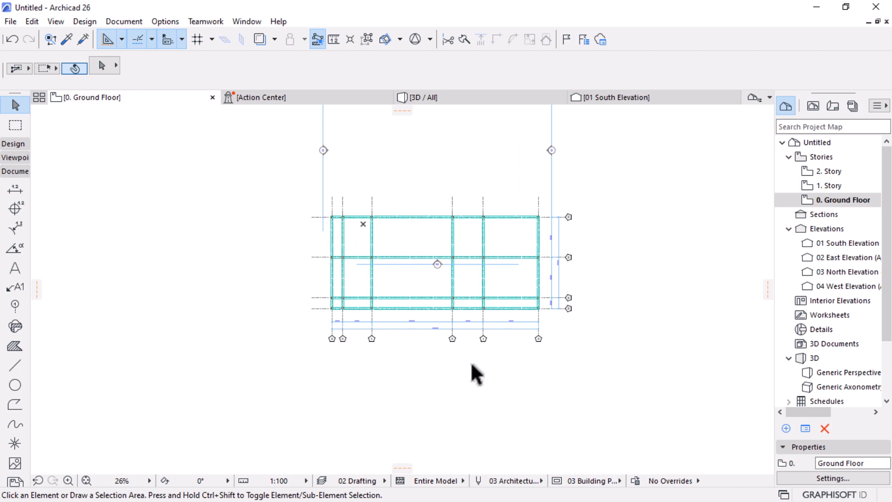
scroll(471, 367, "down", 1)
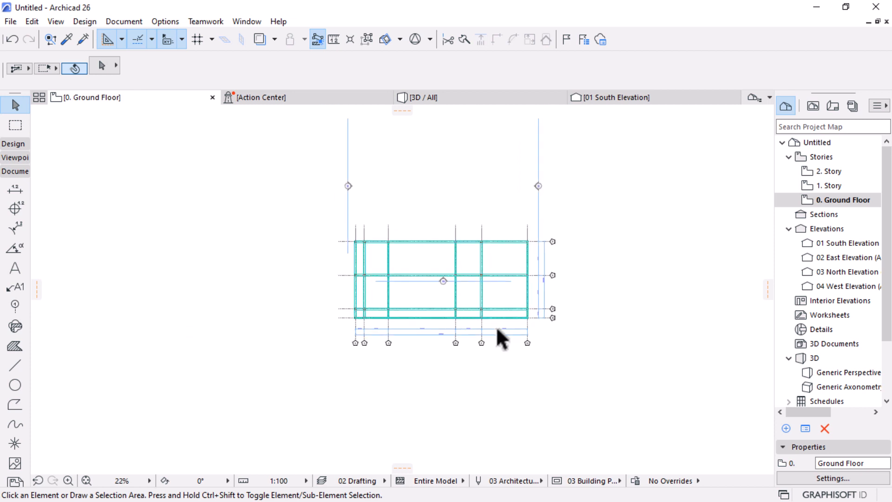
Step: Move the South Elevation marker below the grid and the East Elevation marker just outside the grid's right edge
left_click(470, 281)
left_click(466, 281)
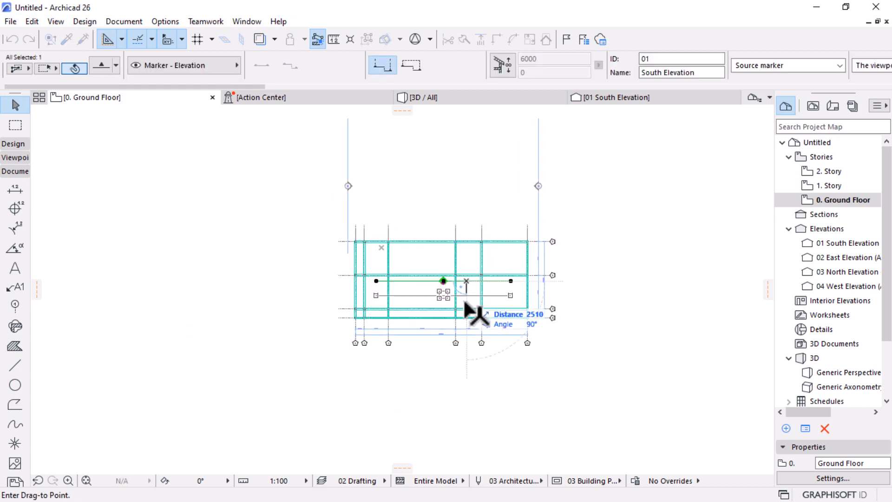
left_click(458, 359)
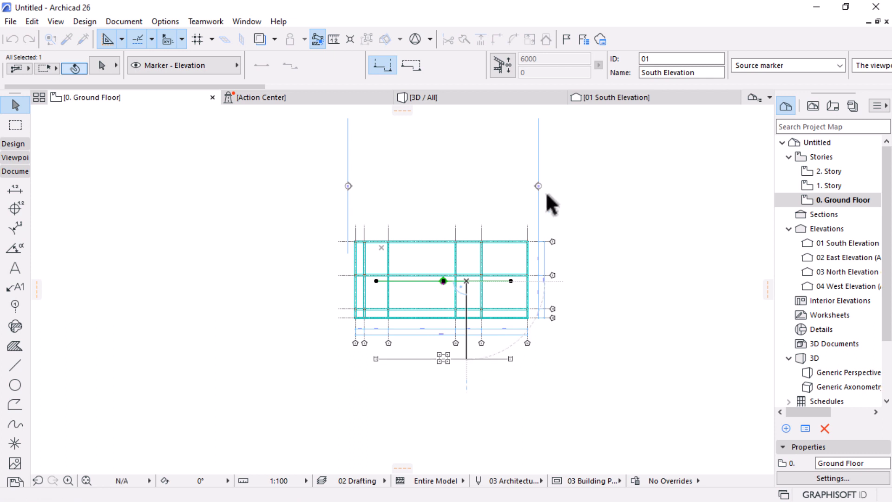
left_click(539, 186)
left_click(539, 185)
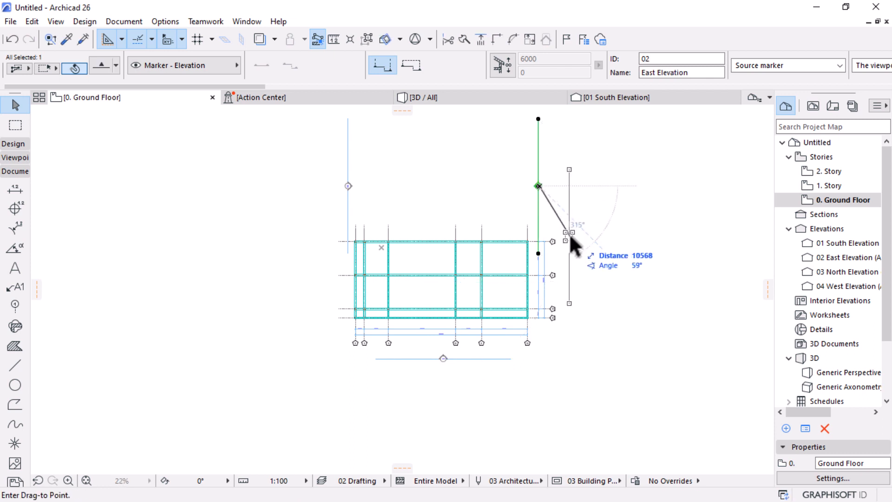
left_click(569, 287)
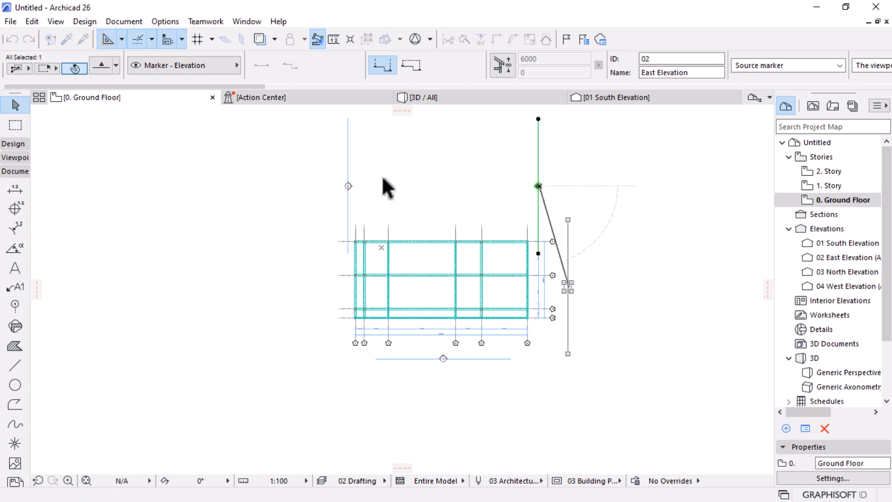
Step: Move the West Elevation marker just outside the grid's left edge and the North Elevation marker directly above the grid
left_click(344, 185)
left_click(345, 185)
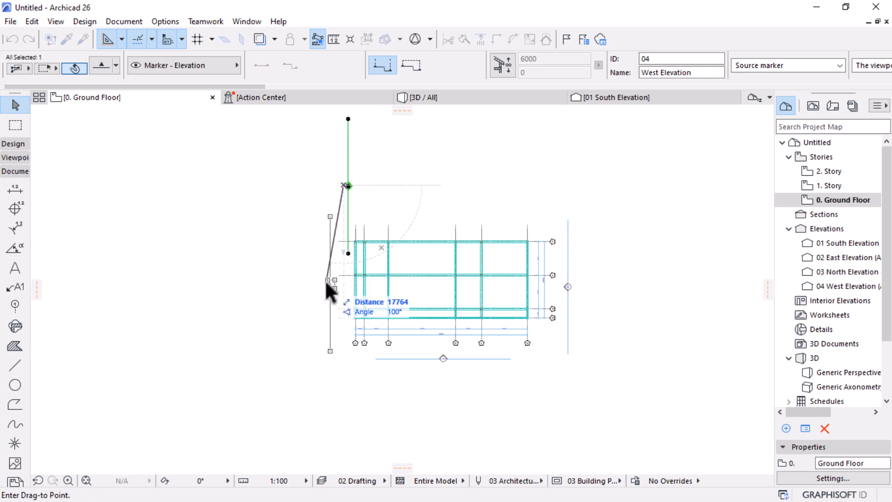
left_click(327, 278)
scroll(508, 358, "down", 3)
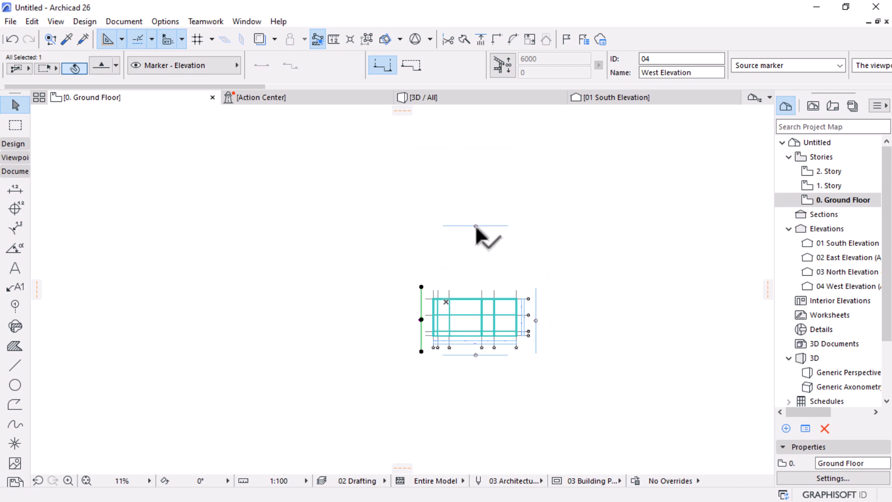
left_click(475, 226)
left_click(475, 226)
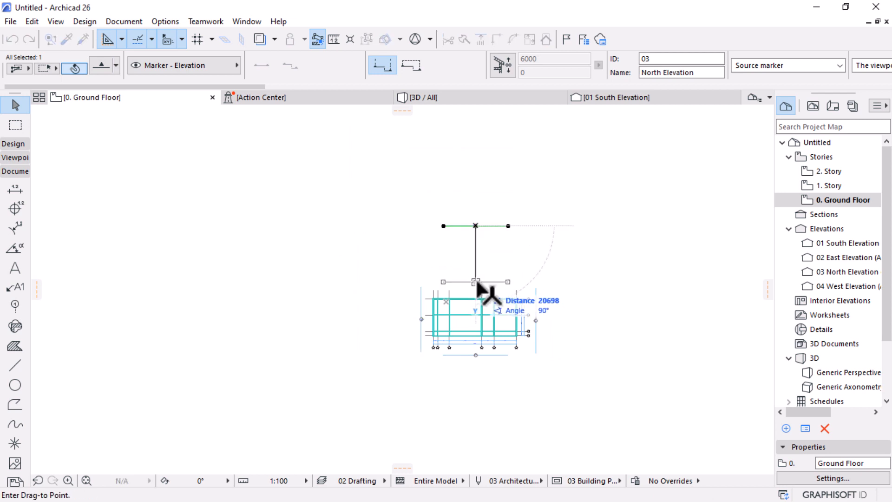
left_click(476, 285)
scroll(504, 346, "up", 2)
scroll(502, 344, "up", 2)
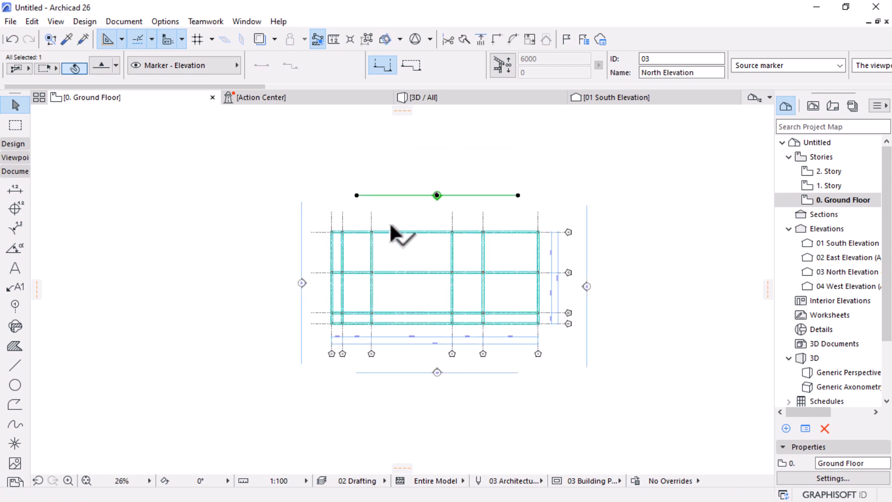
Step: Stretch both ends of the North Elevation marker line so it extends past the full width of the grid
scroll(357, 199, "up", 1)
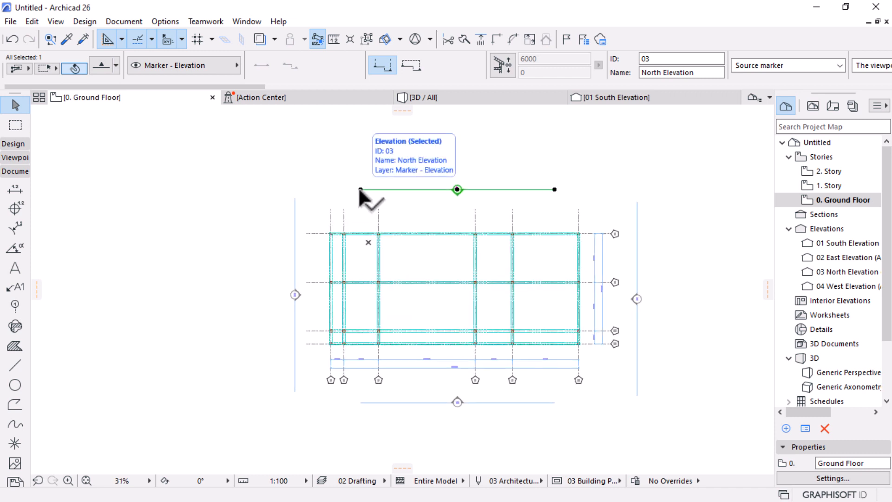
left_click(360, 190)
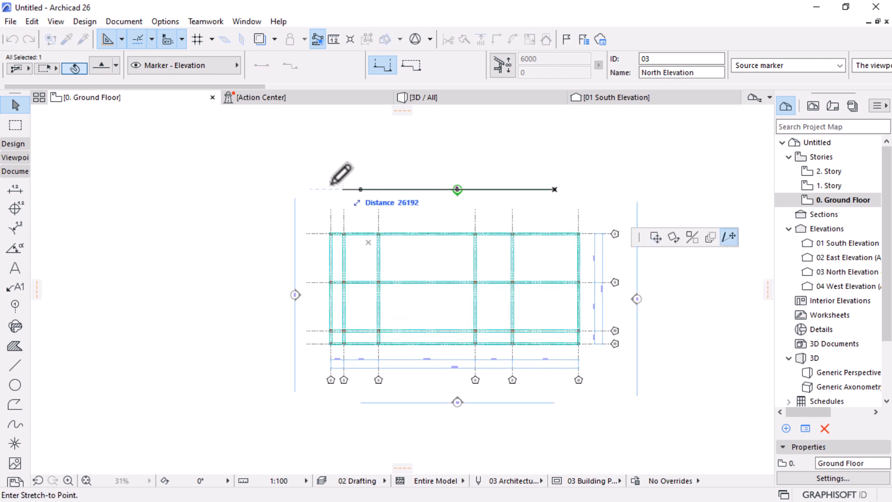
left_click(303, 189)
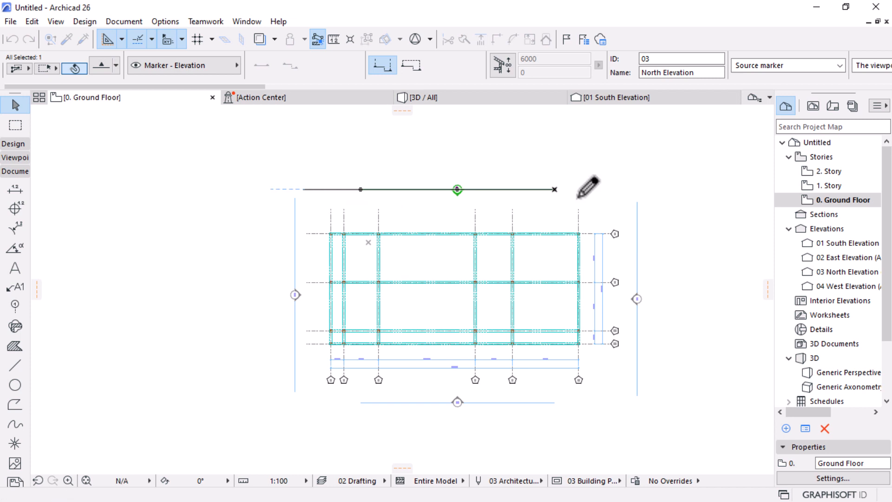
left_click(555, 189)
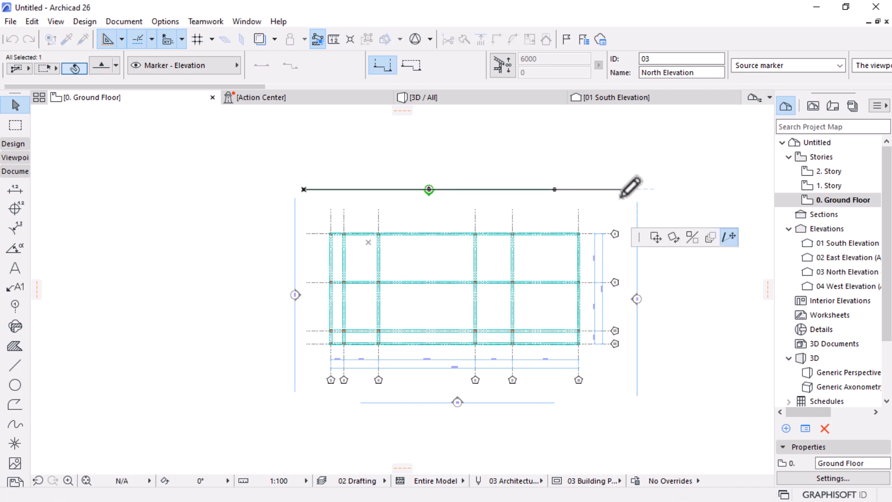
left_click(621, 189)
Step: Stretch both ends of the South Elevation marker line to about the North Elevation line's extent and deselect it
left_click(552, 402)
left_click(553, 402)
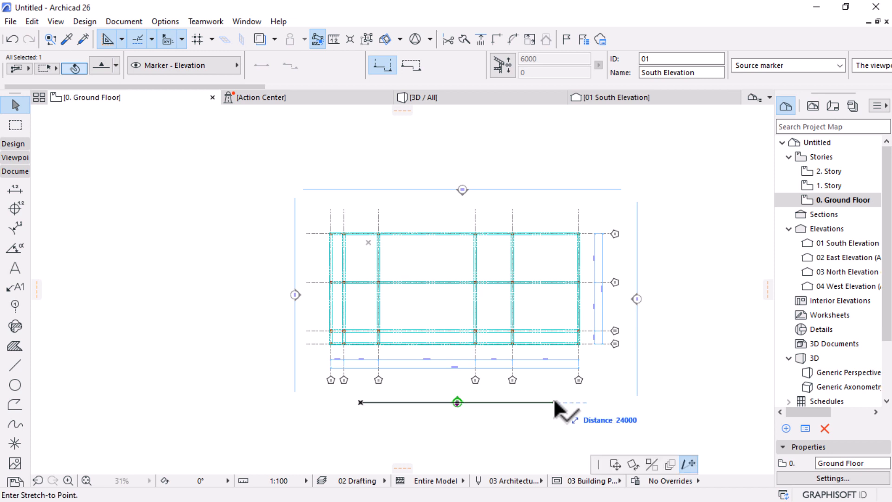
left_click(619, 400)
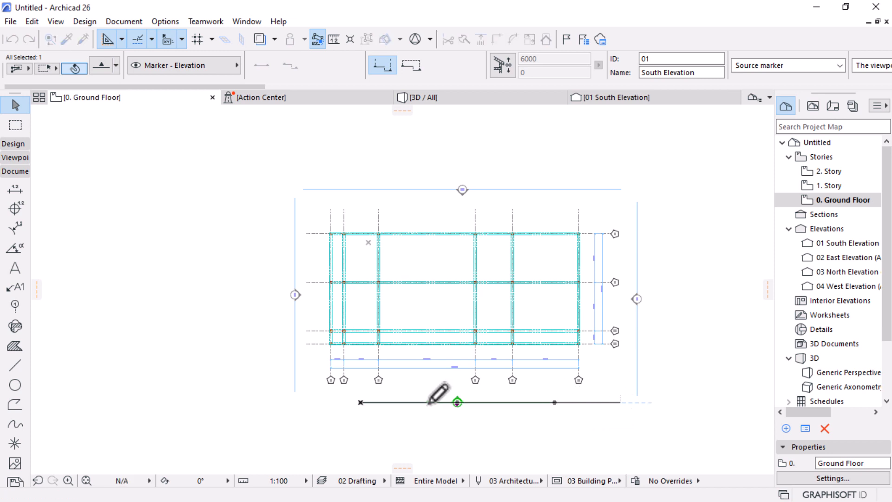
left_click(360, 402)
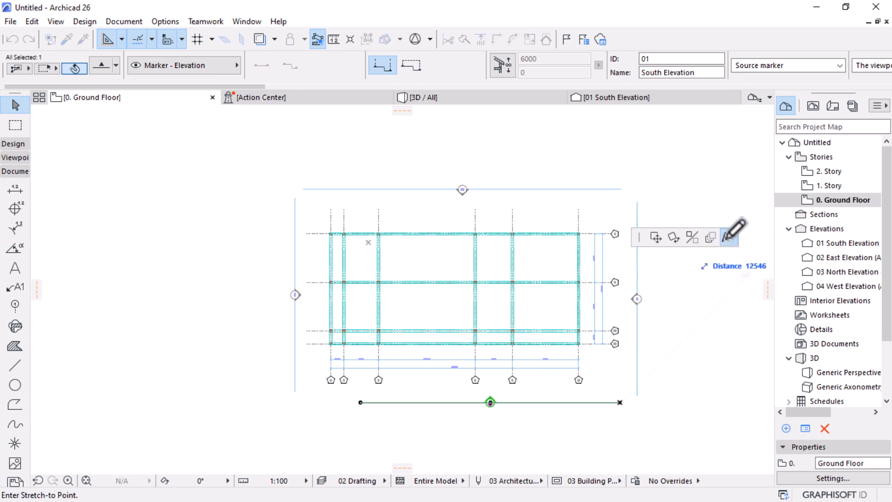
left_click(301, 402)
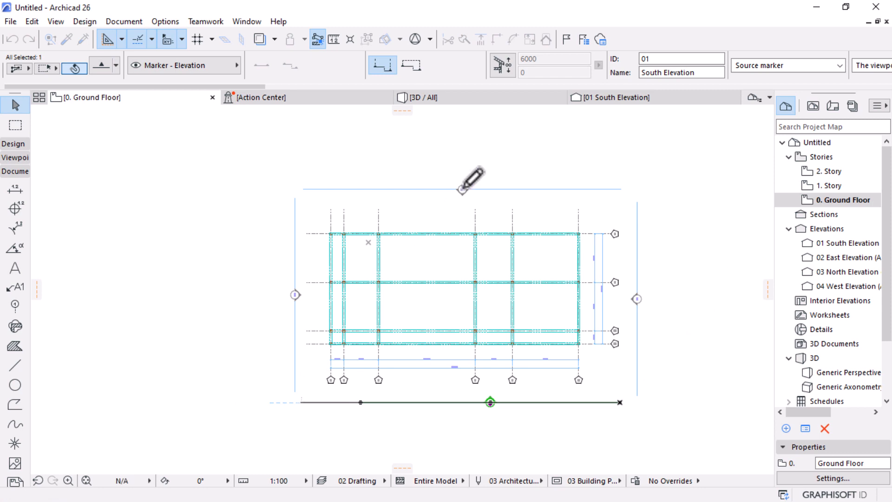
scroll(499, 299, "up", 2)
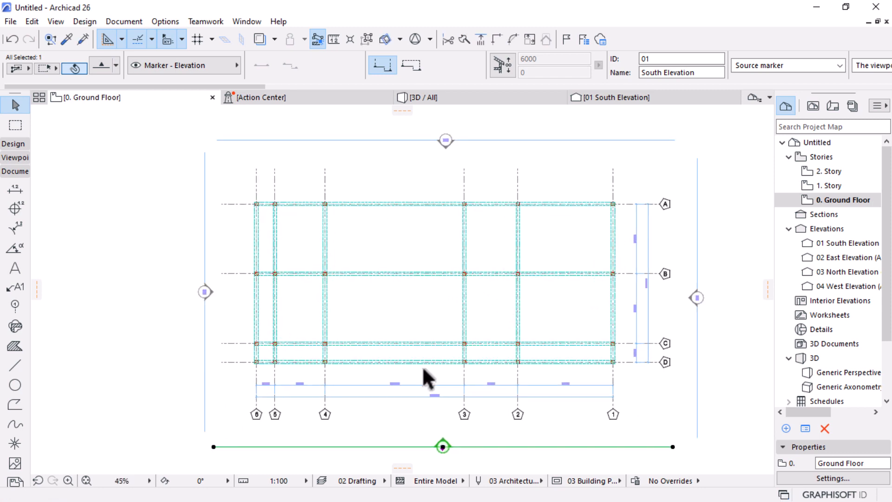
scroll(422, 366, "down", 1)
scroll(428, 358, "up", 1)
scroll(429, 403, "up", 1)
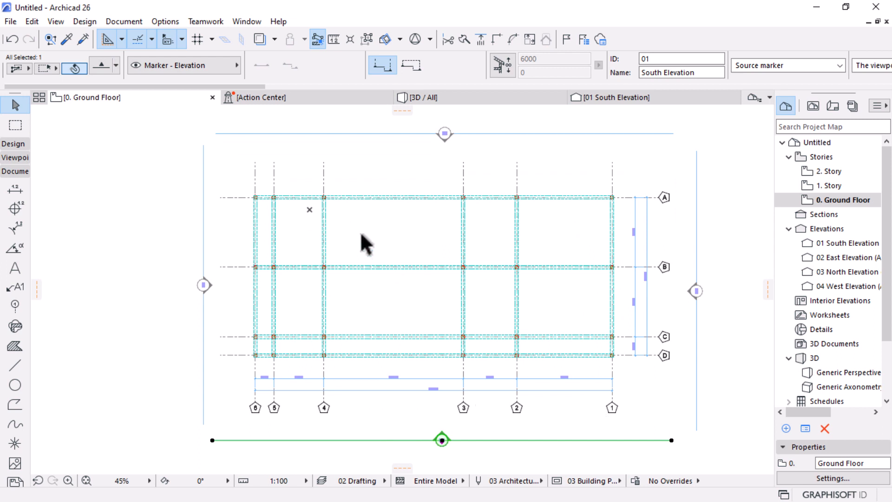
left_click(617, 143)
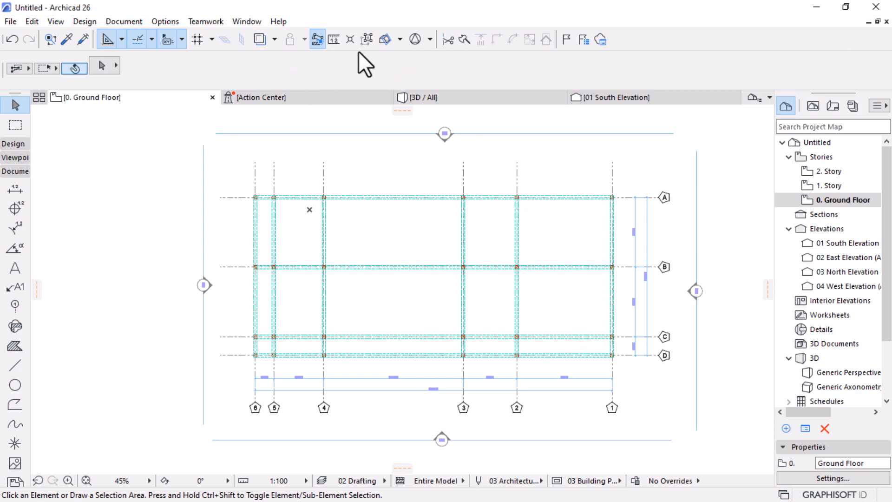
Step: Suspend groups and select only the six numbered vertical grid lines
left_click(325, 168)
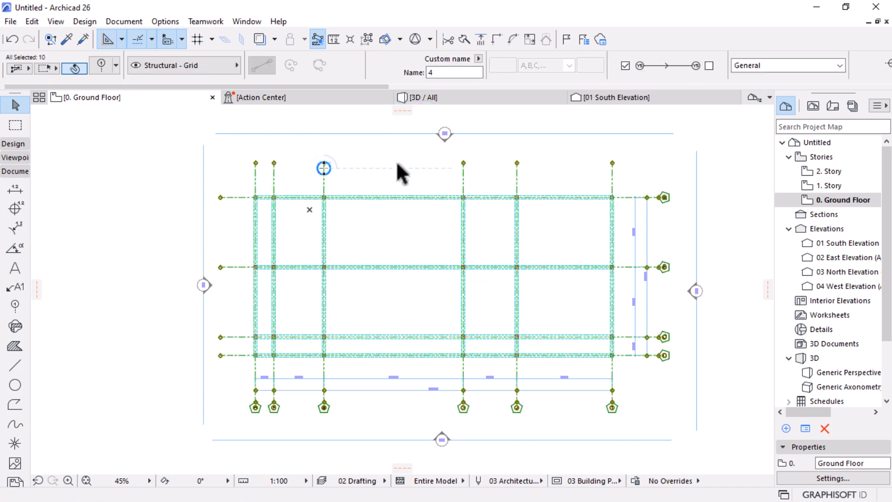
key("Escape")
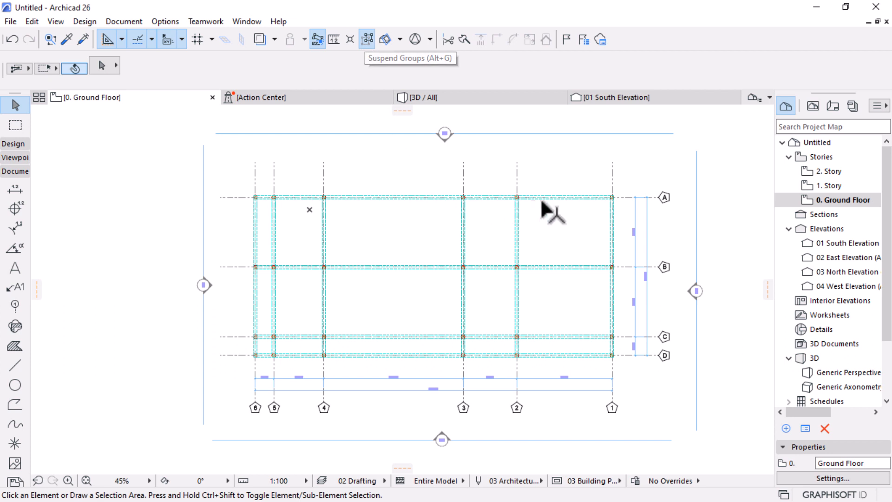
left_click_drag(633, 159, 238, 175)
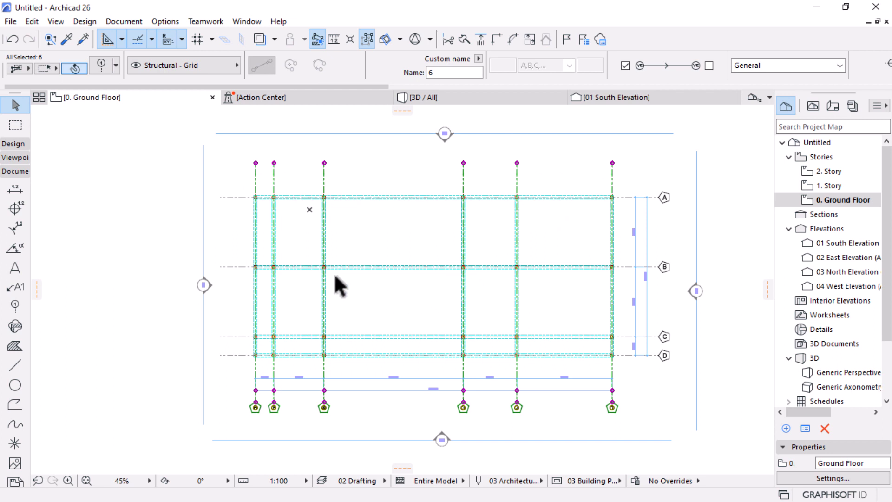
left_click(230, 267)
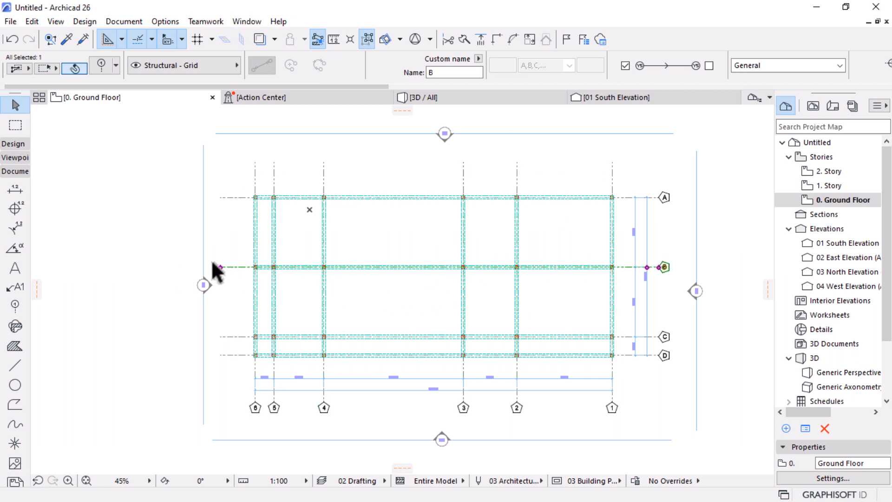
left_click(635, 164)
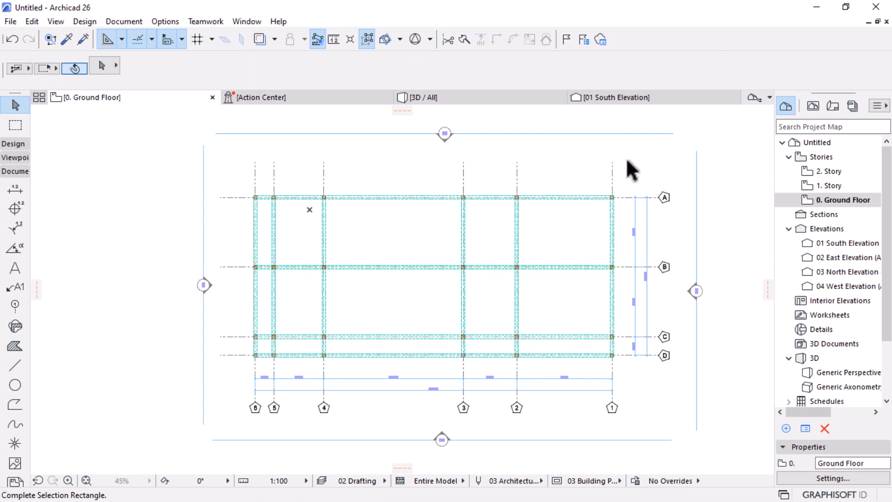
left_click(228, 172)
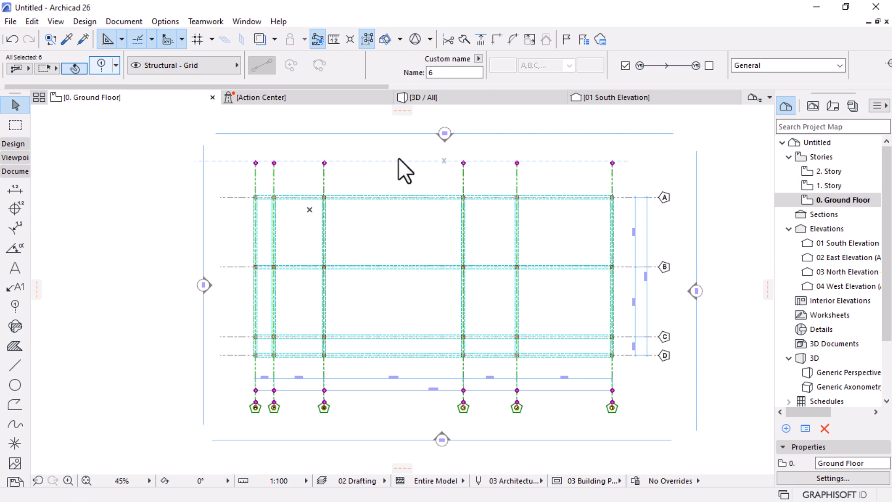
Step: Examine the section/elevation marker settings of the six selected vertical grid lines
key("ctrl+t")
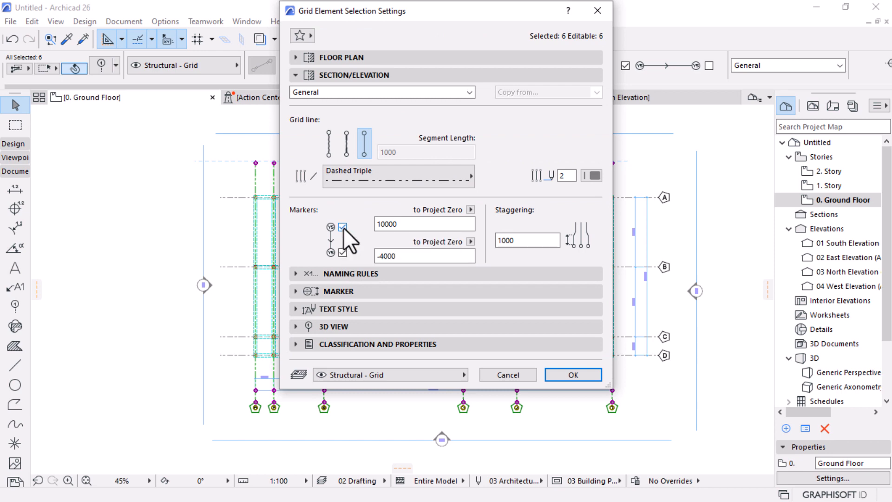
left_click(588, 375)
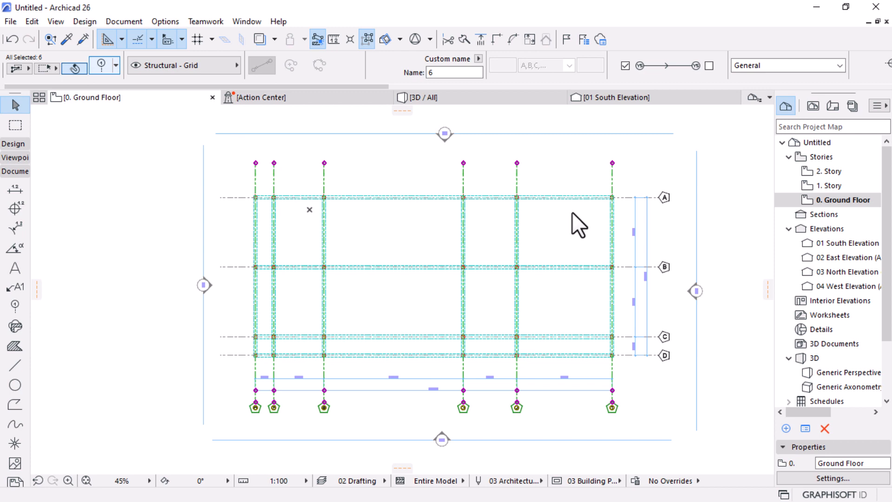
key("ctrl+t")
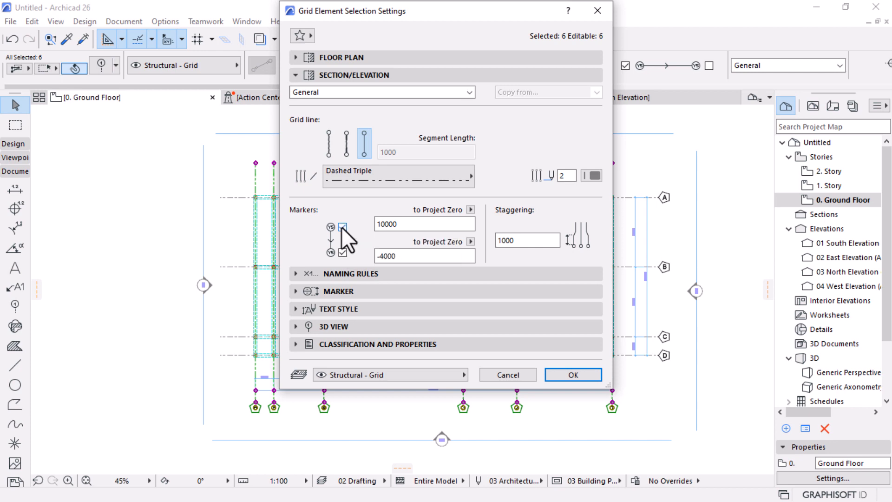
left_click(571, 375)
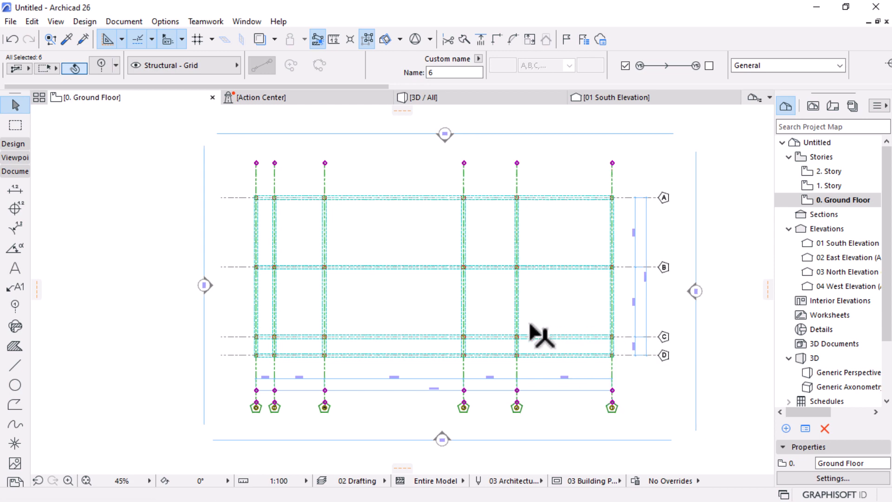
scroll(530, 324, "down", 2)
scroll(561, 305, "up", 3)
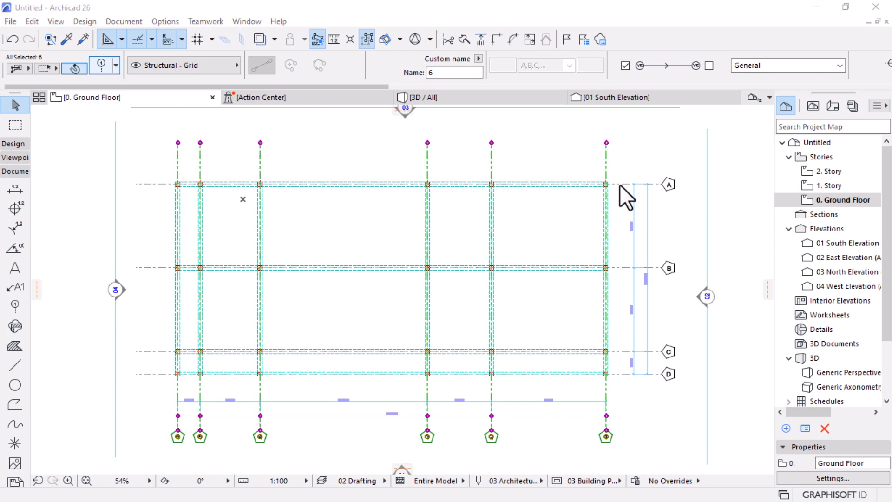
Step: Move the vertical grid lines' floor plan markers to the grid's upper end by enabling the second marker and disabling the first
key("ctrl+t")
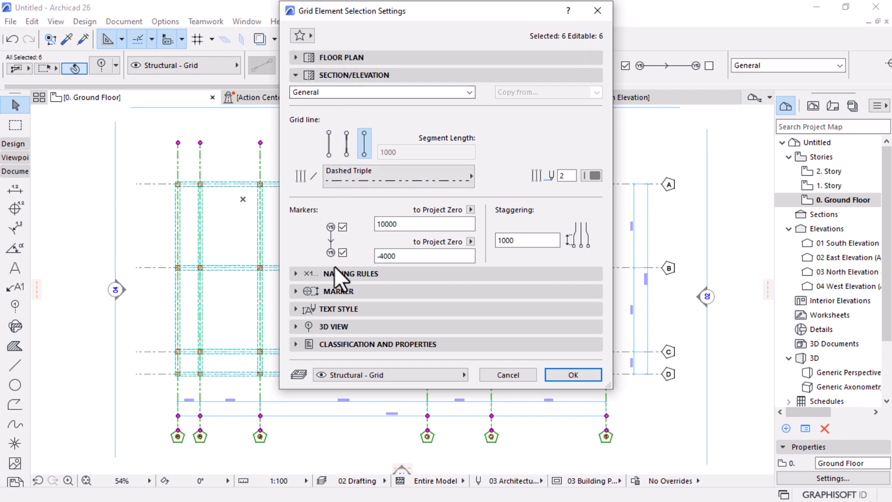
left_click(342, 253)
left_click(332, 73)
left_click(332, 59)
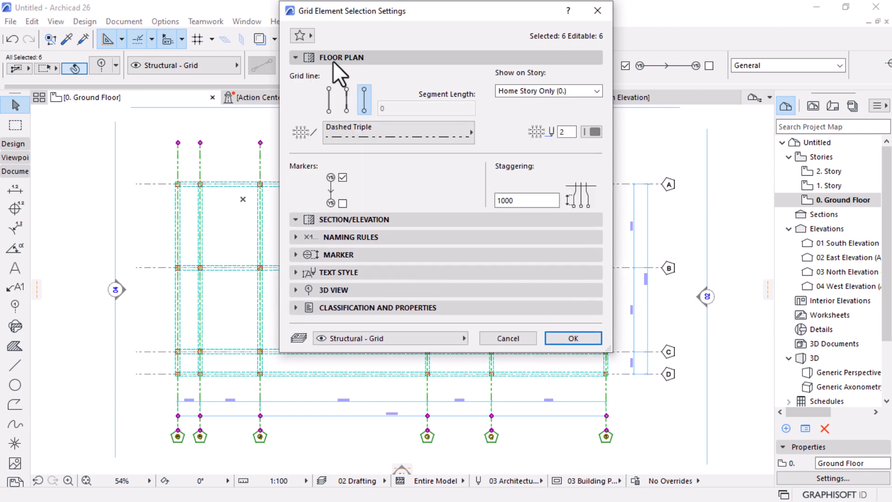
left_click(343, 203)
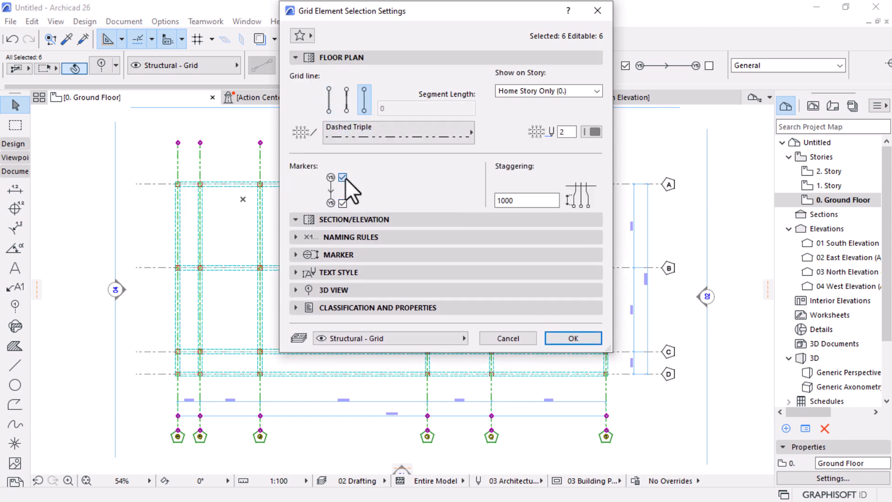
left_click(342, 178)
left_click(559, 337)
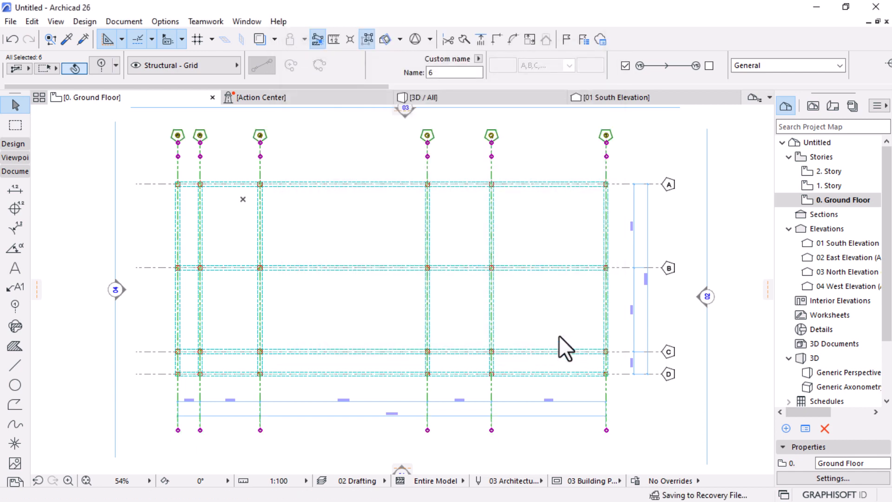
scroll(453, 264, "down", 2)
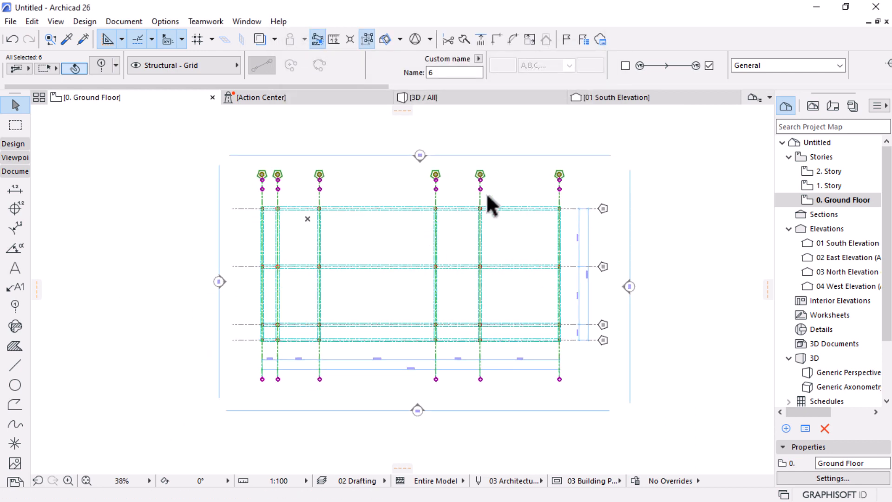
Step: Select horizontal grid line A on its own
left_click(602, 208)
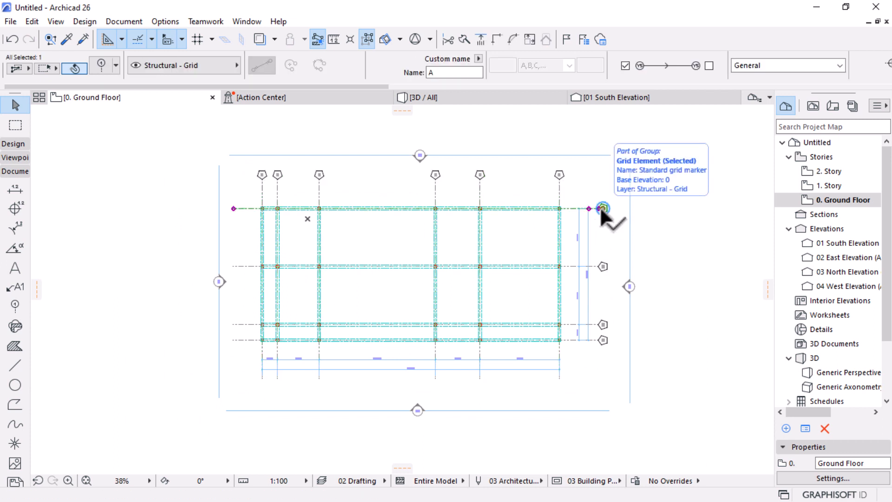
scroll(456, 252, "up", 1)
scroll(455, 254, "up", 1)
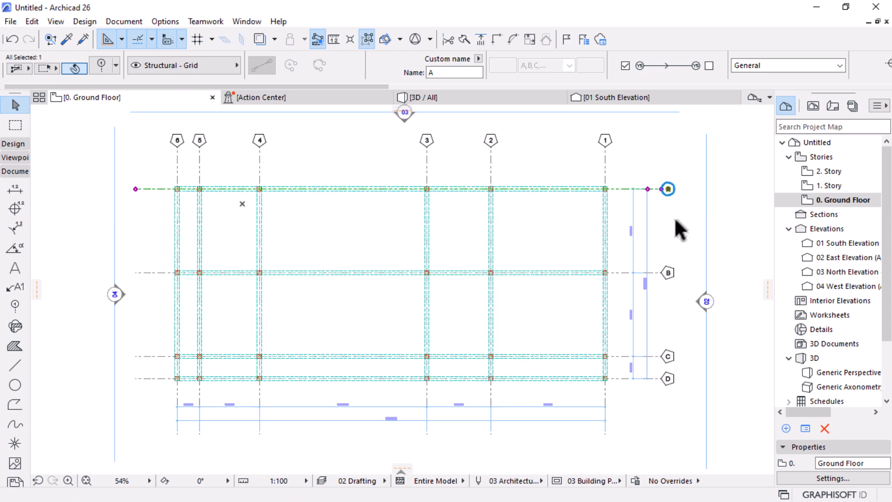
scroll(525, 298, "down", 1)
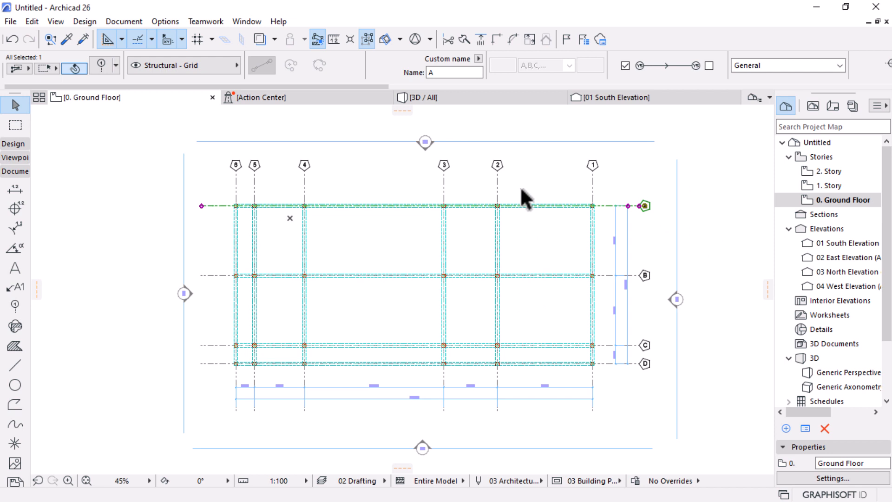
scroll(540, 198, "up", 1)
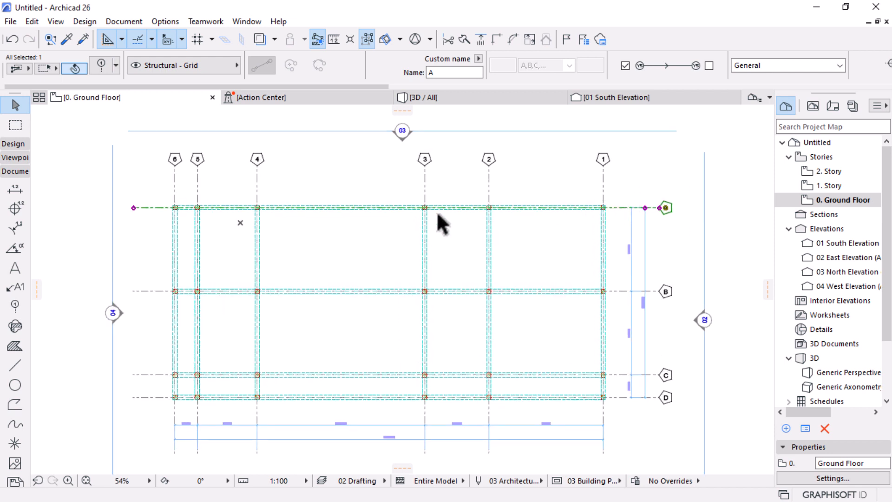
Step: Deselect grid line A and examine the order in which the vertical grid lines are numbered across the plan
scroll(441, 223, "down", 2)
scroll(514, 315, "up", 2)
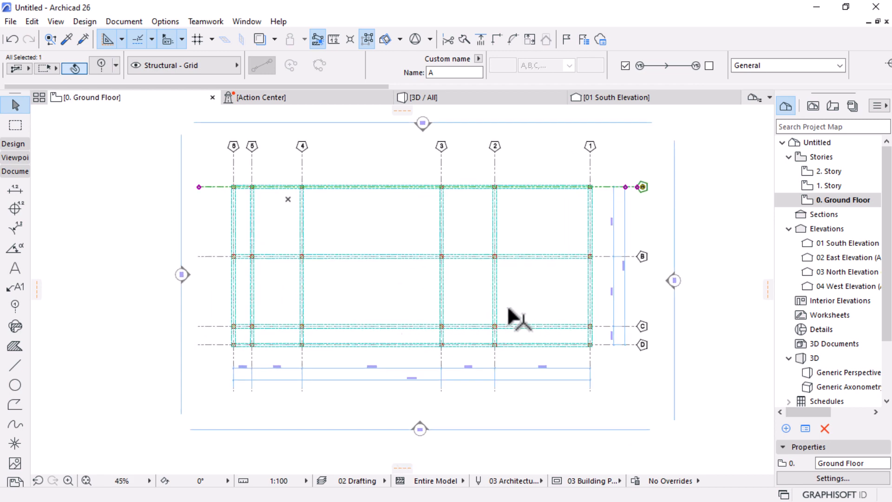
scroll(688, 168, "up", 1)
left_click(688, 168)
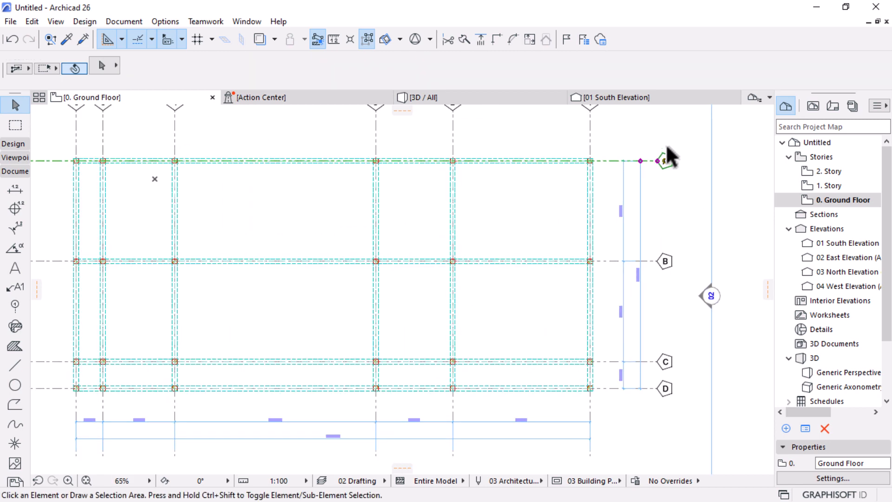
scroll(654, 225, "down", 2)
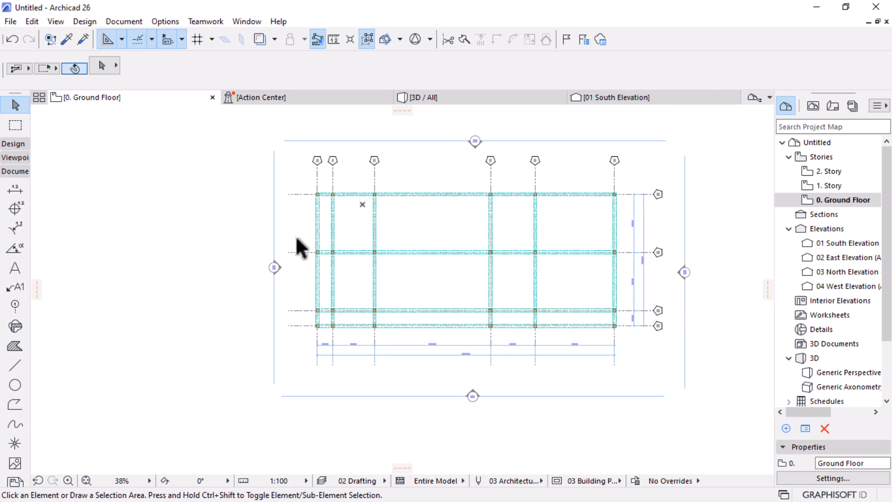
scroll(321, 167, "up", 4)
scroll(209, 209, "down", 5)
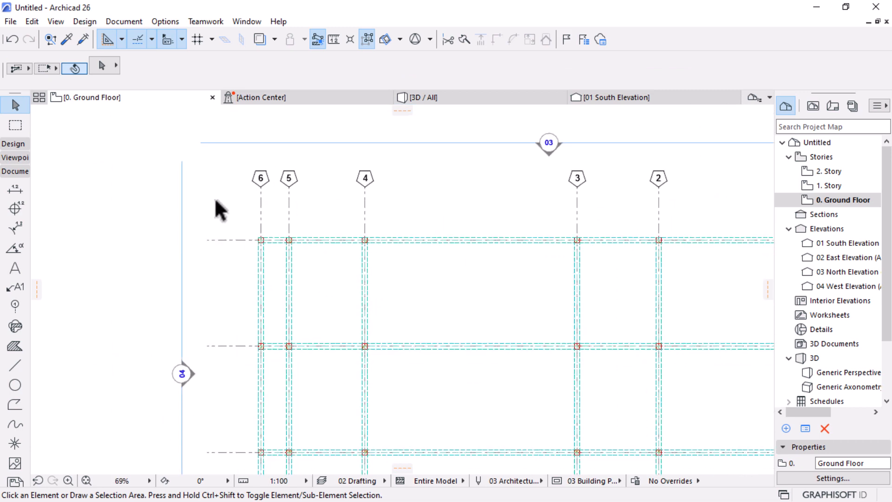
middle_click_drag(275, 204, 348, 185)
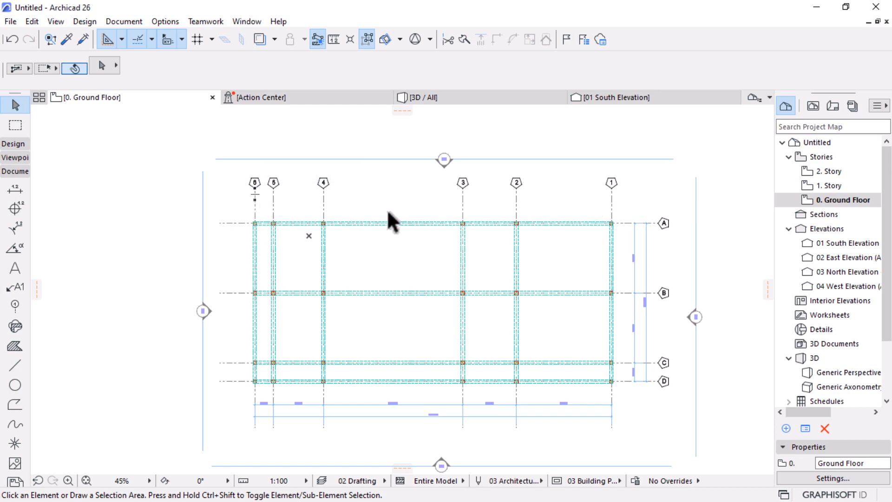
scroll(300, 209, "up", 3)
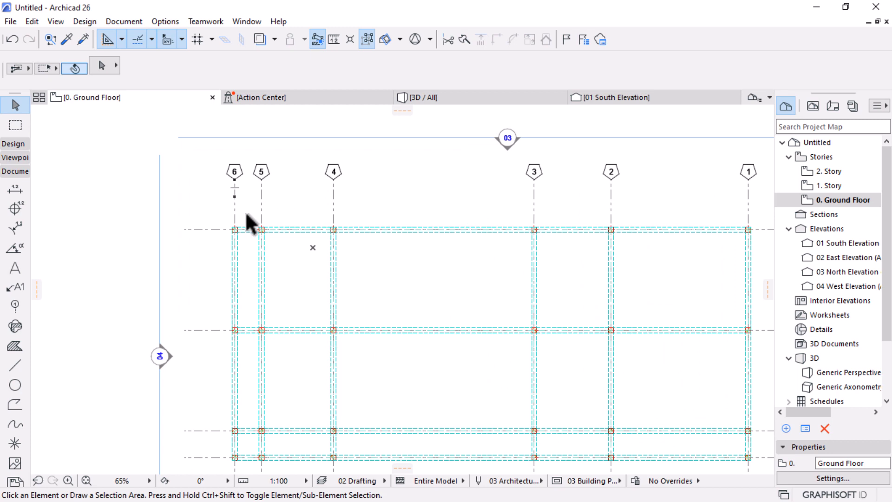
scroll(244, 211, "down", 6)
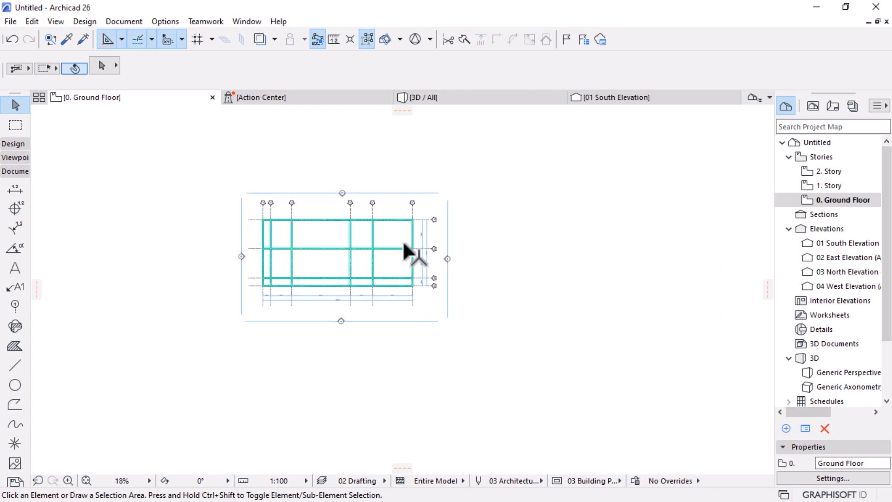
Step: Delete the entire placed grid system with its columns, beams and dimensions, keeping the four elevation markers
scroll(427, 208, "up", 3)
left_click_drag(458, 190, 197, 325)
key("Delete")
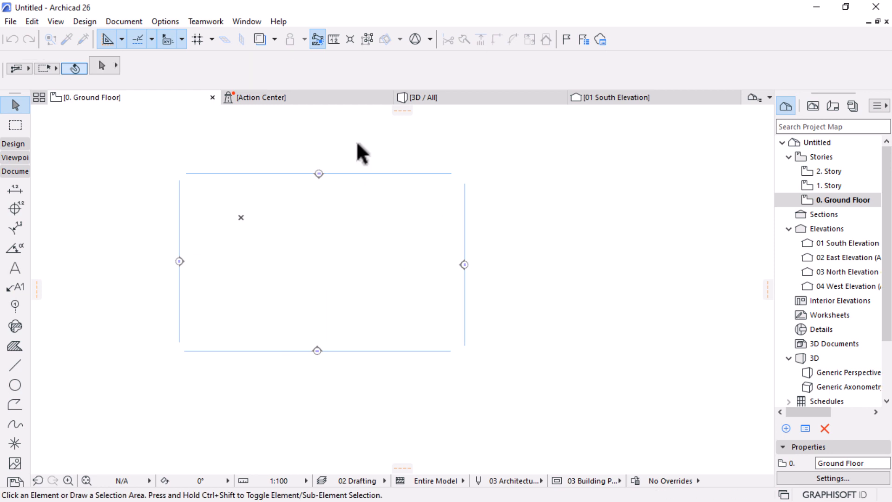
Step: Open the settings for a new grid system, collapse the general settings and enlarge the dialog around the grid positions
left_click(84, 22)
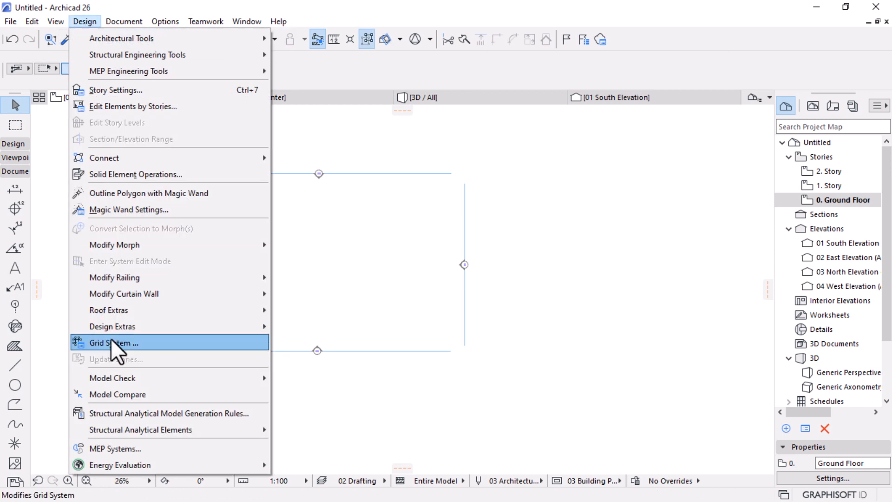
left_click(124, 343)
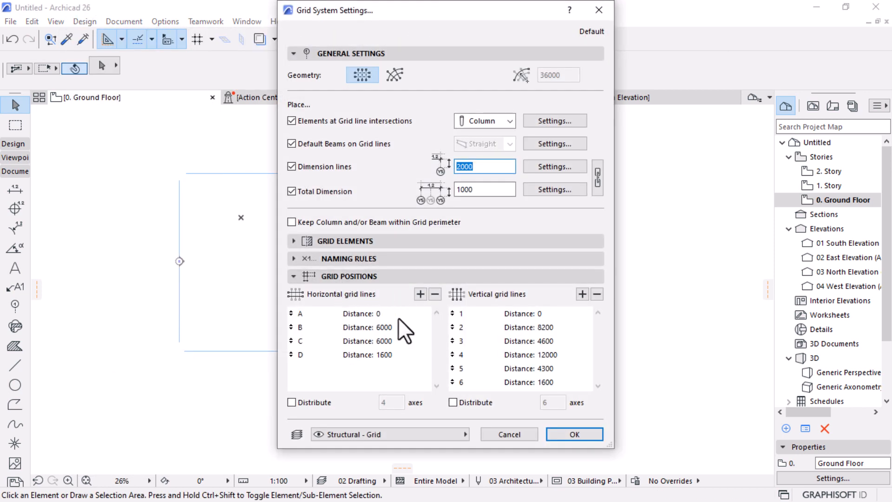
left_click(294, 56)
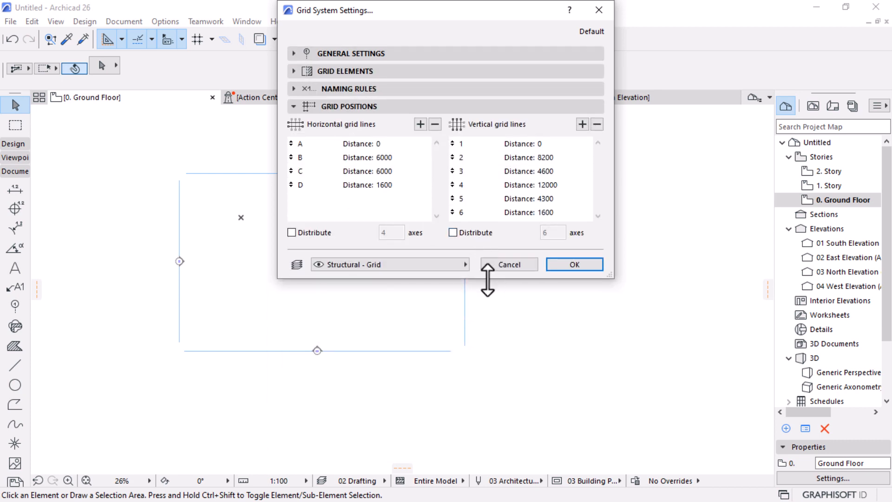
left_click_drag(486, 279, 462, 439)
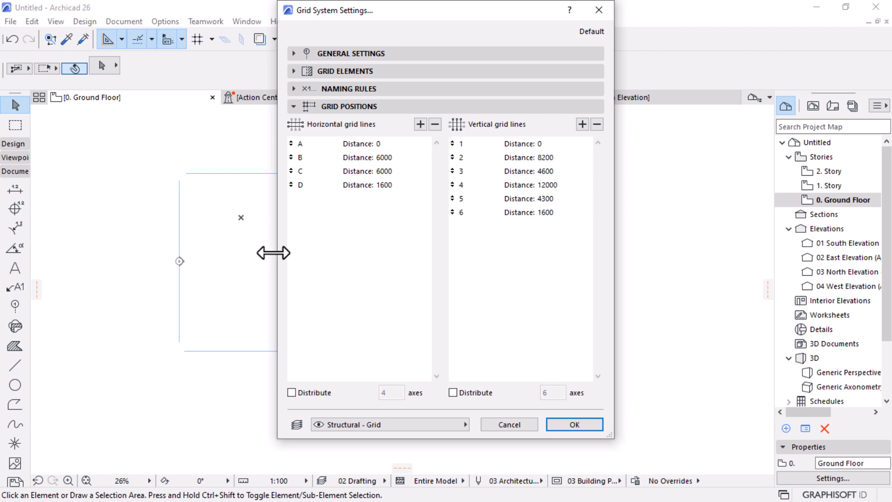
left_click_drag(274, 253, 158, 253)
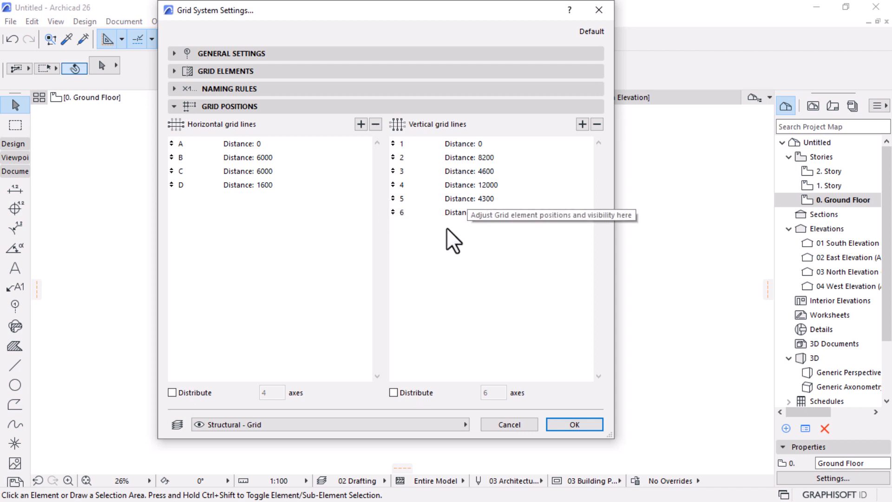
Step: Reverse the automatic naming direction of the vertical grids to run right to left and accept the grid system settings
left_click(444, 214)
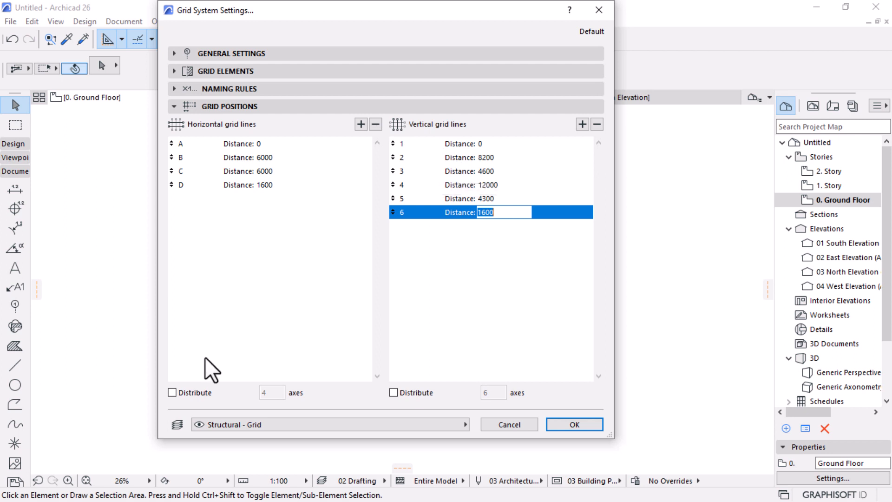
left_click(179, 88)
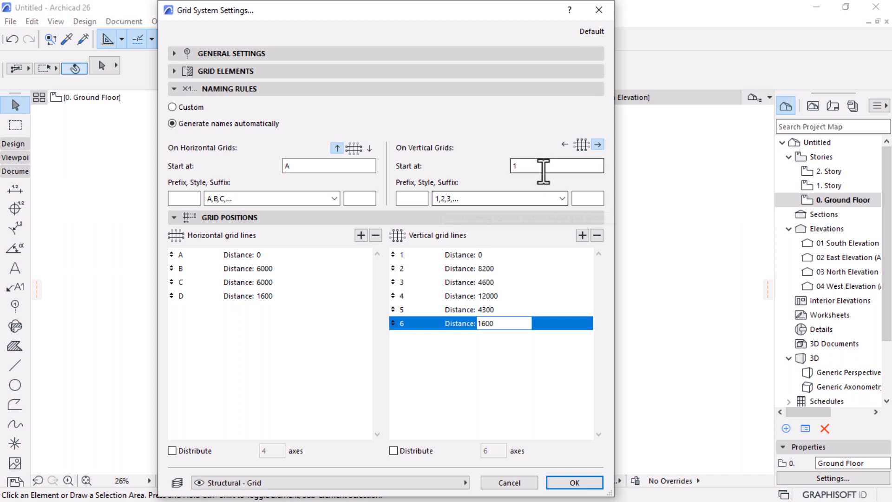
left_click(568, 145)
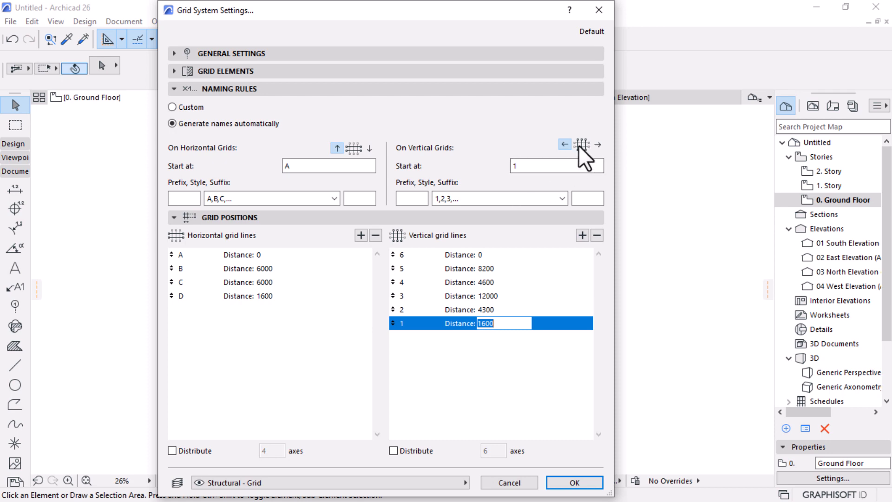
left_click(574, 482)
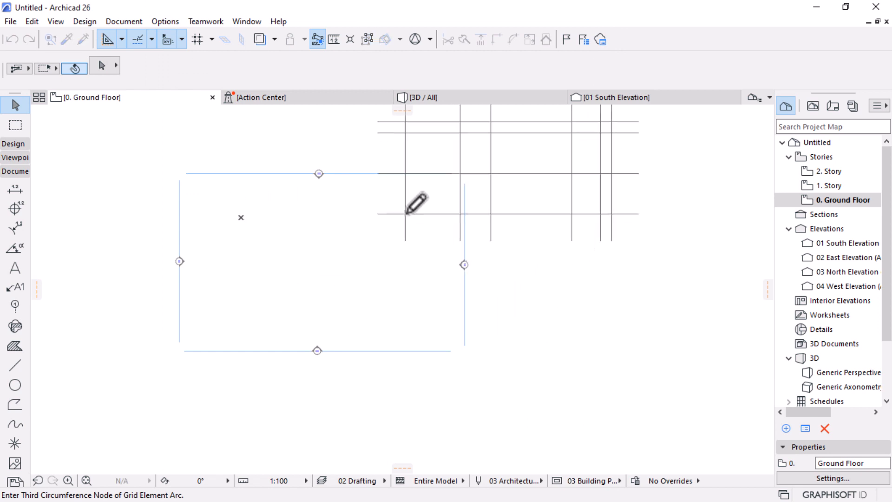
Step: Place the grid system inside the four elevation markers, starting at its upper-right corner and orienting it straight to the left
left_click(426, 189)
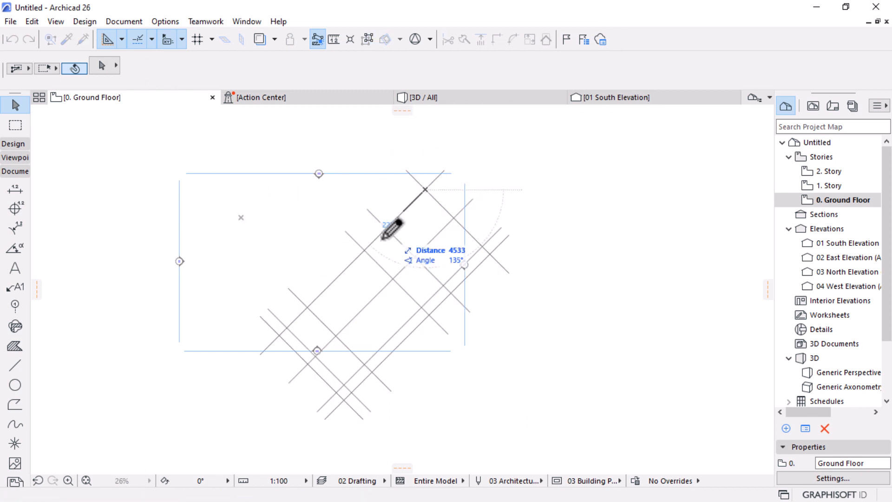
left_click(116, 187)
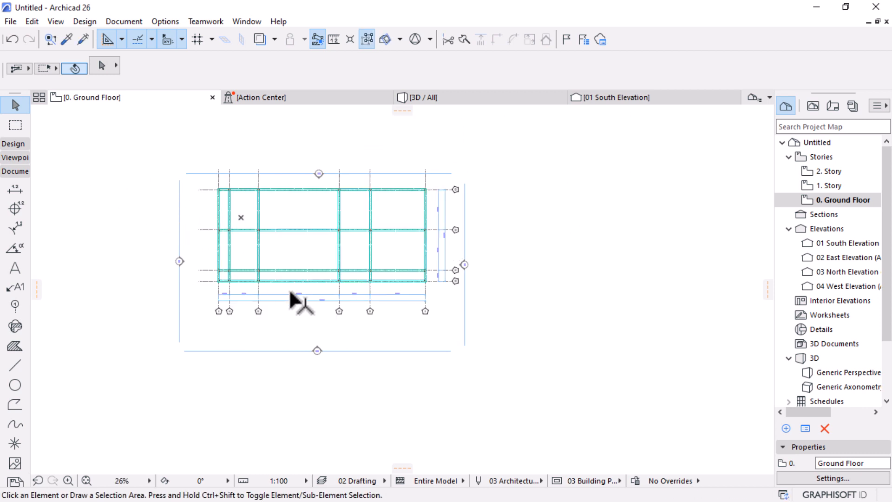
scroll(290, 293, "up", 3)
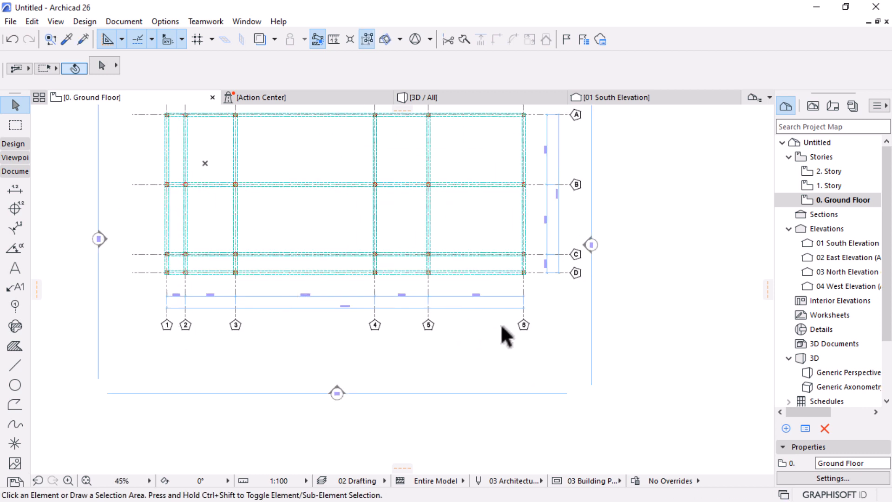
scroll(502, 328, "down", 2)
scroll(546, 160, "up", 8)
scroll(538, 235, "down", 7)
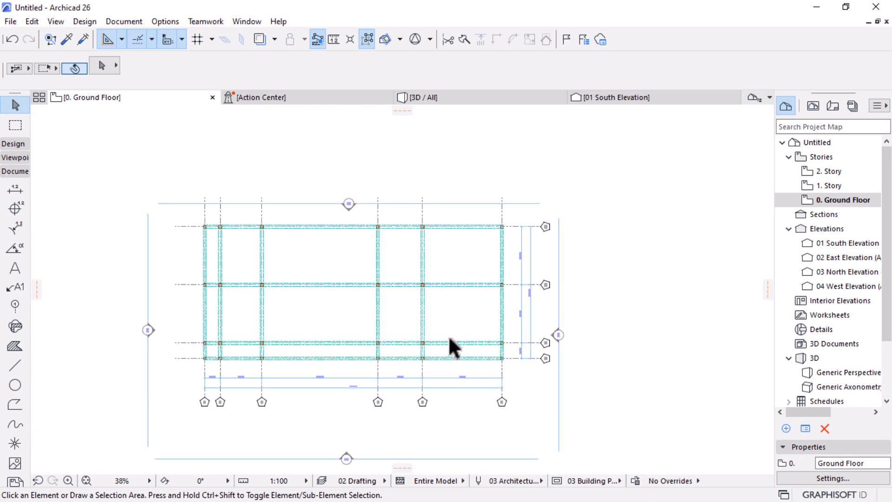
scroll(444, 297, "up", 1)
scroll(465, 399, "up", 1)
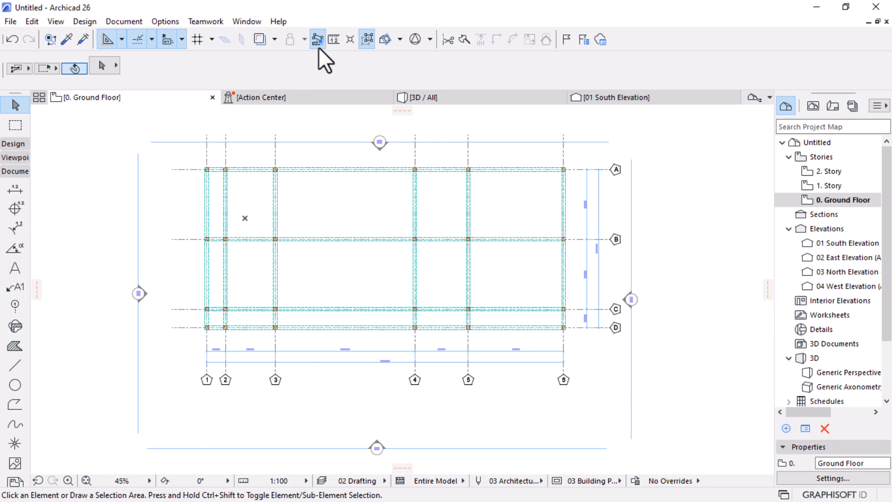
Step: Move the markers of the six vertical grid lines to the grid's upper end by enabling the second marker and disabling the first
left_click(597, 368)
left_click(176, 392)
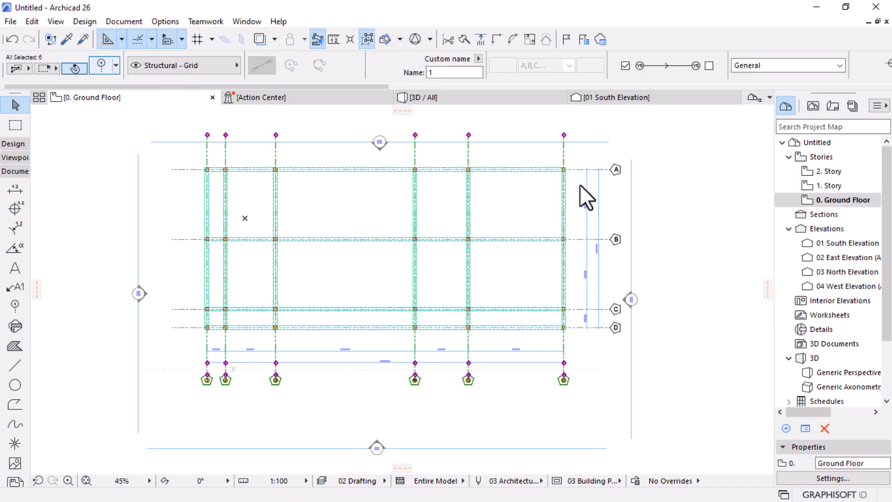
key("ctrl+t")
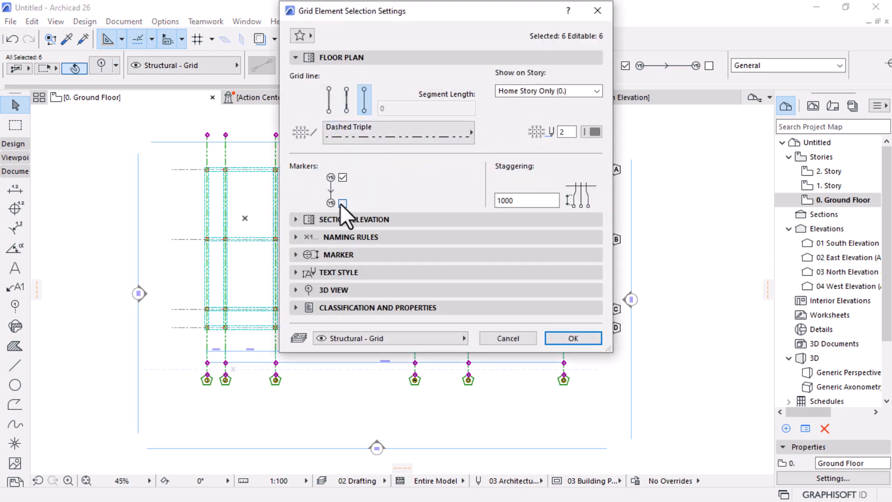
left_click(343, 203)
left_click(570, 334)
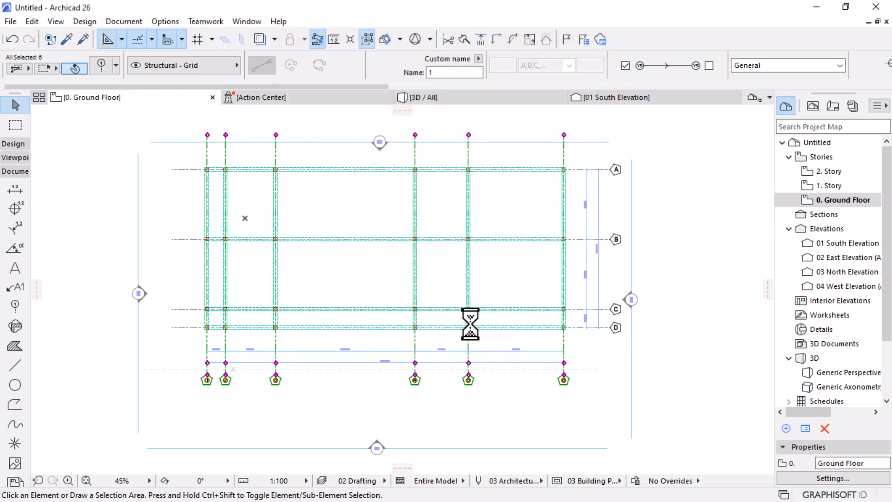
left_click(692, 301)
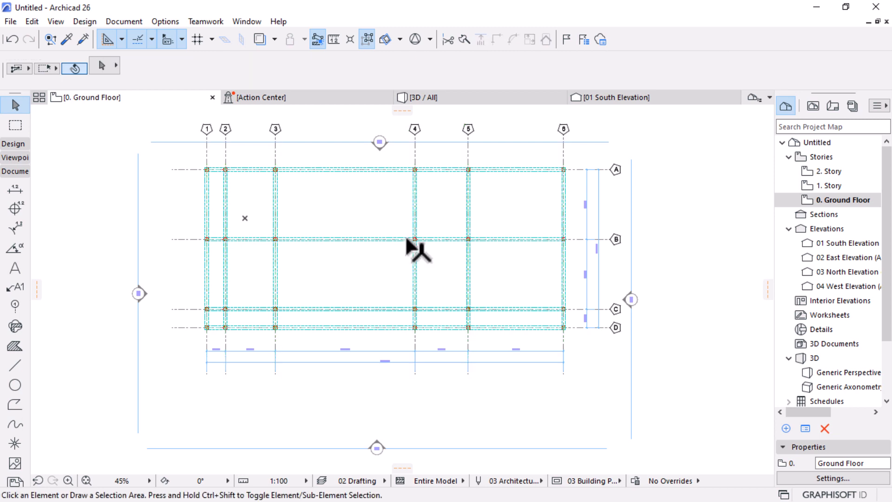
Step: Move all four elevation markers together about 3480 mm straight up so they enclose the grid and its upper markers
scroll(576, 168, "down", 2)
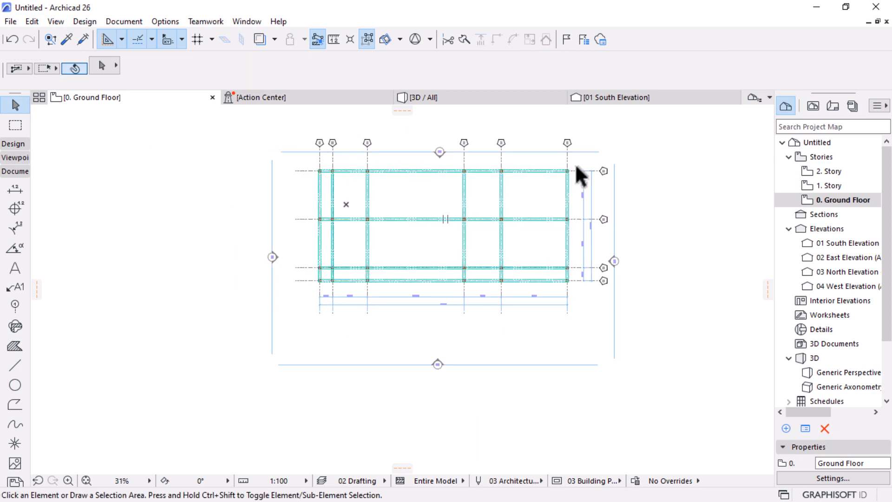
left_click(615, 326)
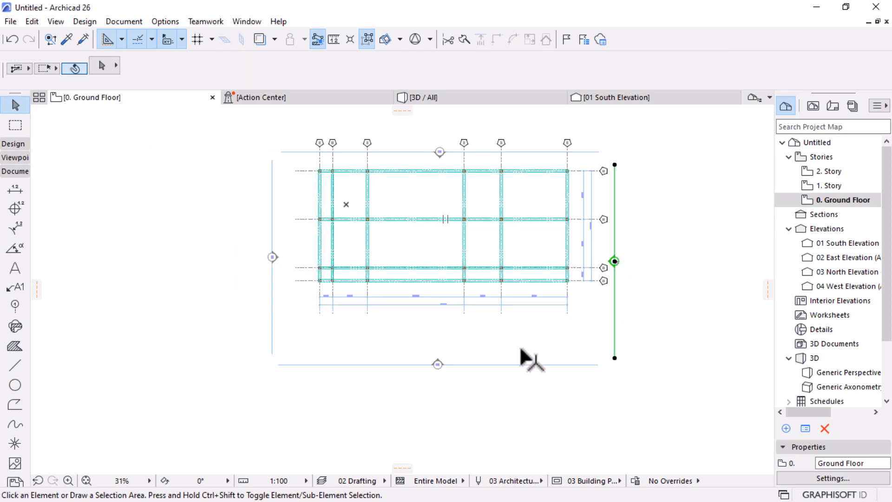
left_click(486, 364, "shift")
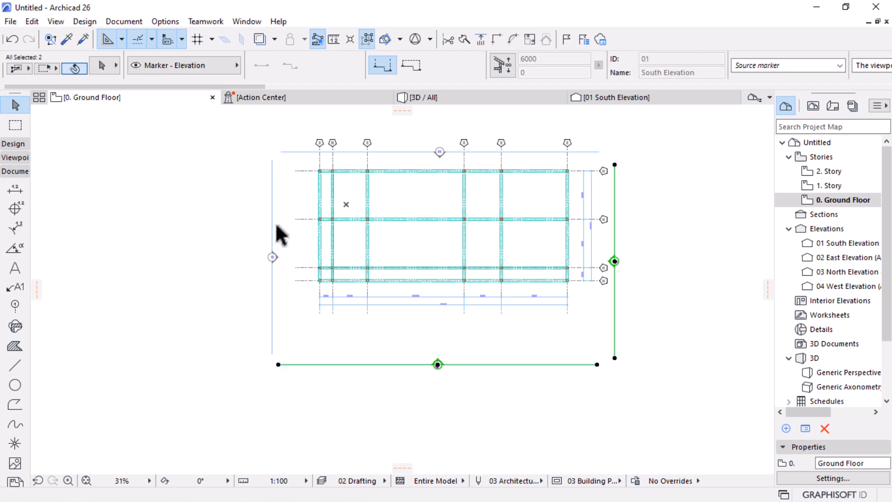
left_click(273, 234, "shift")
left_click(289, 152, "shift")
key("ctrl+d")
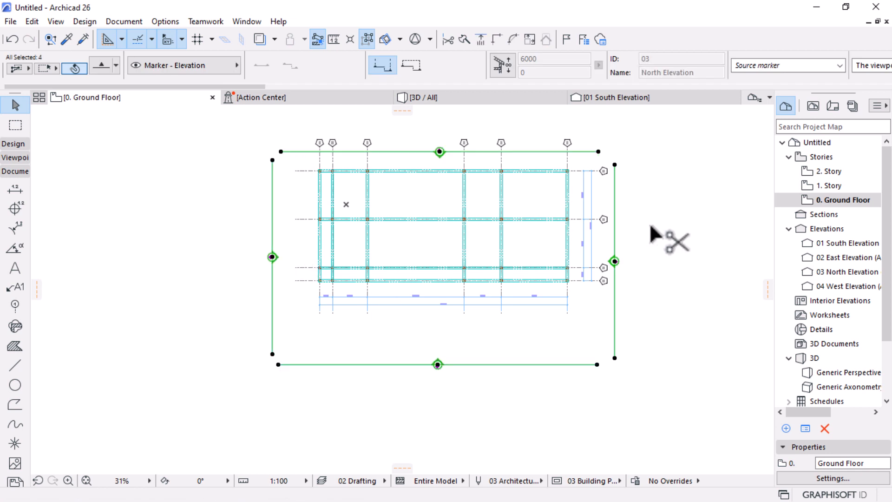
left_click(671, 229)
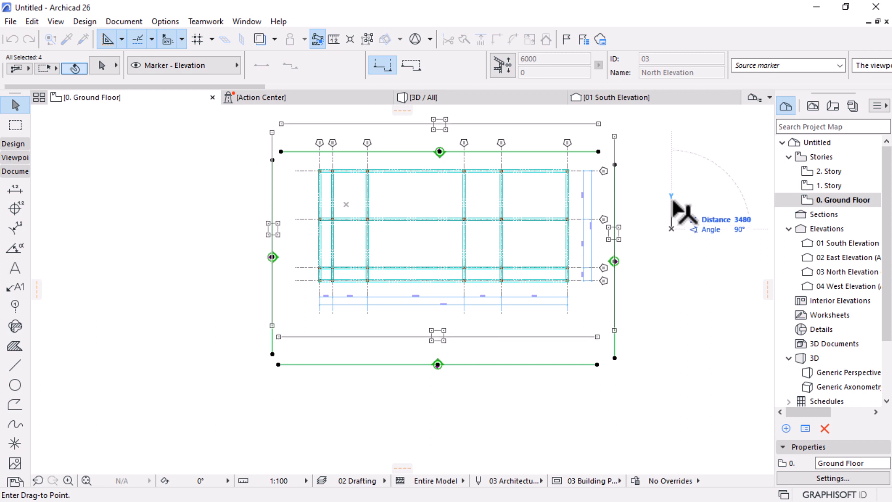
left_click(672, 201)
scroll(529, 123, "up", 2)
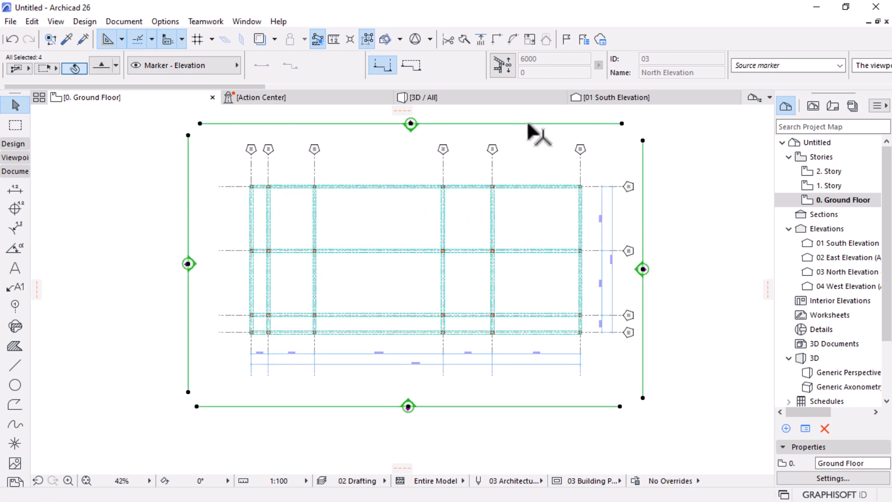
scroll(502, 160, "up", 1)
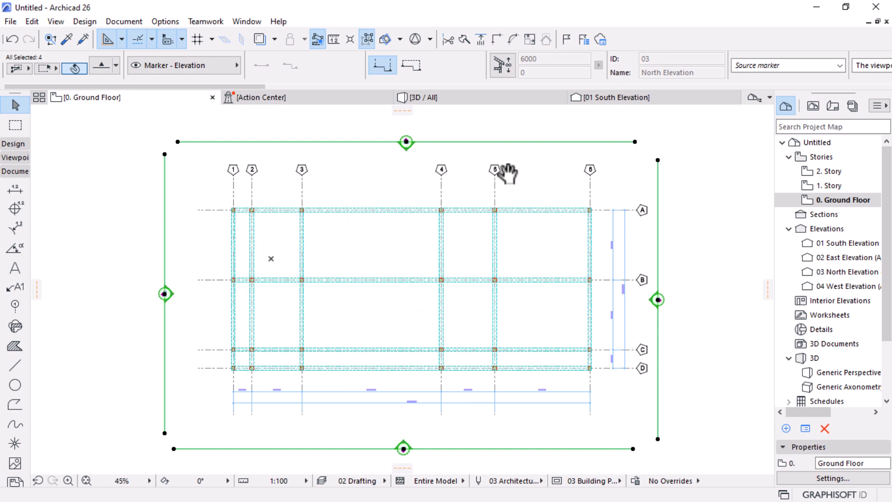
left_click(722, 168)
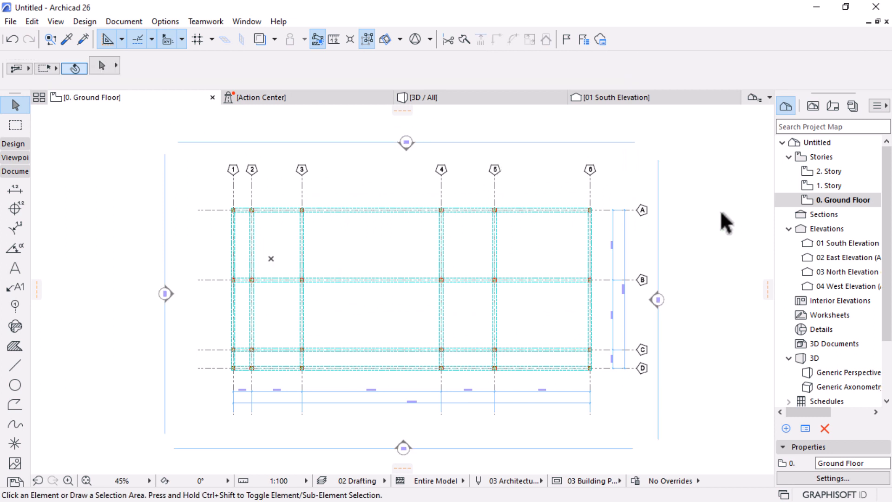
scroll(577, 192, "down", 2)
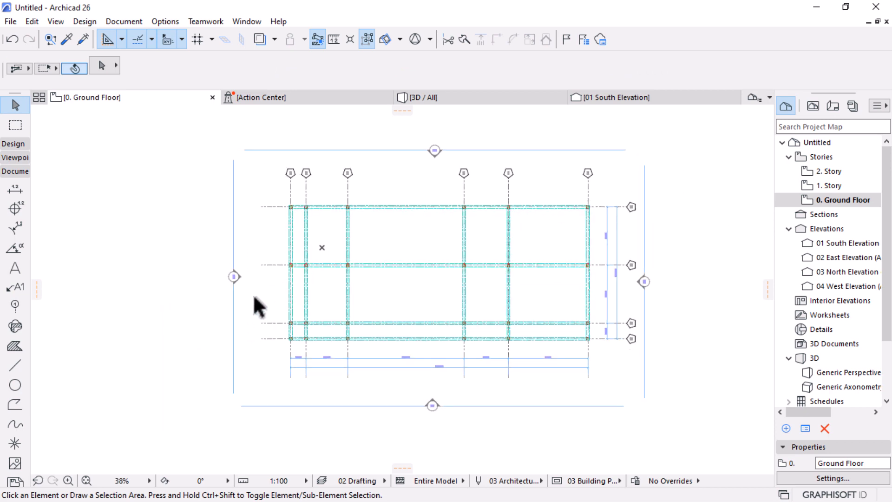
Step: Move the west elevation marker straight to the right, closer to the grid, and deselect it
middle_click_drag(628, 257, 623, 236)
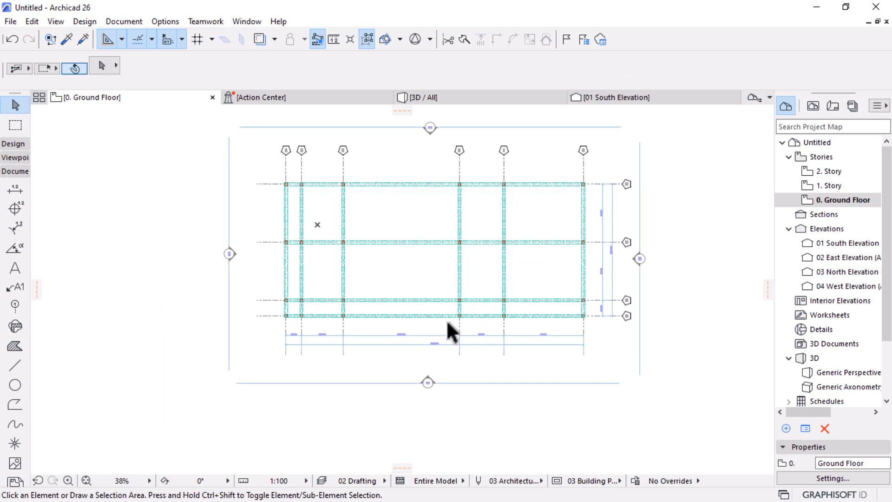
scroll(447, 322, "up", 5)
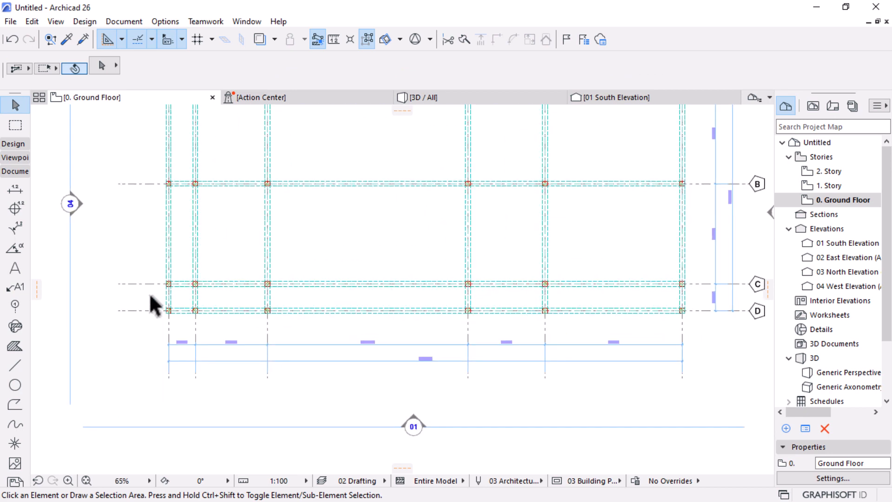
left_click(90, 221)
left_click(93, 216)
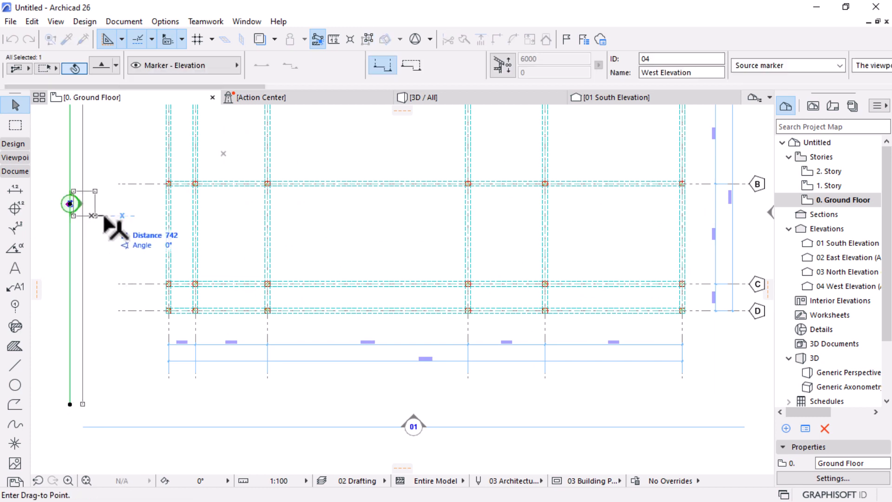
left_click(123, 222)
scroll(411, 235, "down", 3)
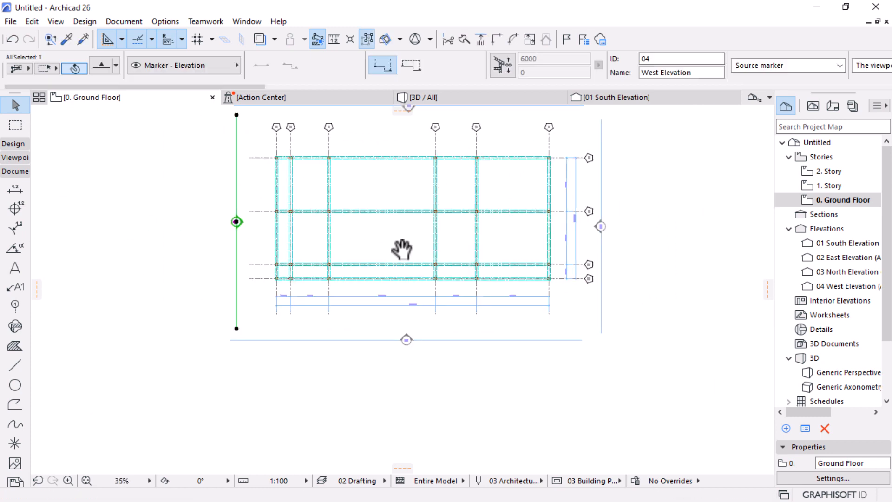
middle_click_drag(402, 249, 428, 299)
left_click(646, 238)
Step: Examine the grid layout in plan and its columns and beams from several angles in the 3D view
scroll(408, 156, "down", 2)
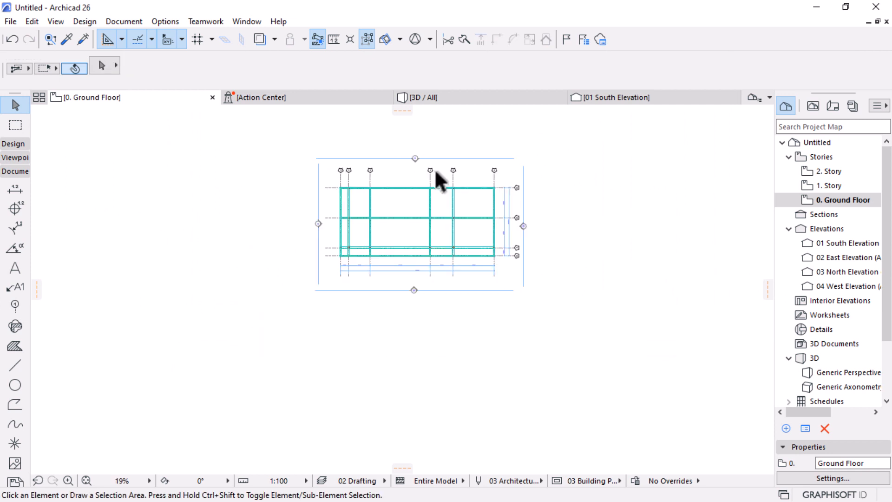
scroll(434, 168, "down", 2)
scroll(434, 169, "down", 4)
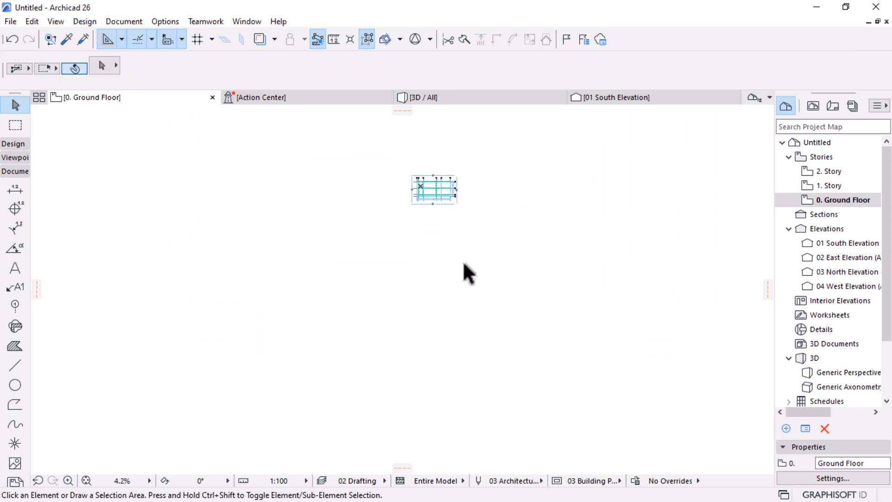
scroll(446, 168, "up", 5)
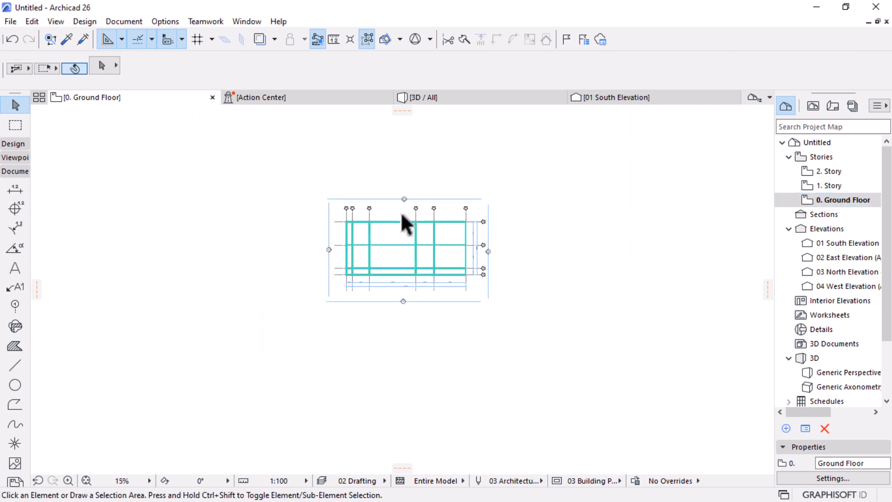
scroll(402, 213, "up", 4)
middle_click_drag(438, 202, 423, 229)
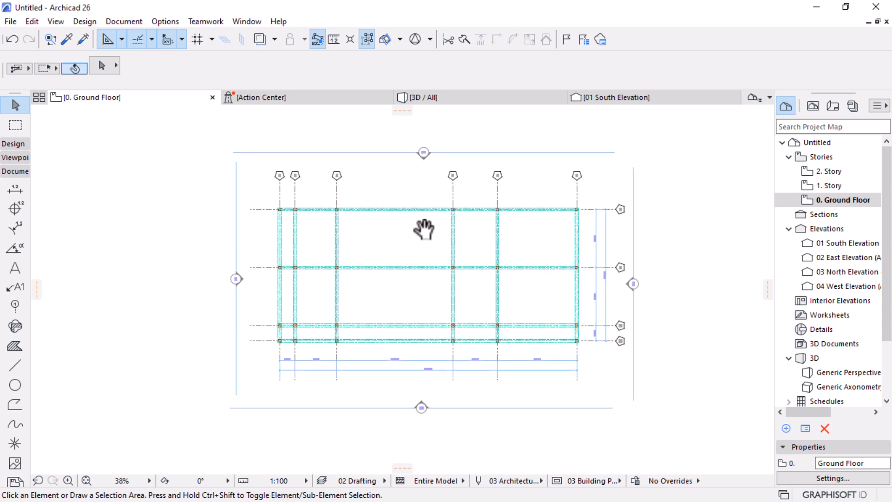
left_click(458, 98)
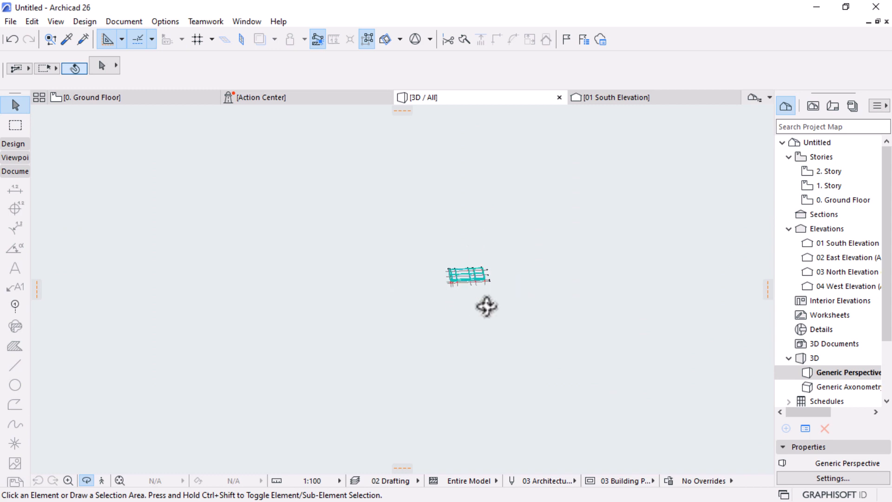
scroll(470, 270, "up", 6)
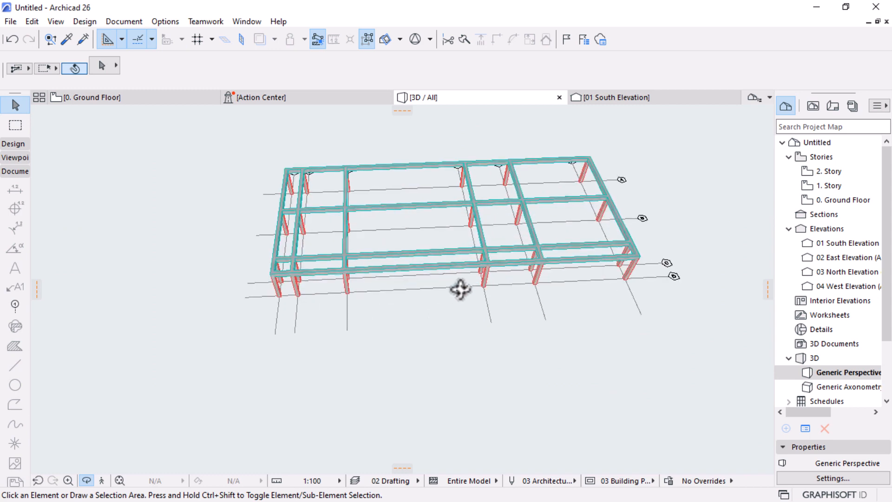
left_click_drag(460, 290, 542, 219)
scroll(454, 191, "up", 4)
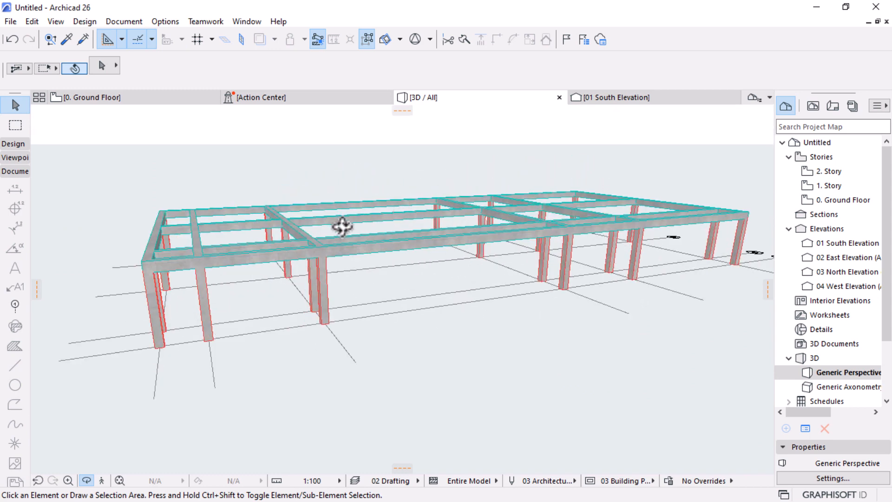
middle_click_drag(275, 231, 369, 247)
left_click_drag(345, 232, 306, 283)
scroll(311, 280, "down", 5)
middle_click_drag(427, 252, 412, 279)
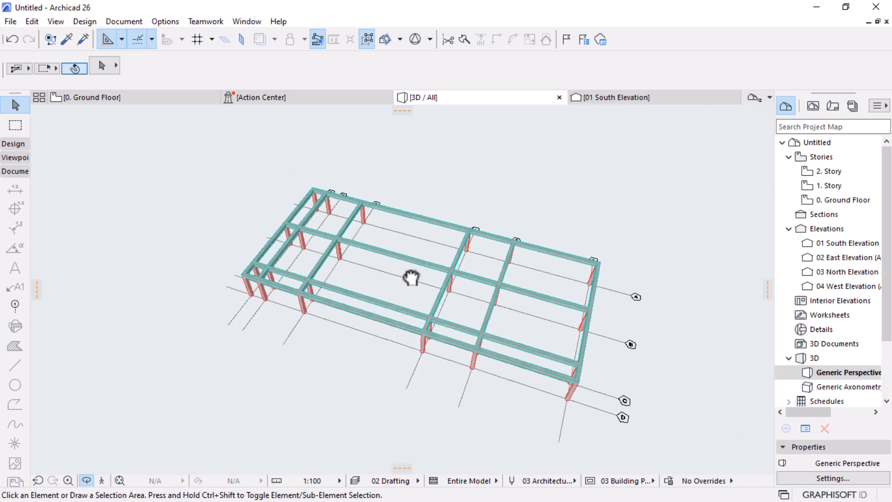
left_click_drag(354, 286, 389, 284)
Step: On the Ground Floor plan, shorten the beam along grid line D so it ends at grid line 5
left_click(116, 98)
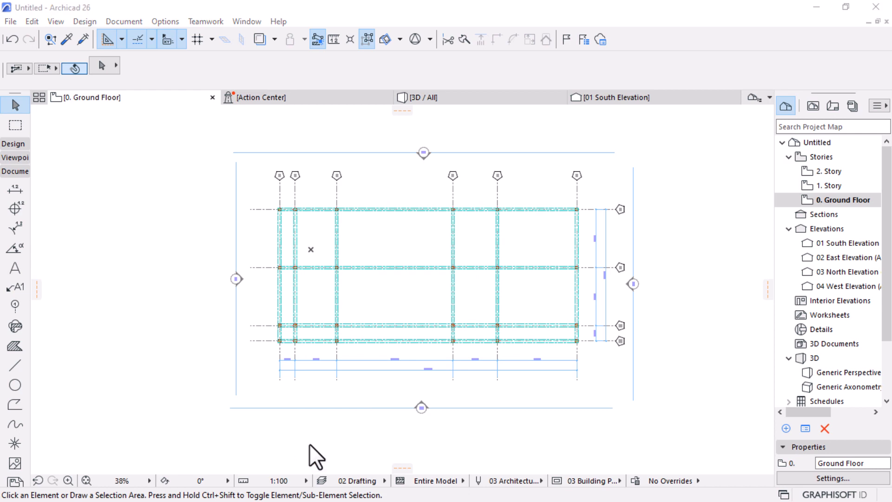
scroll(453, 367, "up", 2)
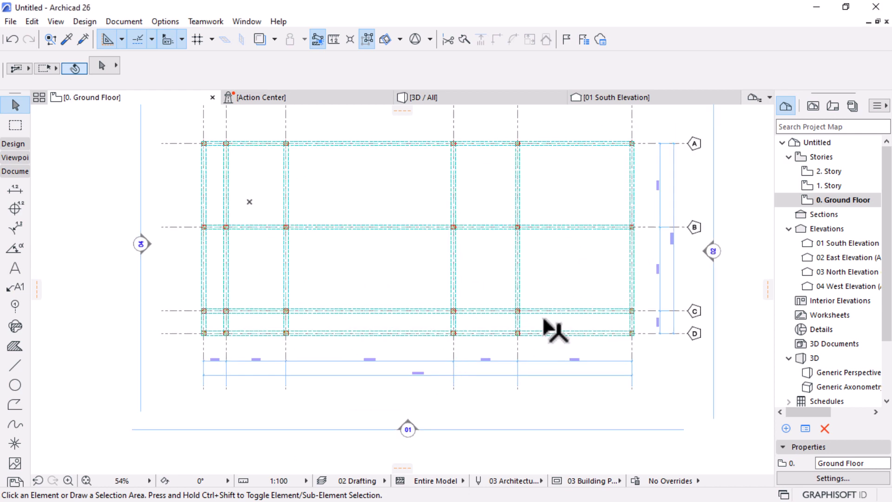
scroll(487, 433, "down", 2)
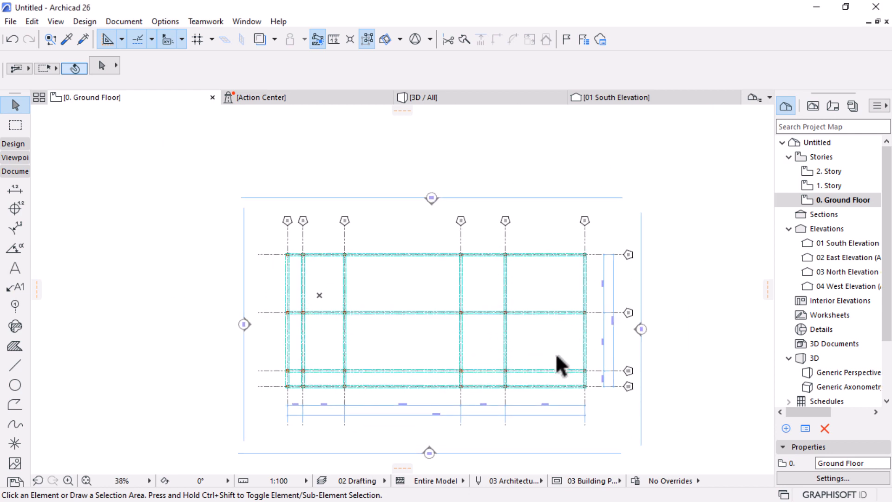
scroll(475, 392, "up", 2)
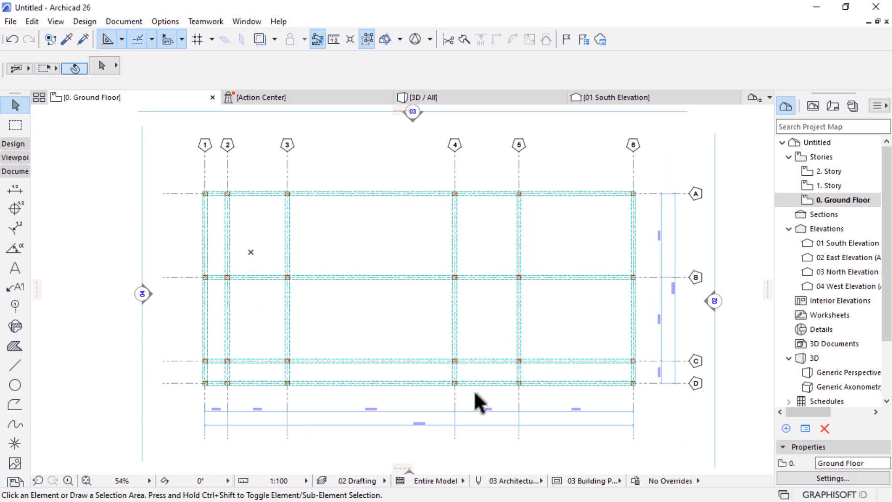
scroll(642, 392, "up", 4)
left_click(620, 372)
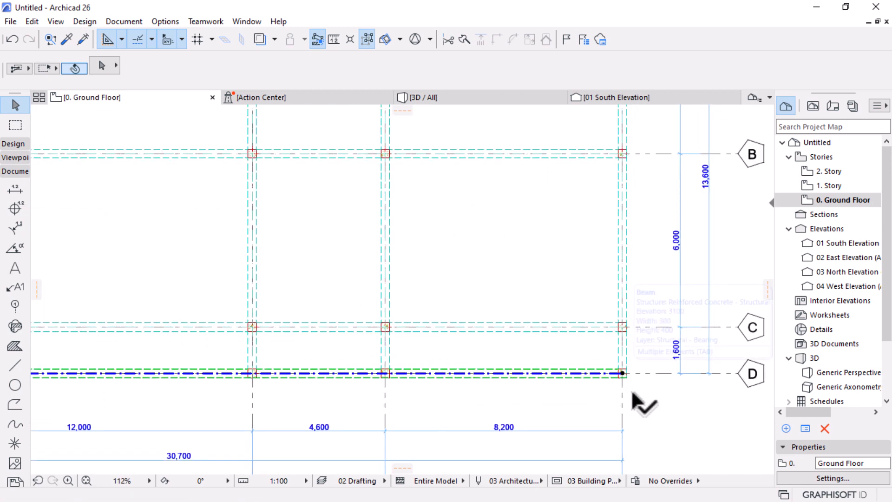
left_click(619, 369)
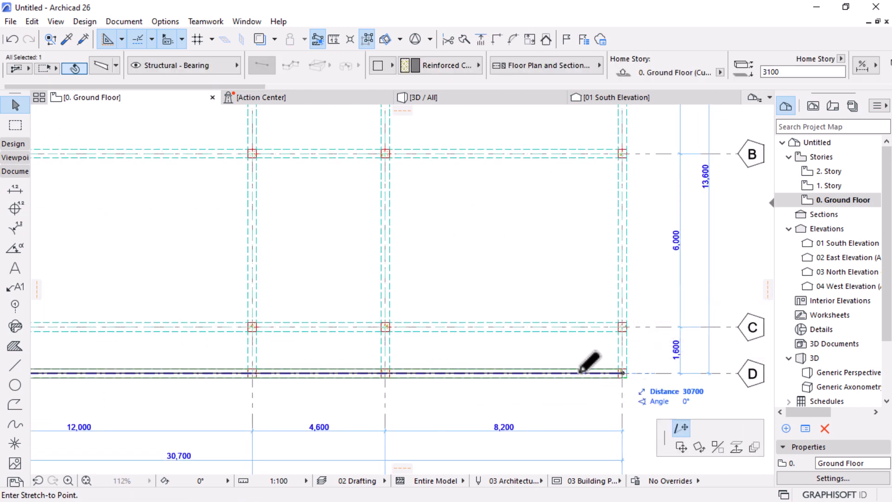
left_click(385, 373)
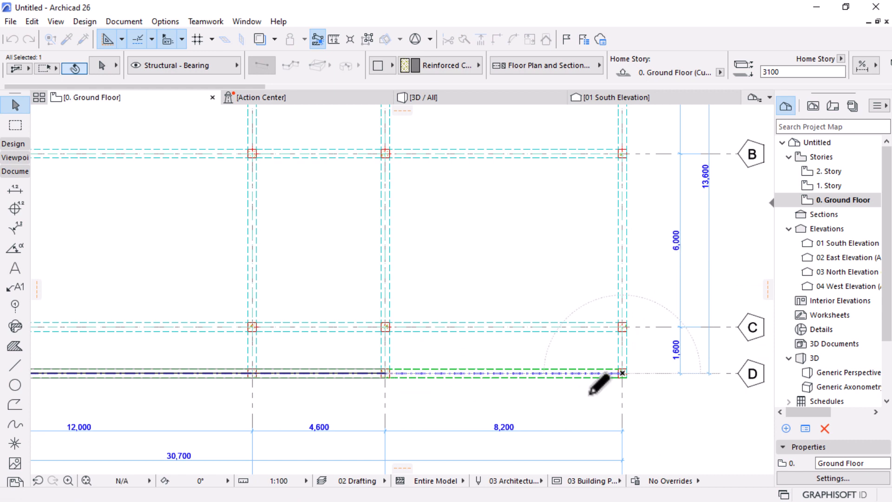
Step: Shorten the beam along grid line 6 so its lower end stops at grid line C
left_click(619, 370)
left_click(622, 371)
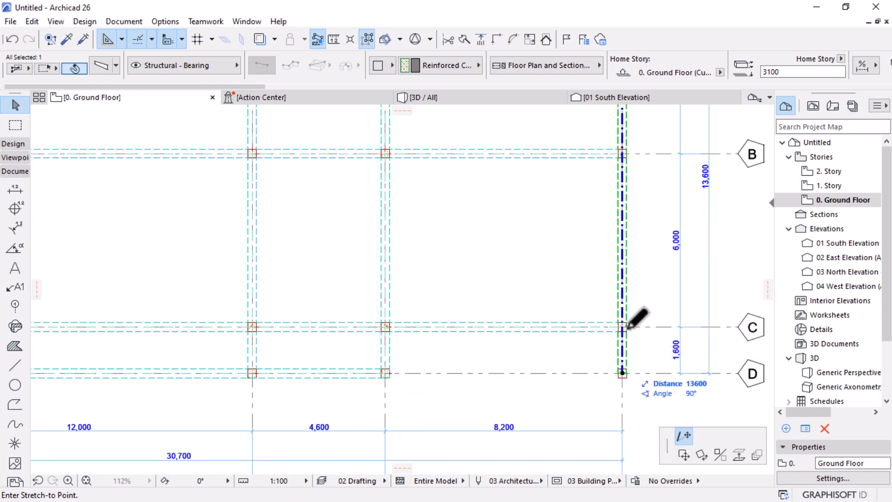
left_click(623, 327)
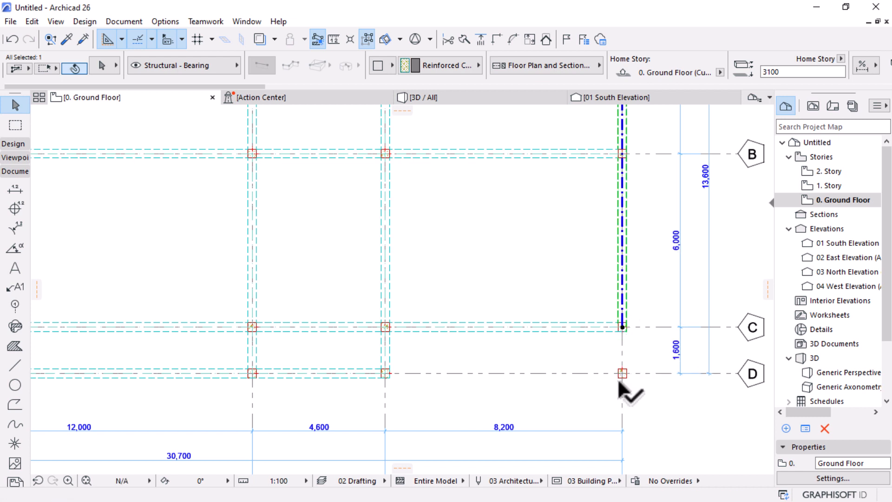
key("Escape")
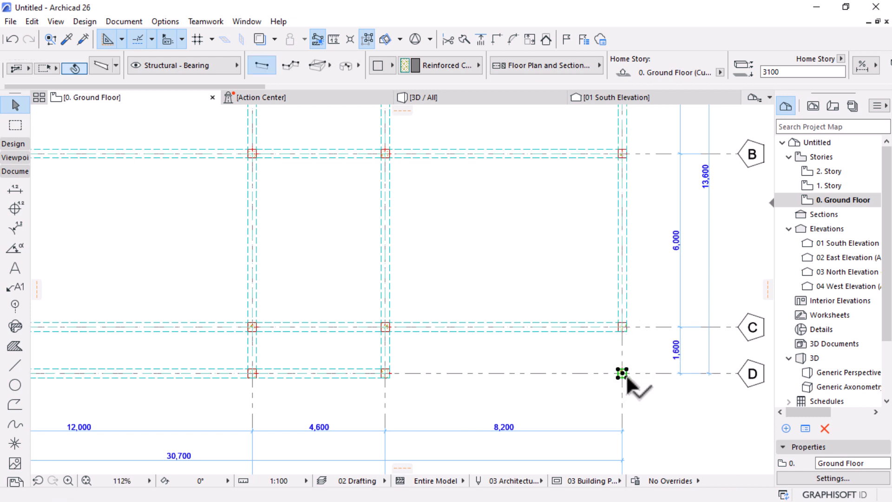
Step: Delete the isolated column at the intersection of grid lines 6 and D
left_click(623, 373)
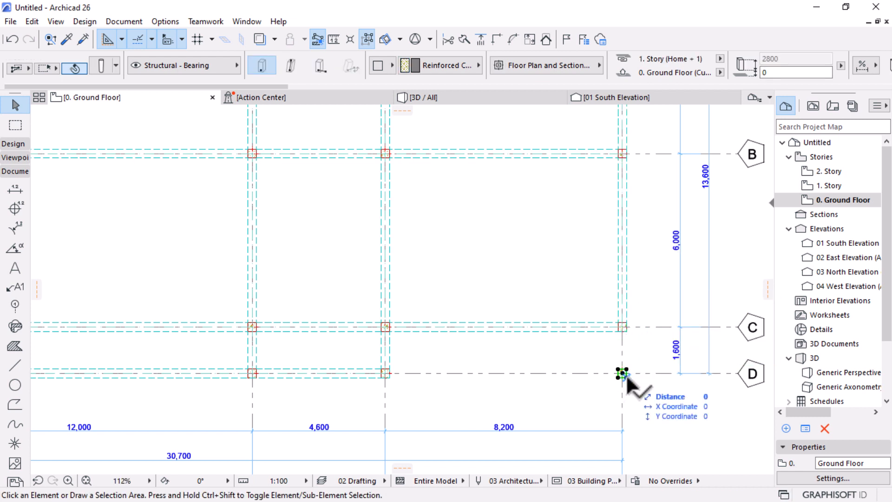
key("Delete")
scroll(652, 314, "down", 3)
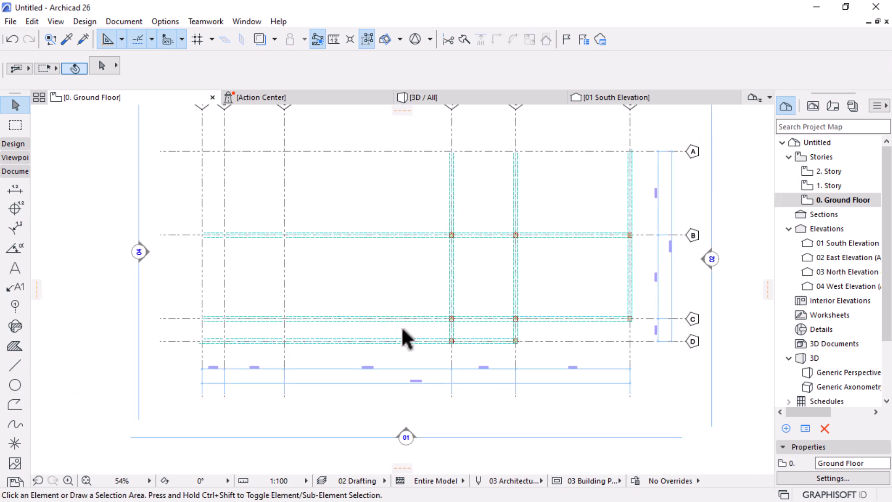
Step: Delete the remaining beam along grid line D
scroll(540, 353, "up", 5)
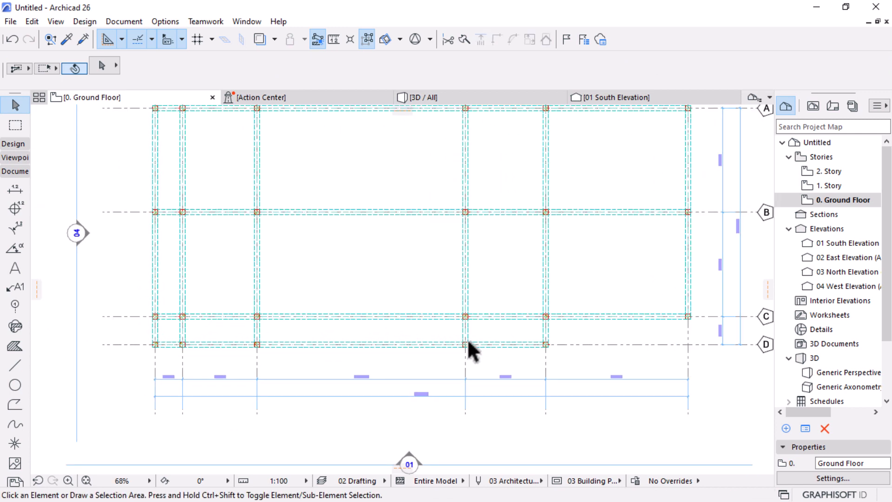
left_click(676, 352)
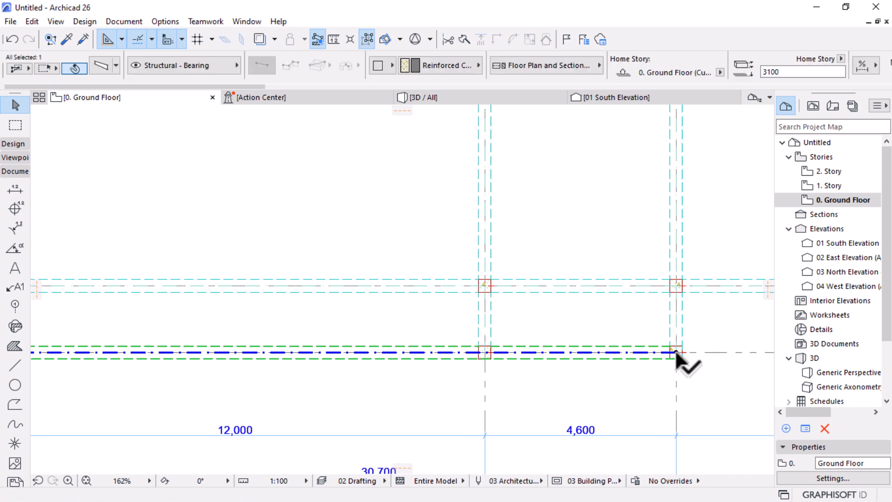
key("Delete")
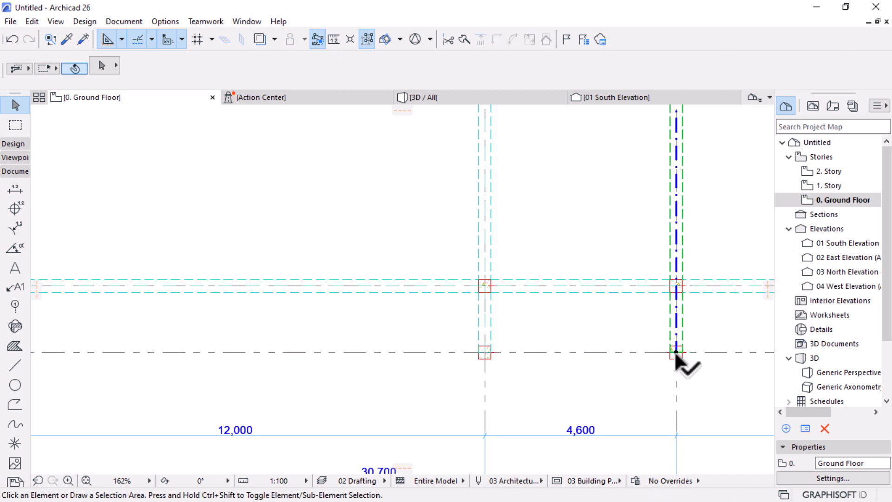
Step: Delete the columns on grid line D at its intersections with grid lines 5 and 4
left_click(676, 352)
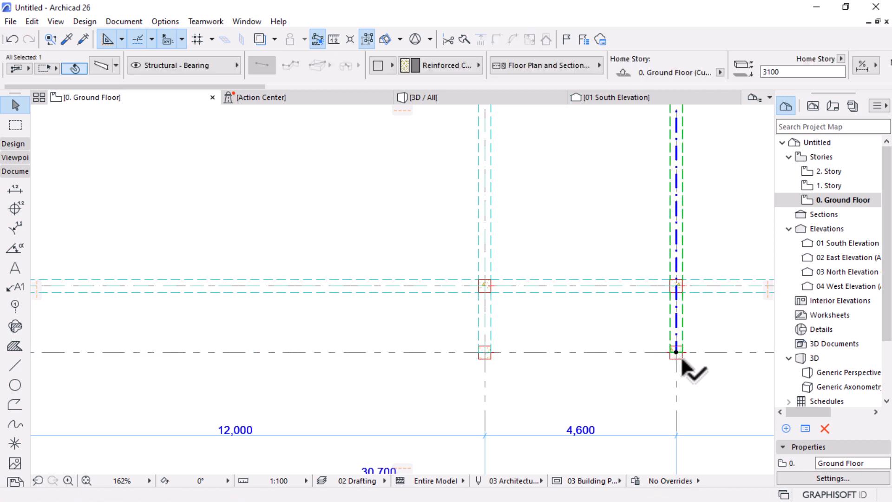
key("Delete")
left_click(489, 357)
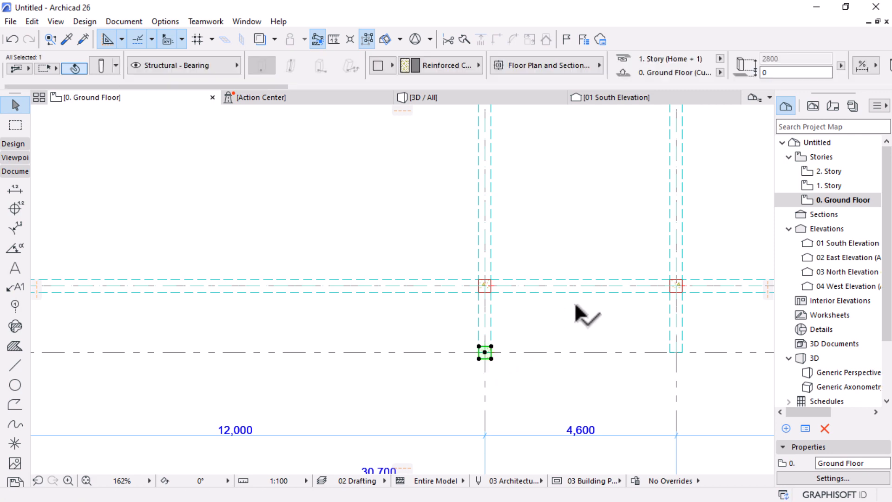
key("Delete")
Step: Delete the three columns on grid line D at grid lines 1, 2 and 3 together
scroll(667, 280, "down", 3)
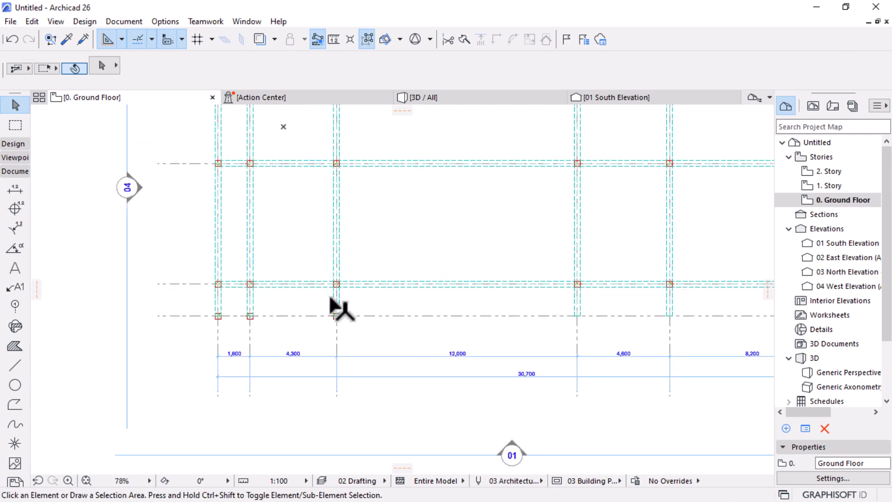
scroll(219, 320, "up", 5)
left_click(259, 306)
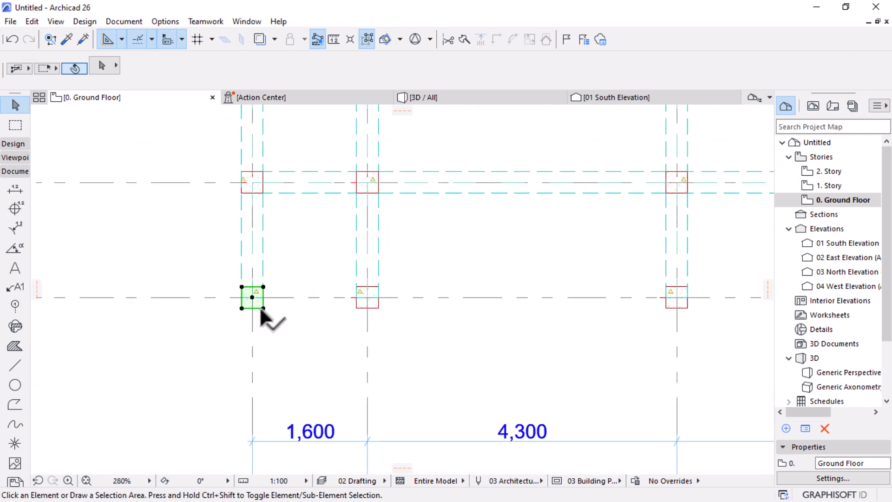
left_click(377, 307, "shift")
left_click(684, 305, "shift")
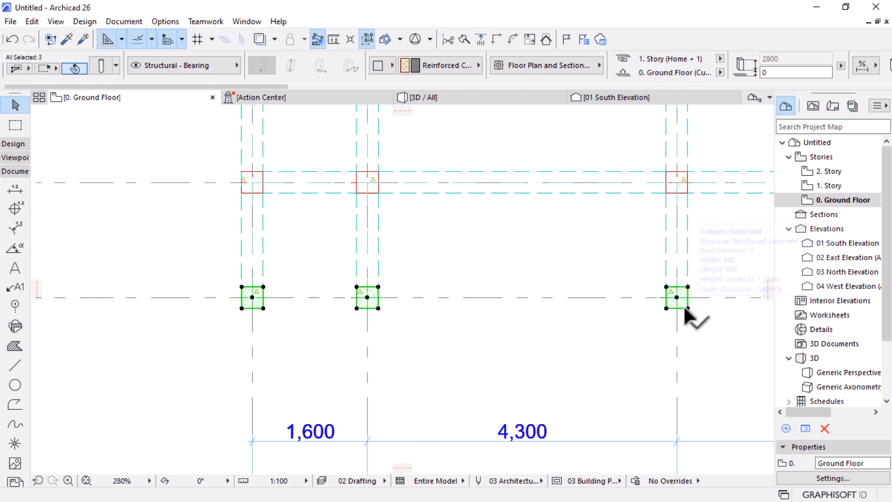
key("Delete")
Step: Trim off the part of the beam on grid line 1 that extends below grid line C
scroll(325, 343, "down", 1)
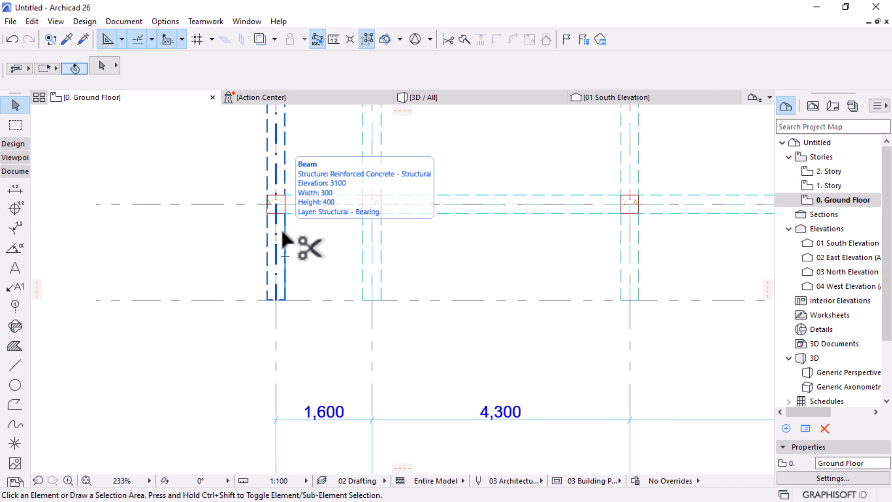
left_click(282, 231, "ctrl")
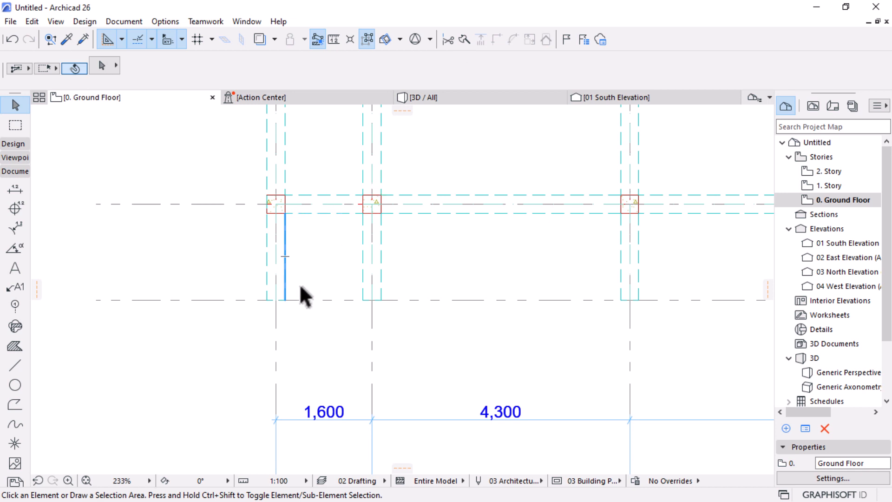
left_click(448, 39)
left_click(283, 276)
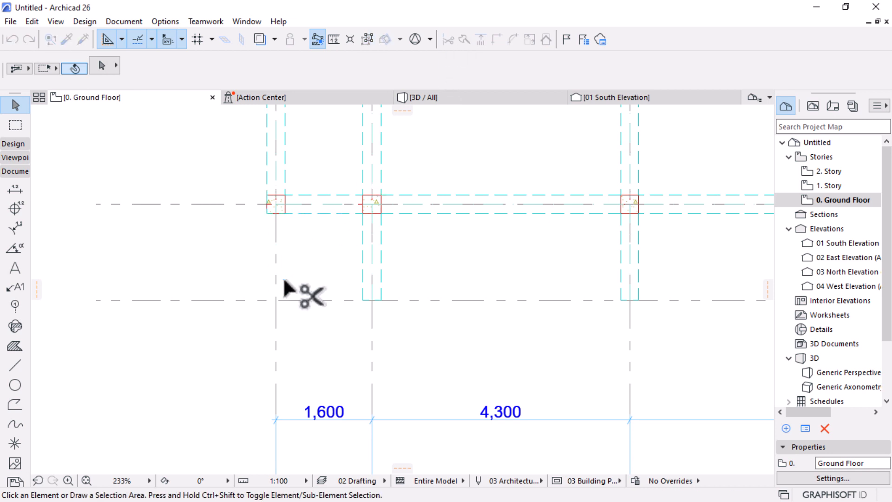
Step: Trim off the parts of the beams on grid lines 2, 3, 4 and 5 that extend below grid line C
left_click(452, 40)
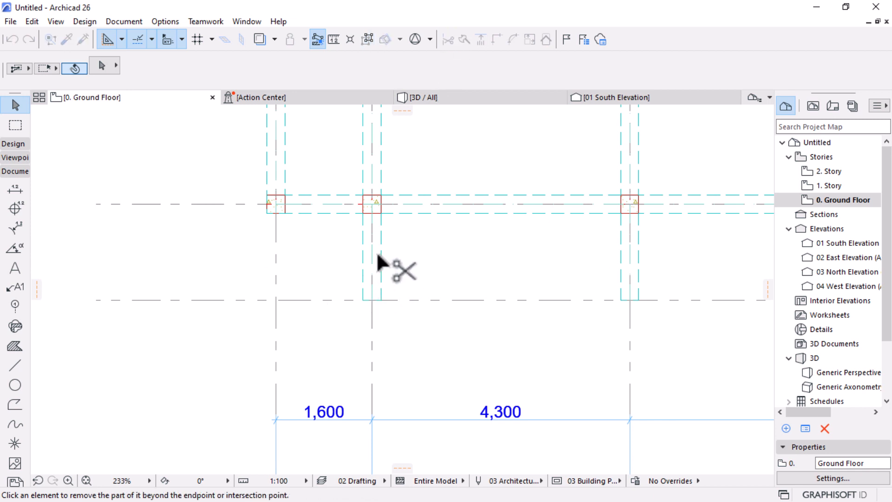
left_click(378, 255)
scroll(549, 251, "down", 3)
middle_click_drag(523, 256, 306, 275)
scroll(309, 274, "up", 3)
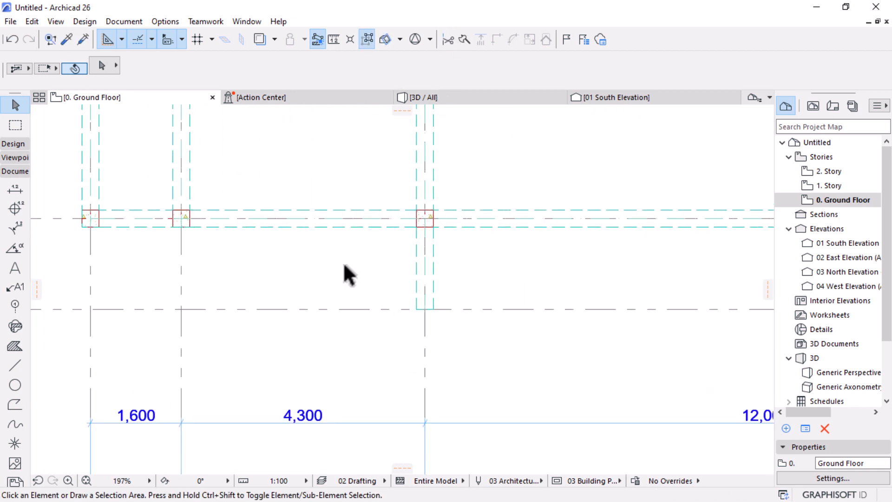
scroll(344, 266, "up", 1)
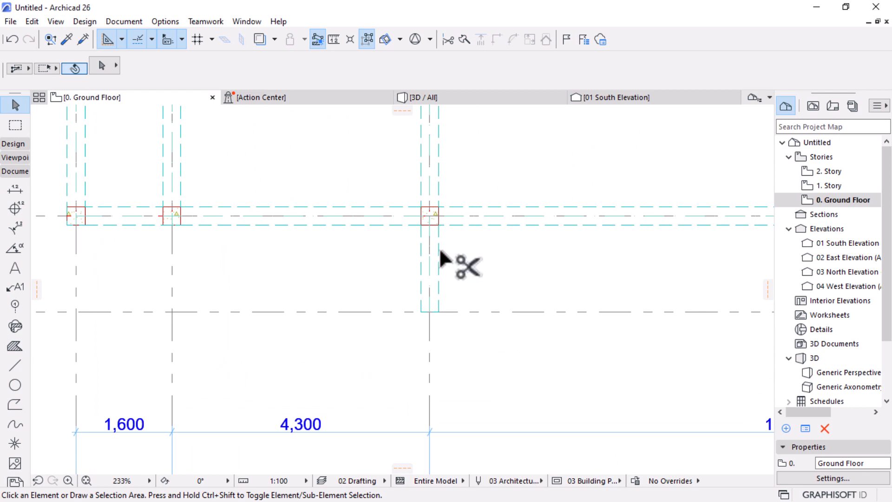
scroll(269, 293, "down", 7)
scroll(515, 284, "up", 4)
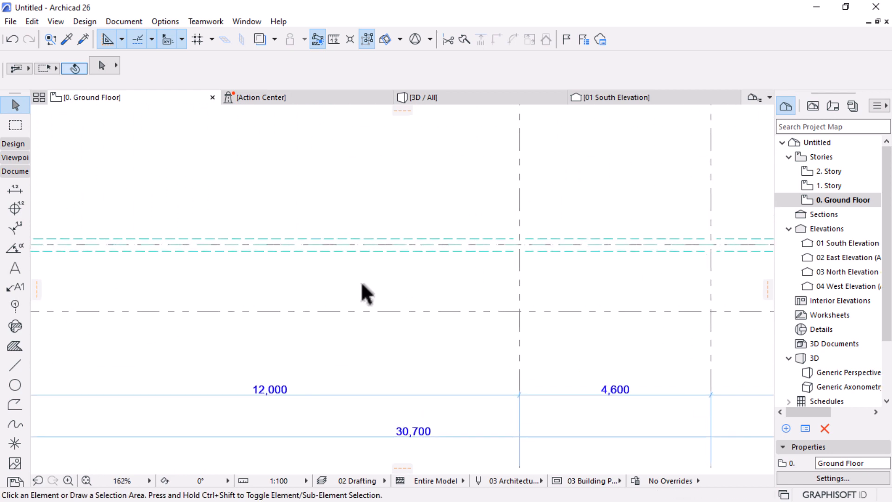
scroll(360, 293, "down", 3)
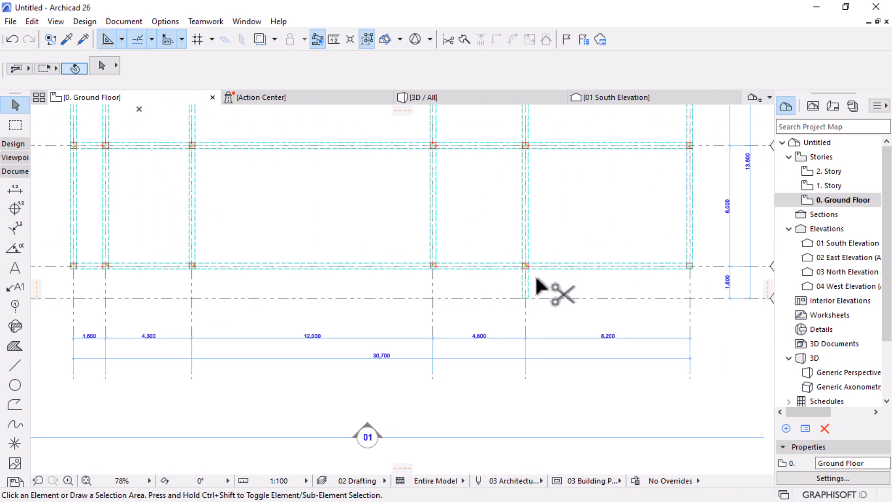
scroll(656, 263, "down", 3)
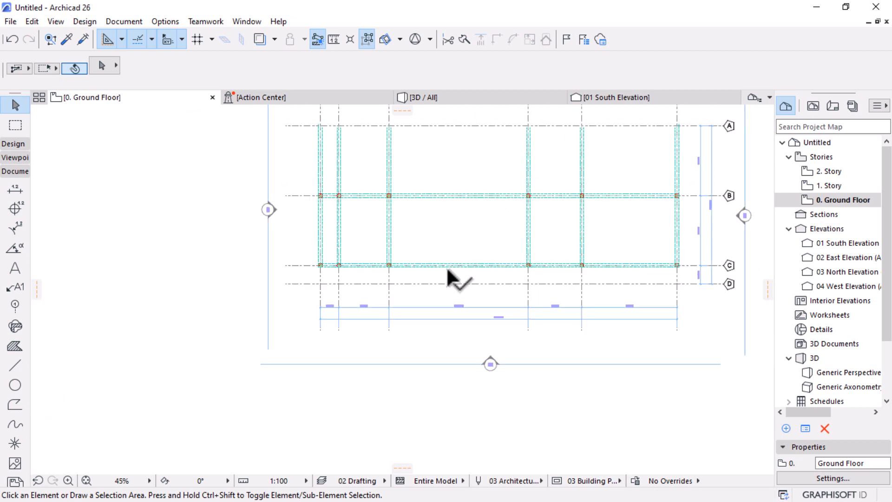
Step: Undo the trims of the beams on grid lines 1 to 5 so they extend down to grid line D again
middle_click_drag(451, 276, 424, 310)
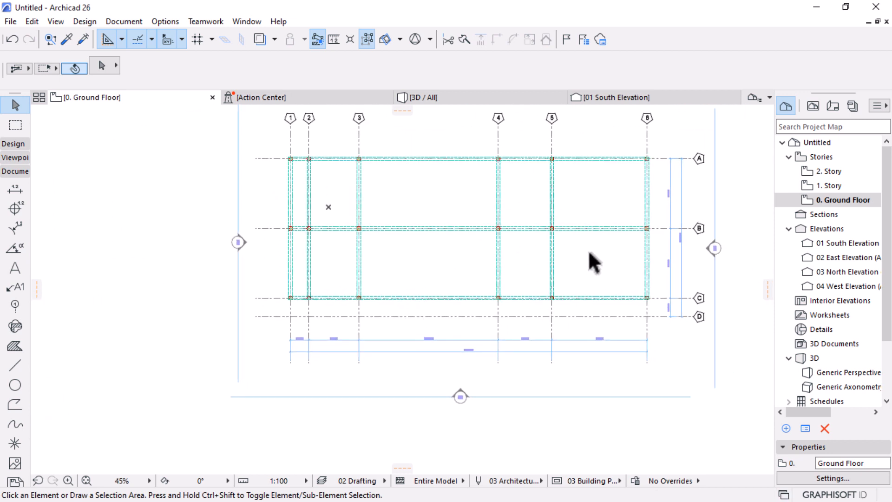
scroll(570, 285, "up", 1)
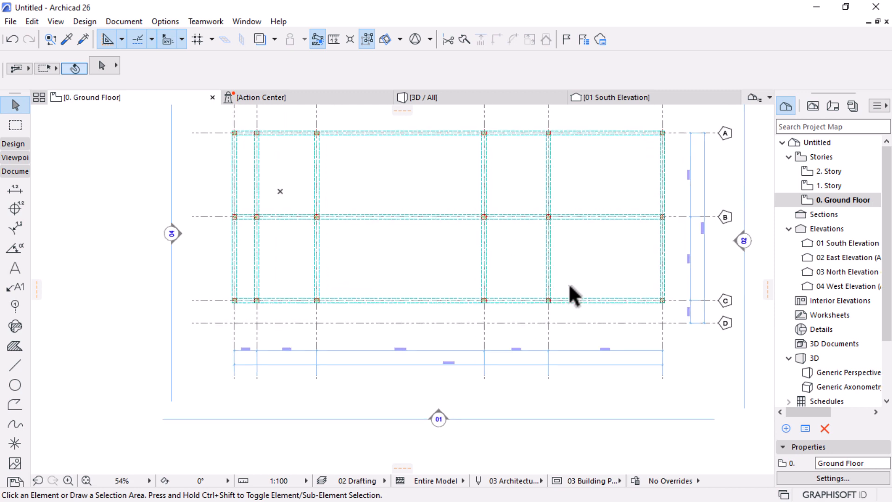
scroll(571, 293, "down", 2)
middle_click_drag(547, 288, 592, 313)
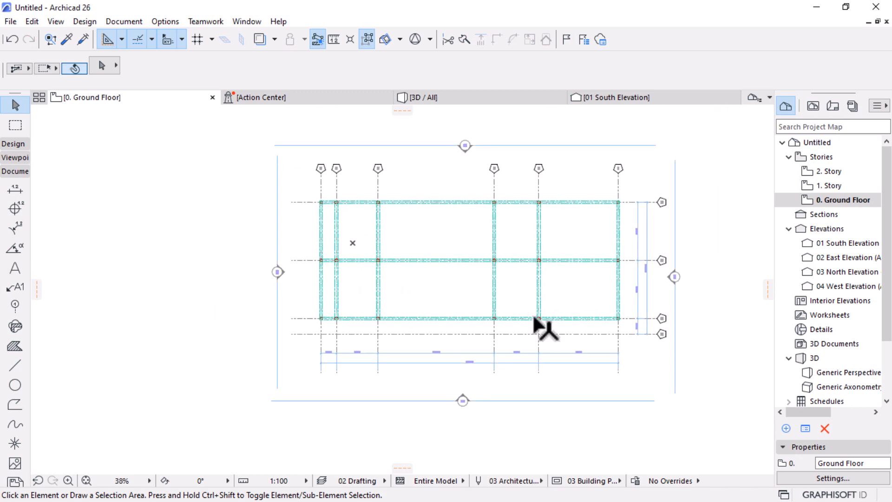
scroll(460, 325, "up", 3)
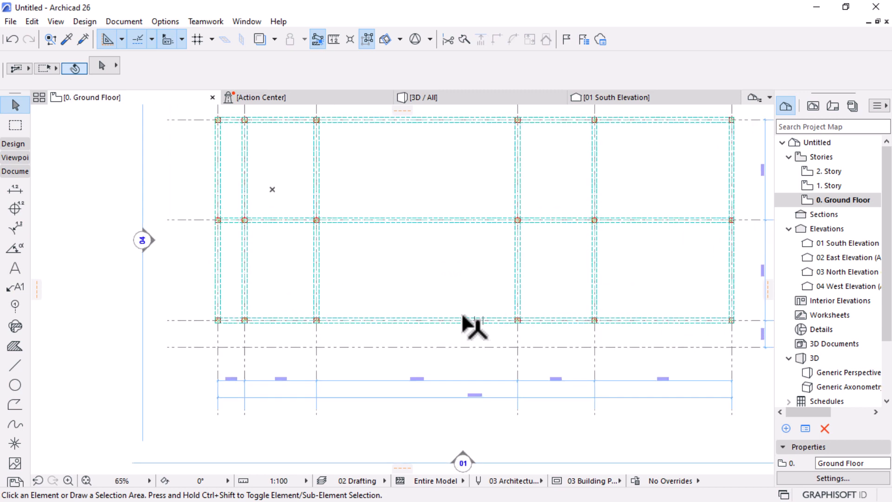
key("ctrl+z")
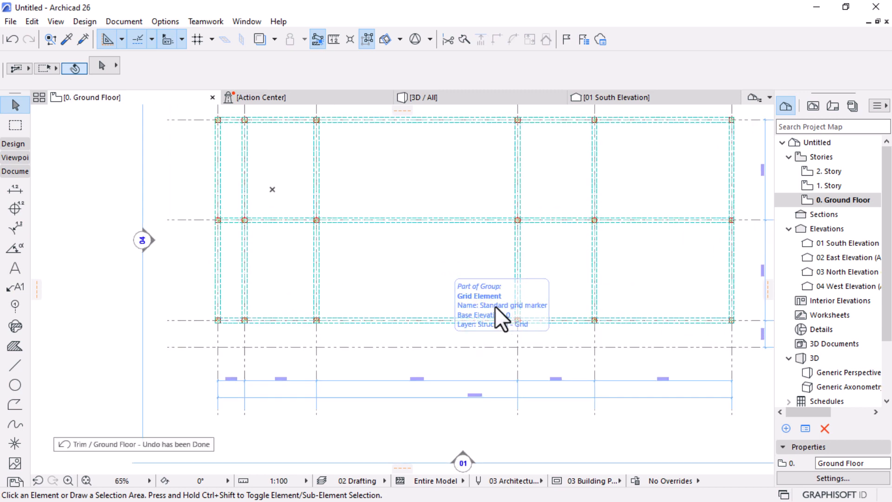
key("ctrl+z")
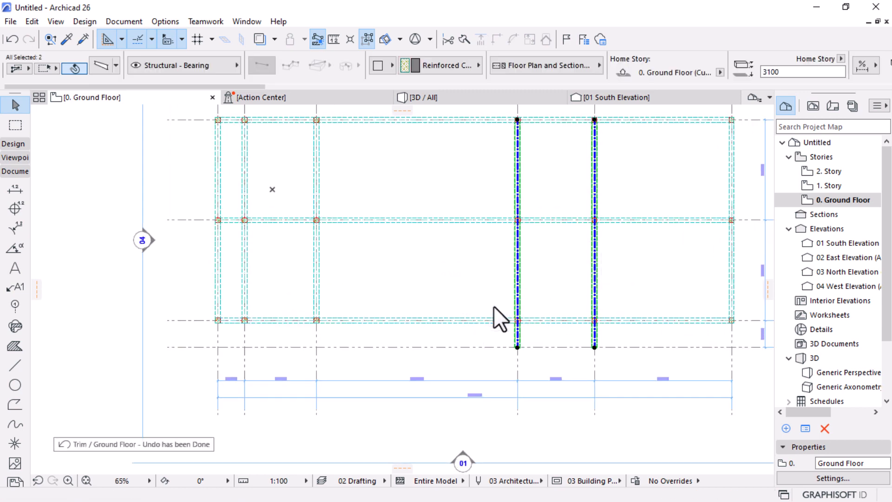
key("ctrl+z")
key("ctrl+z")
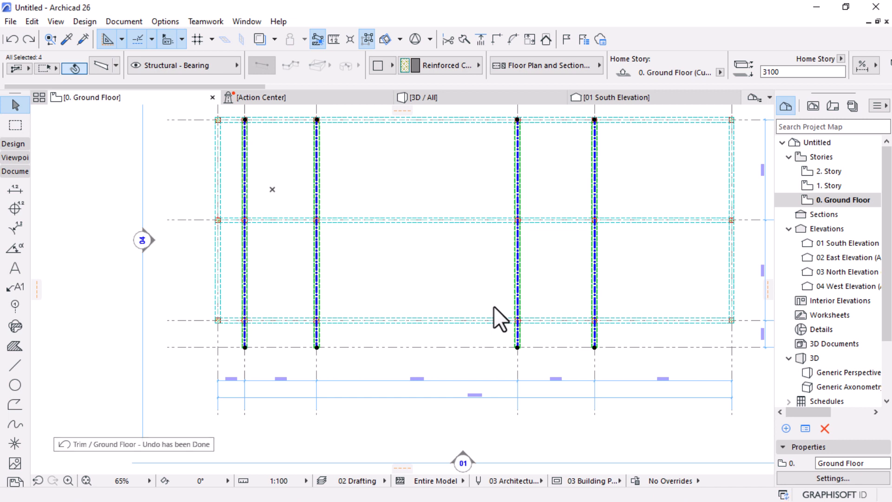
key("ctrl+z")
key("ctrl+z")
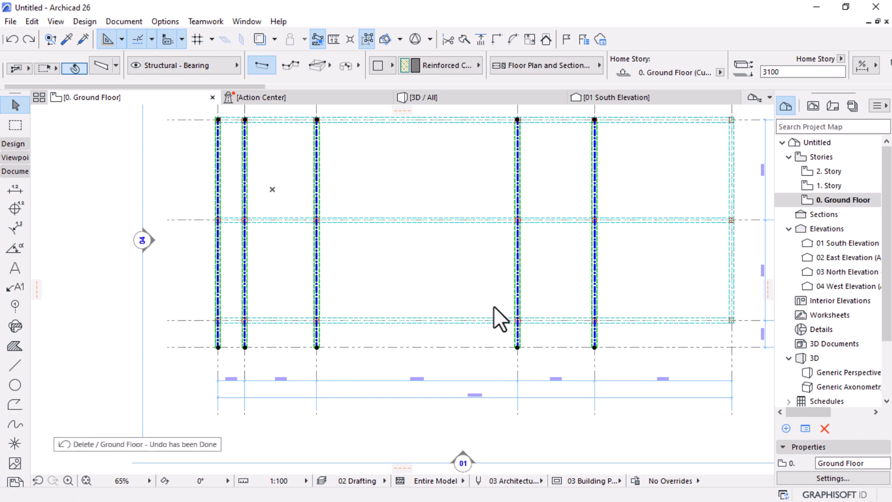
Step: Undo the deletions of the columns and the beam along grid line D, and clear the selection
key("ctrl+z")
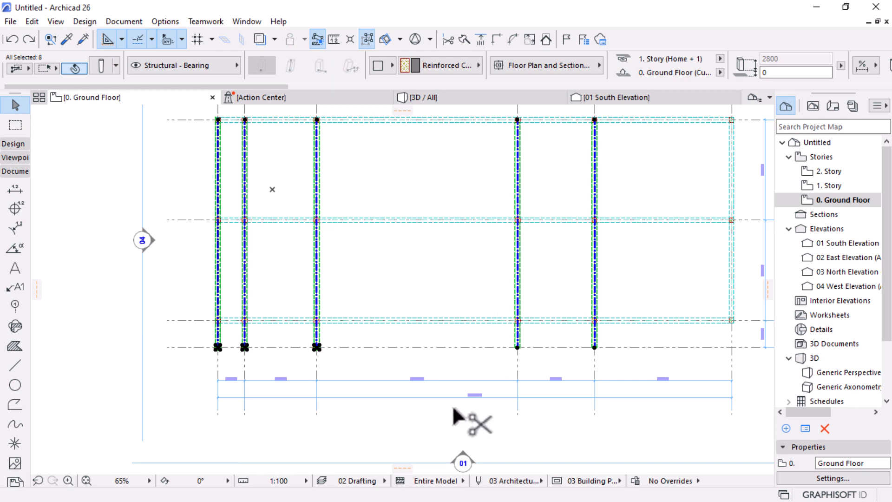
key("ctrl+z")
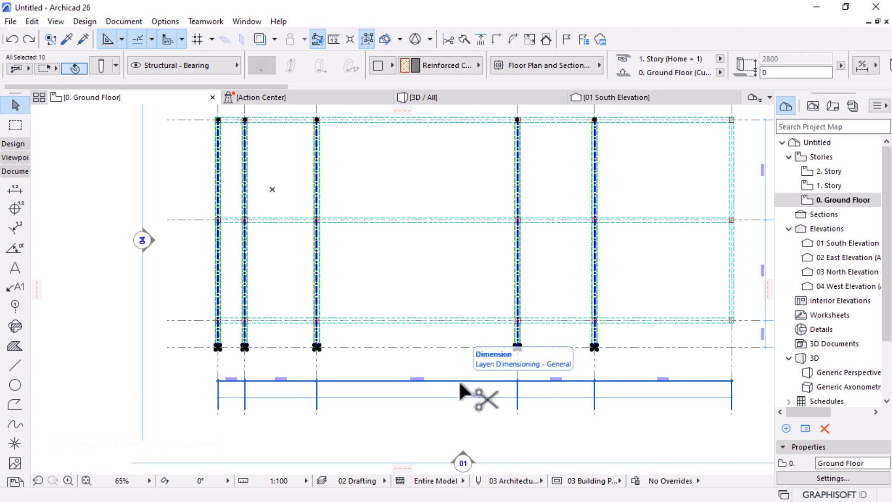
key("ctrl+z")
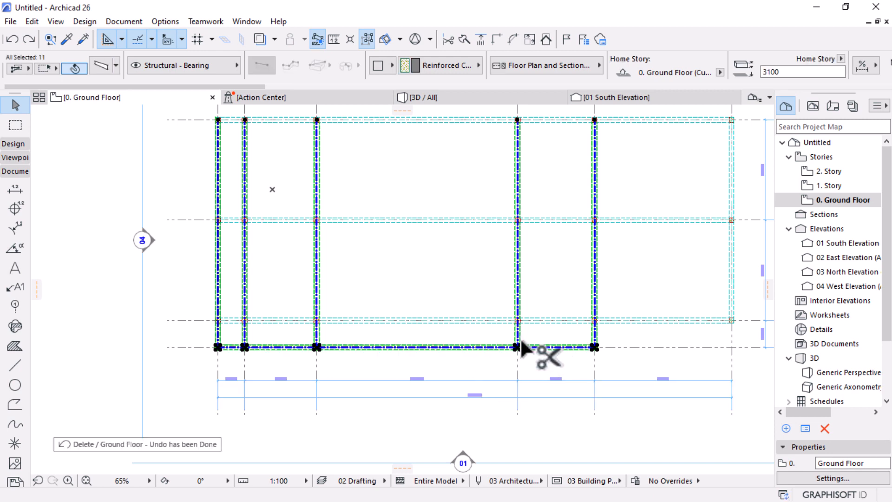
key("Escape")
Step: Delete the five columns on grid line D at grid lines 1, 2, 3, 4 and 5 together, keeping the beams
left_click(516, 347)
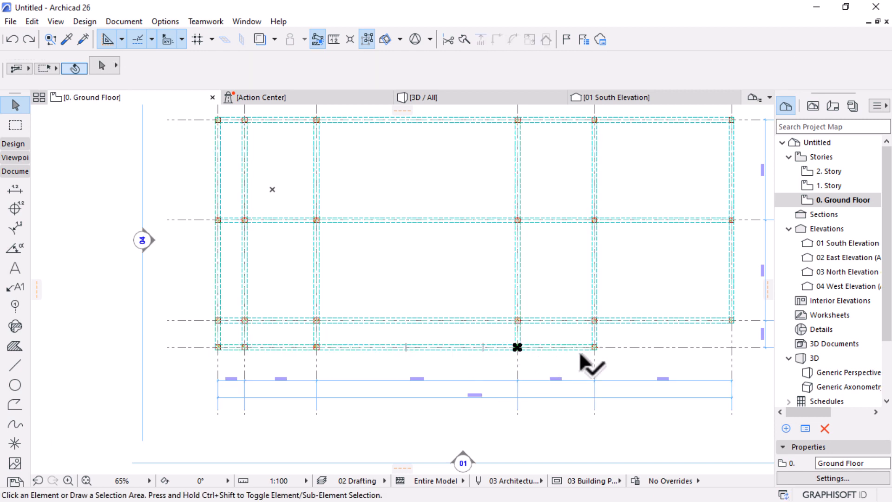
scroll(198, 374, "up", 5)
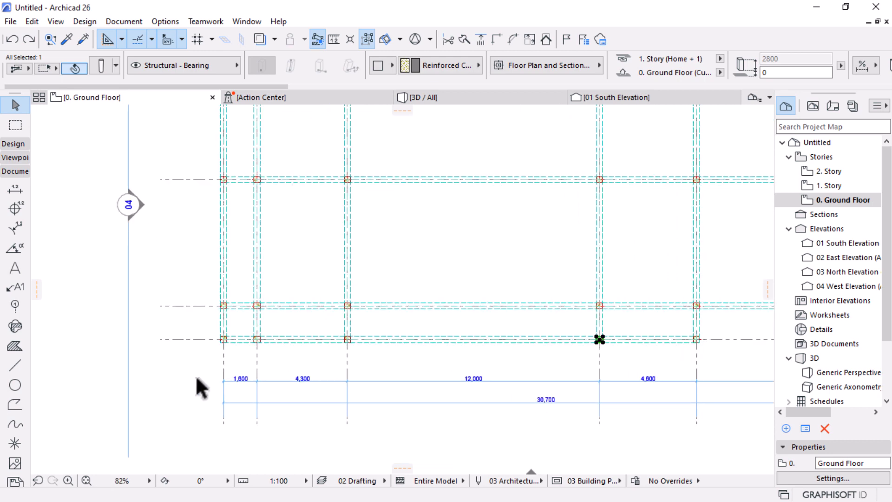
left_click(268, 279, "shift")
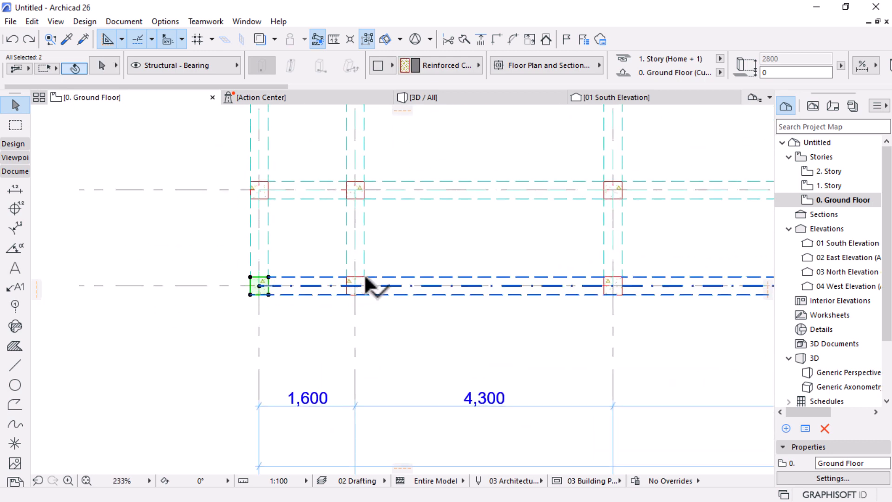
left_click(358, 279, "shift")
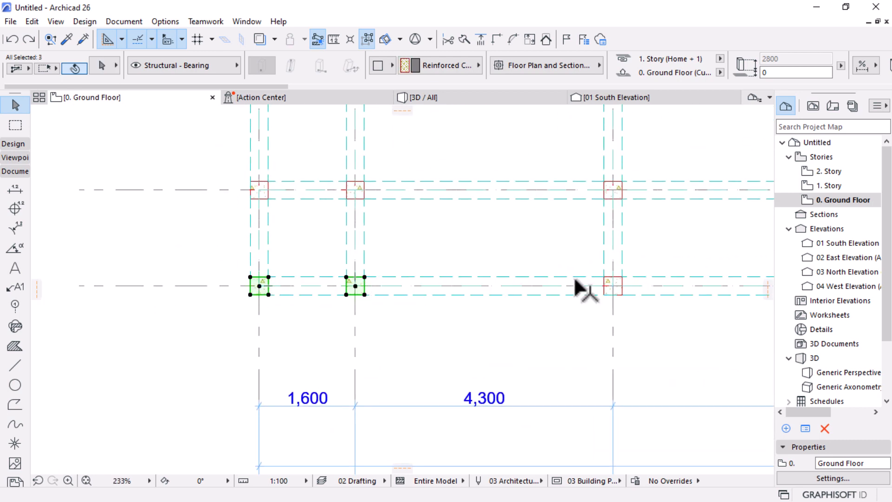
left_click(605, 279, "shift")
scroll(376, 303, "down", 6)
middle_click_drag(469, 309, 356, 302)
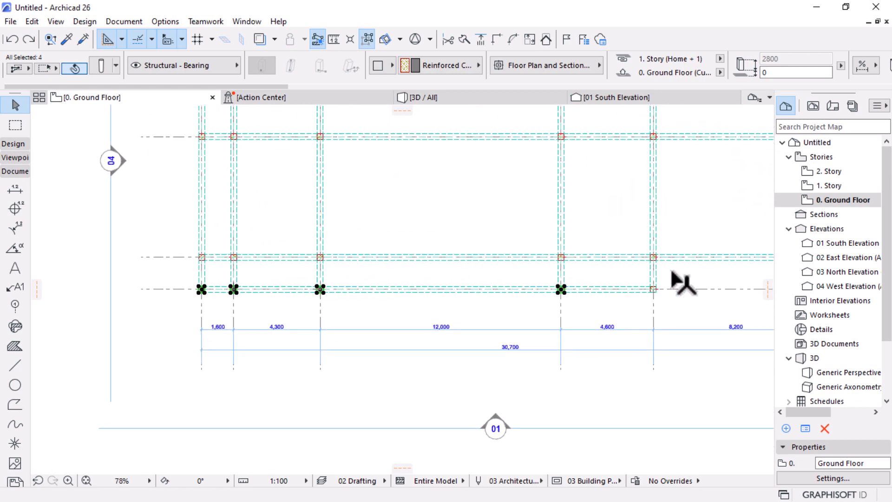
scroll(671, 270, "up", 4)
left_click(641, 303, "shift")
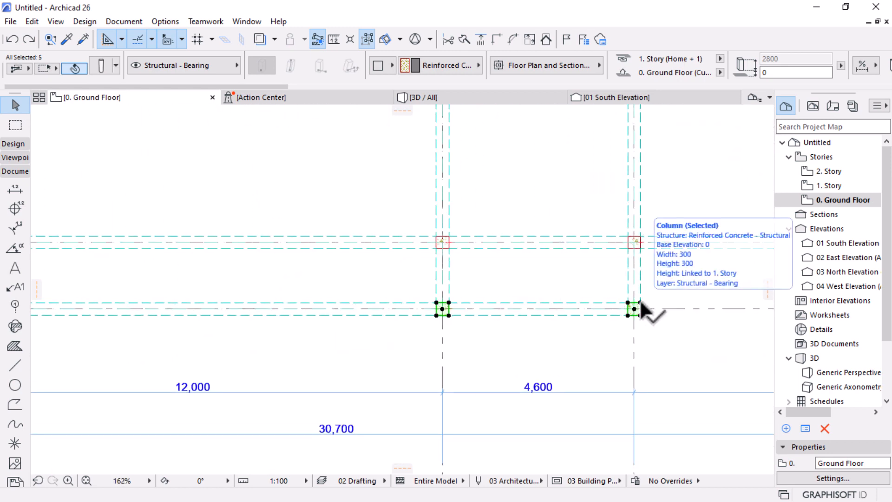
key("Delete")
Step: Delete the columns on grid line 1 at its intersections with grid lines B, C and A
scroll(434, 304, "down", 7)
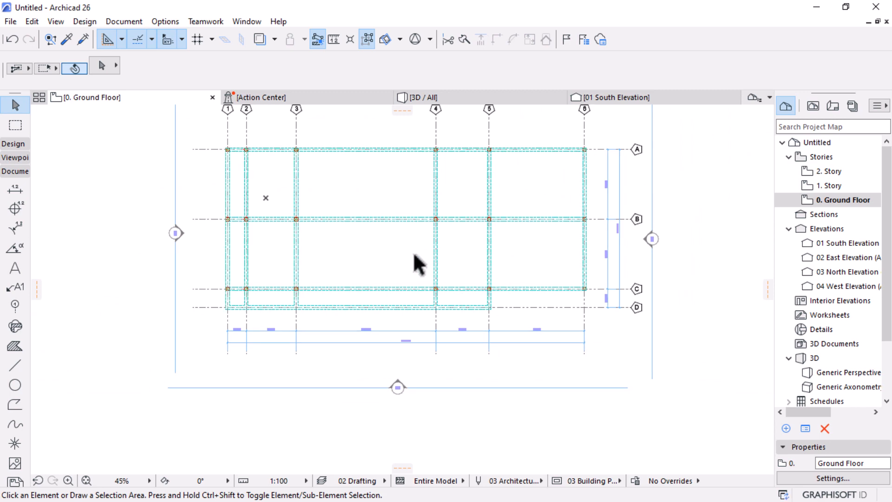
middle_click_drag(392, 281, 382, 311)
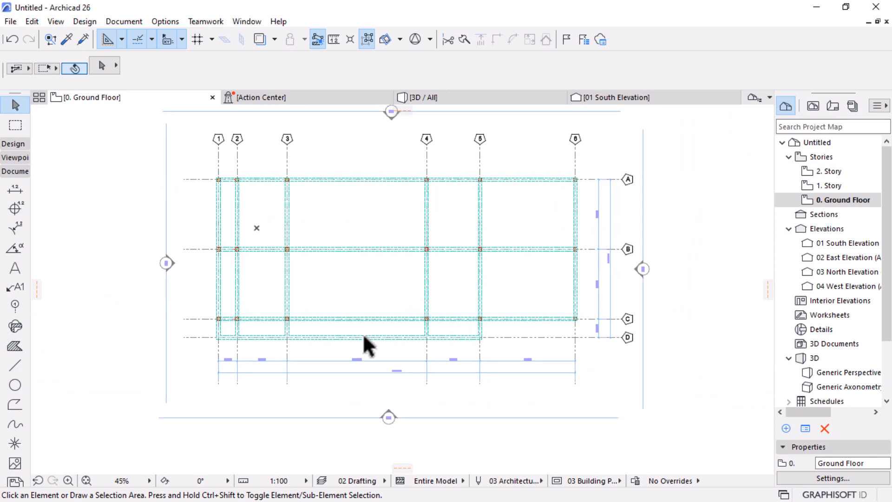
scroll(446, 342, "up", 2)
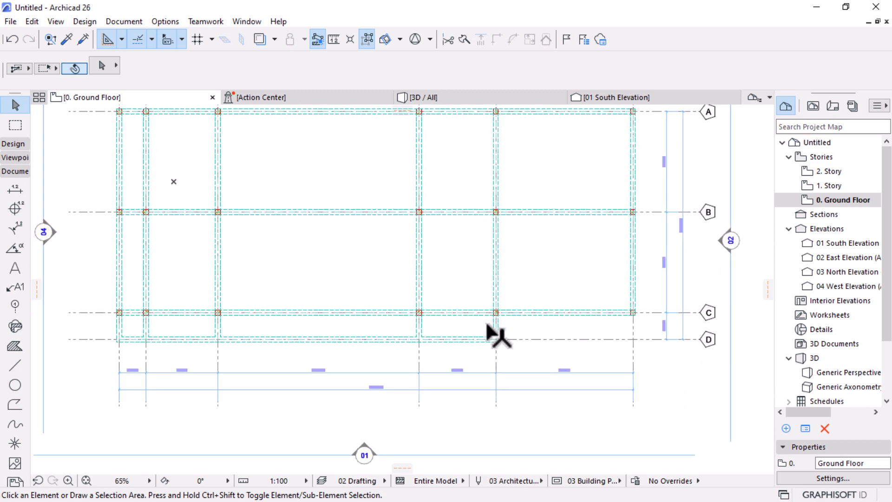
middle_click_drag(172, 276, 488, 298)
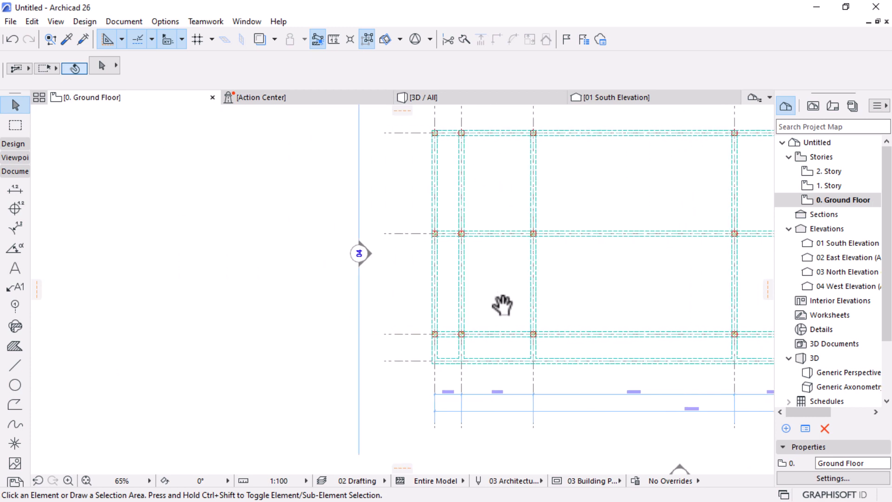
left_click(434, 232)
key("Delete")
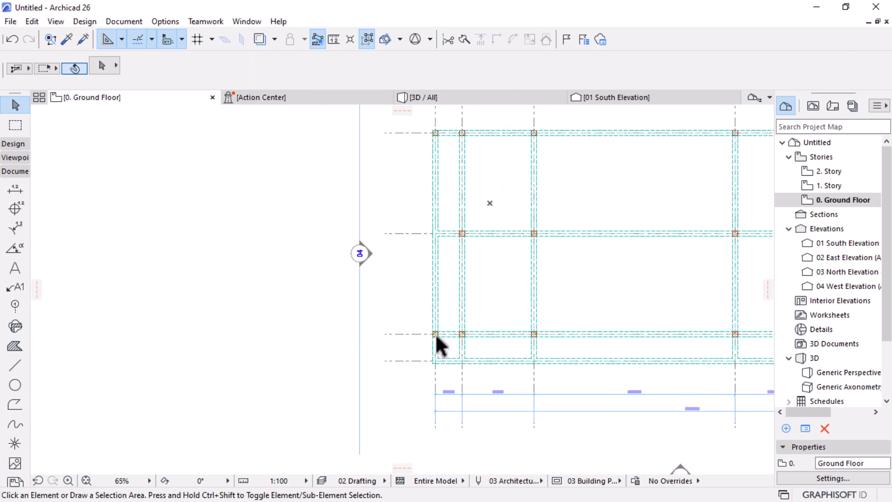
left_click(436, 333)
key("Delete")
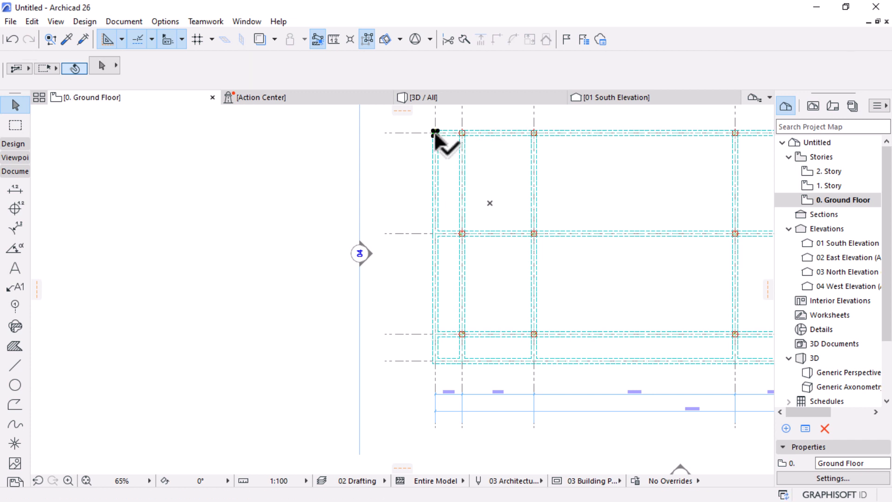
left_click(434, 131)
key("Delete")
Step: Inspect the remaining columns and beams in the 3D view and return to the ground floor plan
scroll(439, 249, "down", 3)
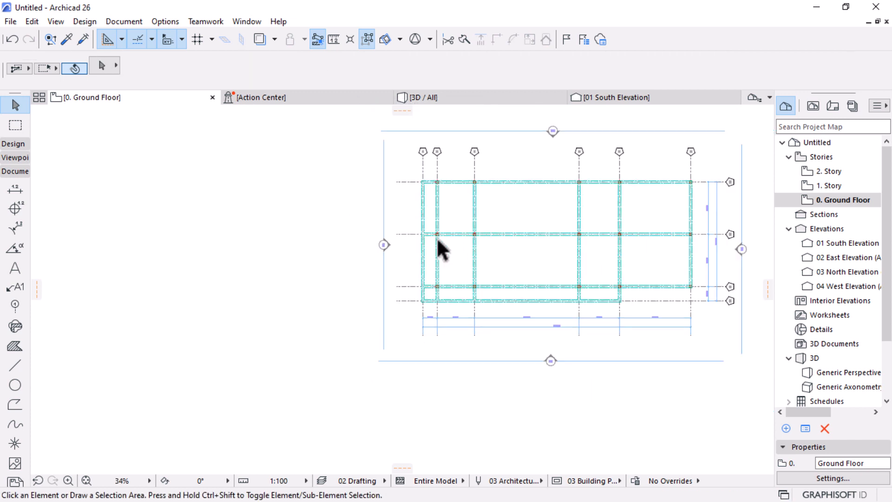
left_click(461, 99)
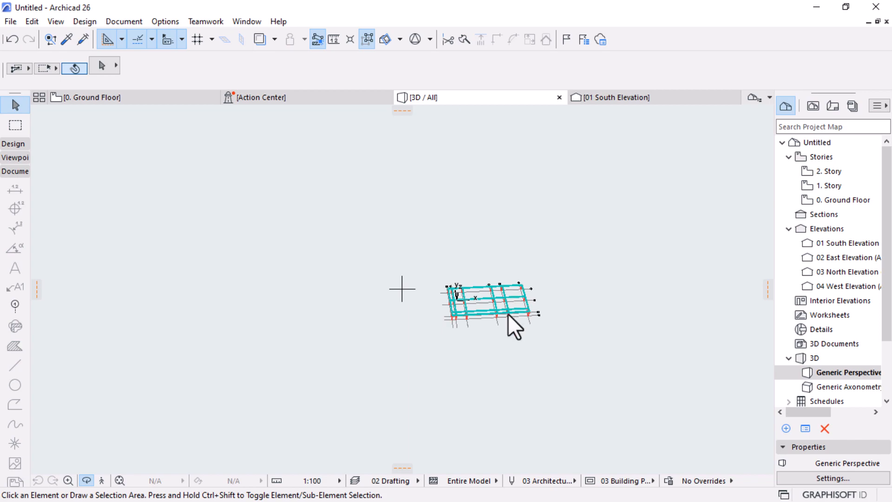
left_click_drag(508, 313, 138, 143)
left_click(90, 97)
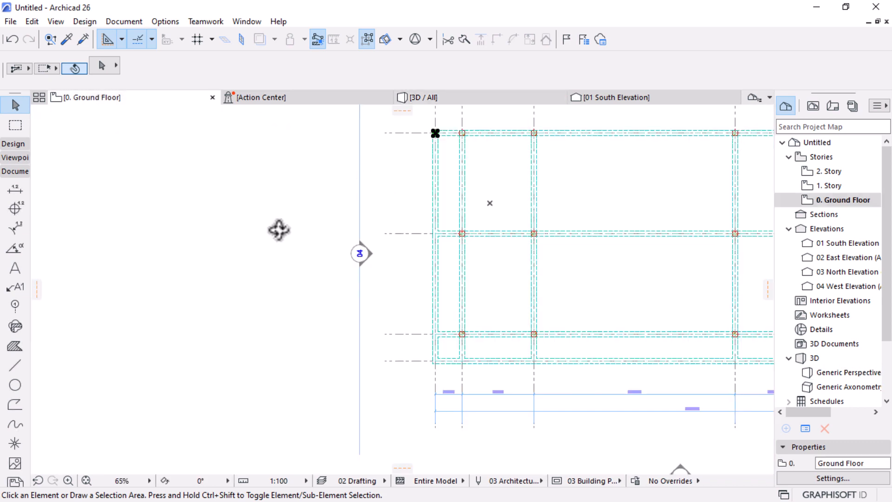
Step: Draw a rectangular slab from the outer corner of the column at 2/A to the outer corner of the column at 6/C
scroll(284, 231, "down", 6)
scroll(292, 214, "up", 3)
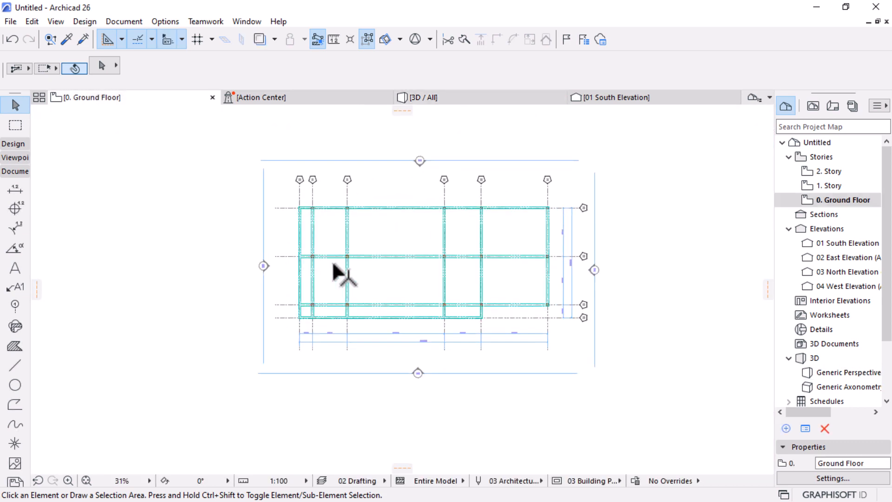
scroll(333, 264, "up", 1)
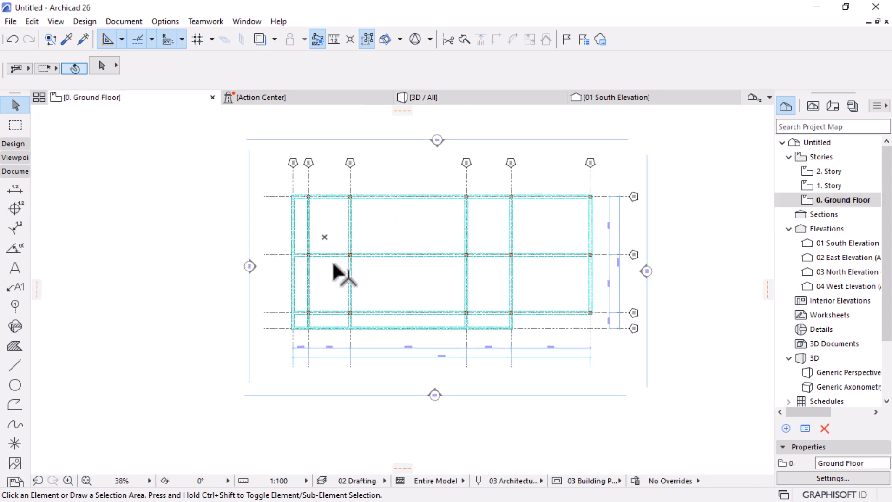
left_click(17, 144)
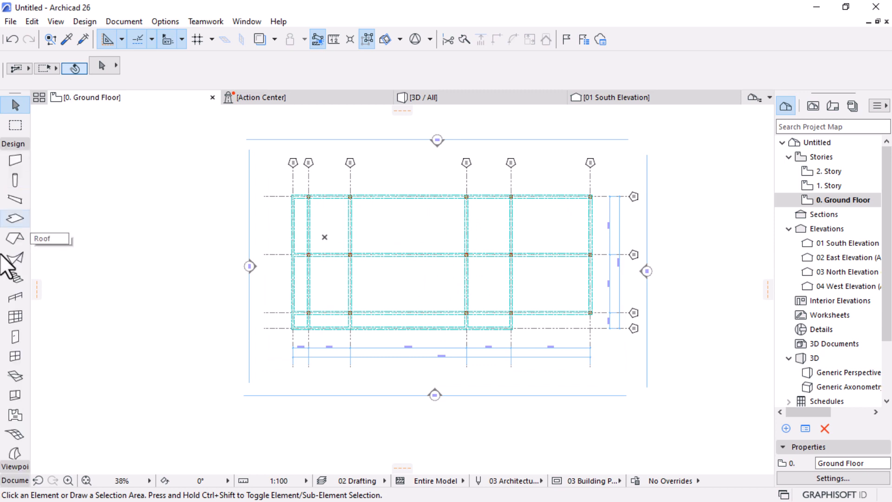
left_click(26, 223)
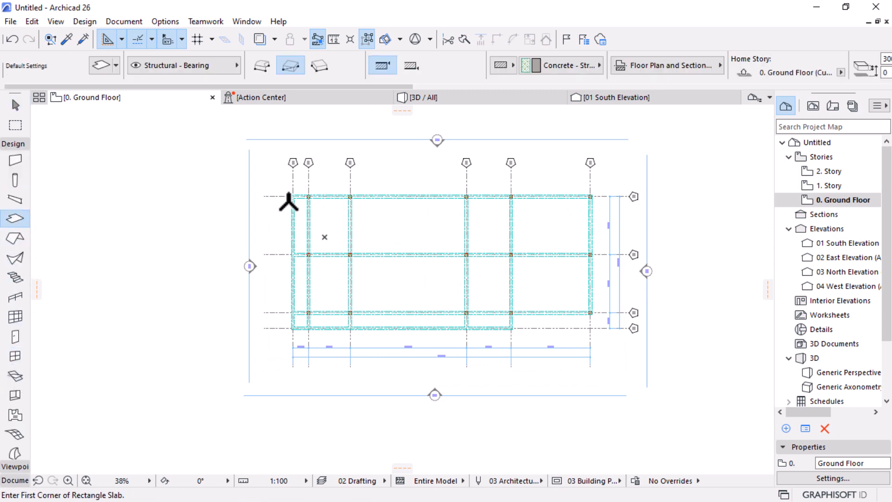
scroll(307, 205, "up", 12)
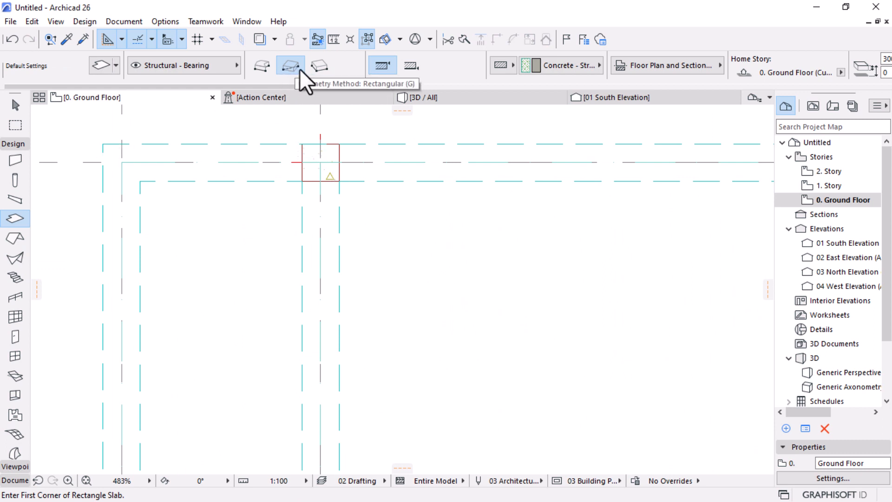
left_click(302, 144)
scroll(193, 130, "down", 10)
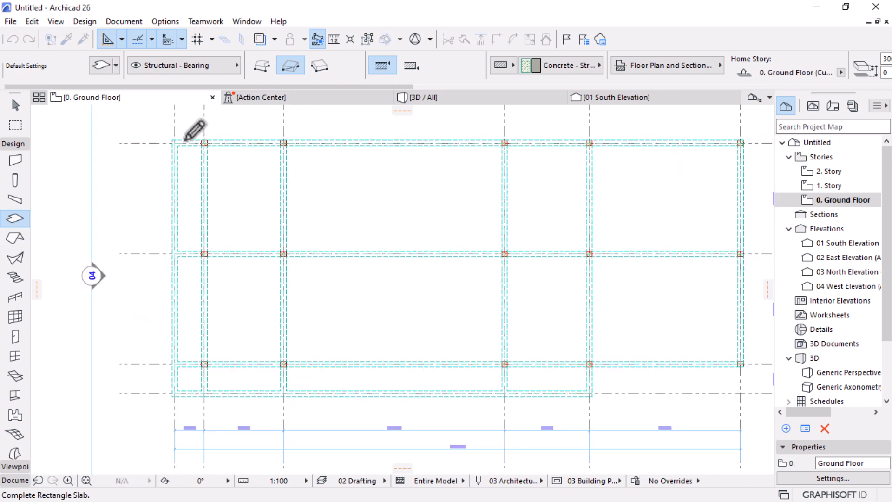
scroll(480, 249, "up", 8)
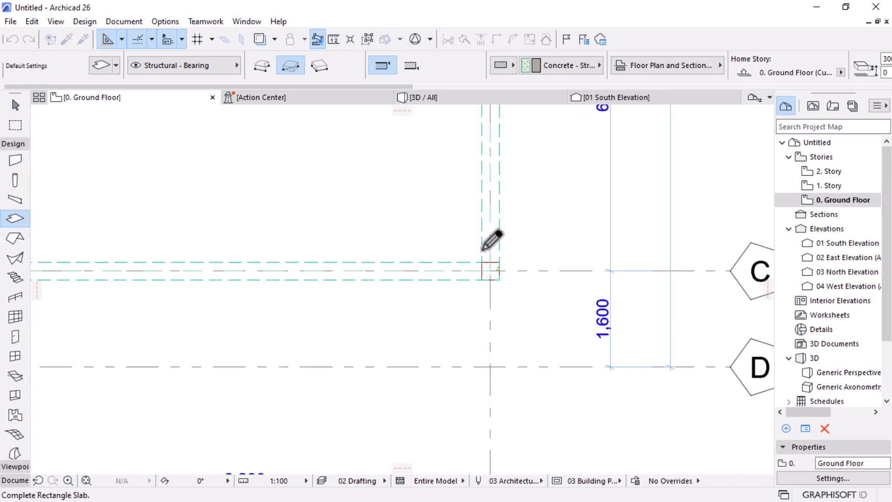
left_click(499, 280)
scroll(575, 321, "down", 10)
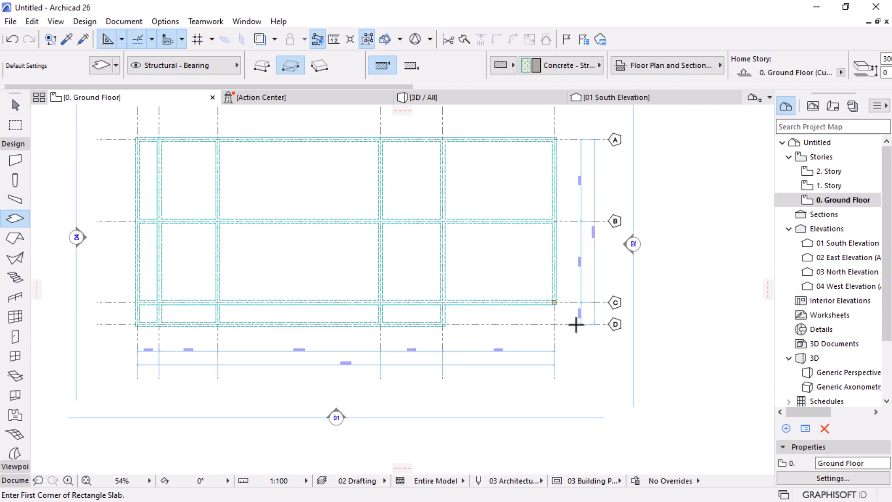
key("Escape")
Step: Select the slab and insert a new node on its grid line C edge at the outer corner of the column on grid line 5
left_click(337, 262)
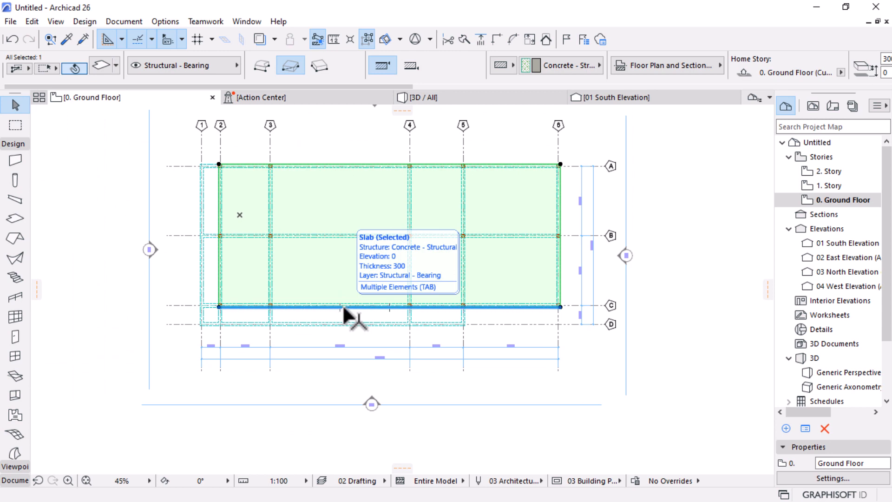
left_click(343, 306)
scroll(383, 321, "up", 3)
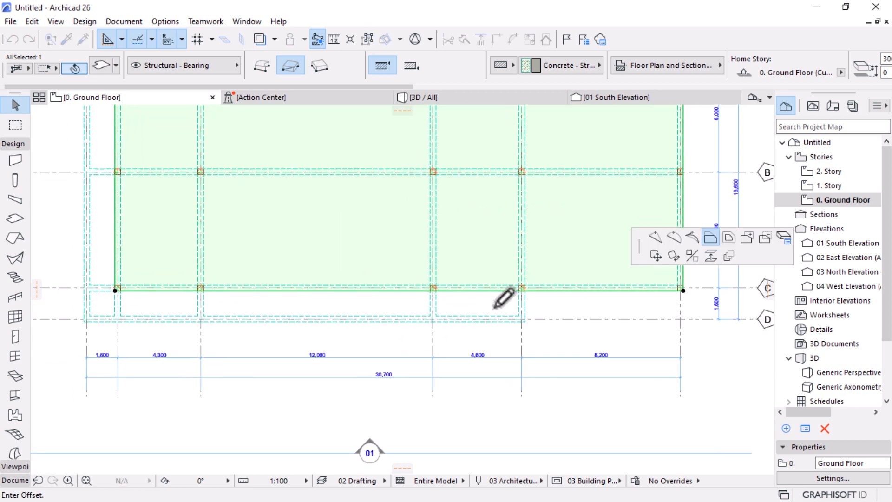
left_click(656, 238)
scroll(539, 278, "up", 4)
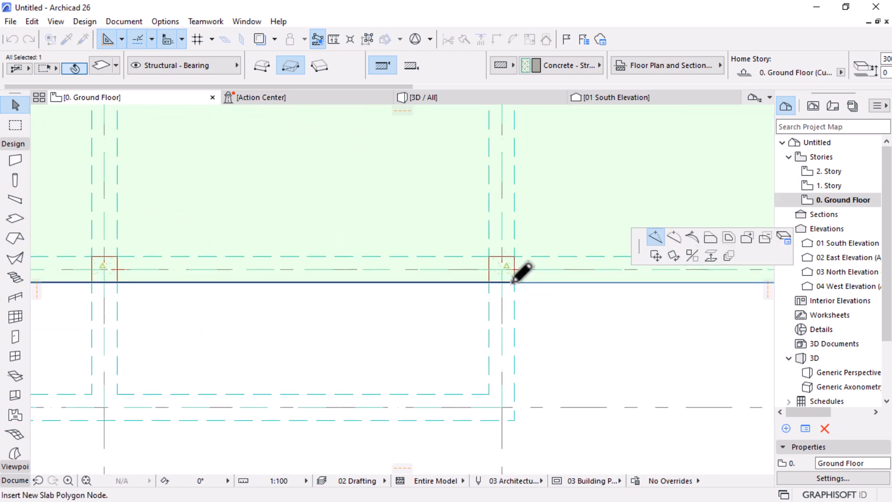
left_click(513, 282)
Step: Offset the slab edge between grid lines 2 and 5 outward to the outer edge of the beam on grid line D
left_click(433, 282)
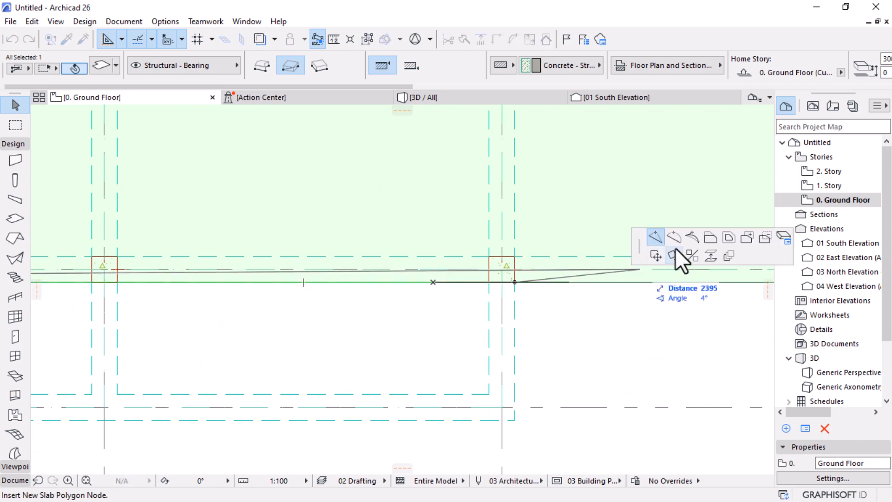
left_click(707, 239)
left_click(528, 410)
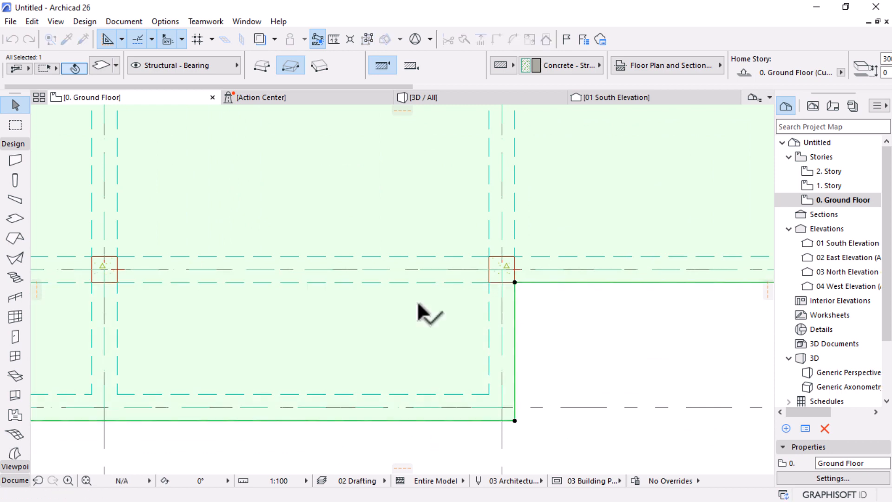
scroll(418, 308, "down", 5)
scroll(419, 306, "down", 3)
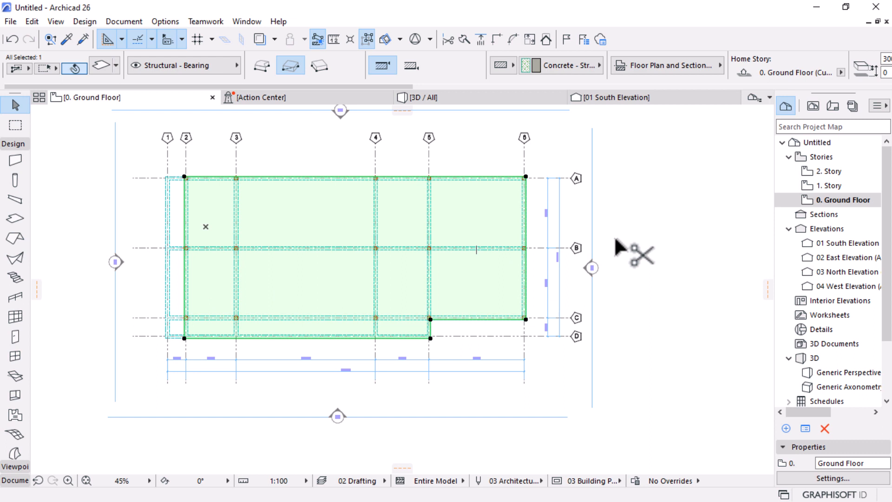
Step: Copy the ground floor slab and paste it at the same position on the 2. Story plan
double_click(830, 186)
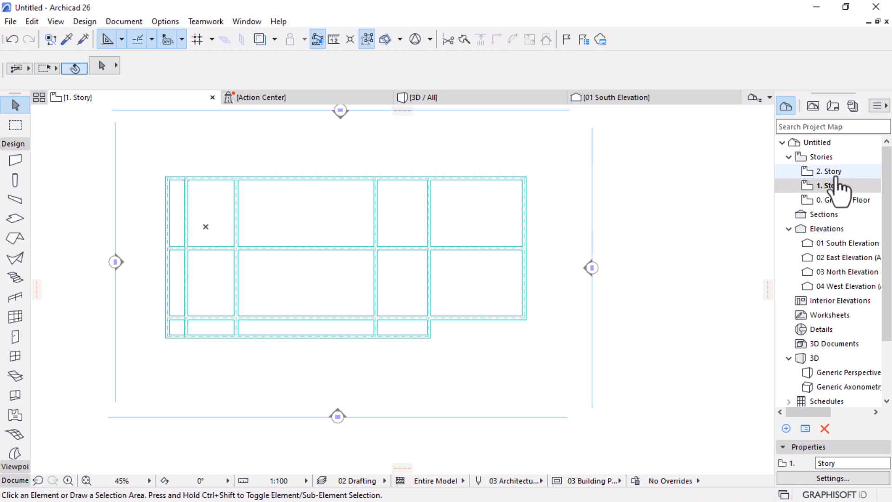
double_click(830, 171)
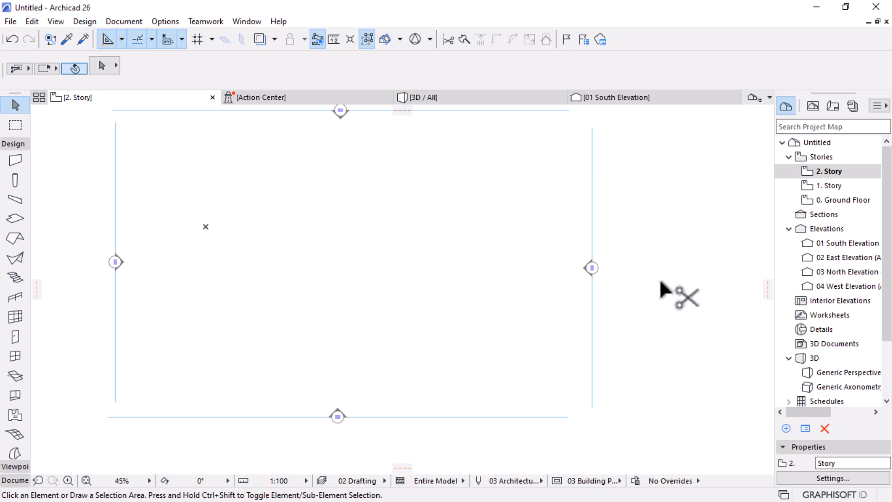
key("ctrl+v")
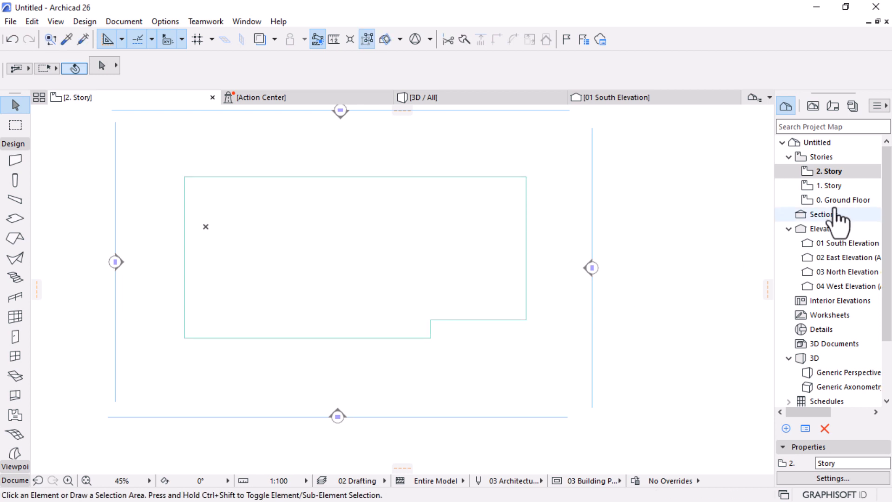
Step: Add two stories above story 2 in the Story Settings, at elevations 9000 and 12000, each with a height of 3000
left_click(829, 186)
right_click(829, 186)
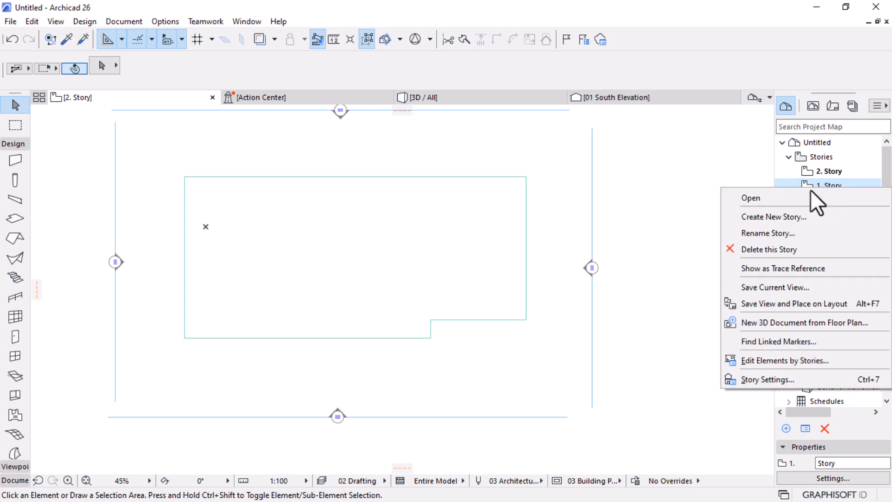
left_click(760, 379)
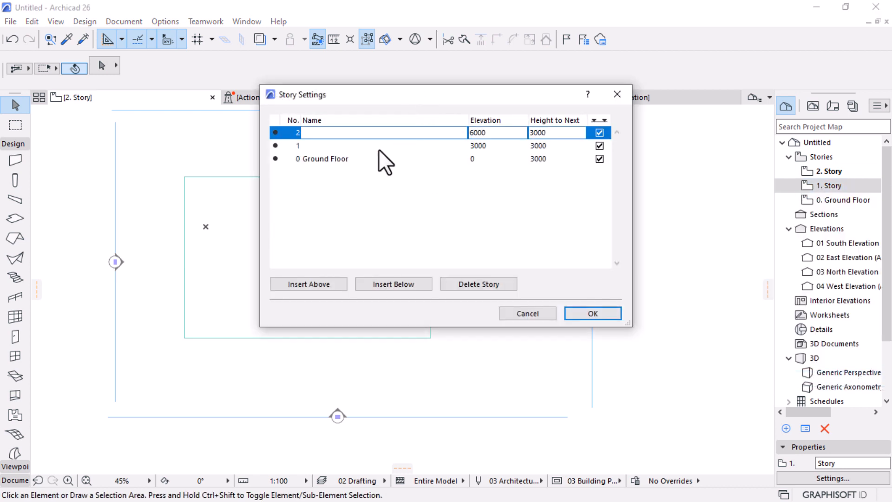
left_click(295, 280)
left_click(296, 280)
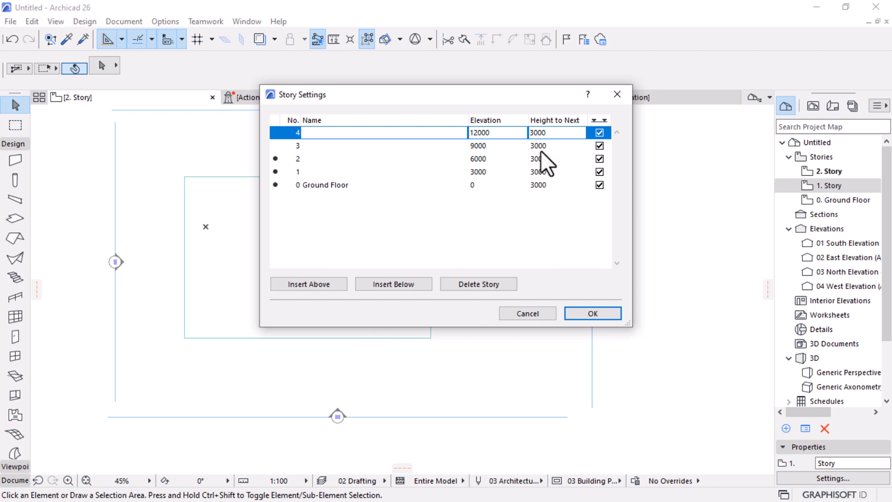
left_click(587, 313)
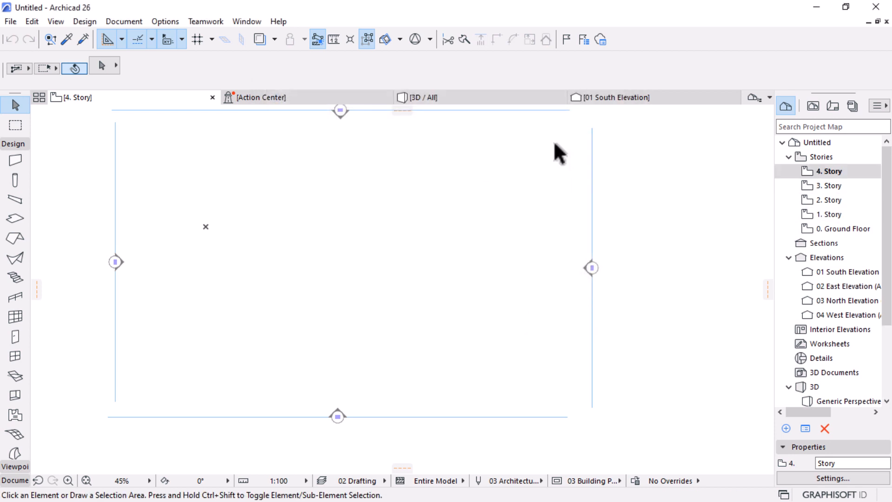
Step: Examine the vertical positions of the slabs relative to the beams and columns in the 3D view
scroll(502, 279, "down", 3)
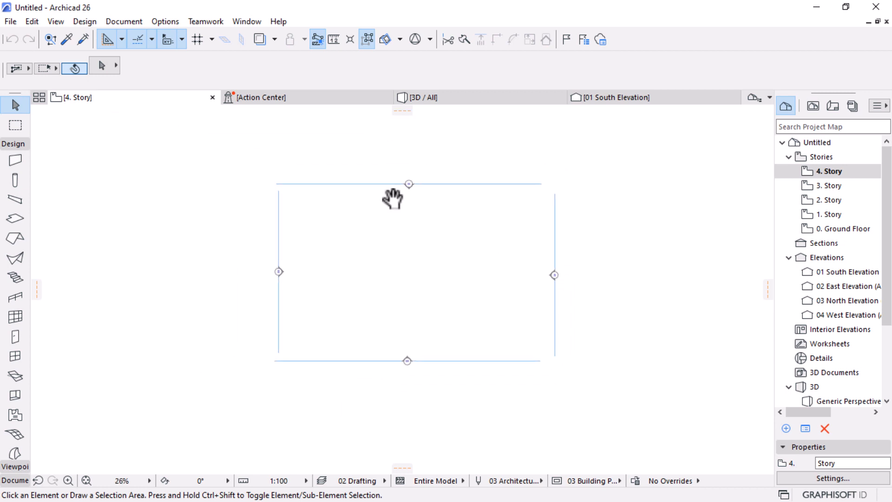
left_click(454, 97)
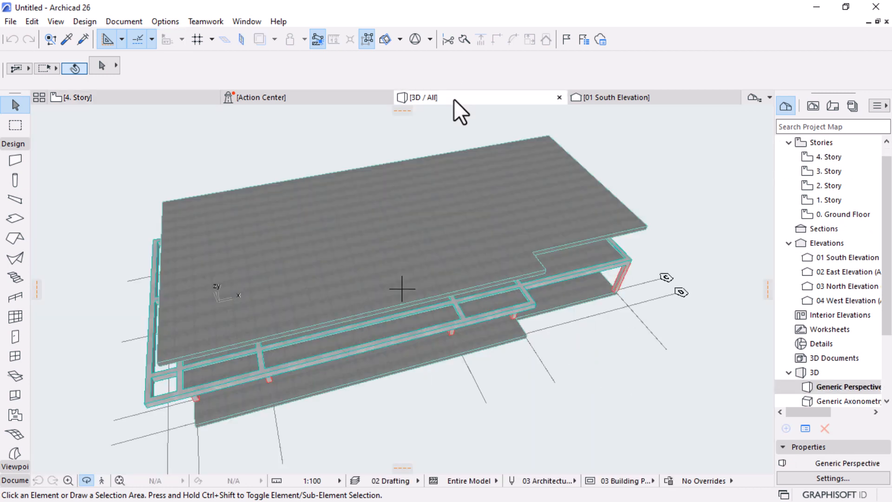
middle_click_drag(455, 288, 564, 193, "shift")
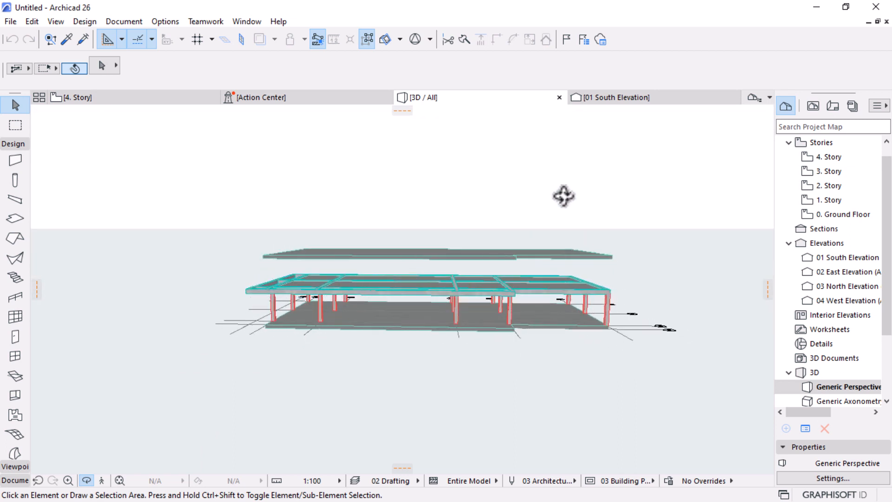
middle_click_drag(603, 245, 592, 314, "shift")
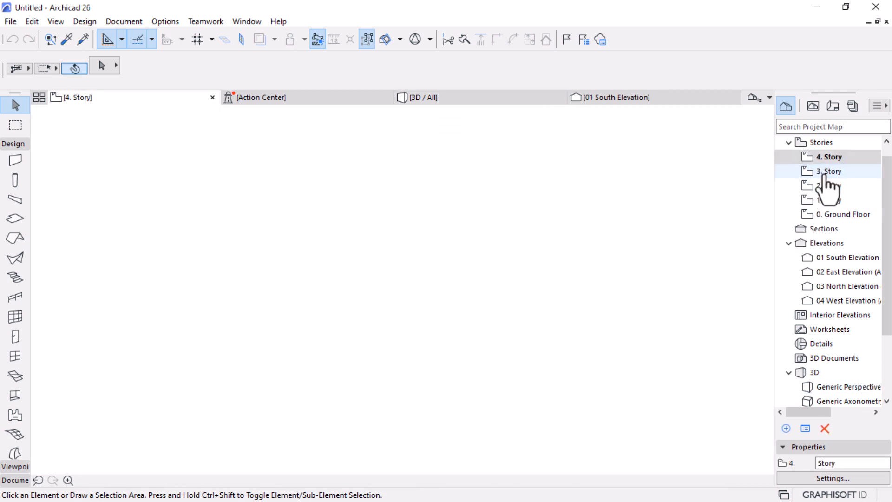
Step: Paste the copied slab onto the 3. Story plan and inspect the stacked slabs from several angles in the 3D view
left_click(824, 172)
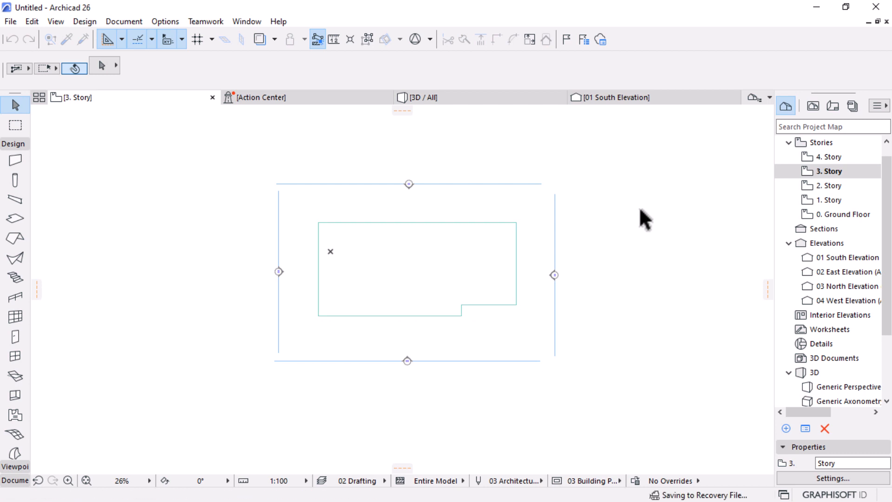
left_click(427, 97)
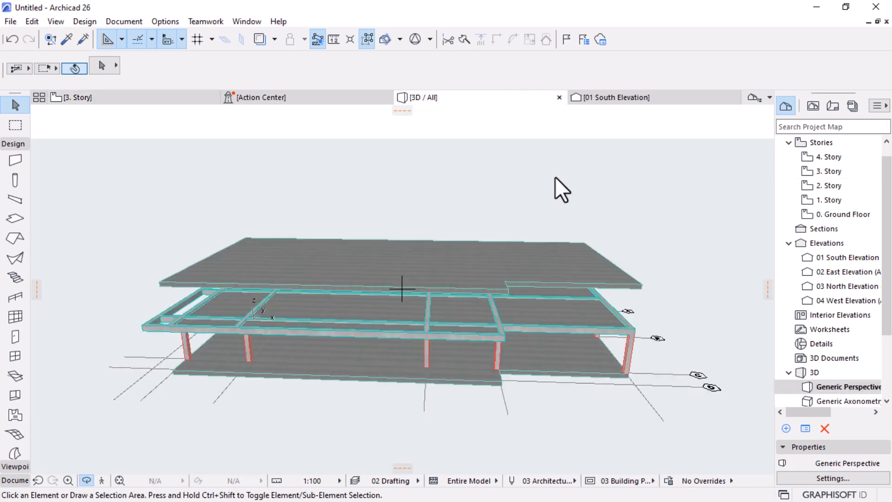
middle_click_drag(555, 176, 418, 328, "shift")
left_click_drag(403, 365, 576, 201)
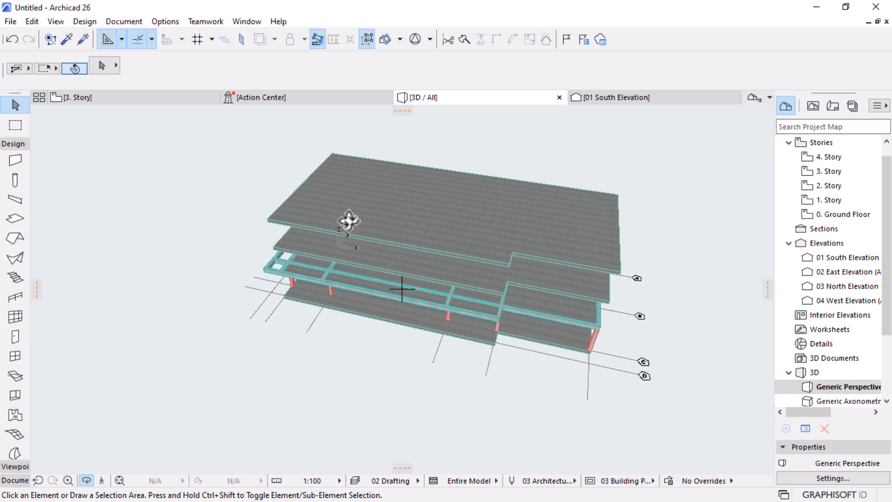
left_click_drag(349, 221, 307, 199)
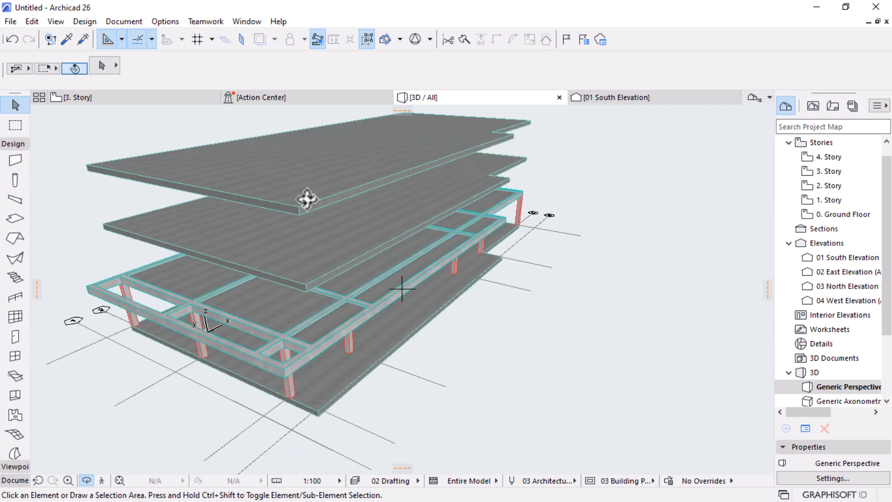
left_click_drag(495, 268, 628, 239)
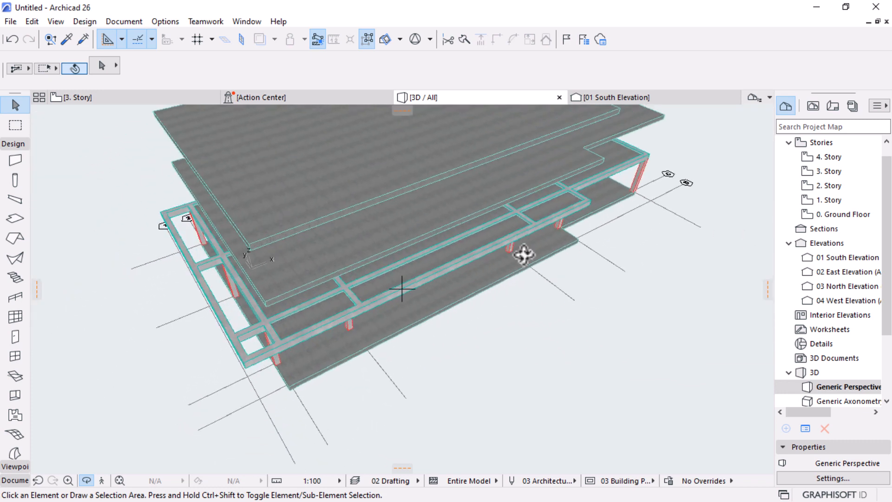
left_click_drag(314, 335, 257, 325)
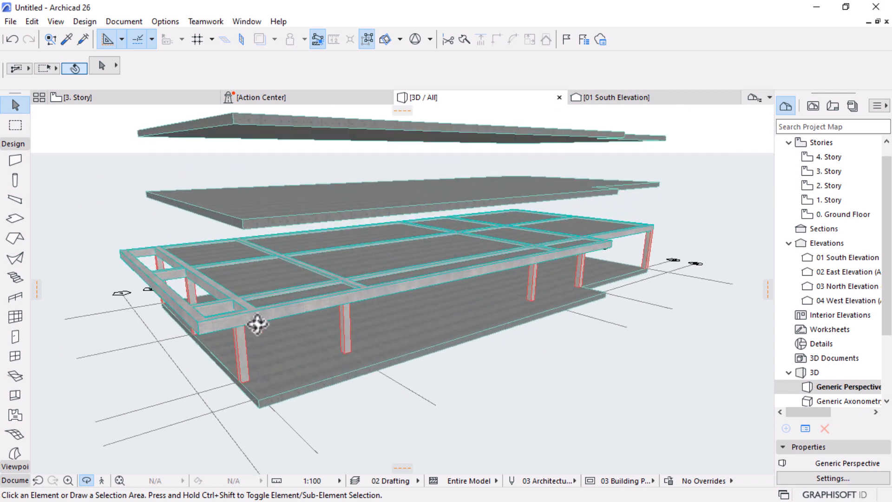
Step: Select all columns and all beams on the 0. Ground Floor plan and copy them
double_click(830, 216)
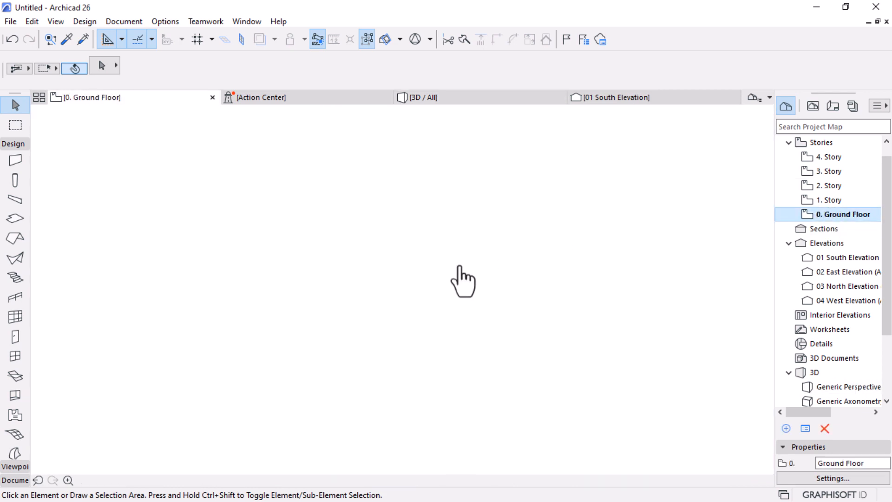
scroll(16, 418, "down", 3)
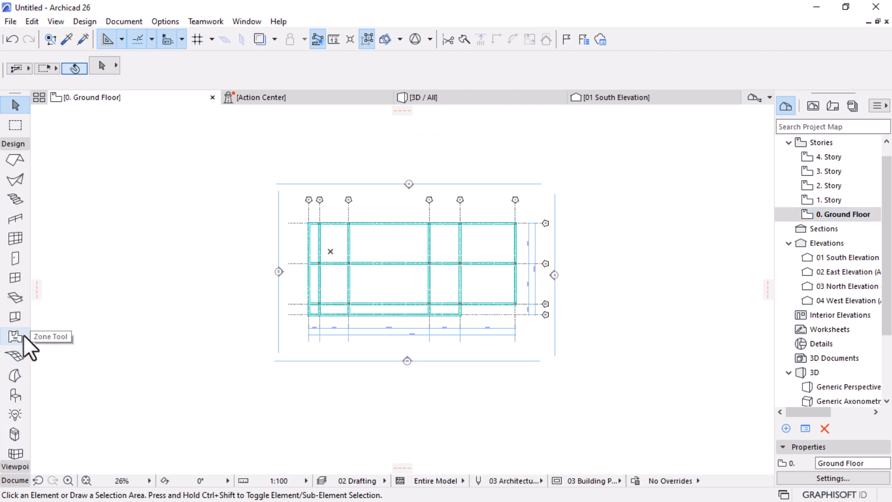
scroll(8, 303, "up", 3)
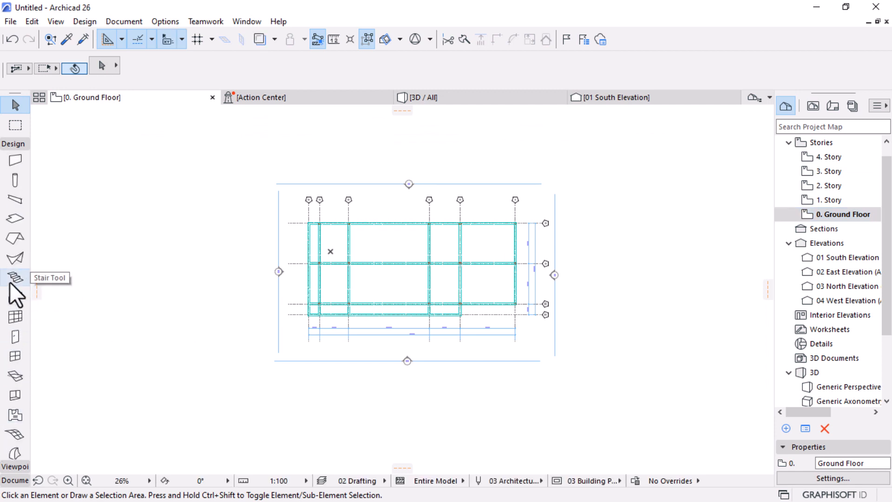
left_click(19, 178)
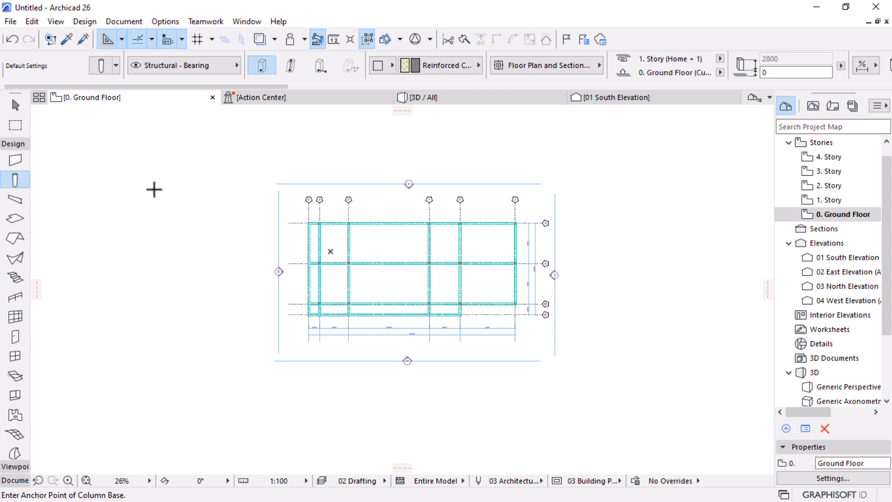
key("ctrl+a")
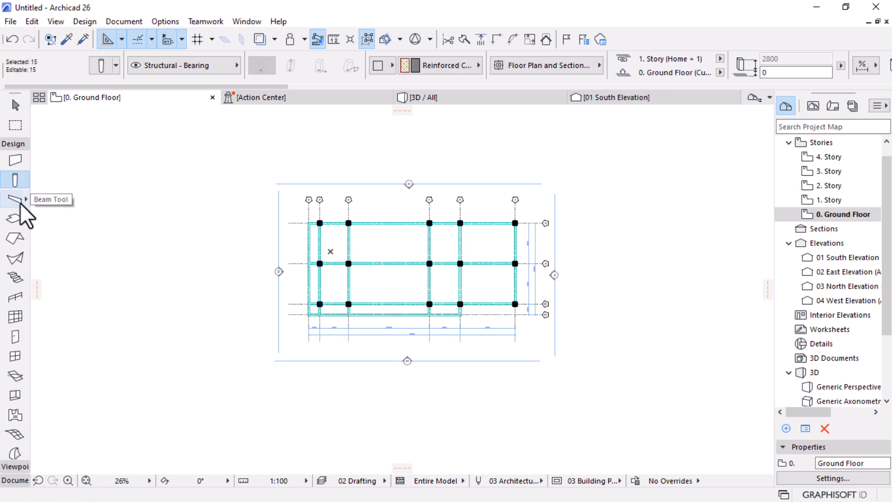
left_click(17, 203)
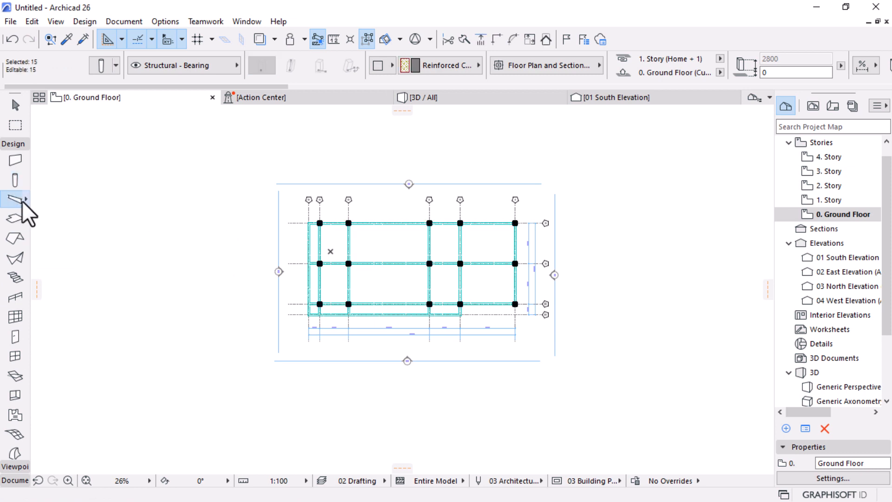
key("ctrl+a")
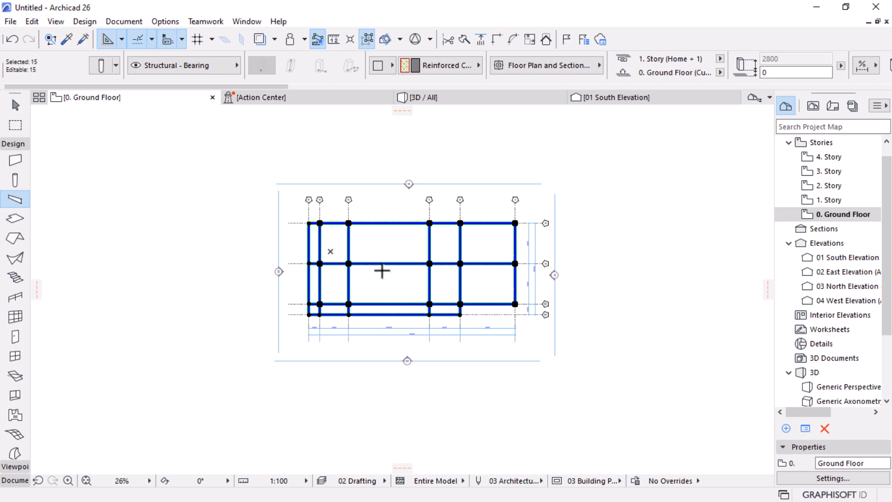
scroll(382, 271, "up", 3)
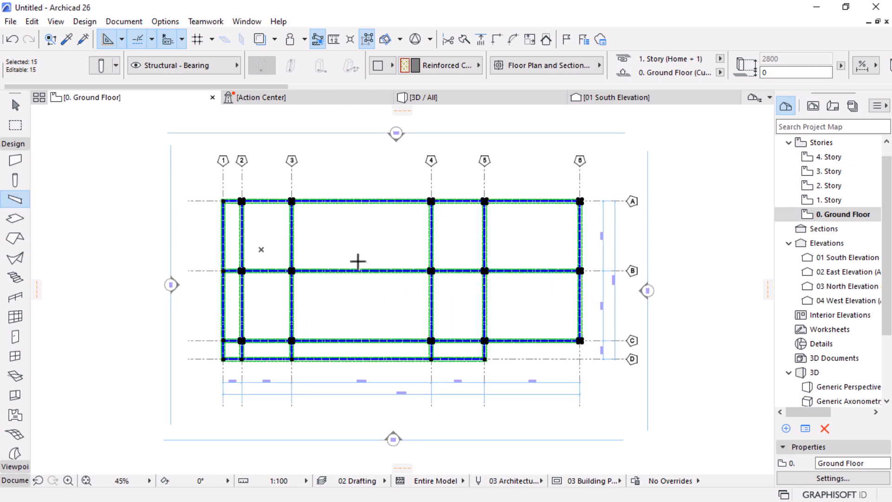
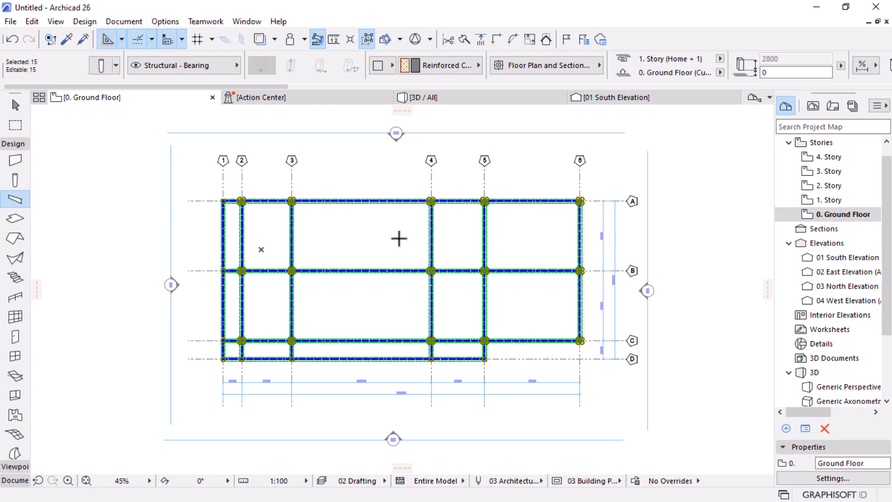
Step: Try to paste the copied columns and beams onto the 1. Story plan
left_click(829, 201)
double_click(832, 204)
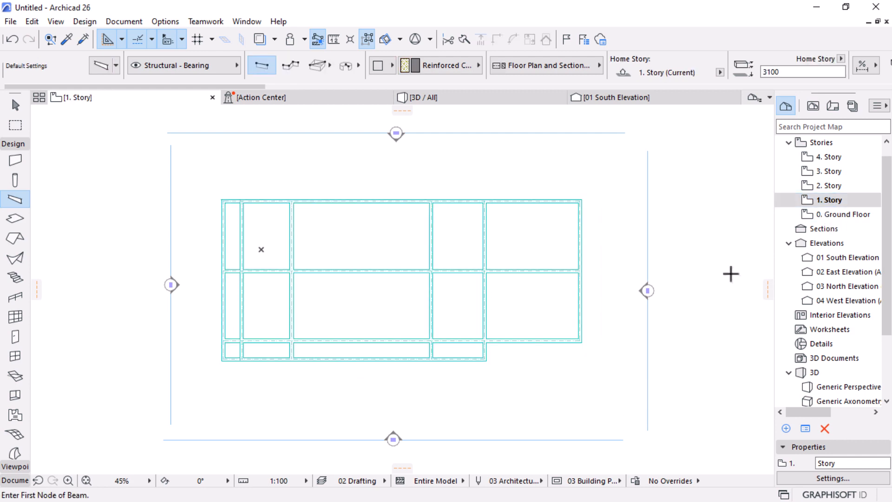
key("ctrl+v")
left_click(824, 186)
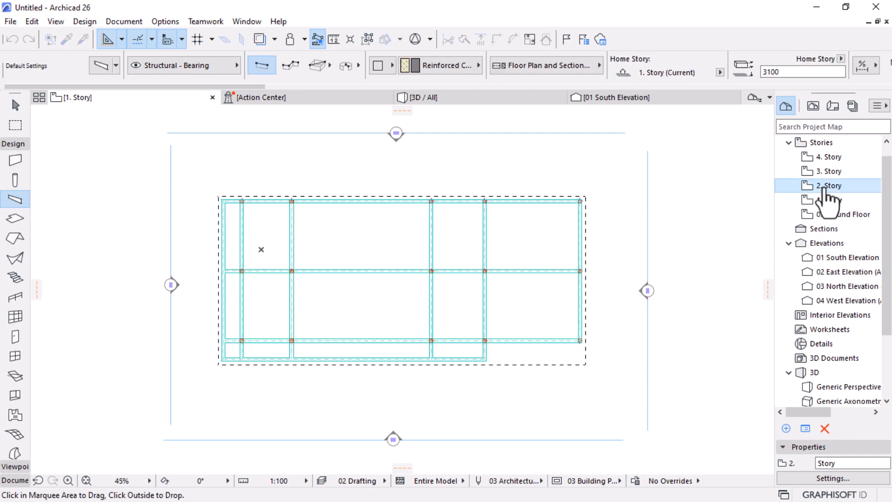
left_click(724, 219)
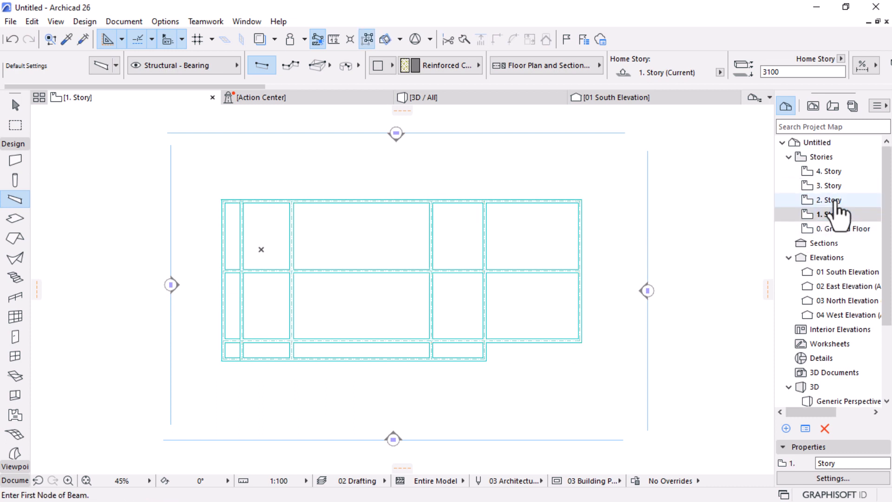
Step: Paste the copied columns and beams at their original position on the 2. Story and 3. Story plans
double_click(833, 201)
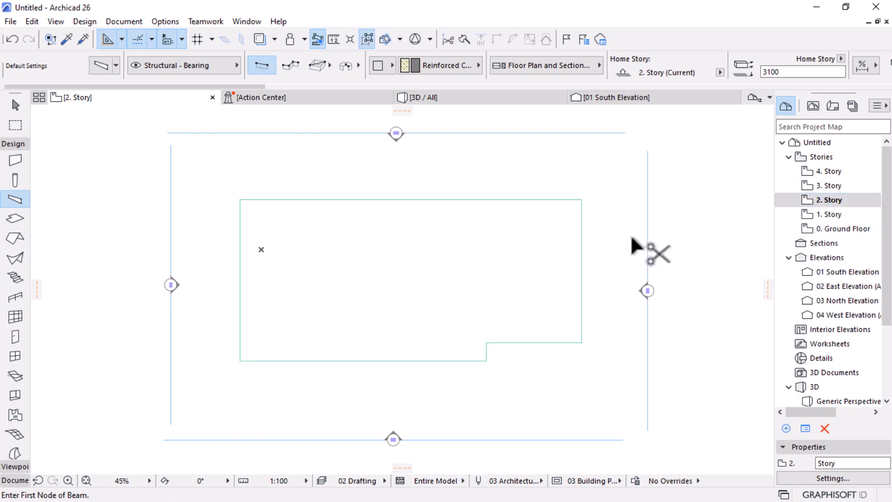
key("ctrl+v")
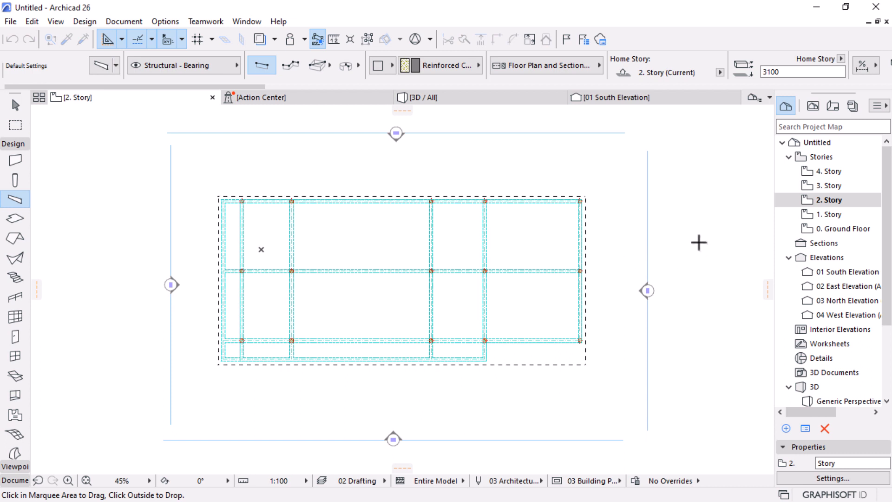
left_click(832, 185)
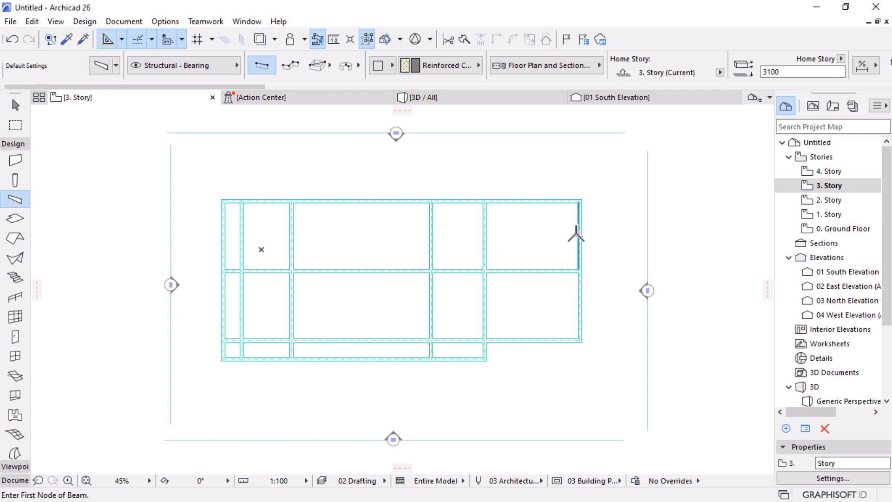
key("ctrl+v")
left_click(679, 265)
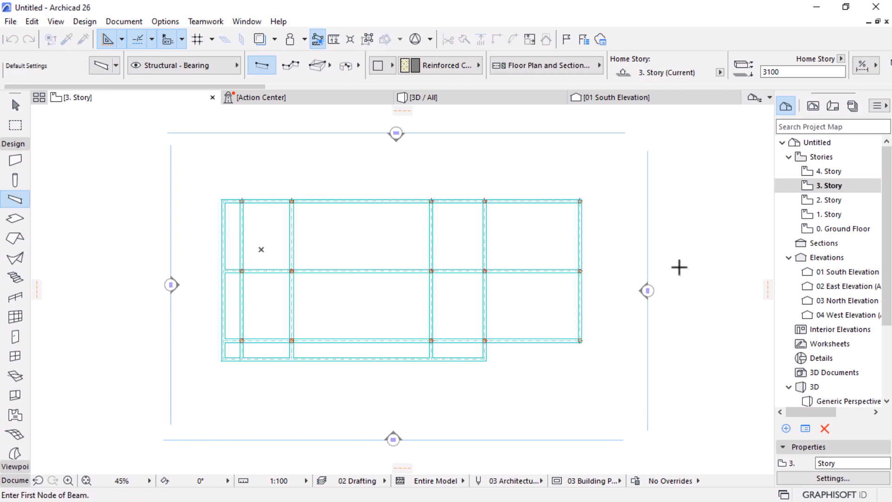
Step: Paste the copied columns and beams in place on the 1. Story plan and inspect the full frame in the 3D view
left_click(832, 216)
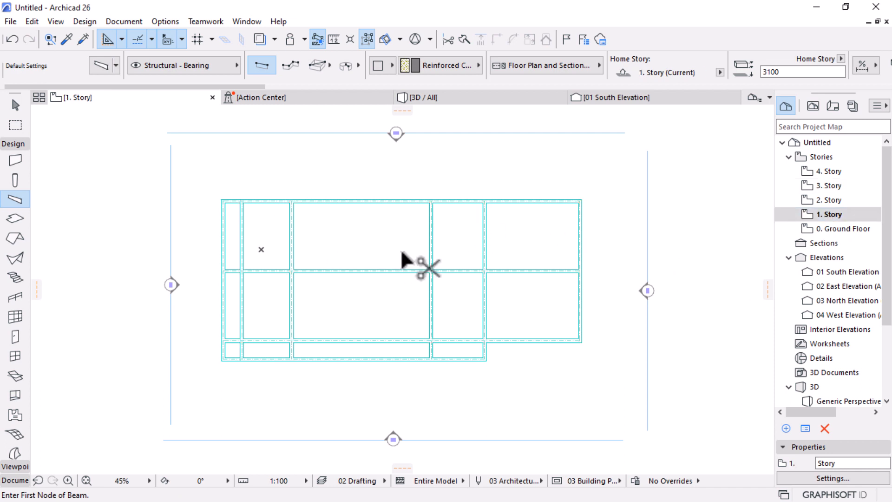
key("ctrl+v")
left_click(696, 248)
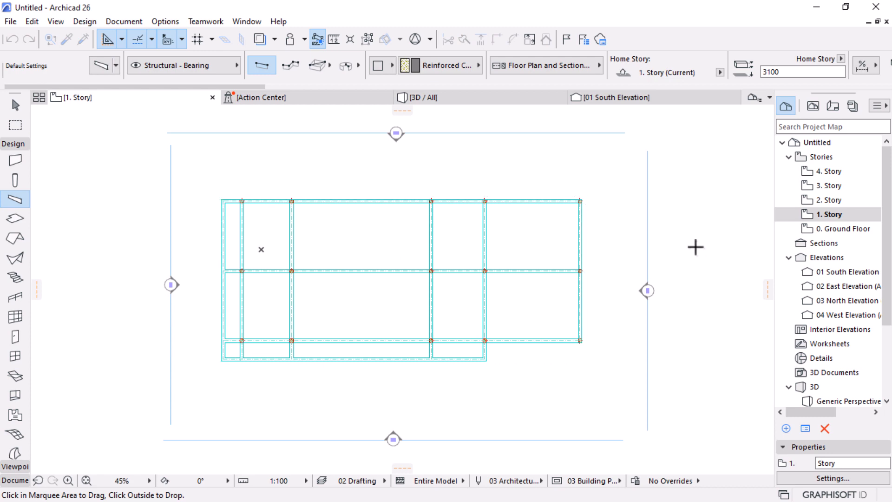
left_click(462, 98)
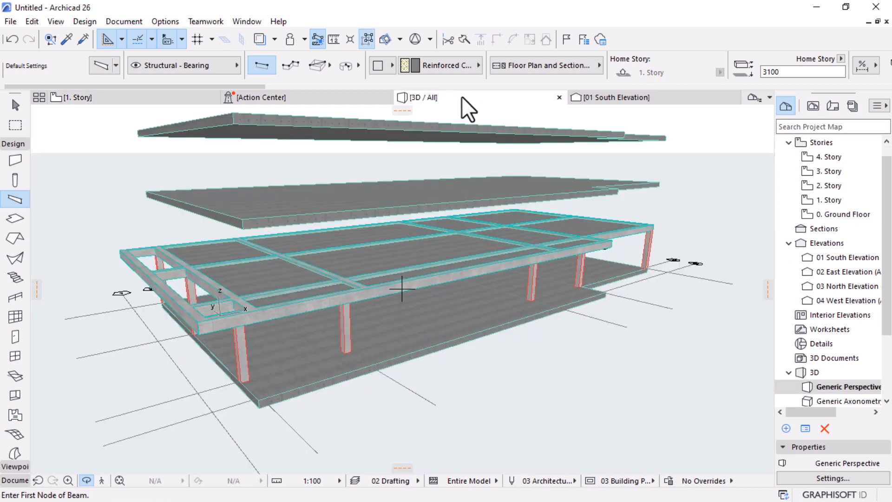
scroll(403, 291, "down", 5)
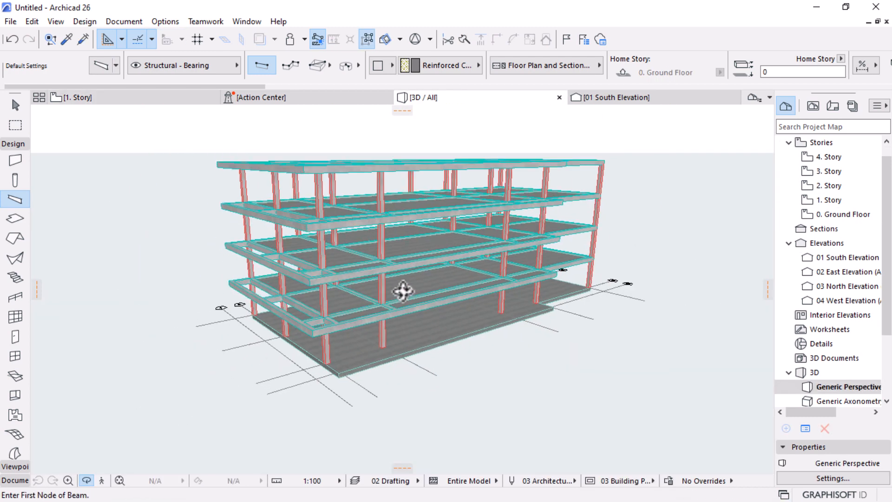
left_click_drag(498, 330, 350, 398)
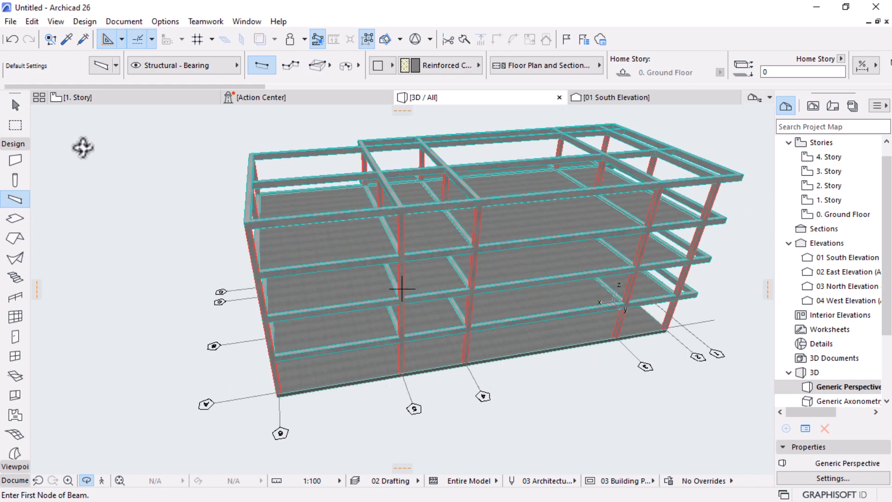
Step: On the 0. Ground Floor plan, draw a single straight wall about 31 m long along grid line A, between the frame's outer corners at grids 6 and 1
double_click(825, 213)
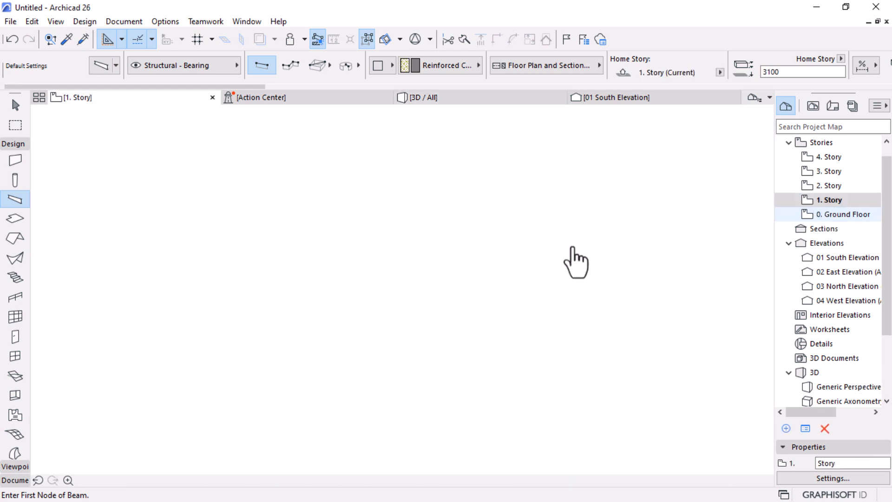
left_click(14, 161)
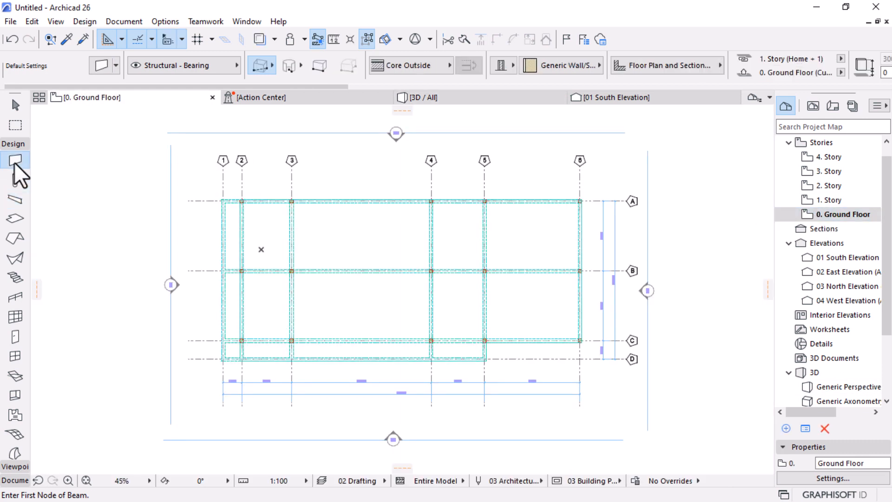
scroll(567, 190, "up", 10)
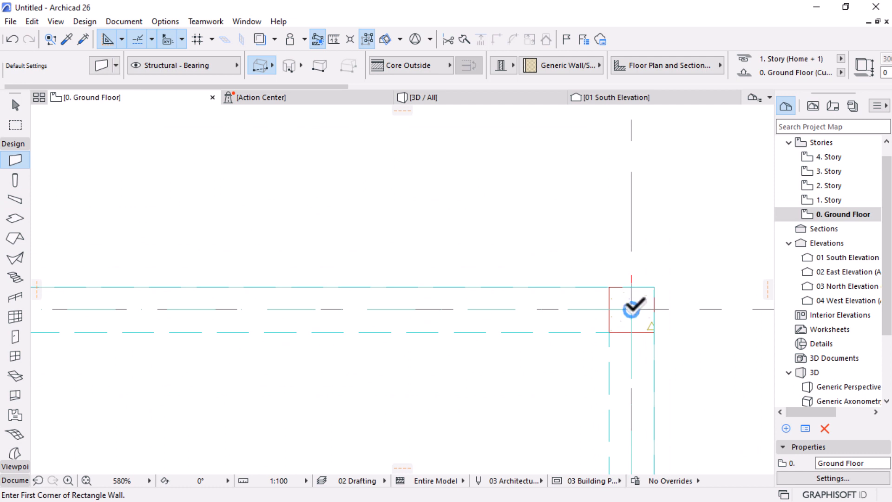
left_click(654, 287)
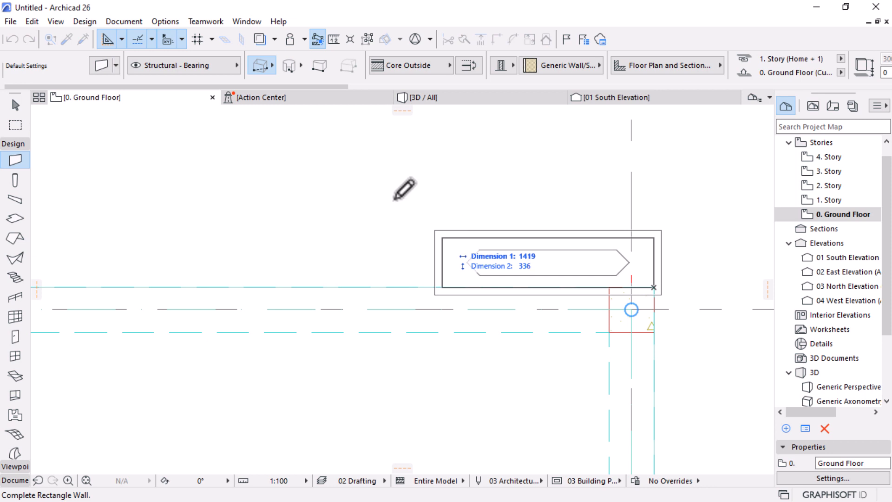
left_click(264, 68)
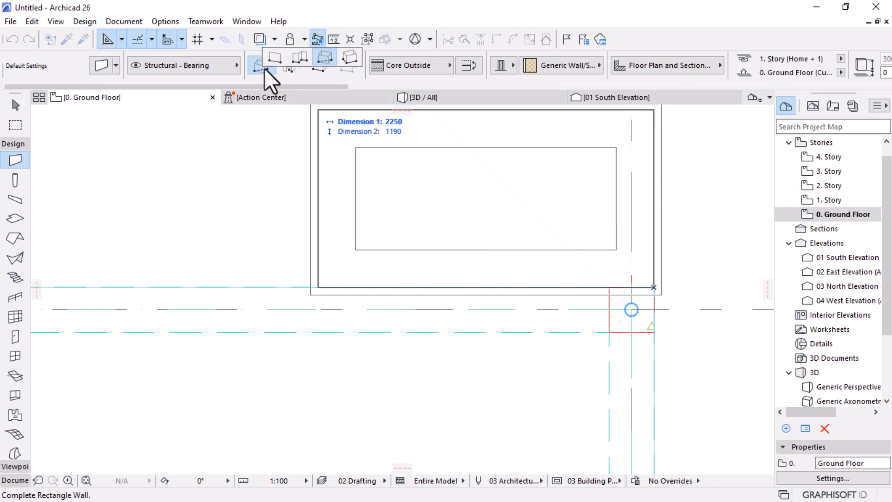
left_click(274, 61)
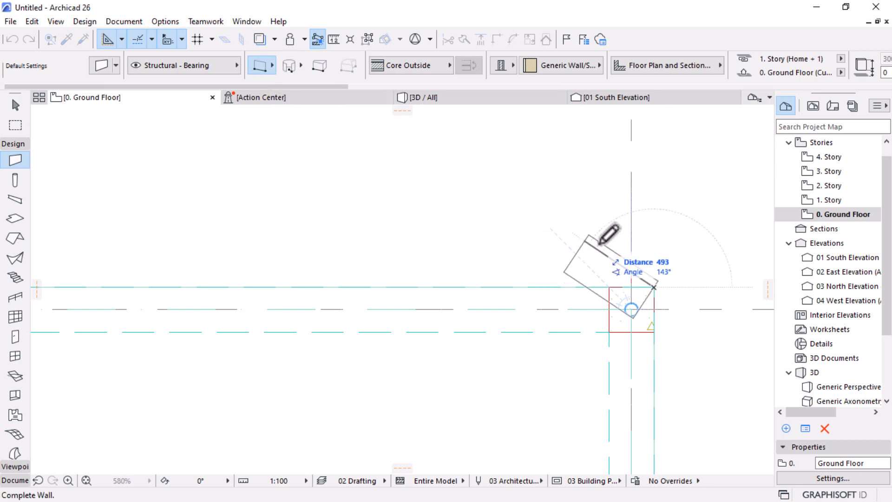
scroll(657, 259, "down", 5)
left_click(646, 273)
scroll(221, 264, "down", 3)
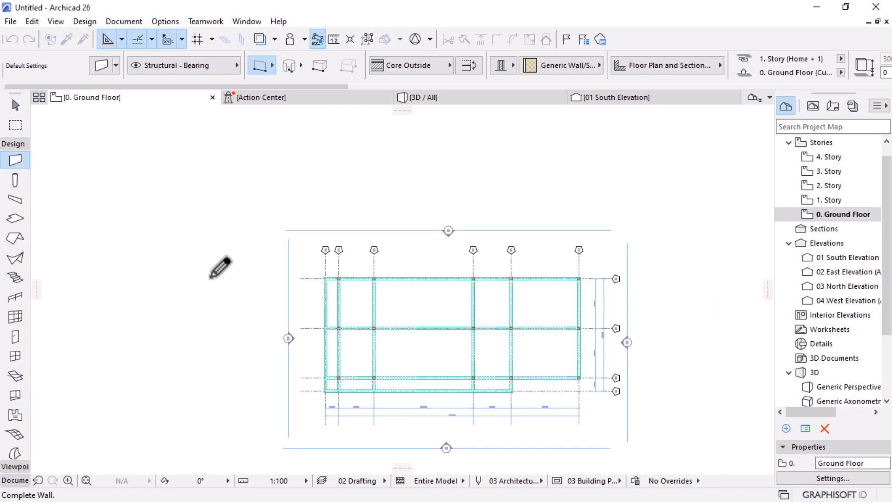
scroll(381, 260, "up", 6)
scroll(337, 273, "up", 3)
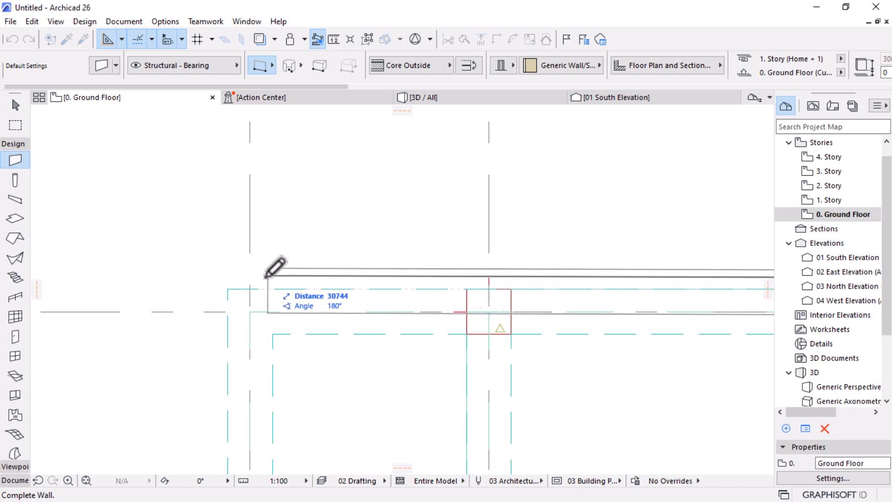
left_click(228, 288)
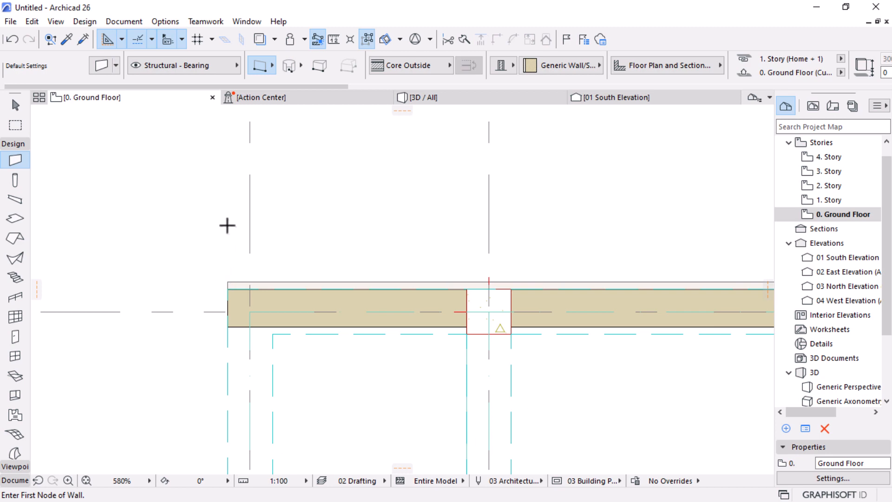
Step: Stretch the grid line A wall's height in the 3D view up to the top of the uppermost beams
left_click(503, 100)
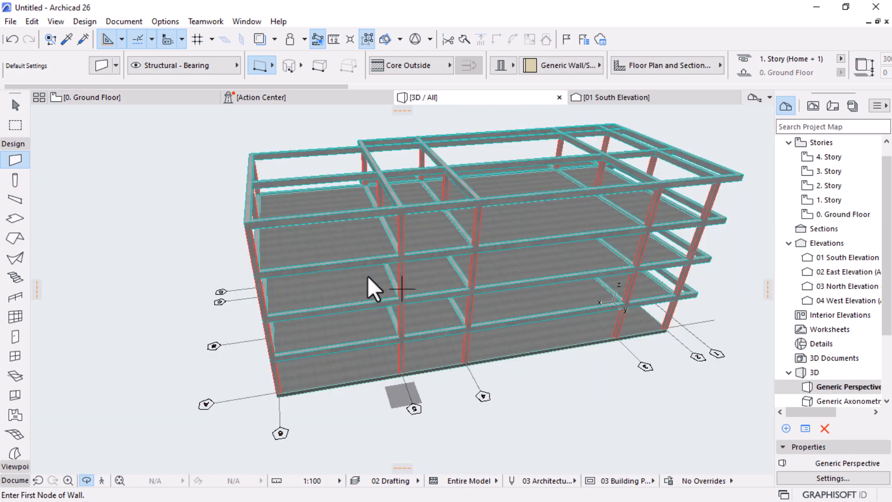
middle_click_drag(368, 278, 404, 352, "shift")
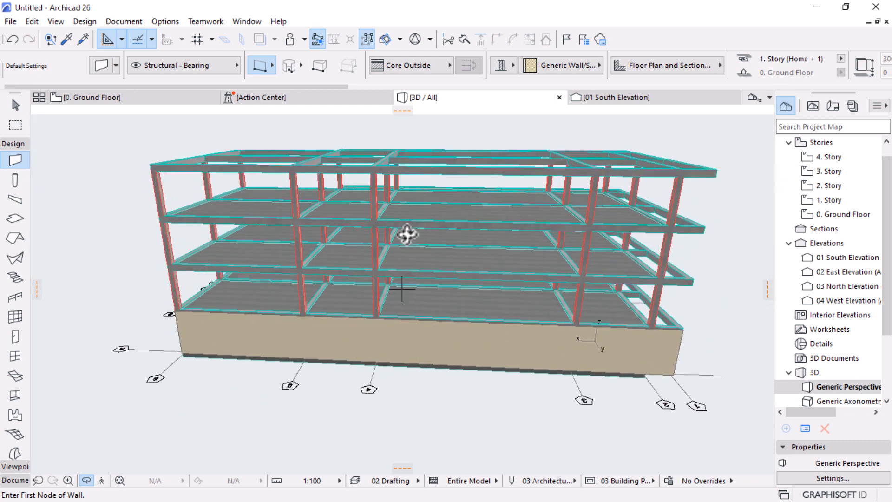
key("Escape")
key("Escape")
left_click(567, 357)
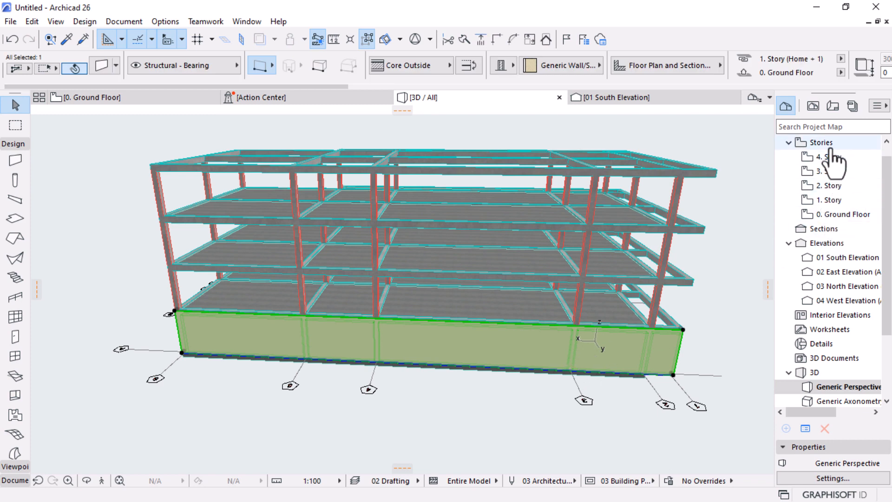
left_click(175, 312)
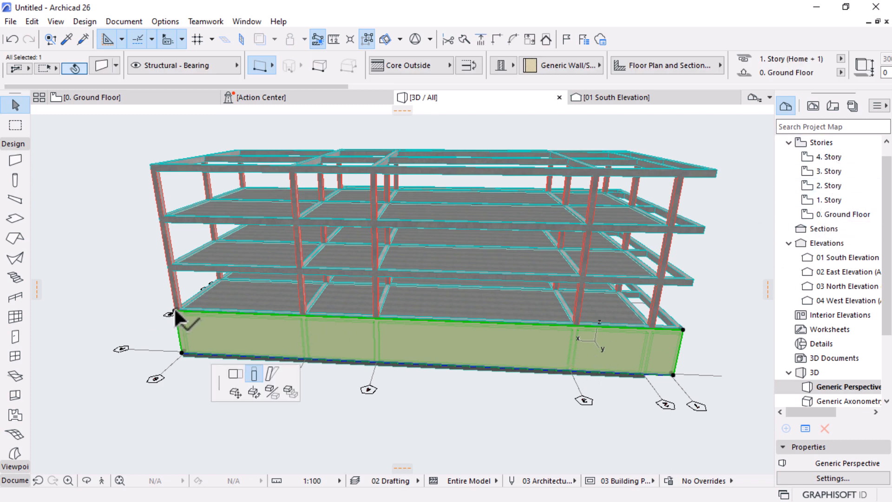
left_click(152, 166)
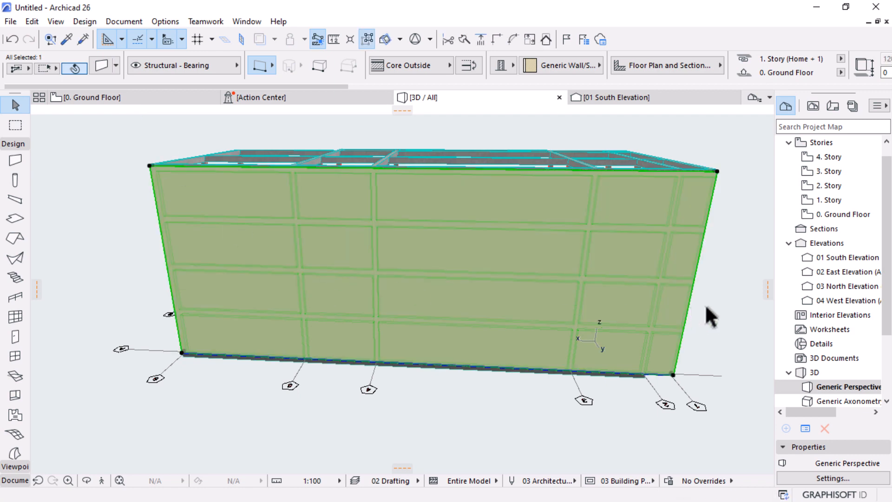
Step: Deselect the grid line A wall and examine how it meets the frame from several sides in the 3D view
left_click(717, 305)
middle_click_drag(350, 316, 460, 269, "shift")
scroll(450, 292, "up", 6)
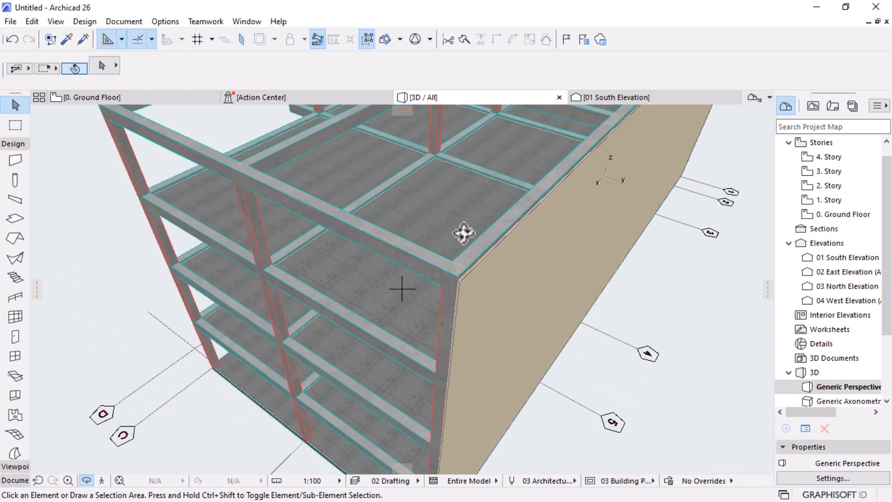
scroll(472, 281, "down", 6)
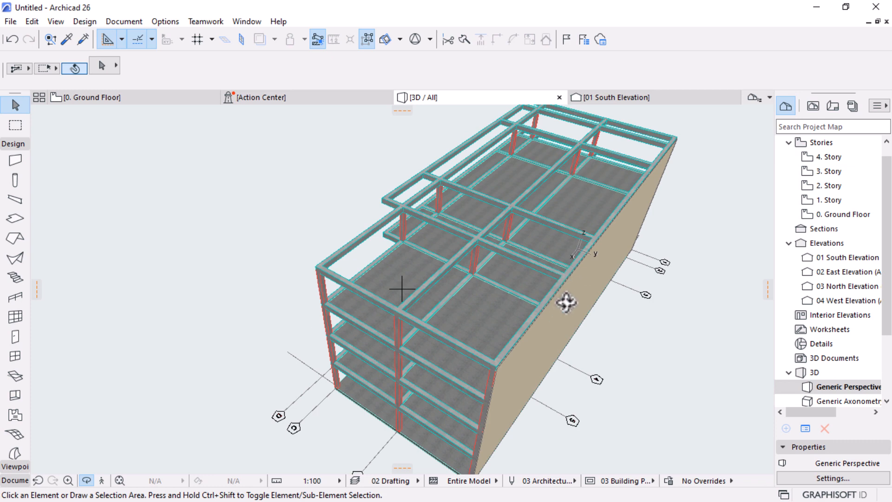
middle_click_drag(566, 302, 493, 273, "shift")
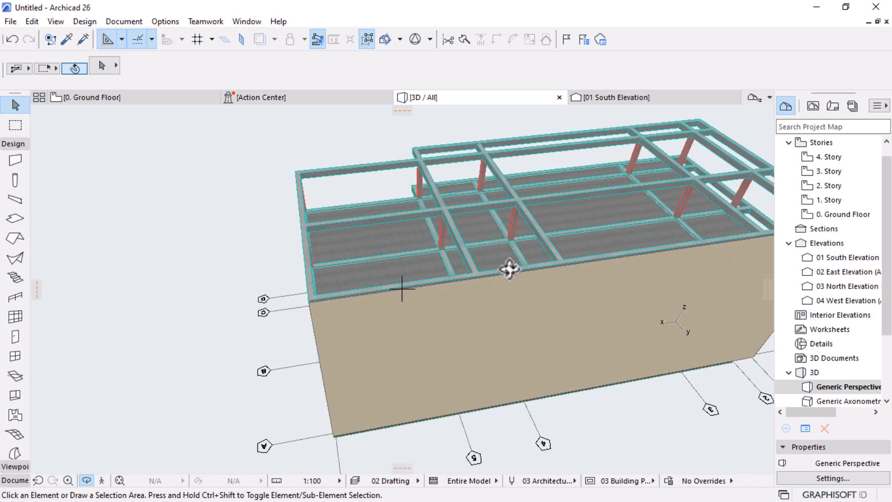
Step: On the 0. Ground Floor plan, split the grid line A wall just beside the column at grid 5, on the grid 6 side
left_click(139, 98)
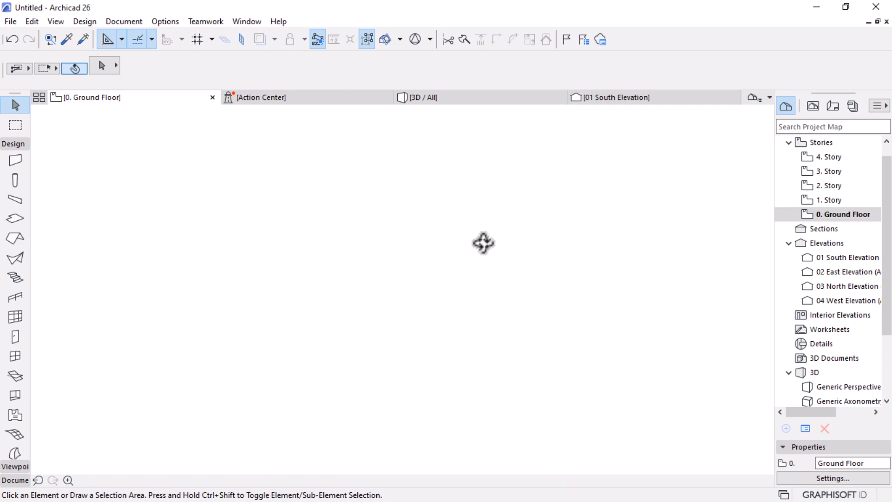
scroll(482, 240, "down", 6)
middle_click_drag(637, 289, 301, 289)
scroll(557, 276, "up", 1)
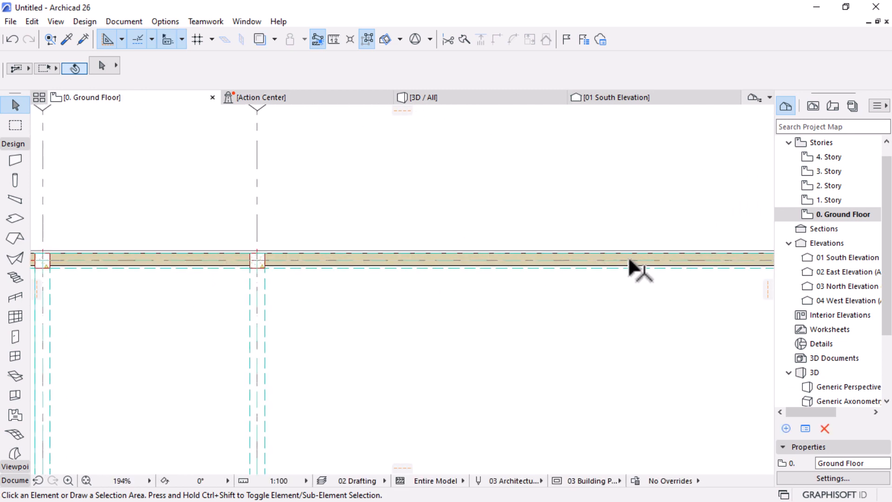
scroll(629, 260, "down", 5)
scroll(601, 281, "up", 2)
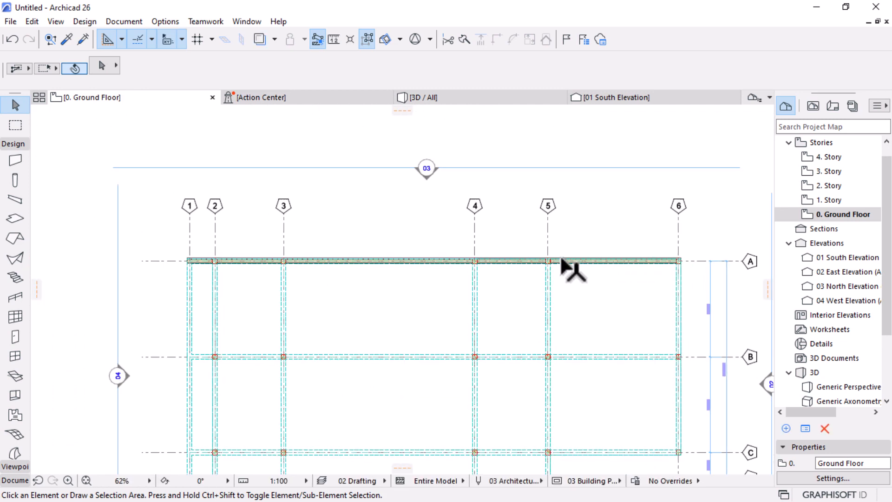
scroll(562, 263, "up", 2)
scroll(532, 253, "up", 2)
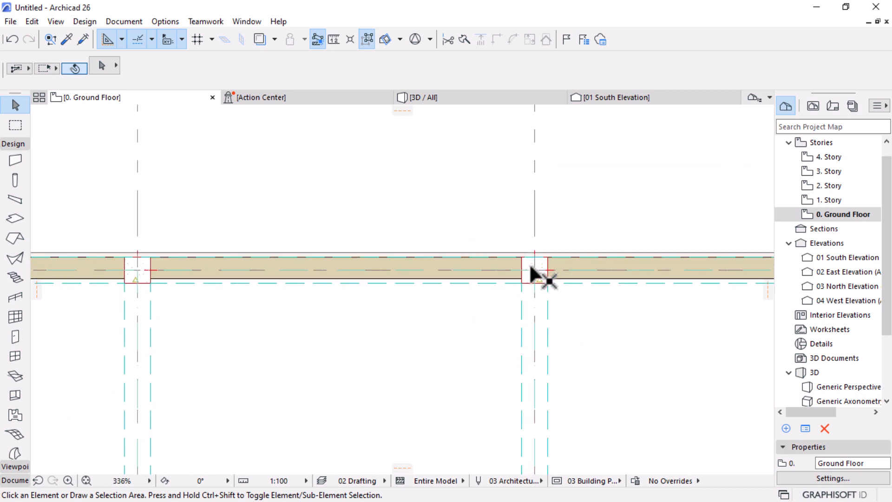
left_click(460, 41)
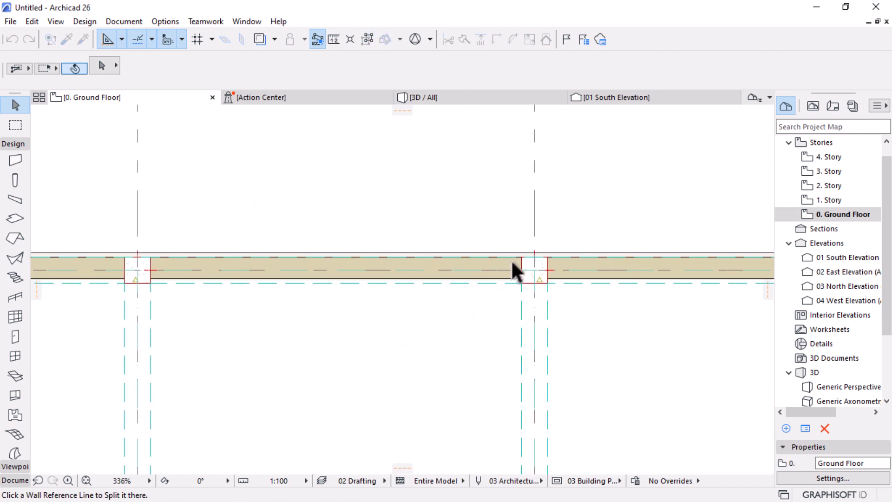
scroll(512, 268, "up", 3)
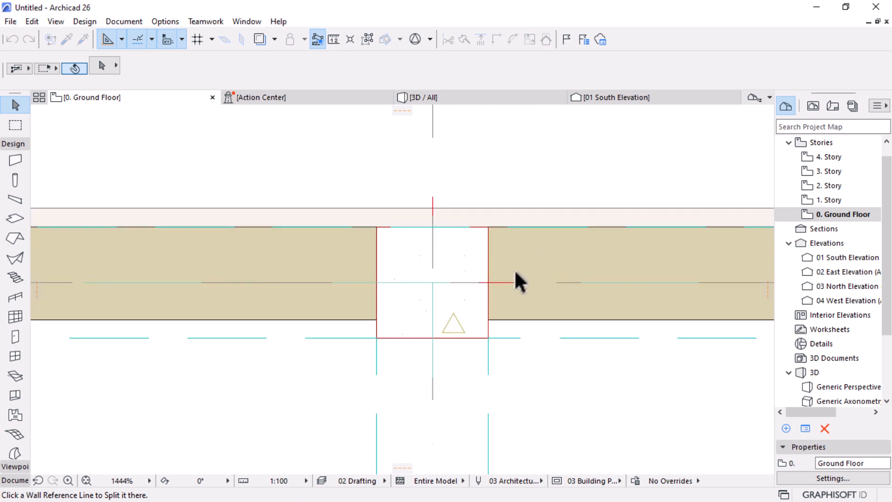
left_click(519, 319)
left_click(509, 322)
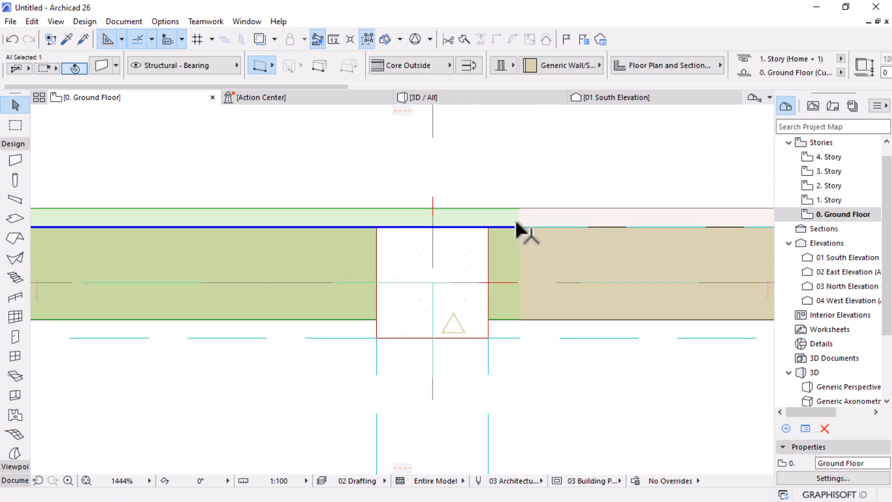
Step: Stretch the split ends of both wall segments so that they meet at the column's centre on grid line 5
left_click(518, 226)
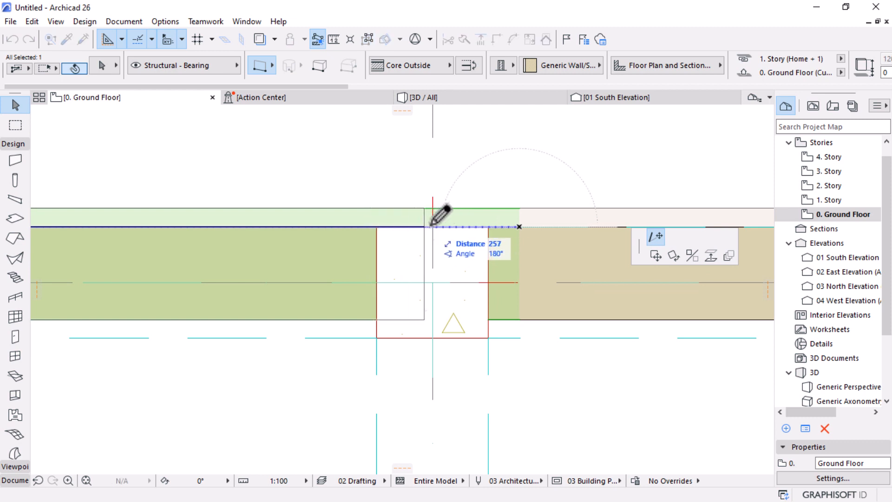
left_click(433, 226)
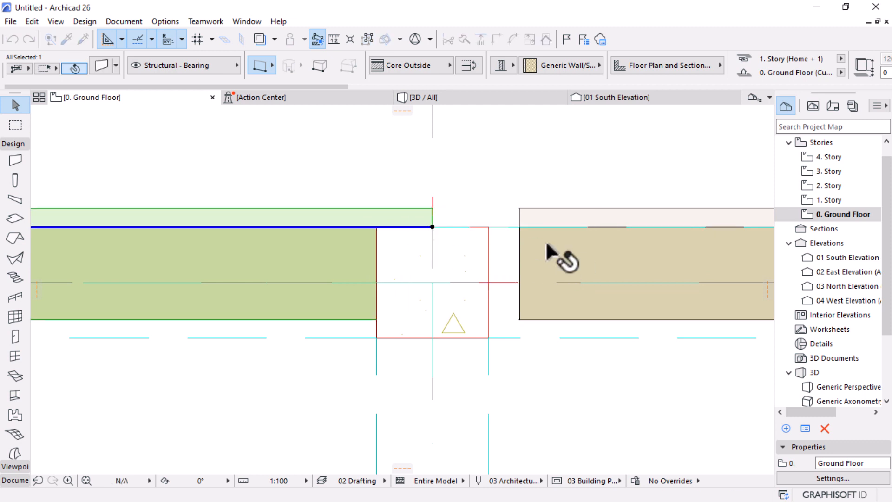
left_click(532, 229)
left_click(519, 227)
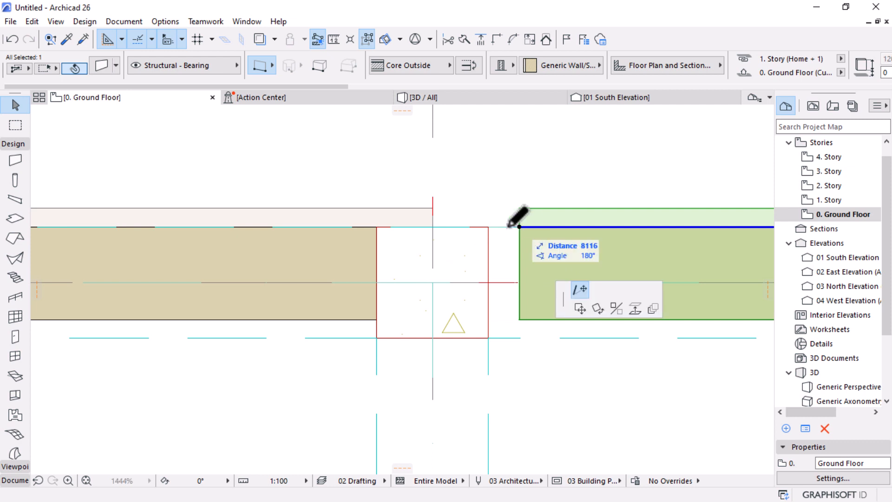
key("Escape")
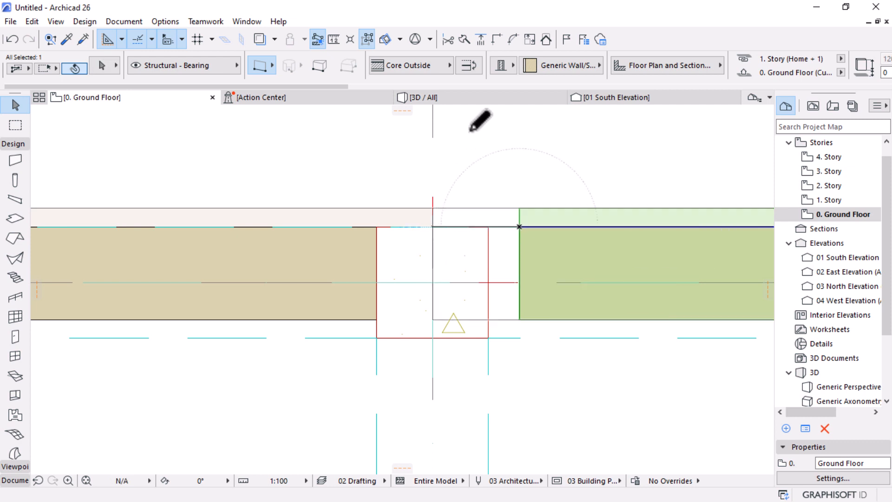
Step: In the 3D view, stretch the top of the wall segment between grids 5 and 6 above the uppermost beams and inspect it
left_click(482, 96)
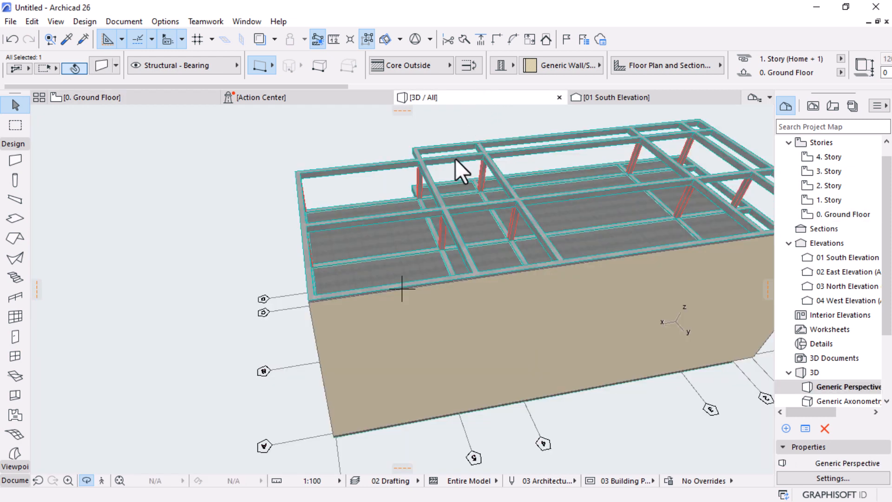
key("Escape")
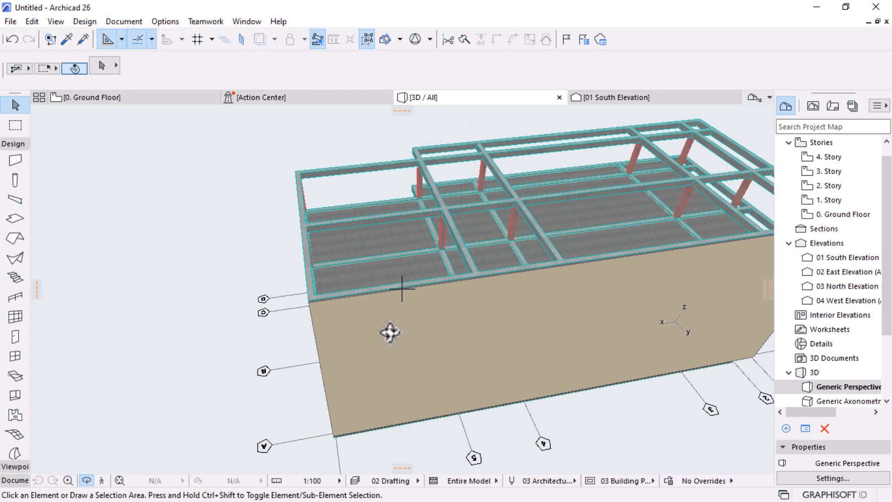
left_click(391, 324)
left_click(477, 277)
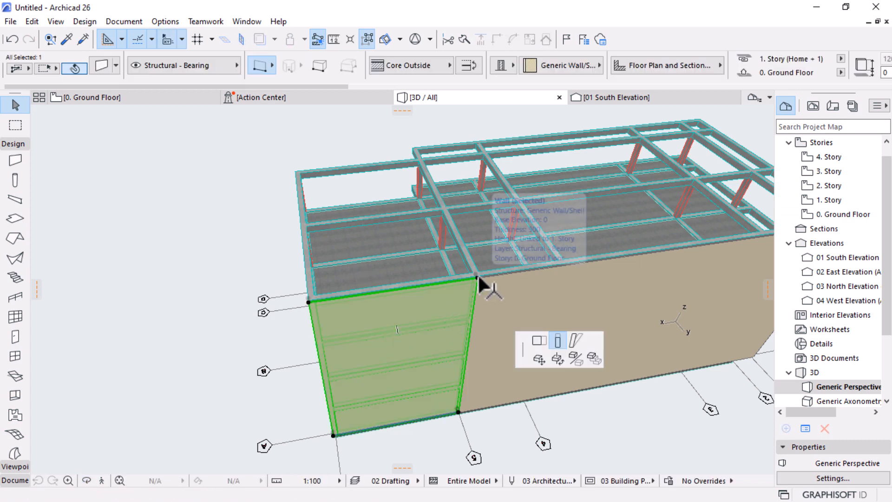
left_click(484, 224)
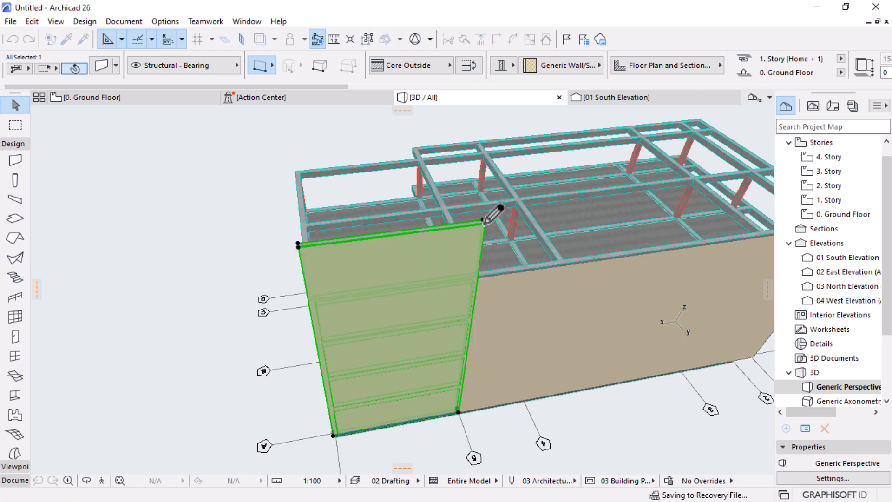
middle_click_drag(492, 211, 440, 292, "shift")
middle_click_drag(177, 270, 340, 293, "shift")
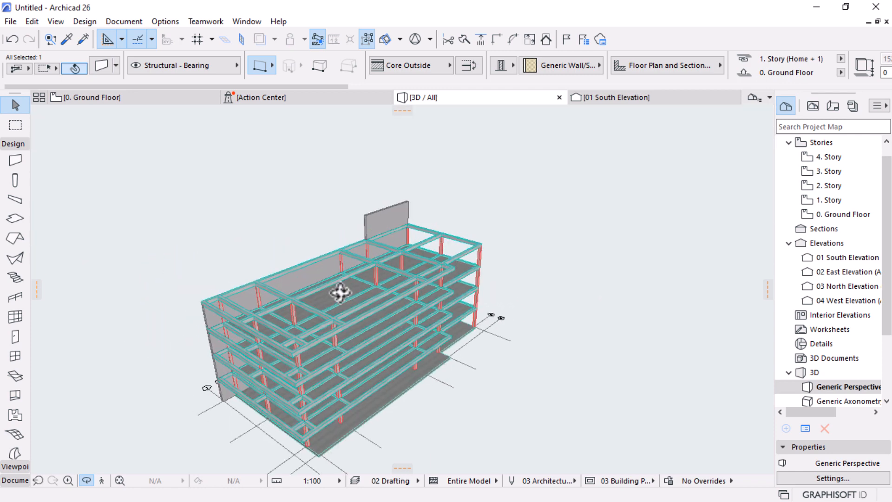
scroll(191, 325, "up", 5)
key("Escape")
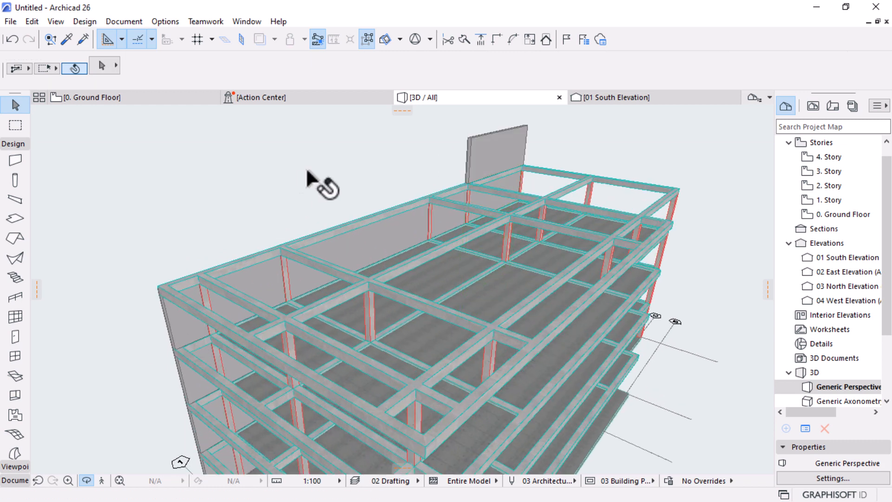
Step: Set the top offset of the longer wall segment between grids 1 and 5 to 0 from its 1. Story top link
left_click(324, 240)
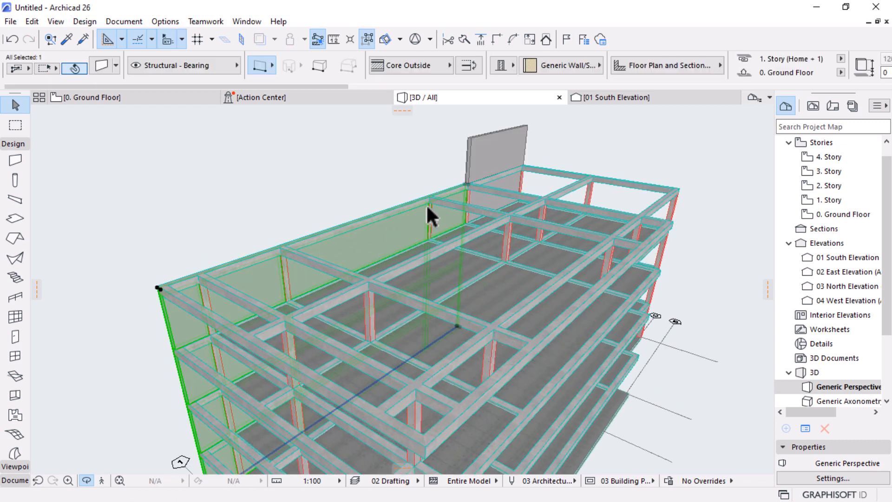
scroll(553, 58, "down", 1)
scroll(553, 59, "down", 2)
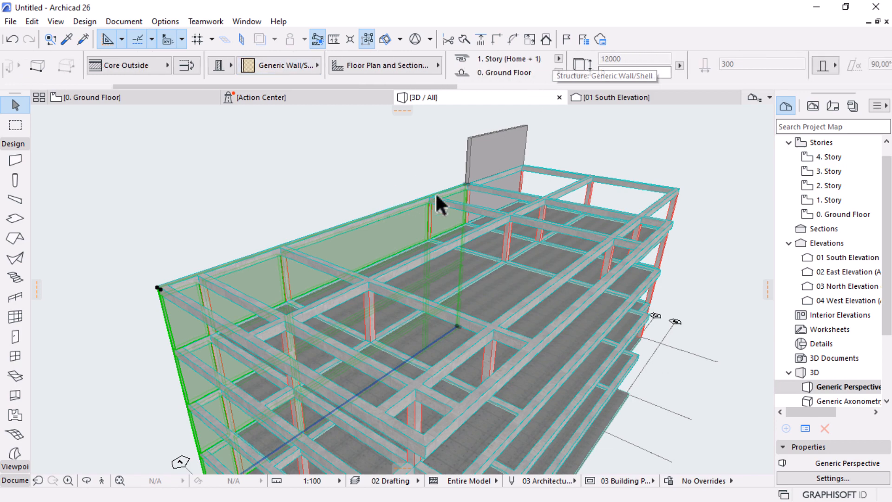
scroll(181, 63, "up", 6)
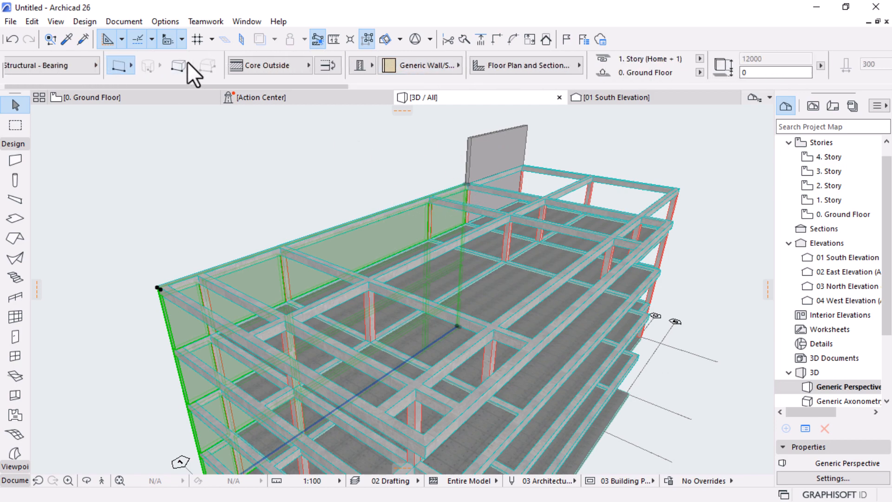
key("ctrl+t")
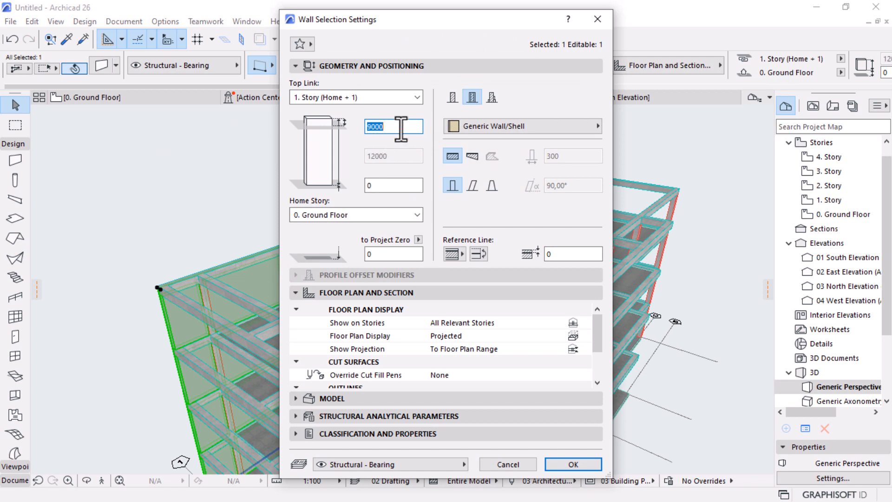
key("Return")
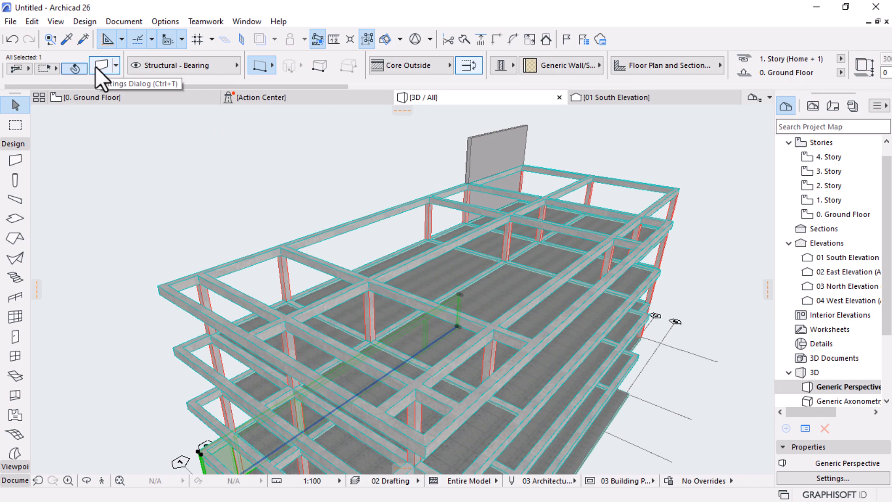
Step: Link the longer wall segment's top to 3. Story (Home + 3) and enter a new top offset
key("ctrl+t")
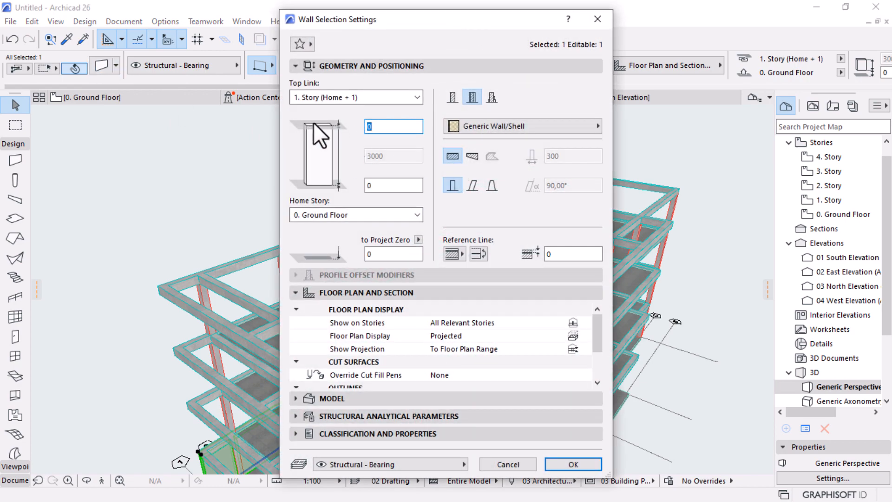
left_click(322, 96)
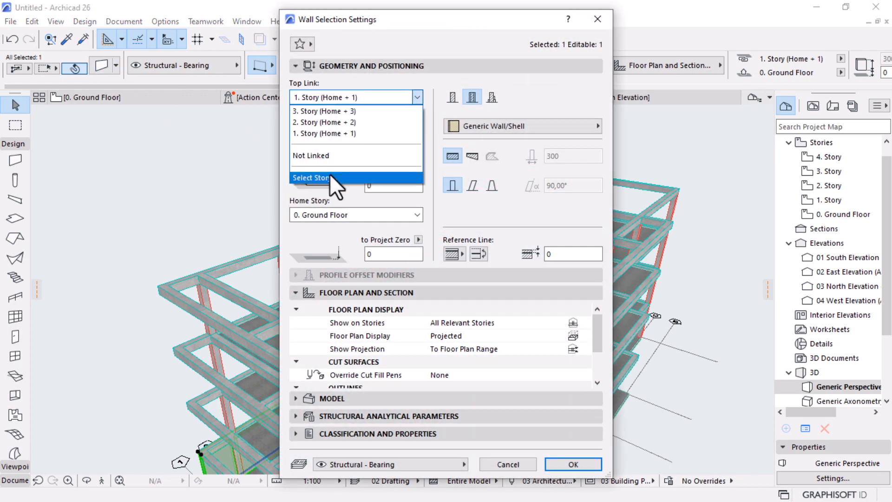
left_click(317, 110)
left_click_drag(398, 130, 368, 134)
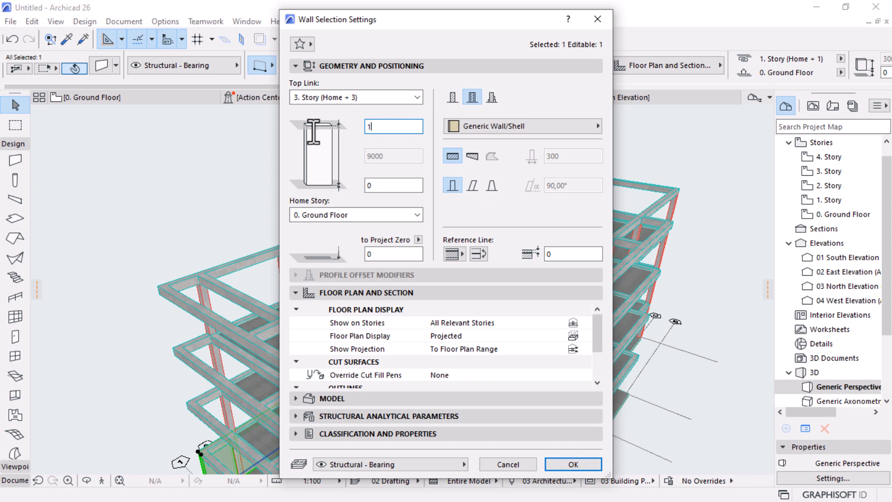
key("Return")
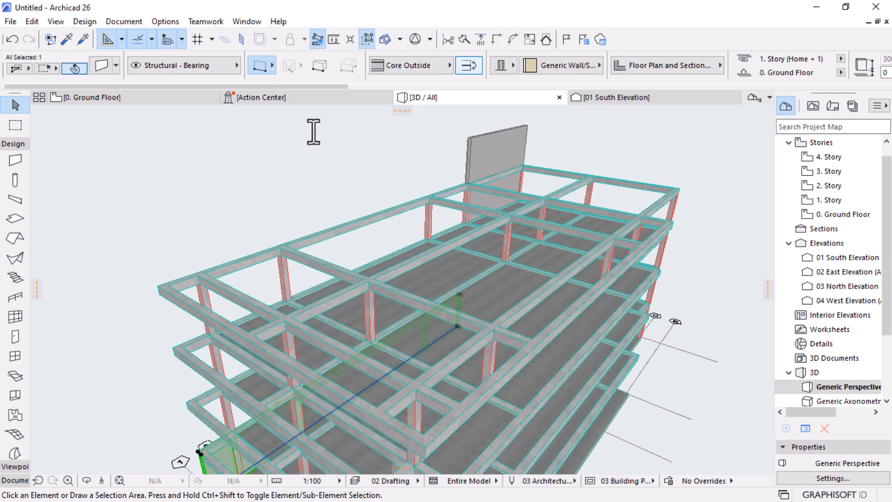
Step: Link the top of the selected long rear wall to 4. Story (Home + 4), with a 1000 mm top offset
scroll(580, 168, "down", 2)
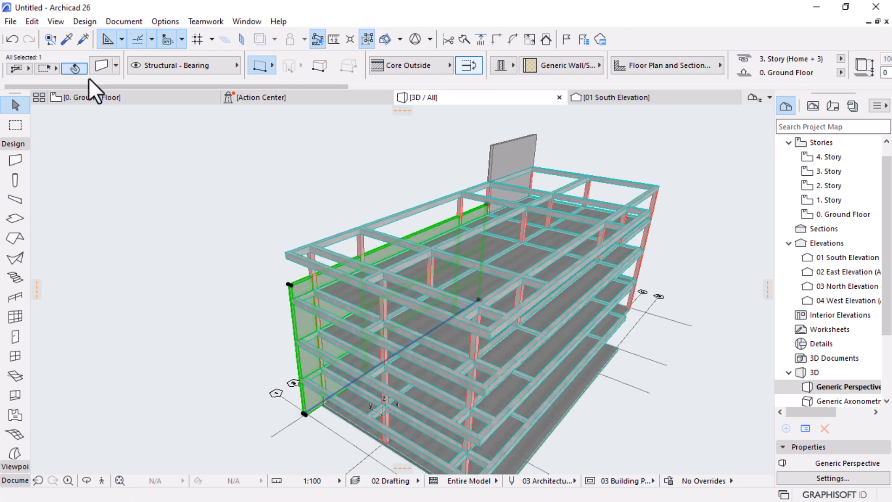
key("ctrl+t")
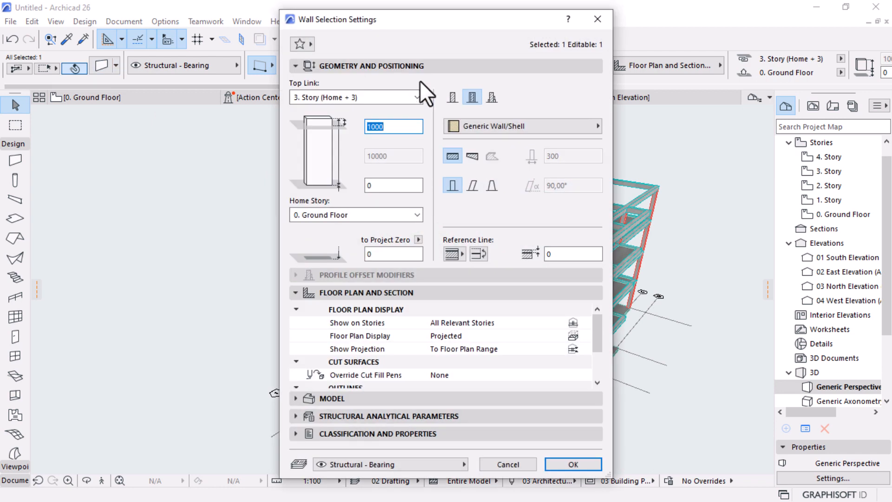
left_click(407, 92)
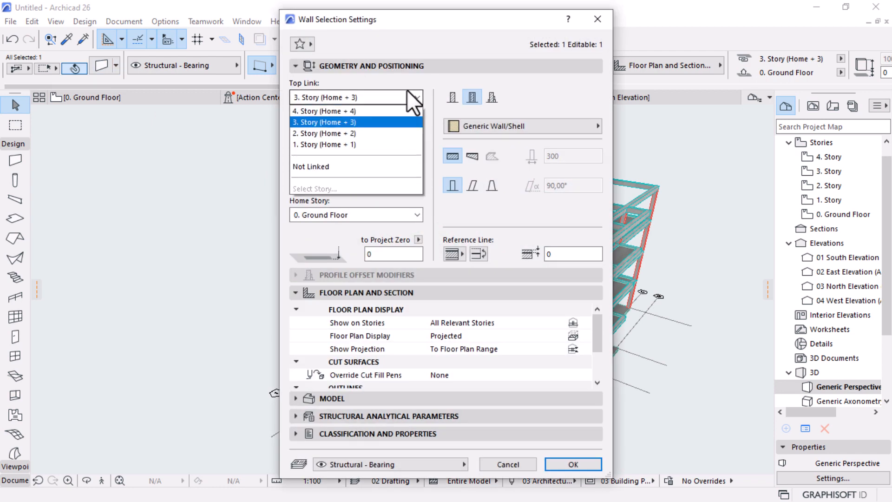
left_click(317, 112)
left_click(398, 130)
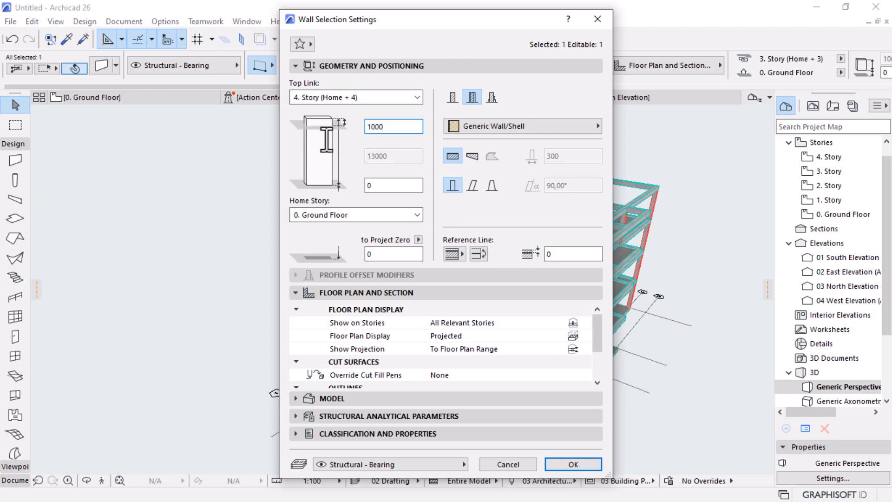
key("Return")
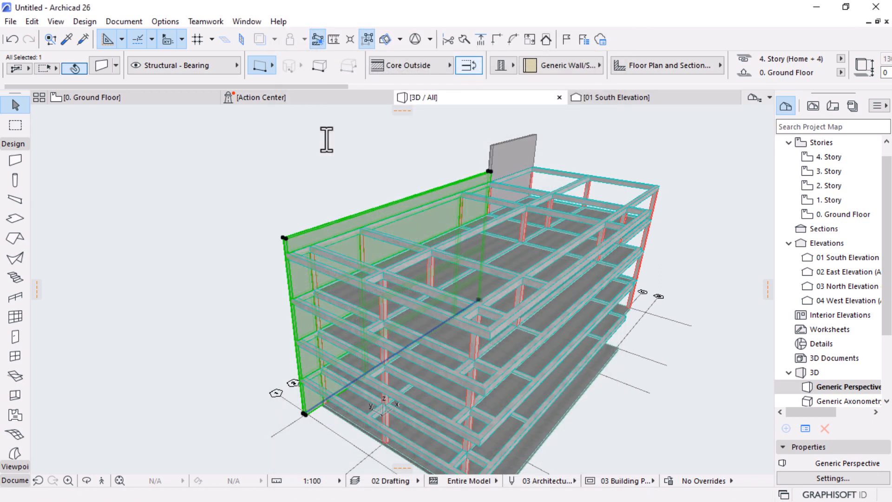
left_click(717, 373)
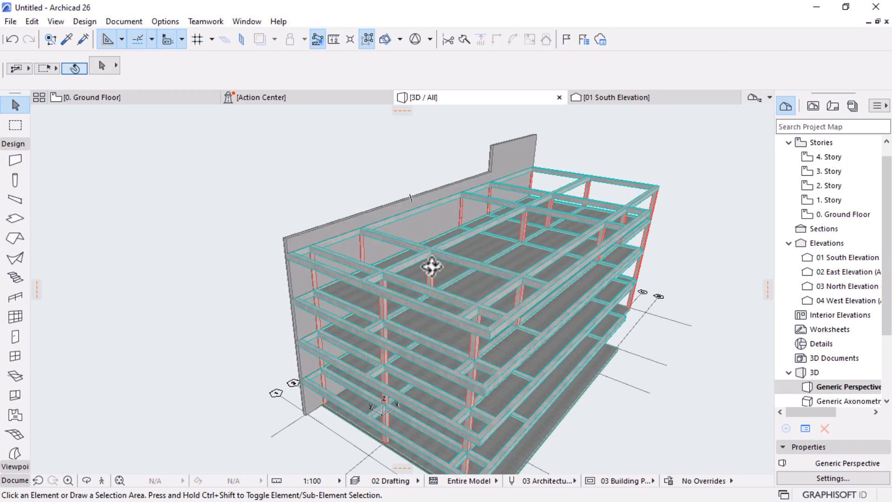
Step: Copy the concrete floor slab from 3. Story to the same position on 4. Story
left_click_drag(431, 266, 512, 266)
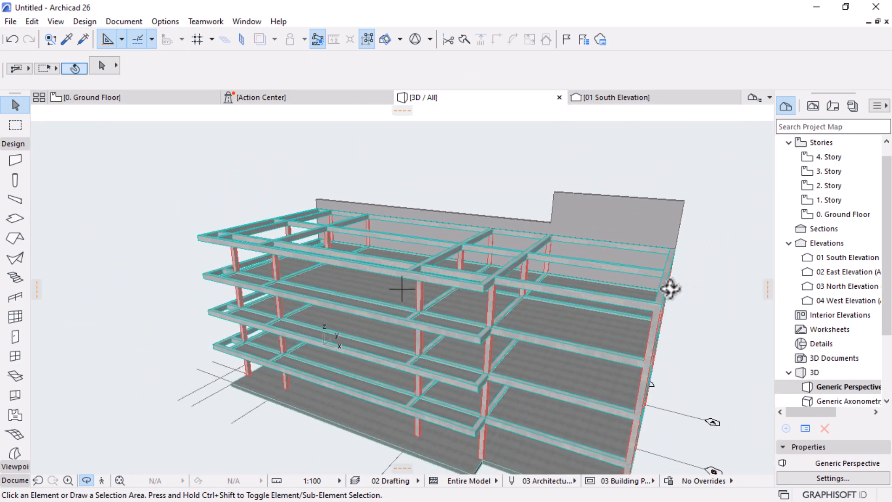
double_click(822, 170)
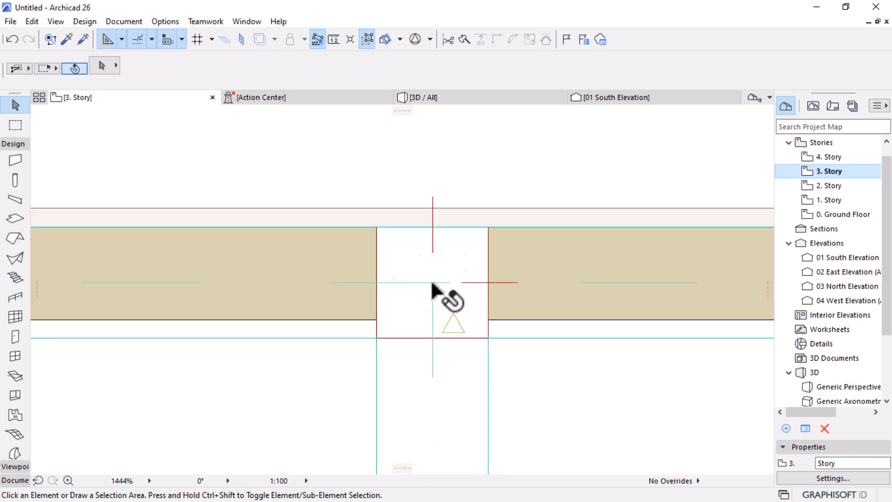
scroll(493, 318, "down", 10)
left_click(478, 308)
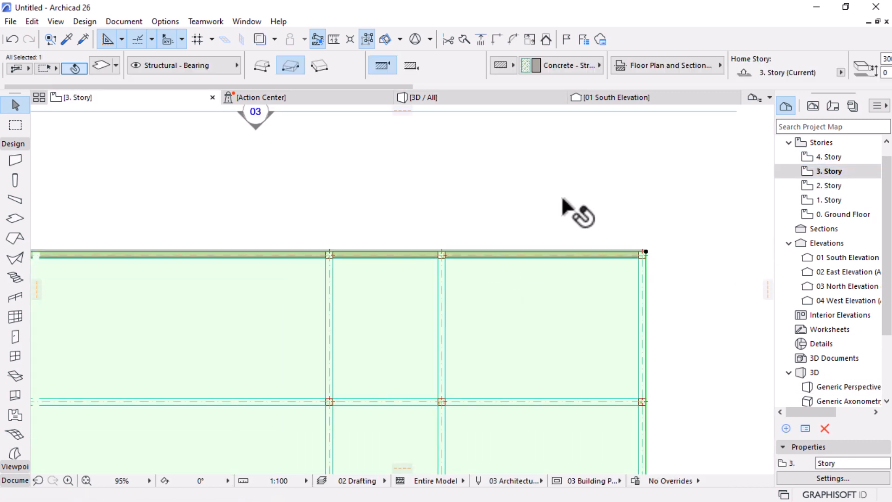
scroll(563, 199, "down", 5)
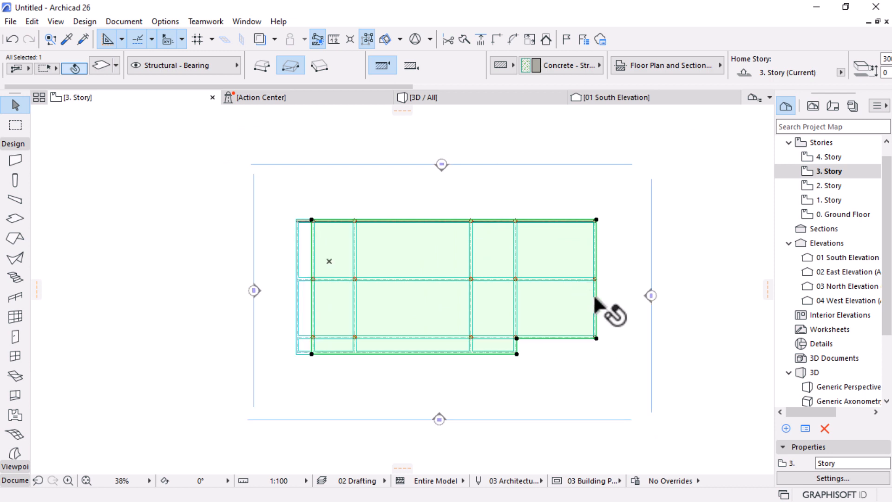
double_click(832, 157)
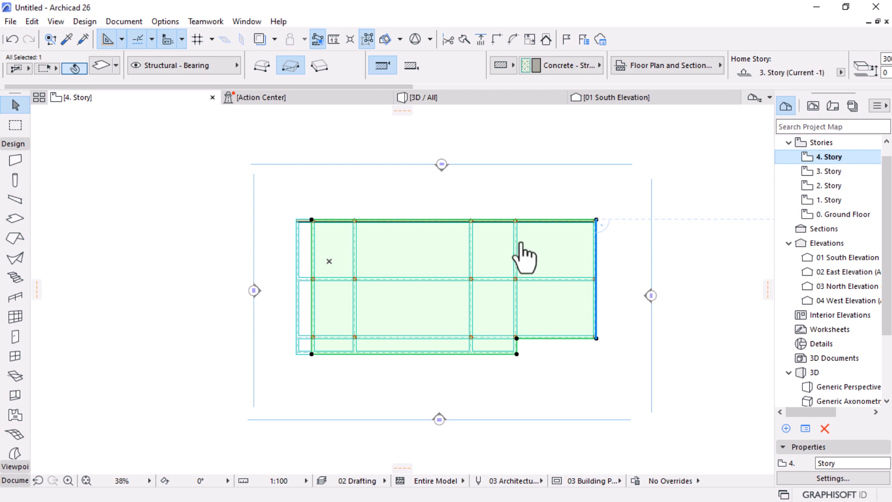
left_click(521, 243)
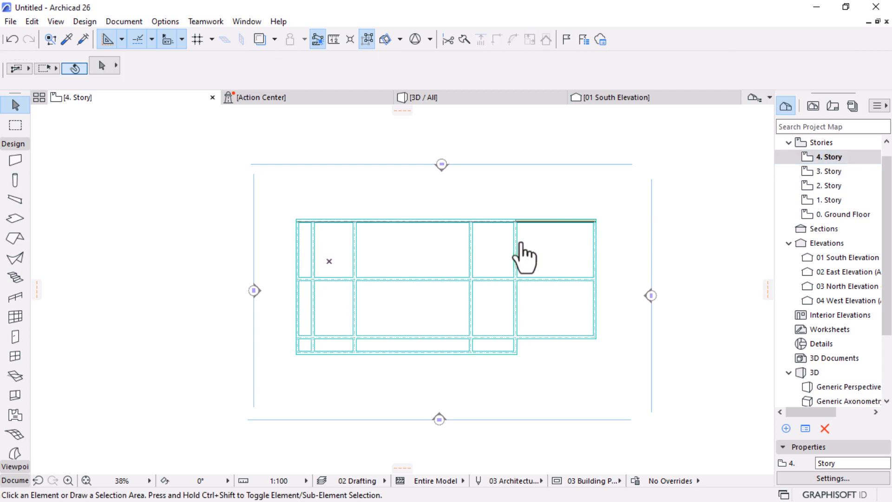
key("ctrl+v")
left_click(687, 254)
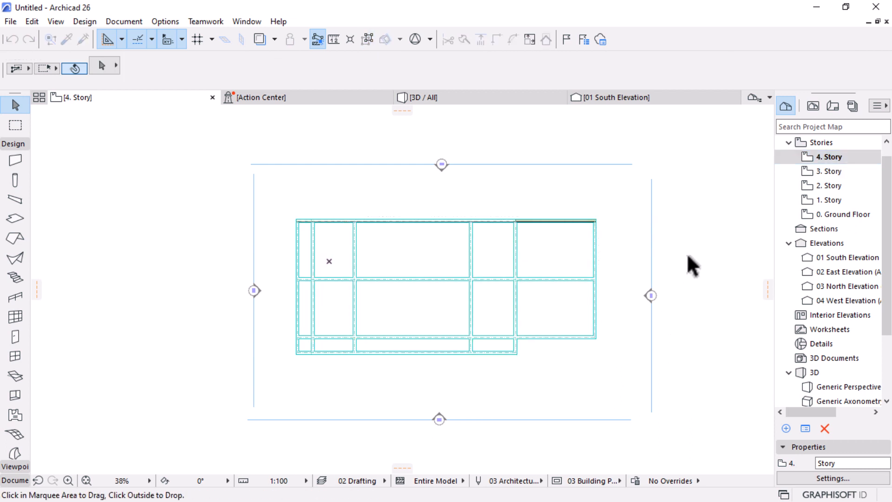
Step: Offset the 4. Story slab's east edge and its short lower edge to the west face of the beam at the stepped corner
left_click(424, 238)
scroll(581, 321, "up", 2)
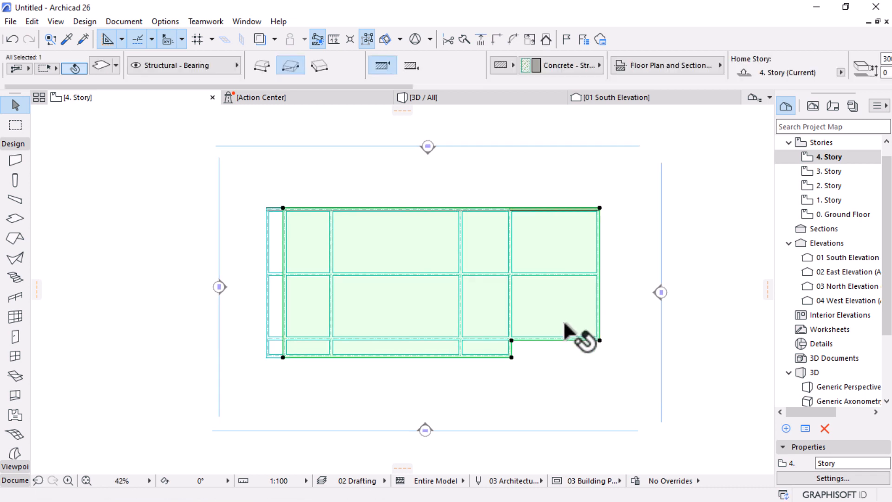
left_click(608, 239)
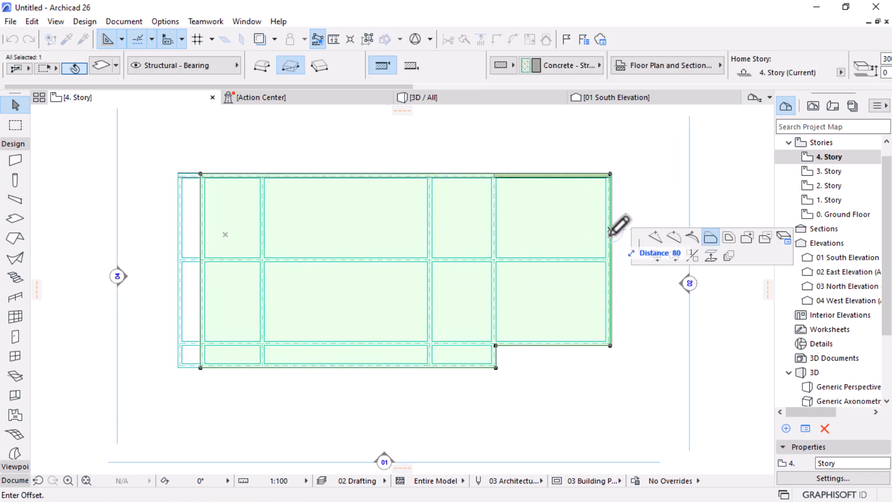
scroll(502, 358, "up", 3)
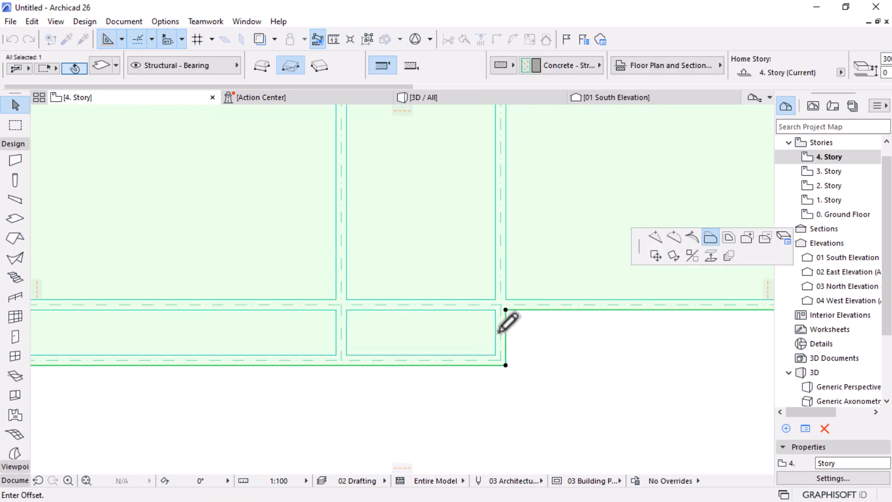
left_click(504, 316)
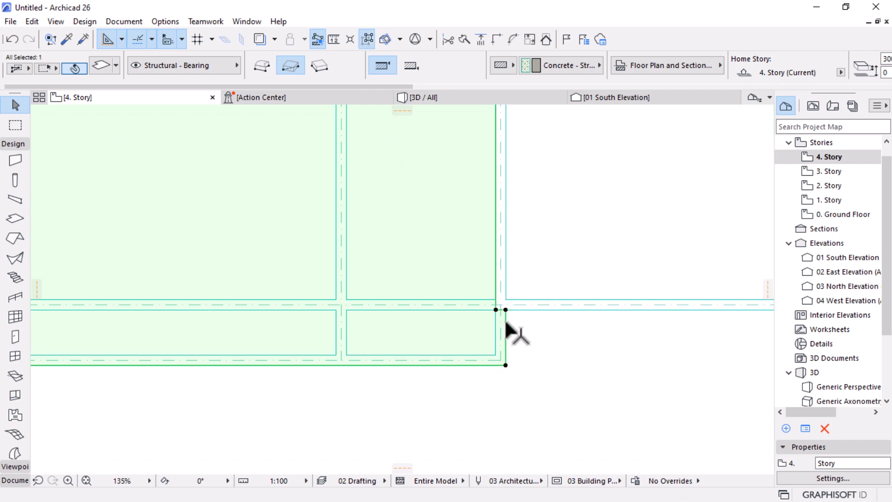
left_click(506, 326)
left_click(495, 316)
scroll(460, 367, "down", 5)
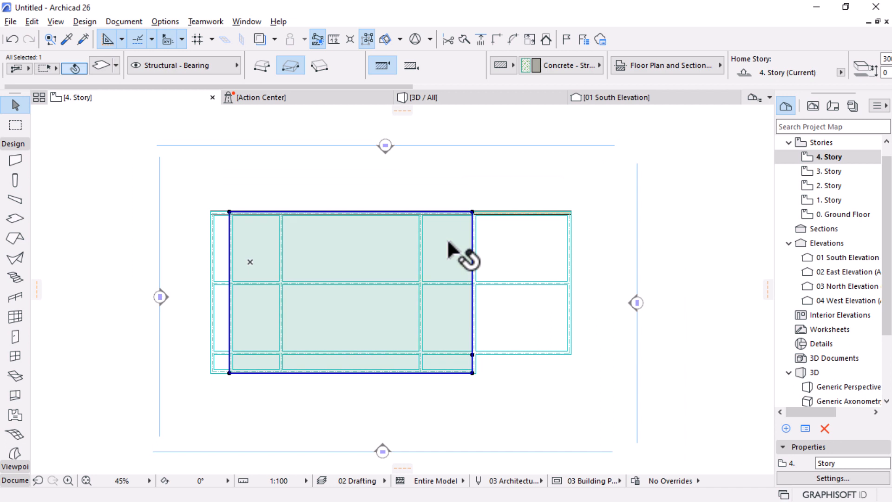
Step: Draw a rectangular slab about 8200 mm wide over the east bay of 4. Story, using the existing slab's settings
left_click(447, 241, "alt")
scroll(554, 325, "up", 1)
scroll(554, 325, "up", 5)
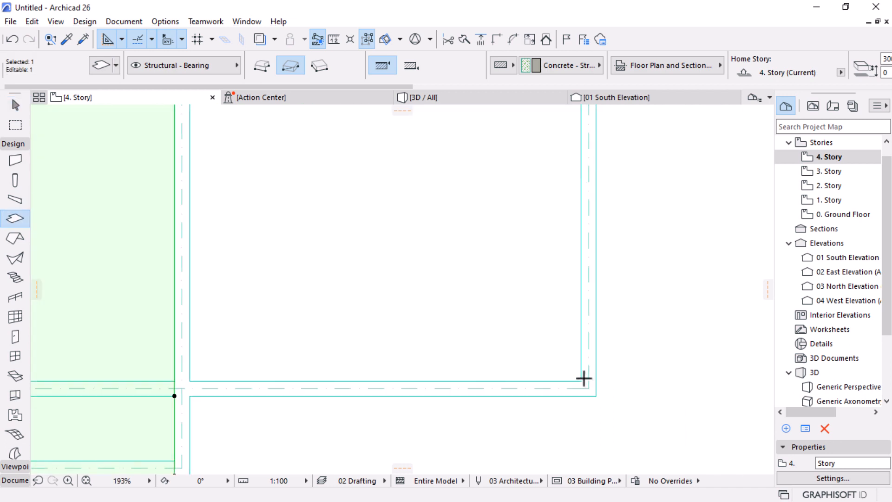
key("Escape")
left_click(596, 396)
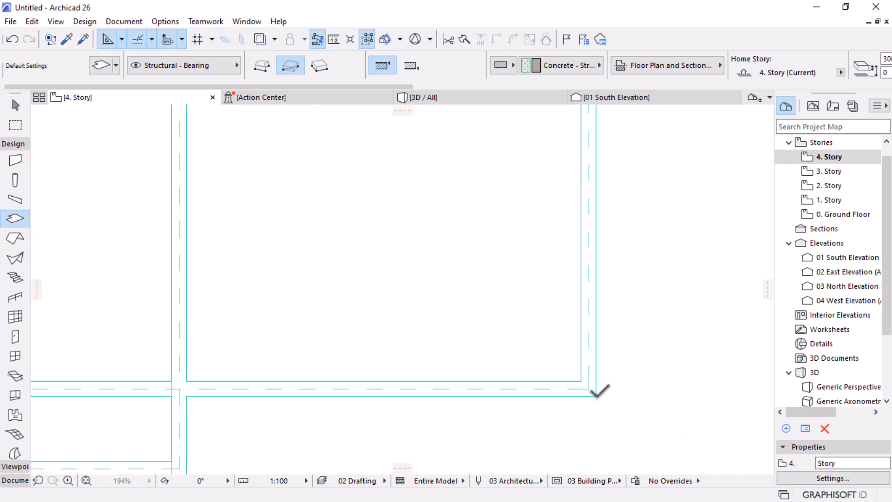
scroll(557, 389, "down", 4)
scroll(462, 223, "up", 3)
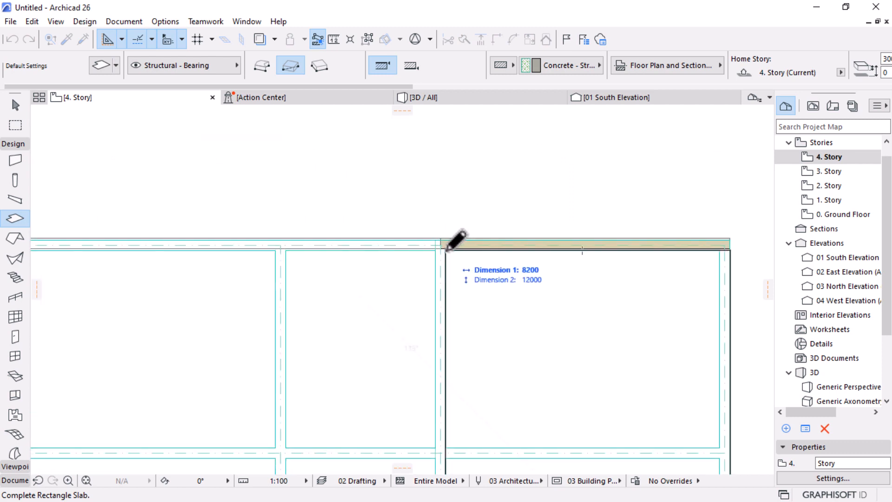
left_click(450, 242)
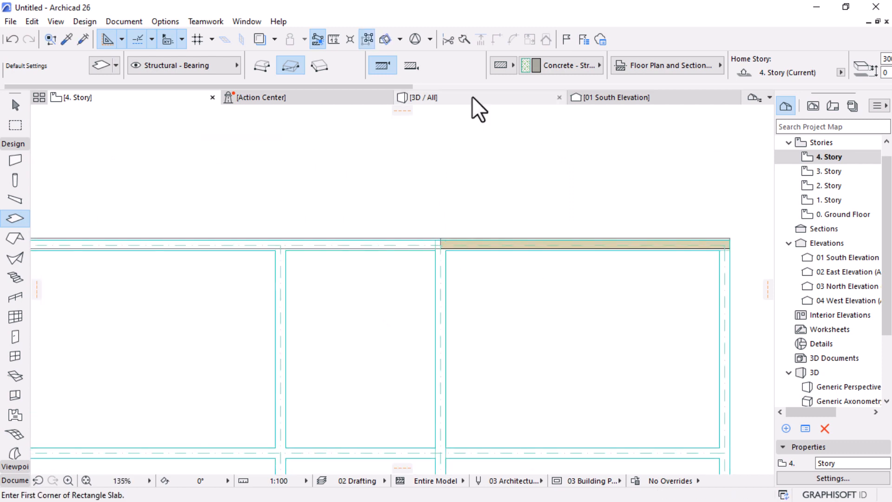
Step: Move both 4. Story slabs vertically upward in 3D by their own thickness, from a bottom corner to the top corner
left_click(472, 96)
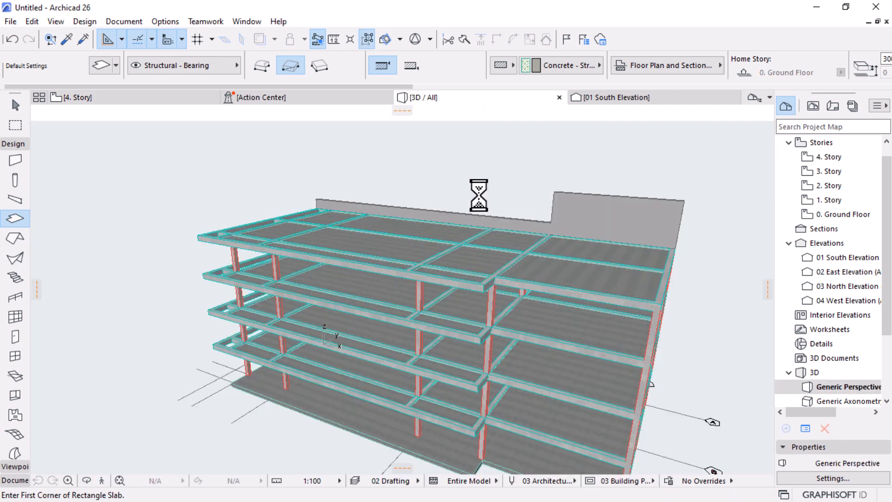
scroll(469, 230, "down", 3)
key("Escape")
left_click(531, 245)
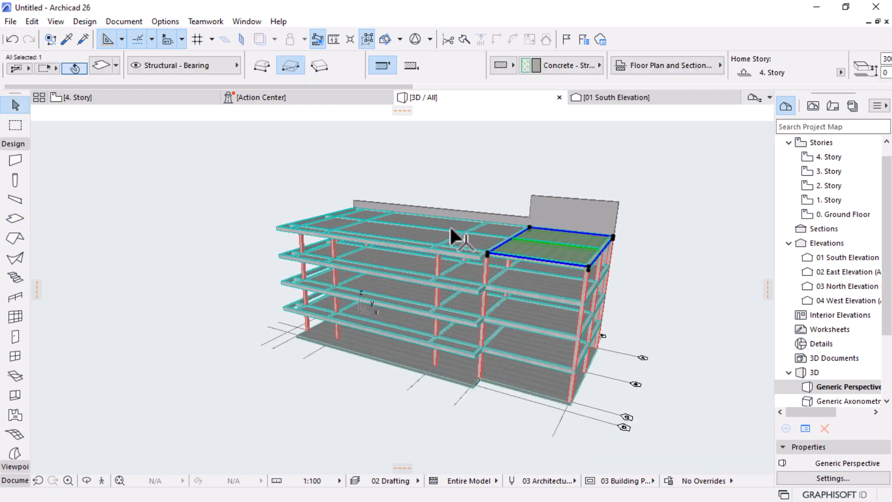
scroll(479, 232, "up", 6)
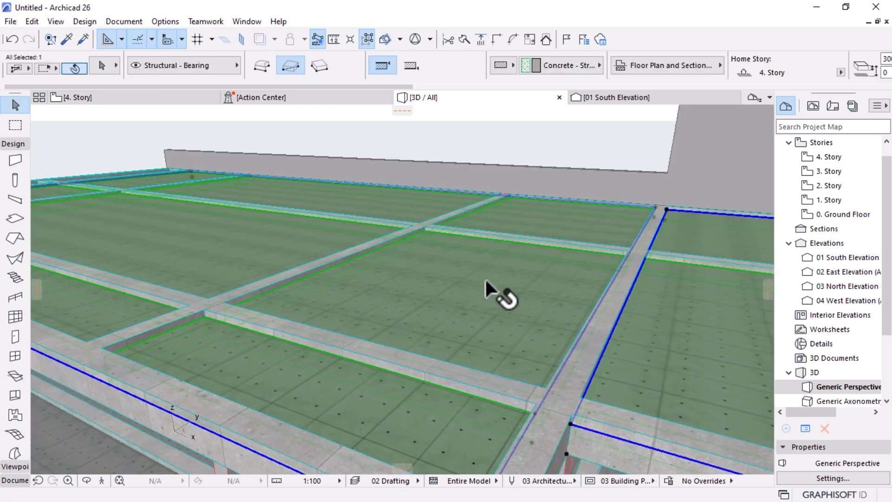
scroll(428, 72, "down", 5)
scroll(442, 257, "down", 1)
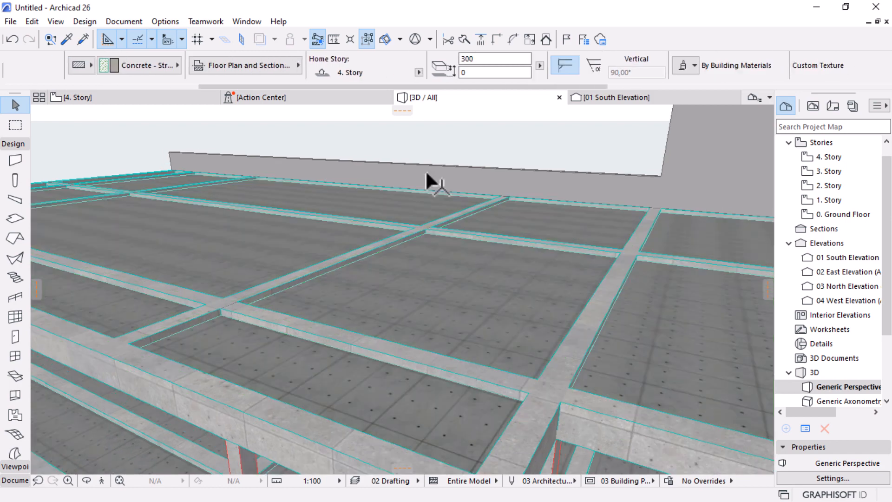
scroll(506, 191, "down", 3)
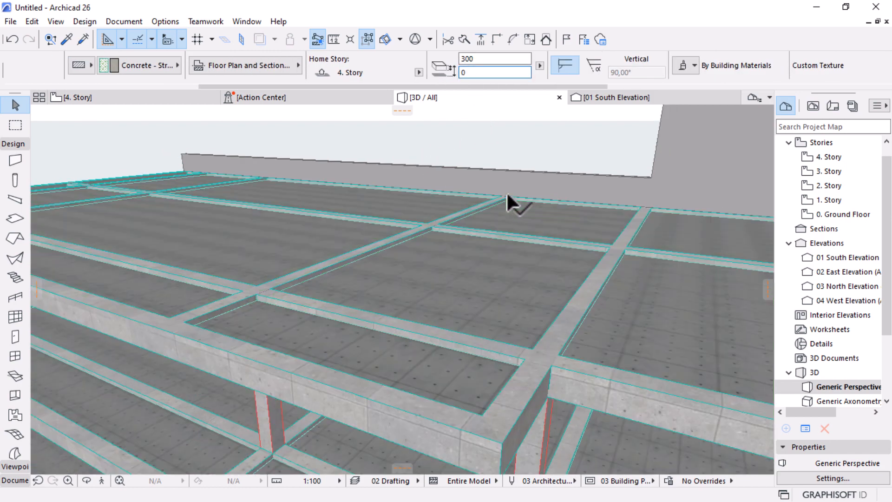
key("ctrl+d")
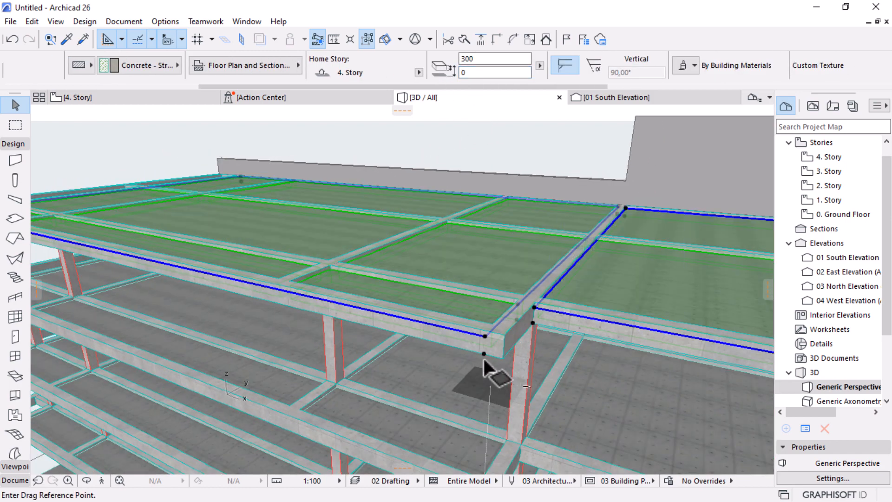
left_click(484, 353)
left_click(485, 336)
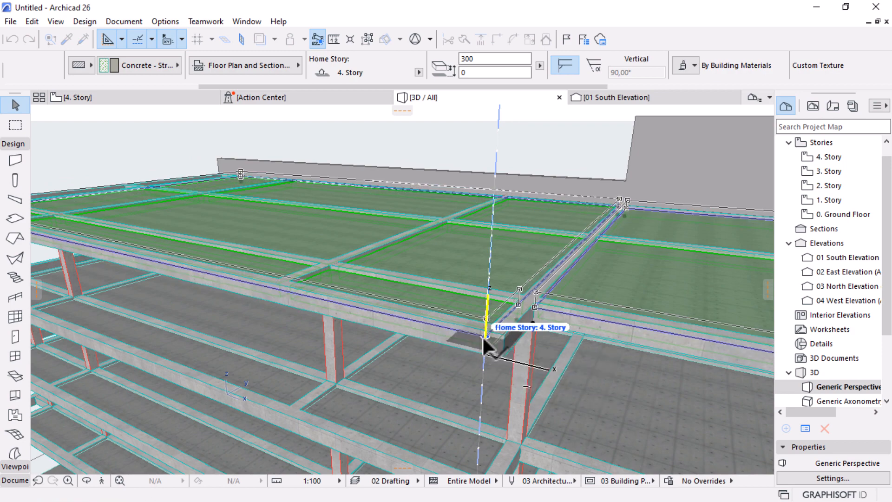
key("Escape")
Step: Draw a wall on 4. Story along the beam between main roof and east bay, using the rear wall's settings, between the cross beams' inner faces
scroll(510, 285, "down", 3)
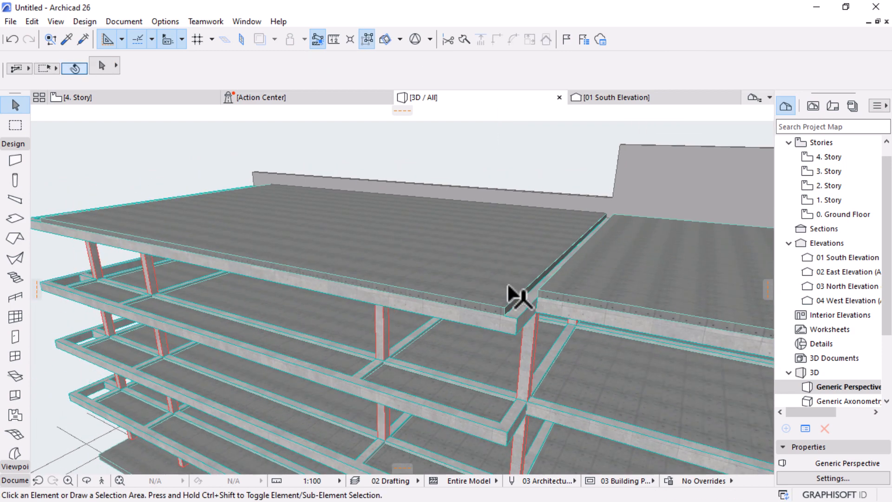
middle_click_drag(488, 286, 517, 334)
scroll(452, 246, "down", 1)
scroll(440, 141, "up", 2)
middle_click_drag(489, 283, 419, 278, "shift")
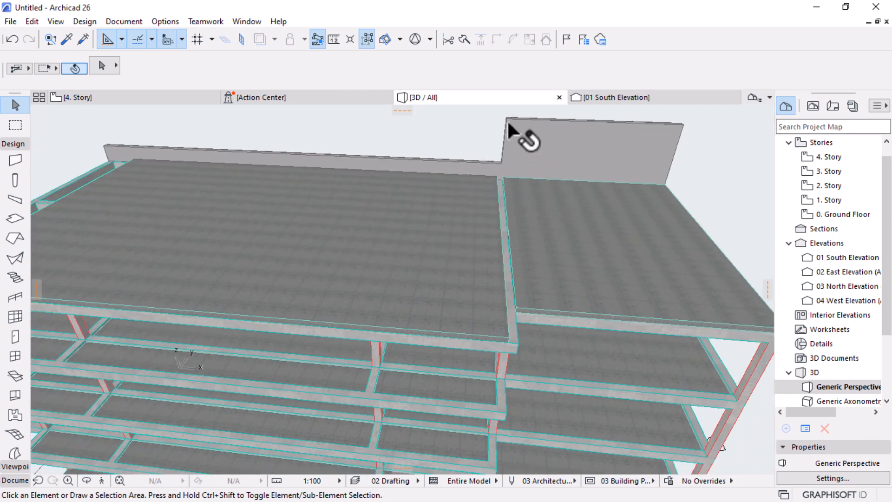
left_click(522, 139)
key("Escape")
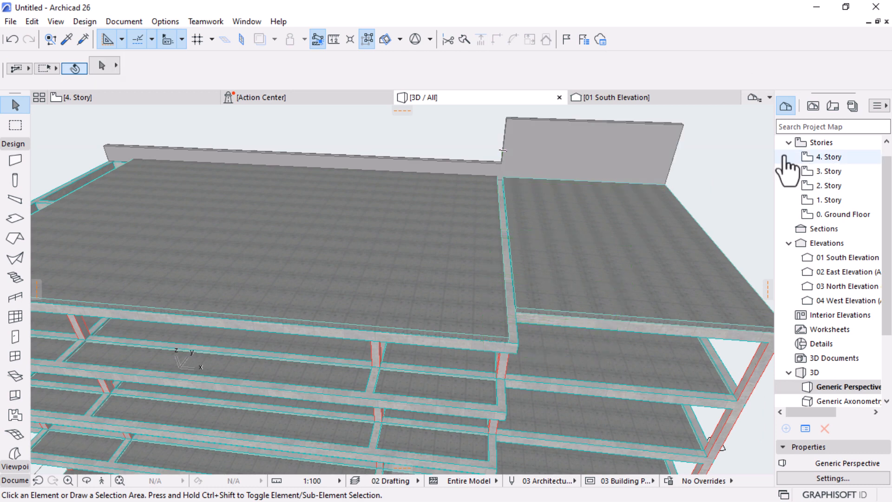
left_click(502, 150, "alt")
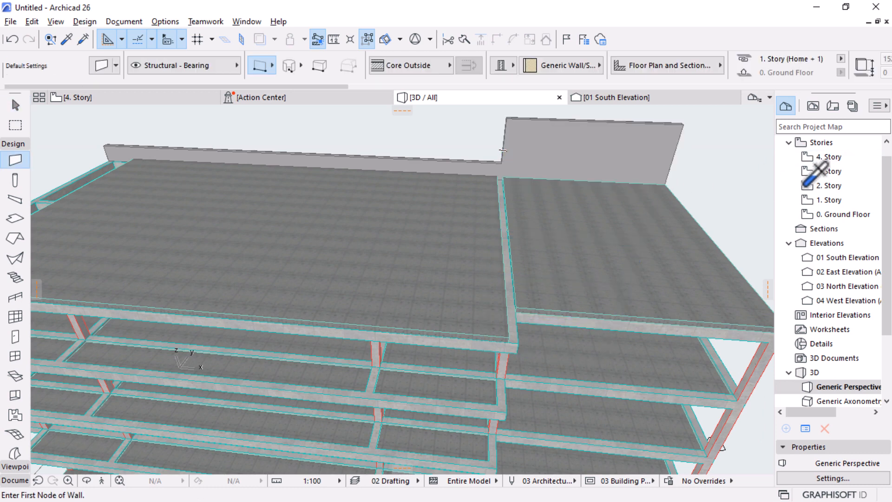
double_click(825, 157)
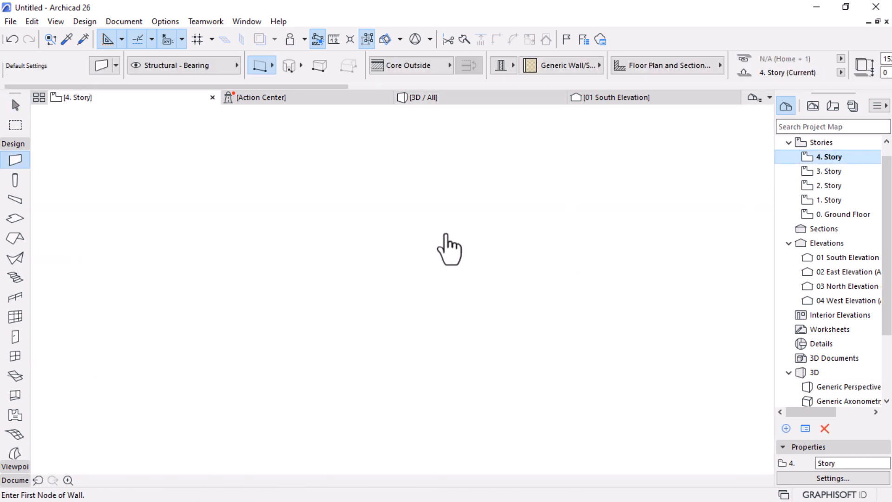
scroll(444, 230, "up", 5)
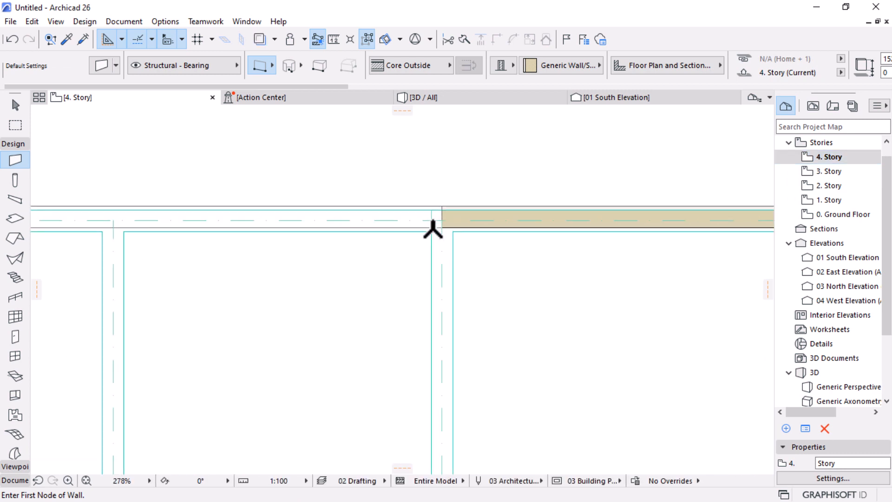
left_click(431, 227)
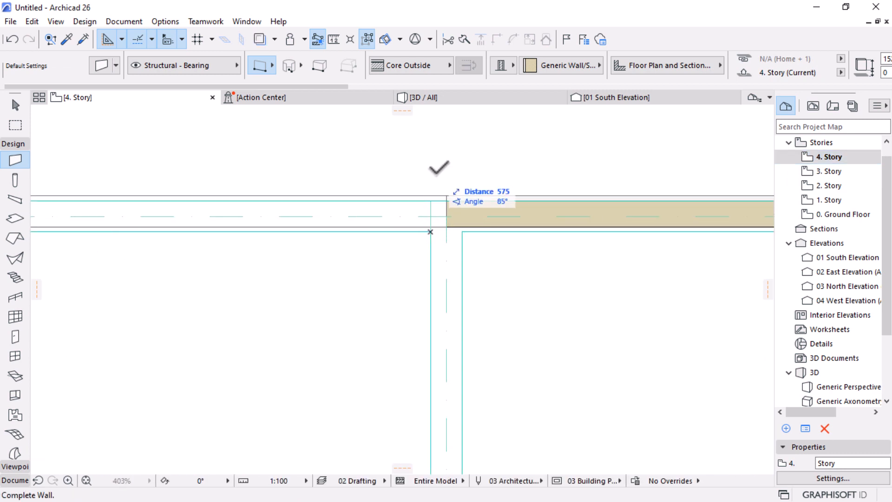
scroll(442, 173, "down", 5)
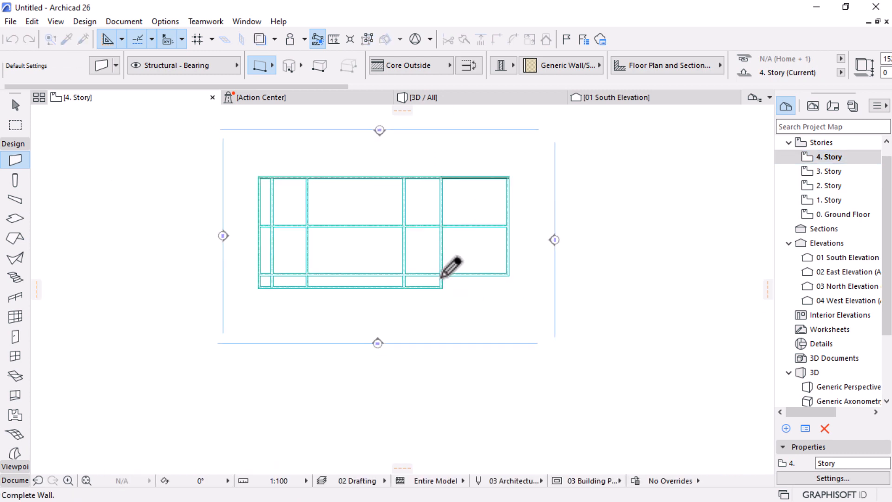
scroll(440, 274, "up", 5)
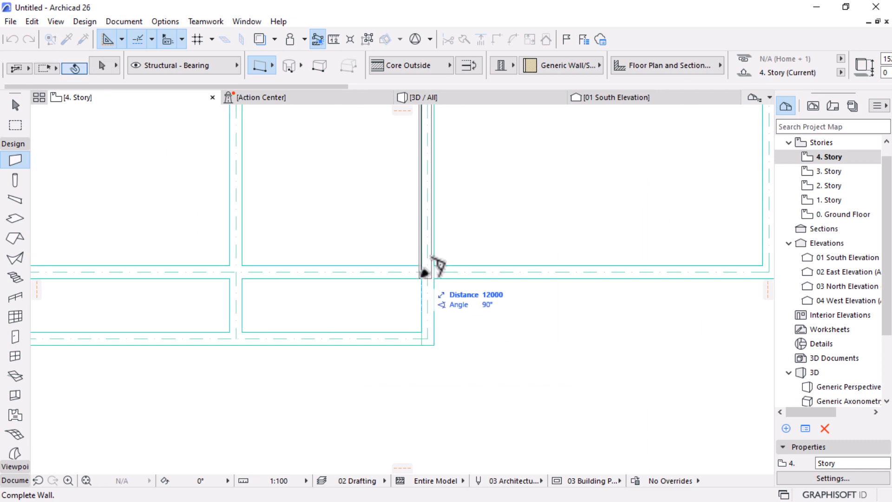
left_click(424, 265)
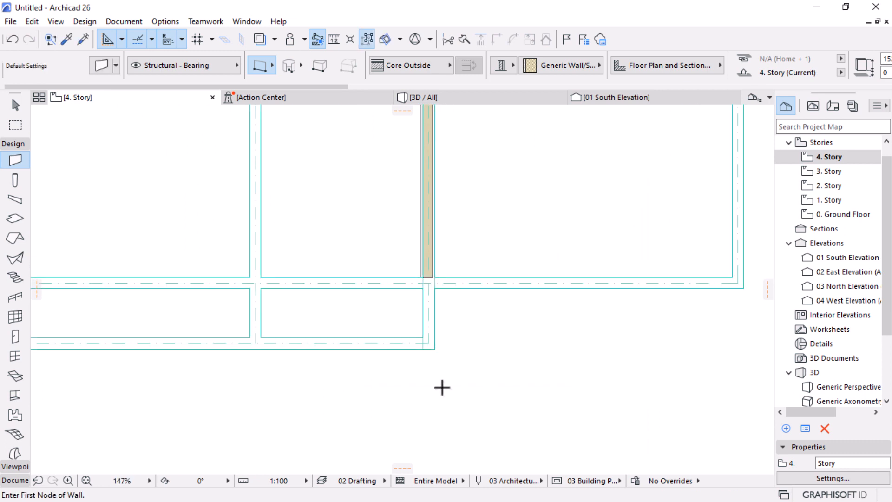
Step: Intersect the rear wall with the beam beneath the new wall at their shared corner
scroll(422, 239, "down", 5)
scroll(472, 334, "up", 10)
key("Escape")
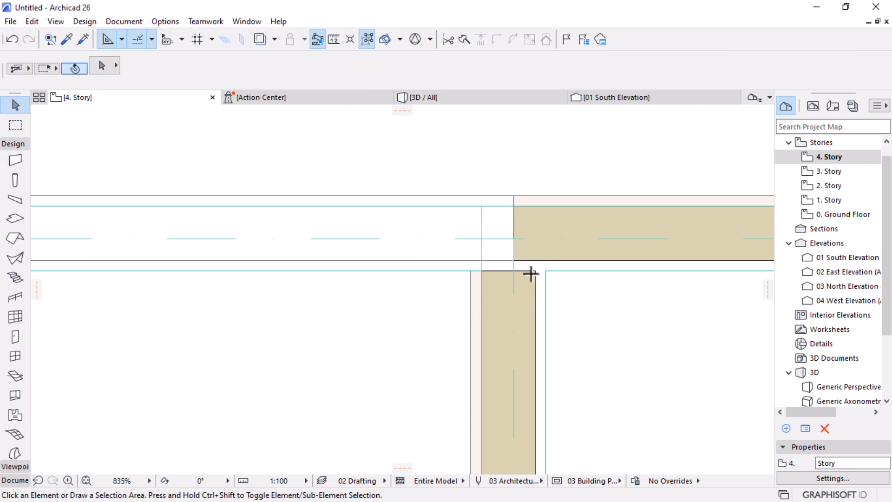
left_click(531, 277)
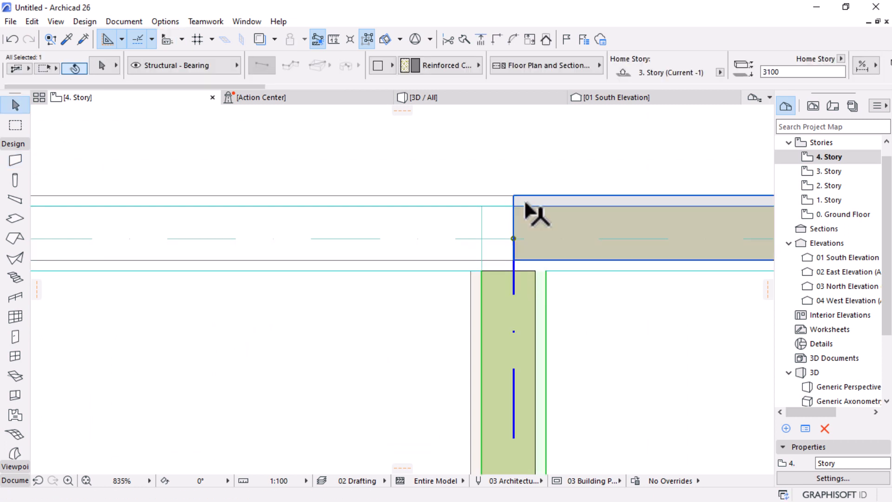
left_click(524, 199, "shift")
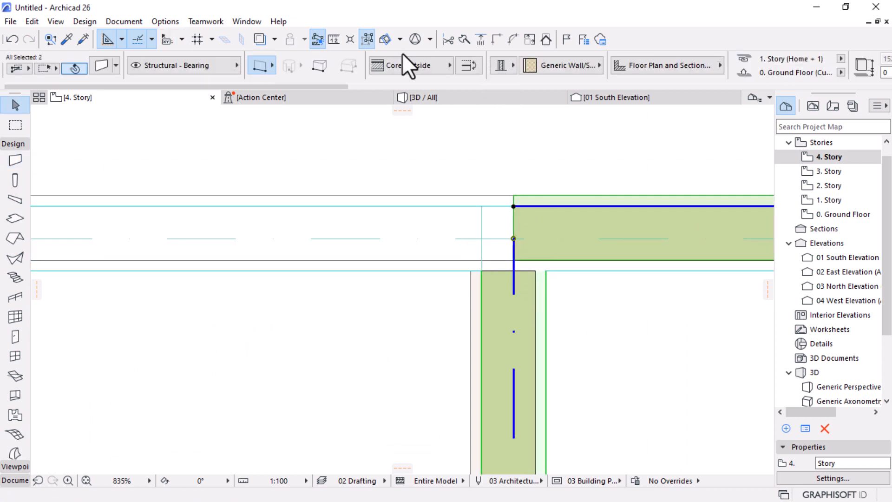
left_click(498, 40)
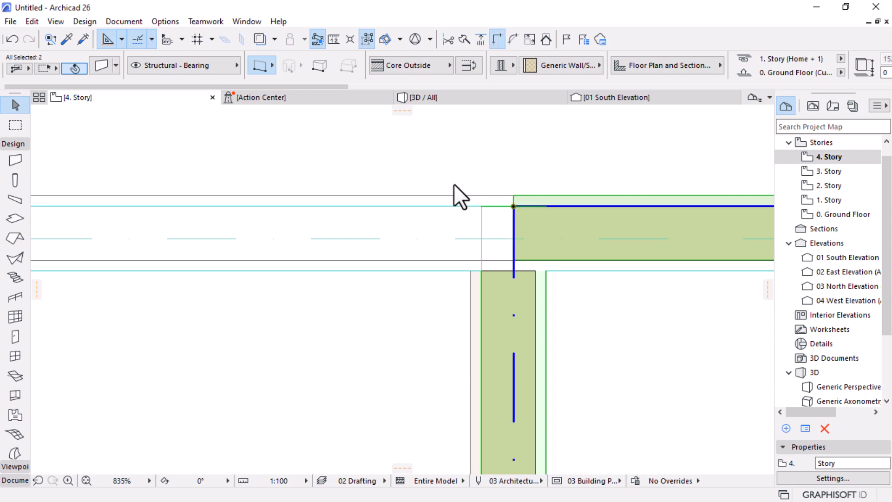
Step: Lower the new 4. Story wall's top edge in 3D to the top level of the adjoining raised rear wall
left_click(436, 96)
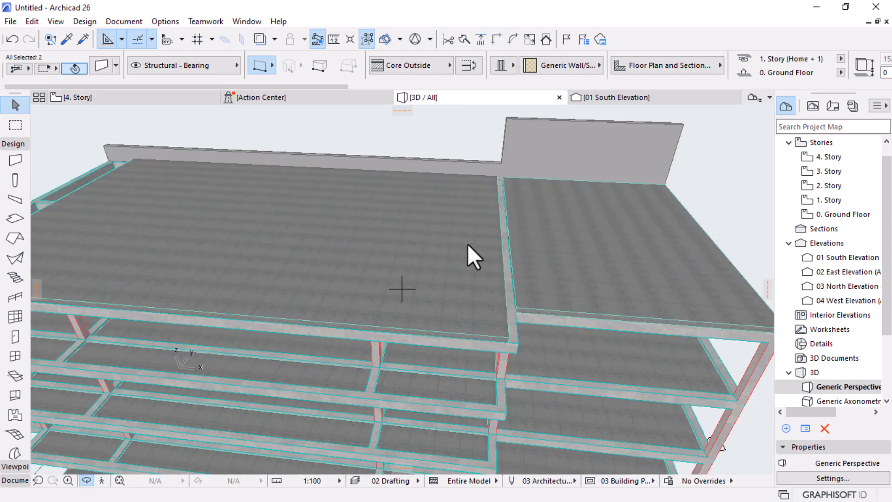
key("Escape")
scroll(434, 312, "down", 6)
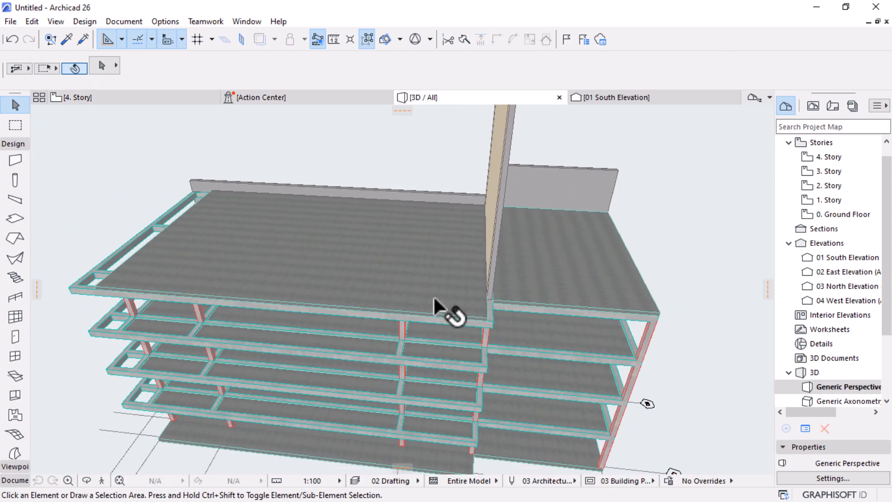
middle_click_drag(610, 317, 518, 224, "shift")
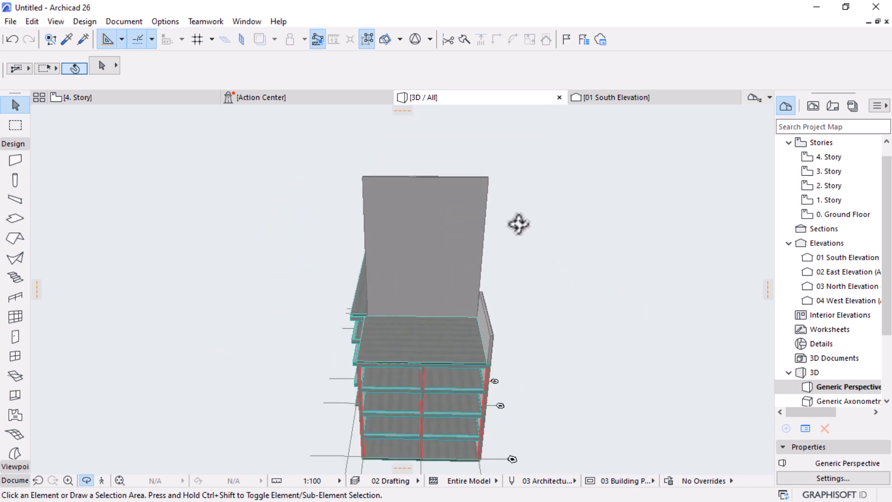
left_click(488, 179)
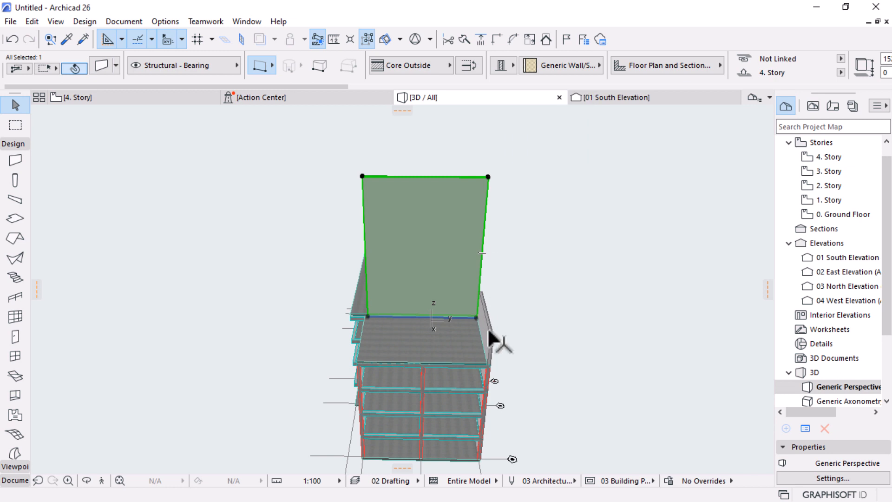
left_click(487, 176)
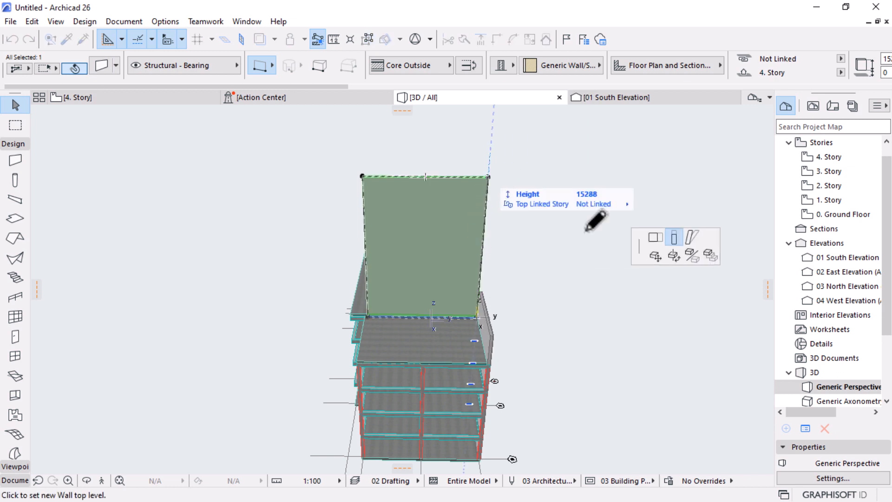
left_click(492, 338)
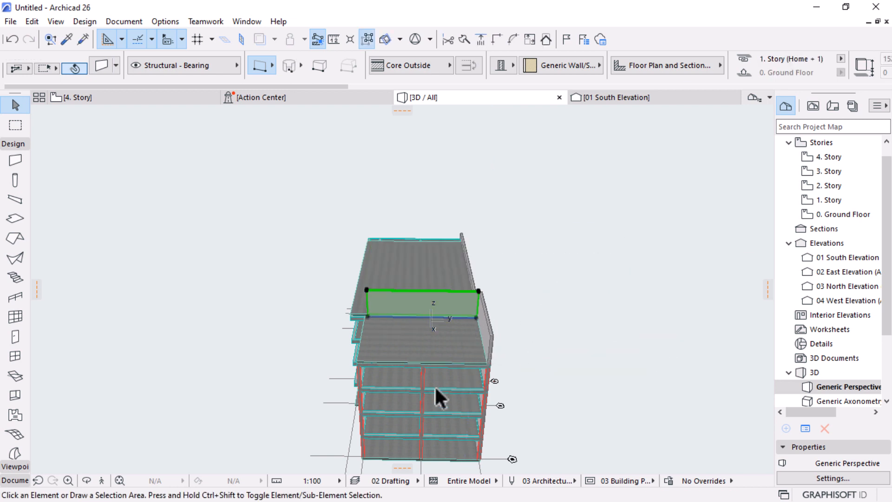
left_click(551, 291)
Step: Open the 0. Ground Floor plan and set the Curtain Wall tool to the chained geometry method
scroll(551, 292, "down", 3)
middle_click_drag(551, 292, 478, 293, "shift")
scroll(508, 315, "up", 3)
scroll(458, 330, "down", 2)
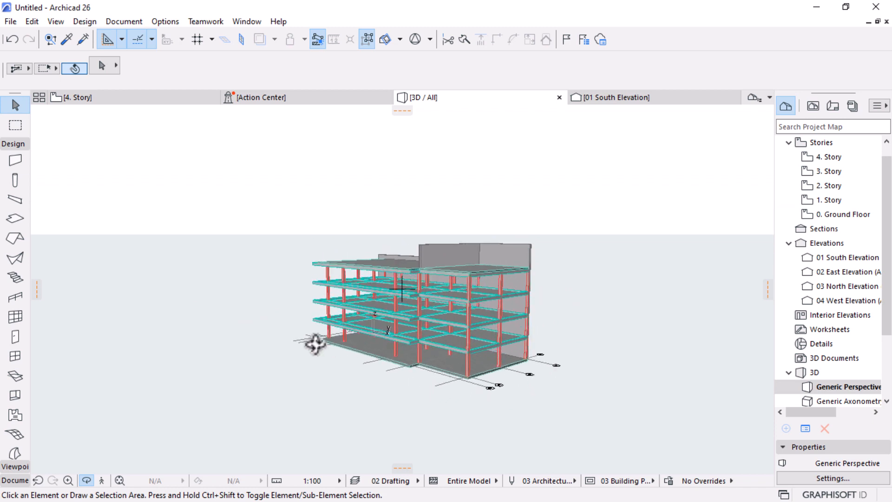
middle_click_drag(315, 343, 186, 108, "shift")
double_click(859, 215)
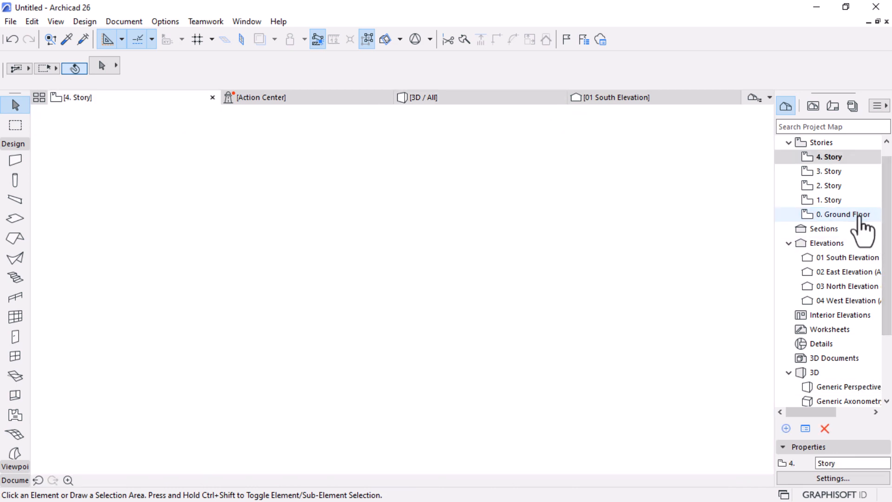
scroll(462, 259, "down", 5)
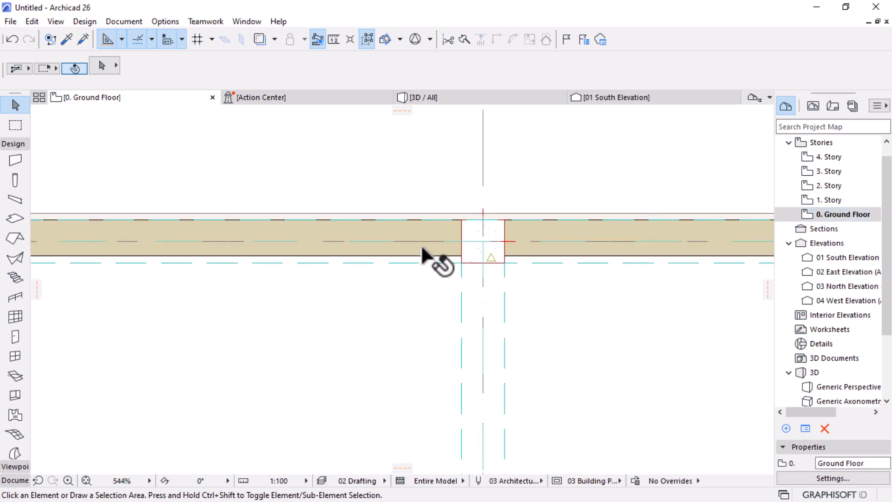
scroll(420, 244, "down", 4)
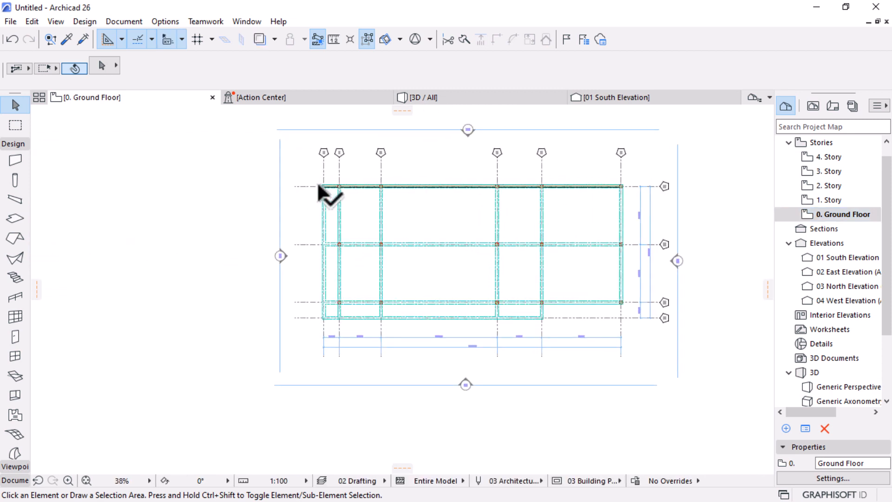
scroll(310, 260, "up", 2)
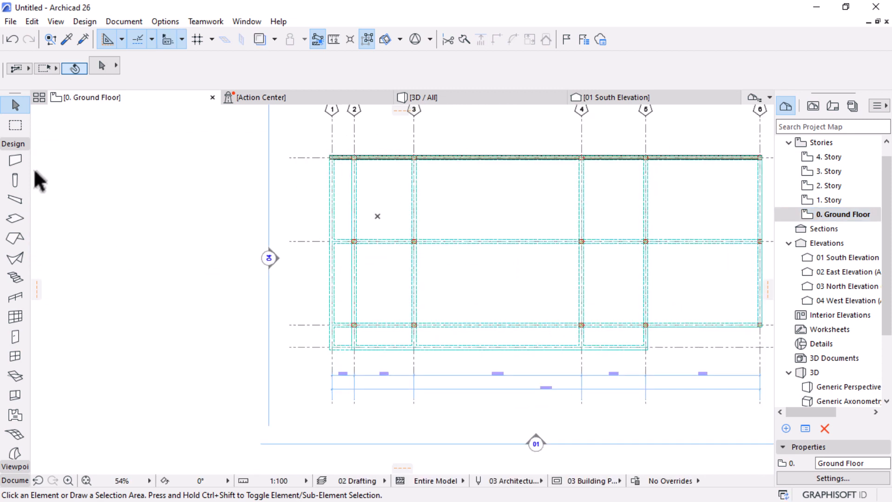
left_click(12, 316)
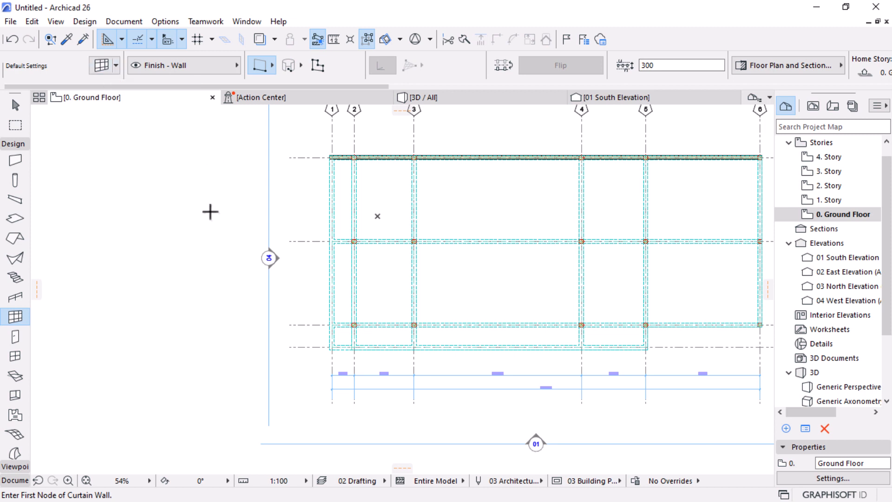
left_click(265, 69)
left_click(301, 58)
Step: Draw a chained curtain wall from the rear wall's west end, 13650 mm down the west edge, along the south edge and up to column 5/C
scroll(333, 160, "up", 10)
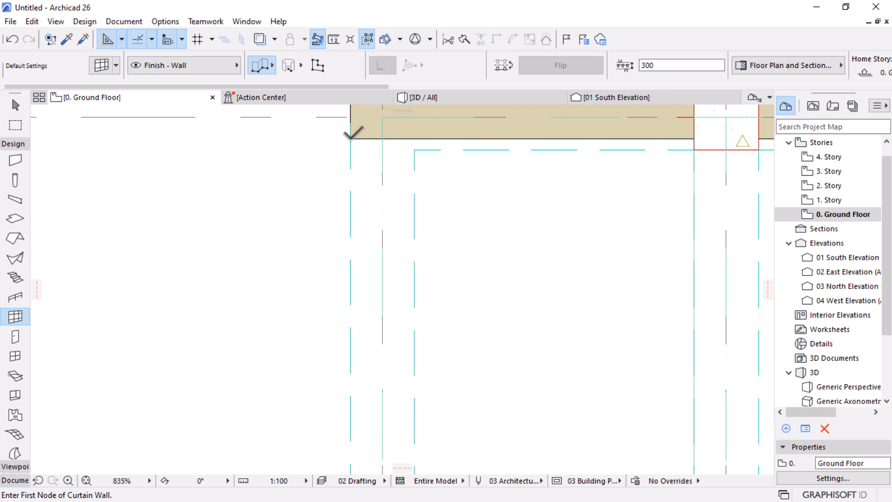
left_click(351, 133)
scroll(332, 138, "down", 8)
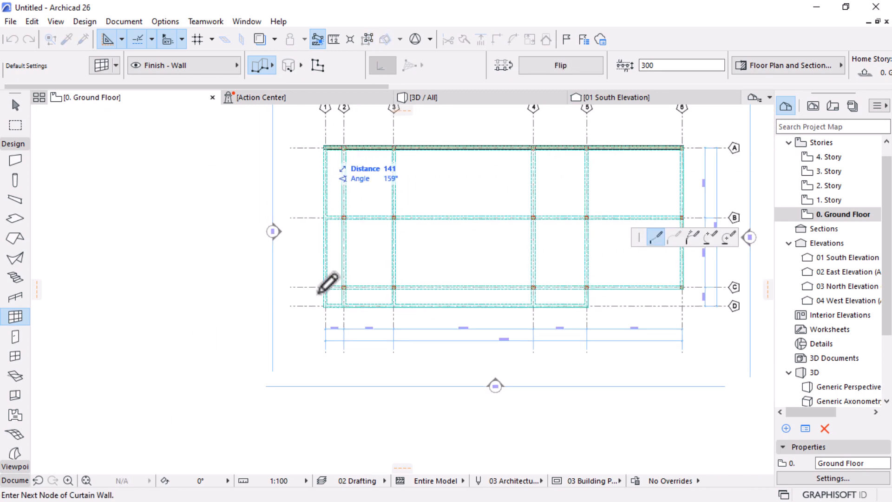
scroll(327, 283, "up", 8)
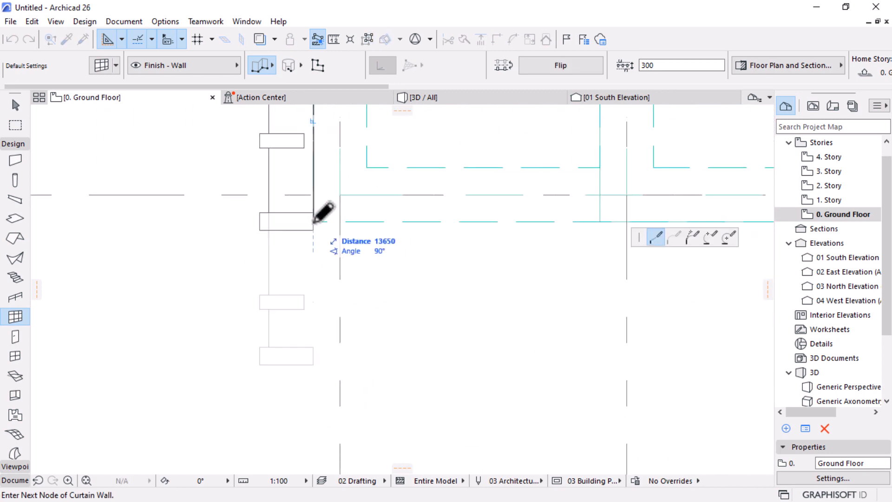
scroll(199, 259, "down", 8)
scroll(473, 253, "up", 10)
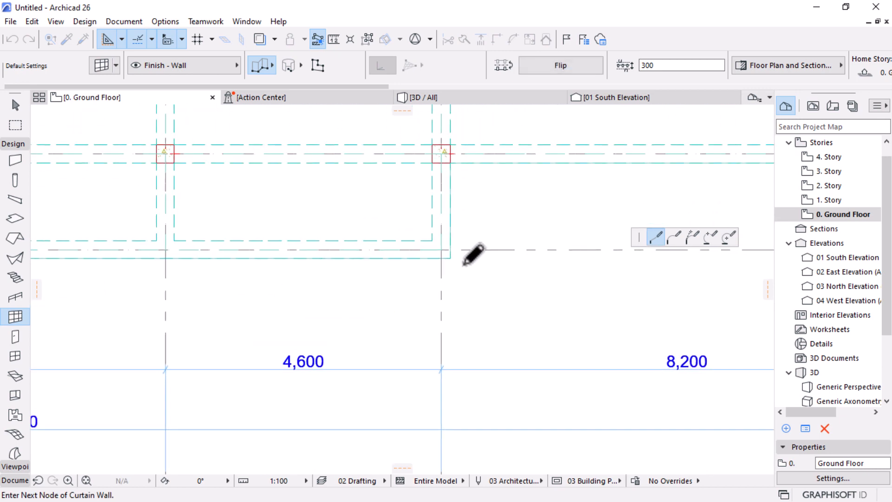
scroll(462, 265, "up", 3)
left_click(441, 256)
scroll(411, 381, "down", 6)
scroll(409, 297, "up", 7)
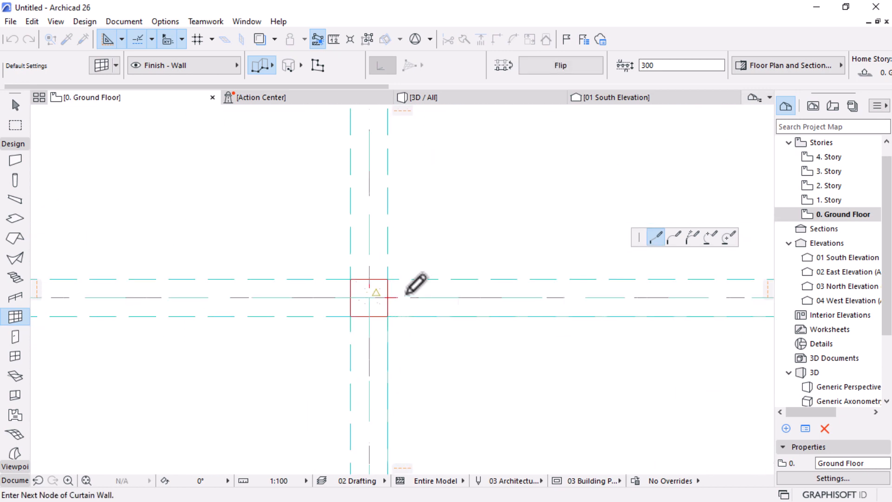
right_click(388, 317)
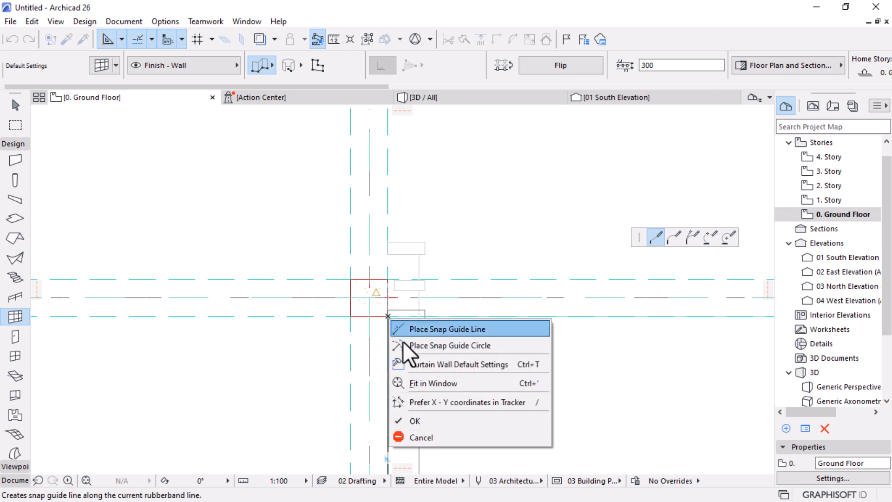
left_click(416, 420)
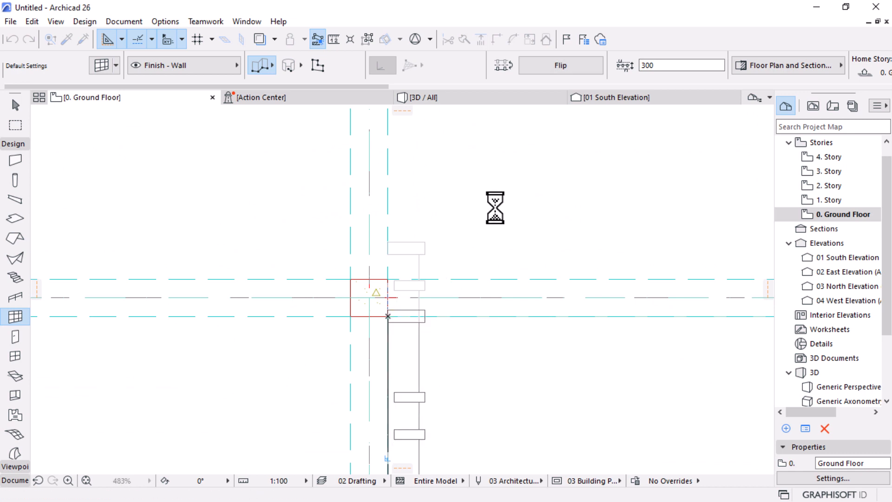
scroll(465, 209, "down", 9)
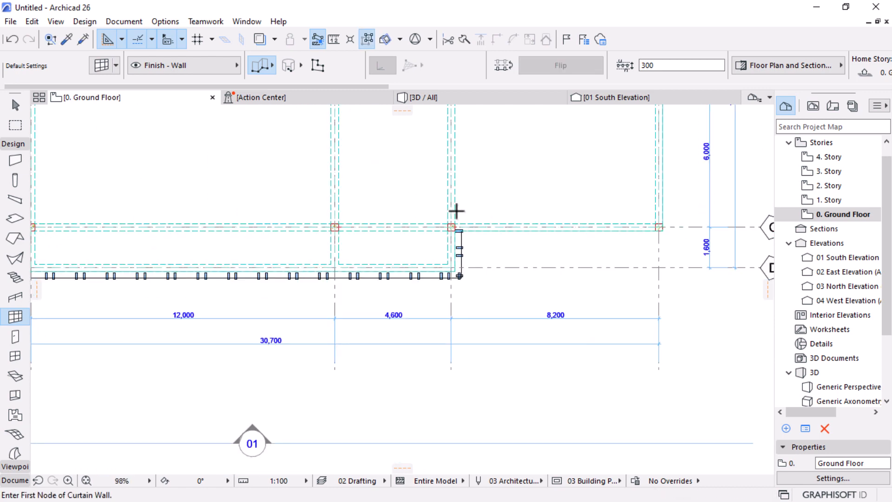
middle_click_drag(429, 227, 399, 288)
scroll(418, 290, "up", 10)
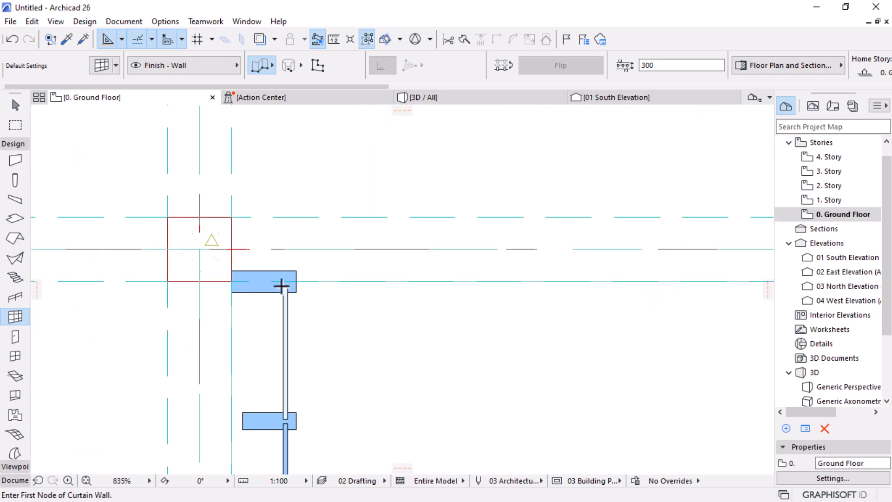
Step: Draw a chained curtain wall from column 5/C, 8200 mm east to column 6/C and 12000 mm north to column 6/A
left_click(231, 277)
scroll(172, 300, "down", 5)
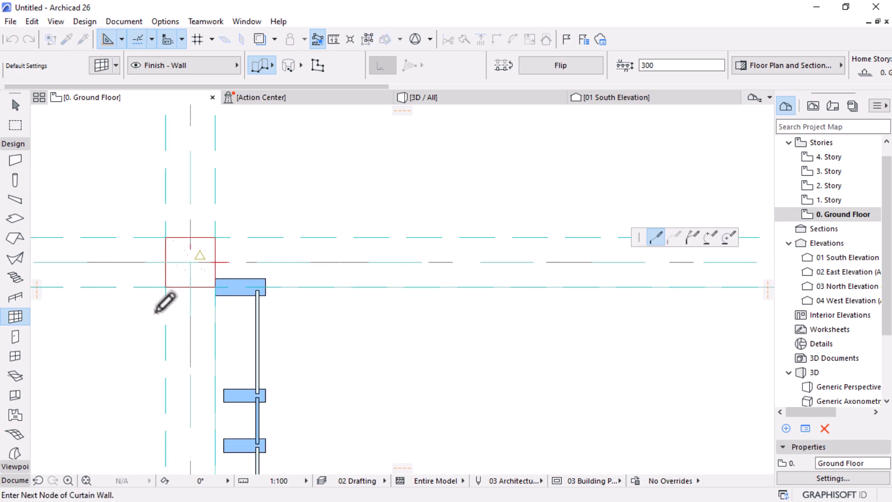
scroll(335, 313, "up", 5)
scroll(319, 330, "up", 2)
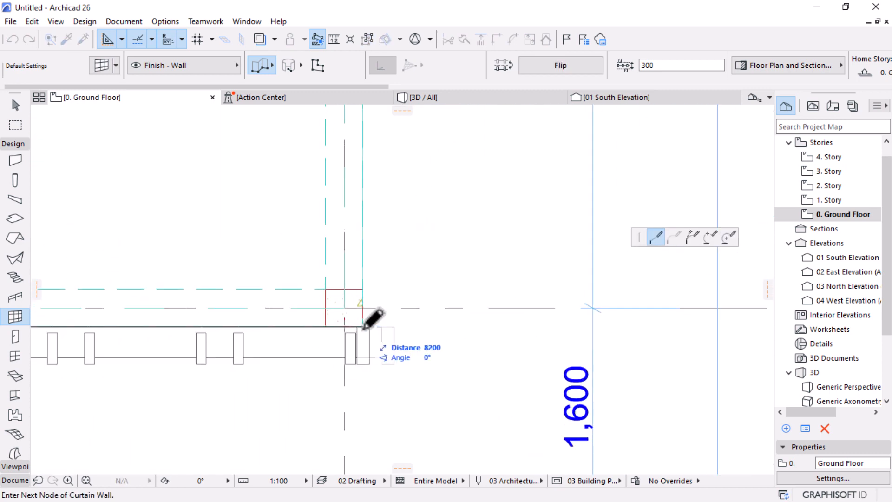
scroll(442, 364, "down", 3)
scroll(474, 365, "down", 4)
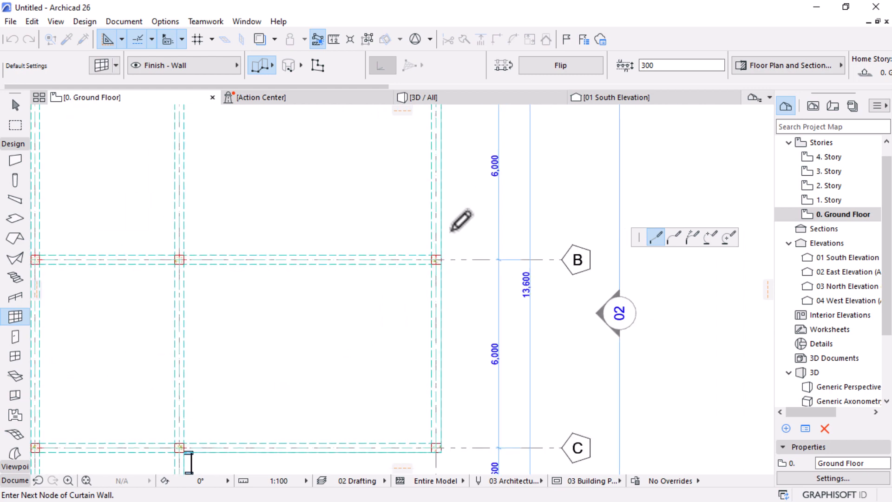
scroll(460, 219, "up", 4)
scroll(437, 266, "up", 2)
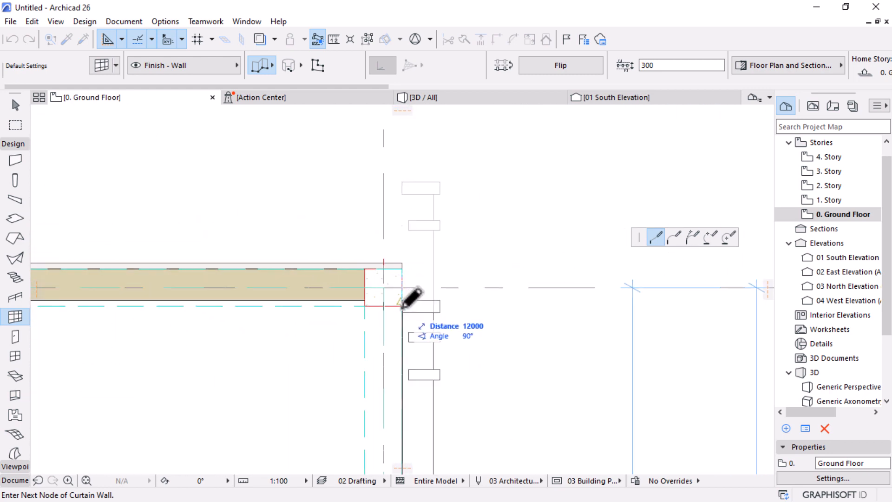
right_click(403, 306)
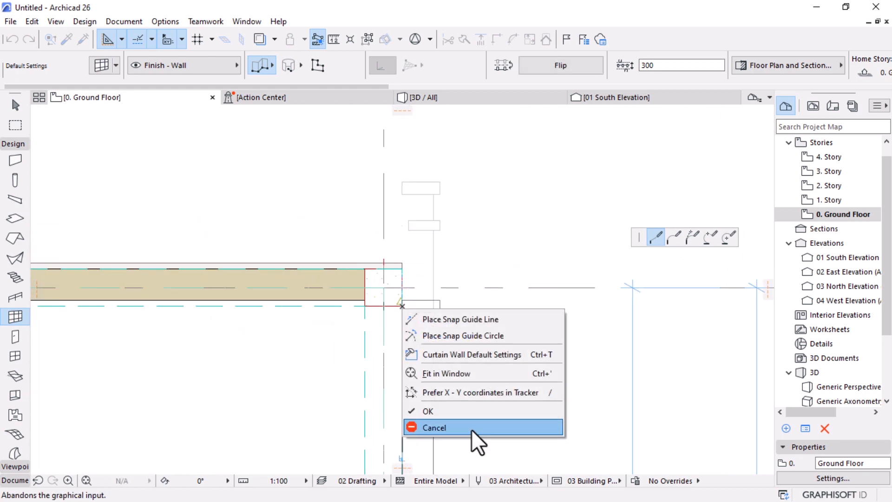
left_click(465, 412)
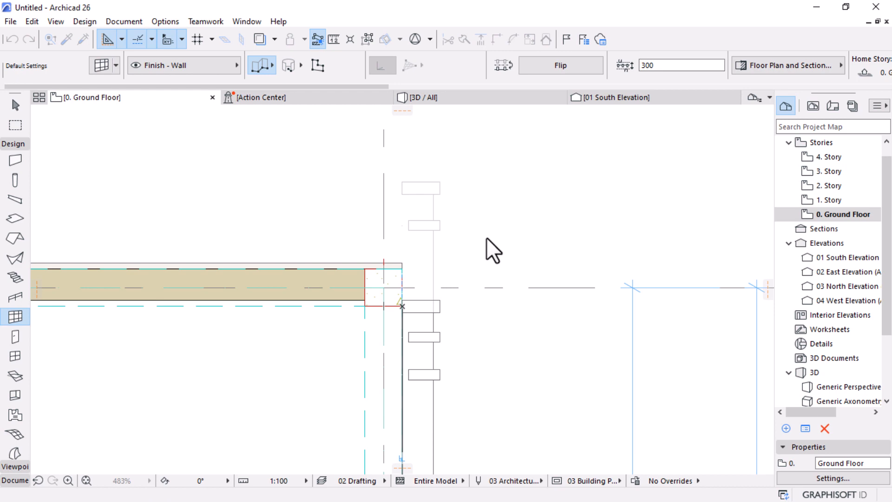
scroll(488, 246, "down", 6)
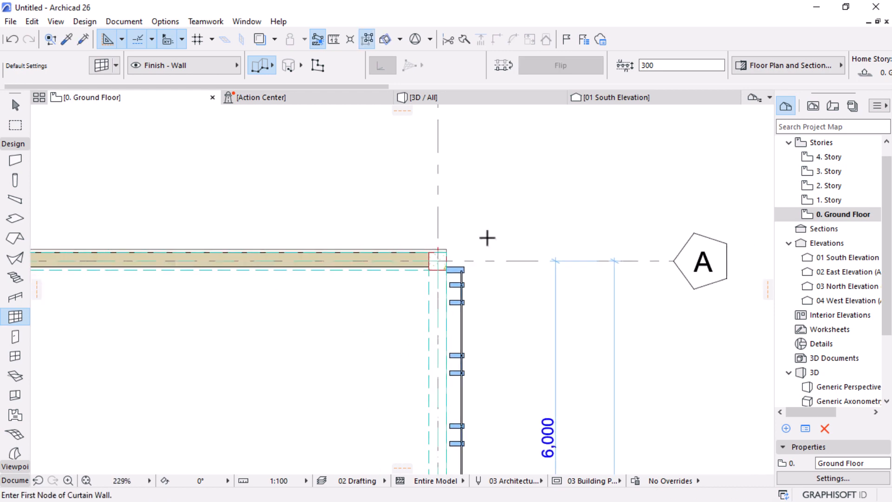
scroll(484, 229, "down", 2)
scroll(412, 199, "up", 2)
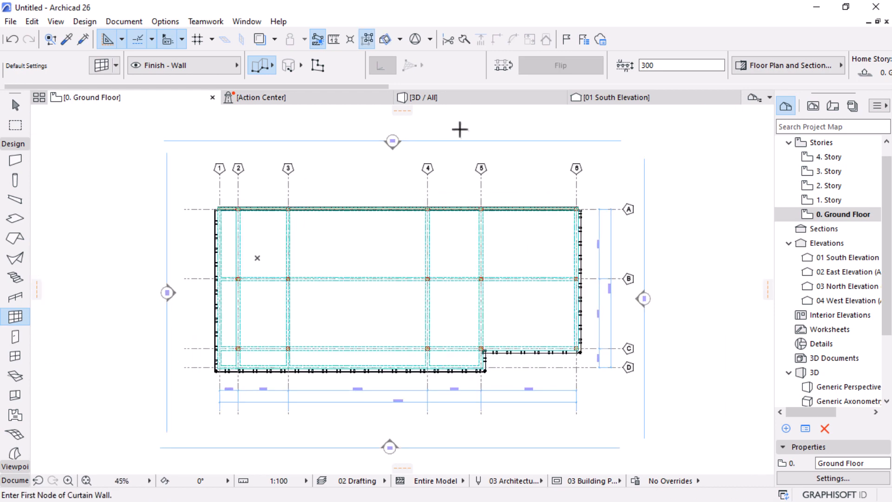
Step: In the 3D view, stretch the eastern curtain wall's top up to the raised roof wall's top corner, about 15300 mm high
left_click(474, 98)
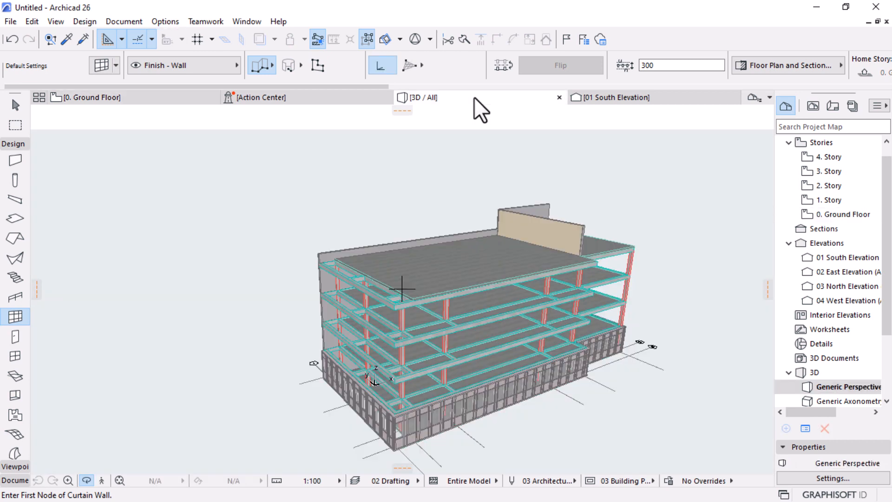
scroll(314, 213, "down", 2)
scroll(394, 334, "up", 4)
left_click_drag(489, 354, 342, 278)
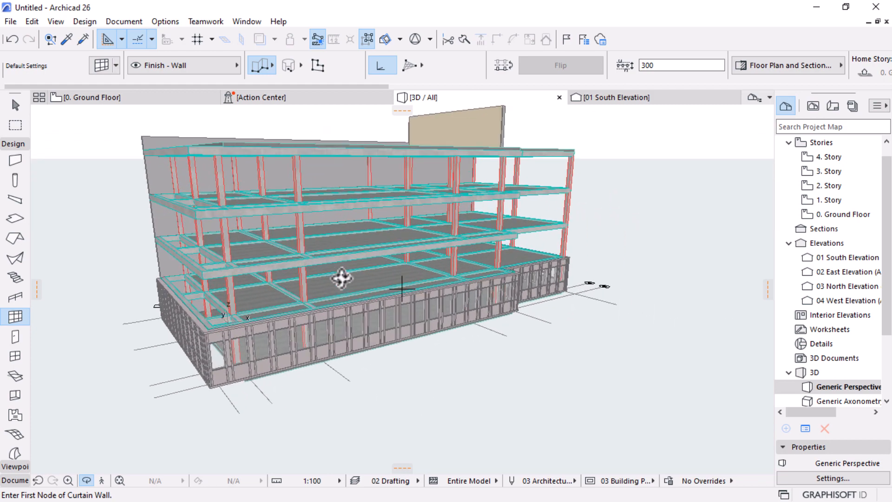
middle_click_drag(342, 277, 330, 258, "shift")
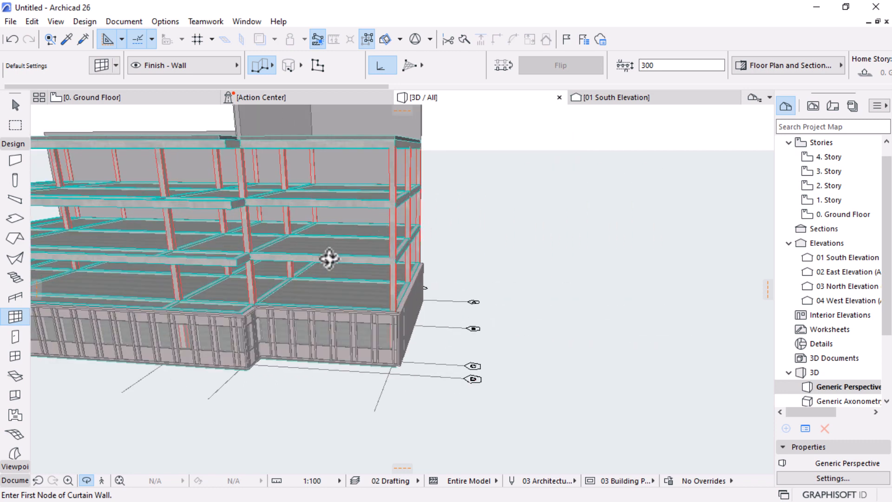
key("Escape")
key("Escape")
left_click(373, 328)
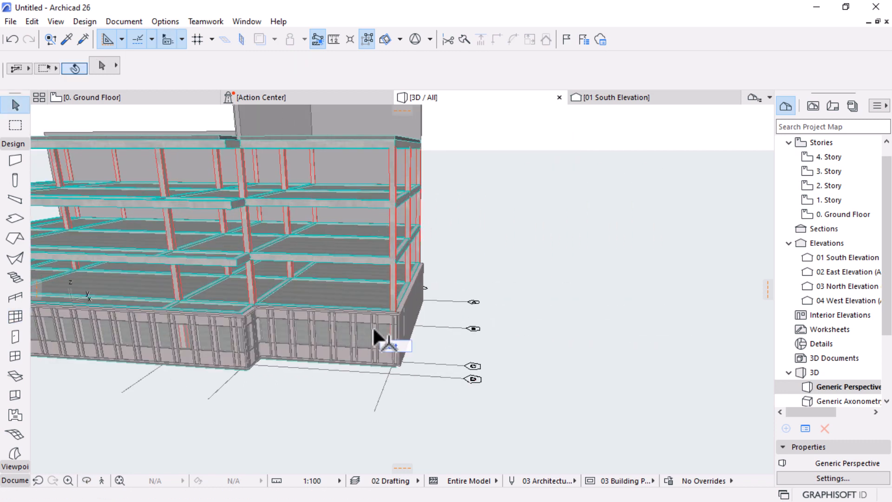
left_click(398, 312)
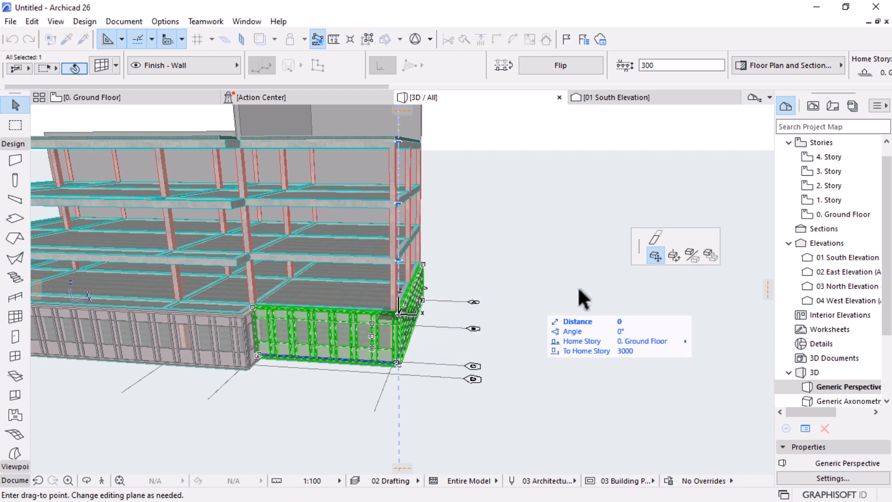
left_click(655, 238)
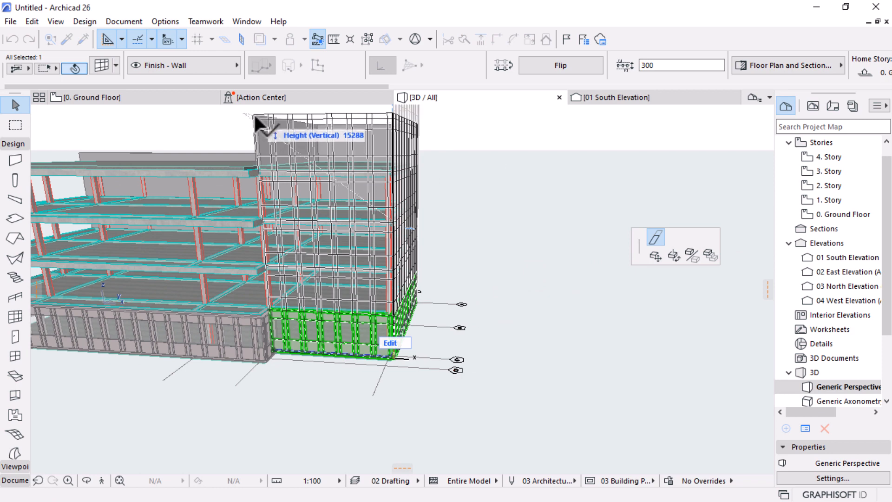
left_click(254, 113)
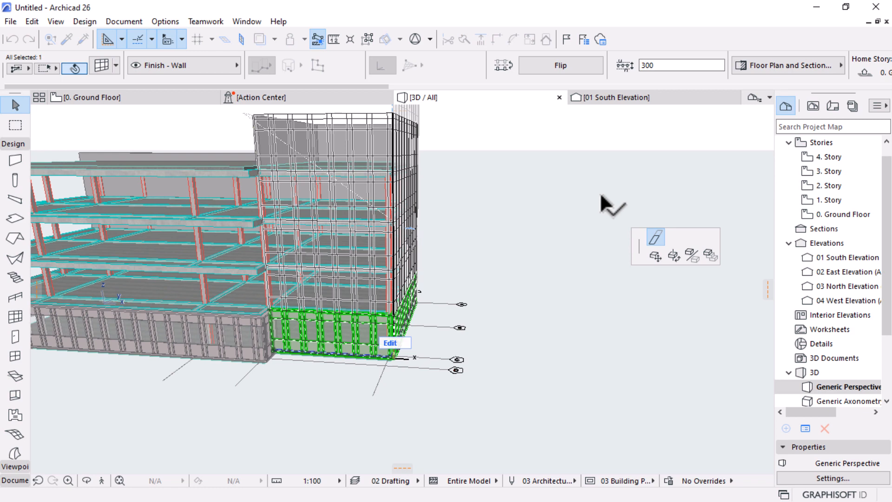
left_click(634, 281)
Step: Examine the raised eastern curtain wall and the lower main block from the front in 3D
scroll(634, 279, "down", 3)
middle_click_drag(481, 294, 482, 266)
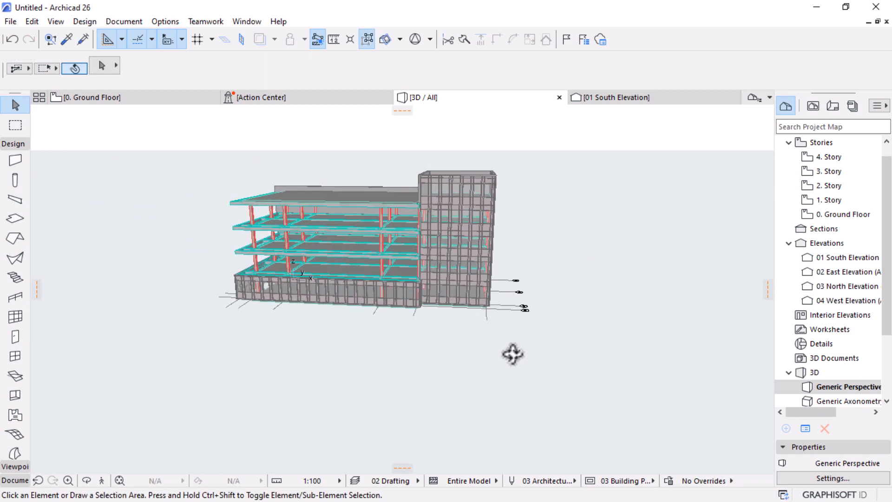
middle_click_drag(513, 354, 546, 329, "shift")
scroll(318, 247, "up", 3)
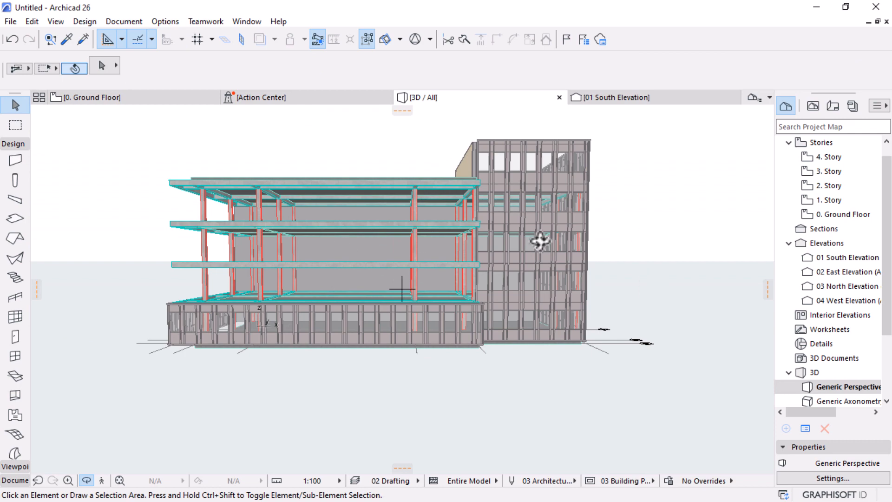
scroll(541, 239, "up", 3)
scroll(538, 265, "down", 3)
middle_click_drag(297, 297, 382, 281)
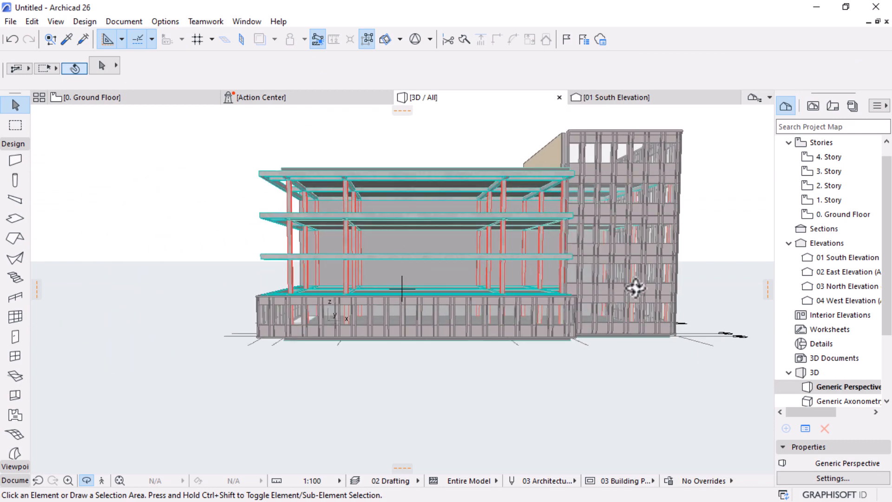
middle_click_drag(635, 288, 553, 281)
Step: Set the west and south curtain wall's height to 1000 mm and its base offset to the home story to 2000 mm
middle_click_drag(189, 314, 401, 362, "shift")
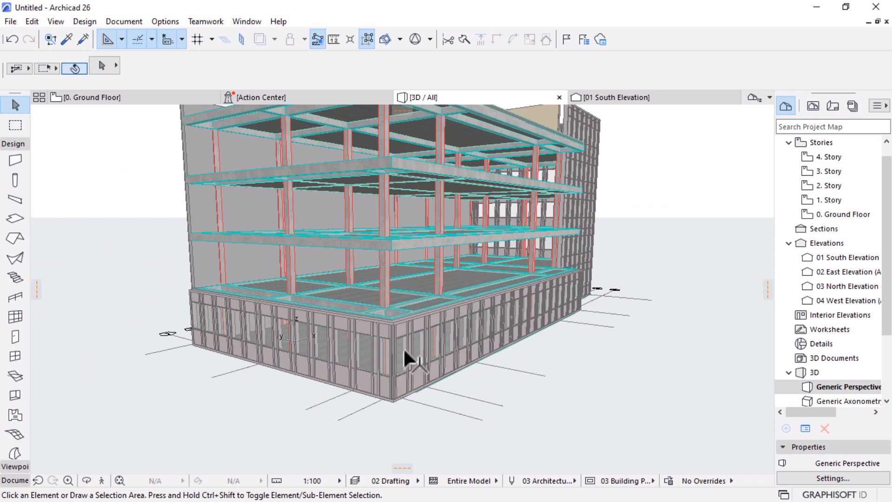
left_click(409, 322)
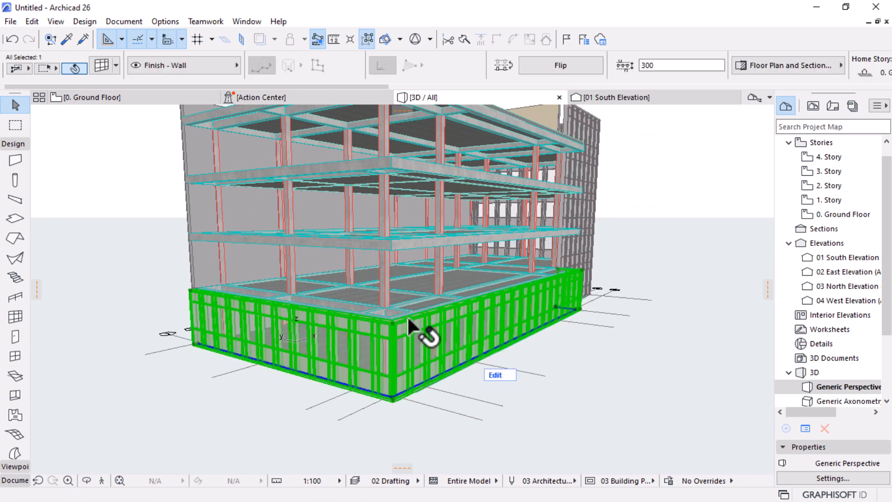
scroll(386, 346, "down", 2)
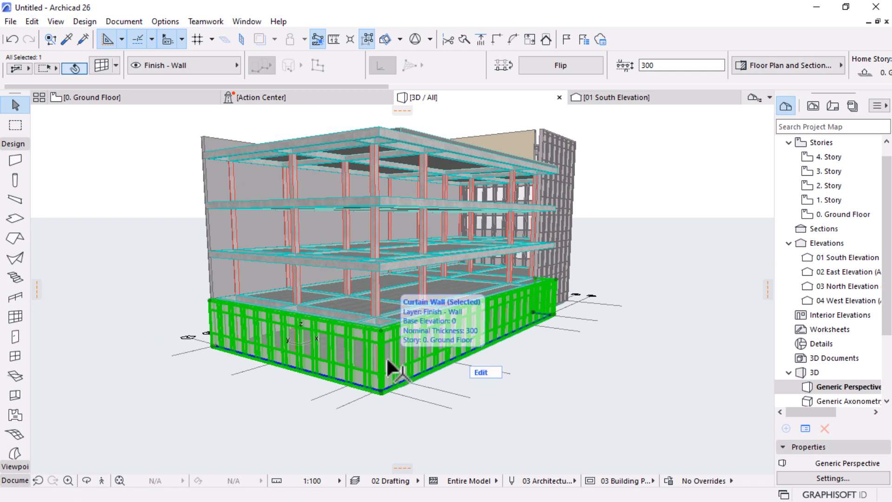
scroll(466, 74, "down", 10)
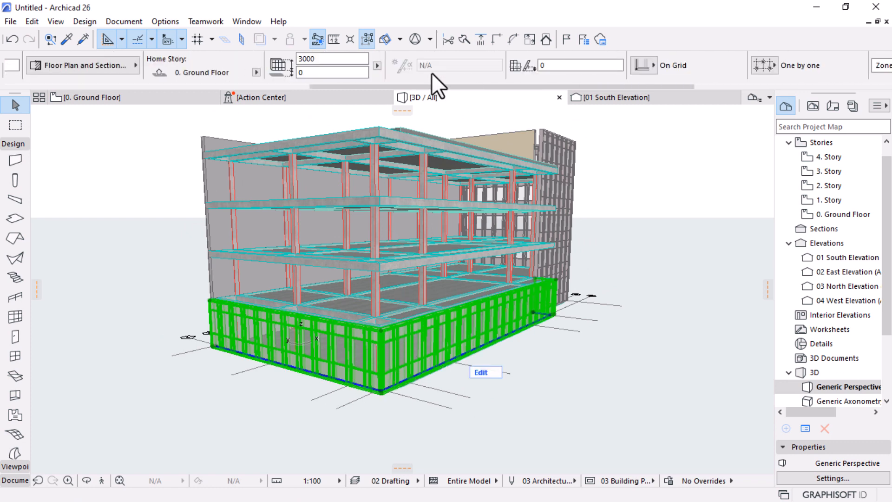
scroll(283, 60, "up", 10)
scroll(283, 59, "down", 10)
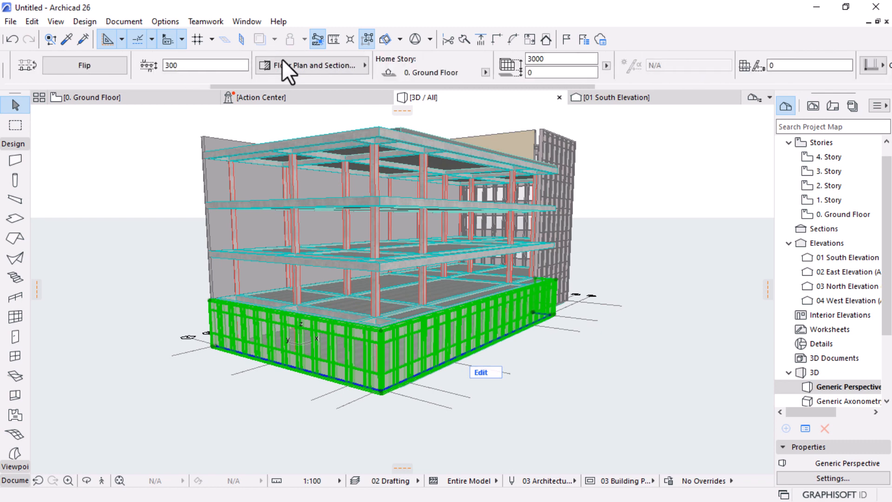
left_click(470, 72)
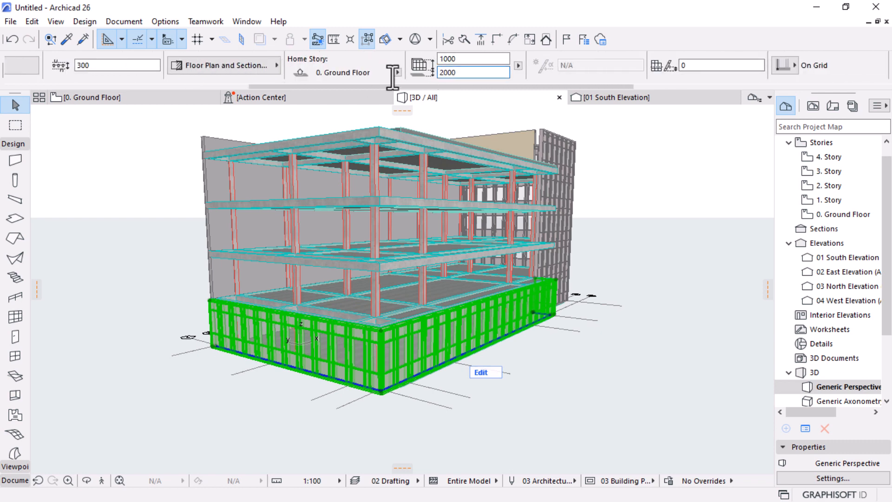
key("Return")
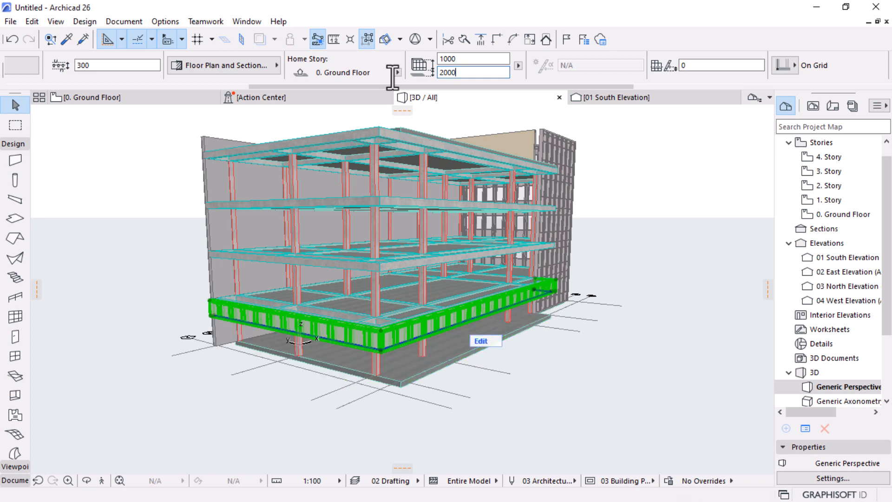
Step: Stretch the main block's curtain wall up to the rear wall's top corner, for a height of 11000 mm
left_click(380, 331)
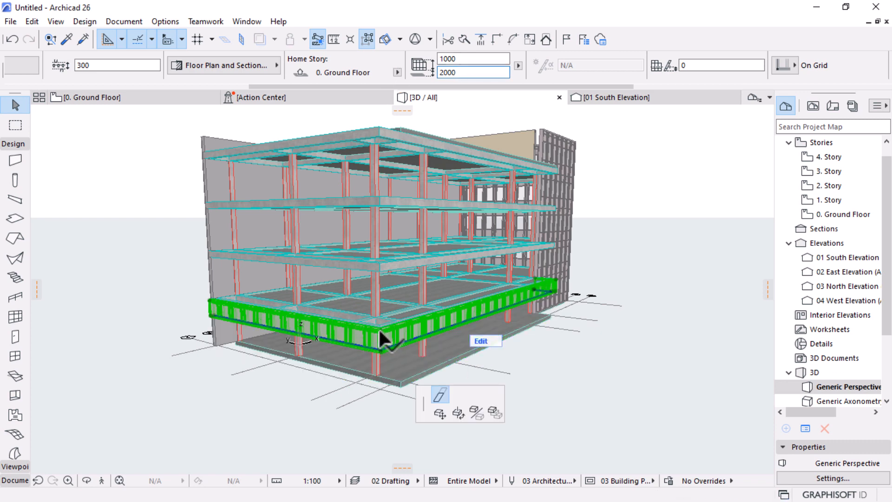
left_click(203, 132)
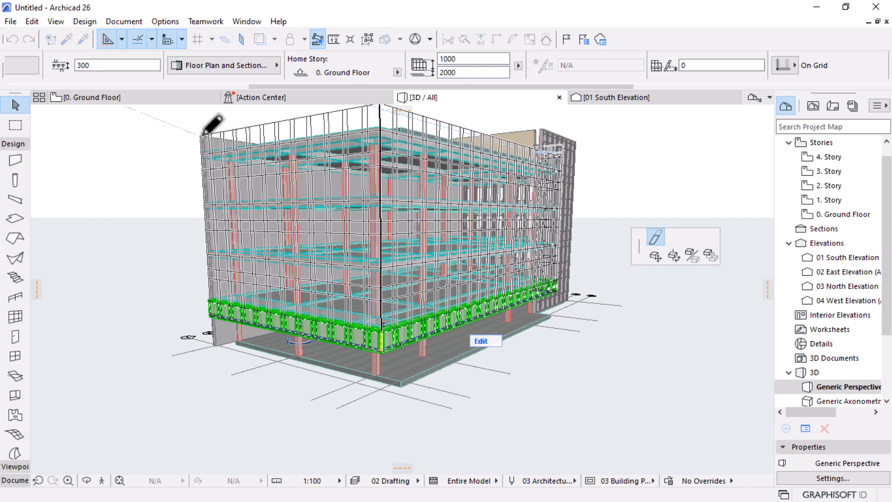
left_click(203, 135)
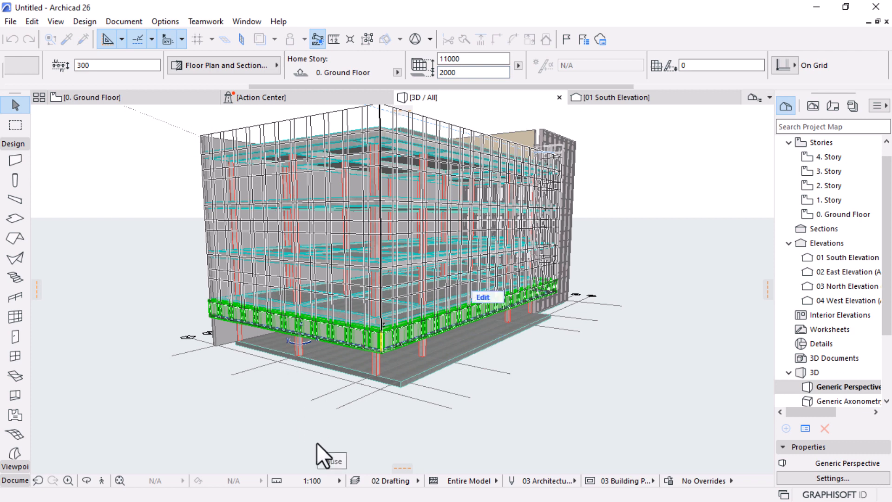
left_click(576, 364)
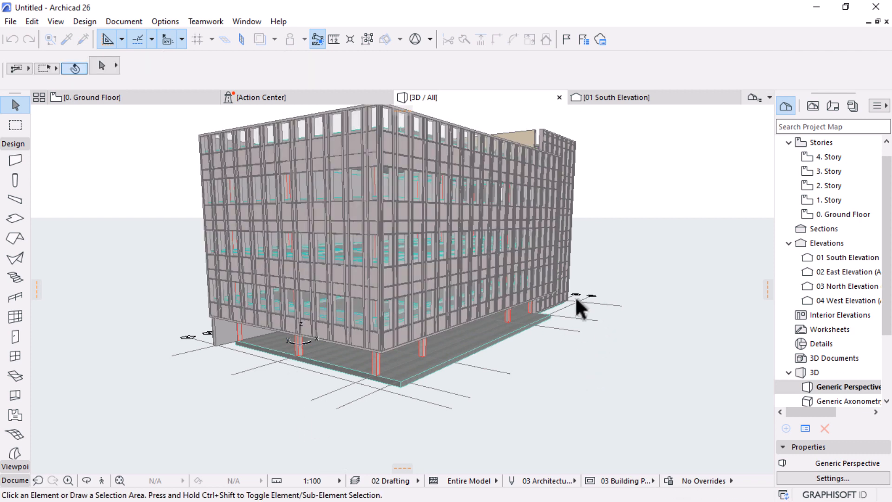
Step: On the ground floor plan, draw a curtain wall from the grid A/2 column's west face south to the outer beam edge near grid D
middle_click_drag(361, 299, 383, 293, "shift")
middle_click_drag(582, 291, 315, 299, "shift")
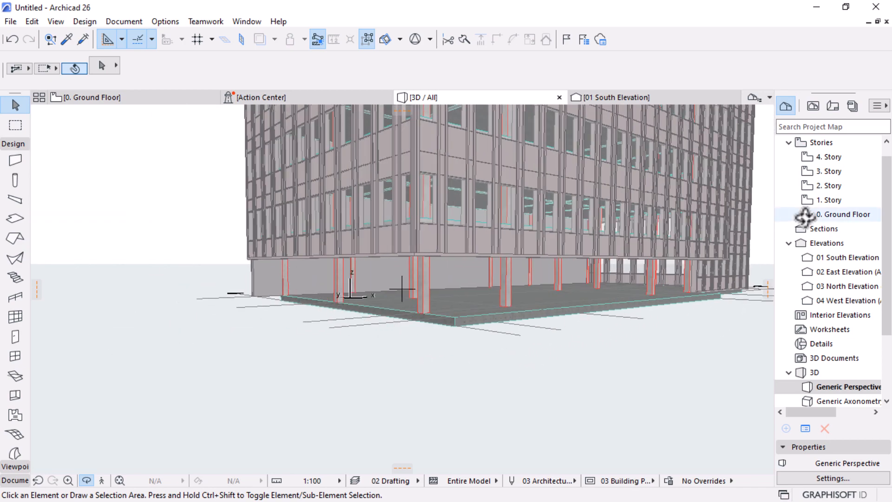
double_click(843, 214)
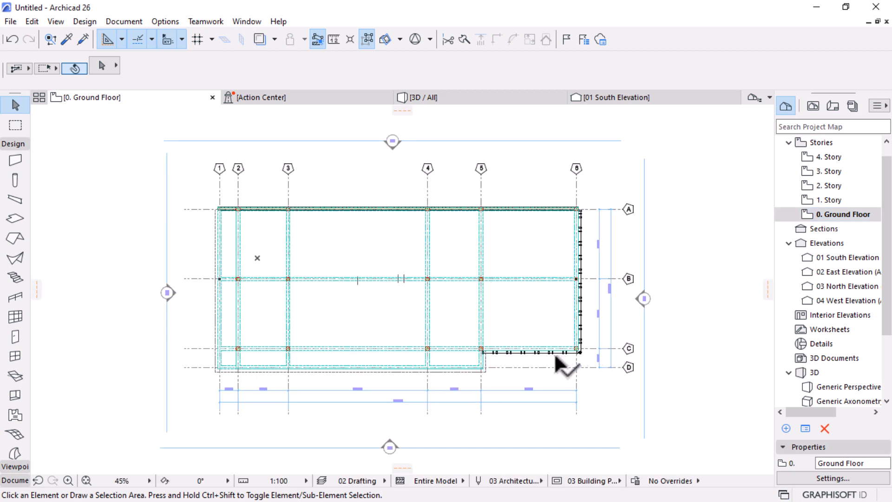
left_click(15, 317)
scroll(218, 209, "up", 10)
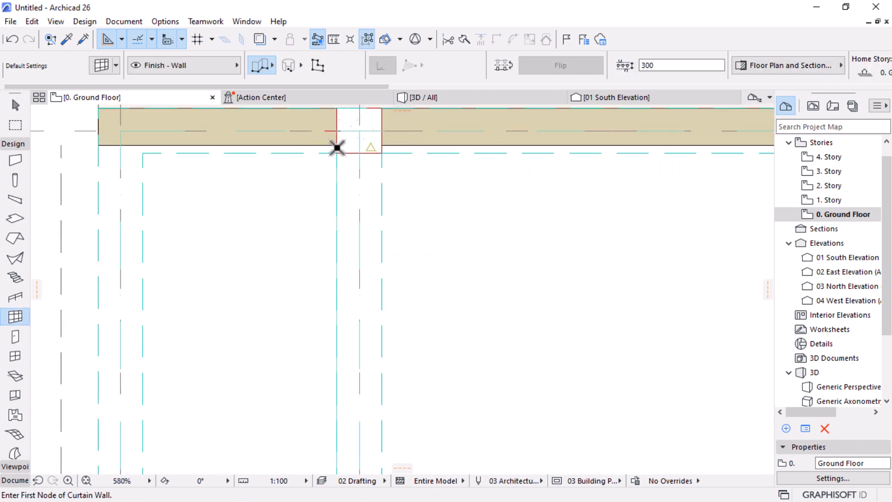
left_click(337, 147)
scroll(273, 137, "down", 10)
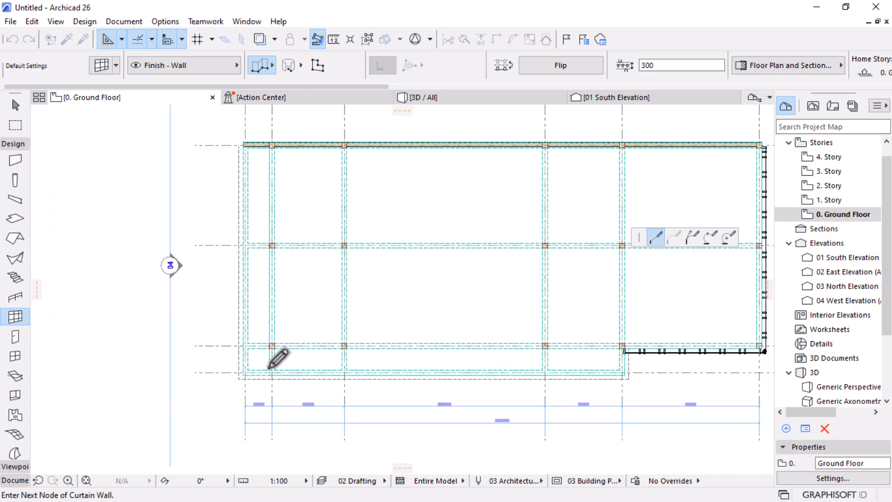
scroll(262, 381, "up", 7)
left_click(298, 352)
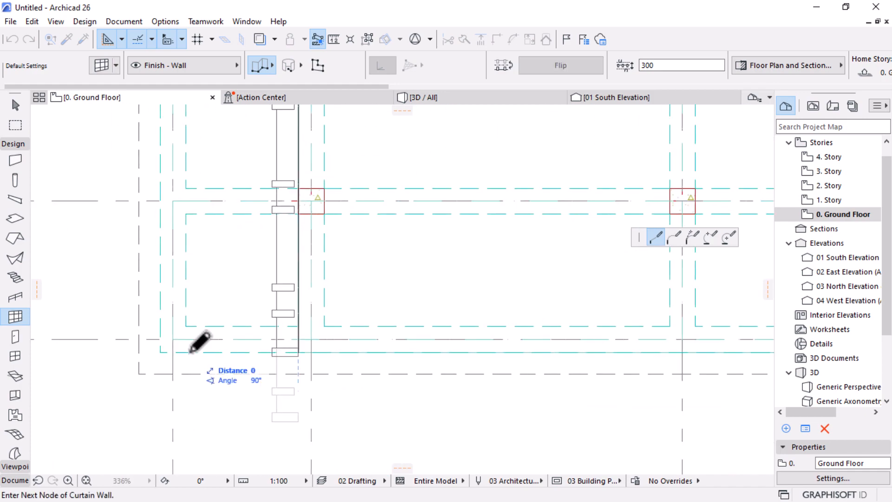
Step: Continue the ground floor curtain wall east along the outer beam edge to the corner at grid 5 and finish it
scroll(191, 352, "down", 8)
scroll(571, 354, "up", 8)
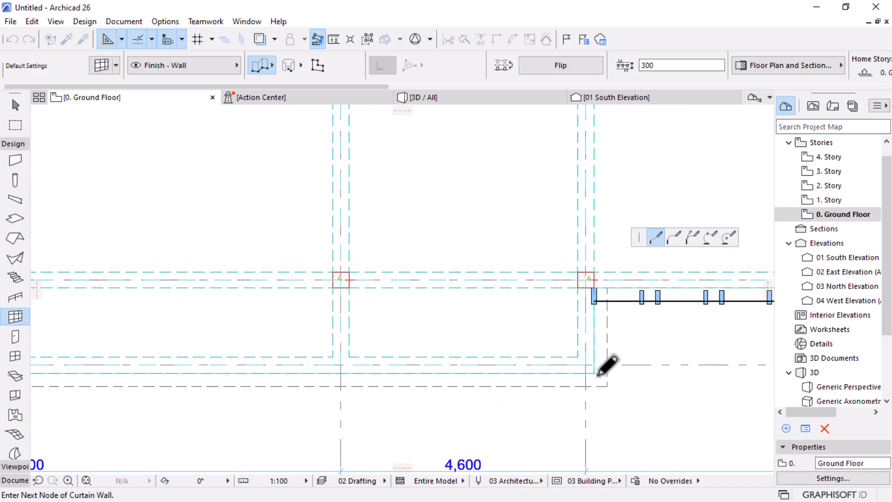
scroll(600, 372, "down", 4)
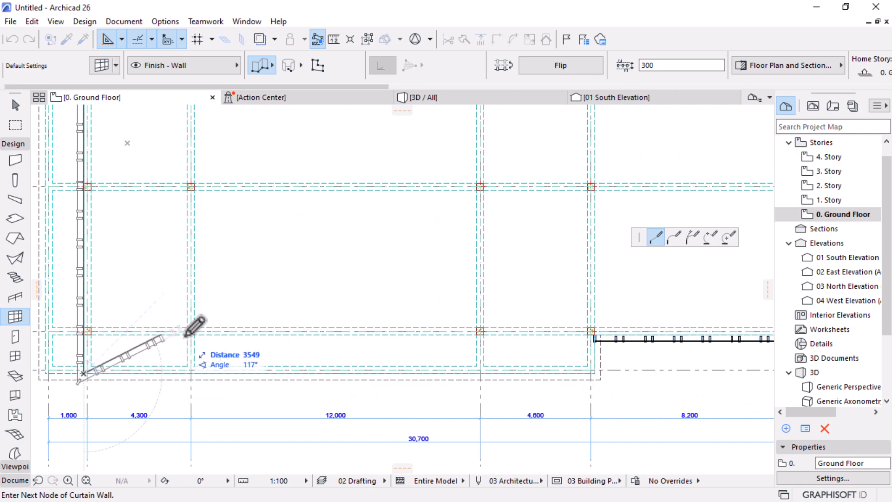
scroll(599, 364, "up", 5)
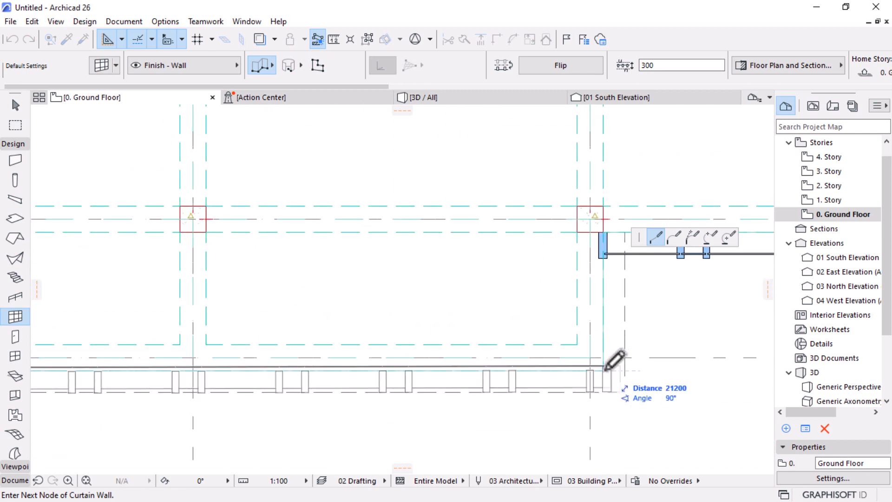
right_click(603, 370)
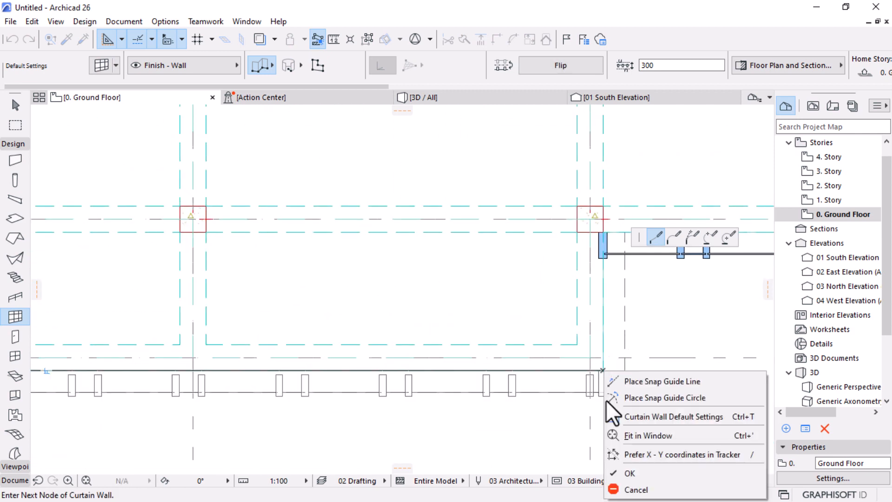
left_click(633, 471)
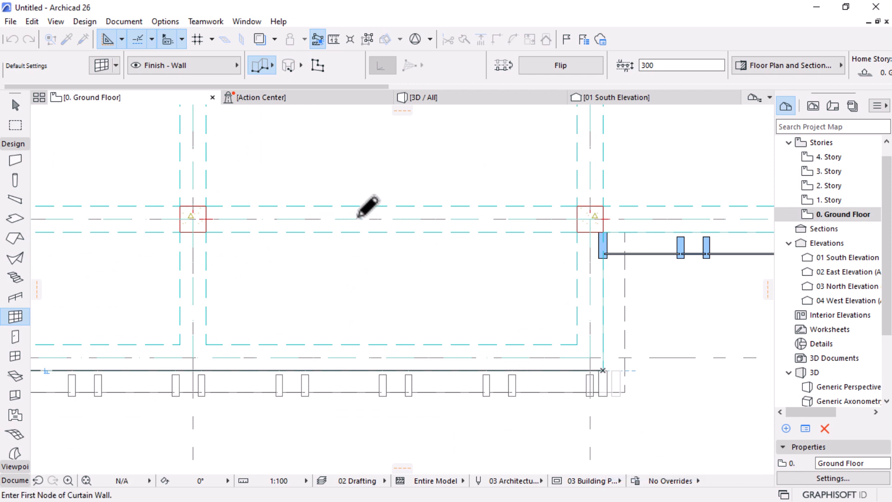
key("Escape")
Step: Offset the ground floor curtain wall's south edge inward 1600 mm to the south face of the grid C columns
left_click(514, 392)
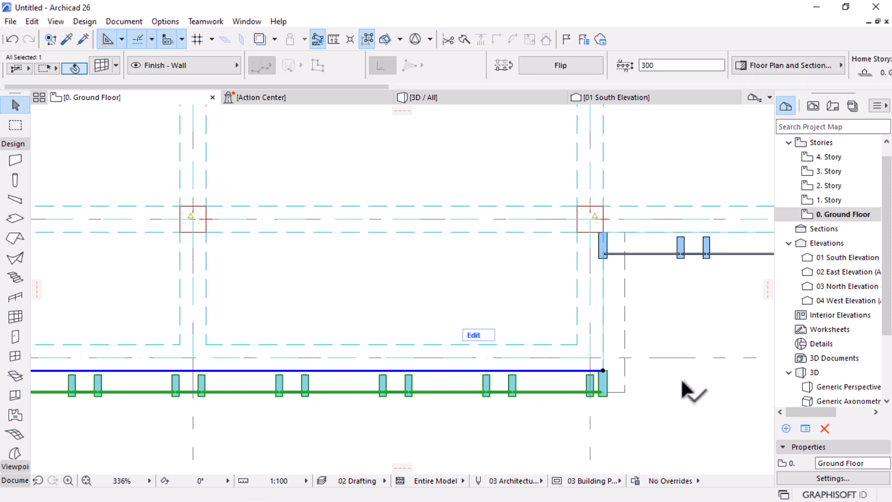
scroll(622, 374, "down", 4)
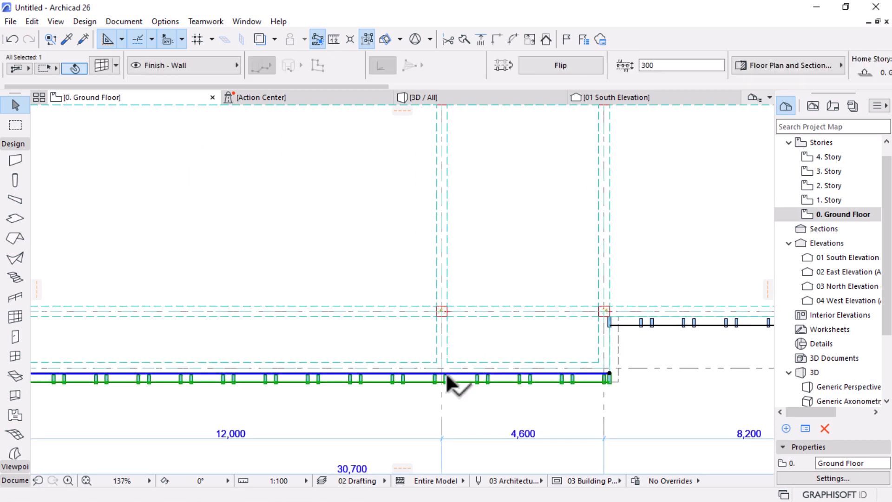
left_click(347, 373)
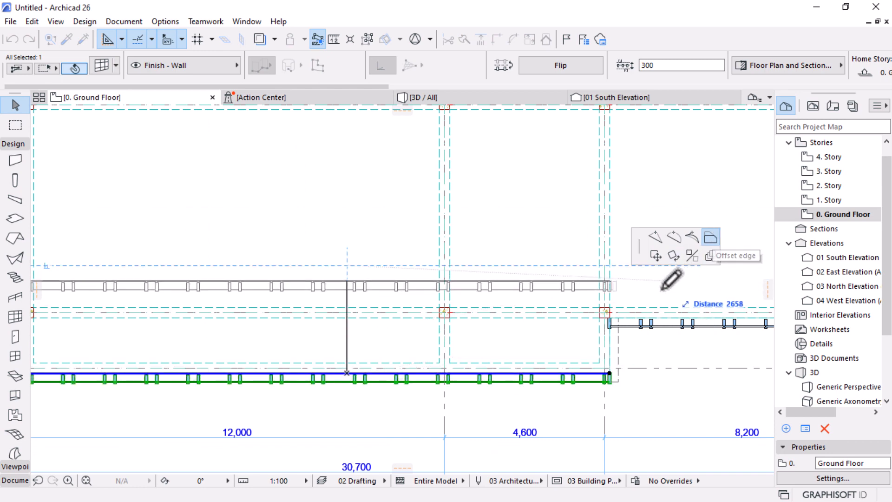
scroll(600, 320, "up", 4)
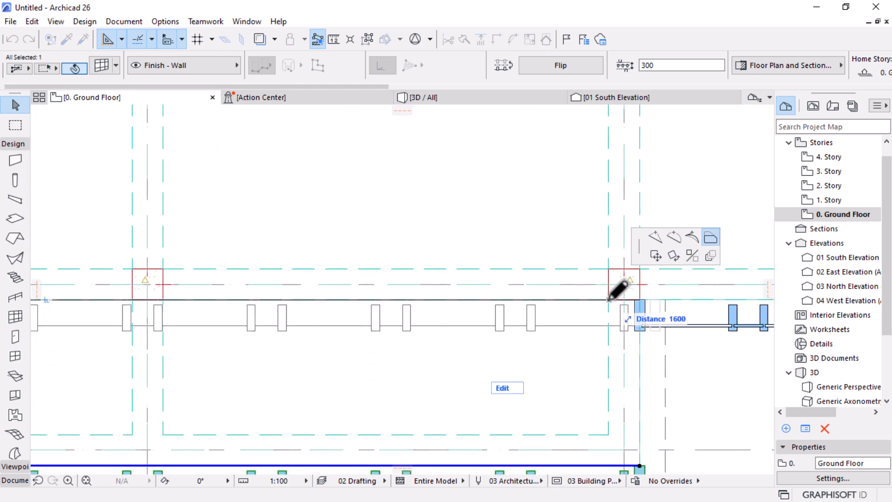
left_click(608, 299)
scroll(607, 296, "down", 5)
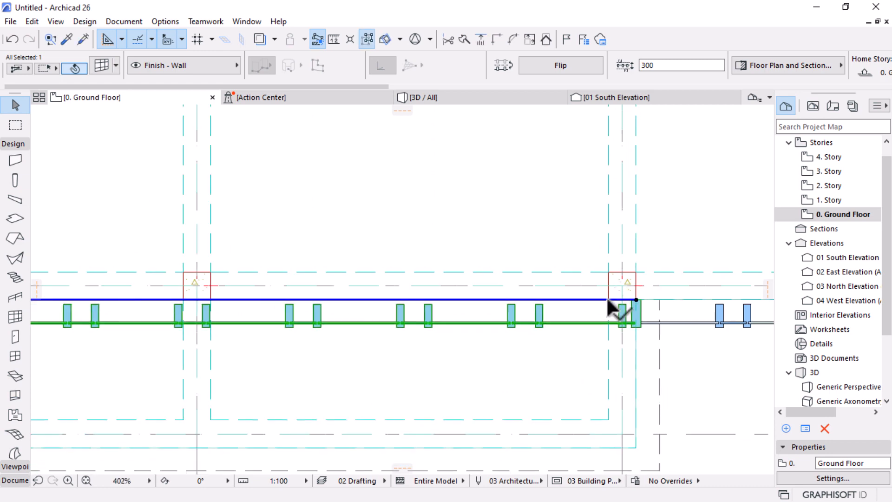
scroll(353, 362, "down", 3)
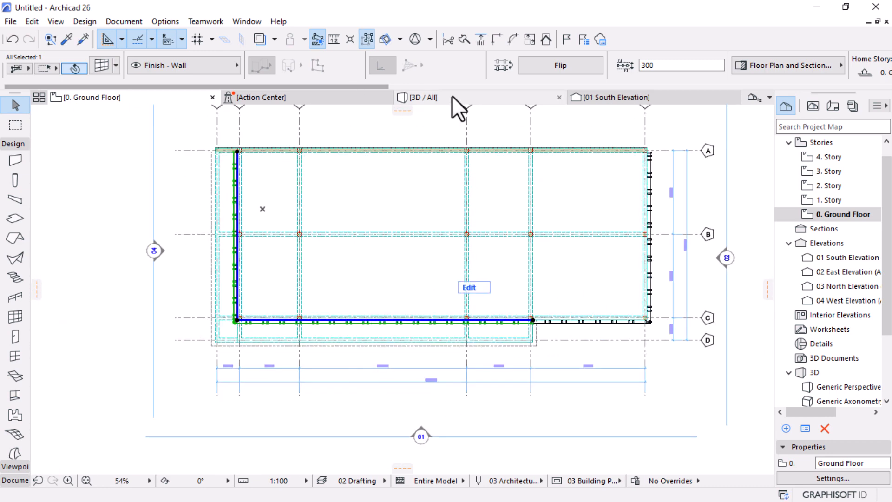
Step: In the 3D view, offset the ground floor slab's west edge outward to the rear wall's west end
mouse_move(452, 95)
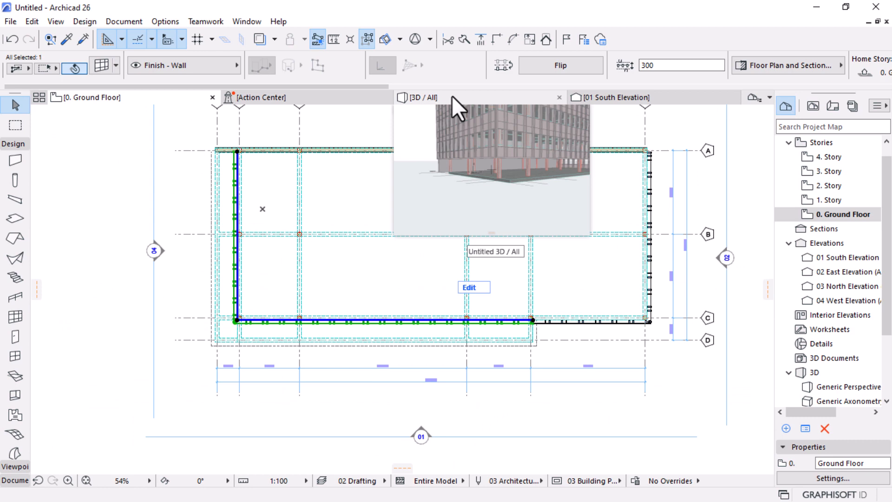
left_click(452, 95)
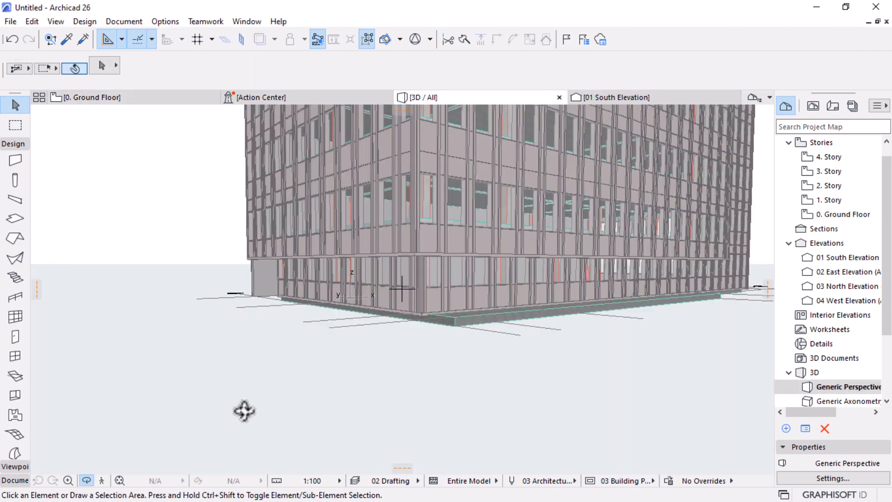
scroll(277, 362, "down", 6)
left_click_drag(567, 407, 424, 414)
scroll(364, 354, "up", 5)
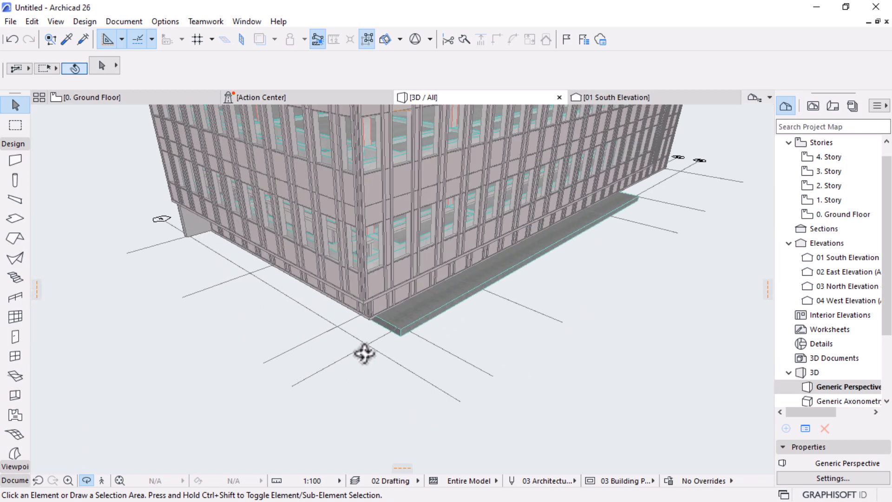
scroll(364, 354, "up", 2)
left_click(403, 299)
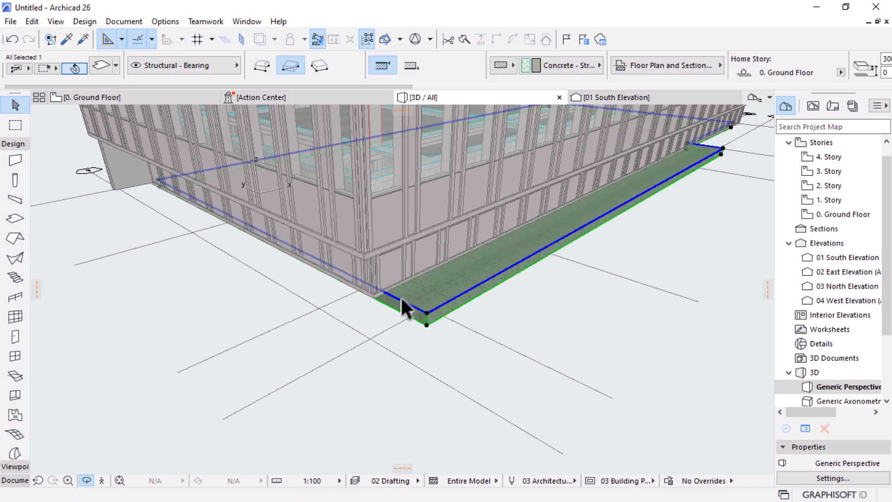
left_click(401, 300)
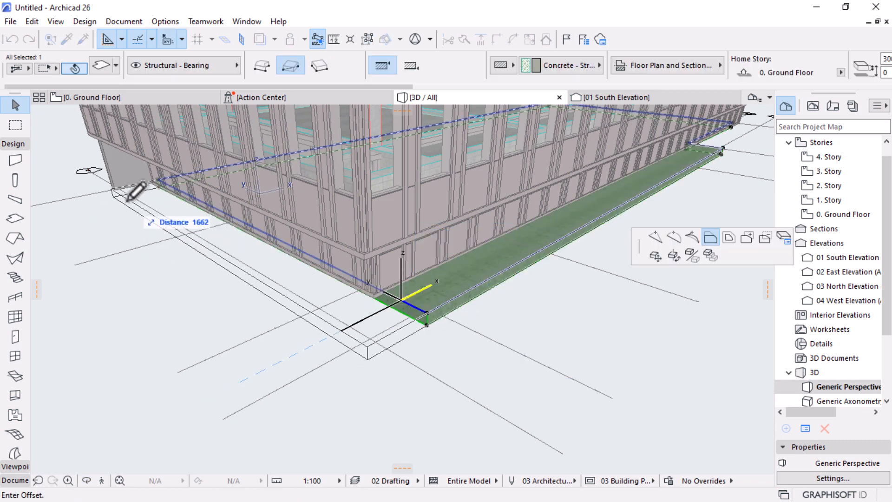
left_click(504, 360)
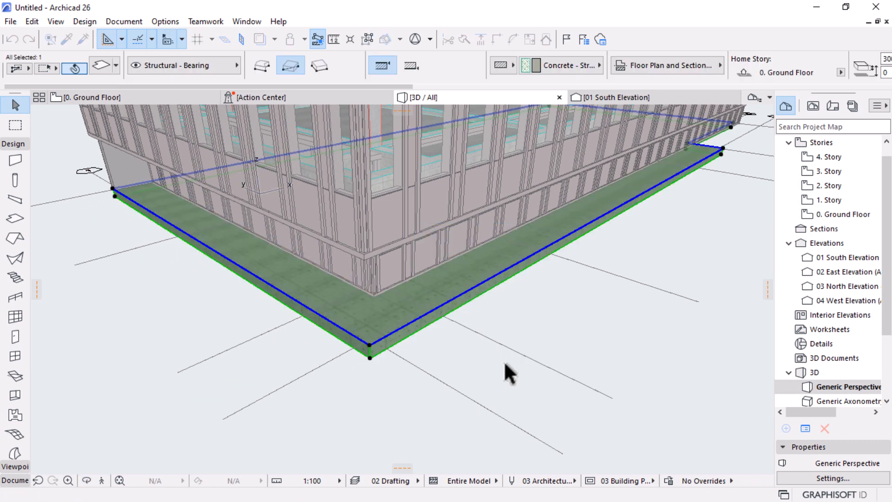
Step: Offset the main block roof slab's west edge outward 1600 mm towards the west curtain wall, then deselect the slab
middle_click_drag(504, 364, 450, 431, "shift")
scroll(338, 277, "up", 8)
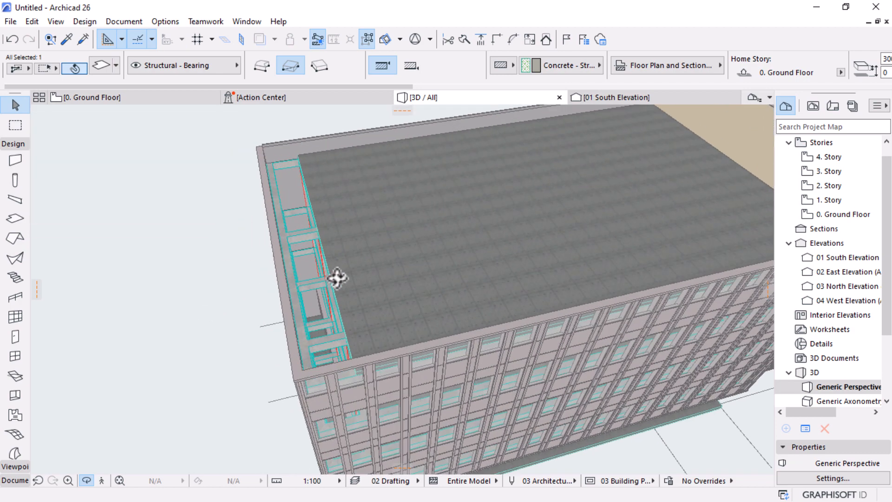
left_click(333, 279)
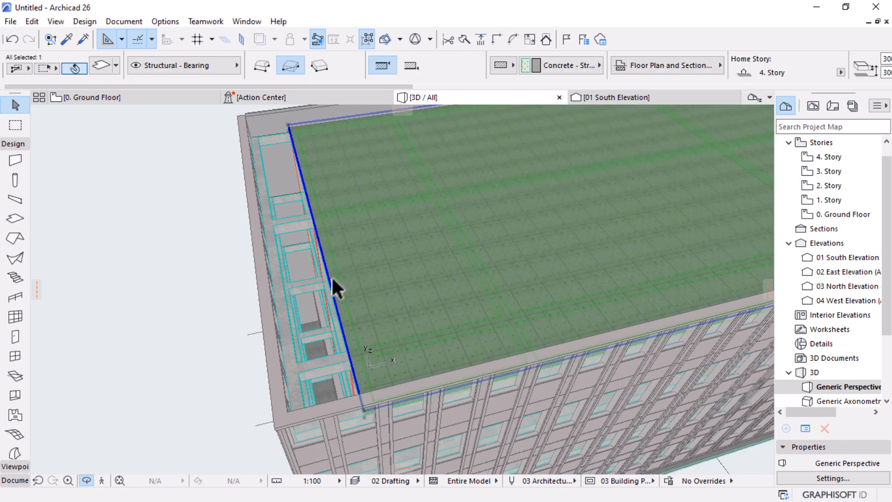
left_click(333, 290)
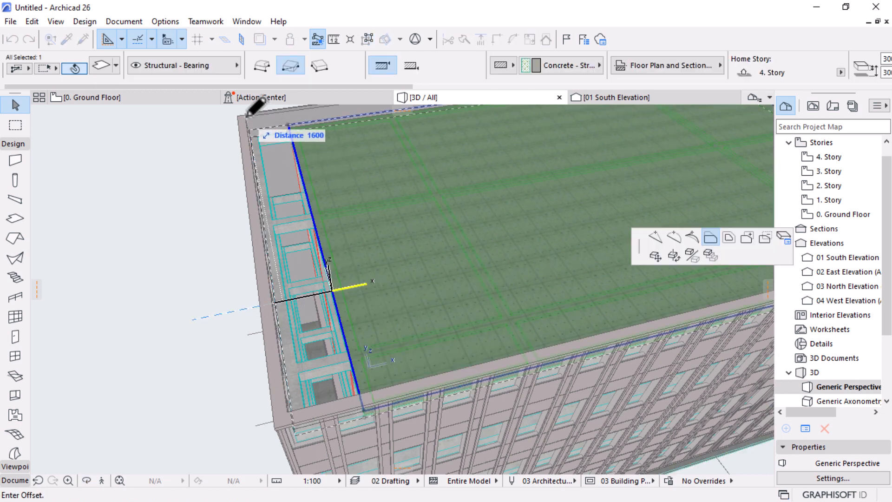
left_click(247, 116)
scroll(159, 224, "down", 6)
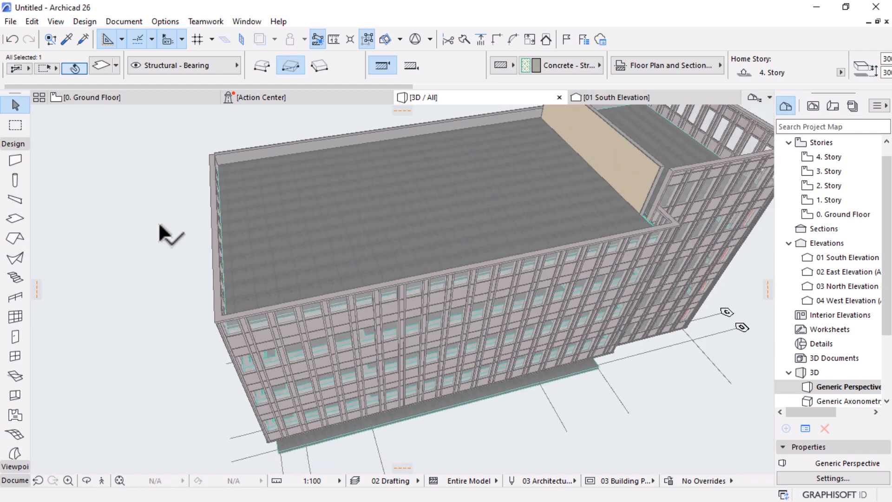
left_click(605, 329)
Step: Examine the building from above and from the south front, including the roof slab of the raised eastern block
middle_click_drag(605, 329, 578, 319, "shift")
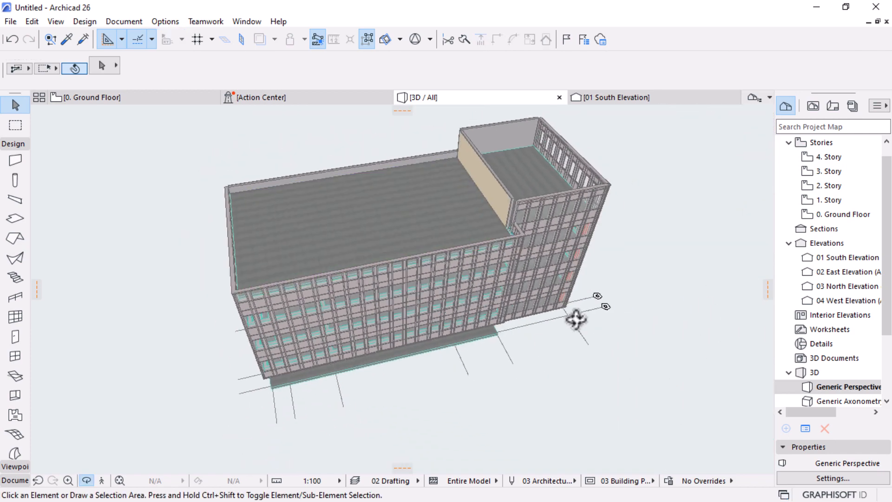
scroll(608, 393, "down", 3)
middle_click_drag(608, 393, 500, 271, "shift")
scroll(526, 333, "down", 1)
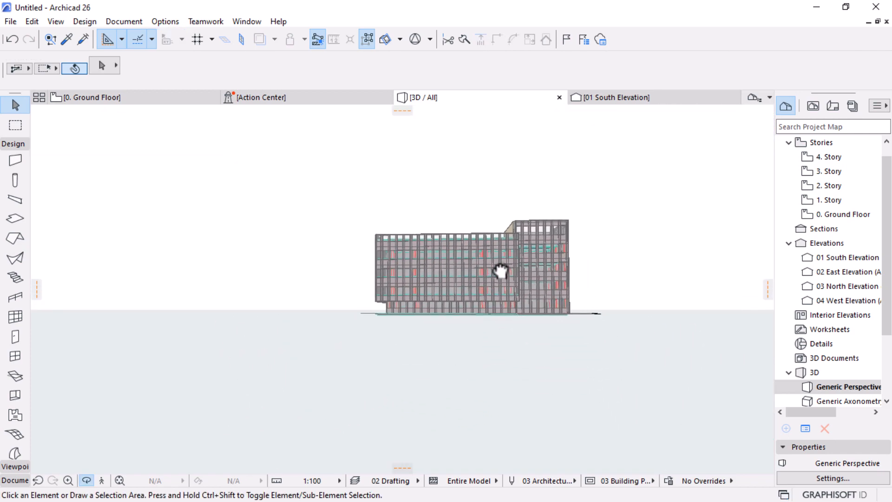
scroll(524, 257, "up", 3)
middle_click_drag(556, 252, 438, 318, "shift")
middle_click_drag(530, 299, 450, 317)
scroll(488, 204, "up", 2)
middle_click_drag(485, 204, 459, 225, "shift")
scroll(500, 232, "up", 3)
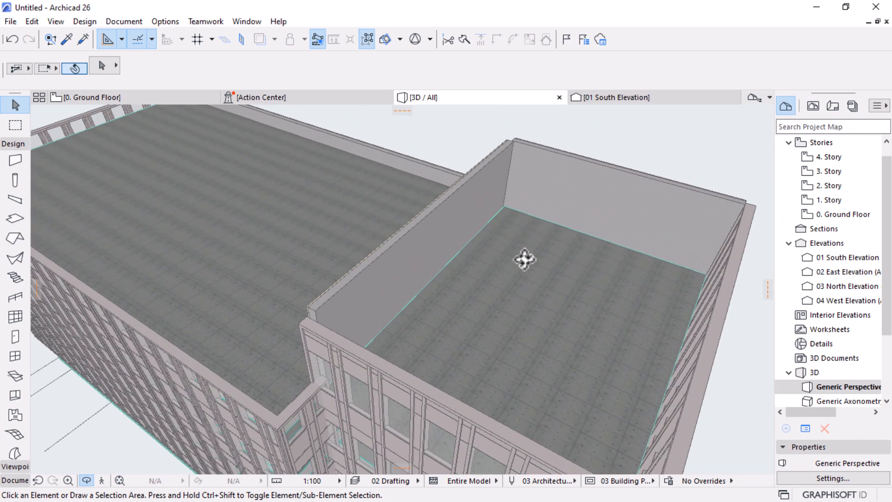
Step: Set the raised eastern block's roof slab offset to its home story to 1500 mm and check it from the front
left_click(518, 235)
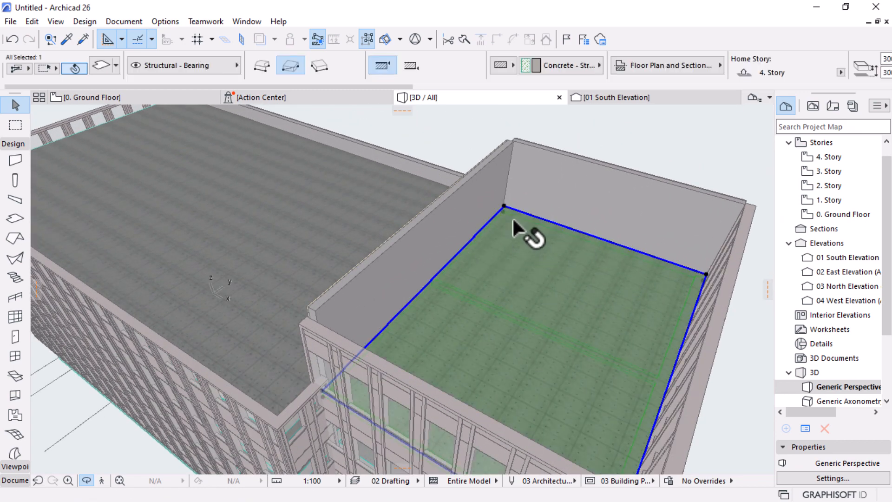
scroll(713, 70, "down", 3)
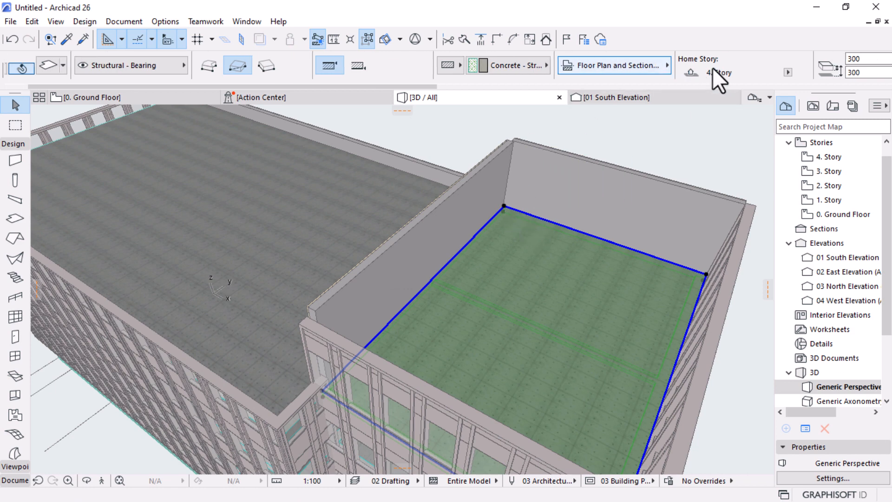
left_click(773, 73)
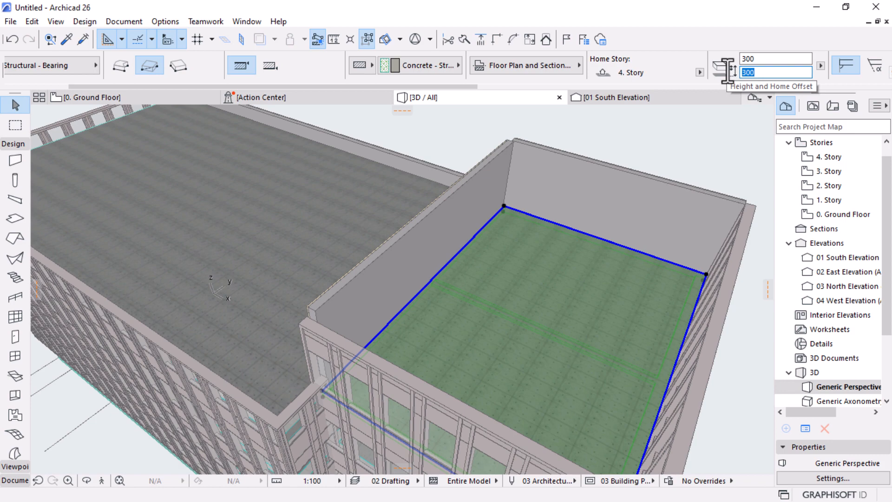
type("1500")
key("Return")
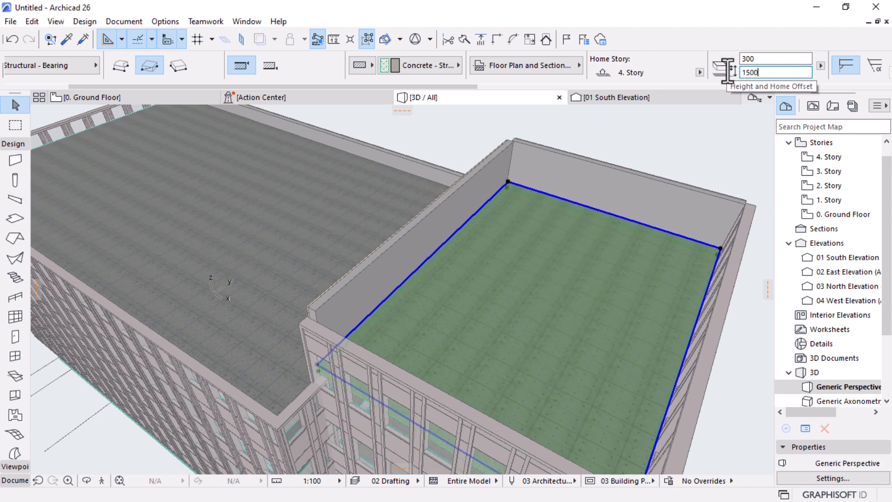
scroll(521, 202, "down", 5)
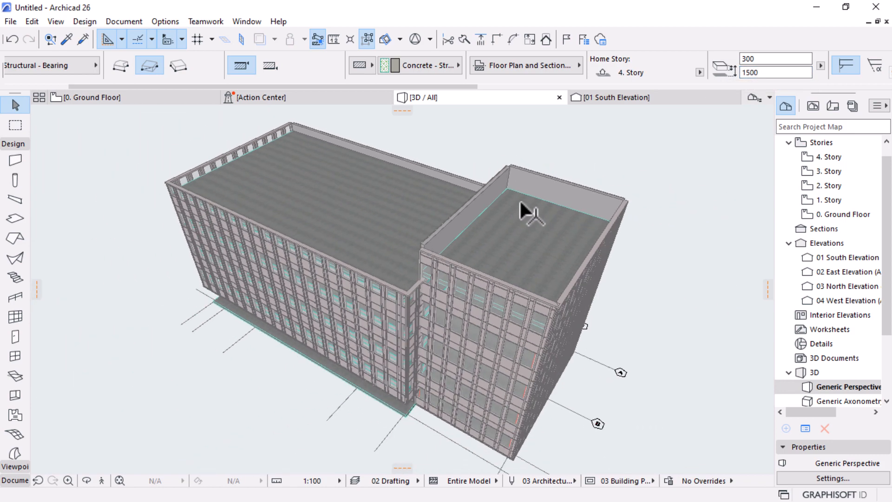
middle_click_drag(527, 310, 505, 234, "shift")
scroll(570, 271, "down", 4)
middle_click_drag(576, 269, 548, 278, "shift")
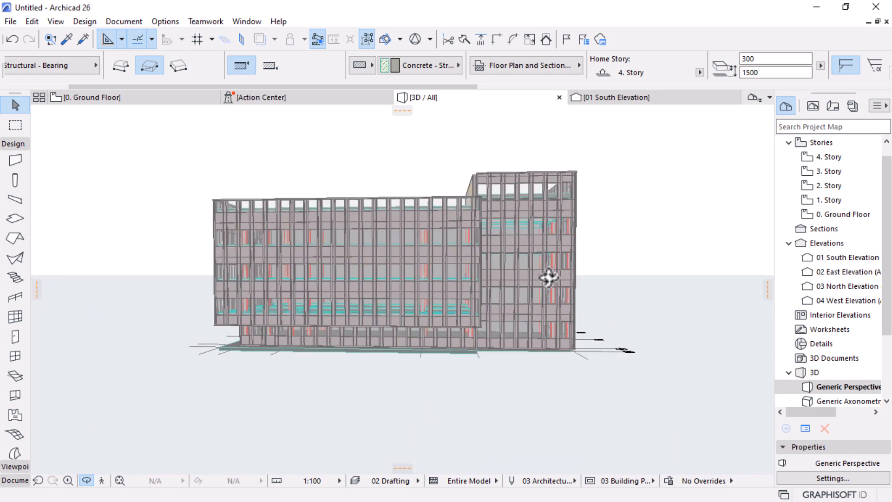
Step: Undo the raised eastern block's last roof slab offset change and delete the main block's roof slab on the 4. Story
key("ctrl+z")
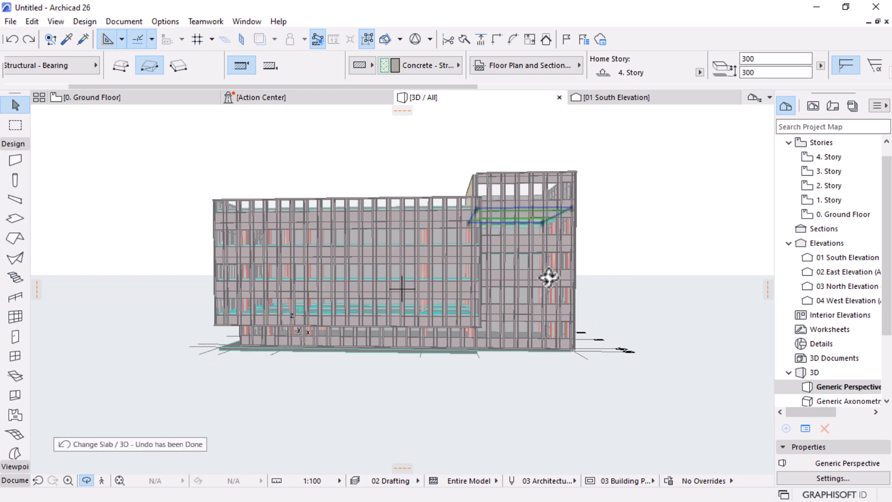
middle_click_drag(539, 185, 416, 201, "shift")
left_click(417, 204)
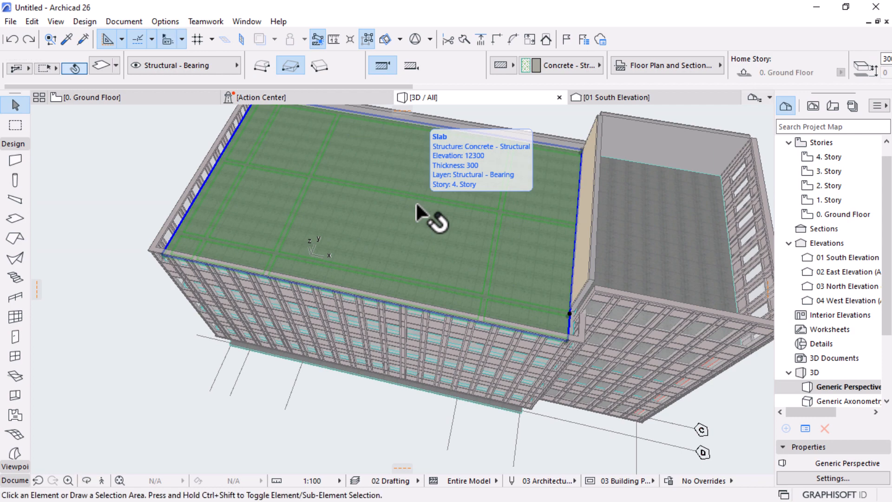
key("Delete")
Step: Lower the main block's south and west curtain wall to the level of the 3. Story slab by stretching its extrusion height
middle_click_drag(420, 215, 499, 251, "shift")
scroll(256, 344, "up", 3)
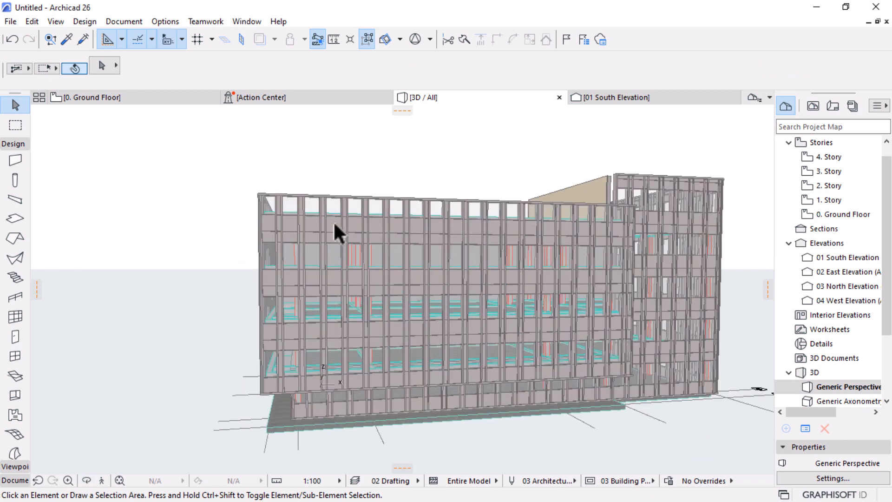
left_click(263, 205)
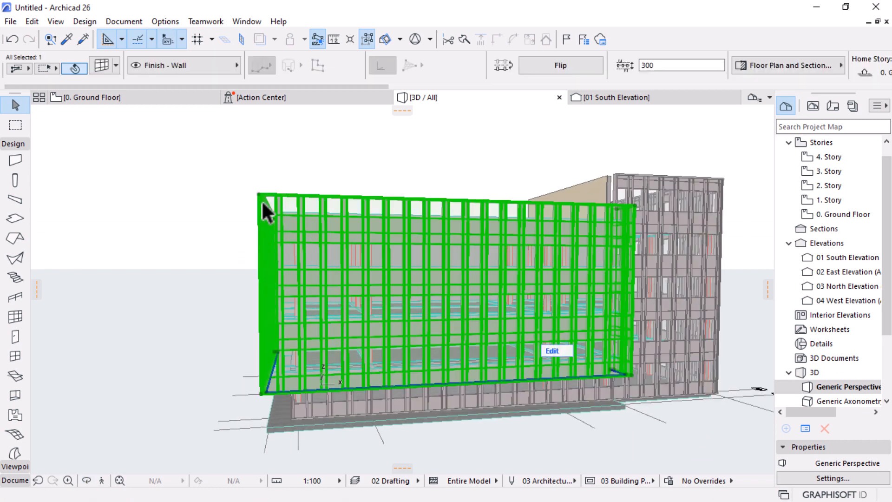
left_click(259, 194)
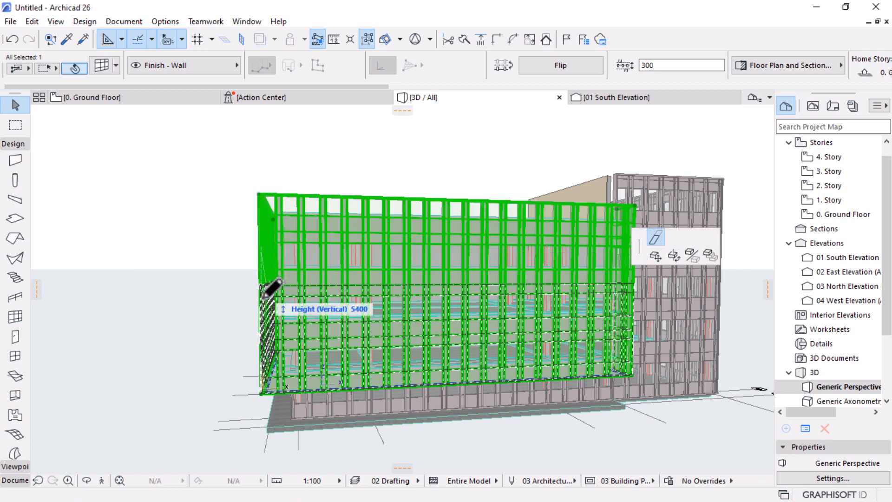
scroll(272, 302, "up", 3)
scroll(271, 297, "up", 2)
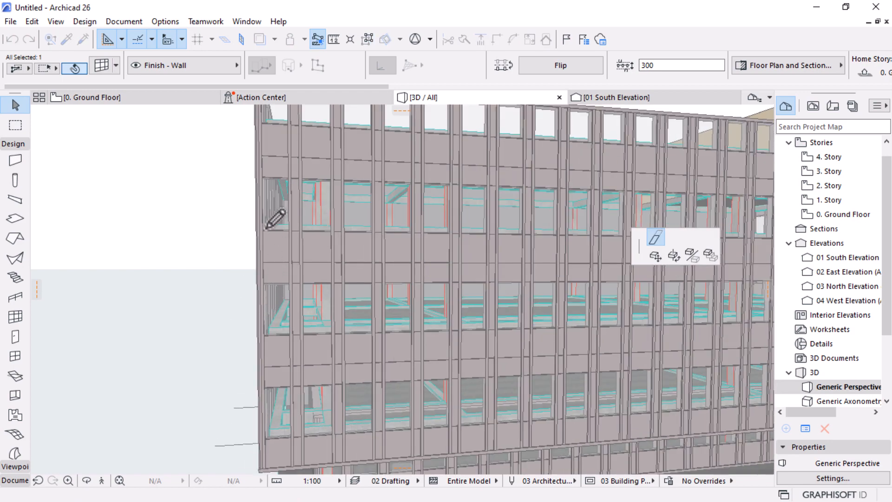
scroll(218, 390, "down", 5)
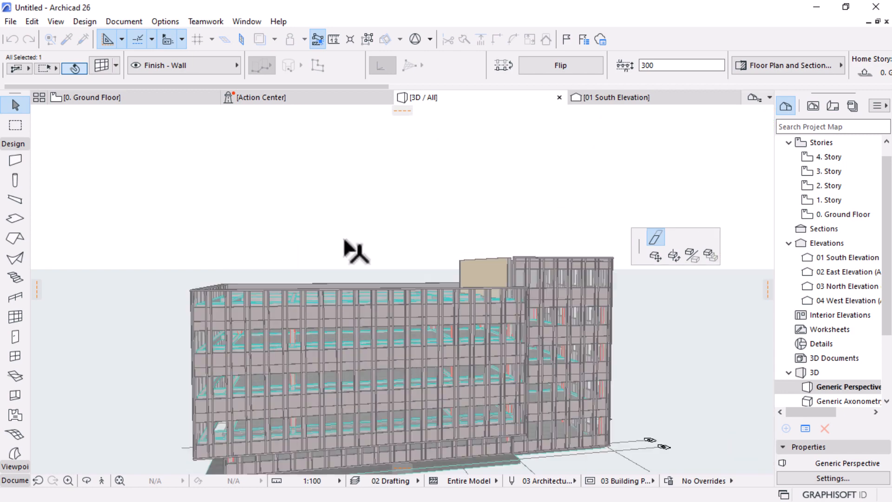
scroll(519, 280, "up", 5)
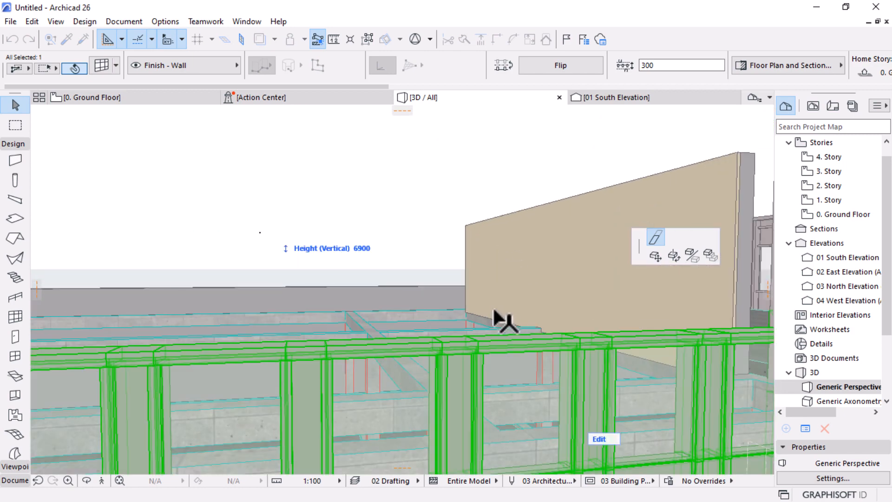
scroll(465, 292, "down", 4)
scroll(515, 335, "up", 3)
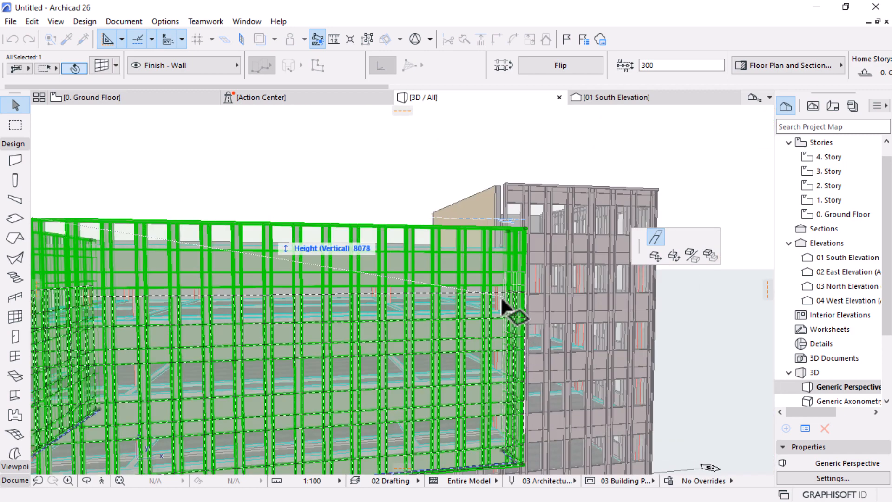
scroll(502, 300, "up", 3)
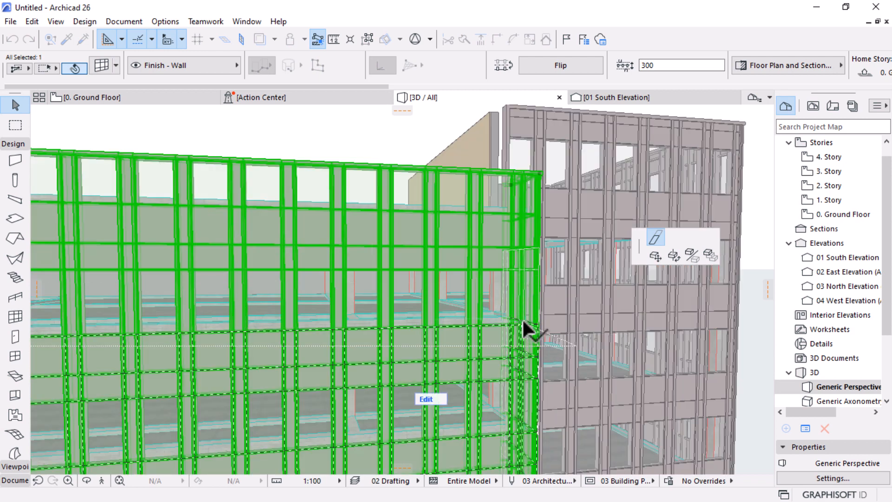
scroll(518, 300, "down", 5)
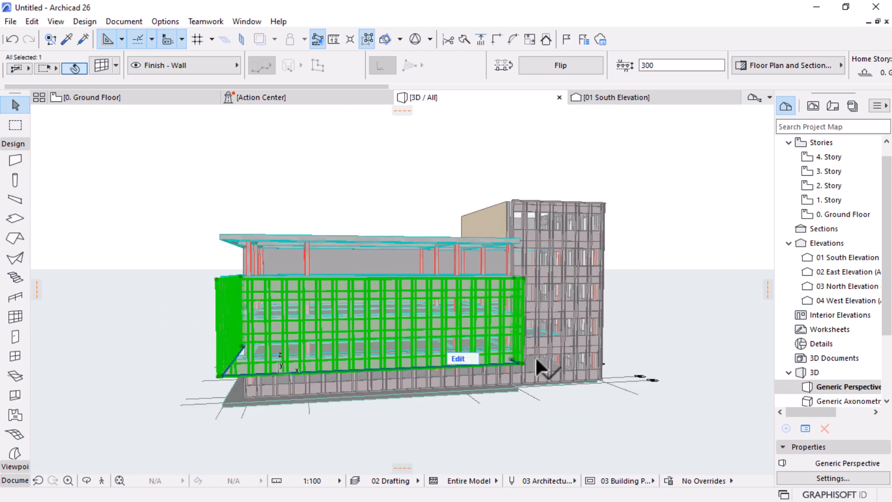
Step: Delete the grouped columns and beams of the main block's top story
middle_click_drag(704, 380, 369, 284, "shift")
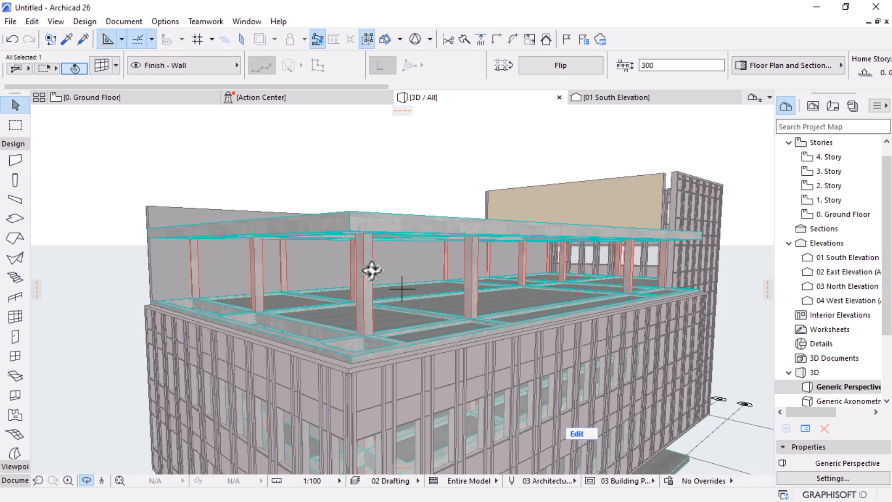
left_click(366, 256)
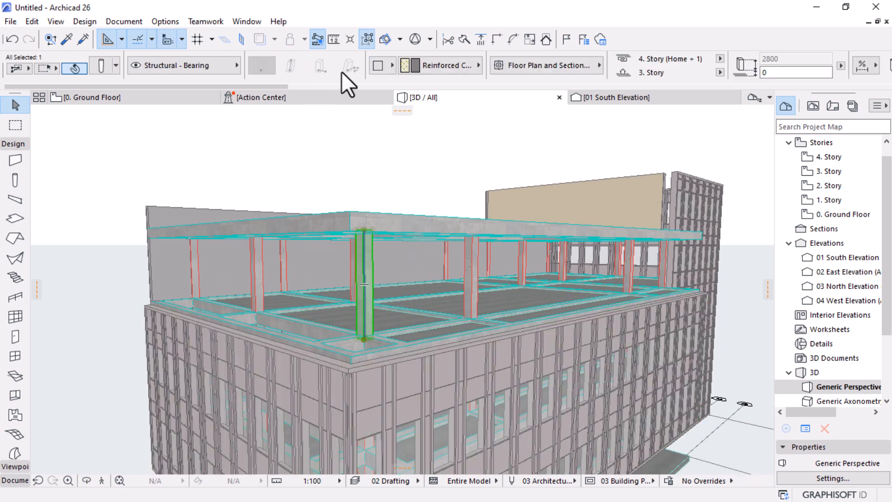
left_click(368, 36)
key("Delete")
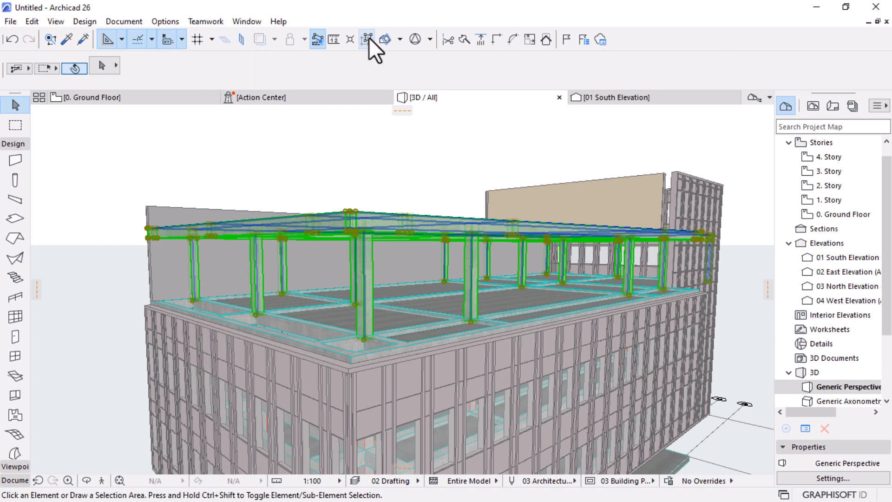
Step: Stretch the main block's curtain wall upward to a height of about 8001 mm, forming a parapet above the roof level
scroll(303, 210, "down", 3)
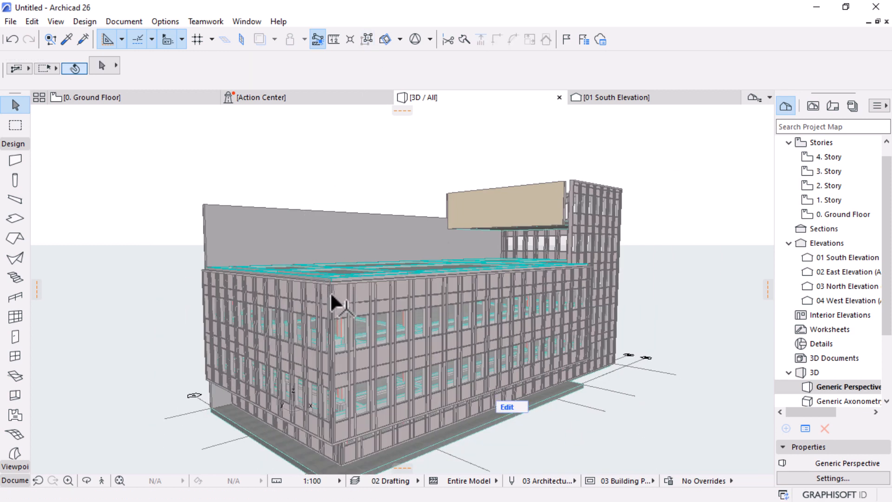
left_click(330, 291)
left_click(330, 281)
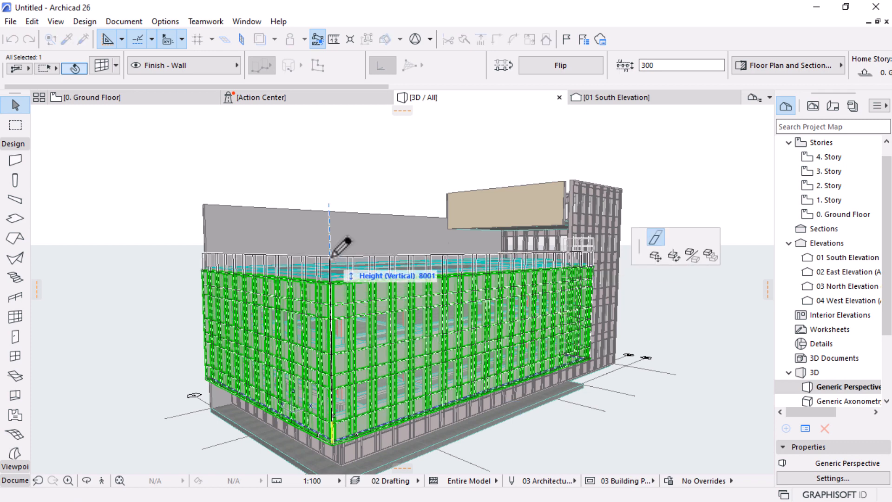
key("Return")
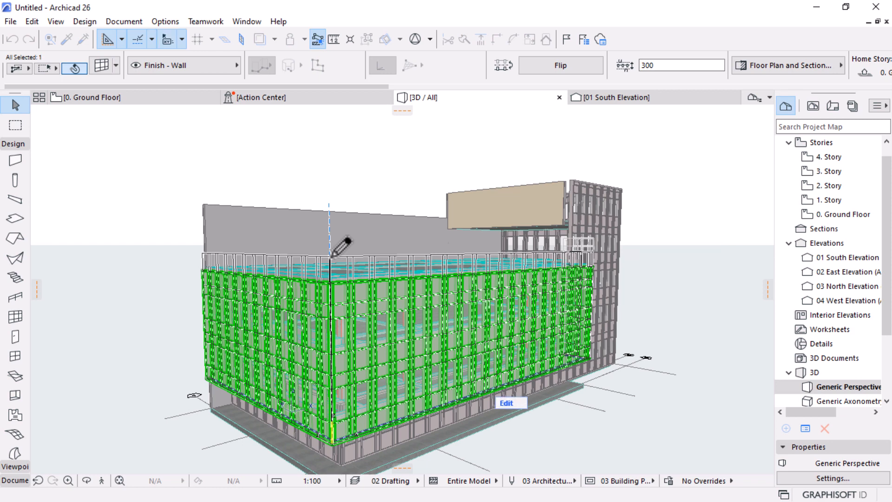
Step: Lower the main block's rear wall to match the top edge of the curtain wall
left_click(263, 229)
left_click(203, 203)
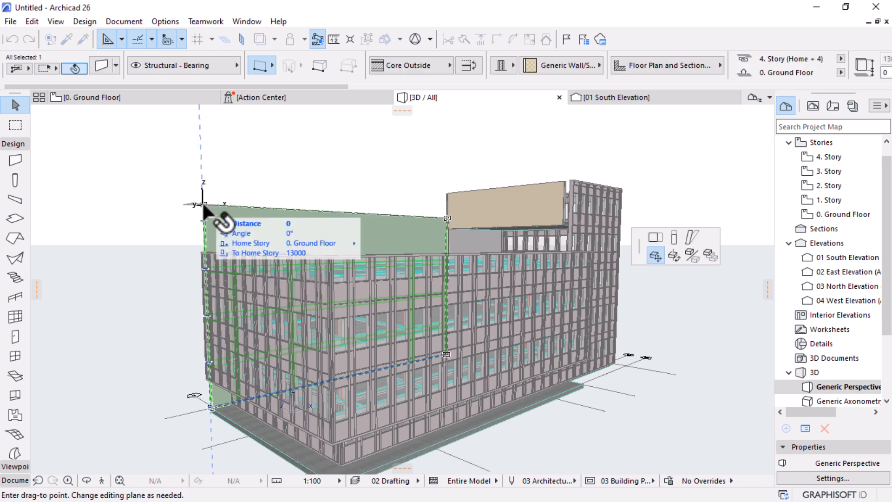
left_click(673, 237)
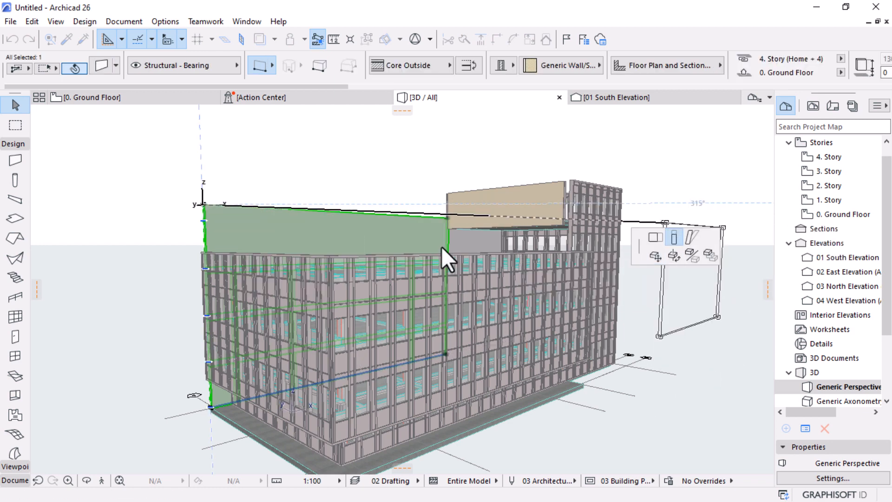
left_click(335, 253)
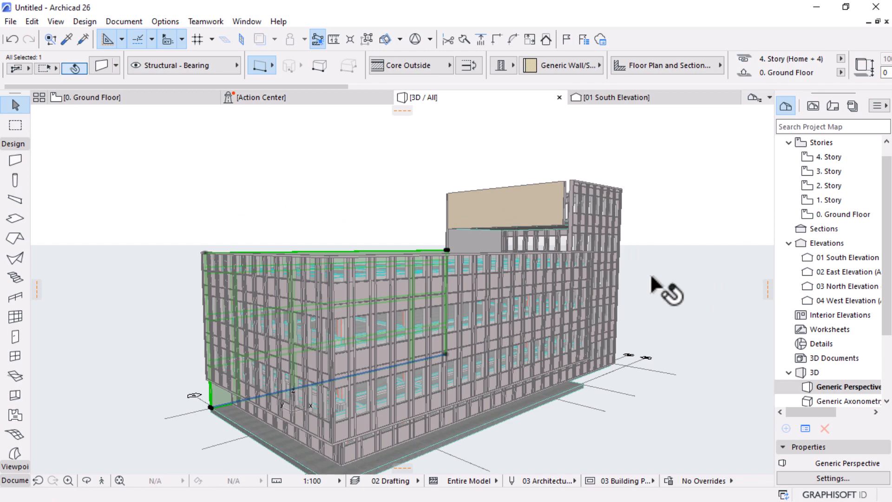
Step: Offset the 3. Story slab's west edge outward 1600 mm to meet the west curtain wall
left_click_drag(652, 279, 309, 310)
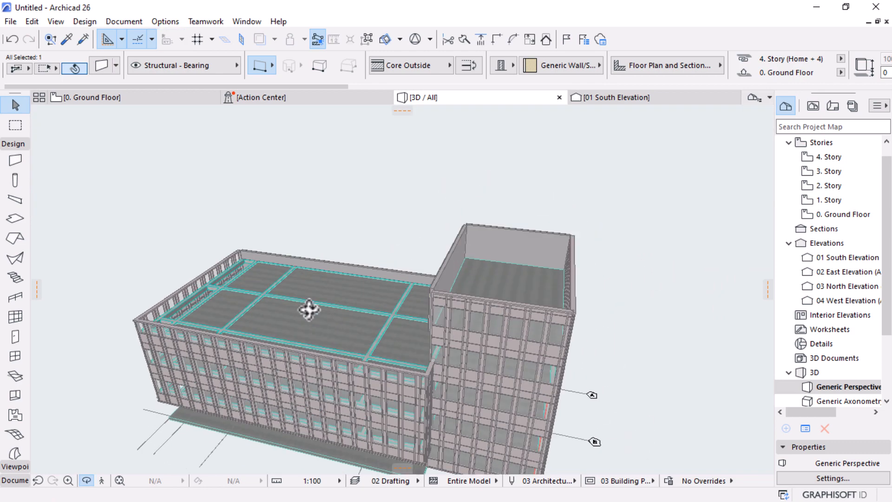
scroll(226, 295, "up", 5)
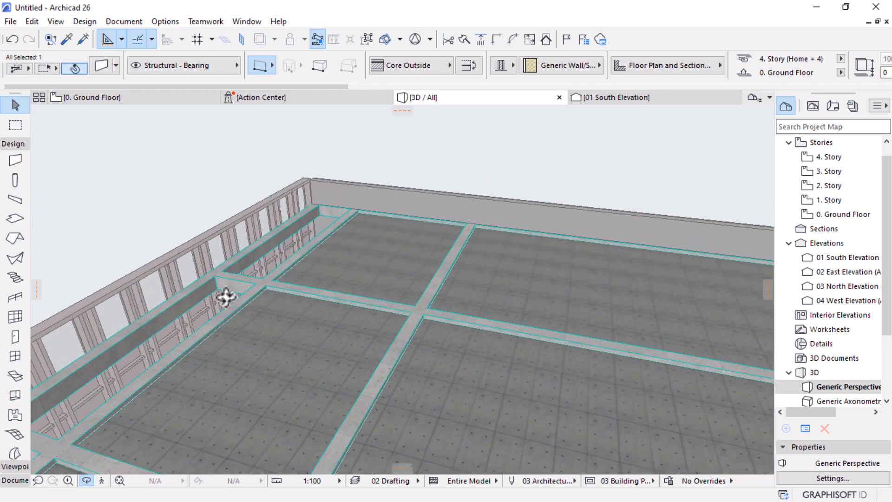
left_click(275, 324)
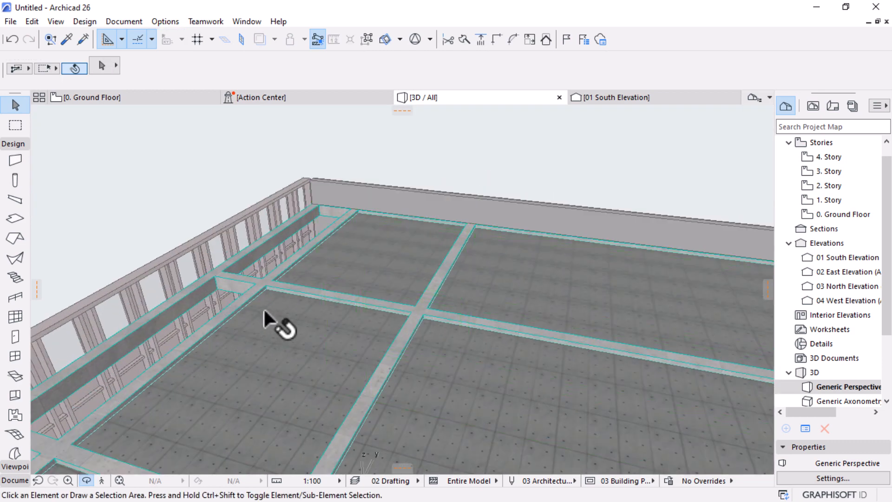
left_click(264, 278)
key("Escape")
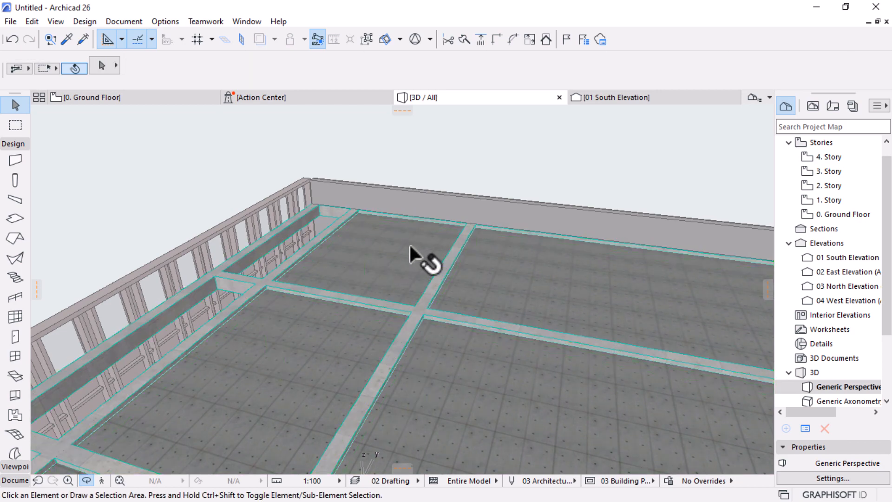
left_click(364, 237)
scroll(130, 272, "up", 3)
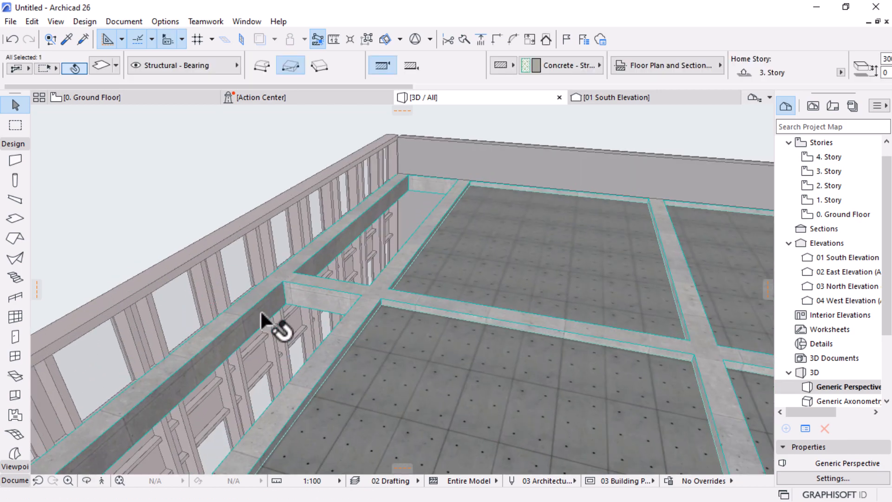
left_click(377, 280)
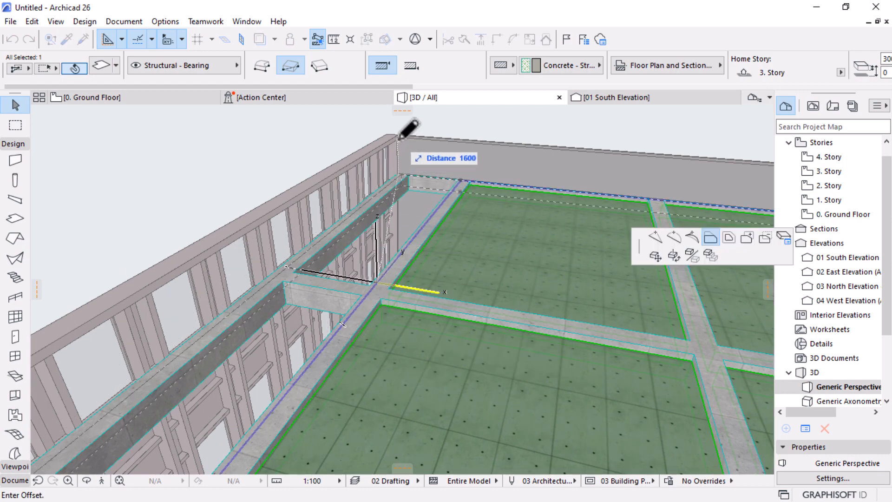
left_click(322, 172)
Step: Set the 3. Story slab's offset to its home story to 300 mm so it covers the roof beams
middle_click_drag(320, 171, 346, 202, "shift")
scroll(558, 59, "right", 6)
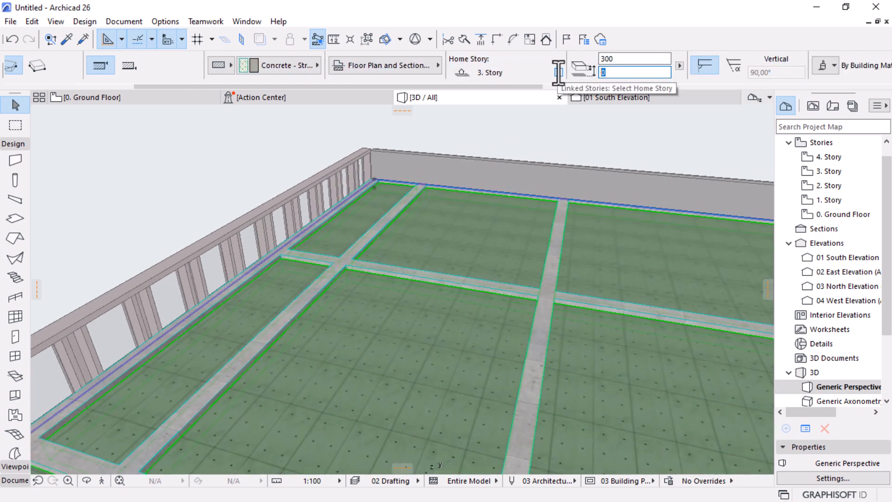
key("Return")
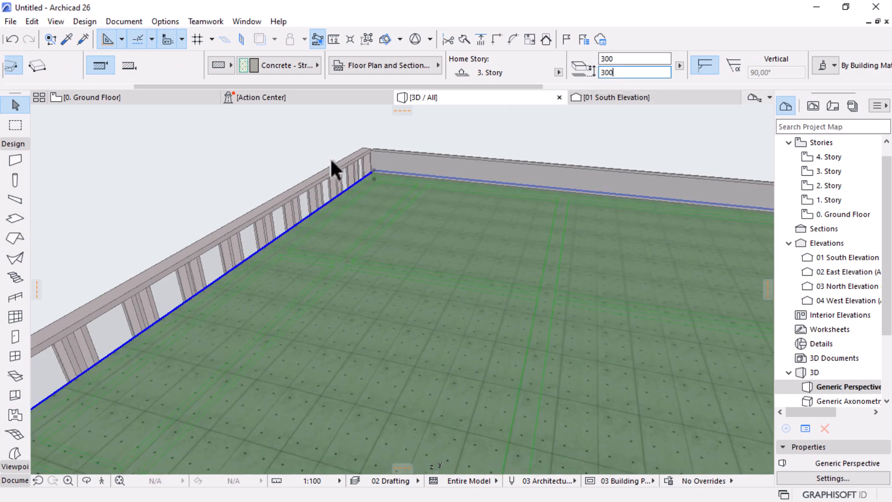
scroll(301, 169, "down", 5)
scroll(284, 217, "down", 5)
middle_click_drag(365, 244, 363, 232)
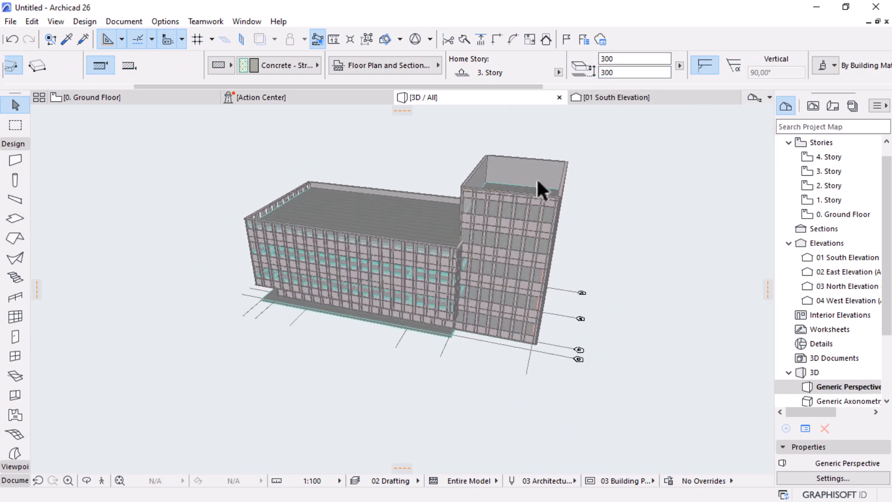
Step: Check the building from the front and above, and delete the raised eastern block's roof slab on the 4. Story
scroll(543, 169, "up", 4)
middle_click_drag(518, 279, 542, 242, "shift")
scroll(539, 243, "down", 2)
scroll(483, 318, "down", 2)
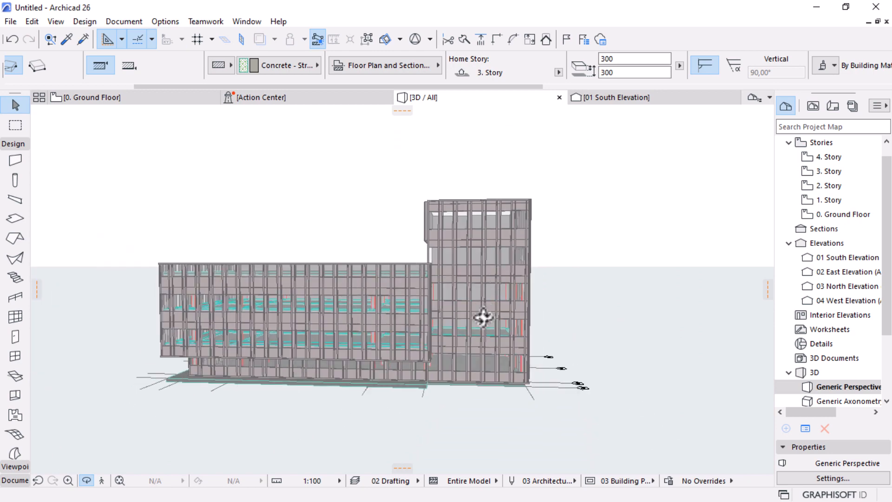
middle_click_drag(551, 292, 454, 292, "shift")
scroll(454, 292, "up", 3)
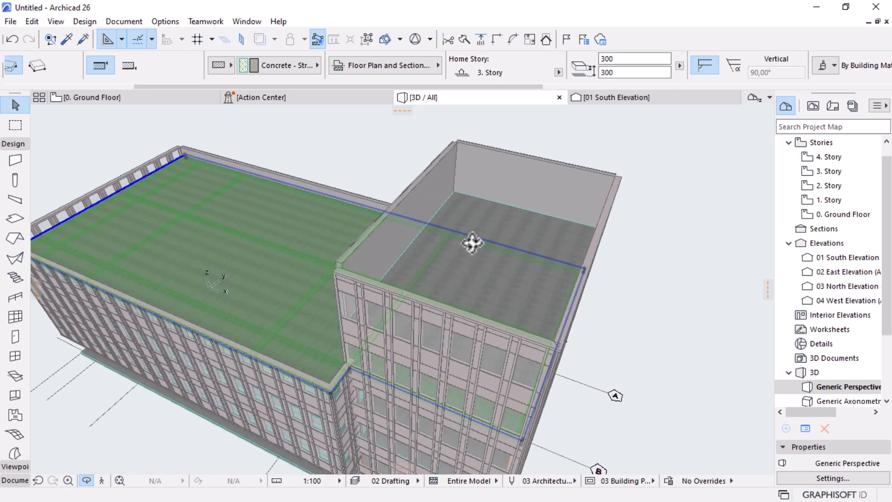
middle_click_drag(396, 319, 488, 249, "shift")
left_click(517, 204)
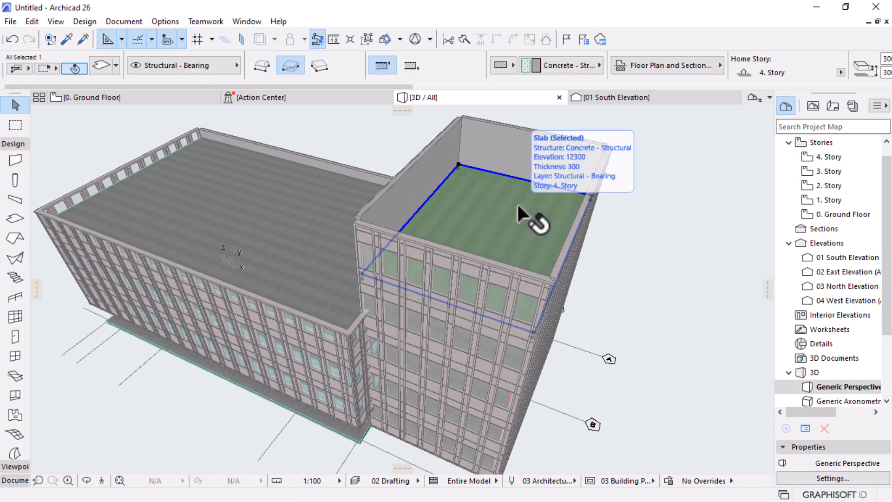
key("Delete")
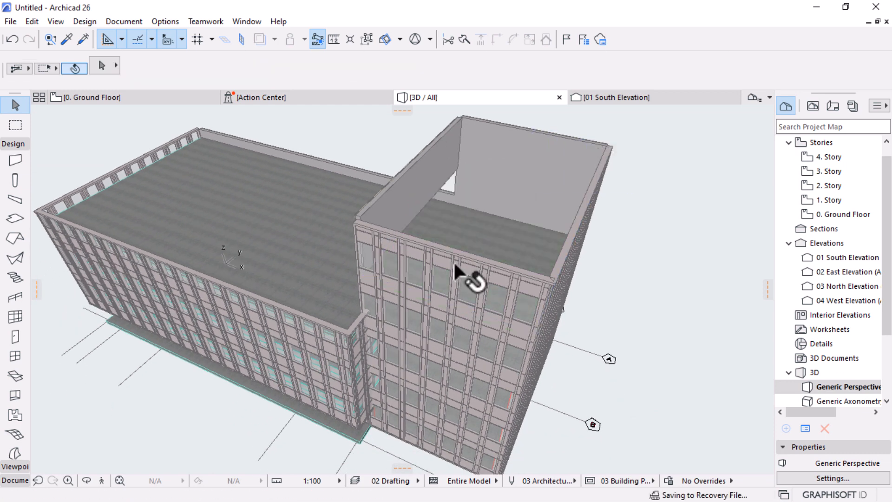
Step: Shorten the eastern block's curtain wall by one story by stretching its extrusion height downward
left_click(466, 320)
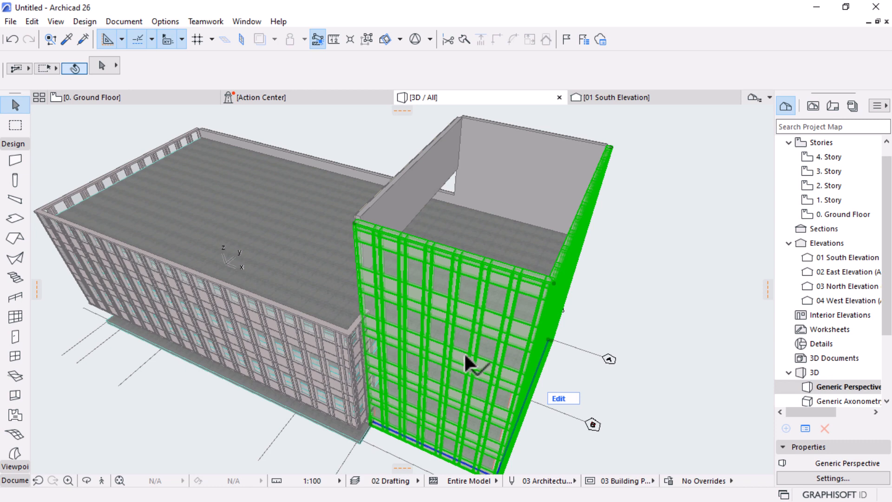
left_click(555, 281)
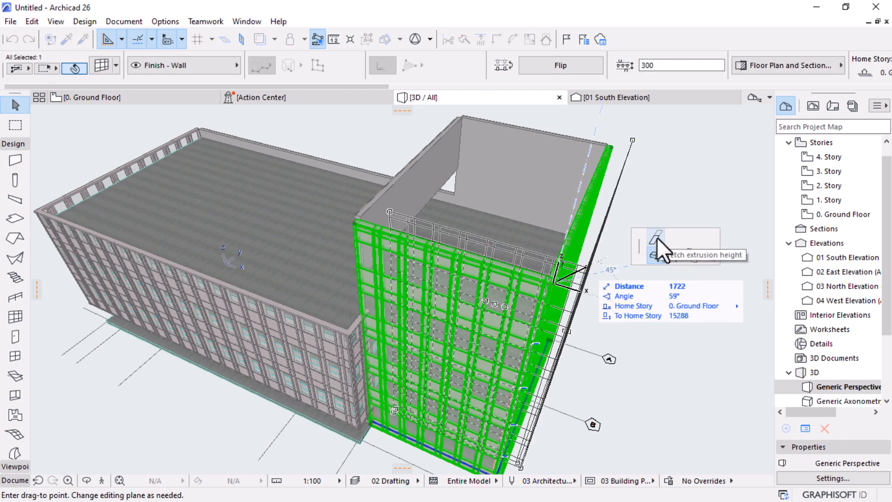
left_click(657, 238)
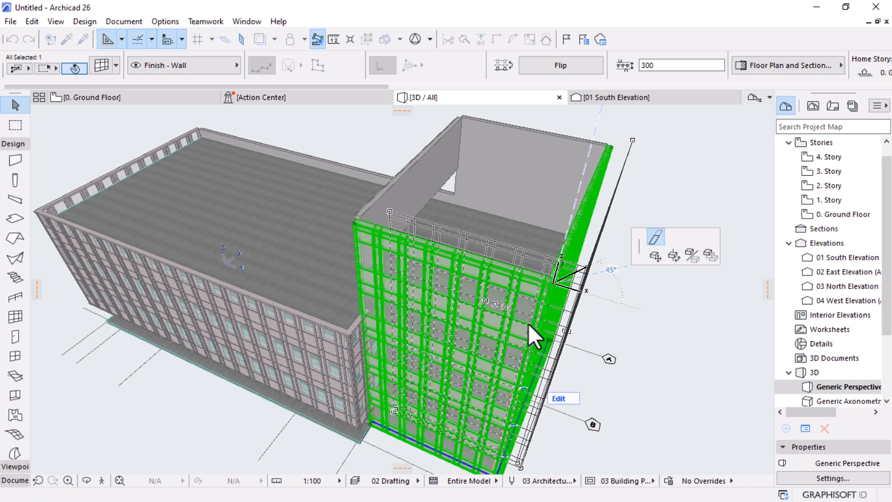
left_click(536, 344)
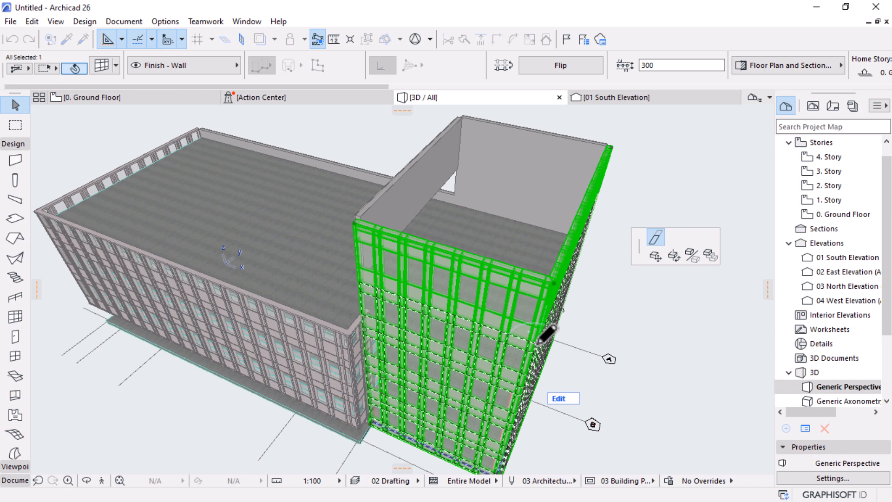
key("ctrl+z")
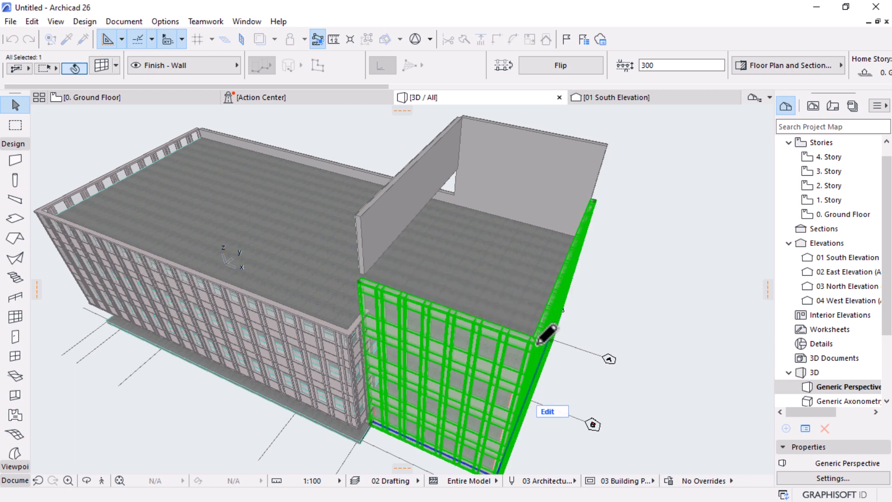
Step: Lower the top of the eastern block's rear wall to match the curtain wall's top edge
middle_click_drag(536, 293, 613, 202, "shift")
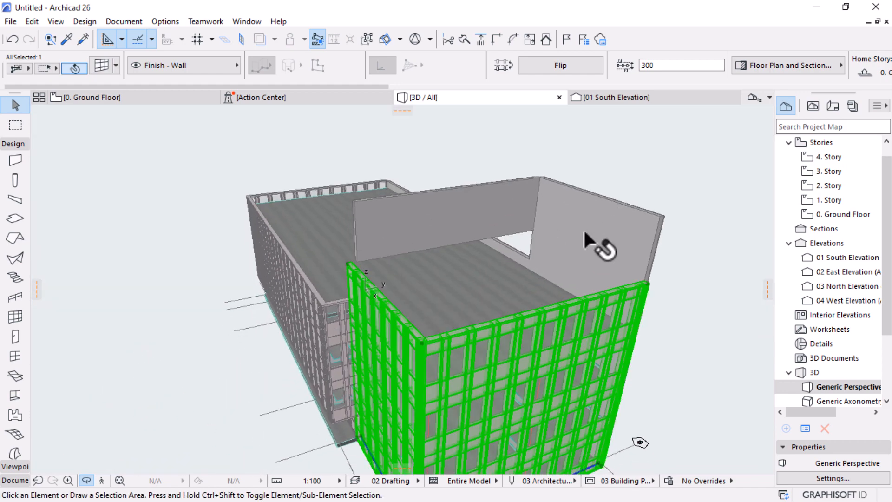
left_click(604, 238)
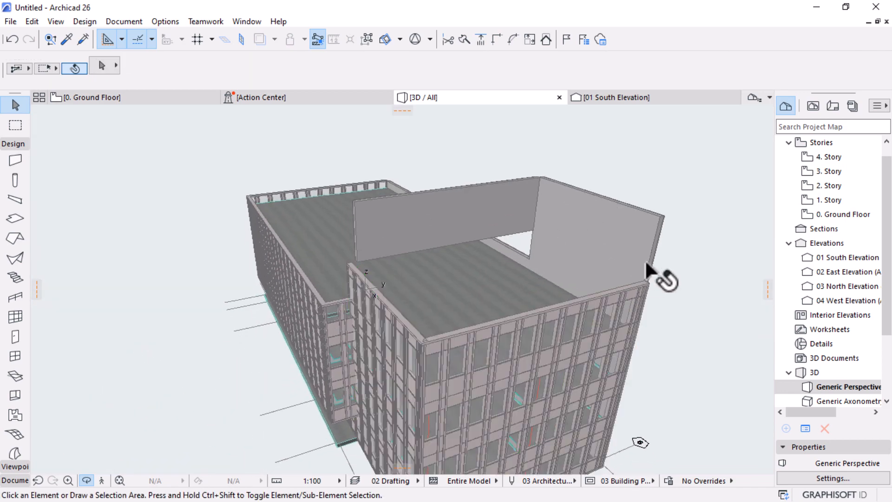
left_click(662, 216)
left_click(673, 236)
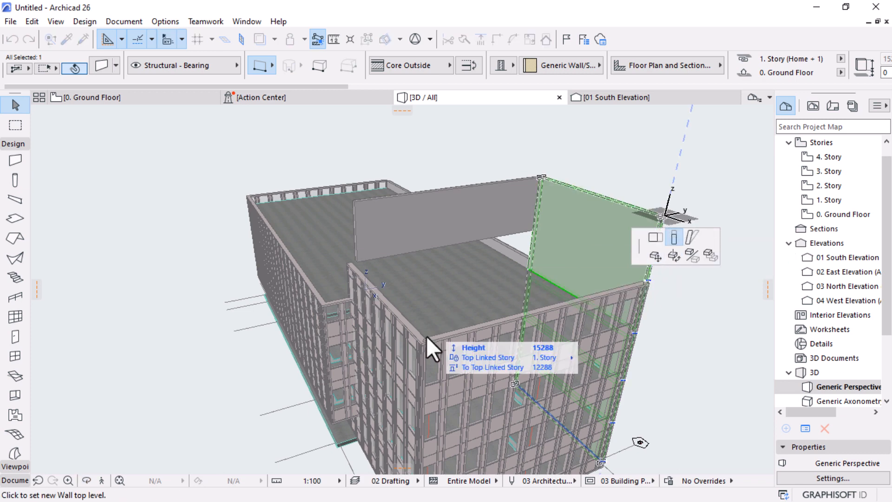
left_click(427, 334)
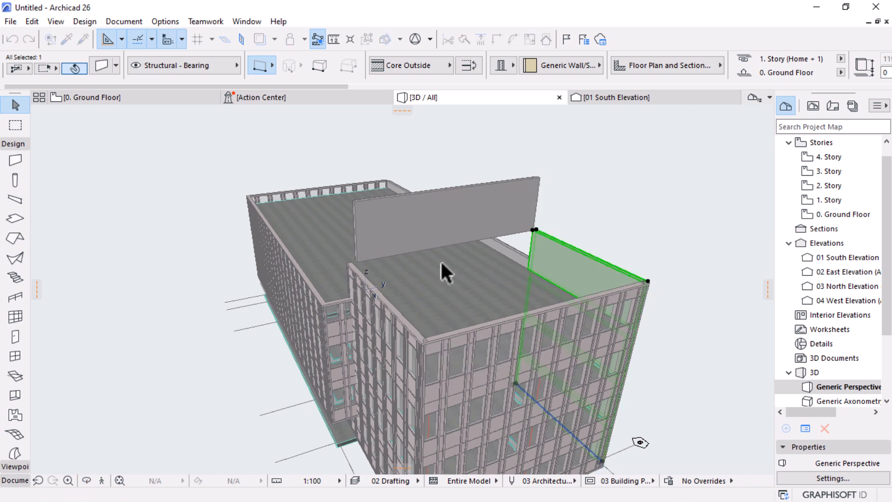
Step: Move the wall dividing the two roofs down so its top meets the lowered rear wall's top corner
left_click(481, 197)
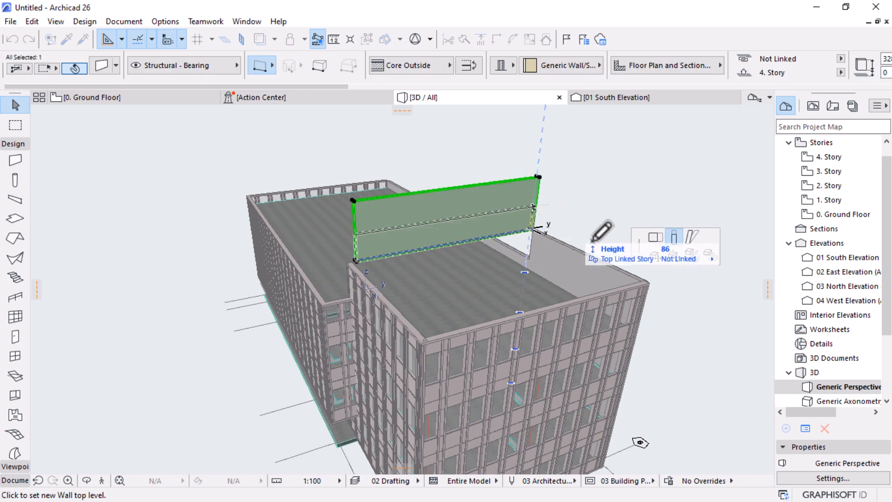
left_click(655, 255)
left_click(532, 230)
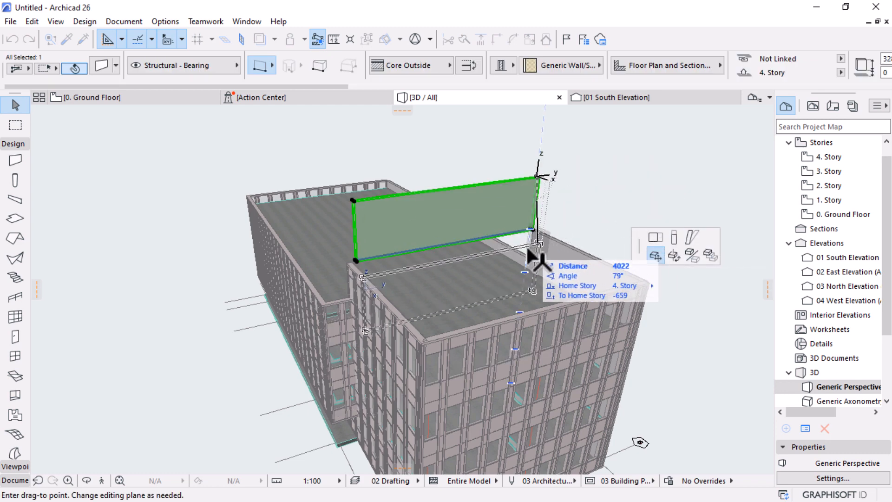
left_click(649, 284)
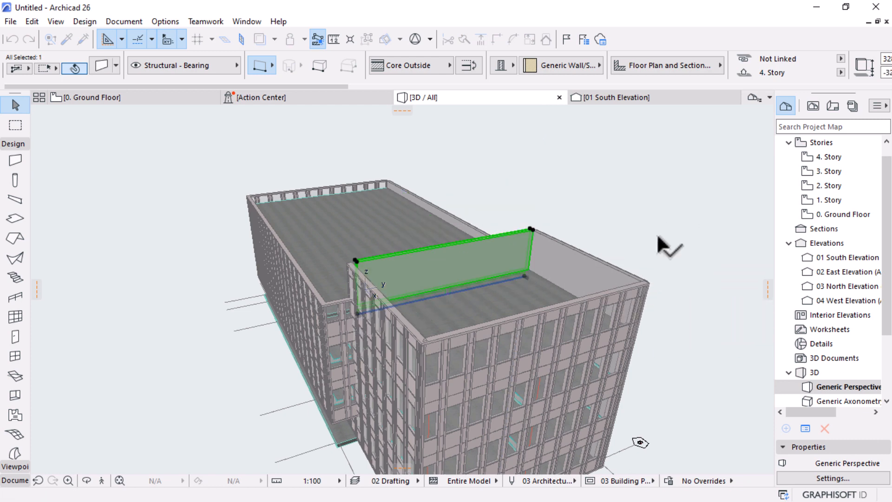
left_click(658, 234)
Step: Examine the lowered building in 3D from the front and above, including the roof slab inside the eastern block
scroll(620, 286, "down", 3)
middle_click_drag(619, 285, 553, 279, "shift")
left_click_drag(553, 278, 594, 302)
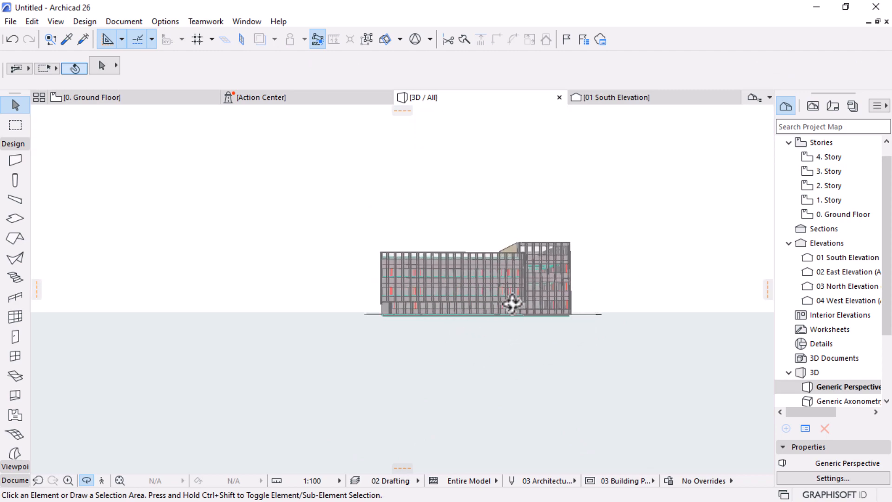
left_click_drag(513, 304, 591, 257)
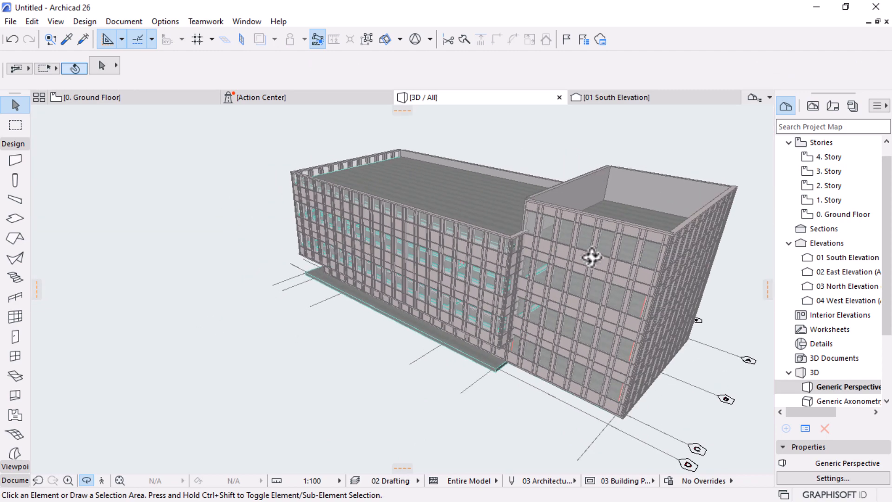
middle_click_drag(592, 230, 488, 273)
scroll(550, 222, "up", 4)
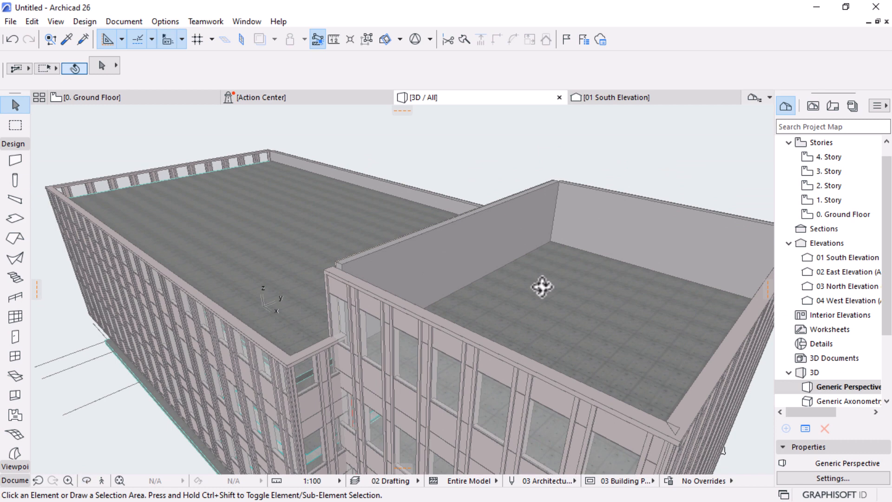
left_click(535, 283)
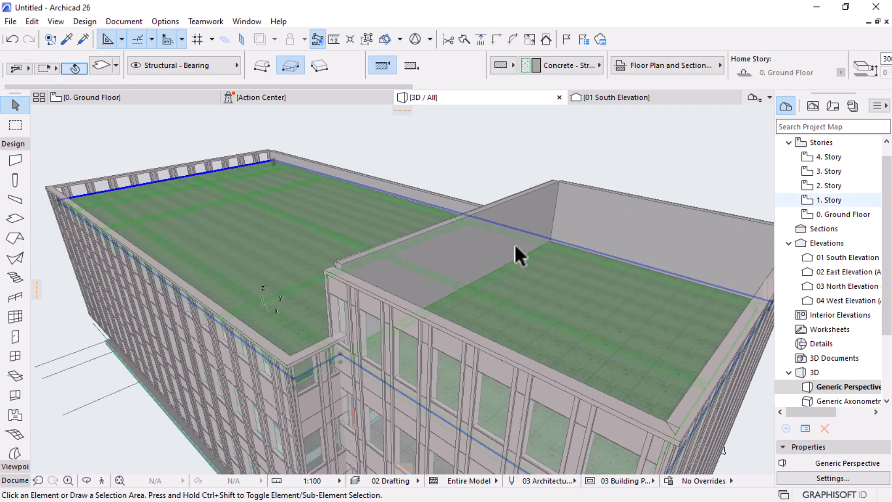
key("Escape")
Step: Open the 4. Story floor plan and show the 3. Story as its trace reference
double_click(836, 214)
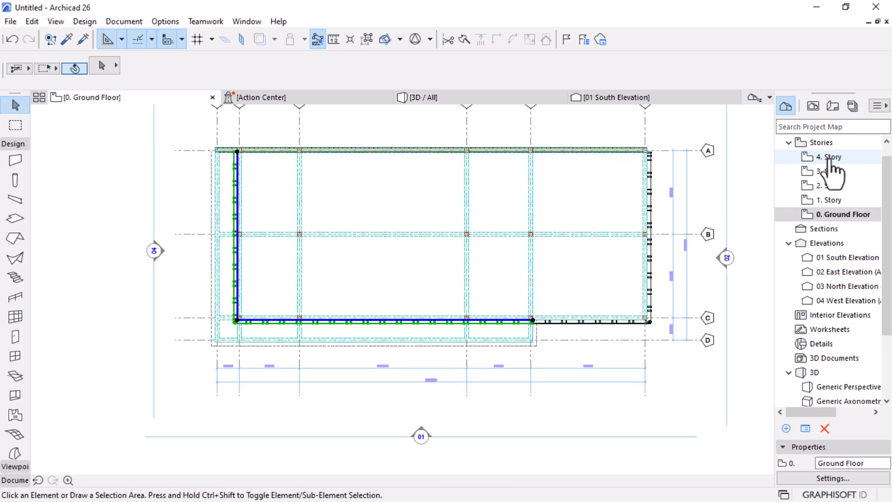
double_click(830, 157)
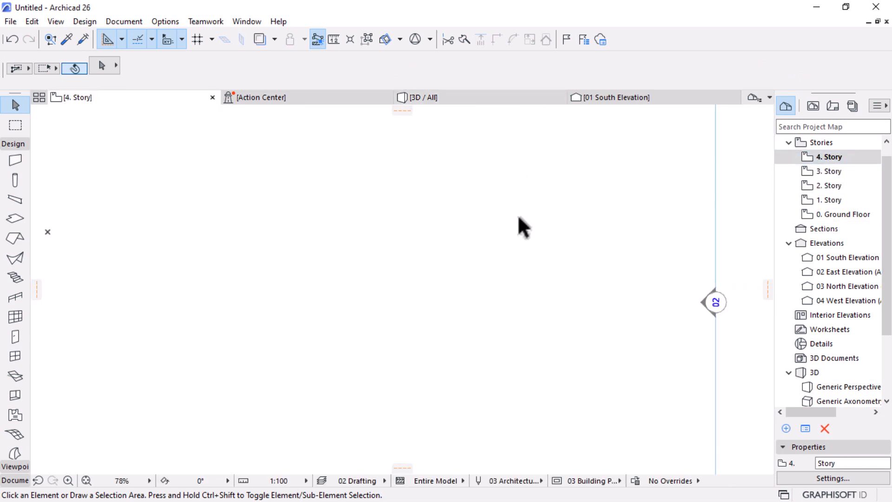
scroll(526, 272, "down", 4)
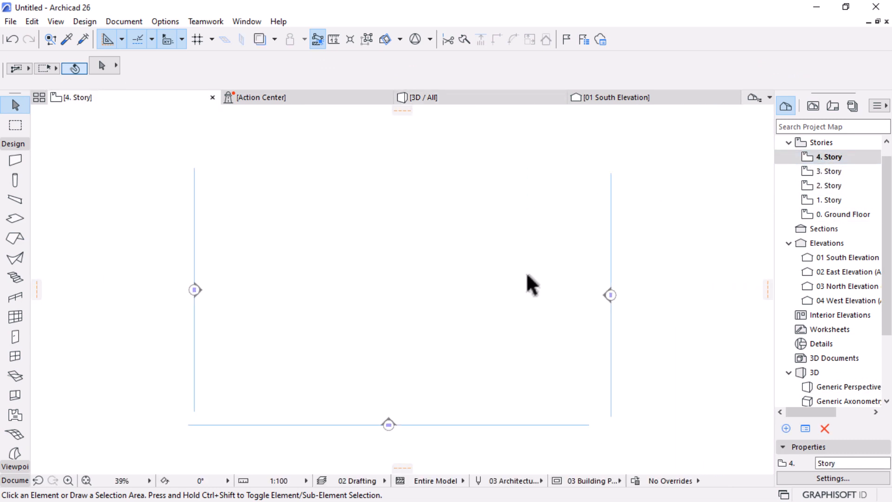
right_click(832, 173)
left_click(762, 253)
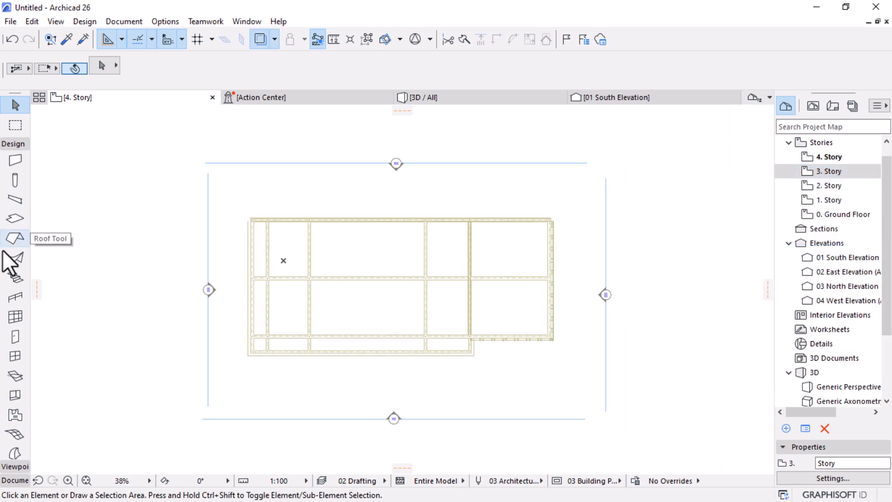
Step: Draw a rectangular roof slab about 7900 mm wide over the eastern block, between the inner corners of the traced beams
left_click(14, 218)
scroll(517, 289, "up", 8)
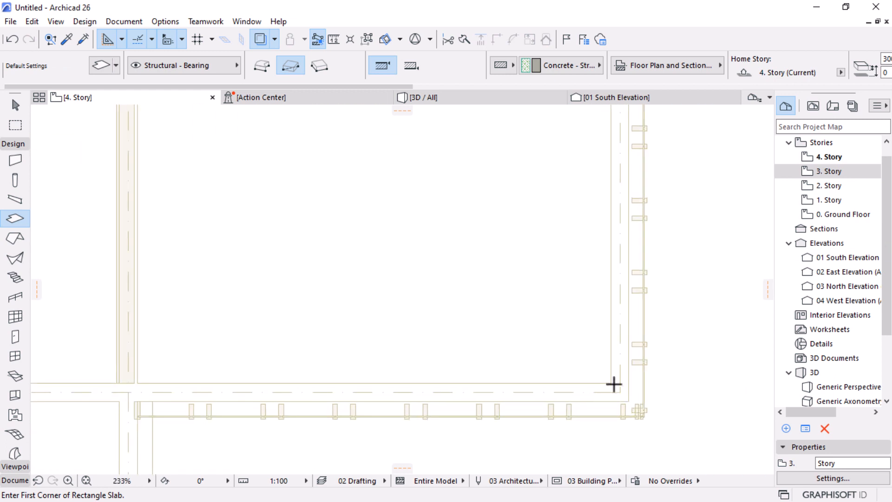
left_click(611, 383)
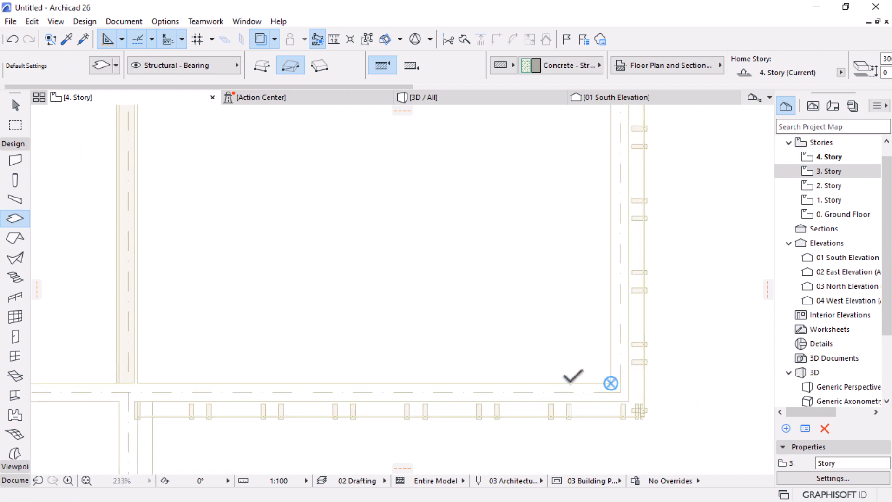
scroll(603, 408, "down", 5)
scroll(444, 171, "up", 4)
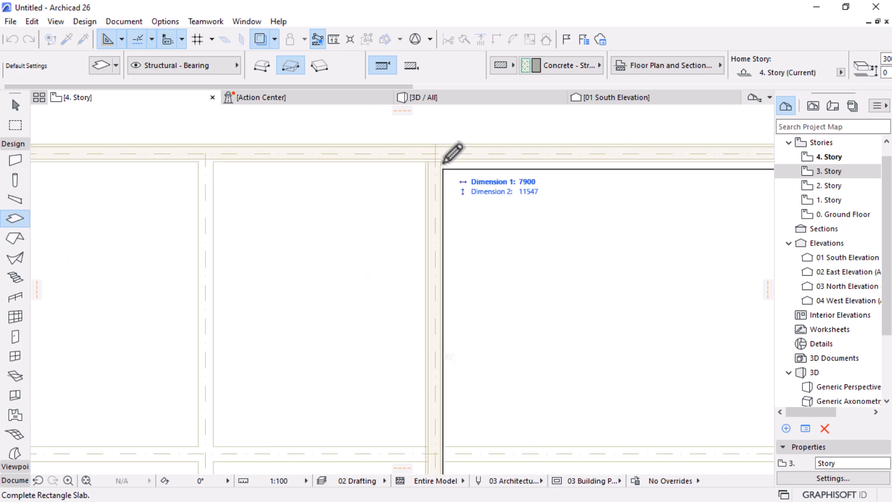
left_click(441, 162)
Step: In the 3D view, stretch the eastern block's curtain wall to a vertical height of 13000 mm to form a parapet
left_click(443, 99)
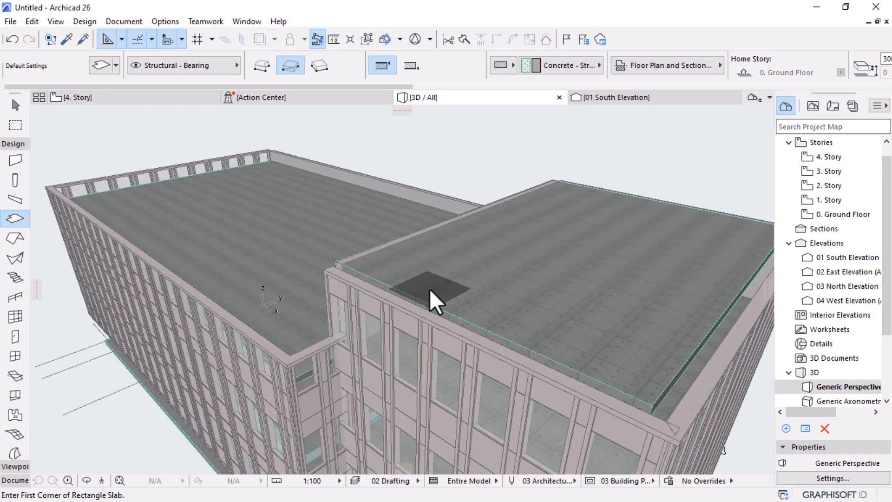
key("Escape")
left_click_drag(428, 255, 449, 317)
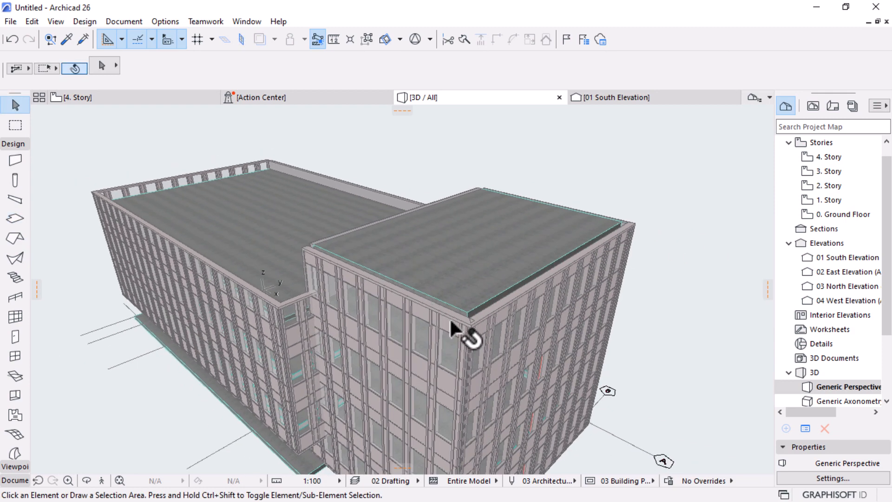
left_click(454, 320)
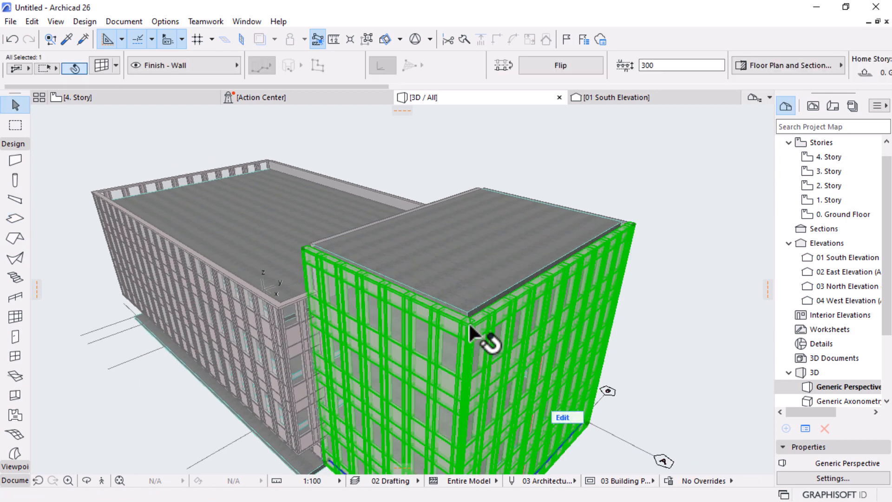
left_click(469, 324)
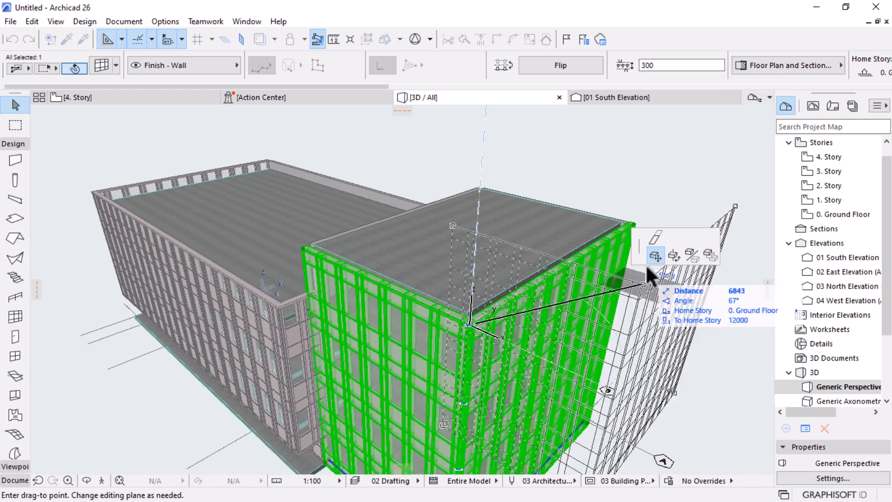
left_click(655, 238)
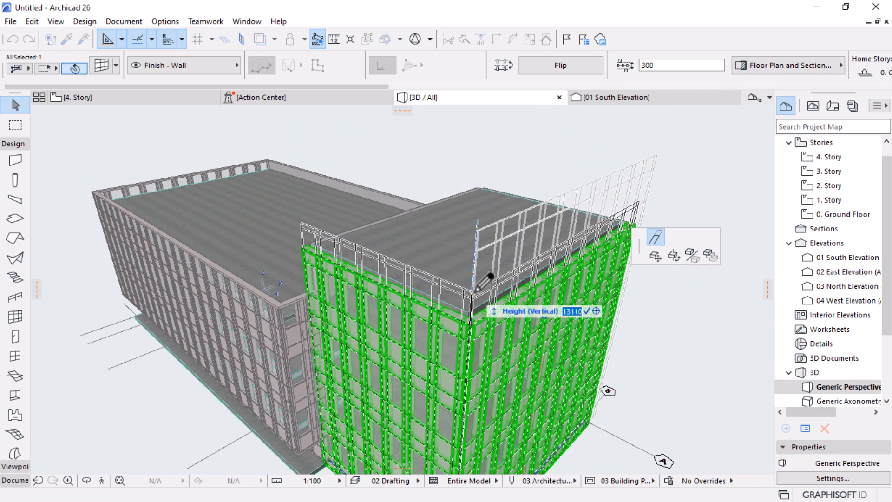
type("13000")
key("Return")
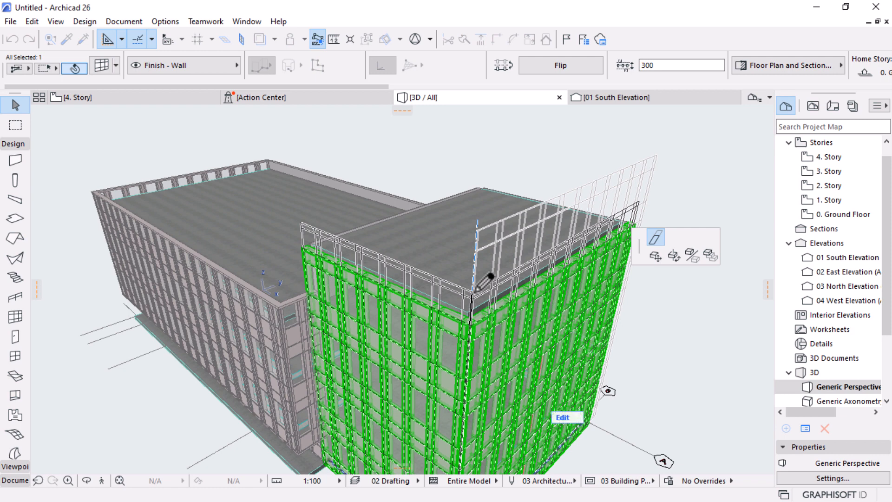
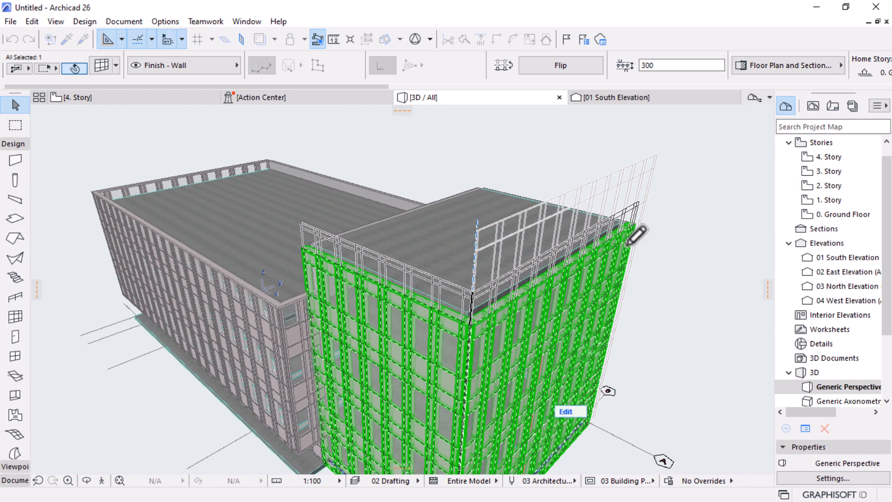
Step: Stretch the eastern block's solid rear wall, together with its upper wall facing the lower roof, to a height of 13050 mm at the parapet corner
middle_click_drag(731, 225, 318, 242, "shift")
middle_click_drag(636, 289, 302, 289, "shift")
key("Escape")
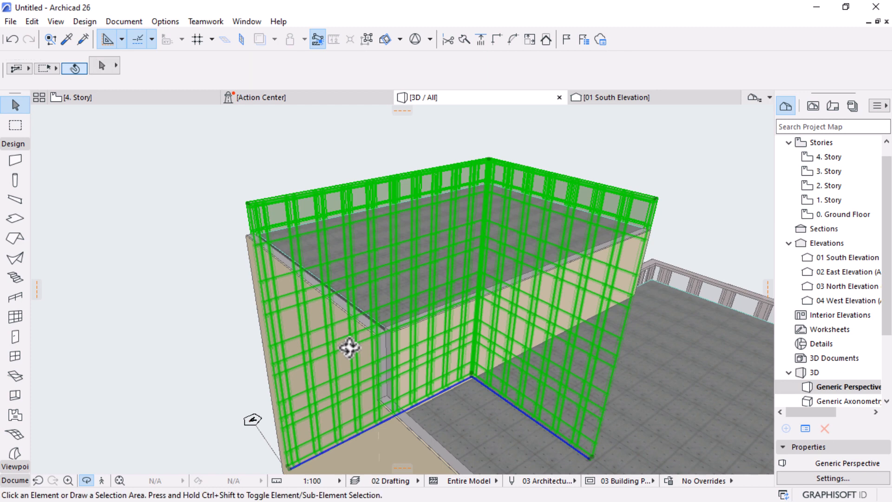
left_click(403, 340)
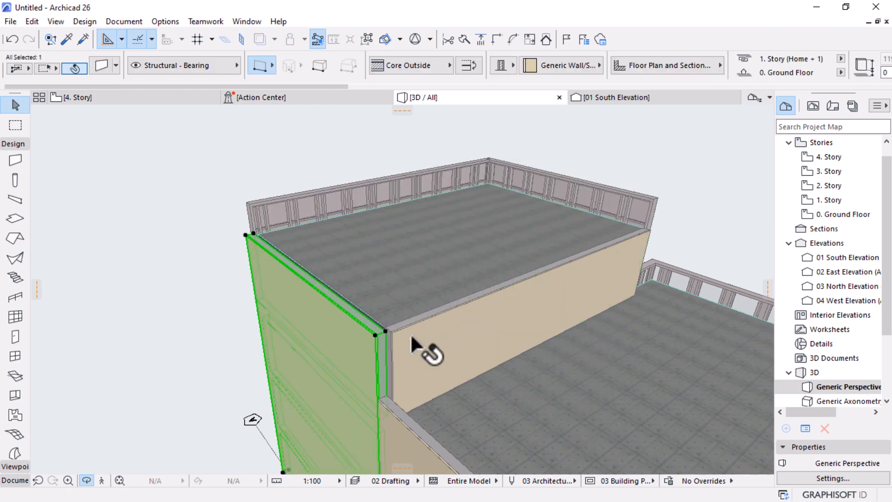
left_click(401, 345, "shift")
left_click(389, 332)
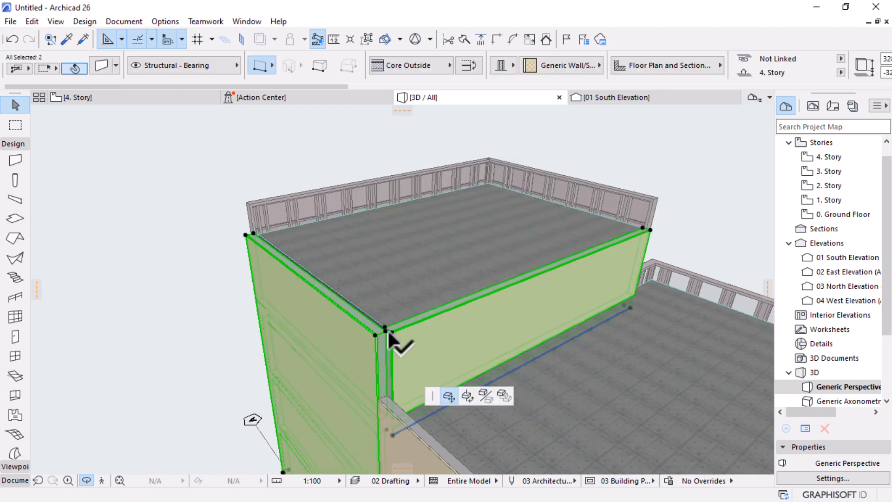
key("Escape")
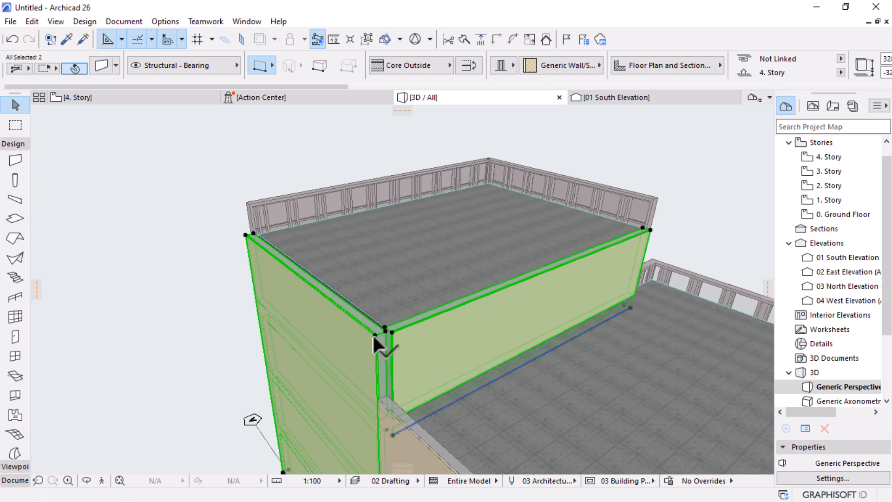
left_click(374, 332)
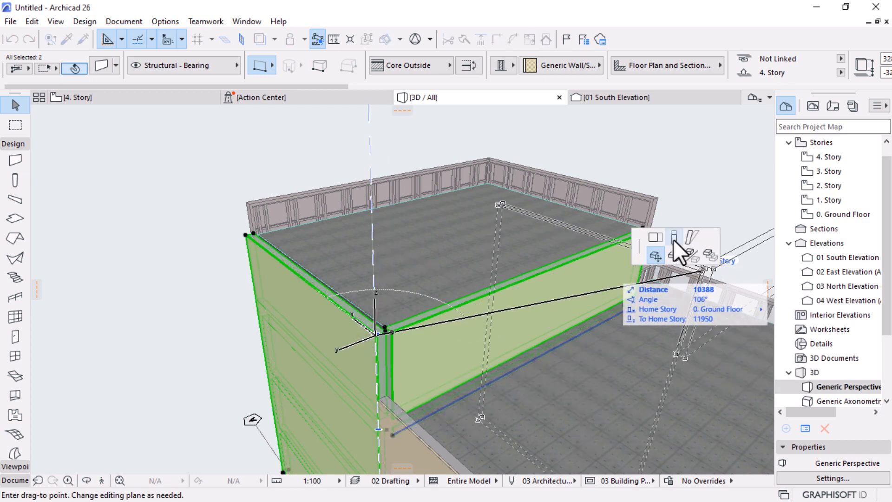
left_click(673, 239)
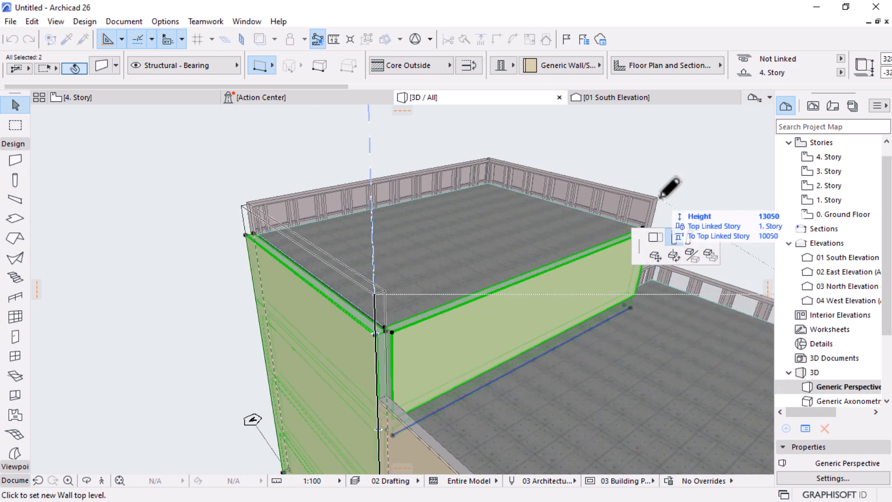
left_click(669, 190)
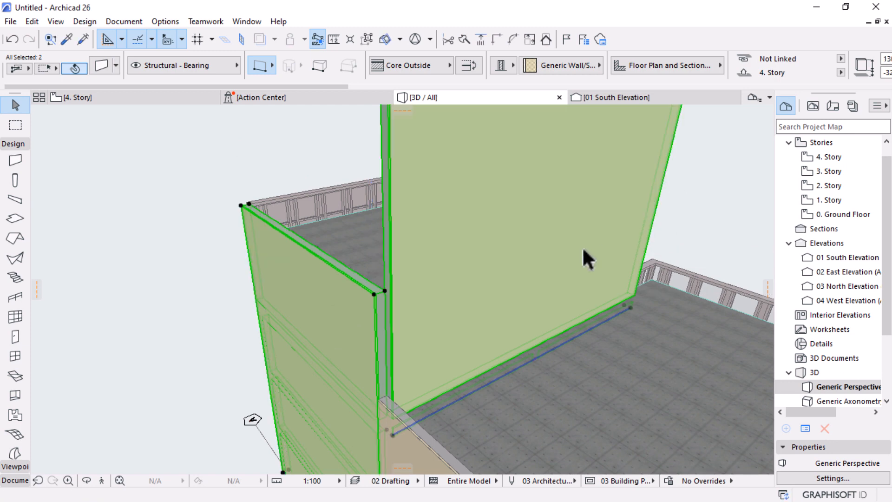
Step: Lower the top of the upper wall facing the lower roof to the parapet level and intersect it with the rear wall at their corner
key("Escape")
left_click(436, 225)
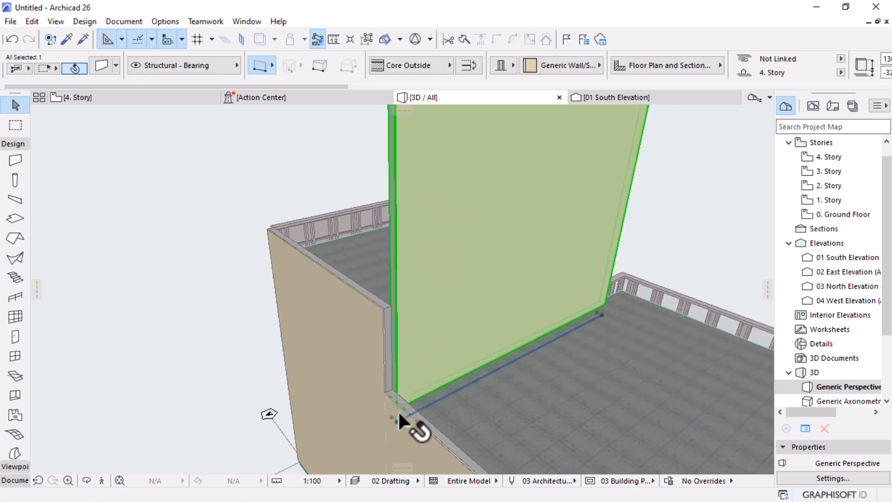
middle_click_drag(397, 410, 586, 139, "shift")
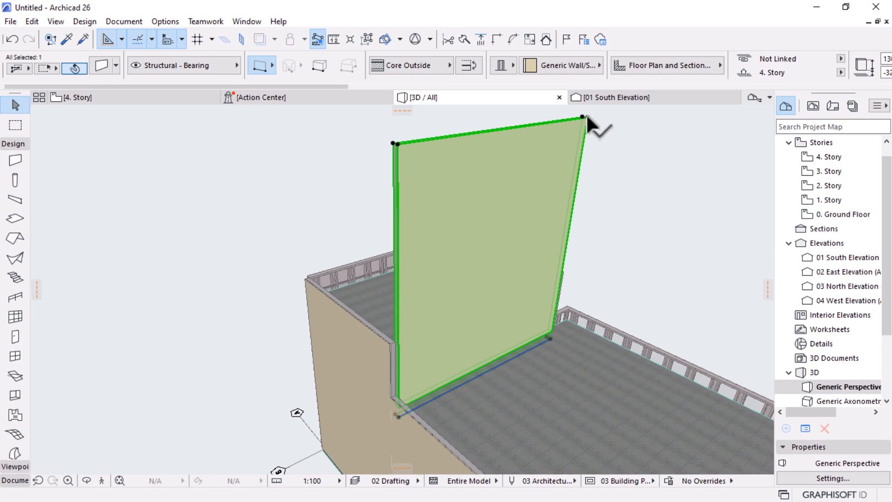
left_click(586, 118)
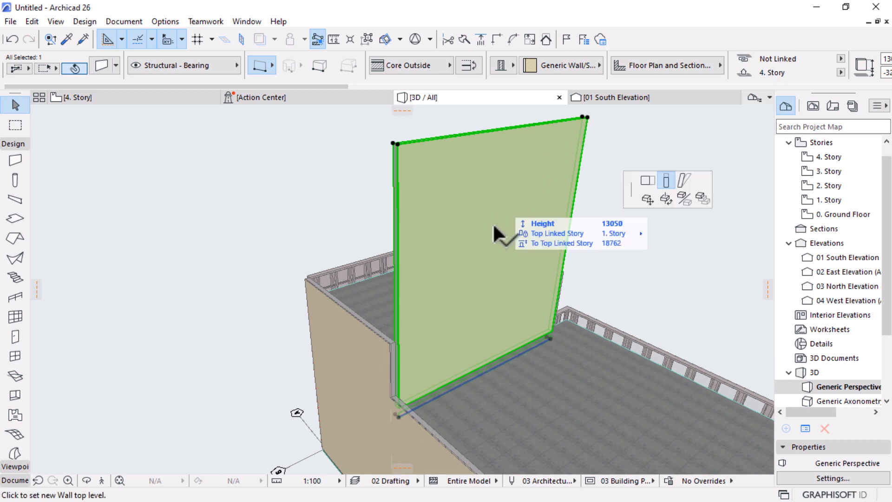
left_click(616, 274)
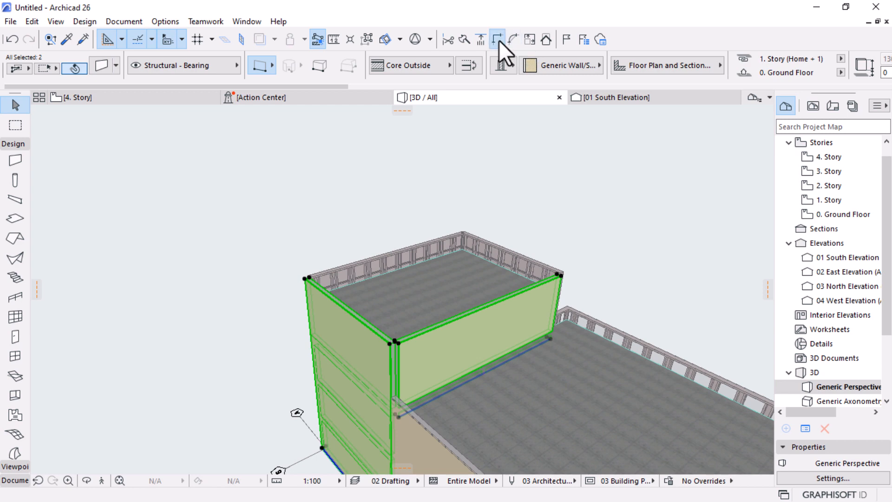
left_click(637, 217)
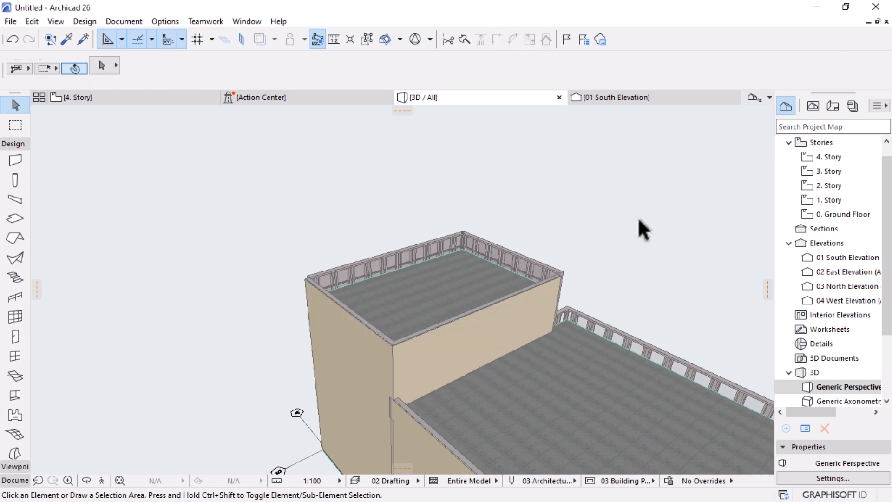
Step: Shorten the western block's rear wall to a length of 22500 mm so it ends flush against the eastern block's rear wall
middle_click_drag(638, 217, 478, 364, "shift")
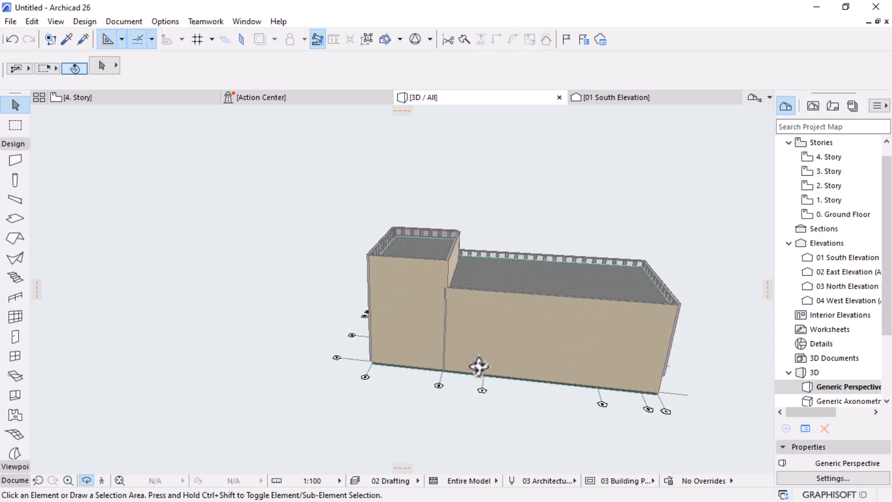
scroll(462, 346, "up", 6)
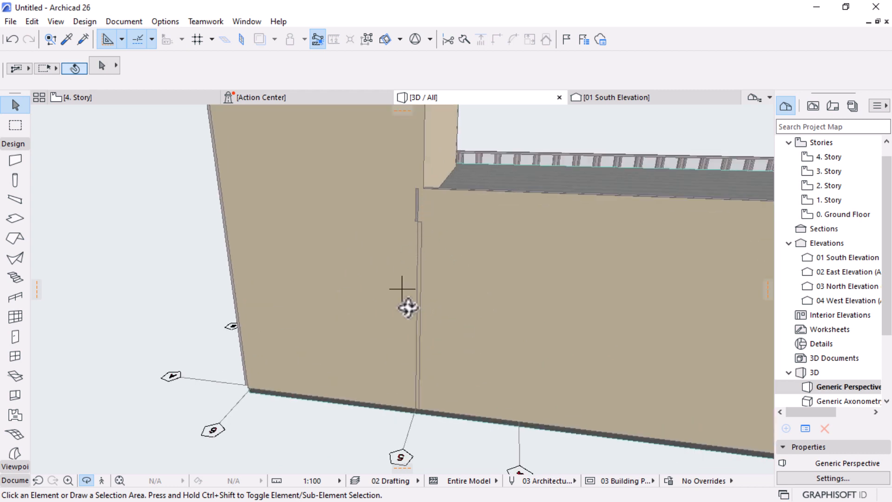
middle_click_drag(408, 308, 439, 286, "shift")
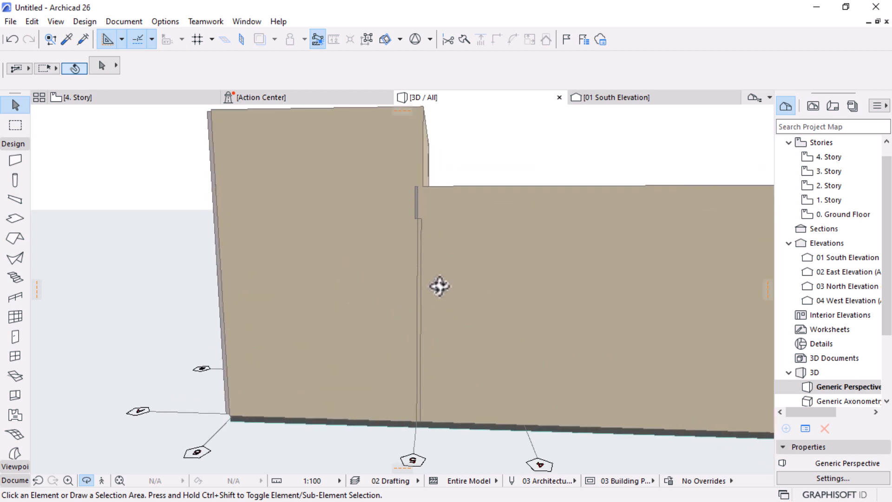
left_click(462, 258)
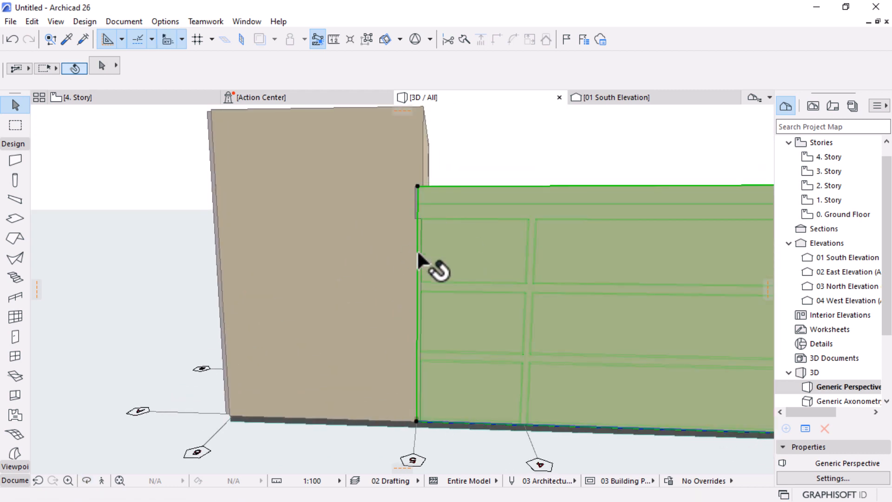
left_click(415, 420)
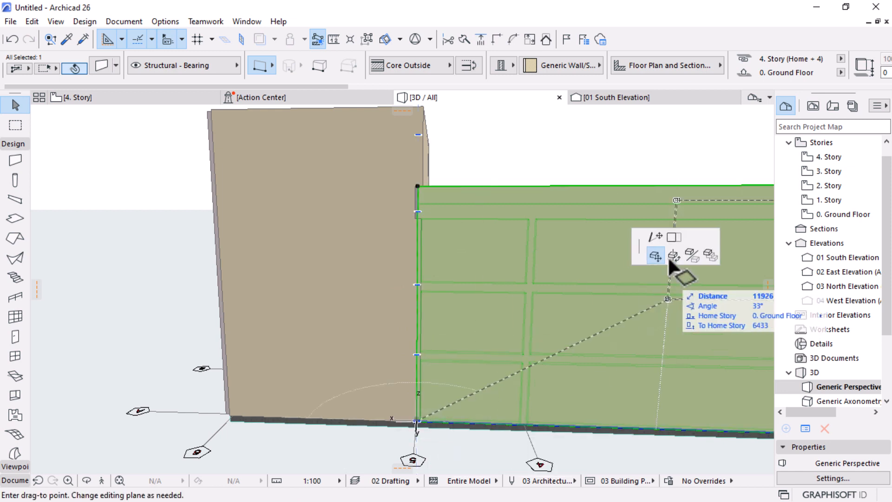
left_click(674, 237)
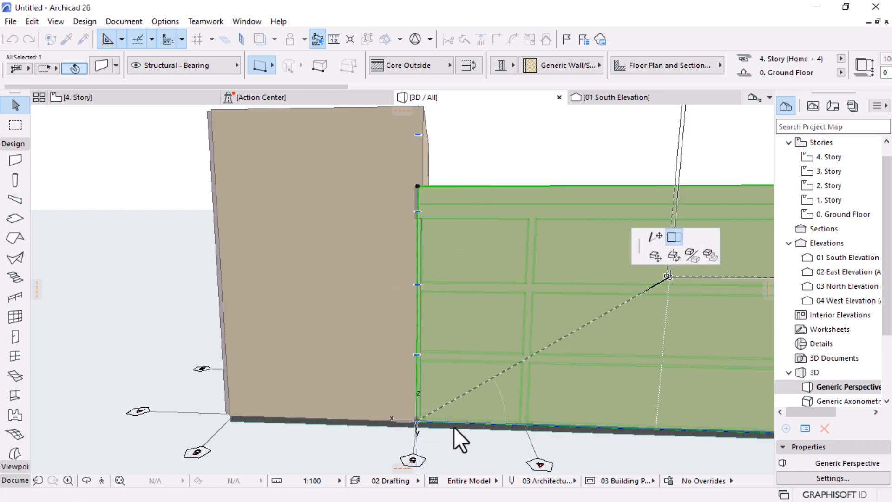
scroll(427, 418, "up", 5)
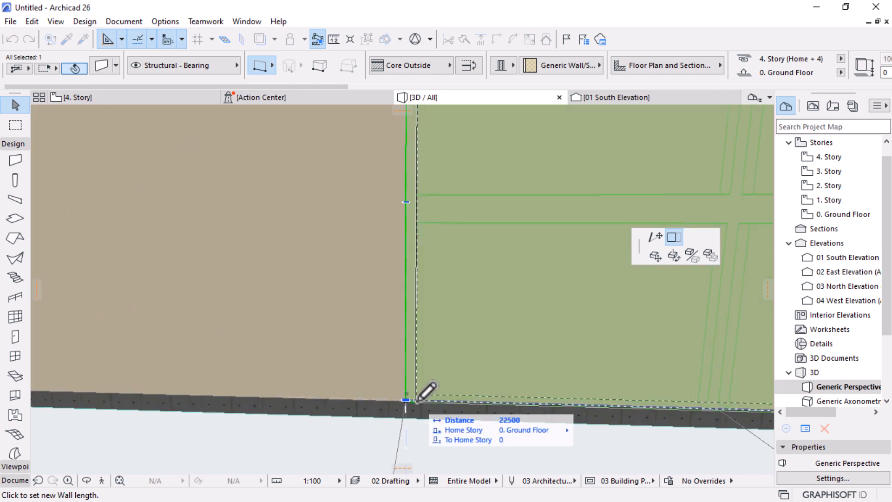
left_click(424, 411)
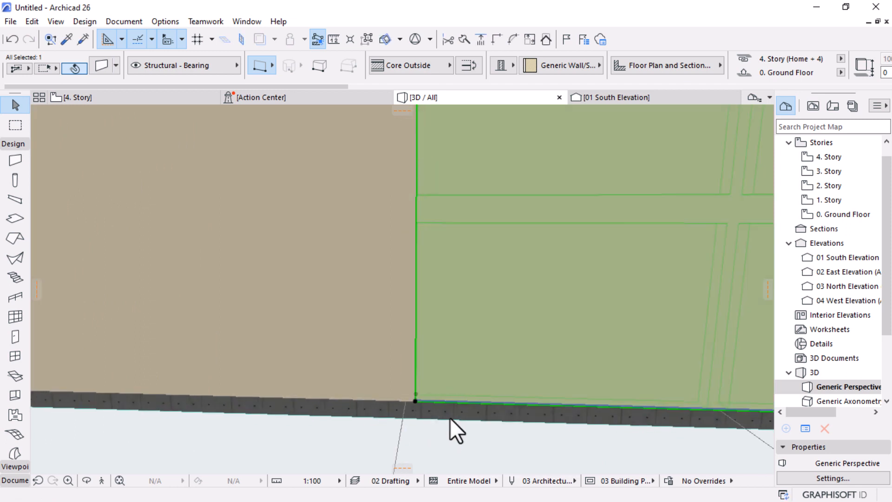
key("Escape")
Step: Examine the finished parapets and facades around the building in 3D, and view the Ground Floor plan
scroll(437, 376, "down", 5)
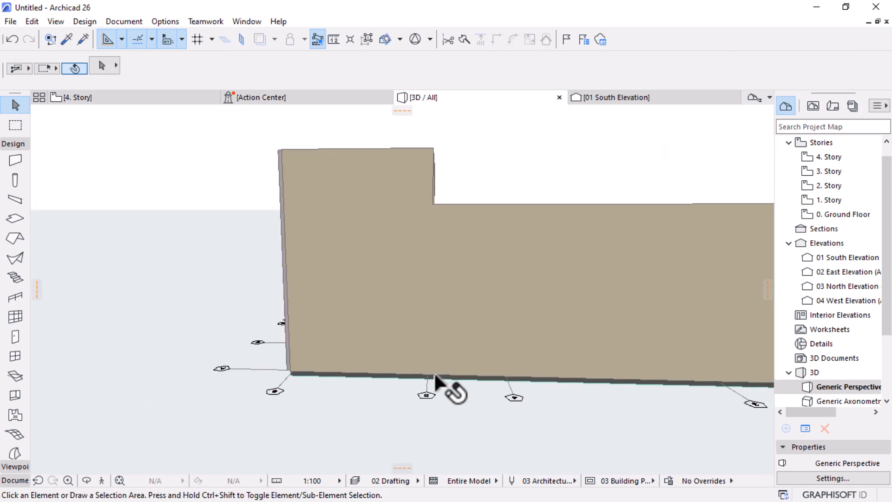
scroll(328, 355, "down", 2)
key("o")
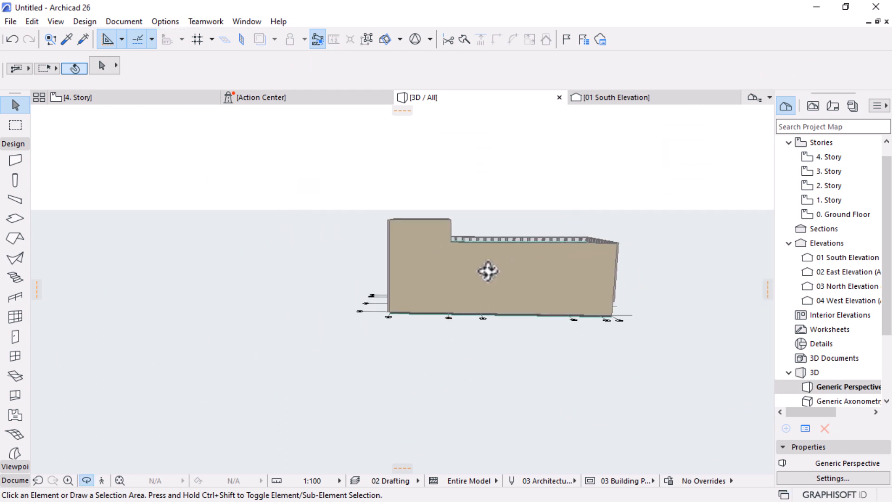
left_click_drag(486, 271, 335, 186)
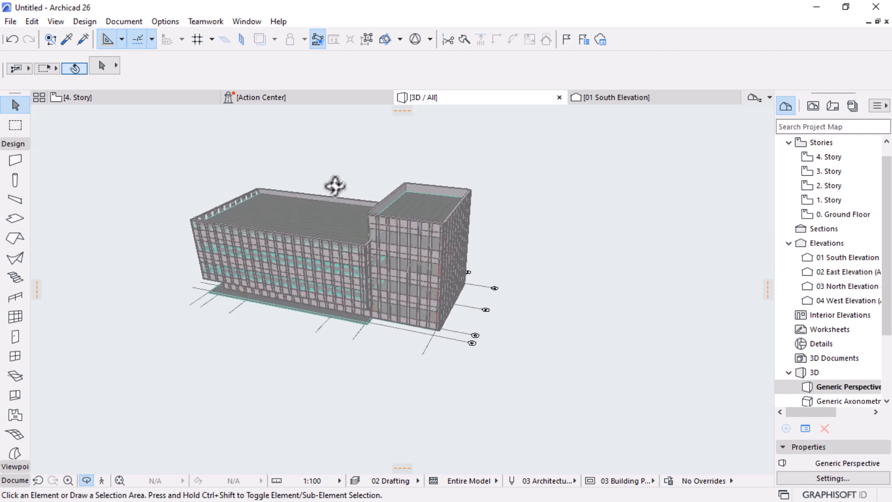
double_click(837, 214)
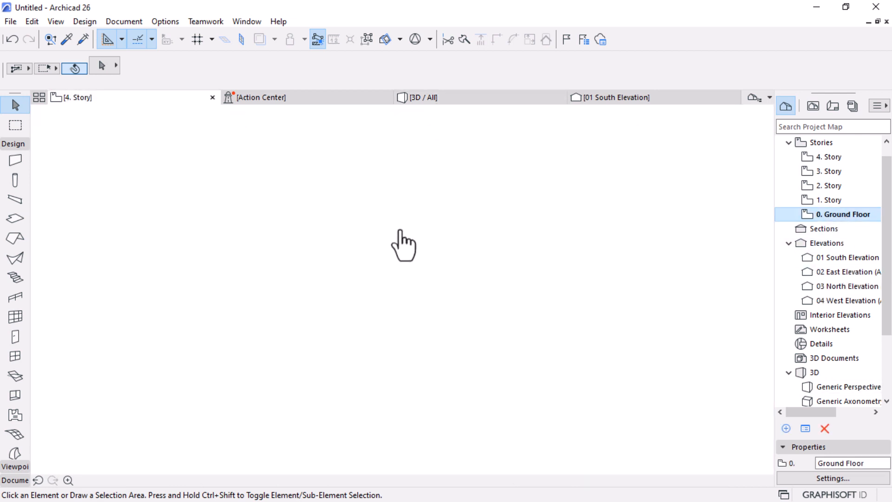
scroll(389, 246, "down", 9)
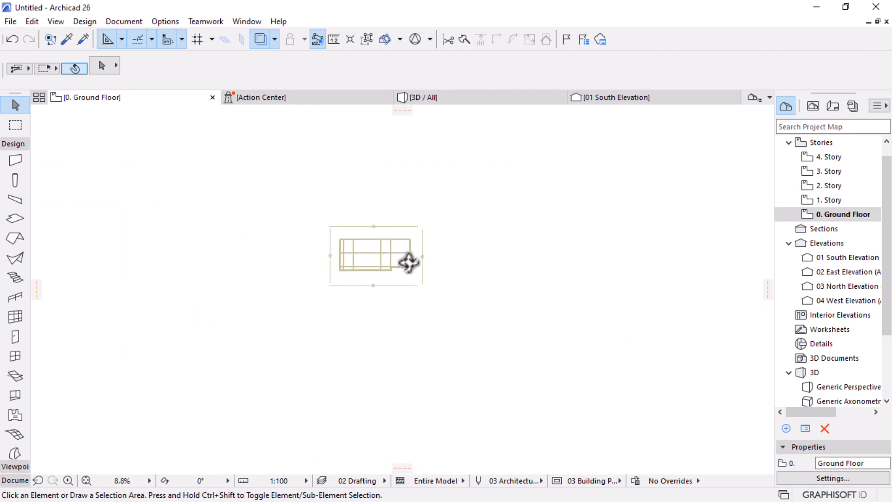
scroll(343, 254, "up", 5)
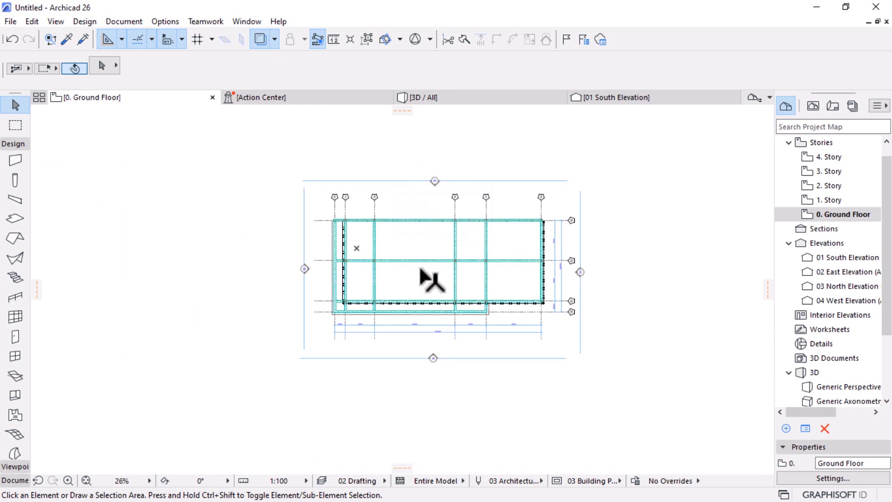
Step: In the 3D view, set the 1. Story floor slab's offset to its home story to 300 mm
left_click(478, 98)
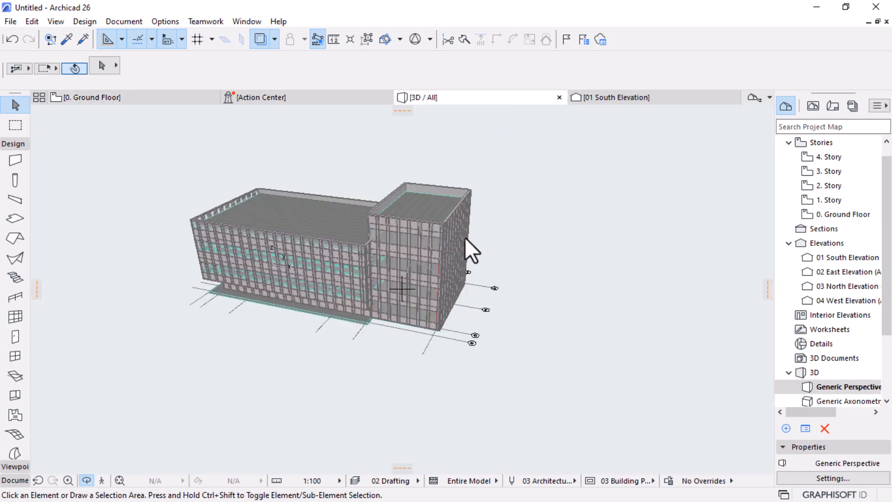
scroll(213, 227, "up", 5)
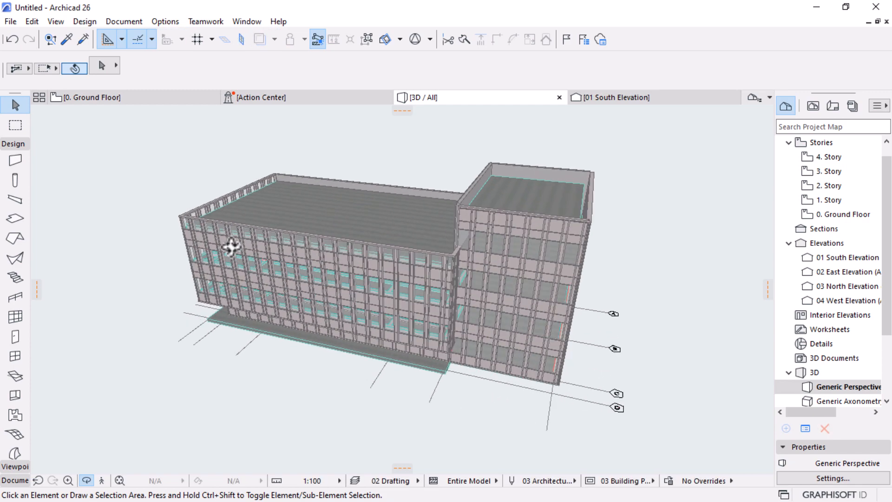
left_click_drag(380, 329, 511, 274)
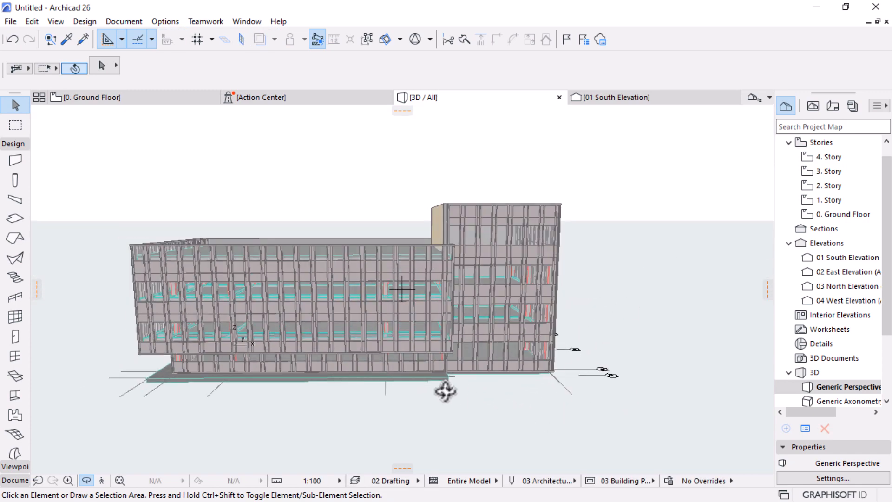
scroll(453, 372, "up", 3)
left_click_drag(556, 328, 457, 354)
scroll(458, 354, "up", 10)
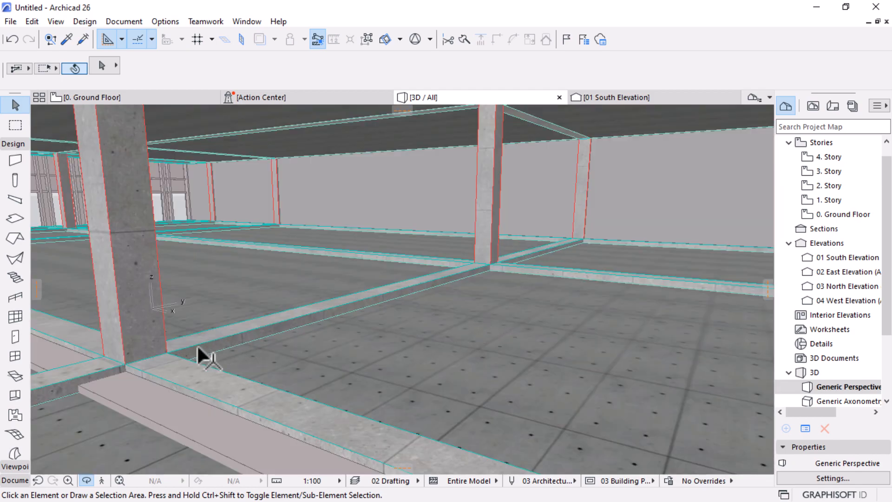
left_click(510, 378)
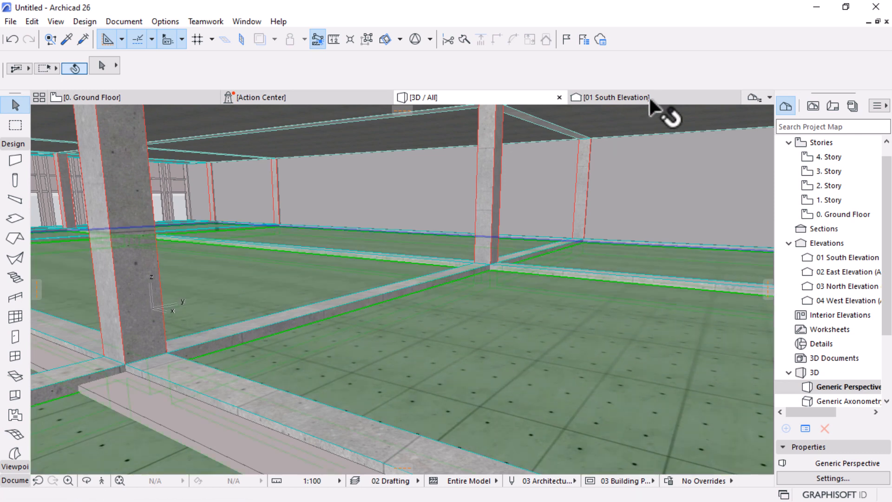
scroll(694, 79, "down", 5)
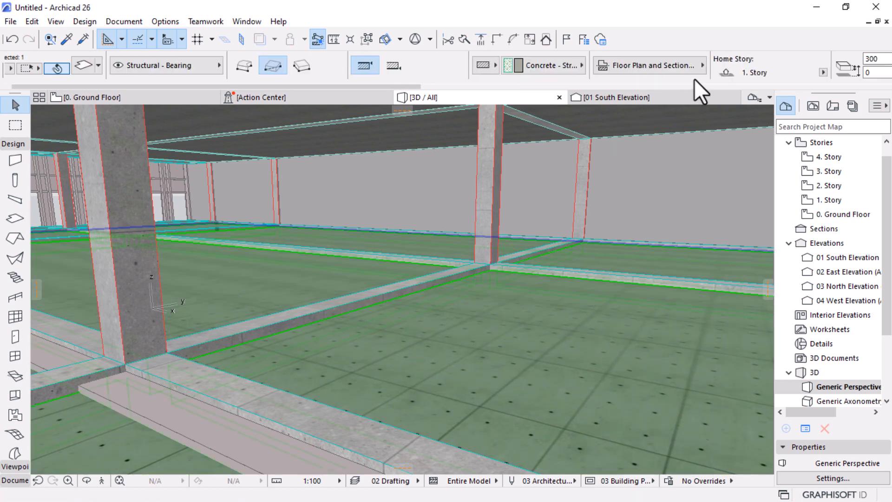
left_click(621, 73)
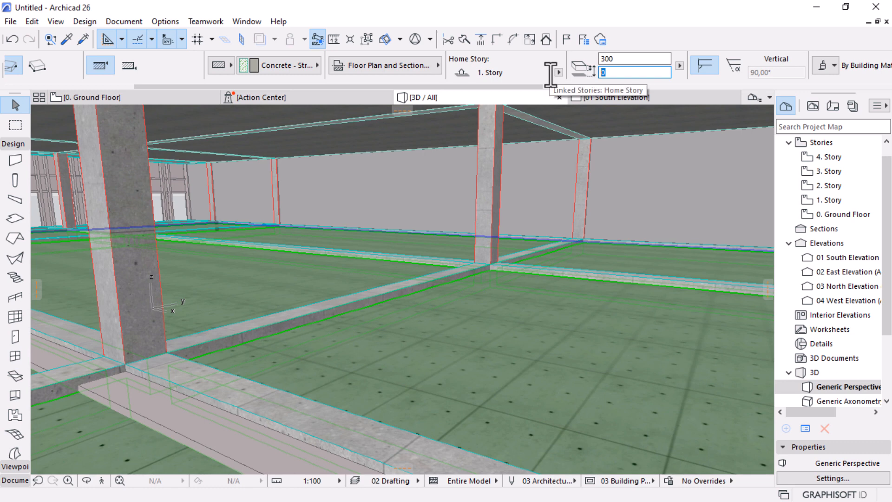
key("Return")
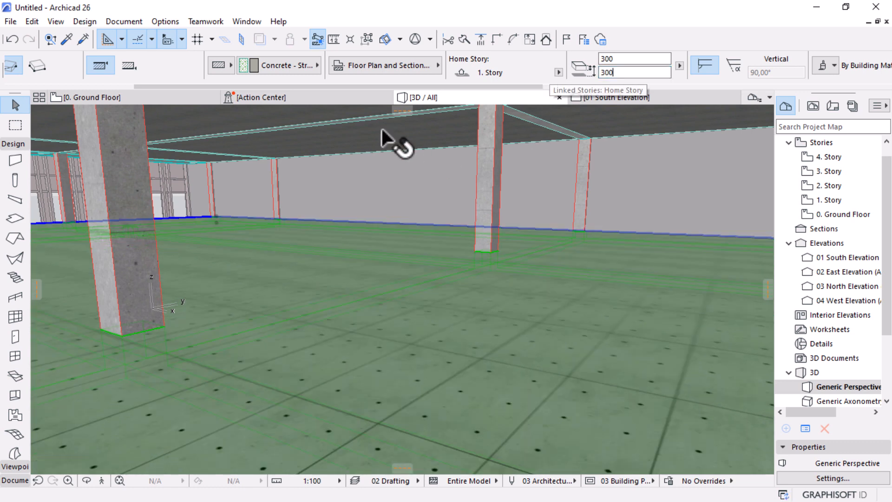
Step: Set the 2. Story floor slab's offset to its home story to 300 mm
type("3")
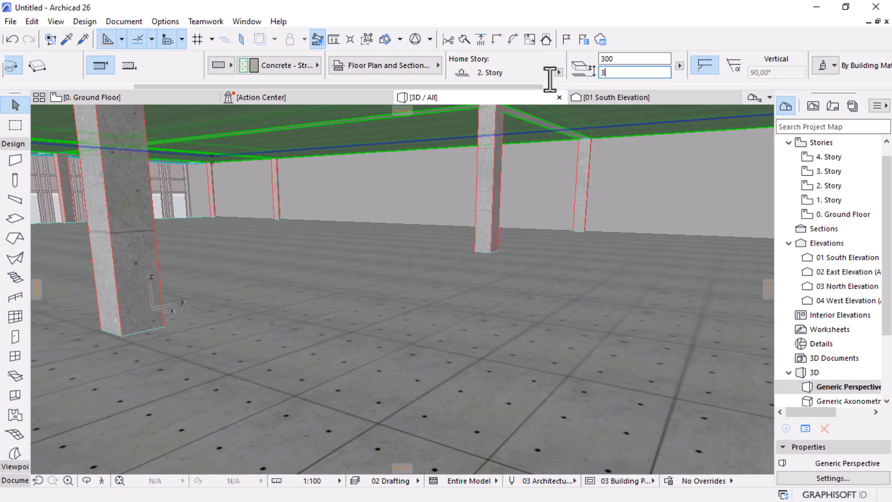
type("00")
key("Return")
scroll(511, 334, "down", 8)
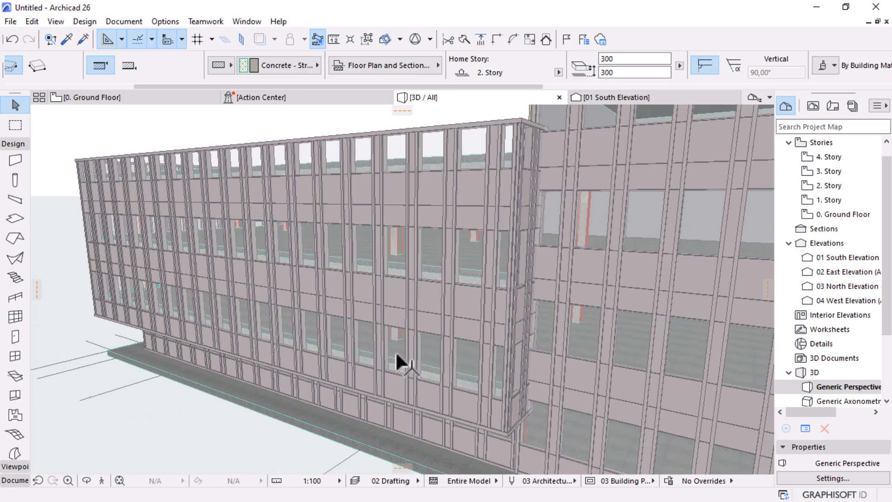
middle_click_drag(391, 355, 275, 235, "shift")
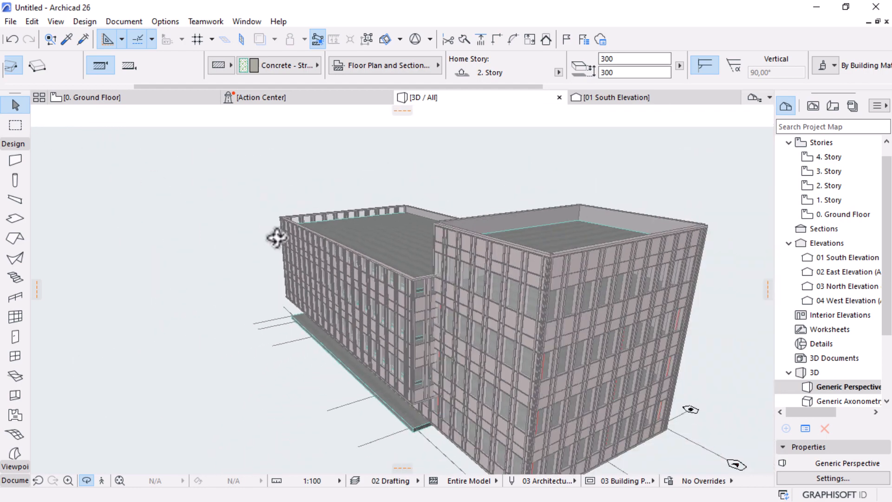
Step: On the Ground Floor plan, draw a vertical section line across the whole building between the third and fourth vertical grid axes, looking west
left_click(143, 100)
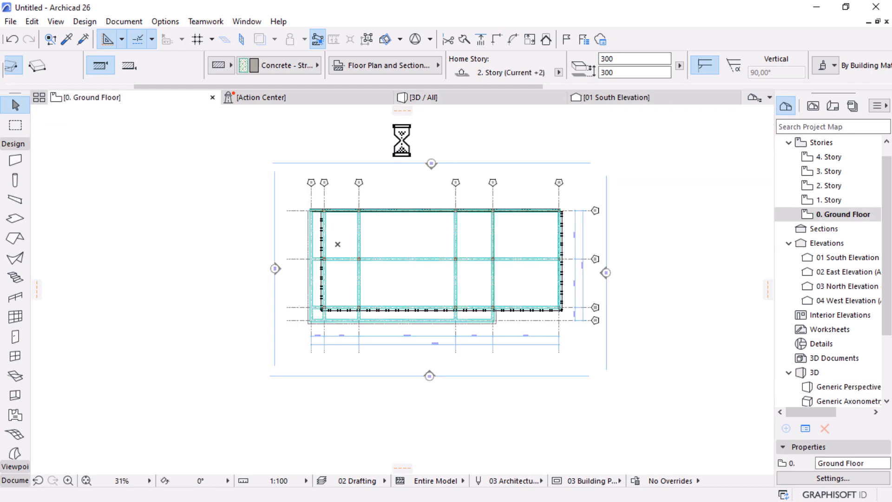
left_click(12, 468)
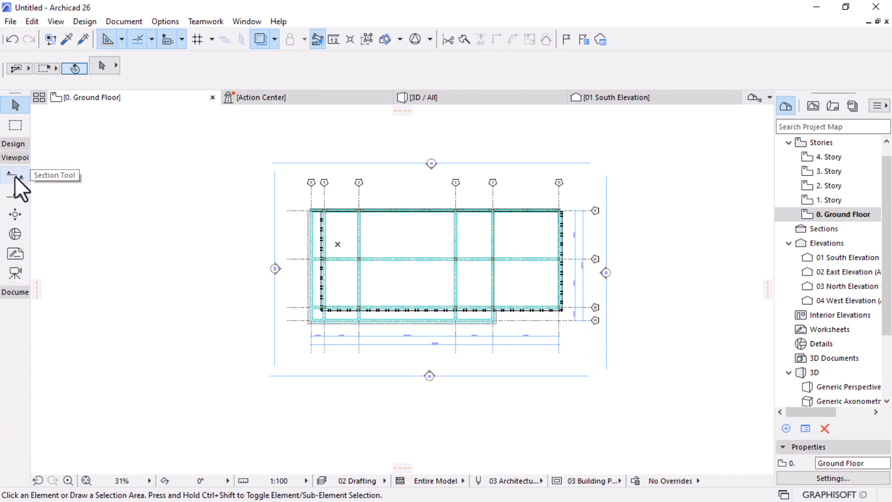
left_click(417, 186)
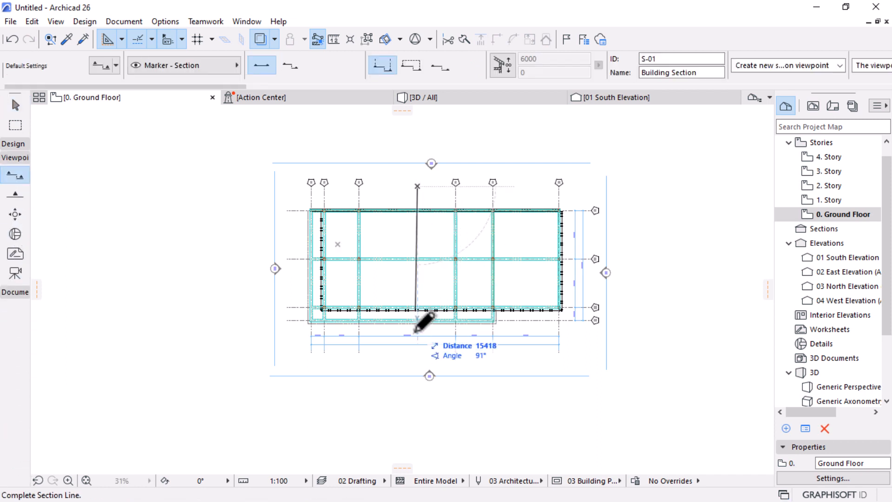
left_click(417, 363)
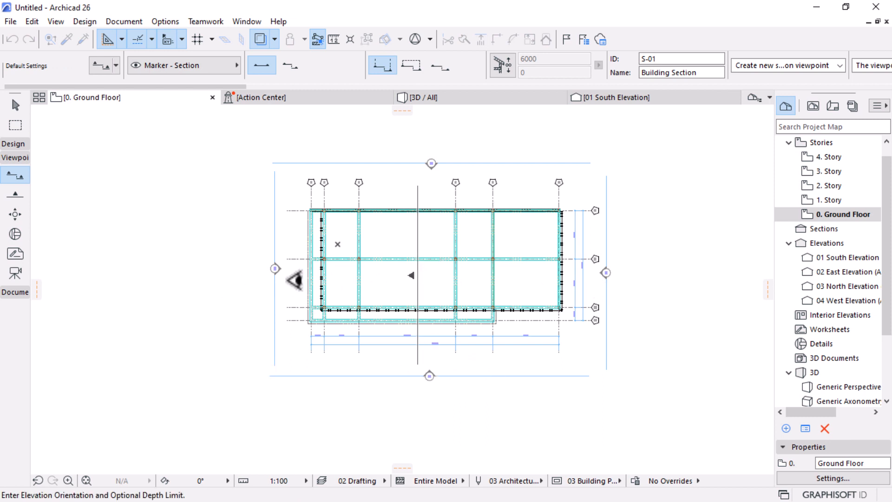
left_click(170, 273)
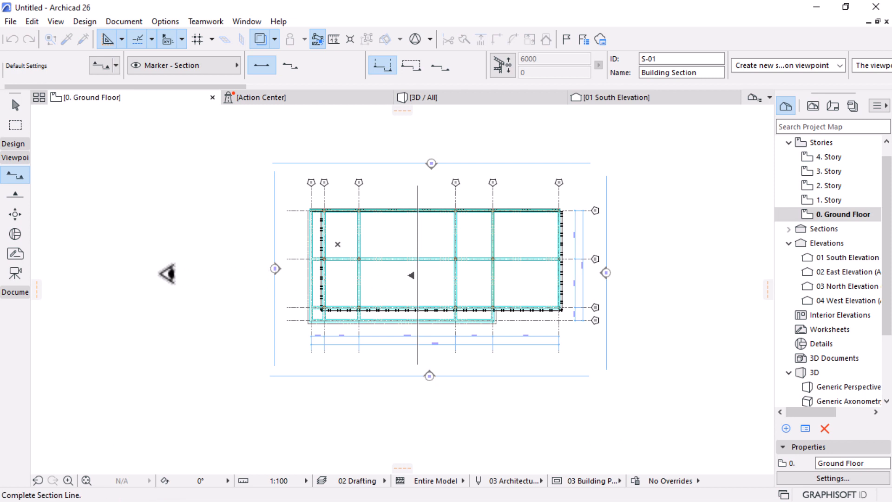
key("Escape")
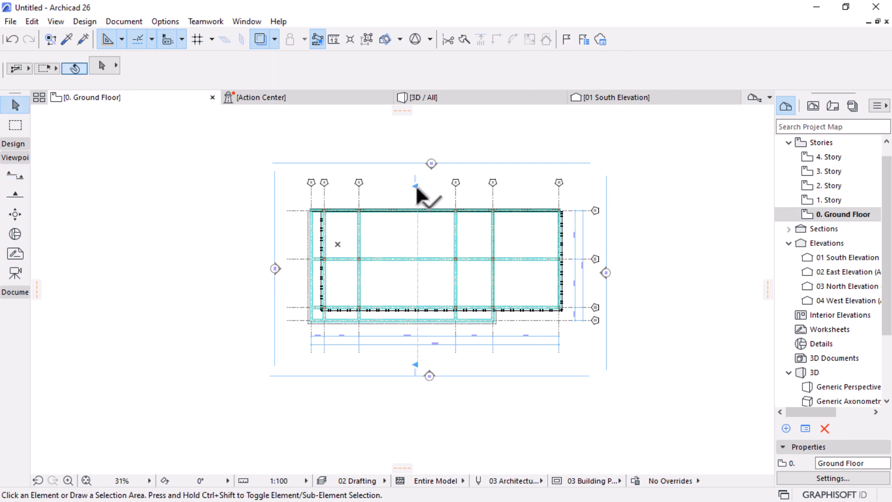
Step: Expand the project's sections and open the S-01 Building Section view
left_click(788, 228)
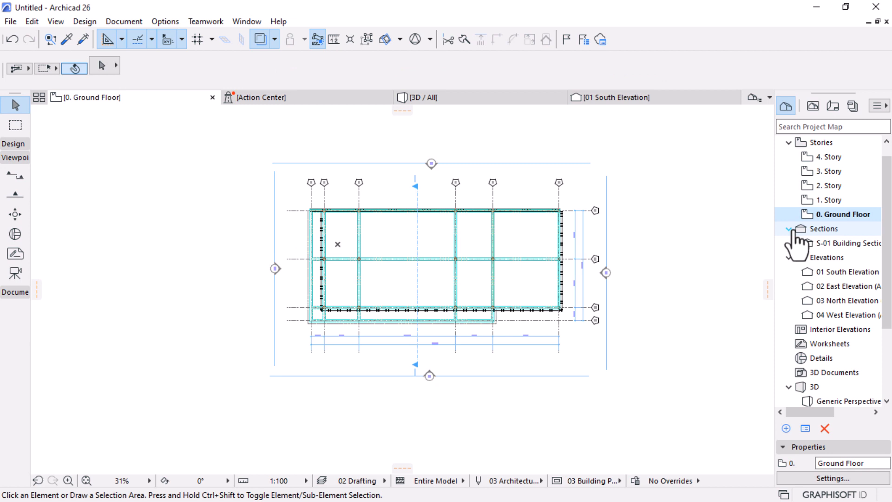
left_click(846, 242)
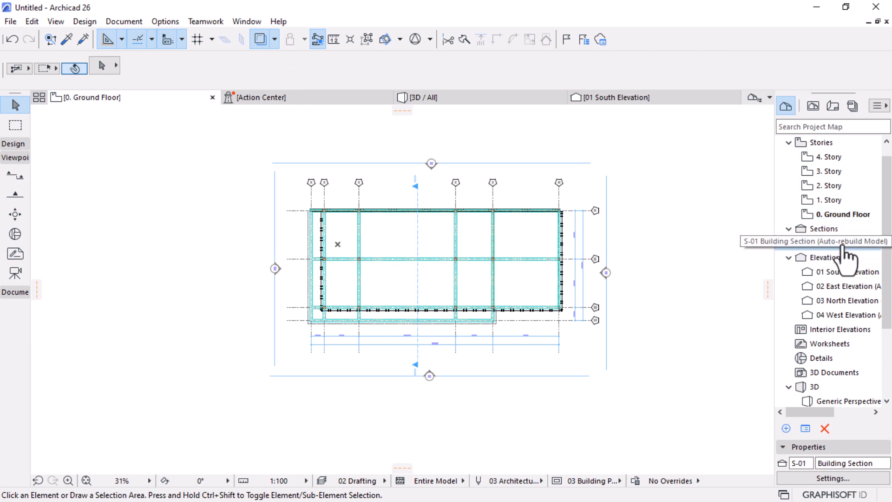
double_click(845, 248)
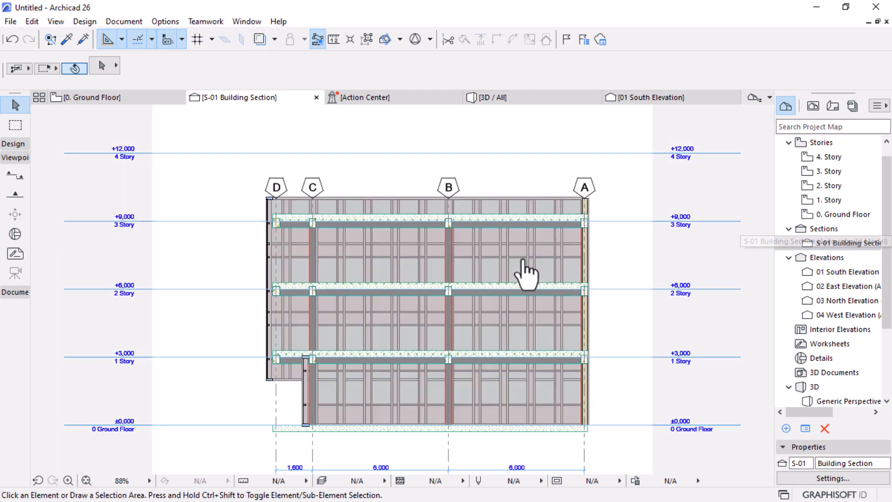
Step: Examine how the floor slabs sit against the beams and story levels near axes D and C in the section
scroll(249, 269, "up", 3)
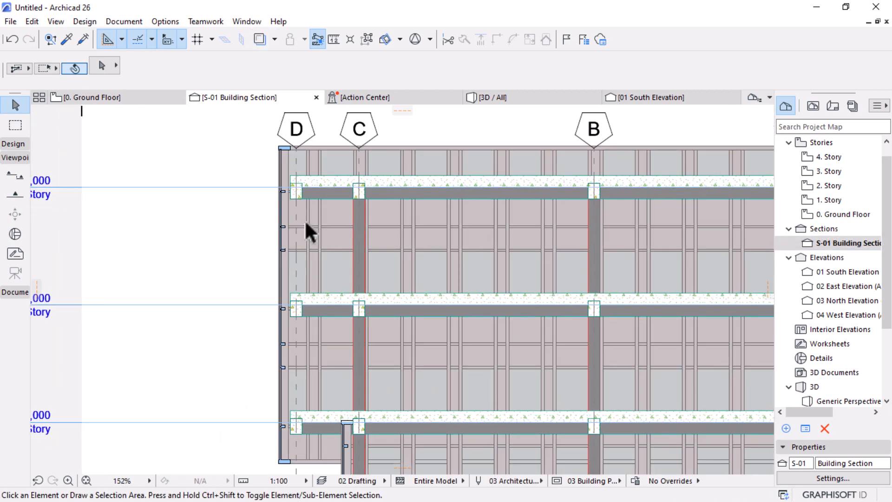
scroll(285, 312, "up", 6)
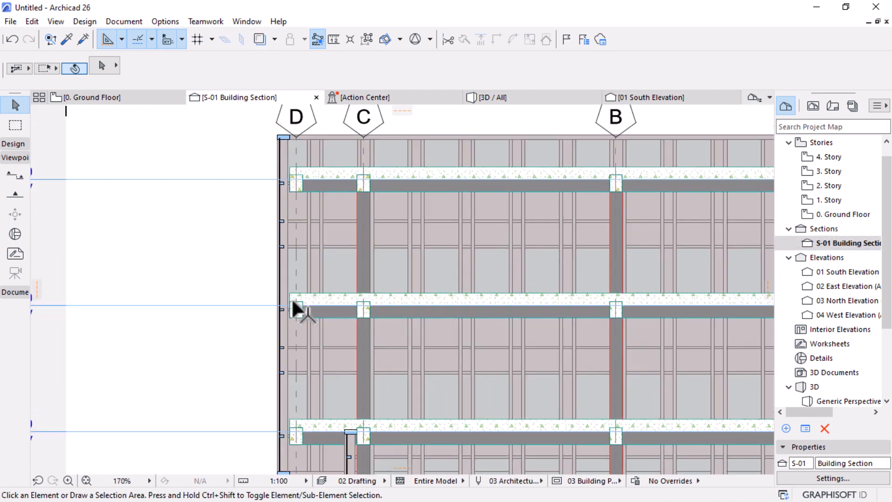
left_click(402, 279)
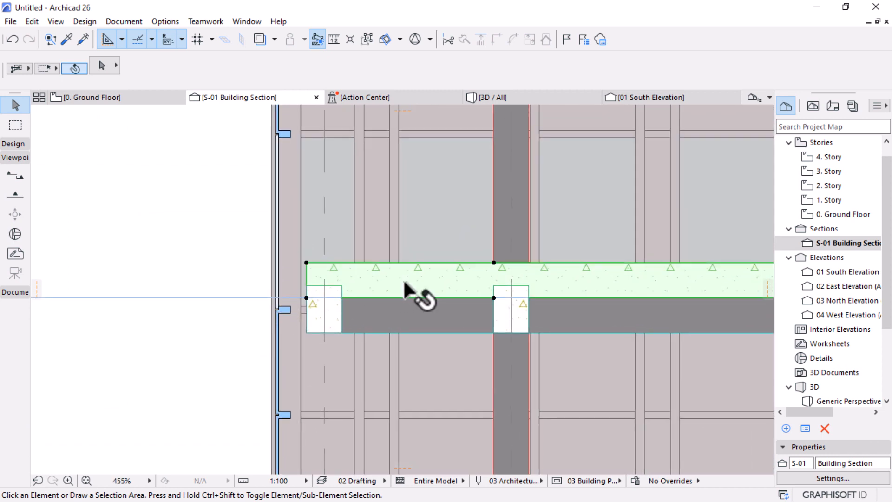
key("Escape")
scroll(344, 268, "down", 1)
scroll(346, 269, "down", 4)
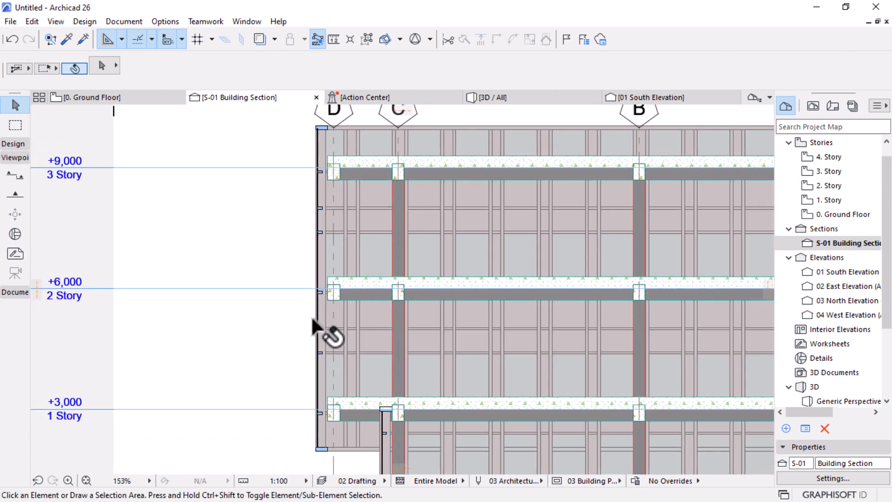
scroll(361, 272, "up", 5)
scroll(306, 298, "down", 2)
middle_click_drag(302, 299, 524, 271)
scroll(523, 271, "down", 2)
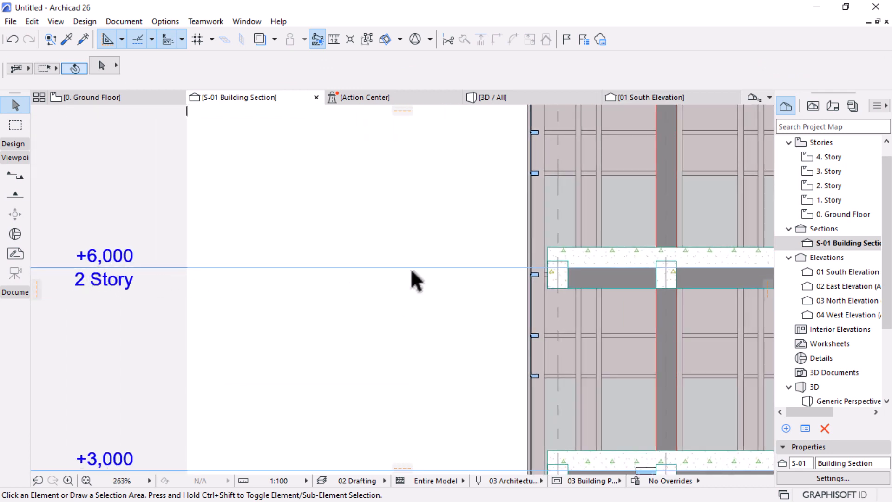
scroll(416, 273, "down", 2)
middle_click_drag(464, 292, 448, 242)
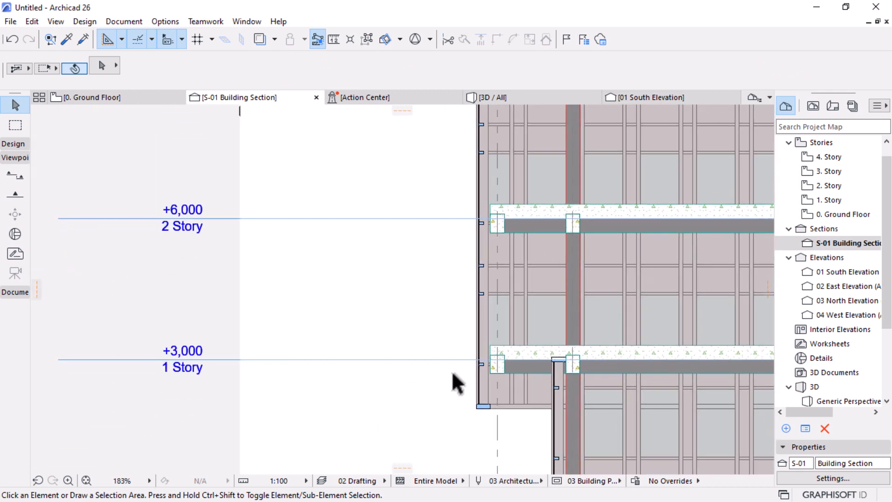
scroll(502, 362, "up", 2)
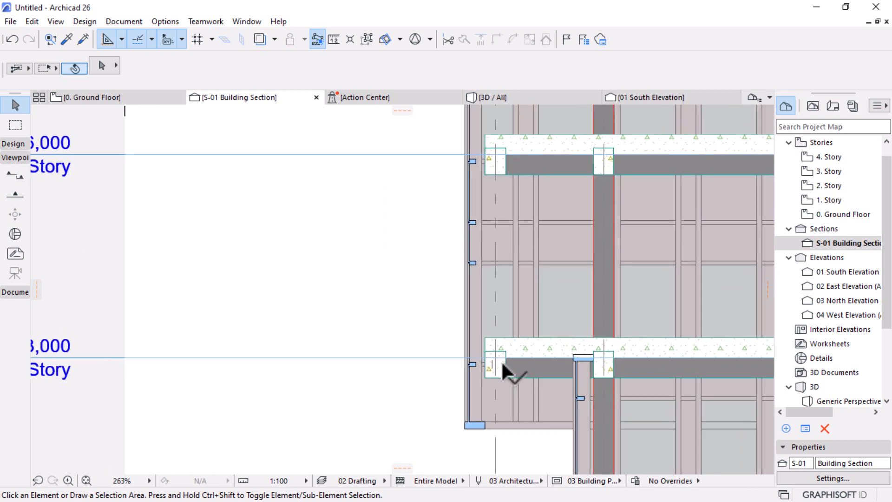
scroll(501, 361, "down", 4)
Step: Set the offset of the 1., 2. and 3. Story floor slabs to their home stories to 0
scroll(454, 323, "up", 3)
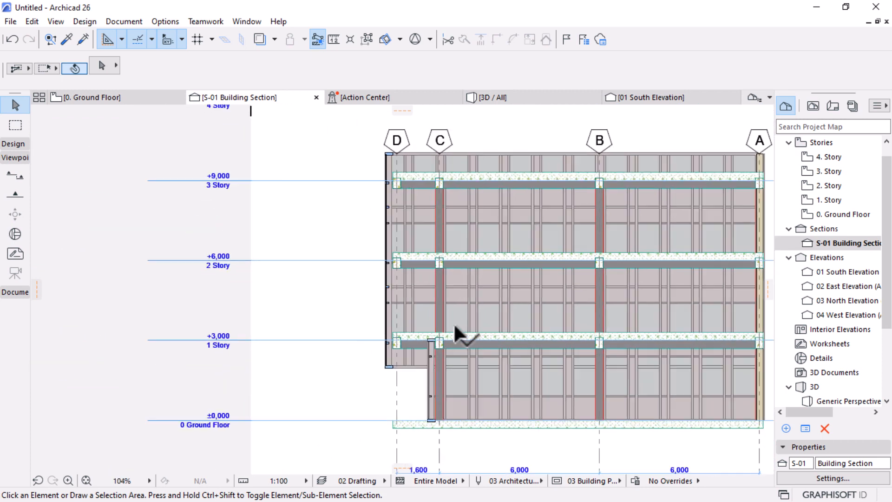
left_click(470, 346)
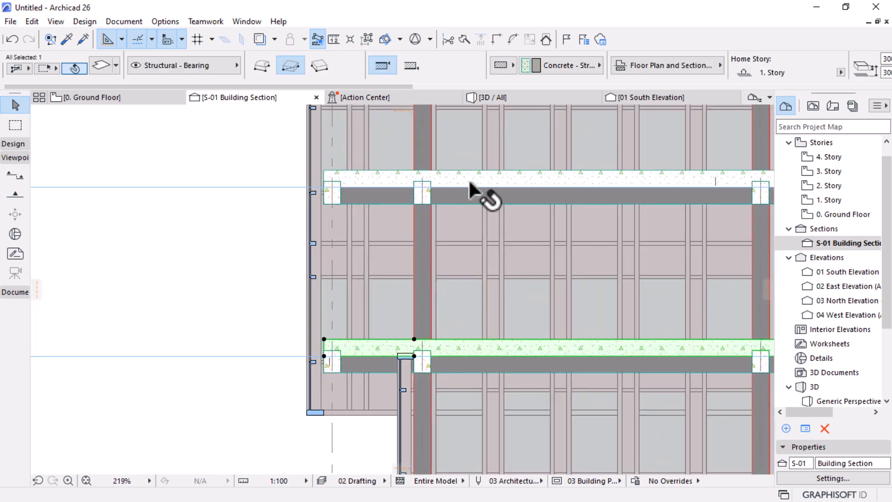
left_click(464, 179, "shift")
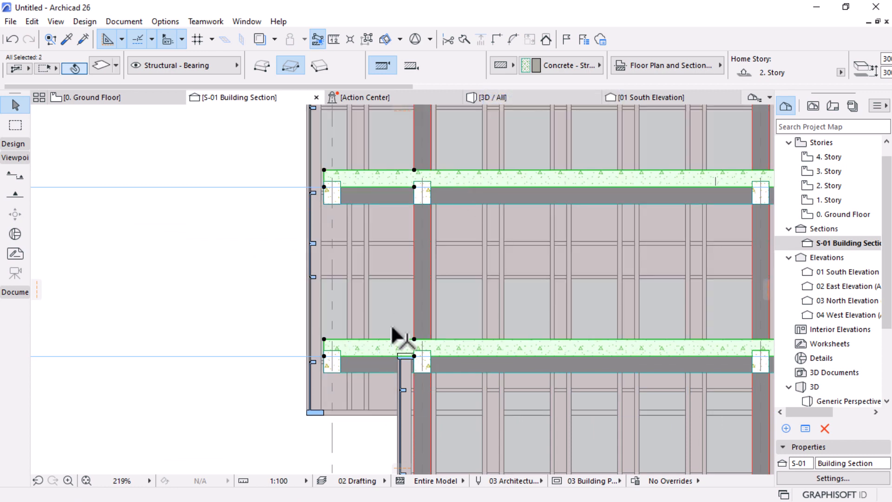
scroll(408, 320, "down", 3)
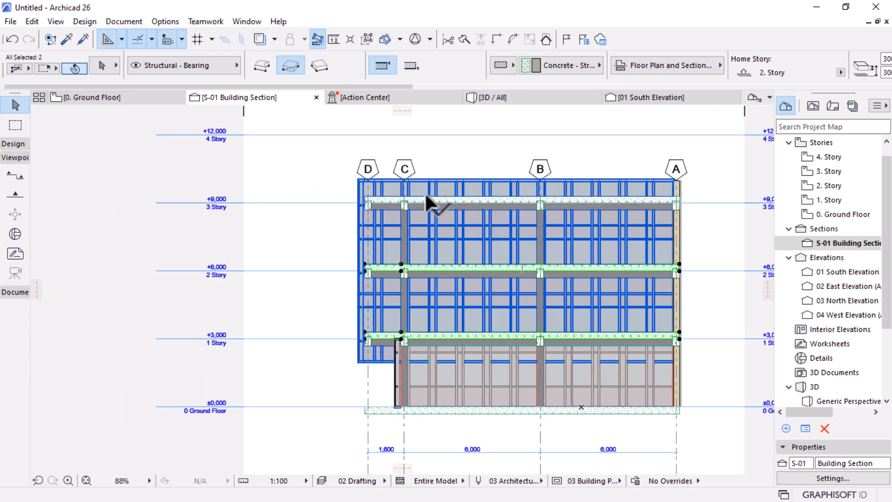
left_click(425, 196, "shift")
scroll(690, 84, "down", 5)
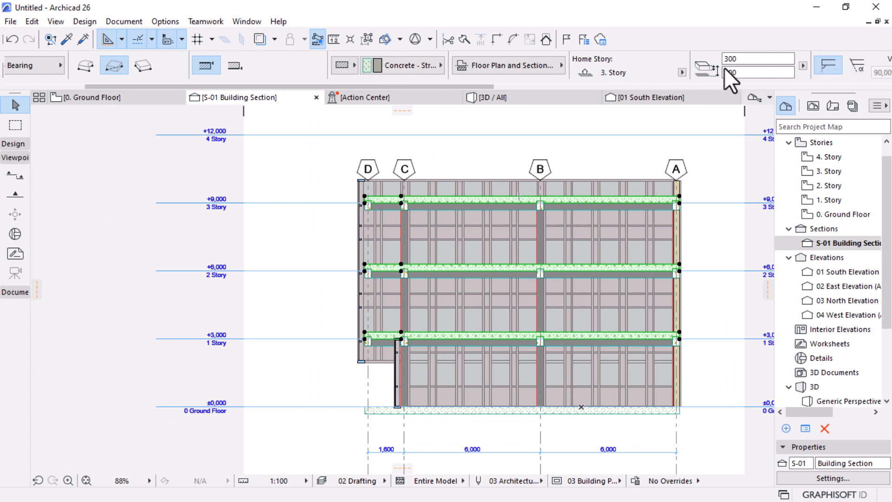
left_click_drag(656, 73, 525, 73)
type("0")
key("Return")
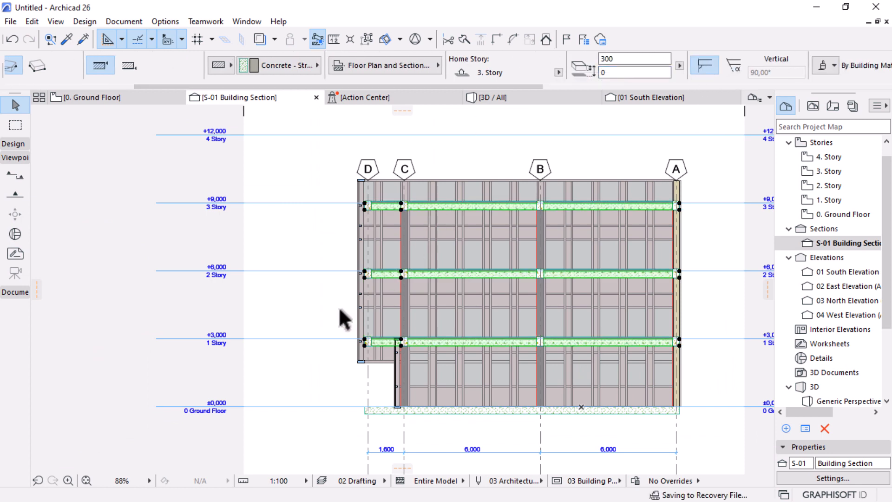
scroll(341, 304, "up", 2)
key("Escape")
scroll(421, 360, "up", 4)
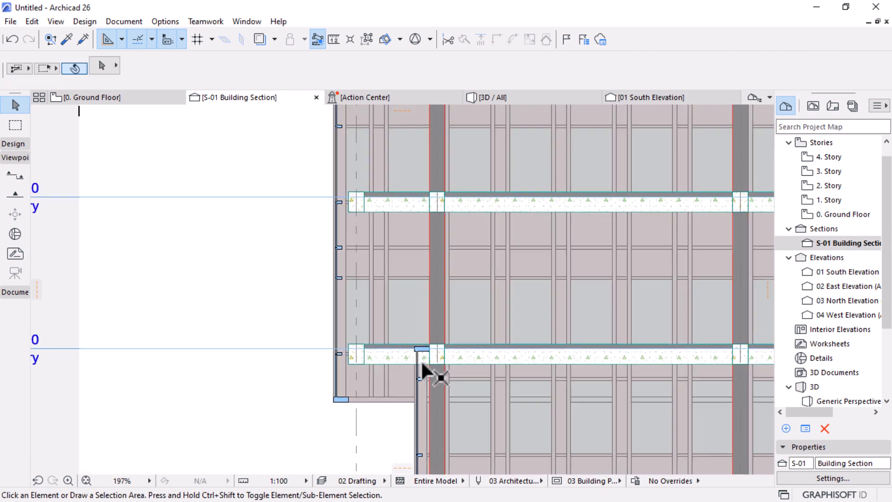
left_click(446, 355)
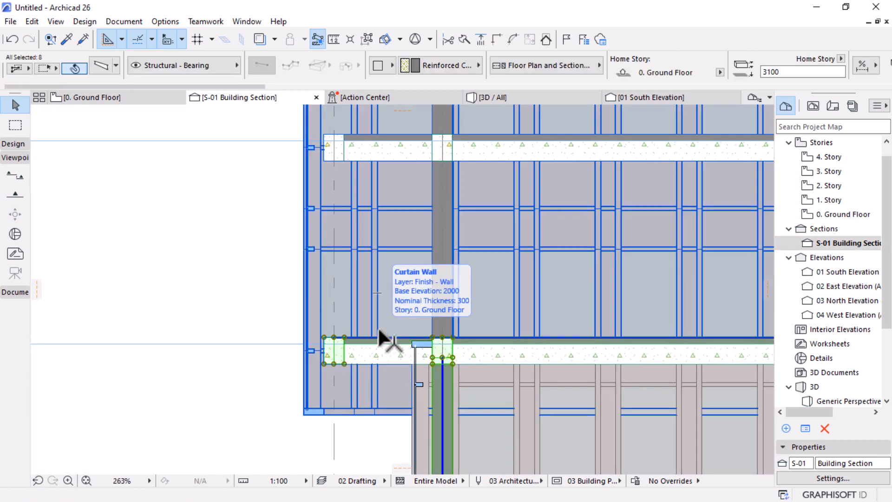
scroll(377, 326, "down", 5)
key("Escape")
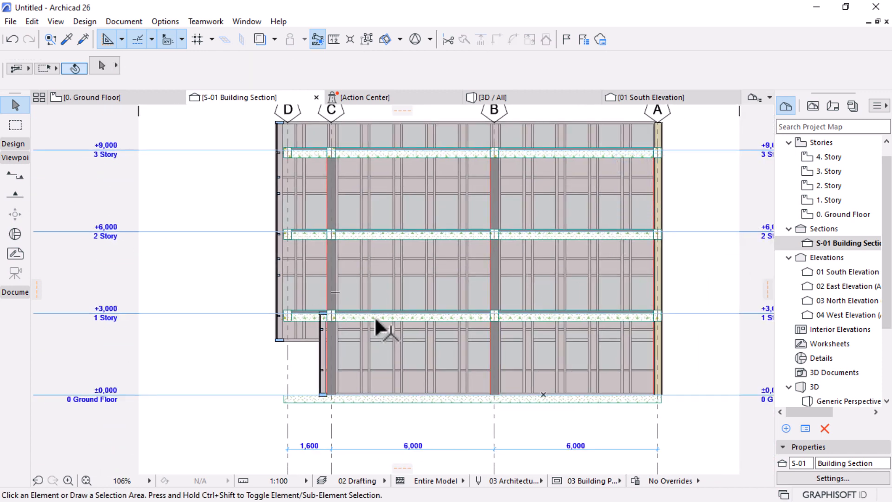
Step: Suspend grouping so that the beams can be selected without the columns grouped with them
left_click(7, 143)
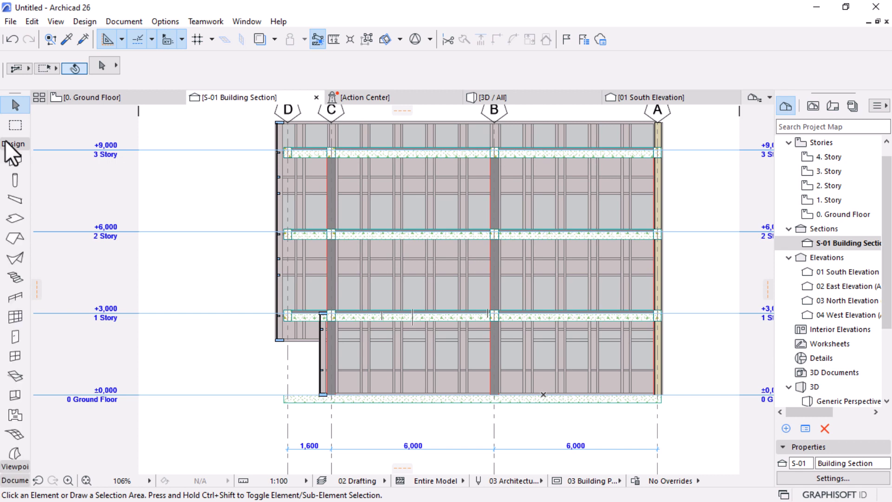
left_click(14, 199)
key("ctrl+a")
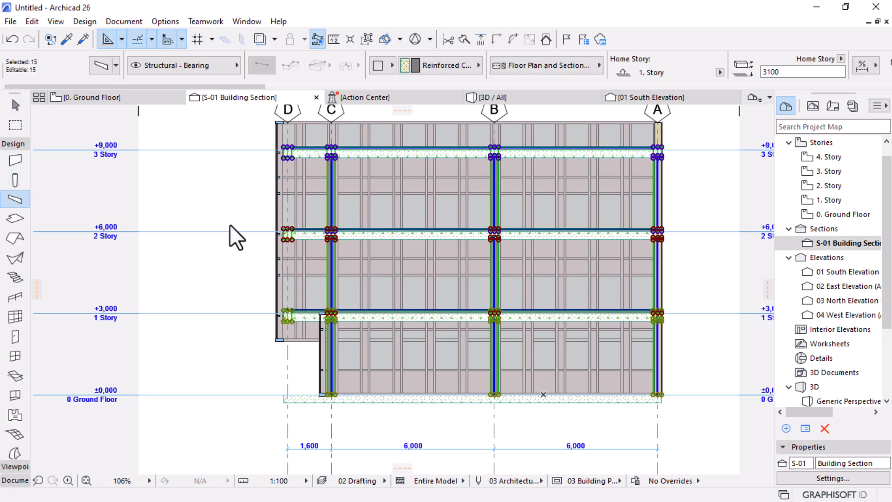
left_click(368, 40)
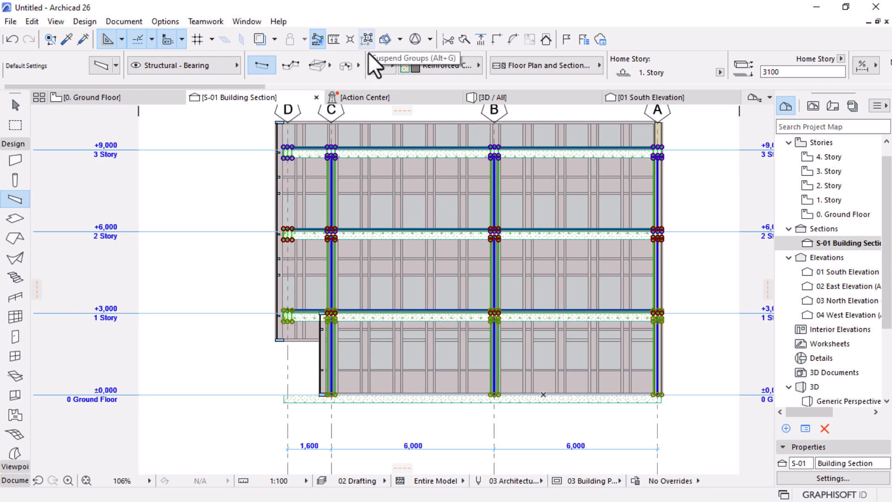
key("Escape")
key("Escape")
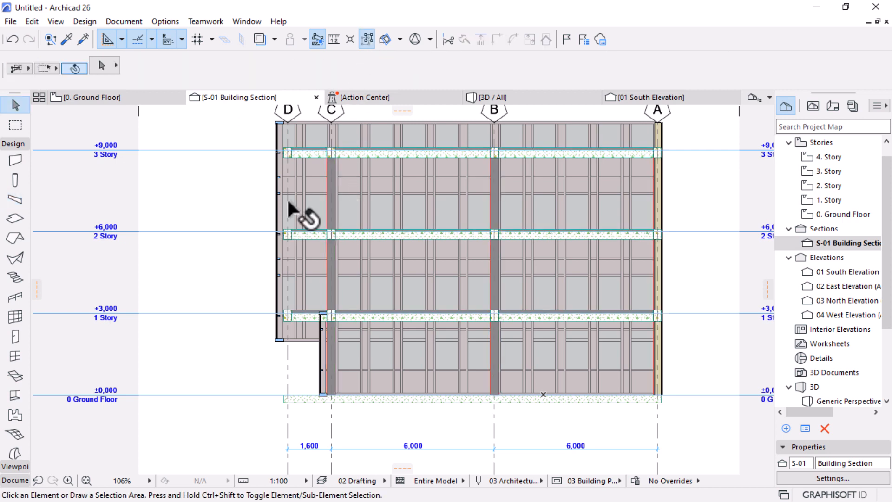
Step: Select all beams in the building section and set their elevation to the home story to 2700
left_click(15, 199)
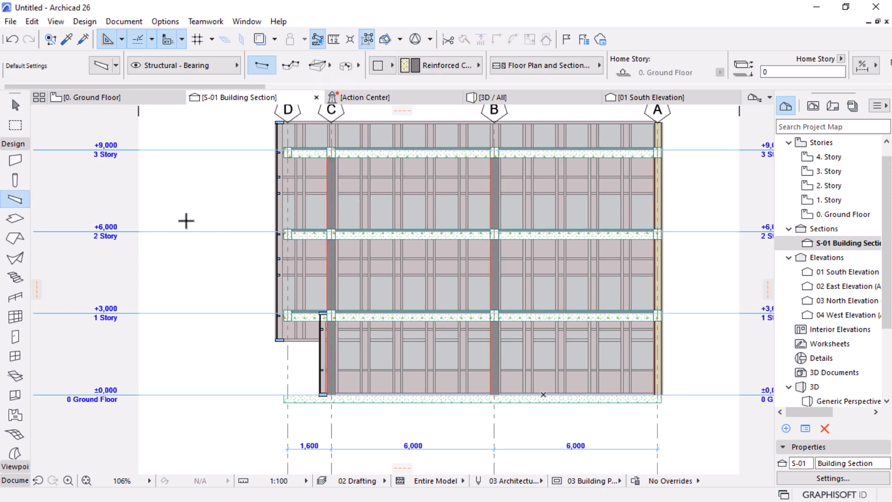
key("ctrl+a")
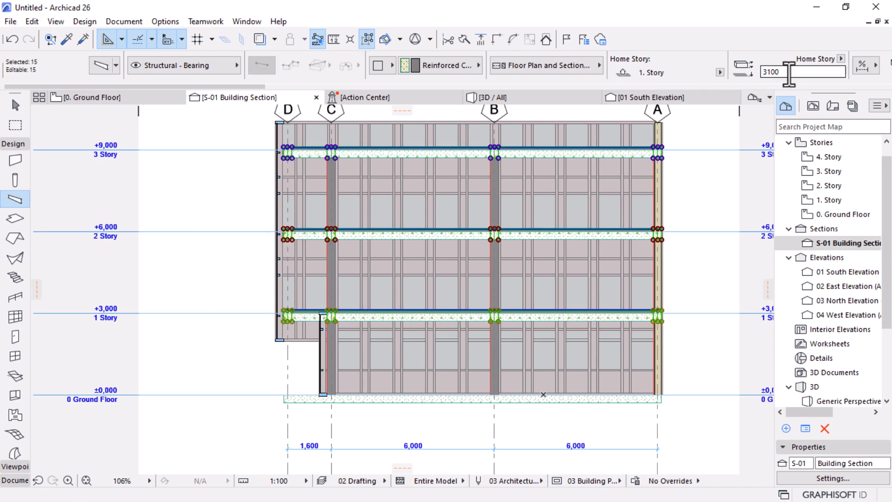
left_click_drag(789, 74, 740, 74)
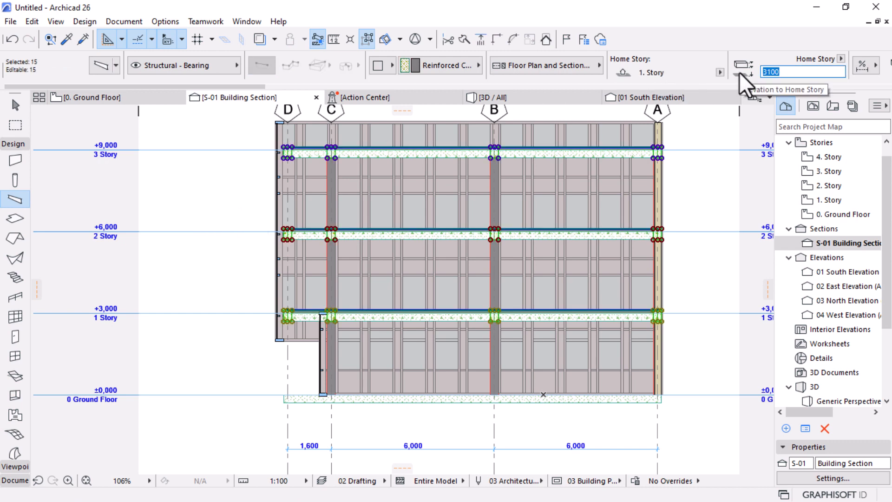
scroll(61, 334, "up", 2)
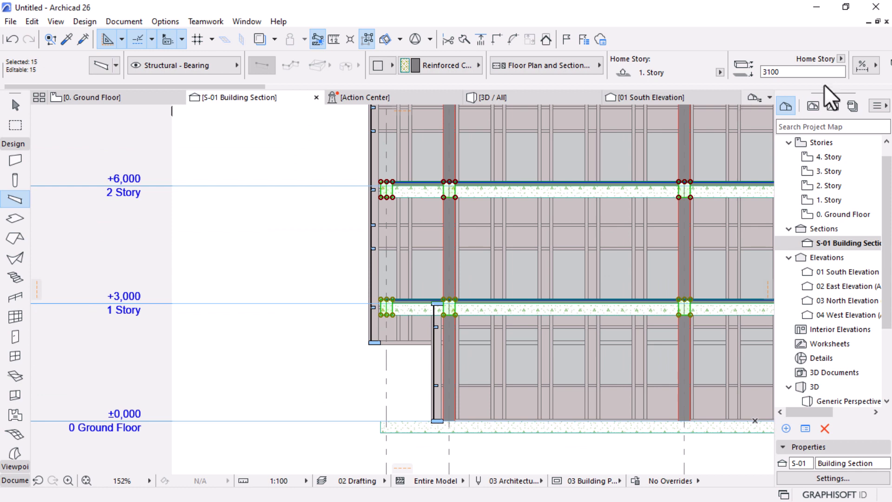
left_click_drag(781, 75, 658, 73)
key("Return")
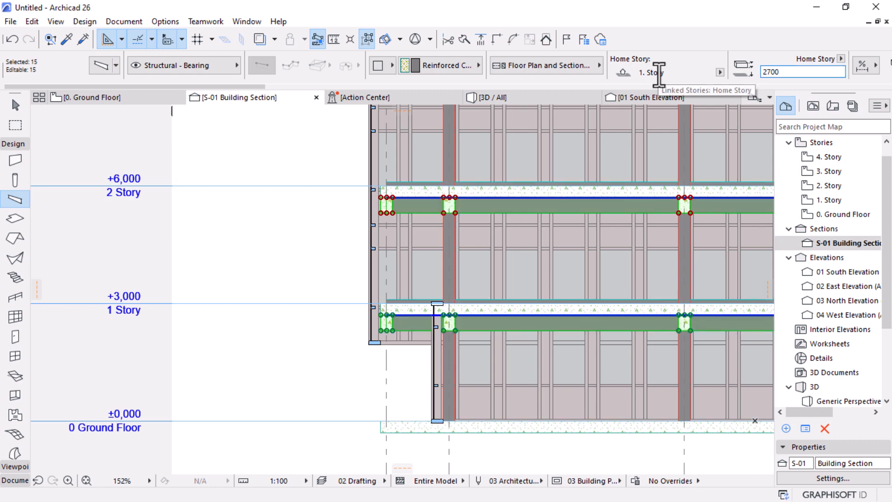
key("Escape")
middle_click_drag(446, 313, 235, 342)
scroll(437, 316, "down", 2)
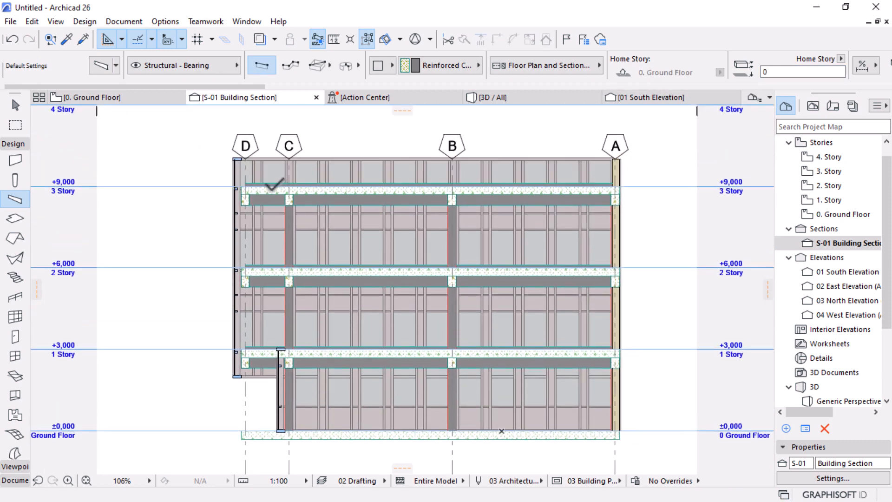
Step: Check the home story elevation of the long beam above the 3. Story slab near axis D
scroll(271, 207, "up", 6)
key("Escape")
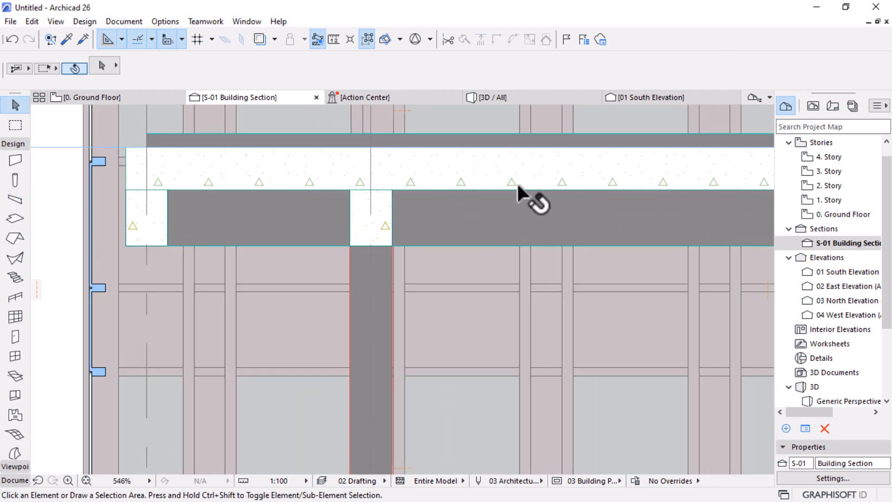
scroll(517, 182, "down", 1)
left_click(283, 220)
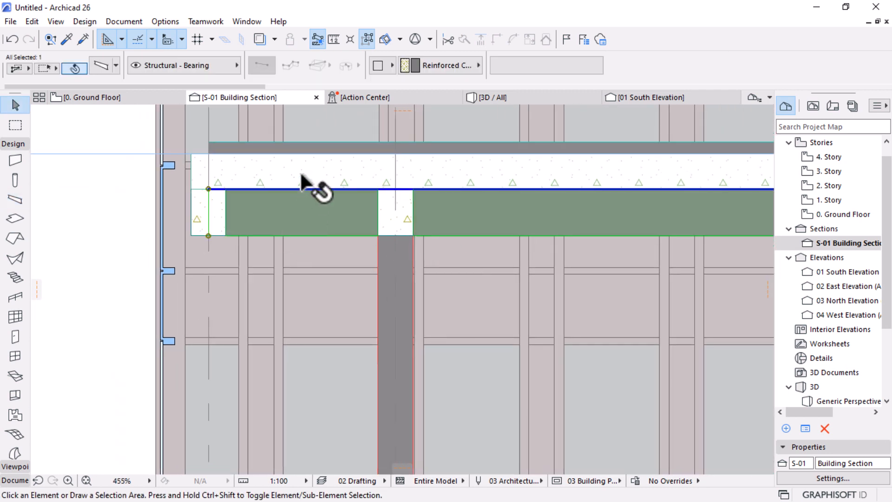
left_click(310, 148)
scroll(346, 169, "down", 5)
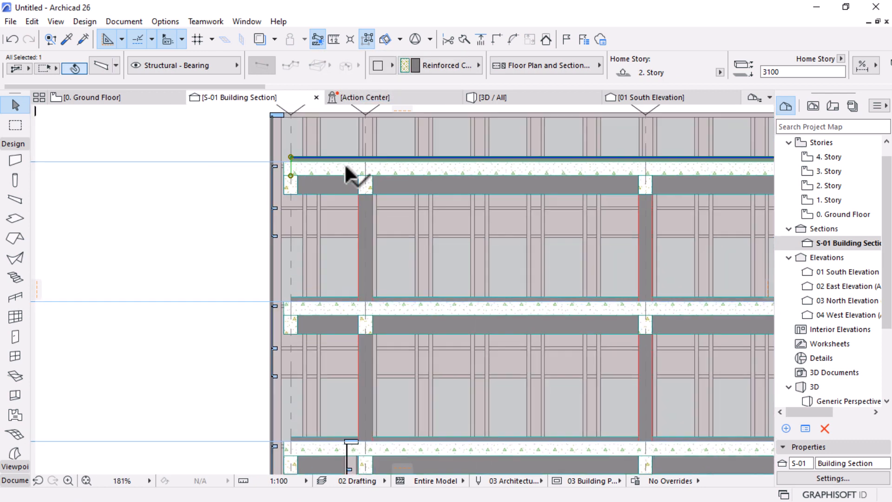
scroll(345, 168, "down", 4)
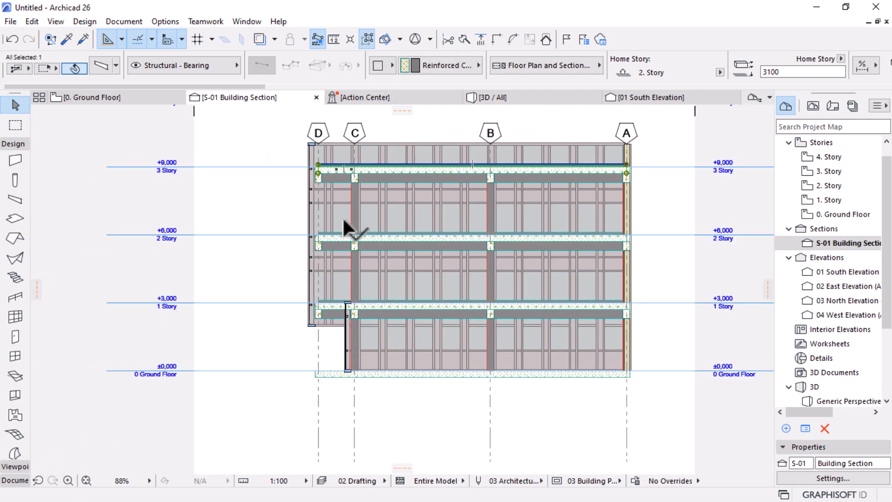
Step: Try to set all beams in the section, including those above the slabs, to an elevation of 2700 from their home stories
left_click(15, 199)
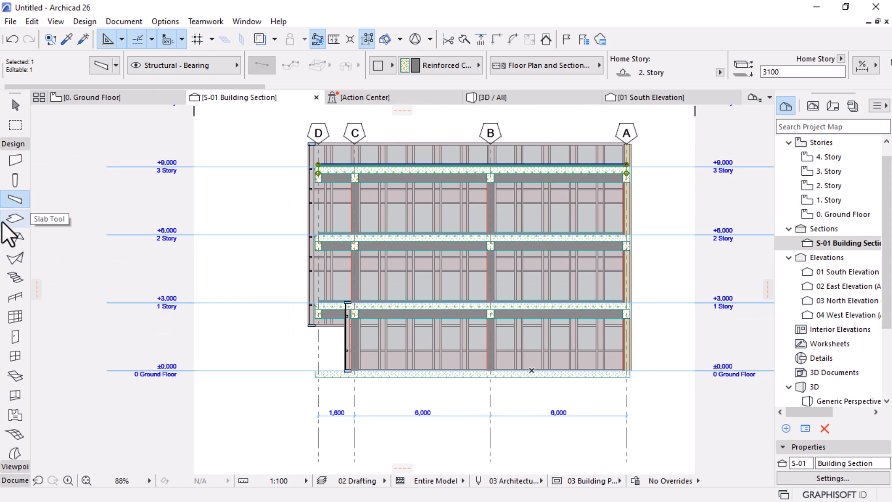
key("ctrl+a")
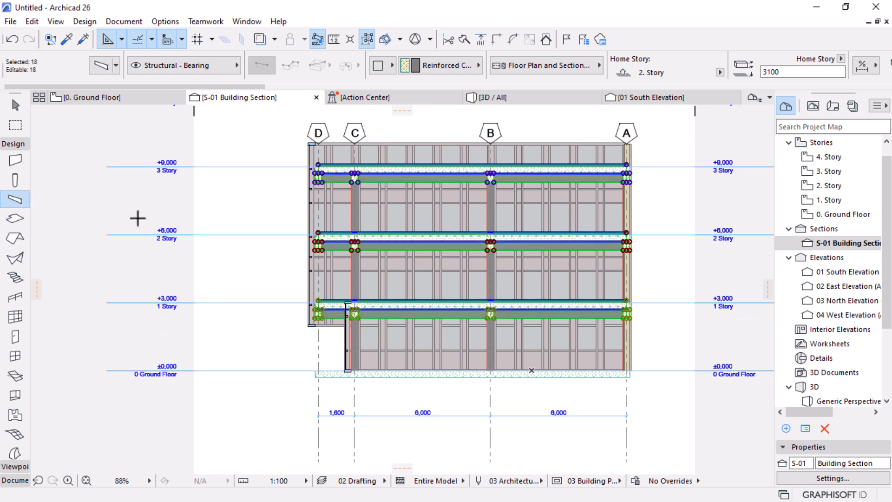
left_click(795, 72)
type("7")
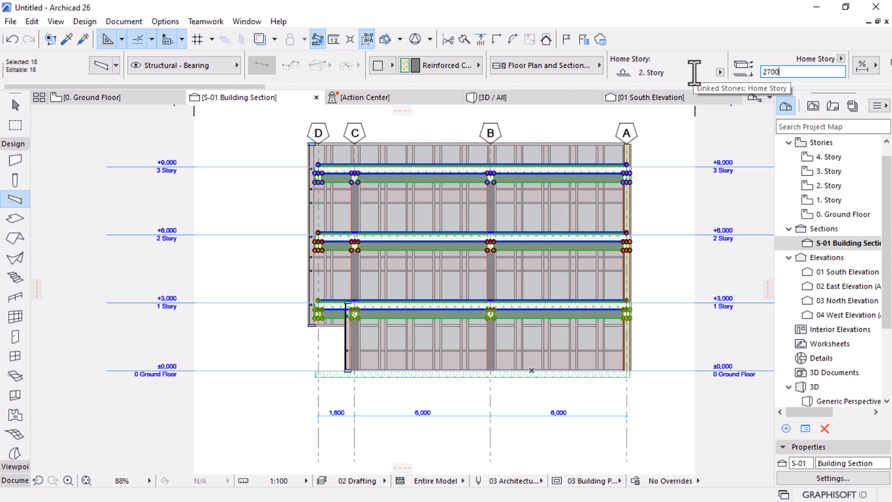
key("Return")
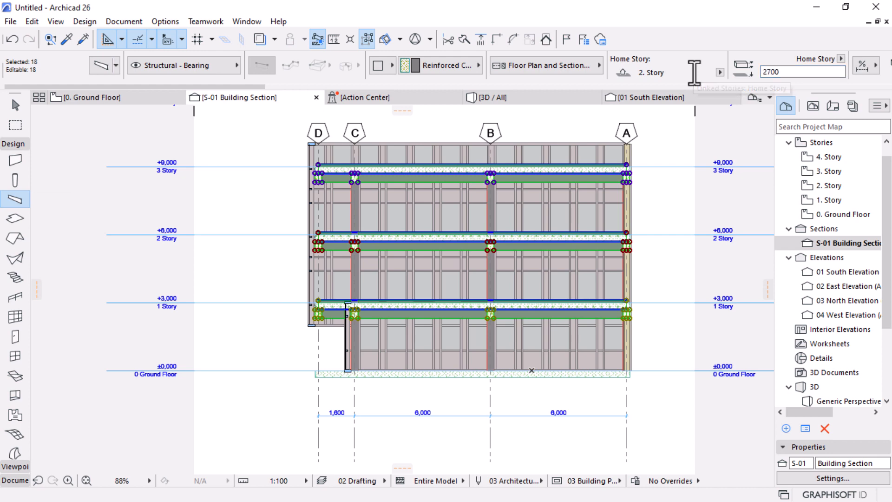
key("Escape")
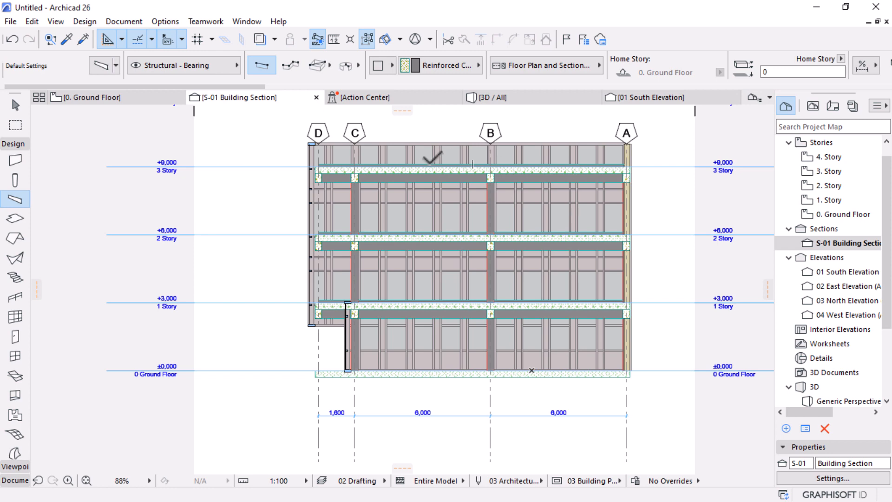
scroll(431, 159, "up", 2)
scroll(256, 269, "up", 10)
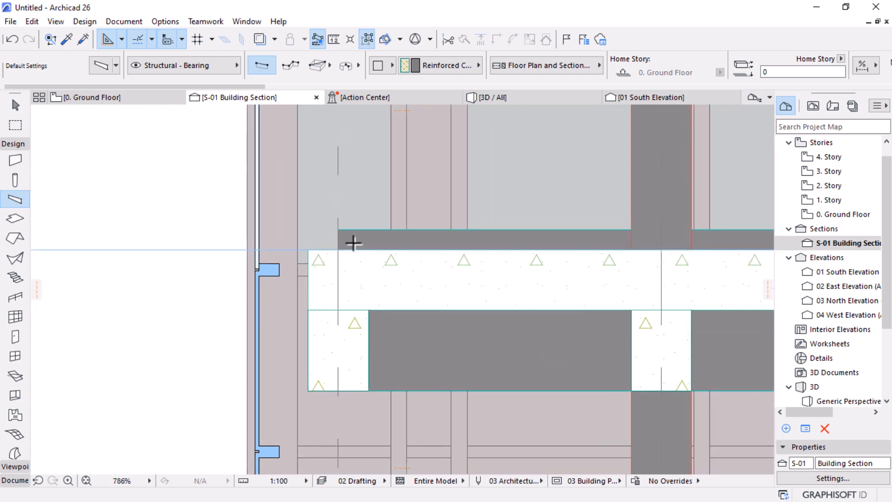
key("Escape")
Step: In the 3D view, set the home story elevation of all beams to 3000 first and finally to 2700
left_click(522, 100)
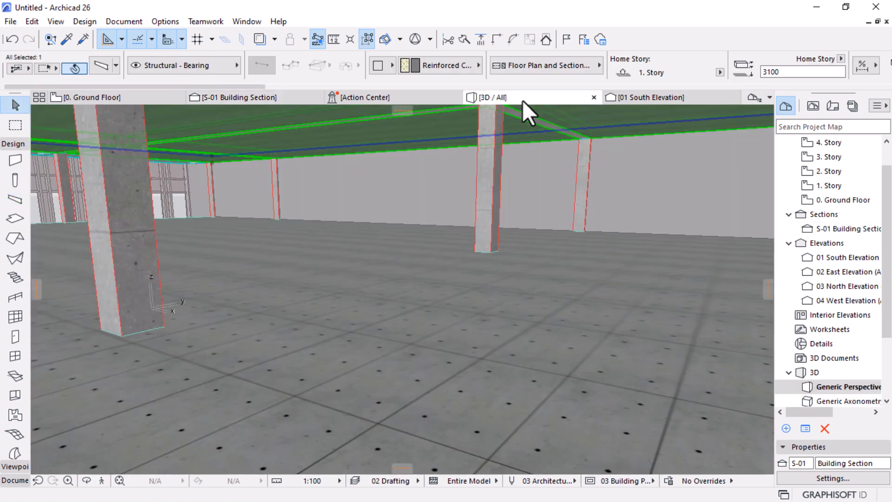
scroll(482, 202, "down", 5)
middle_click_drag(475, 288, 382, 258, "shift")
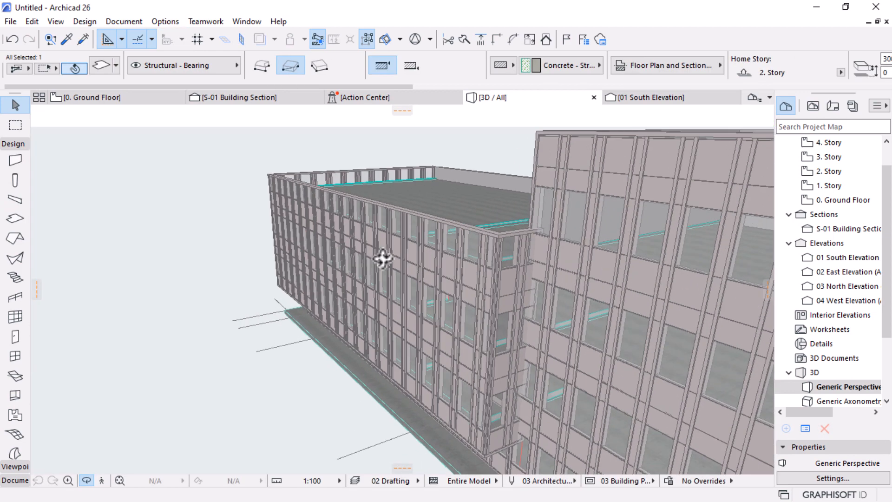
left_click(12, 201)
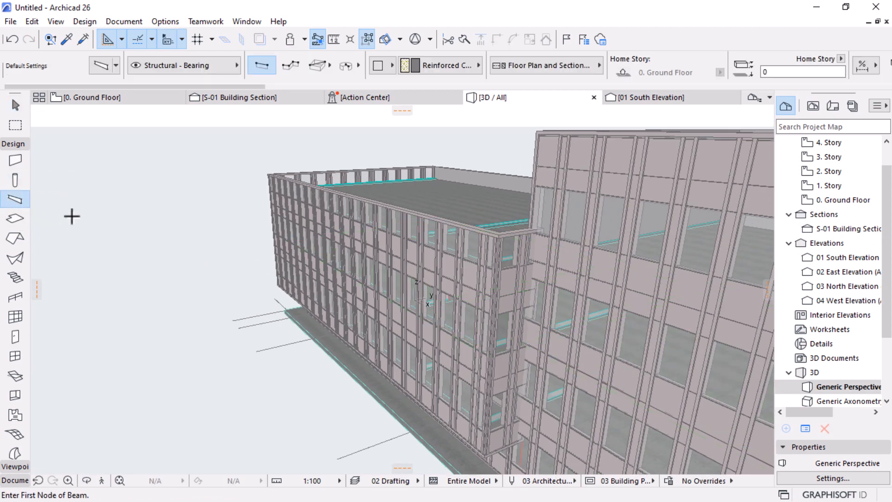
key("ctrl+a")
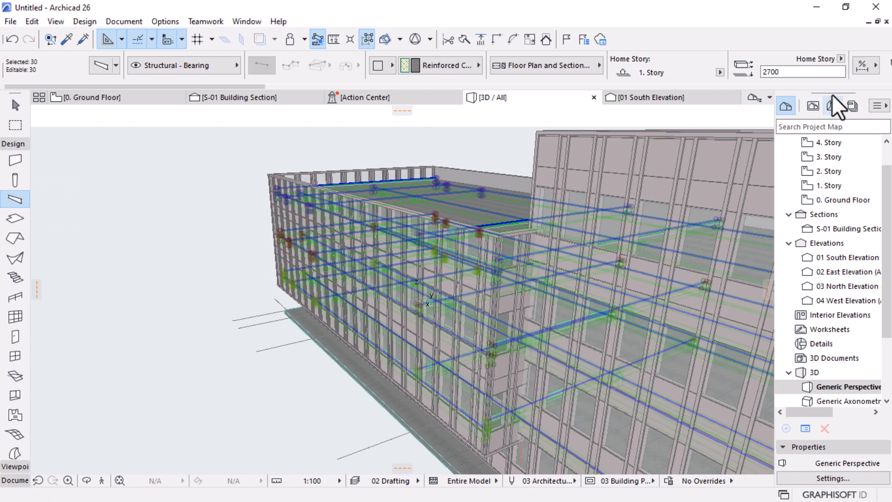
left_click(761, 72)
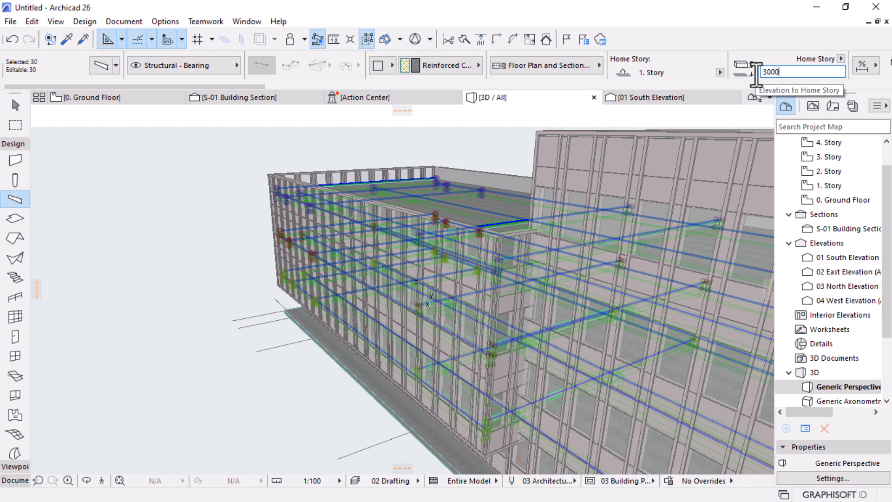
key("Return")
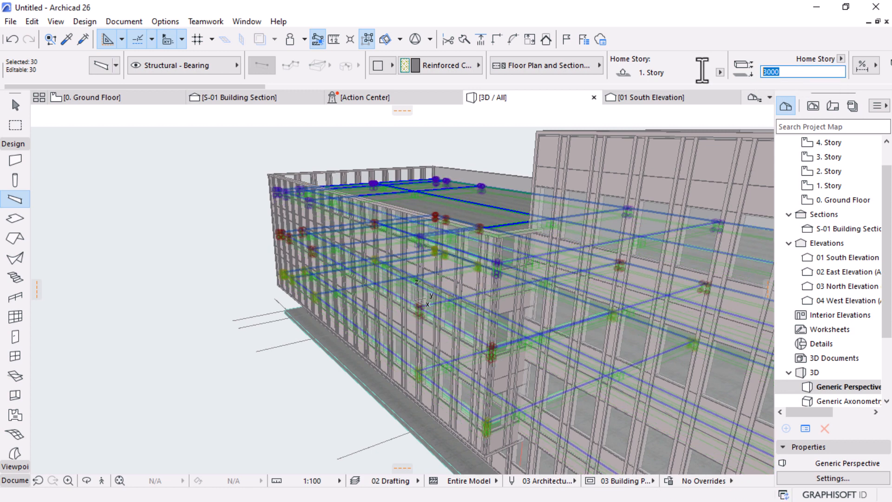
type("27")
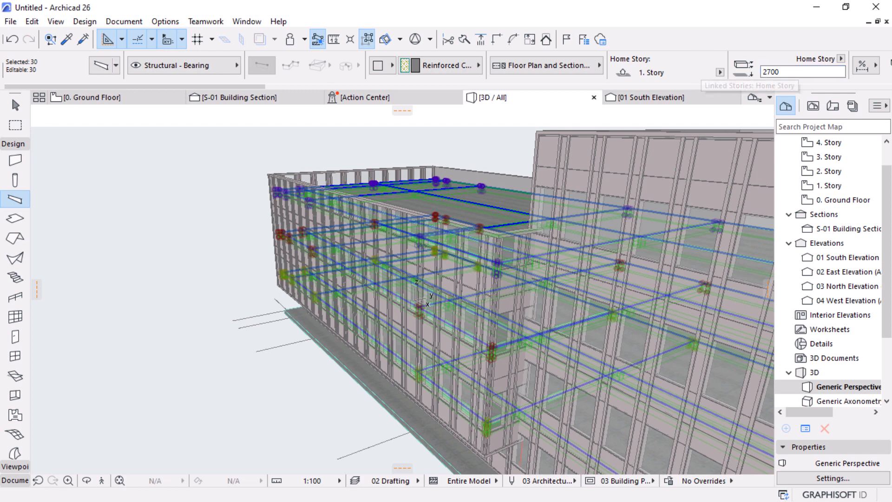
key("Return")
Step: Return to the S-01 Building Section and examine how the beams sit under the slabs on every story, especially near axes D and C
left_click(224, 96)
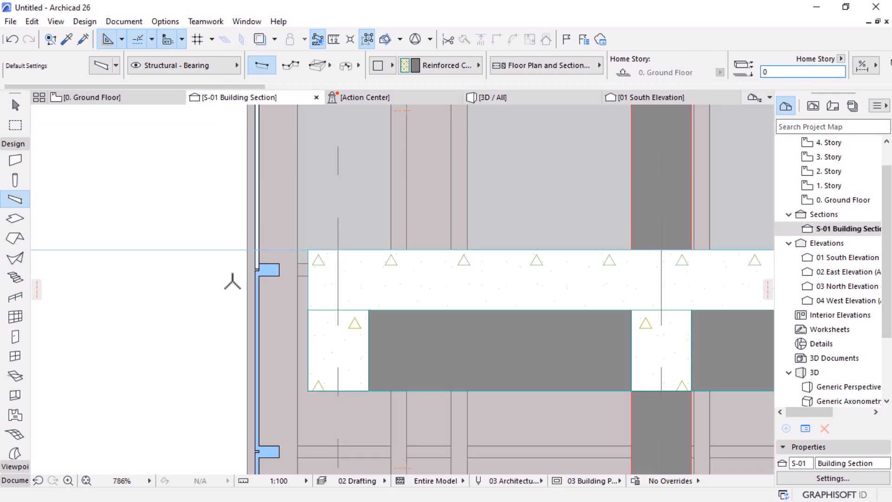
scroll(438, 285, "down", 6)
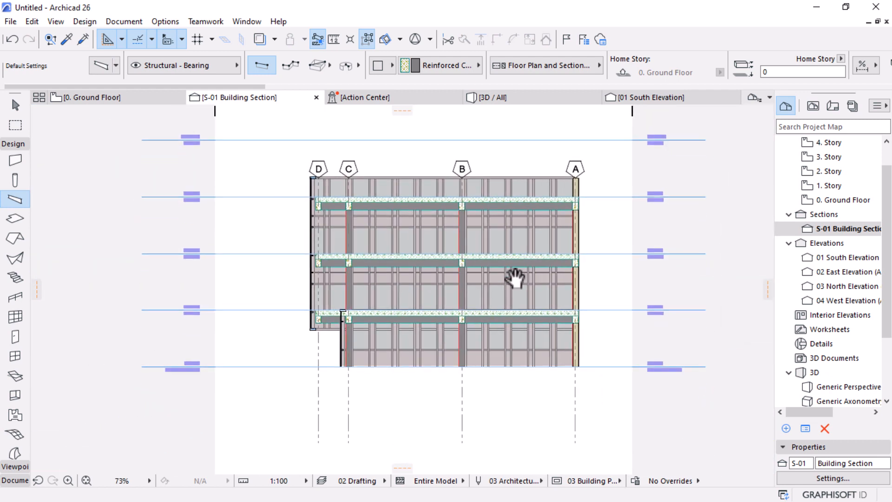
middle_click_drag(515, 278, 516, 269)
scroll(530, 203, "up", 3)
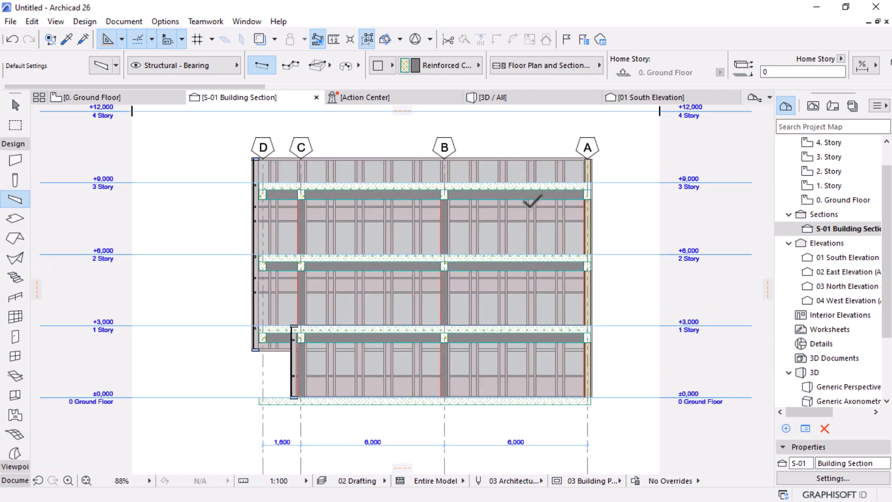
middle_click_drag(421, 257, 442, 241)
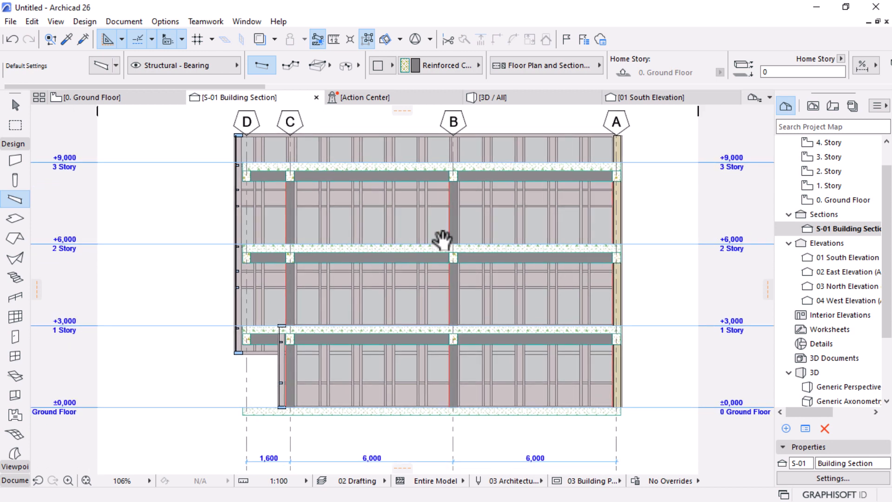
scroll(274, 397, "up", 6)
scroll(351, 317, "up", 4)
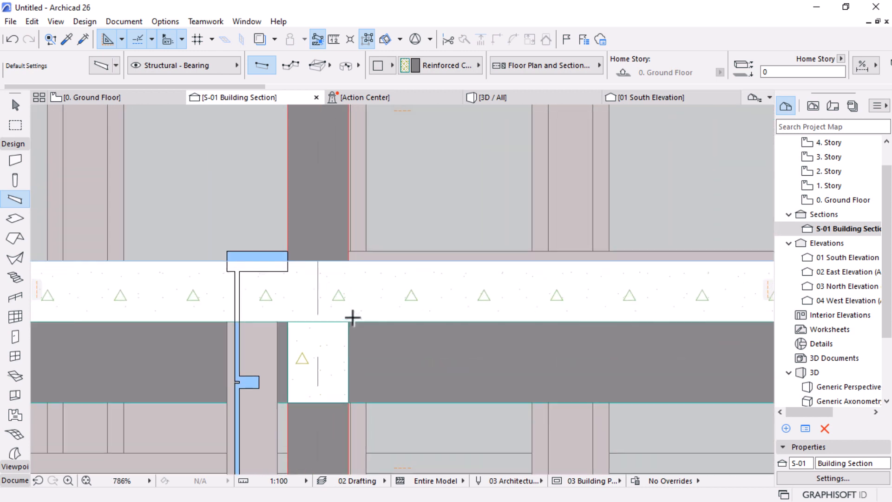
scroll(352, 317, "down", 4)
scroll(182, 347, "up", 5)
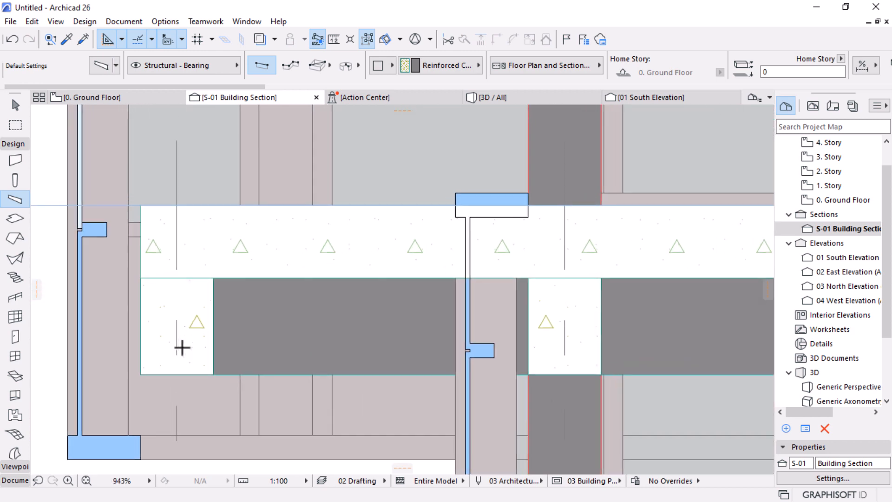
scroll(107, 355, "up", 2)
Step: Check the elevation of the beam at axis D under the 1. Story slab and inspect where it meets the slab
left_click(15, 106)
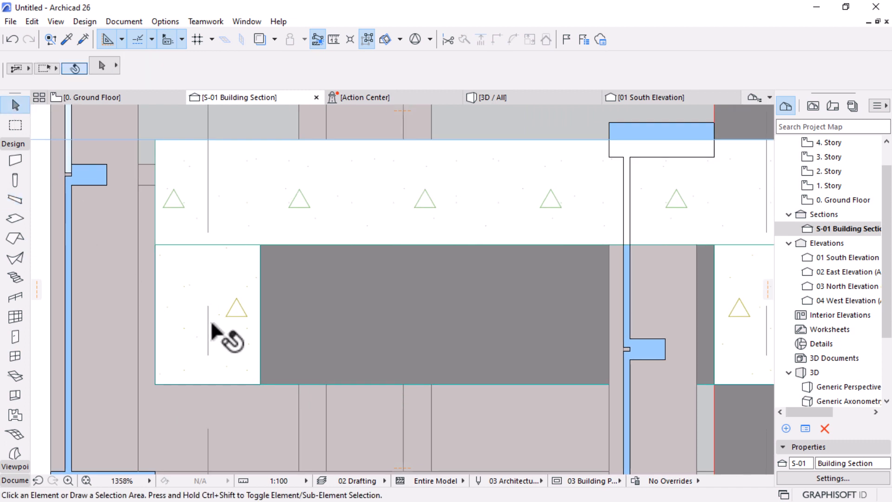
left_click(216, 320)
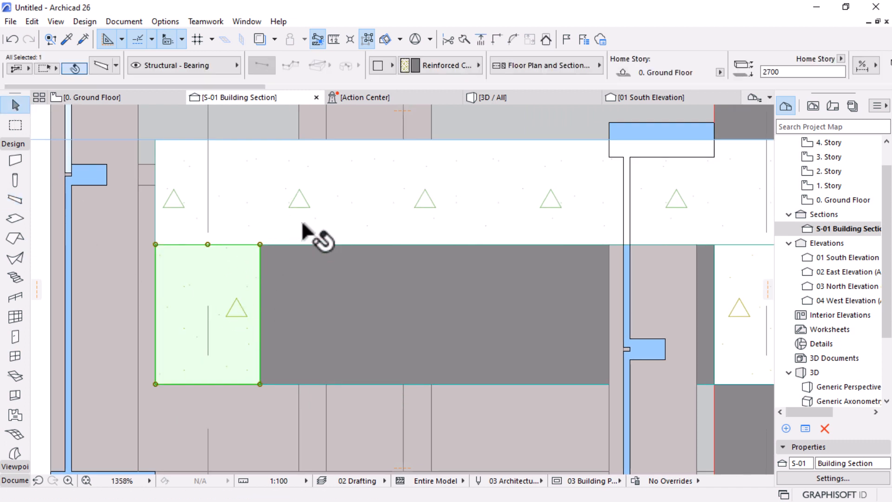
scroll(171, 246, "up", 2)
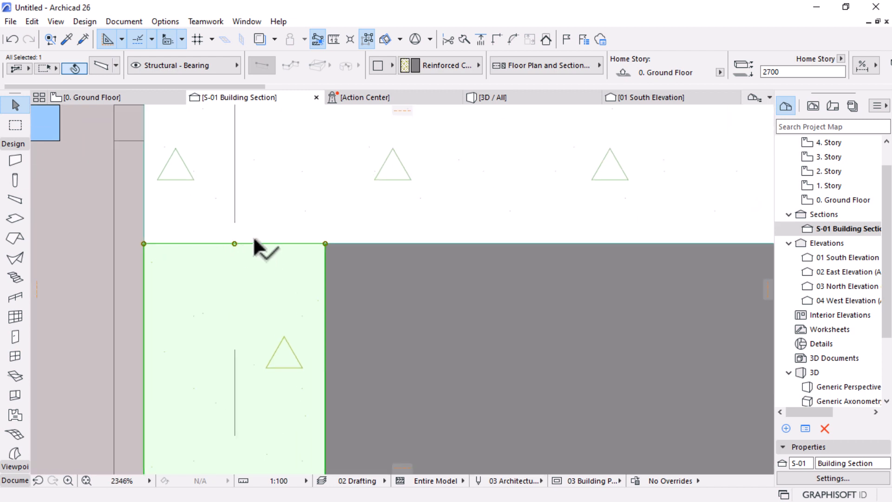
key("Escape")
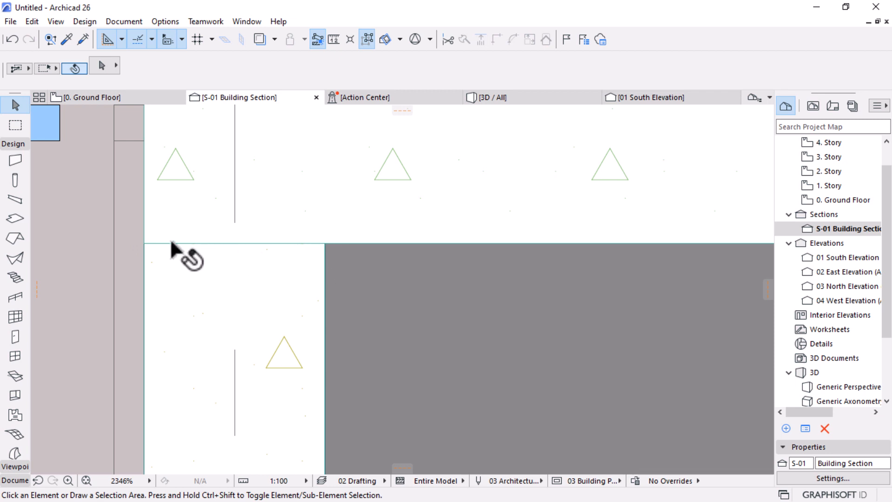
scroll(276, 234, "down", 8)
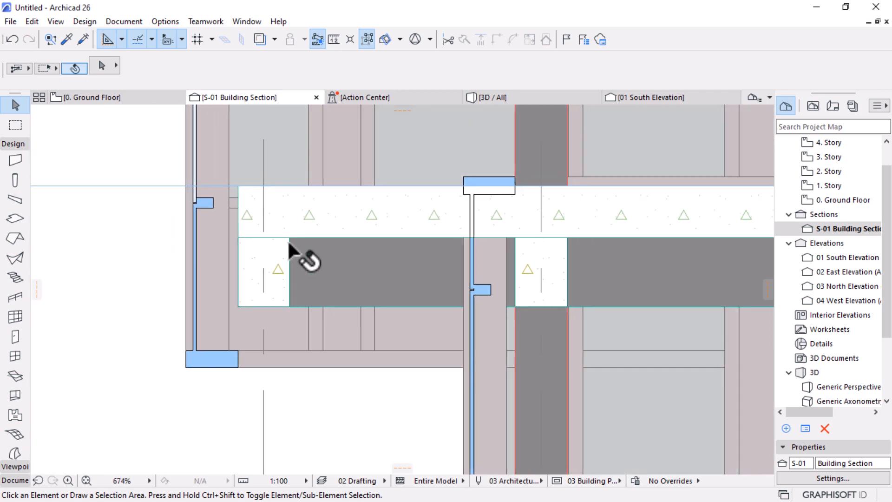
scroll(135, 199, "up", 7)
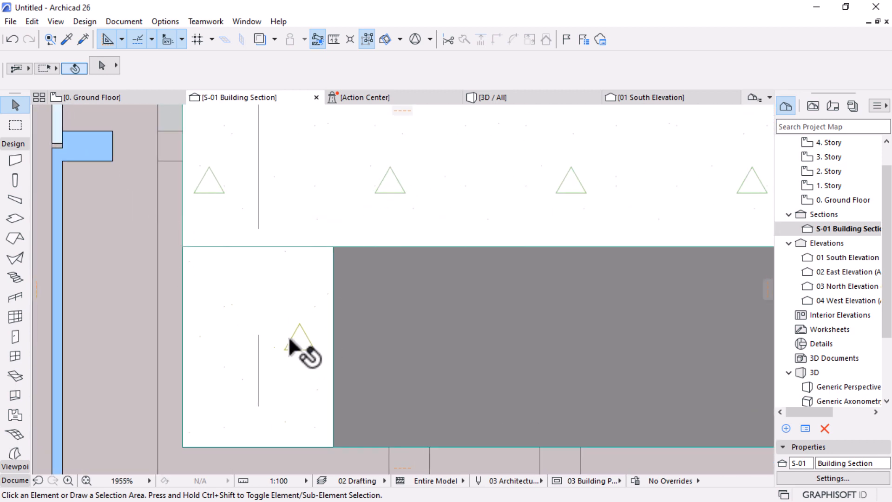
Step: Check which building materials are assigned to the 1. Story slab and to the beam beneath it at axis D
left_click(408, 153)
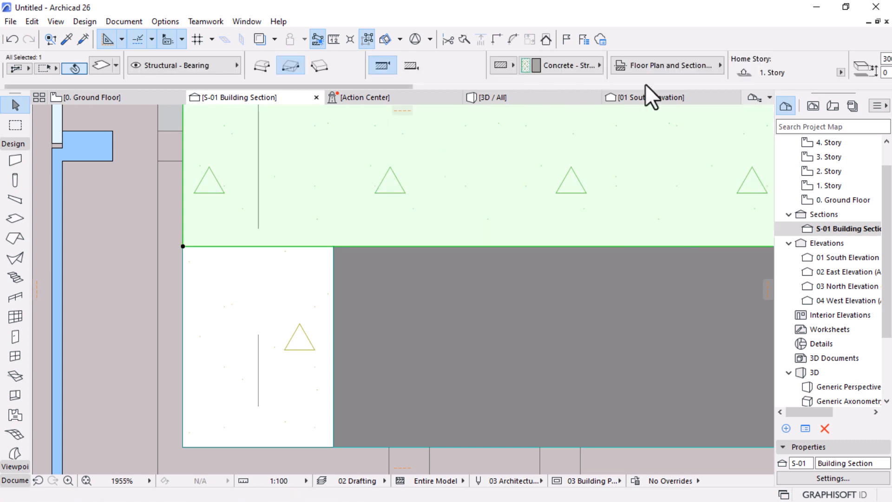
left_click(587, 69)
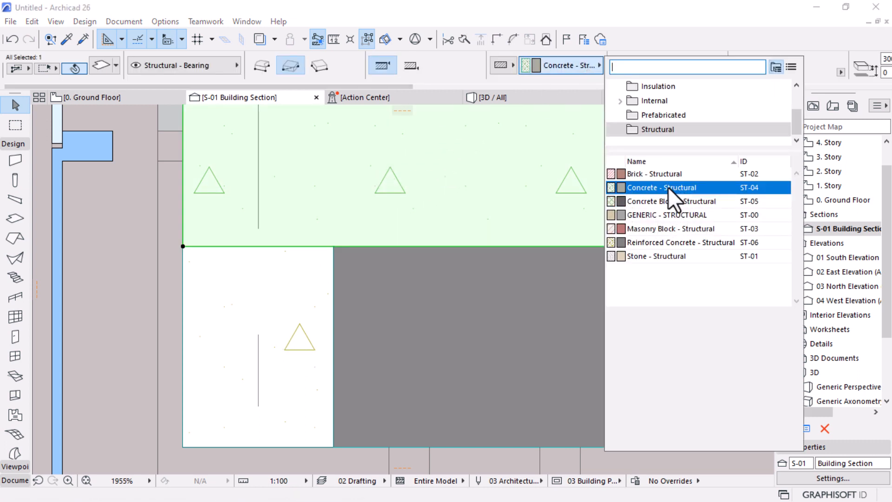
left_click(322, 301)
left_click(317, 299)
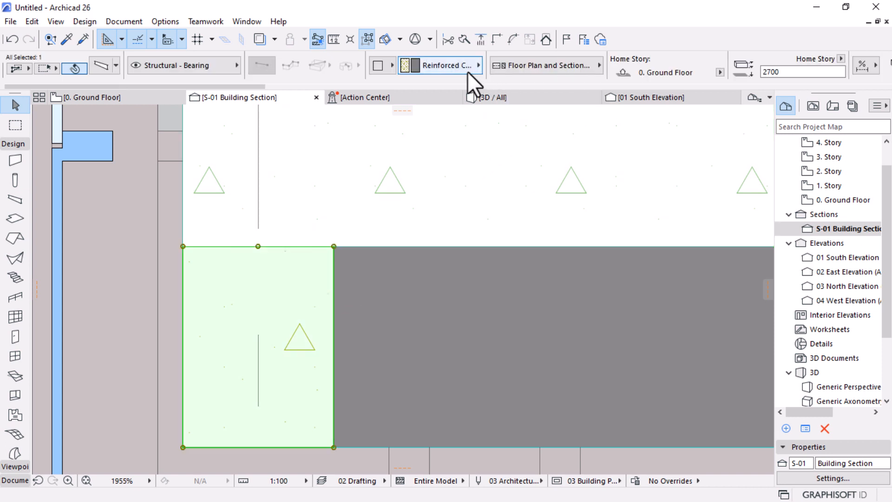
left_click(467, 71)
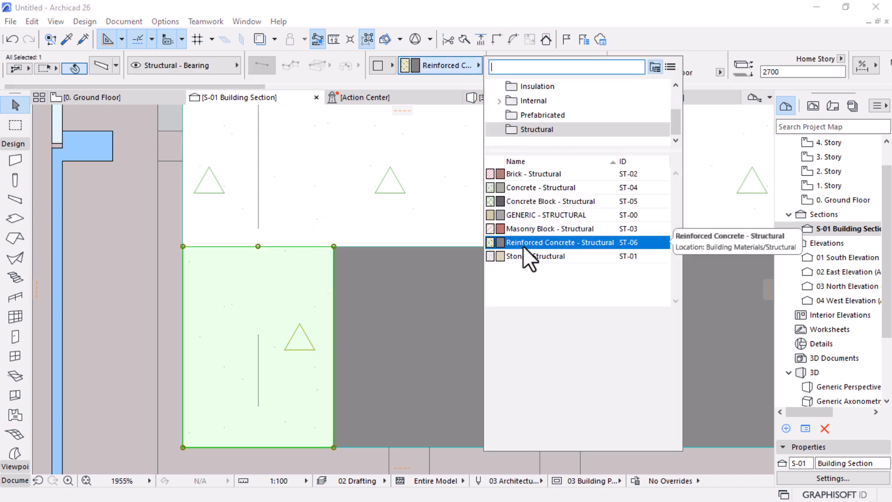
left_click(122, 307)
Step: Change the building material of all slabs to Reinforced Concrete - Structural and inspect the slab-beam junction at axis D
scroll(227, 293, "down", 9)
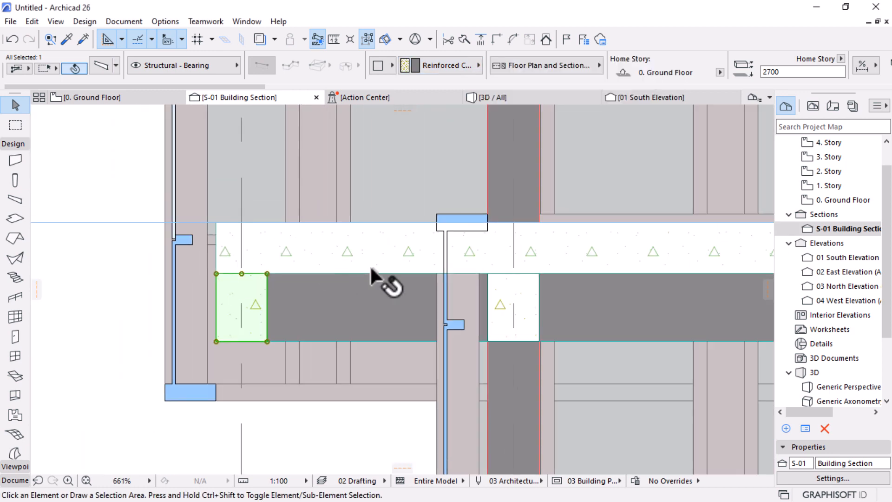
left_click(315, 260, "alt")
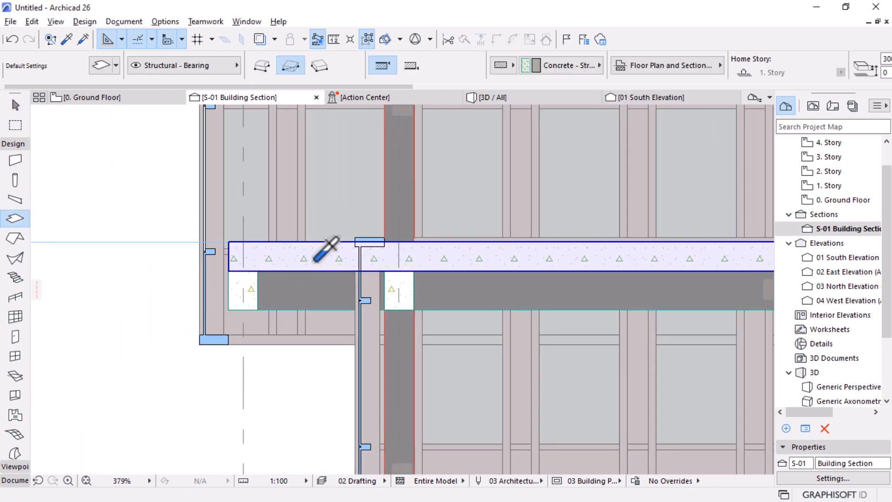
key("ctrl+a")
left_click(586, 63)
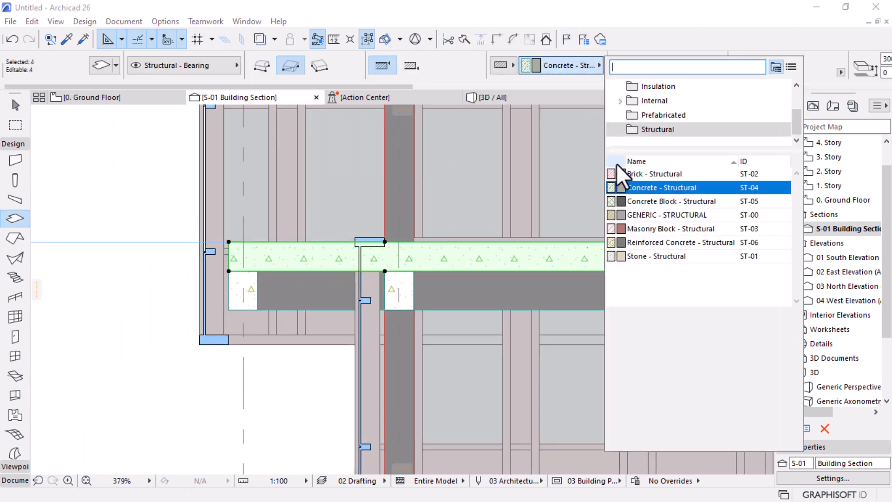
left_click(659, 242)
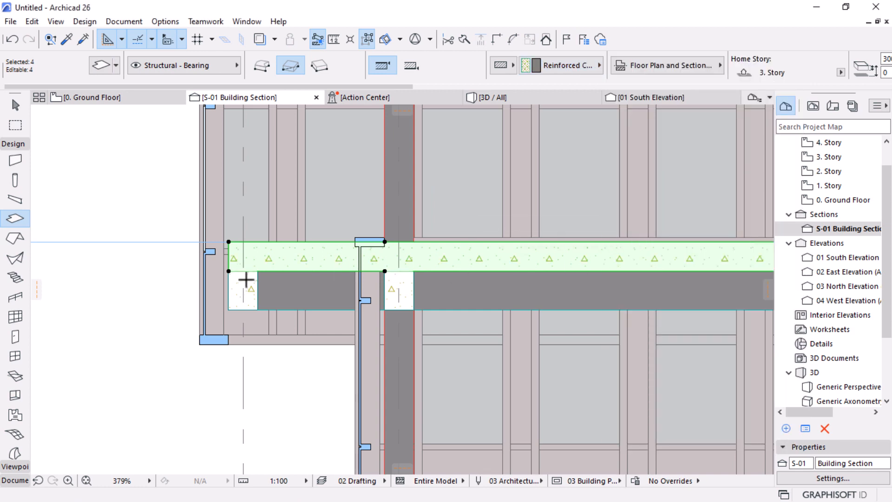
scroll(246, 279, "up", 2)
scroll(246, 281, "up", 10)
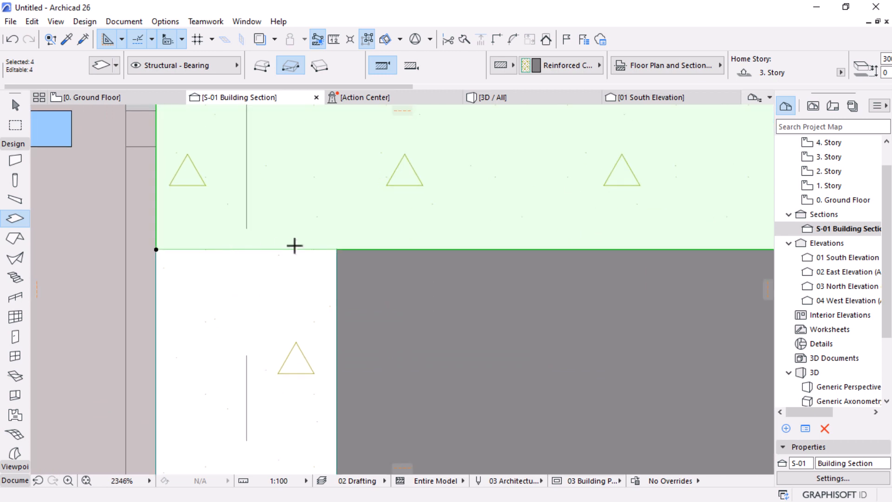
key("Escape")
scroll(426, 242, "down", 15)
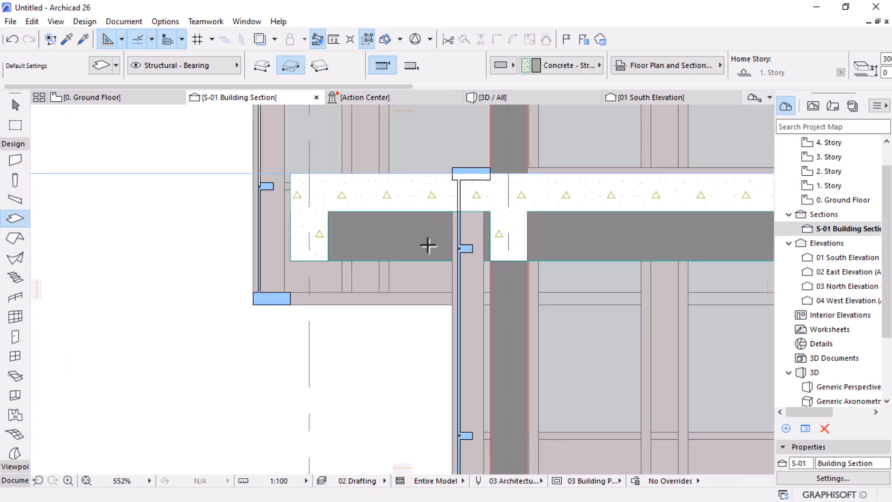
scroll(386, 243, "down", 6)
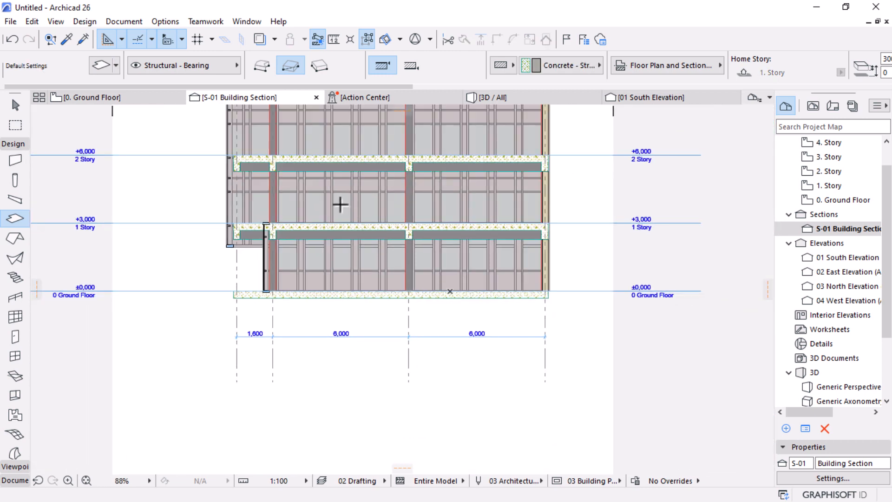
middle_click_drag(344, 226, 364, 304)
middle_click_drag(333, 228, 344, 279)
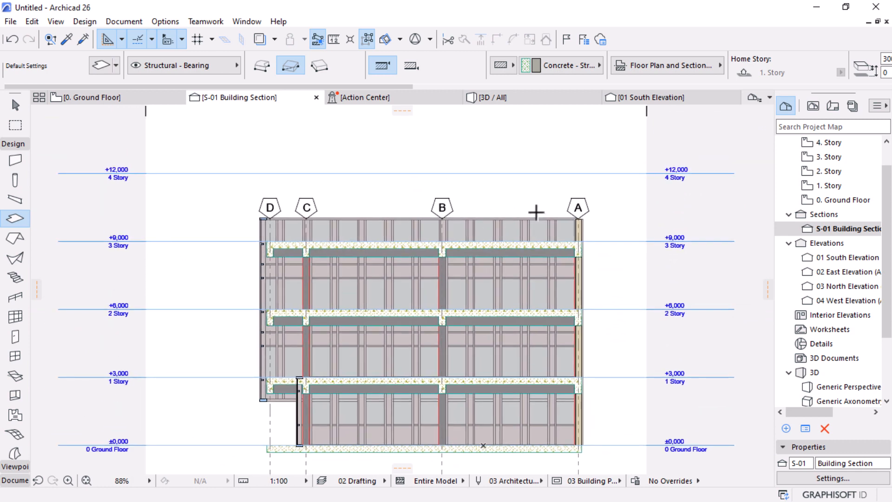
left_click_drag(609, 183, 238, 211, "shift")
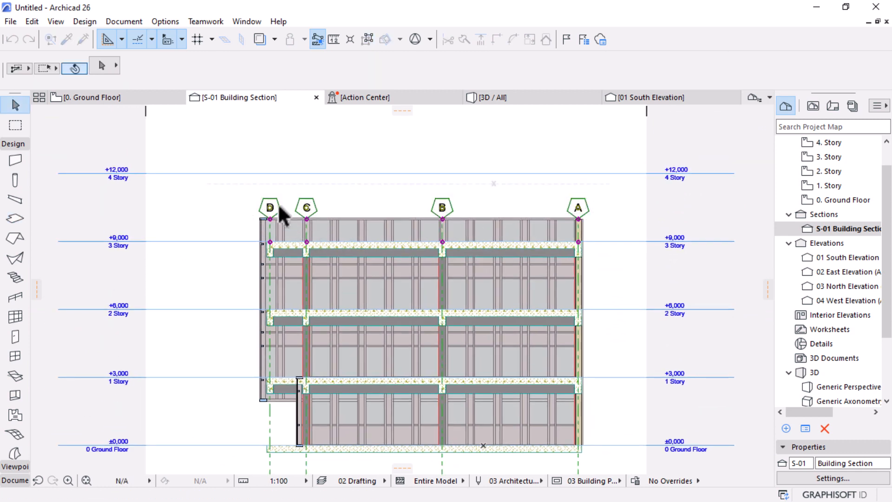
scroll(467, 161, "down", 2)
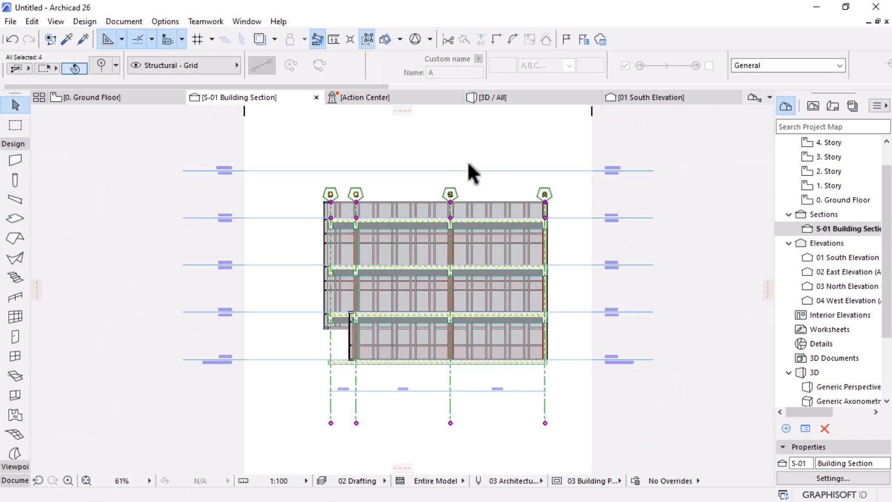
left_click(549, 195)
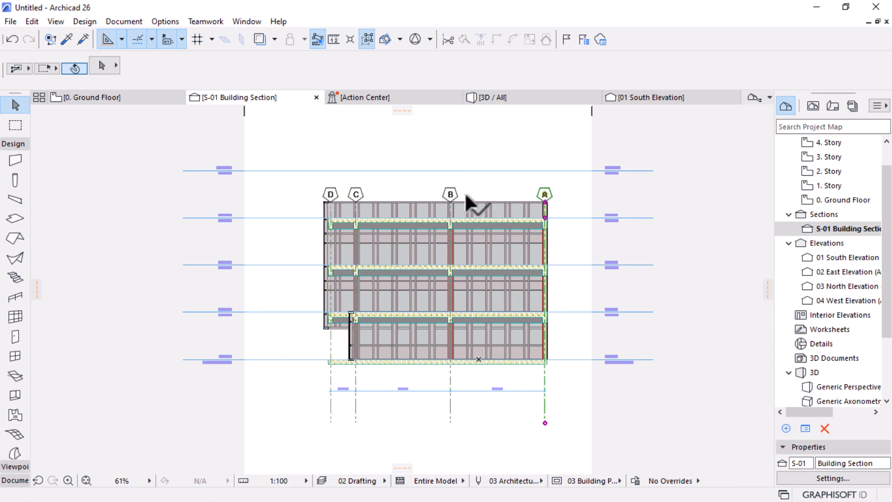
left_click(452, 195, "shift")
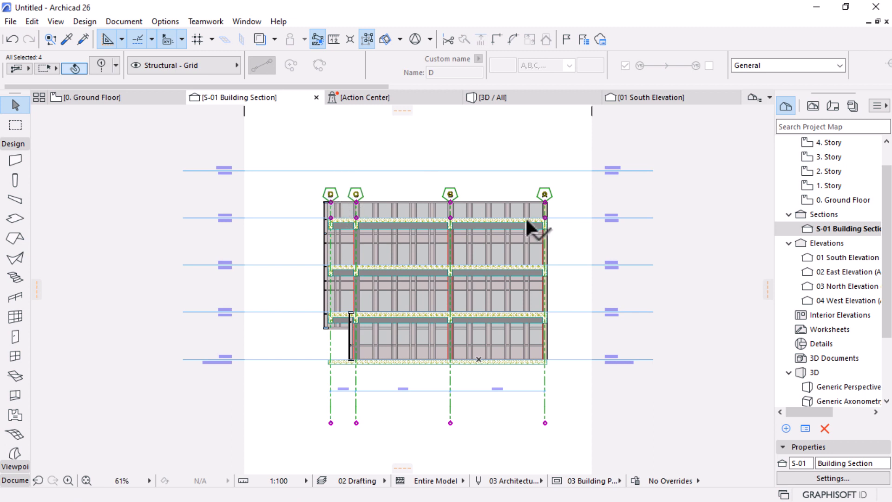
scroll(428, 180, "up", 1)
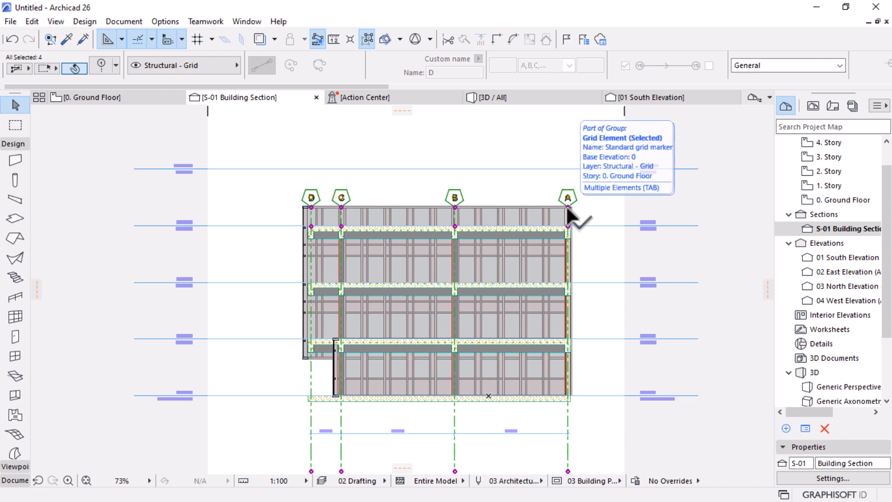
key("Escape")
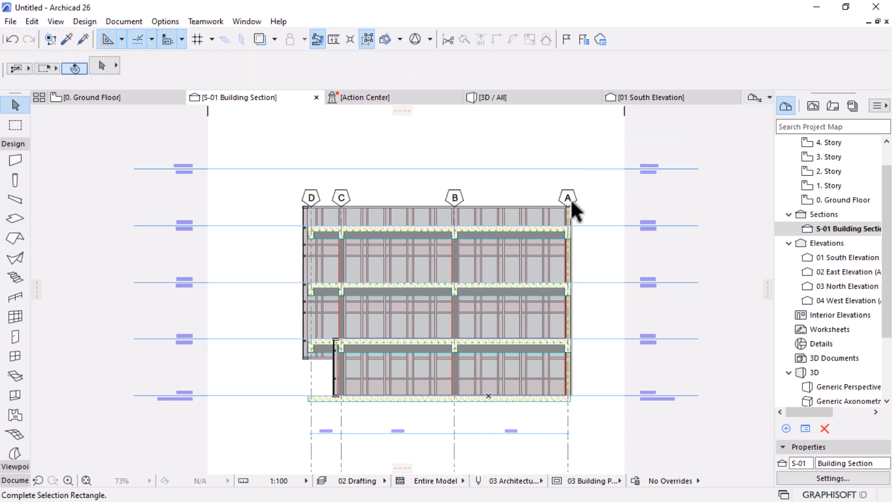
Step: Stretch the upper ends of grid axes A and B above the 4 Story level, to an equal length of about 16477
left_click(568, 208)
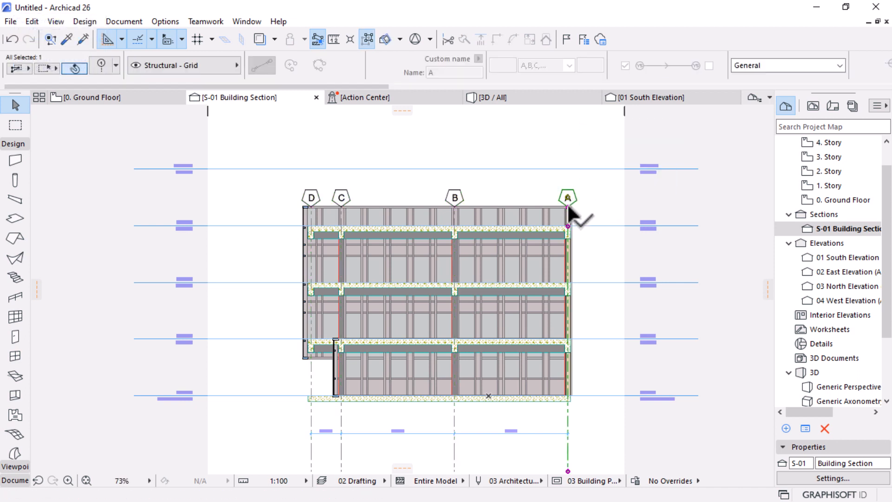
left_click(567, 208)
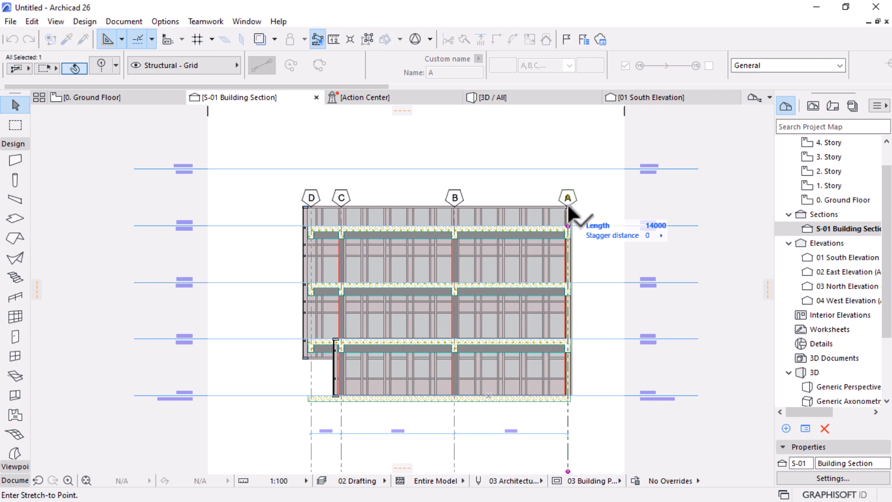
left_click(553, 170)
left_click(455, 197)
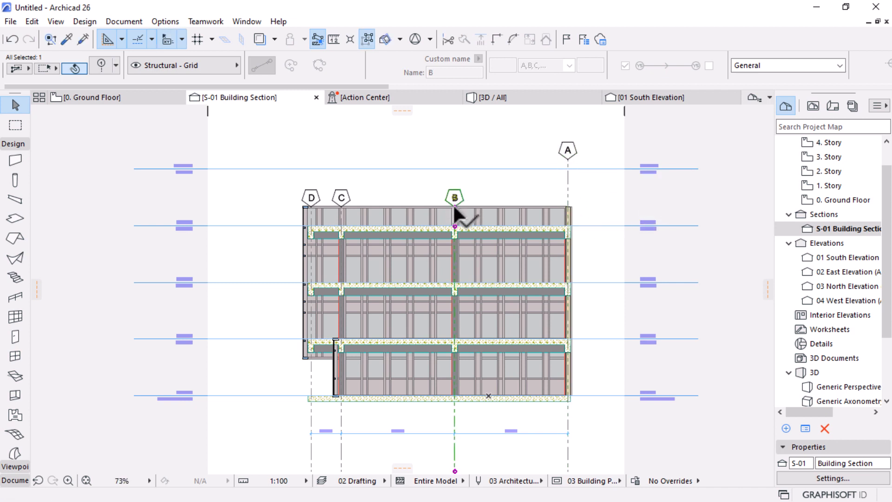
left_click(455, 207)
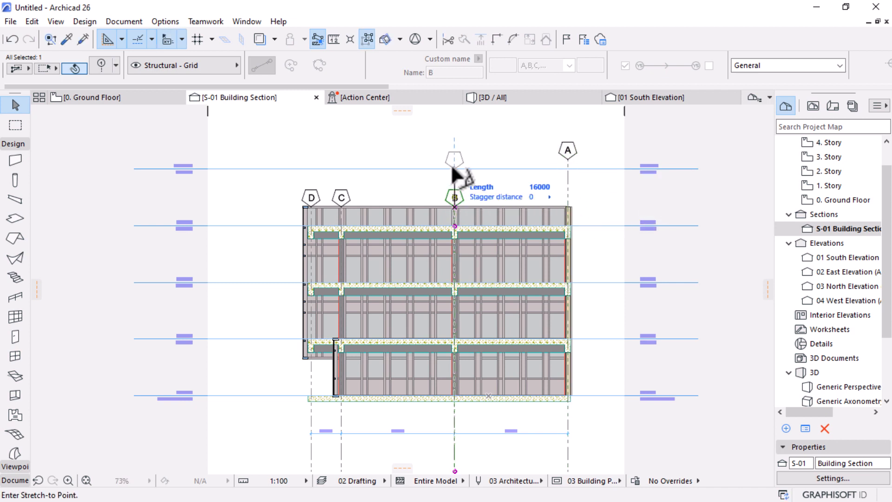
left_click(569, 163)
Step: Stretch the upper ends of grid axes C and D to 16477, aligning their markers with those of axes B and A
left_click(331, 205)
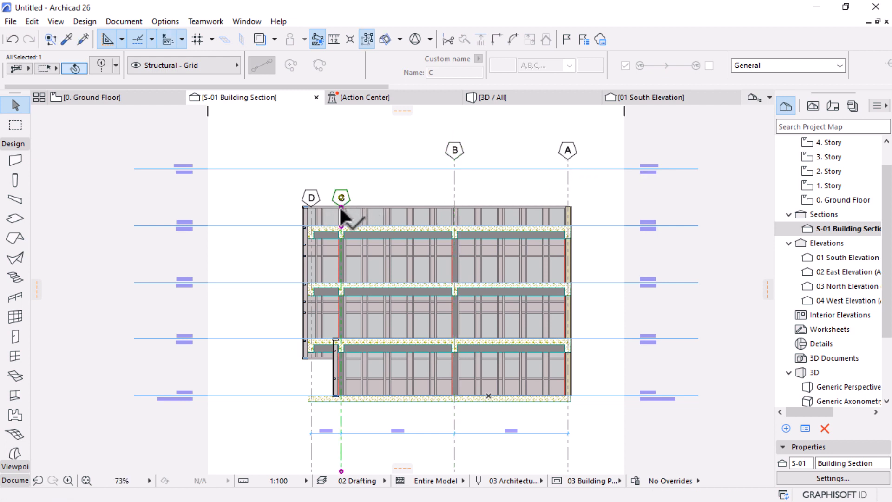
left_click(341, 206)
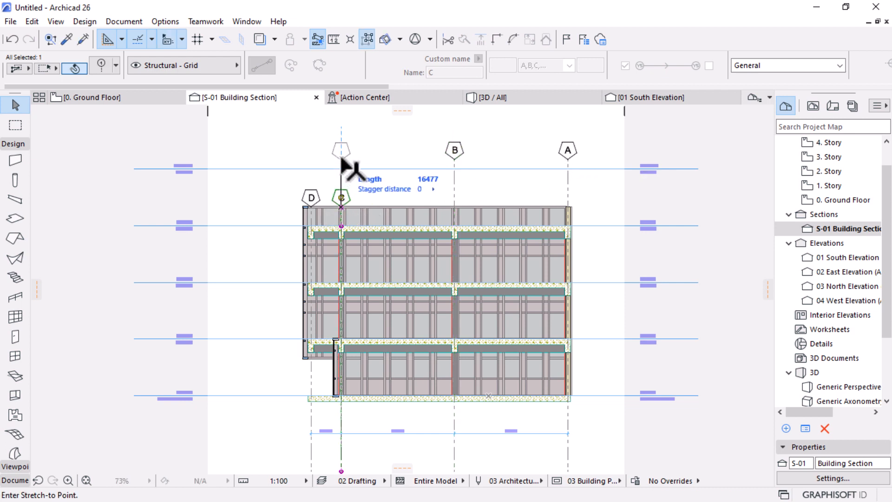
left_click(454, 160)
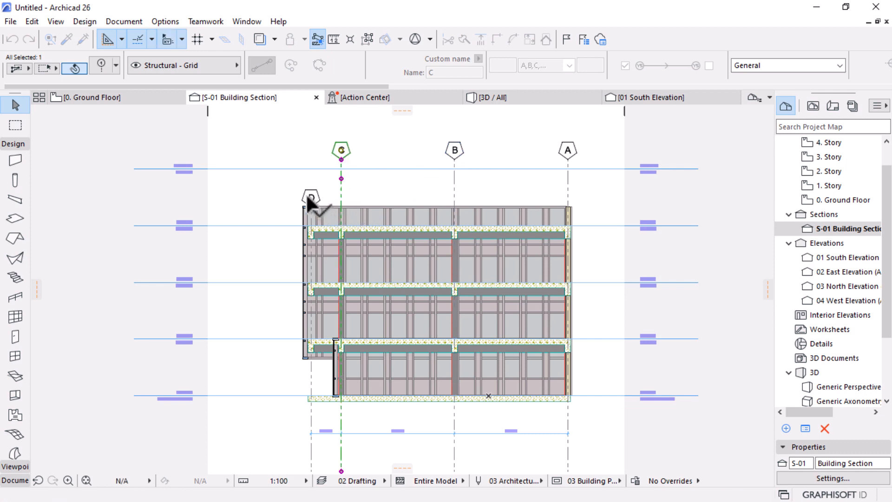
key("Escape")
left_click(311, 208)
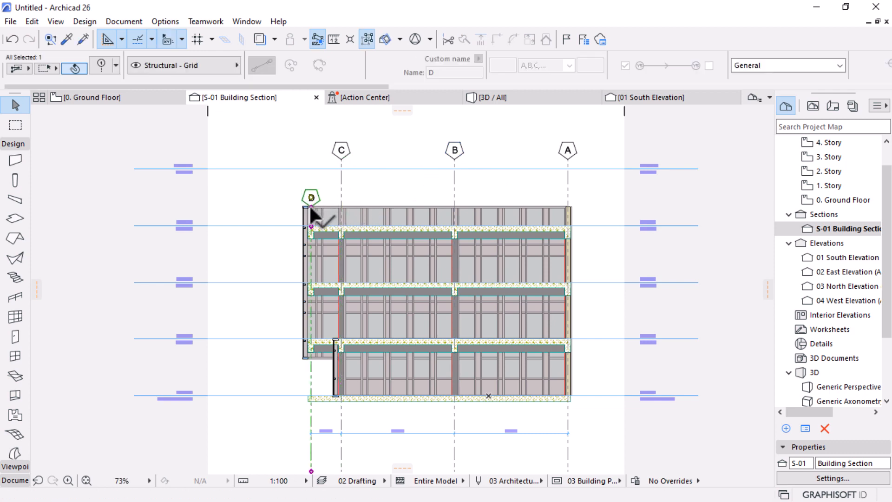
left_click(311, 207)
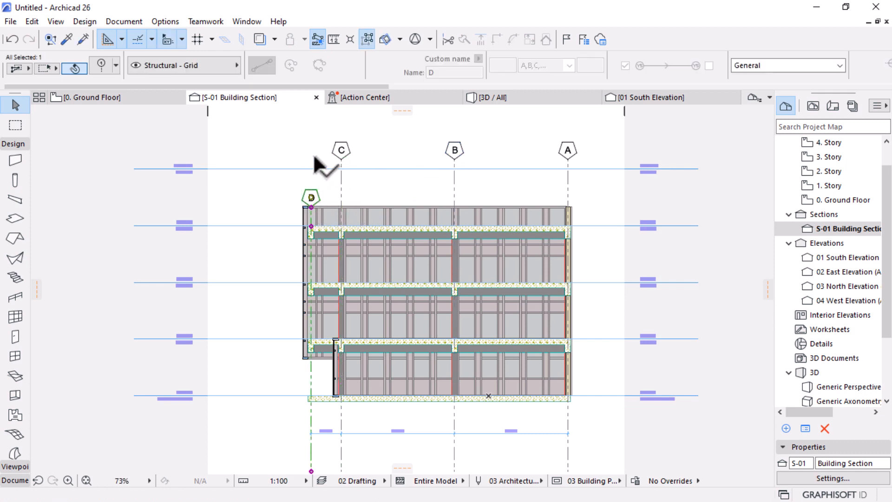
left_click(342, 161)
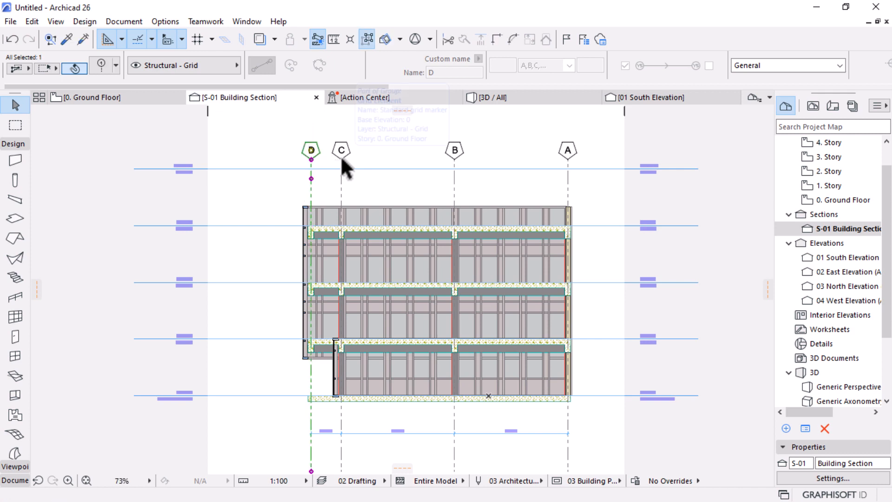
key("Escape")
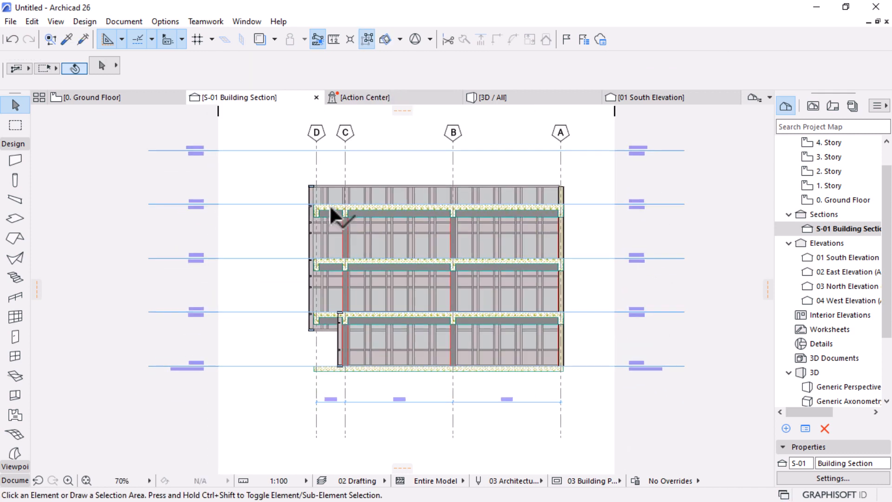
Step: Set the 1st reference level of the ground-floor curtain wall beside axis C to 2700 so it ends at the slab's underside
scroll(339, 298, "up", 6)
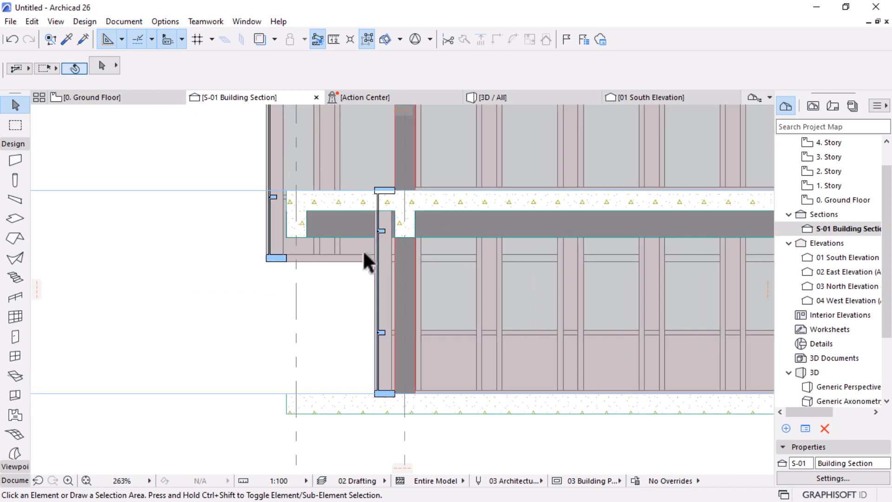
left_click(378, 220)
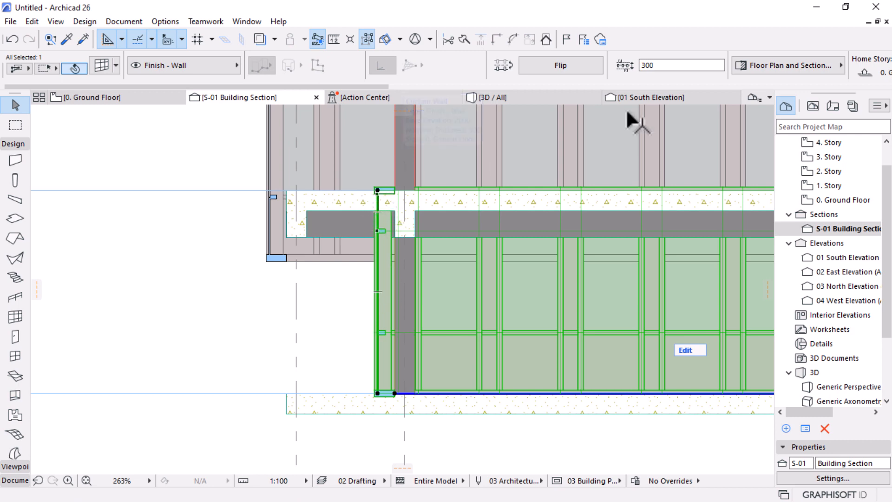
scroll(595, 65, "down", 3)
scroll(596, 66, "down", 3)
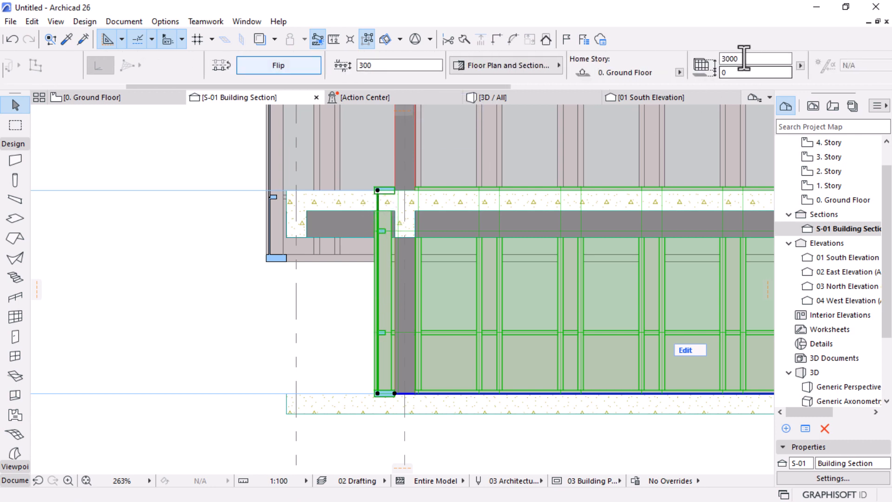
left_click(718, 59)
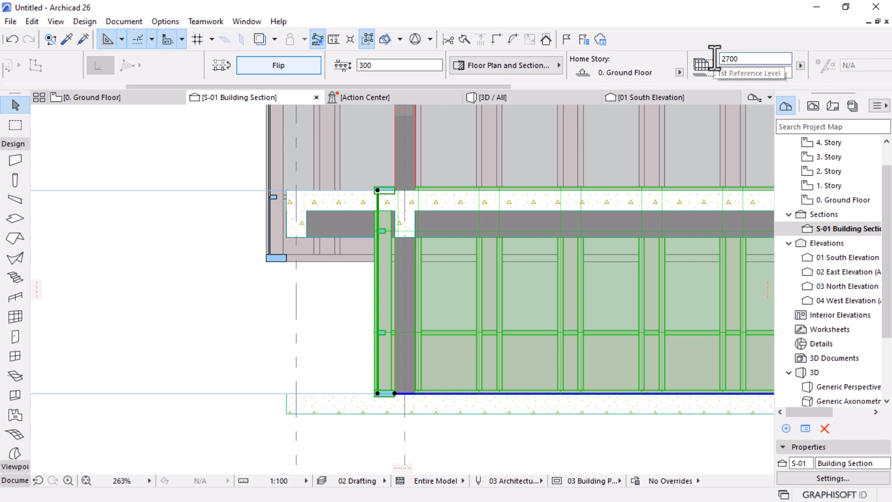
key("Return")
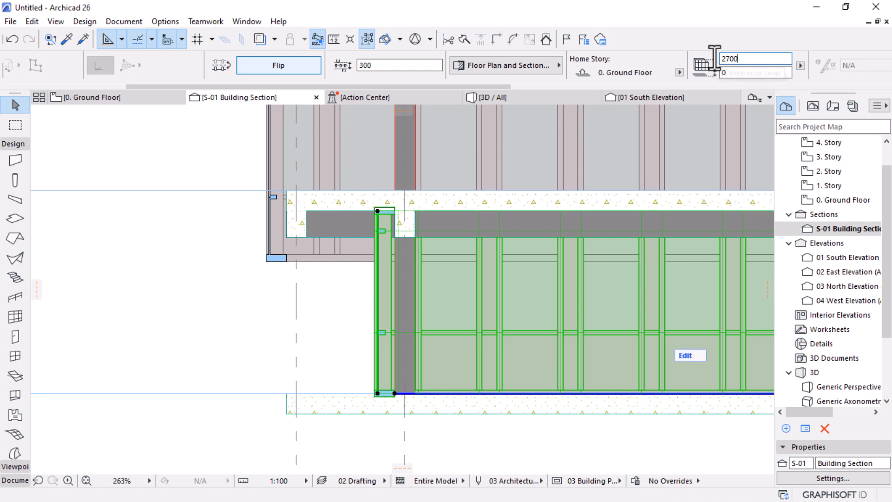
left_click(363, 291)
scroll(363, 291, "down", 3)
middle_click_drag(482, 325, 266, 353)
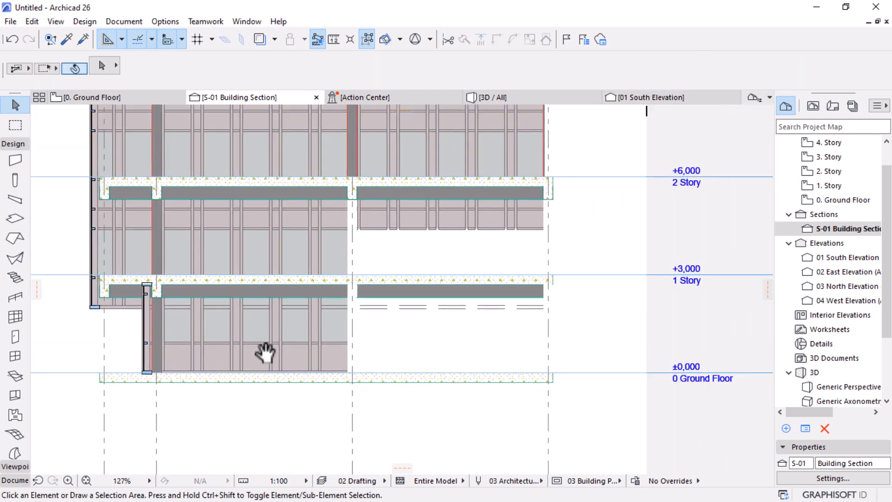
Step: Review the curtain walls in the building section, then examine the building's facades and roof from several sides in the 3D view
scroll(495, 332, "down", 1)
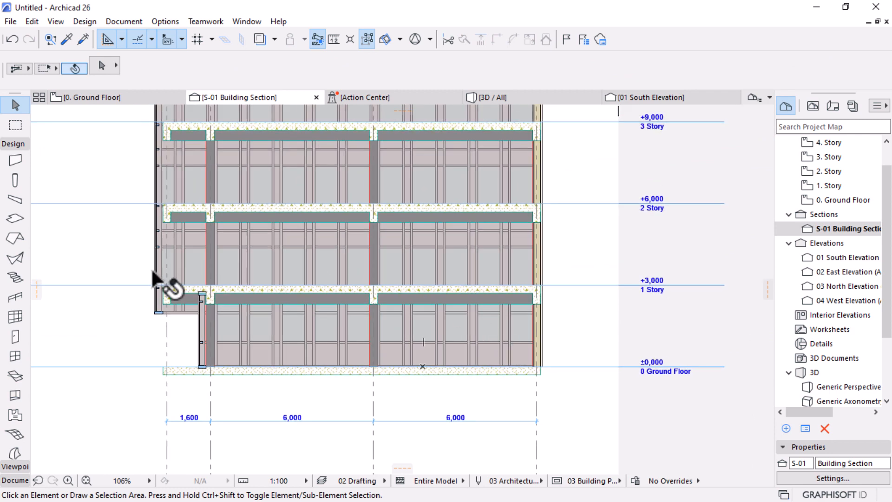
middle_click_drag(153, 279, 232, 305)
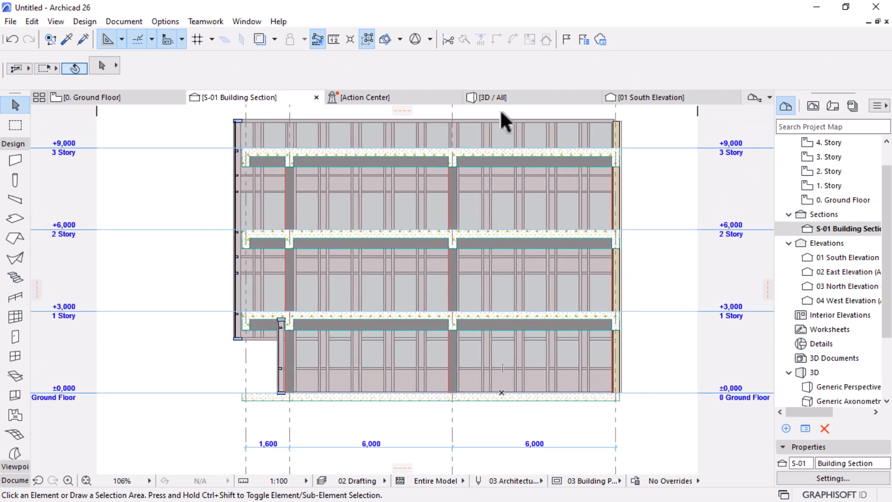
left_click(492, 94)
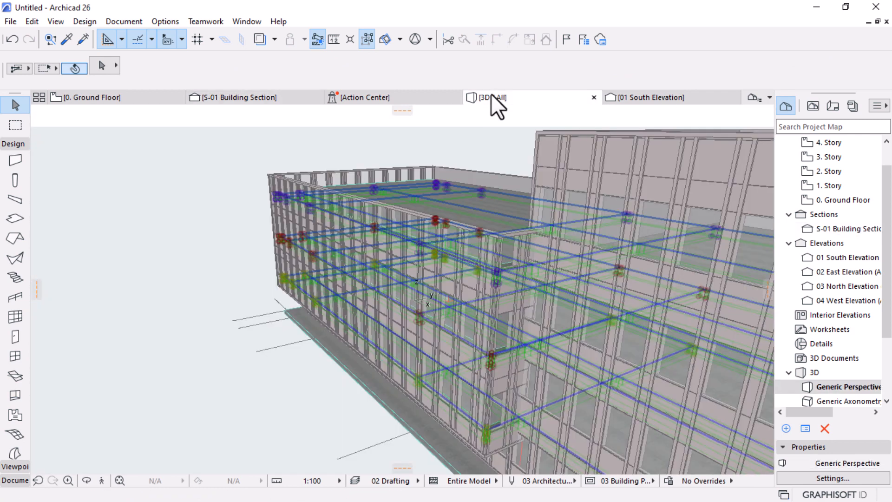
key("ctrl+a")
scroll(249, 213, "down", 5)
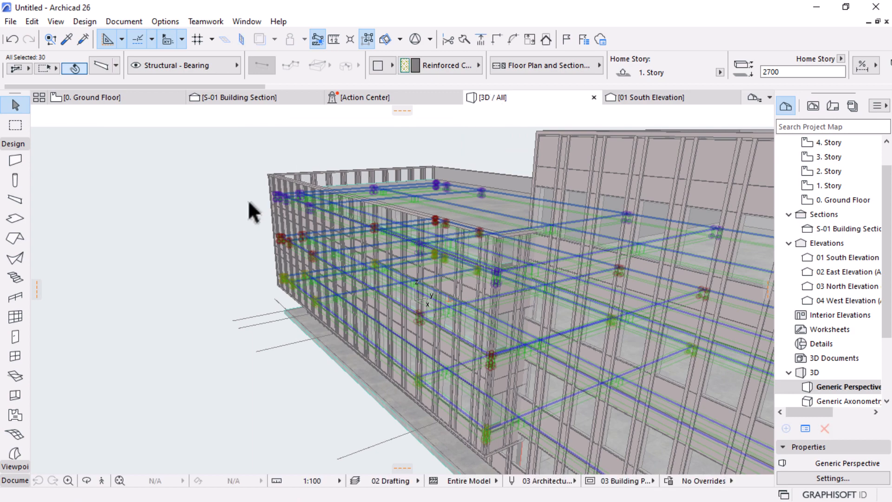
key("o")
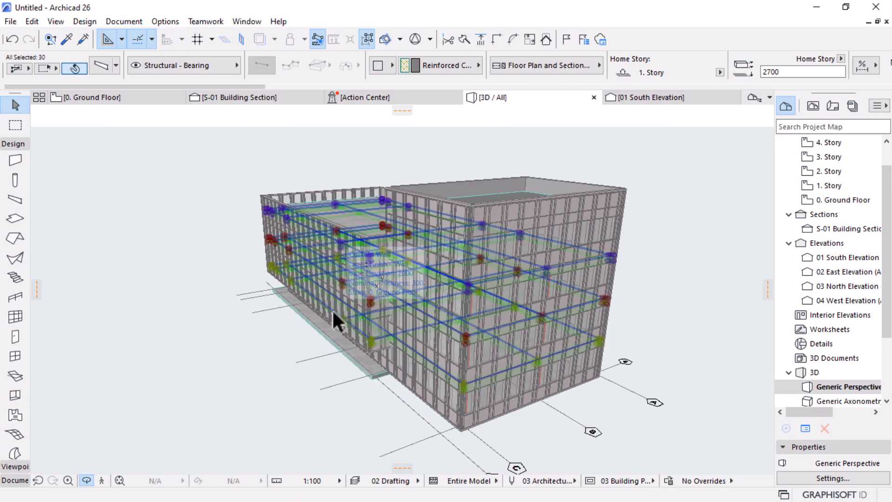
left_click_drag(269, 333, 466, 358)
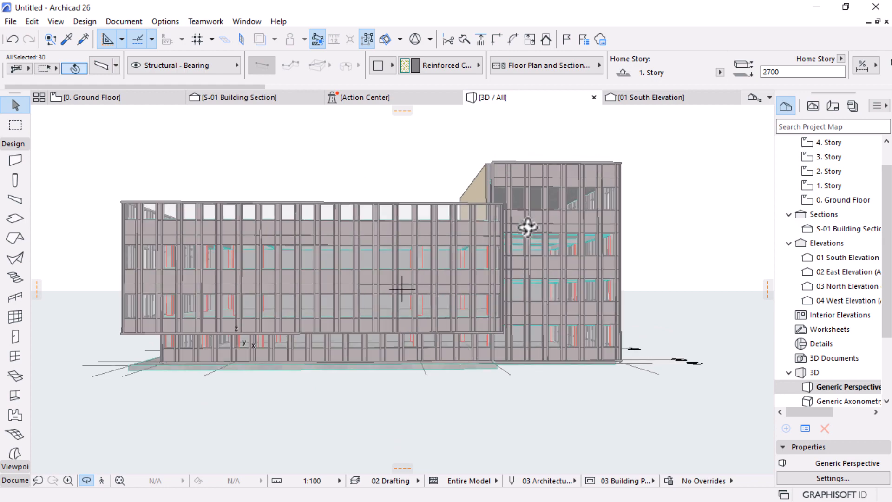
left_click_drag(528, 227, 482, 353)
Step: Select the 4. Story wall between the lower roof and the taller block, focusing on its end near the curtain wall
scroll(483, 352, "up", 5)
key("Escape")
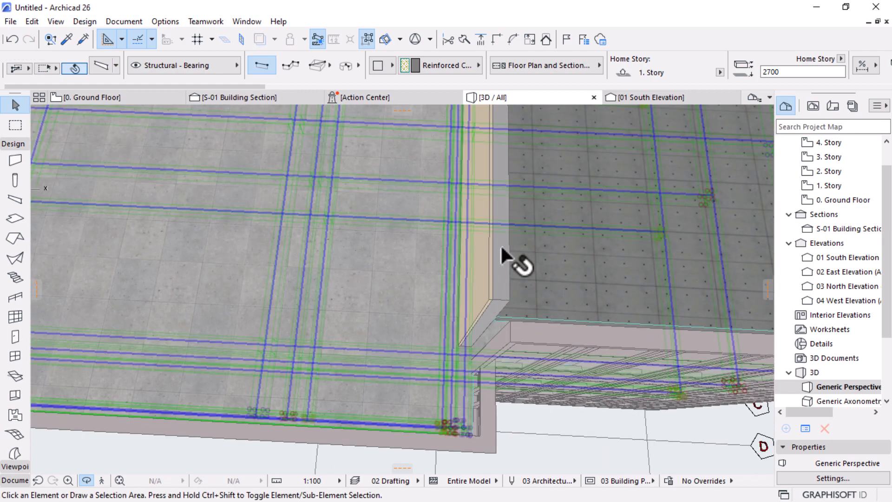
left_click(502, 251)
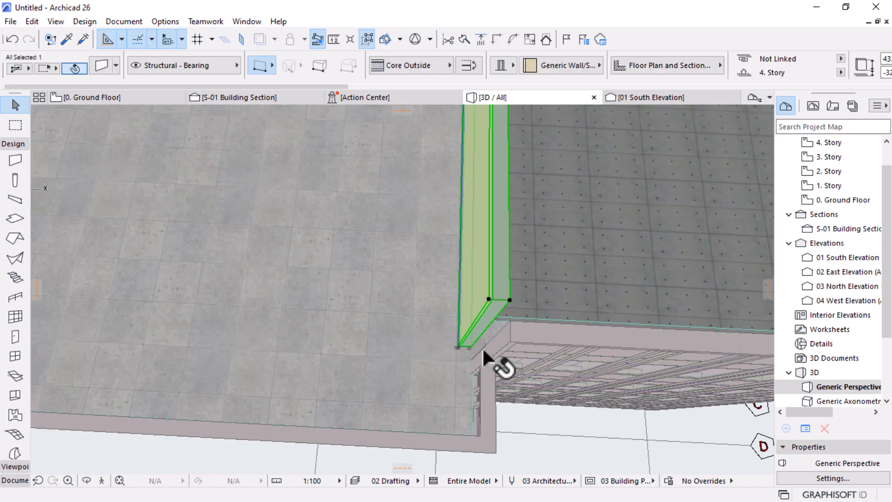
scroll(479, 352, "up", 3)
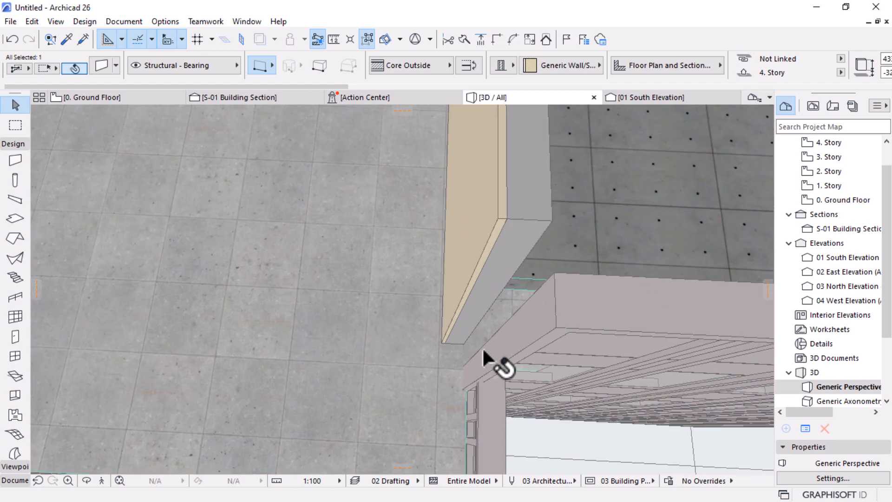
Step: Stretch the end of the upper wall beside the tower terrace to meet the adjoining curtain wall's corner
left_click(442, 343)
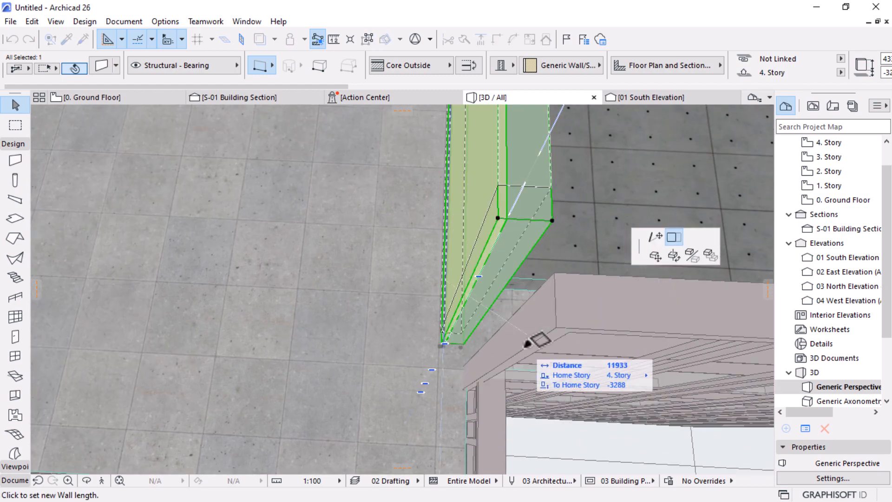
left_click(558, 274)
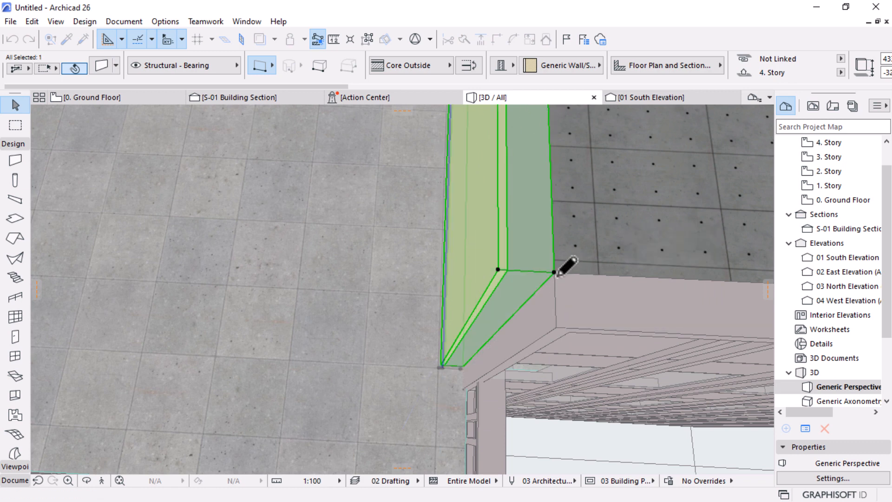
left_click(553, 269)
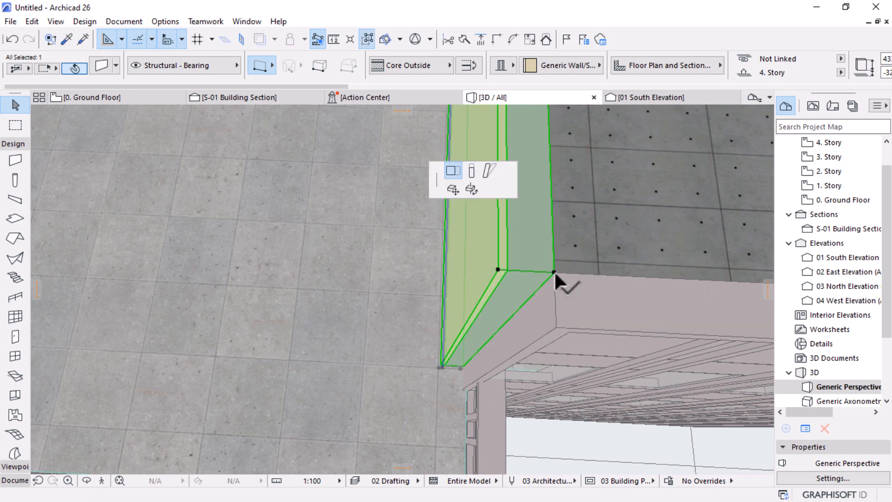
left_click(559, 324)
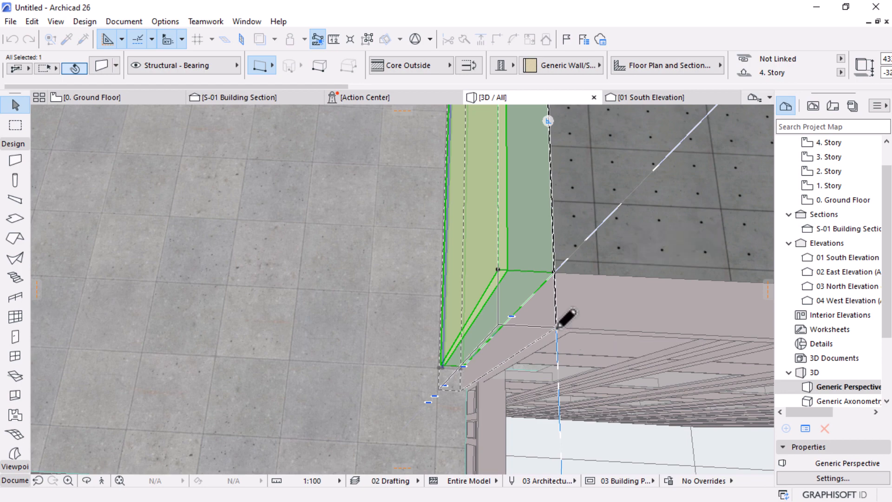
key("Escape")
Step: Review the scheme favorites in the settings of the long front curtain wall and close them without applying one
scroll(432, 263, "down", 15)
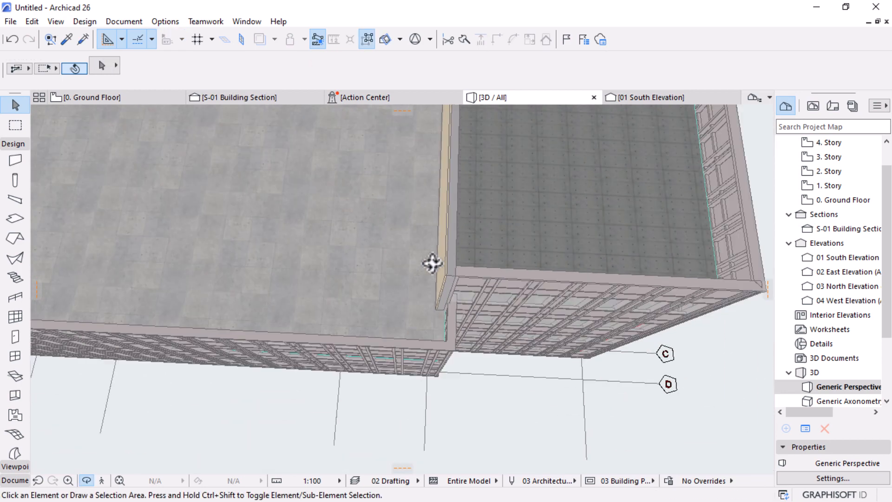
left_click_drag(506, 305, 334, 185)
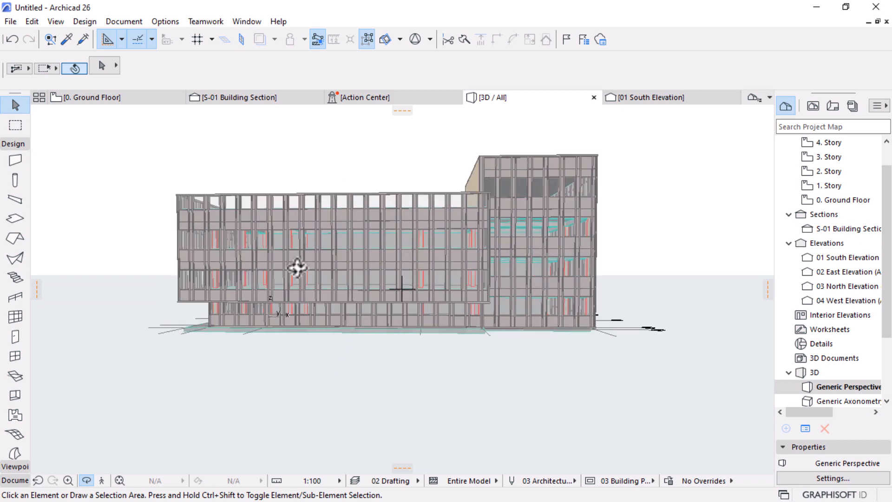
left_click_drag(296, 267, 398, 275)
key("Escape")
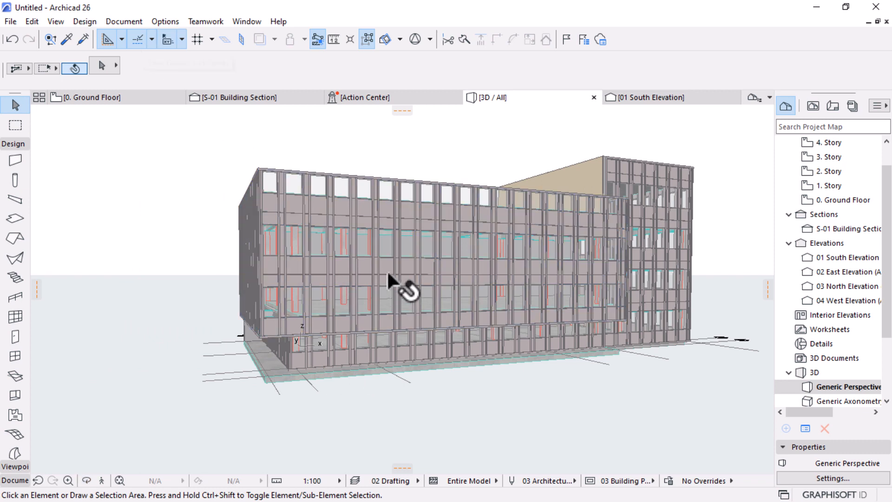
left_click(366, 258)
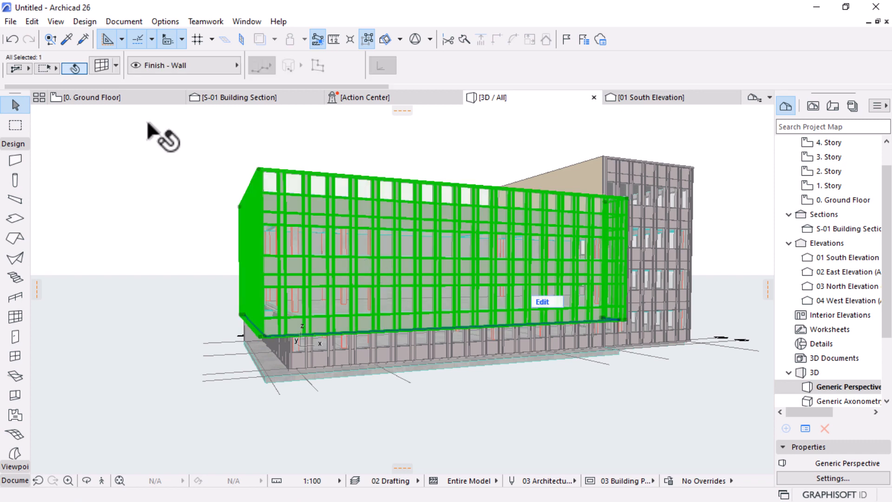
left_click(101, 65)
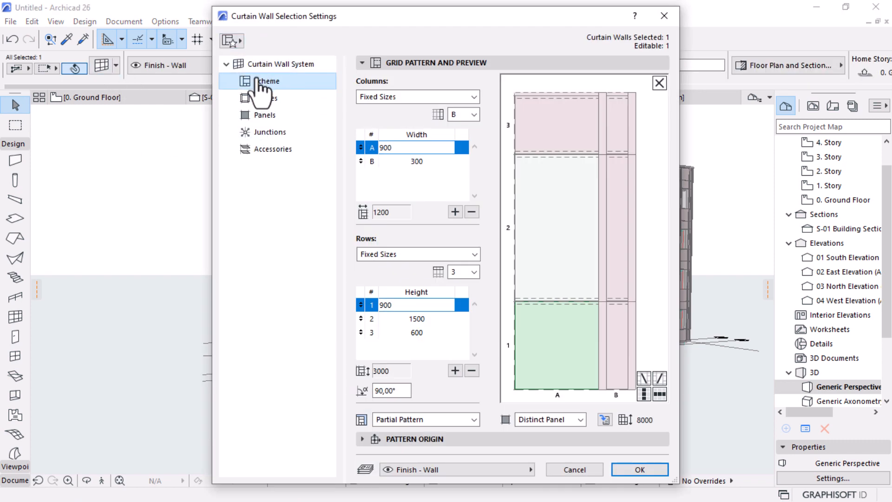
left_click(239, 43)
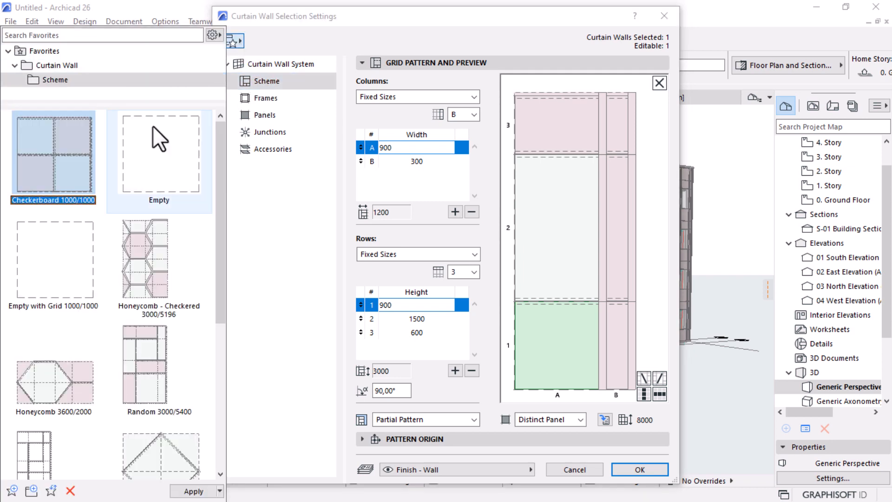
scroll(172, 206, "down", 5)
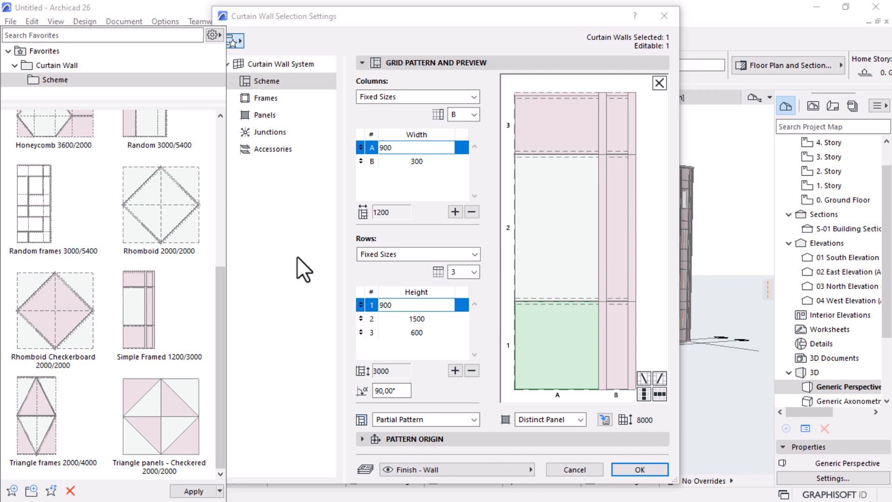
left_click(554, 467)
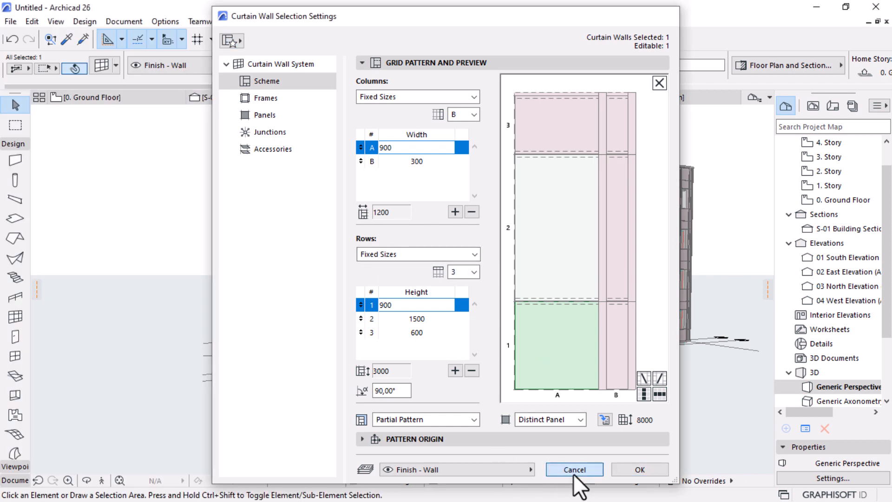
left_click(573, 470)
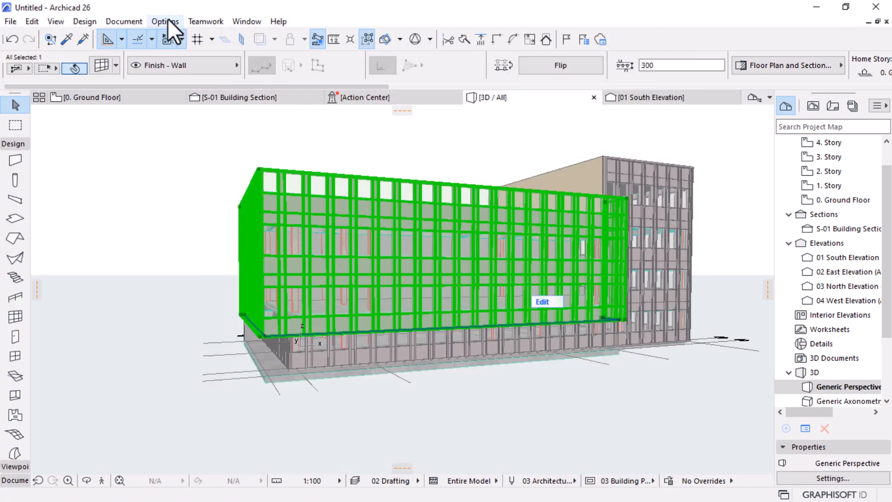
Step: Display the project's Favorites and show the contents of the Curtain Wall Scheme folder
left_click(242, 23)
mouse_move(266, 214)
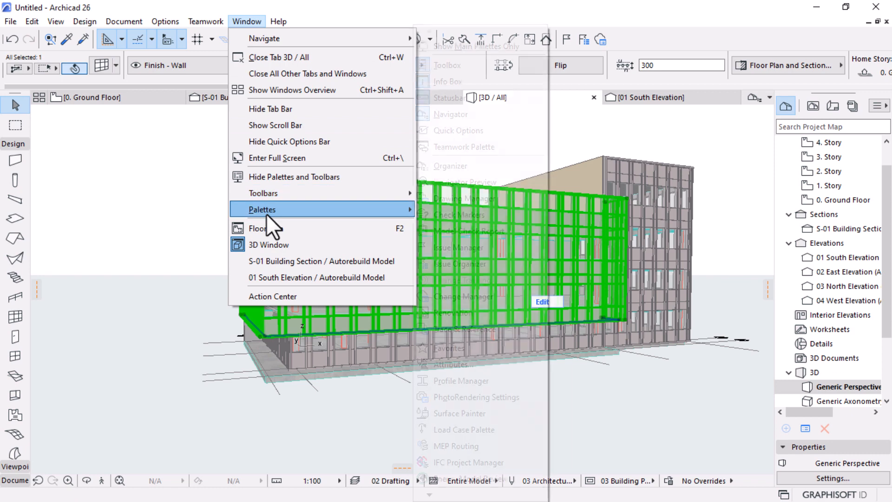
left_click(456, 344)
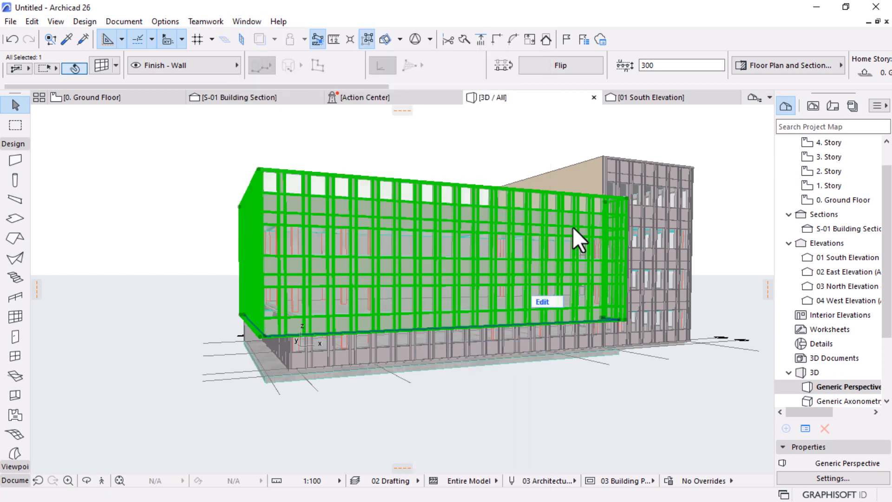
left_click(235, 328)
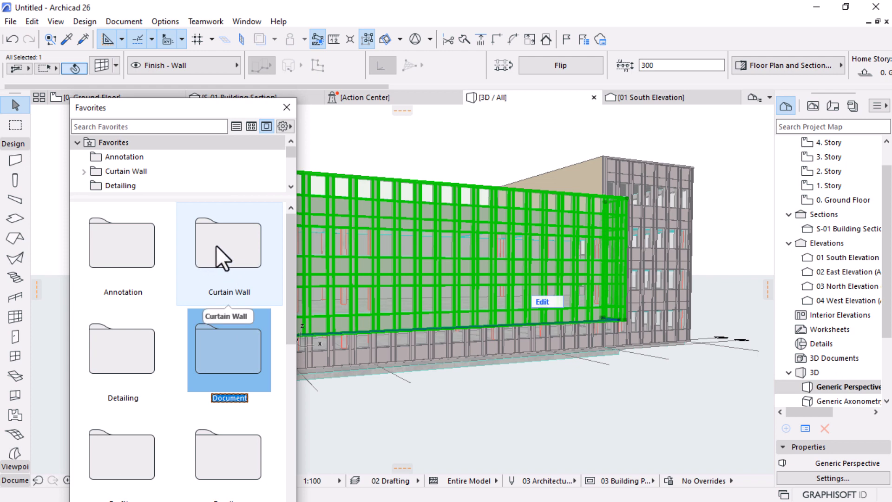
left_click(84, 171)
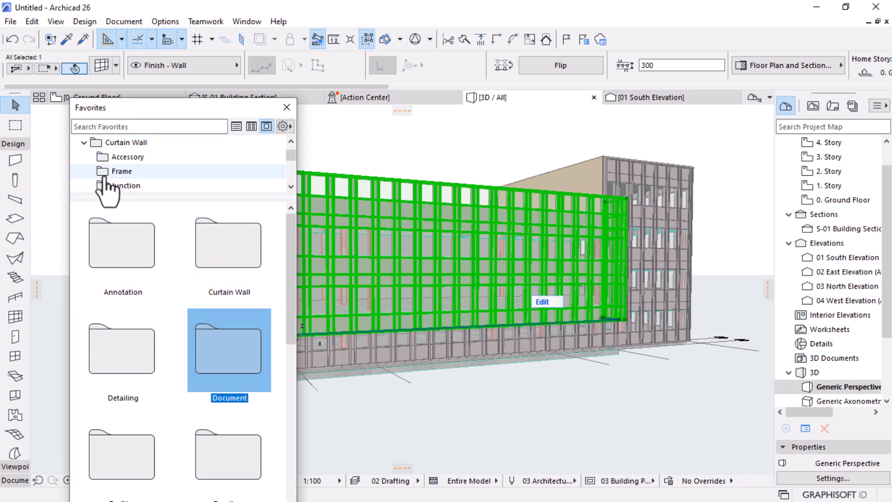
scroll(104, 181, "down", 4)
scroll(119, 182, "up", 2)
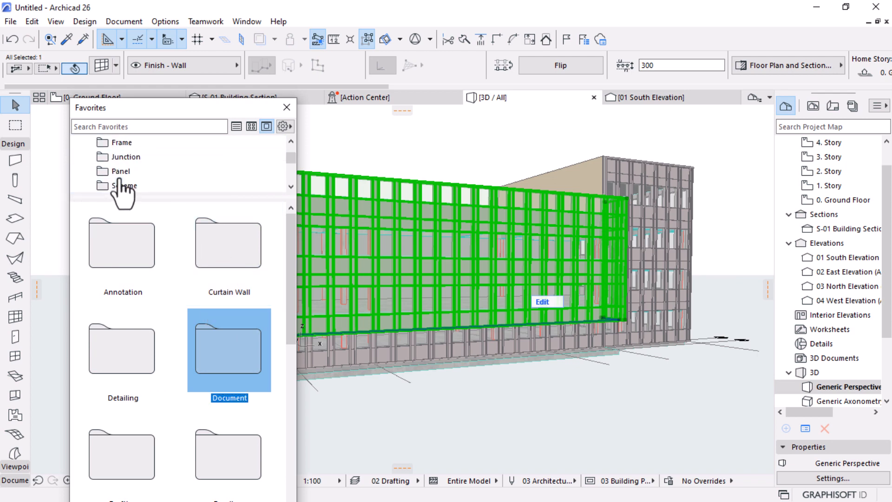
left_click(119, 186)
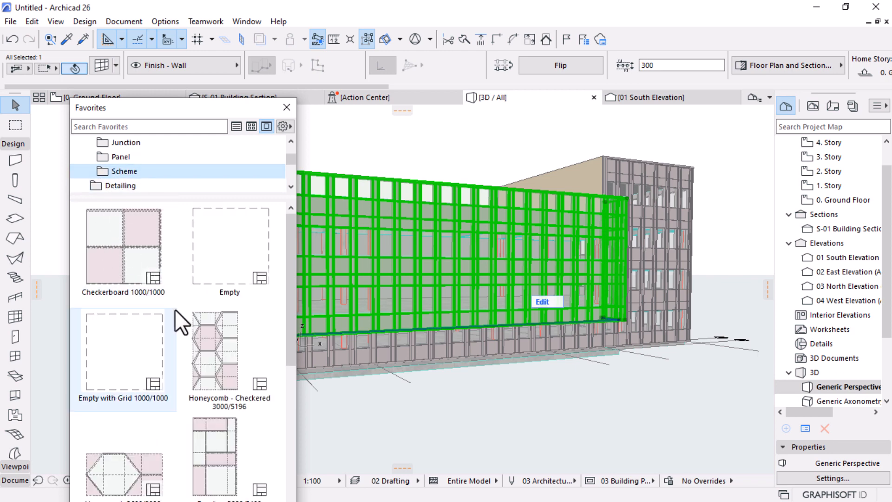
Step: Import the curtain wall scheme favorites 01, 02 and 04 from a folder of XML files
left_click(283, 126)
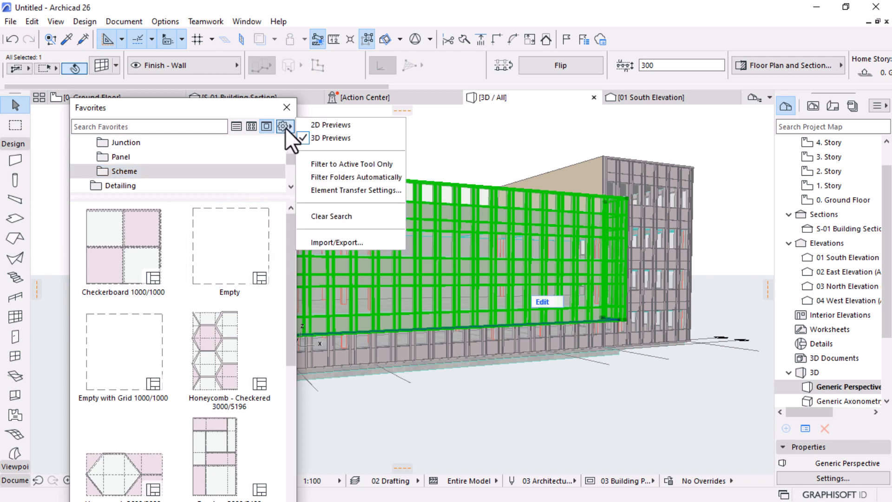
left_click(342, 242)
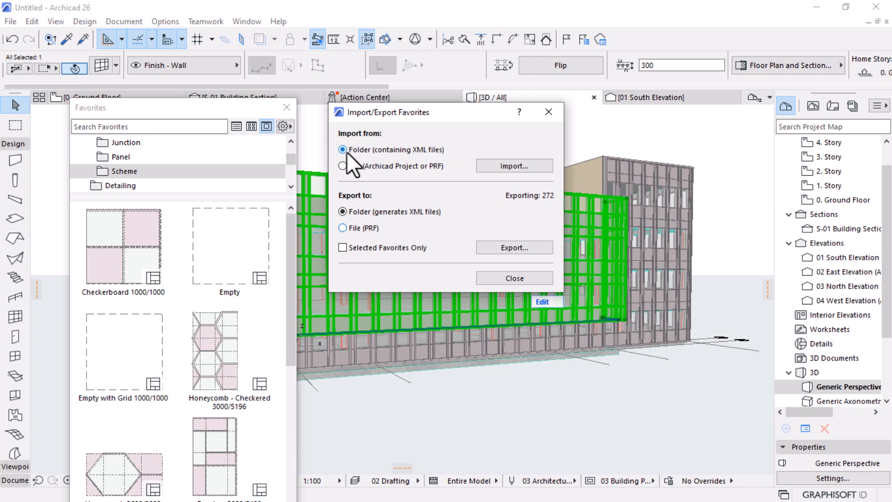
left_click(509, 167)
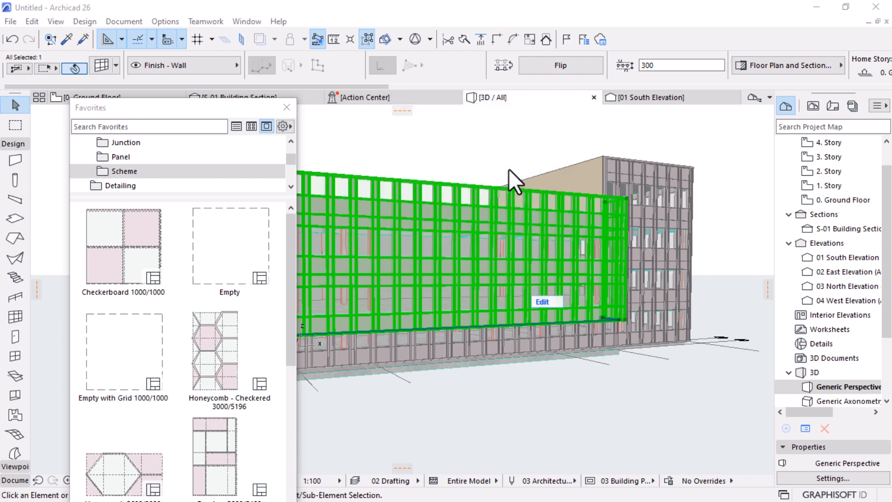
scroll(400, 260, "down", 2)
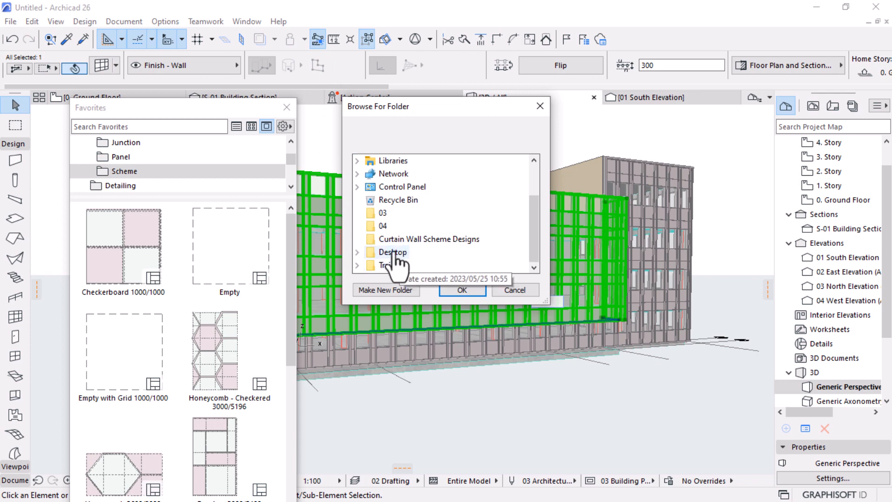
left_click(382, 225)
left_click(447, 290)
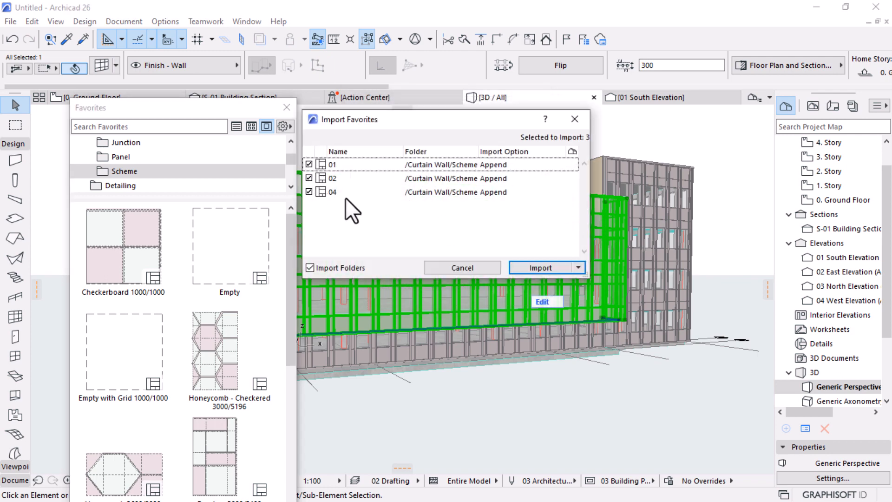
left_click(539, 268)
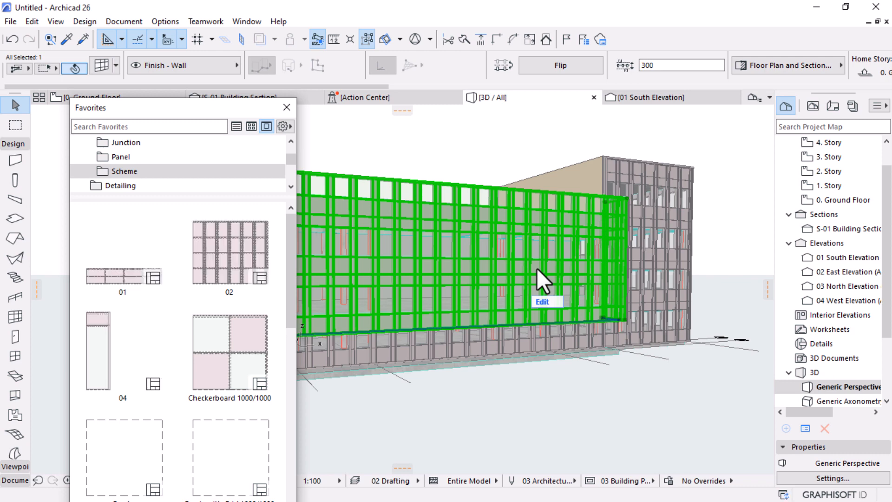
Step: Look over the imported schemes 04 and 01 against the selected curtain wall and close the Favorites
middle_click_drag(686, 305, 653, 311, "shift")
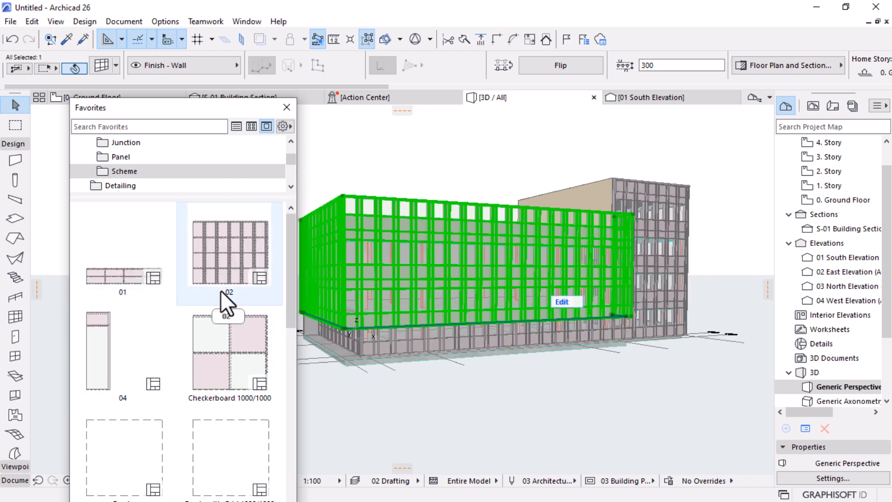
left_click(93, 338)
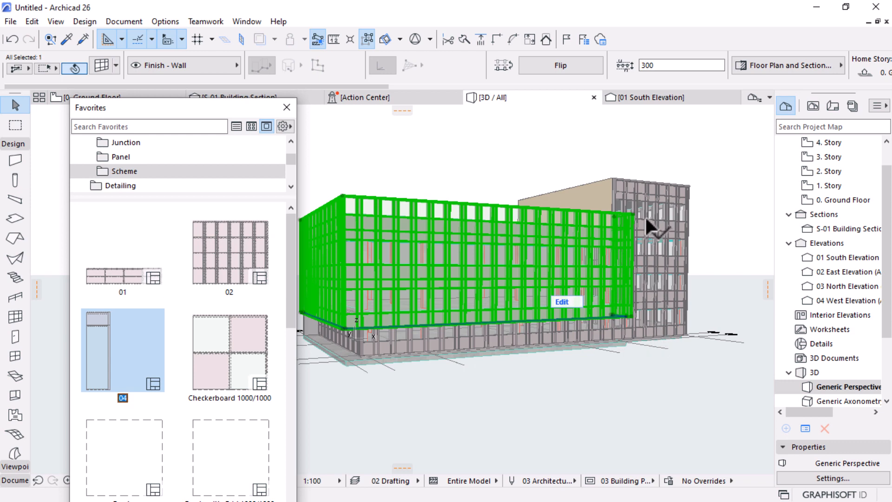
middle_click_drag(676, 290, 637, 202, "shift")
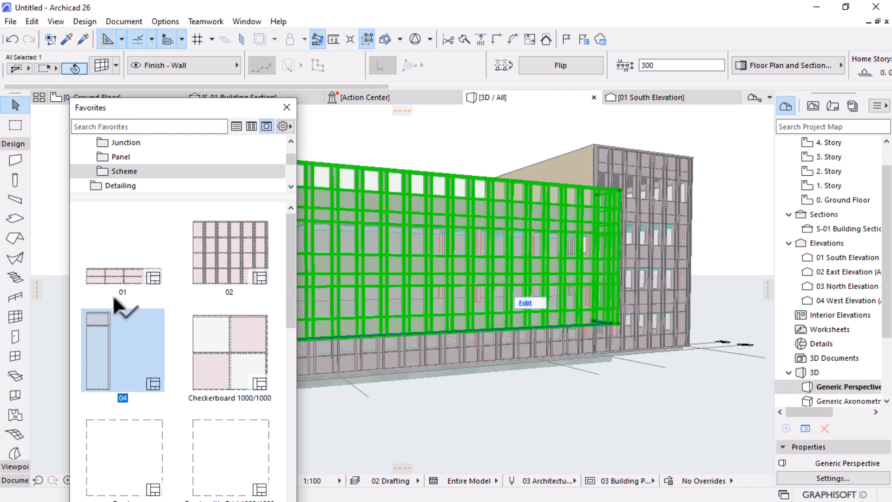
left_click(92, 279)
scroll(603, 288, "down", 2)
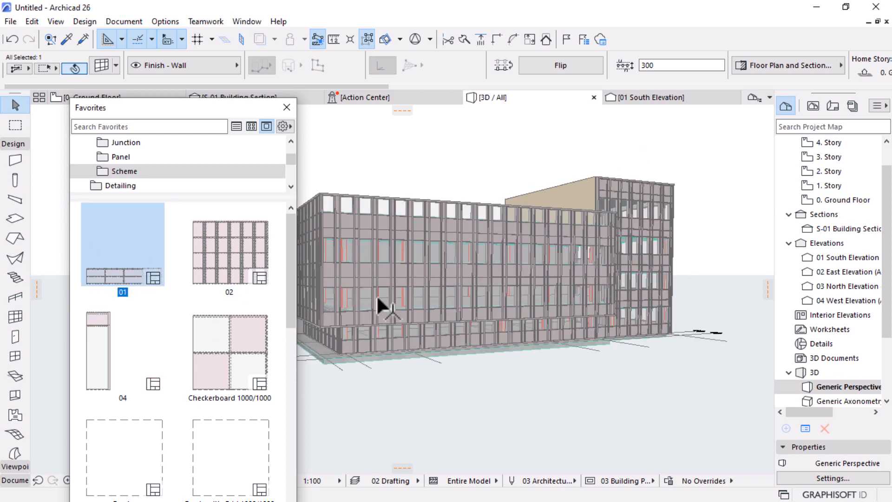
scroll(522, 246, "up", 3)
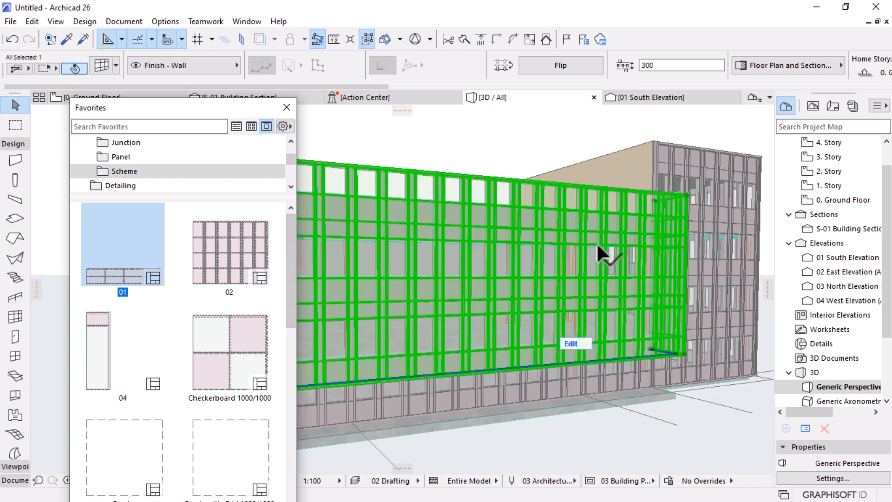
scroll(470, 251, "up", 2)
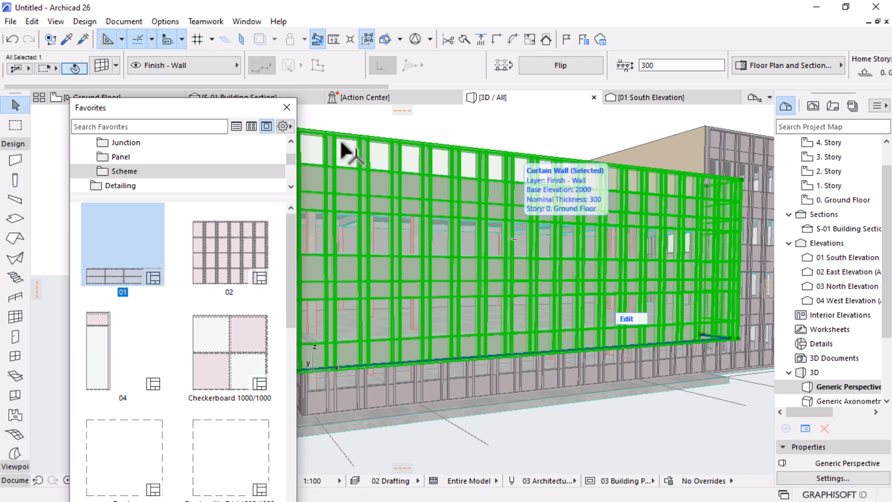
left_click(286, 108)
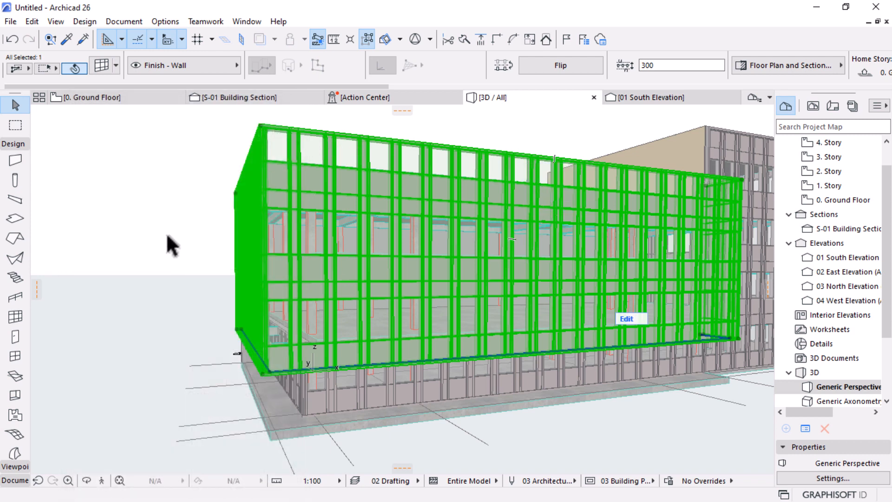
Step: Apply the imported scheme favorite 01 to the selected front curtain wall and deselect the wall
double_click(472, 327)
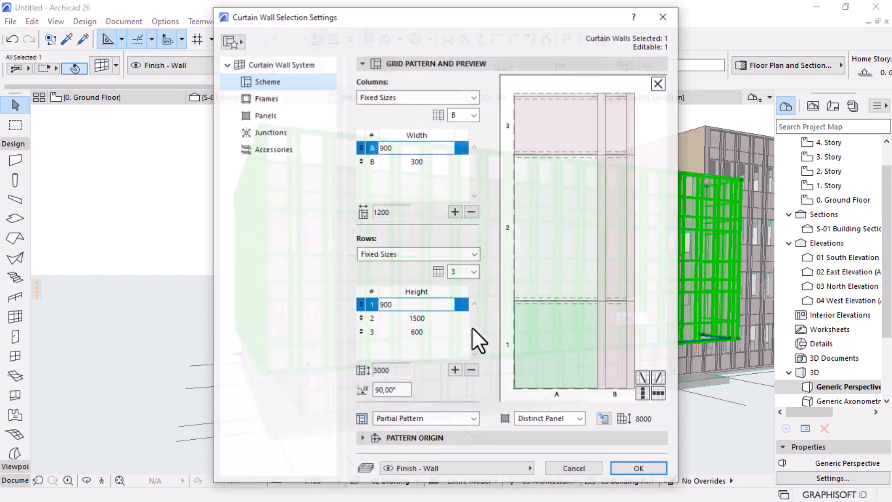
left_click(242, 41)
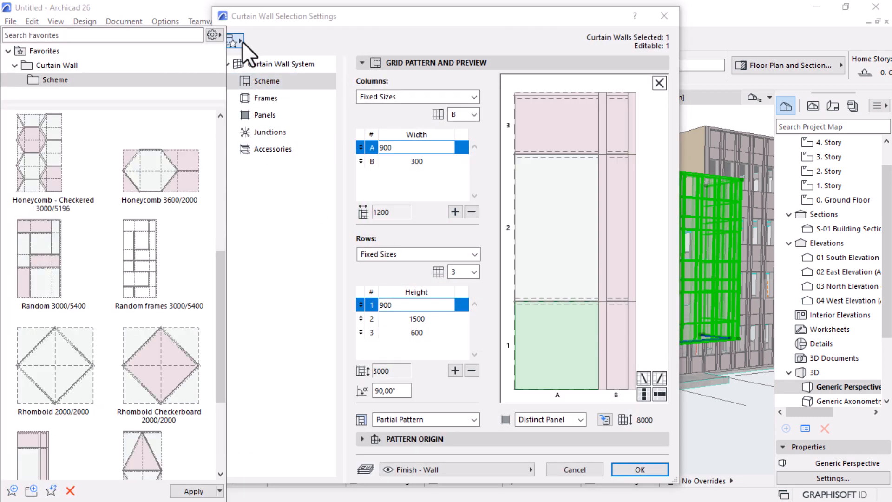
scroll(186, 247, "down", 5)
scroll(186, 247, "down", 2)
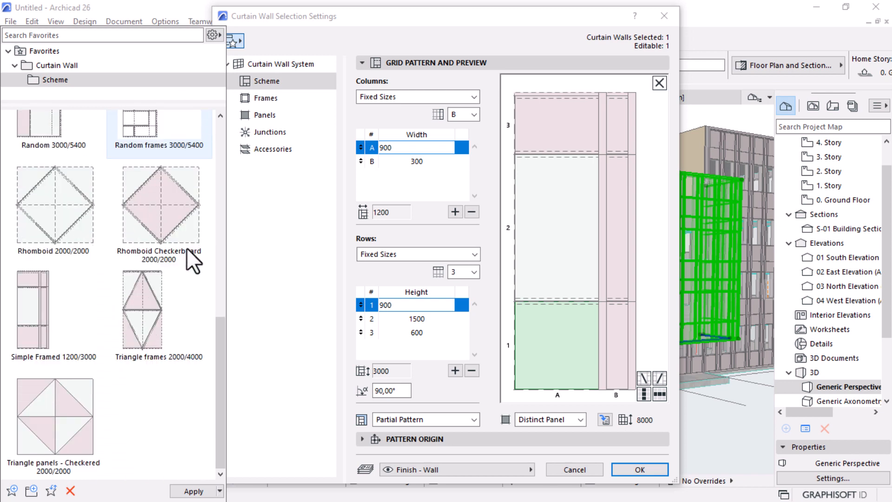
scroll(169, 272, "up", 8)
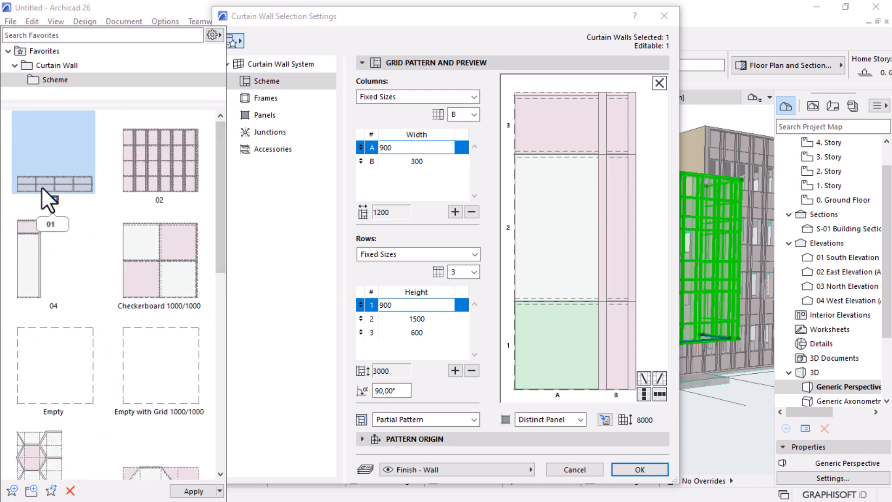
double_click(55, 184)
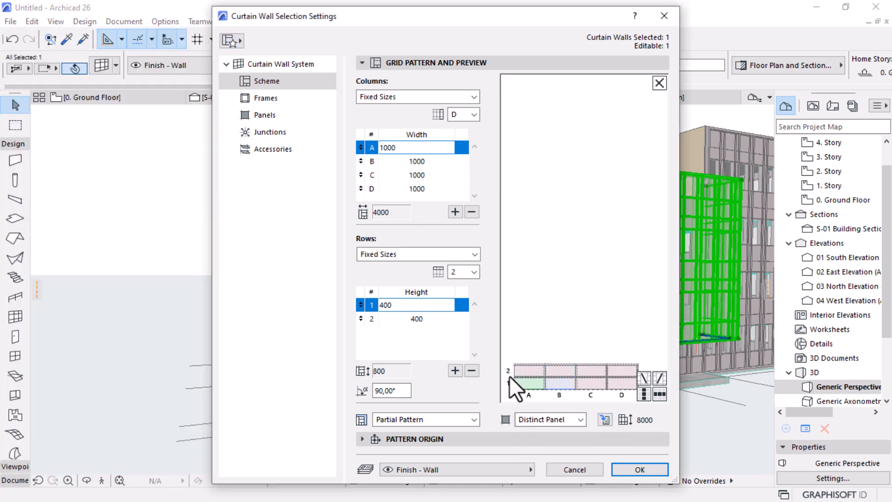
left_click(628, 468)
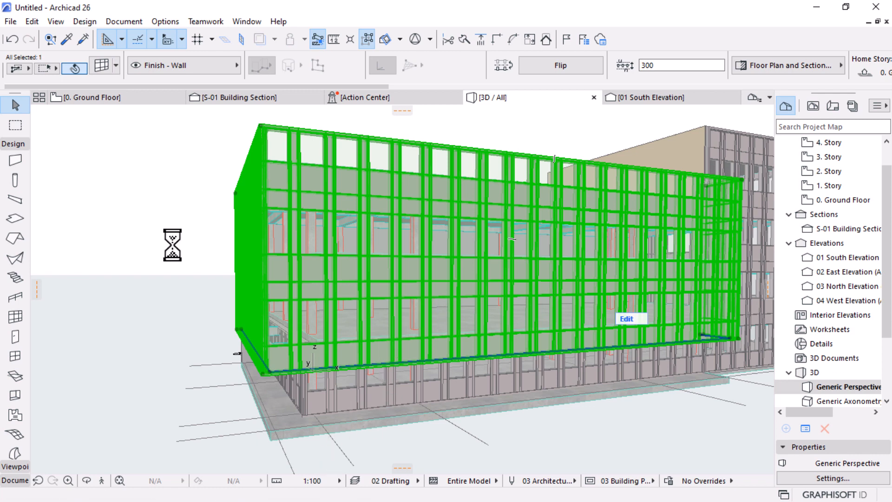
left_click(149, 241)
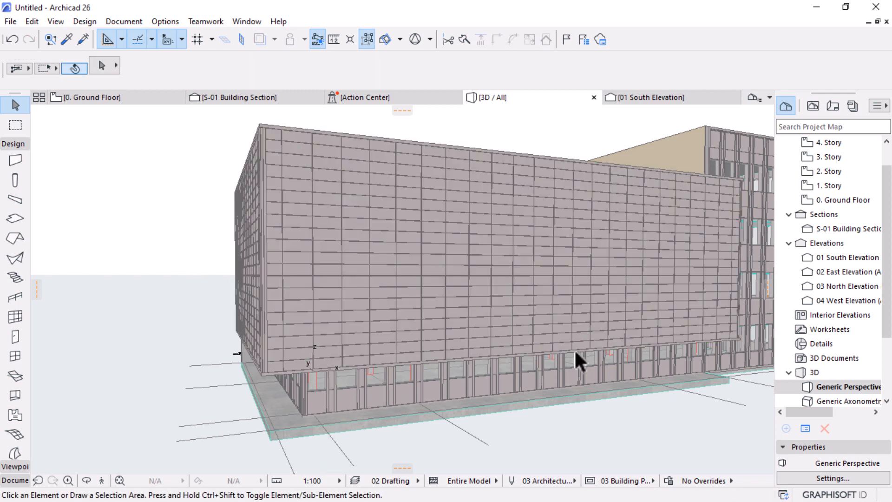
Step: Open the front curtain wall's scheme settings and set the width of column A to 2000
scroll(160, 272, "down", 3)
middle_click_drag(175, 274, 496, 308, "shift")
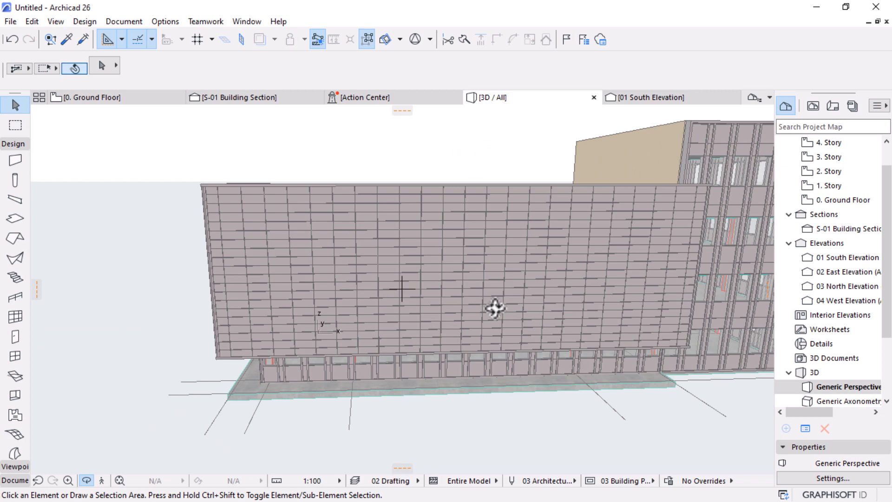
middle_click_drag(495, 308, 546, 304, "shift")
scroll(522, 305, "up", 5)
scroll(514, 303, "down", 2)
middle_click_drag(460, 305, 477, 270)
middle_click_drag(519, 302, 493, 294, "shift")
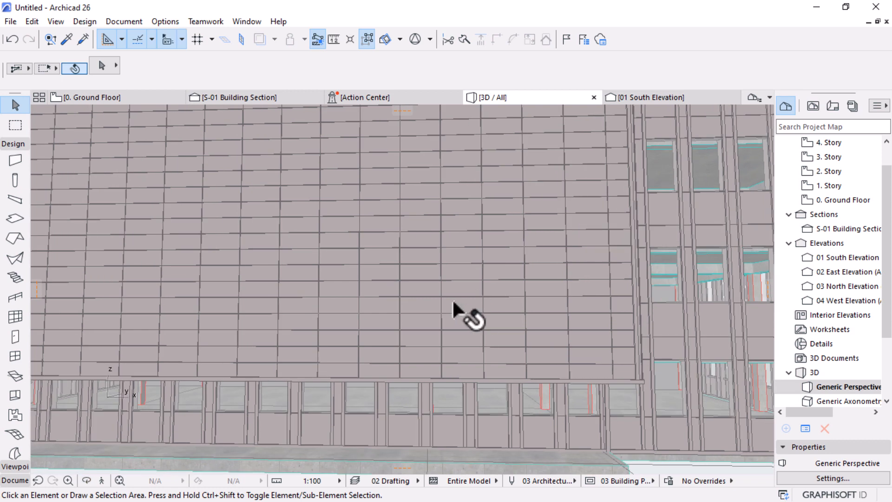
left_click(455, 286)
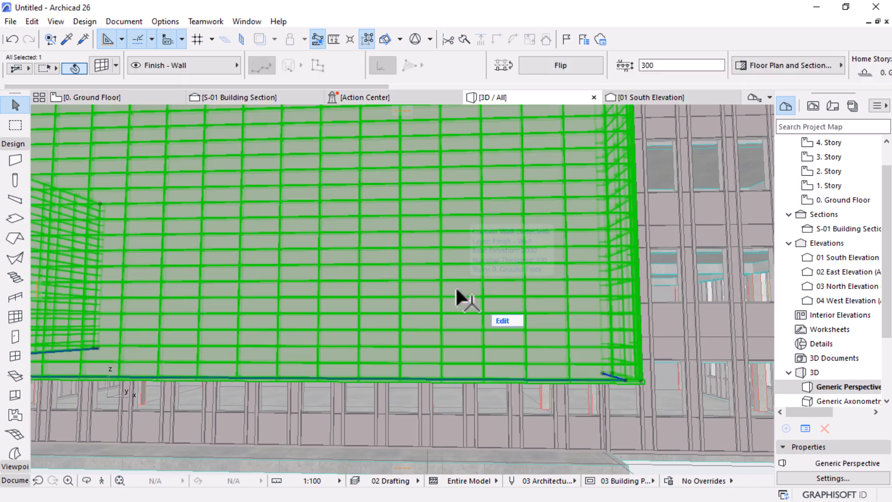
left_click(103, 67)
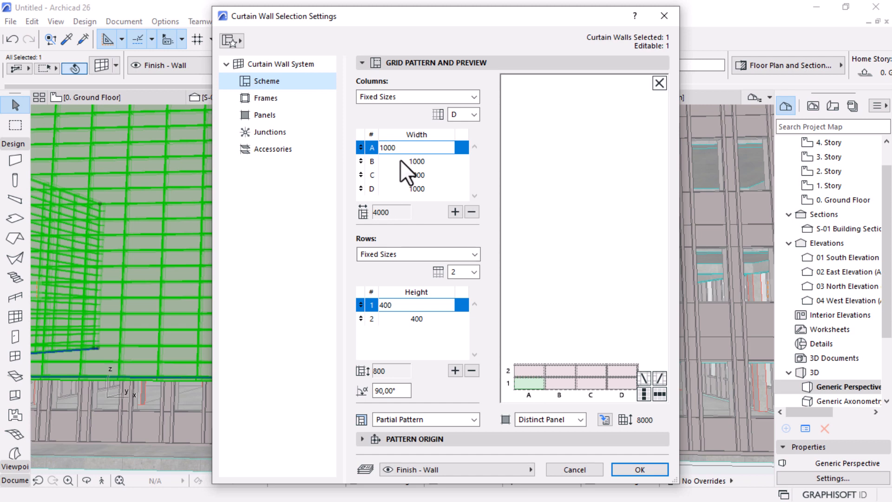
double_click(385, 147)
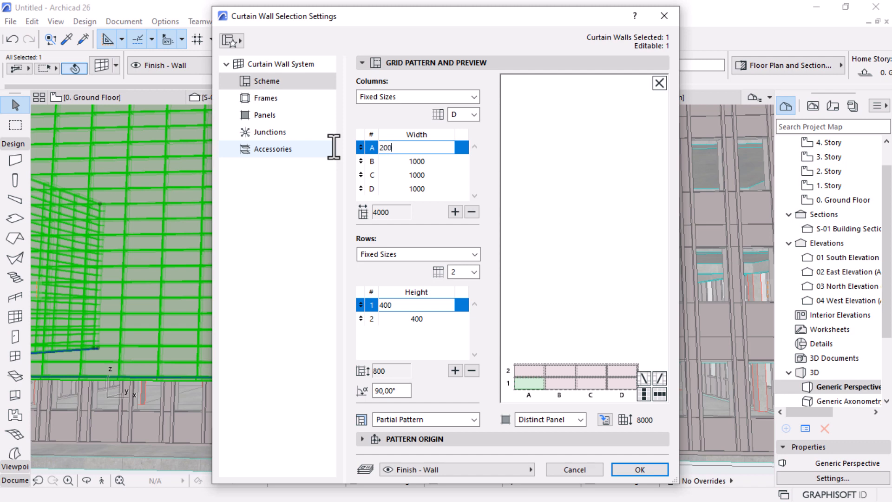
Step: Set the widths of scheme columns B, C and D to 2000, confirm the settings and deselect the curtain wall
left_click(421, 166)
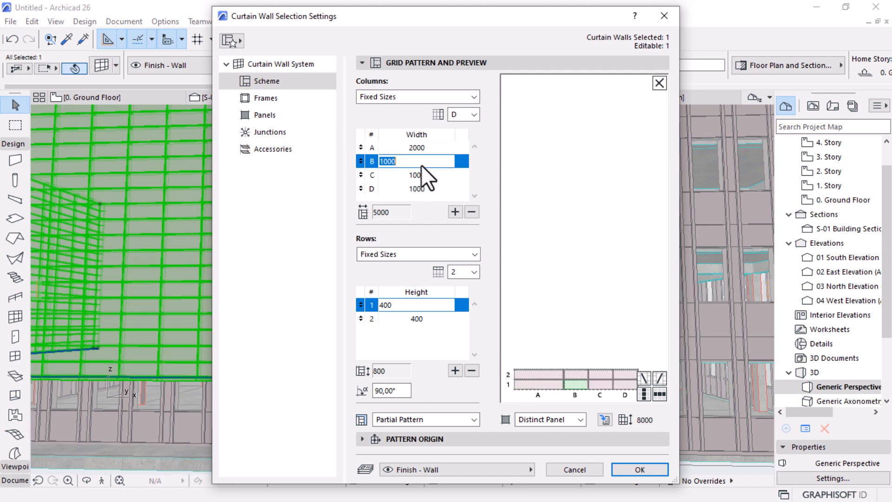
type("2000")
left_click(429, 180)
type("2000")
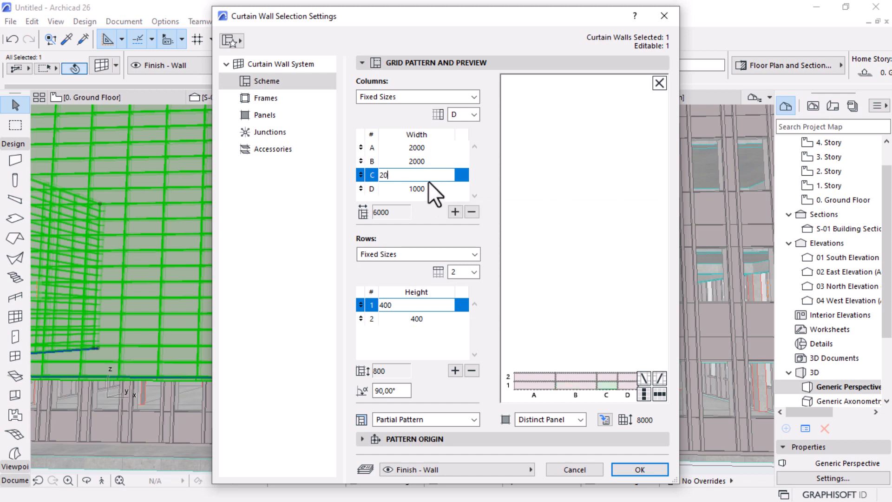
left_click(428, 193)
type("2000")
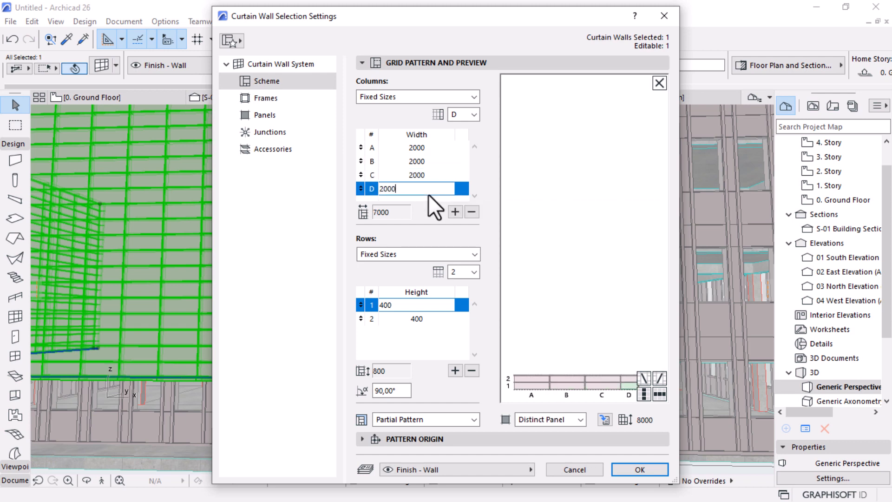
key("Return")
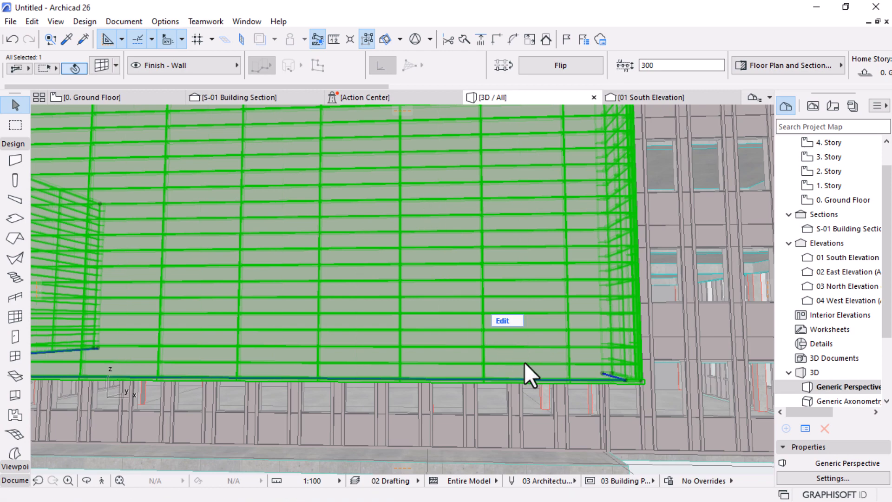
scroll(421, 305, "down", 5)
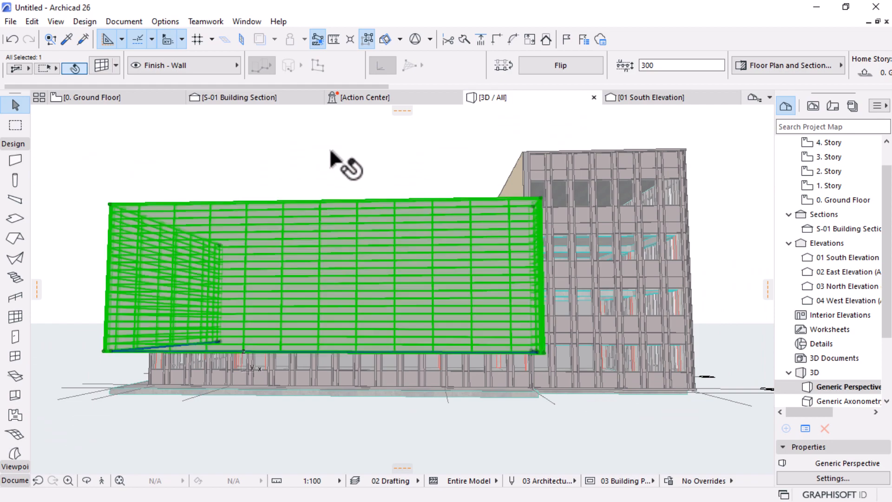
left_click(330, 150)
Step: Edit the curtain wall and delete the whole vertical run of corner frames at the corner beside the taller block
middle_click_drag(464, 343, 240, 363, "shift")
scroll(240, 364, "up", 10)
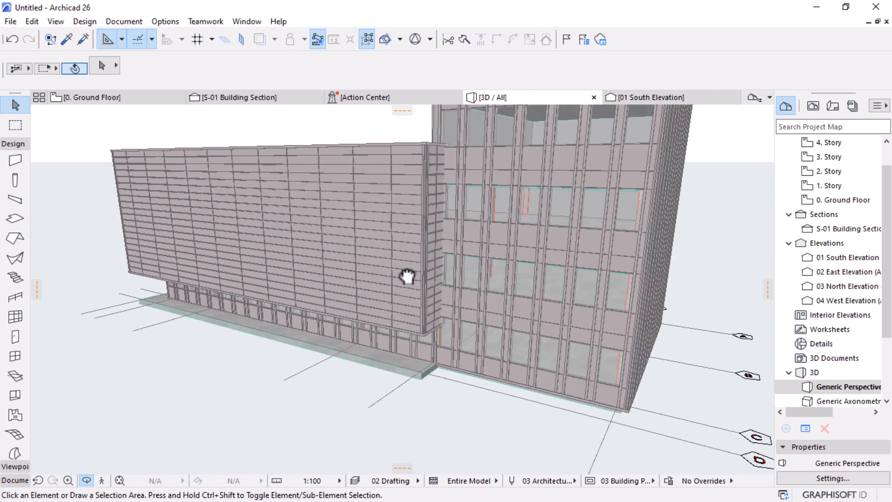
scroll(364, 286, "up", 3)
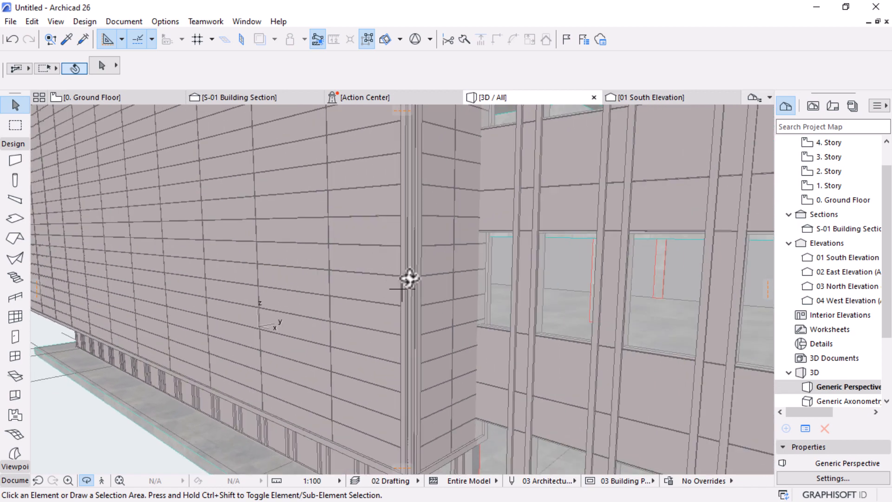
left_click(405, 242)
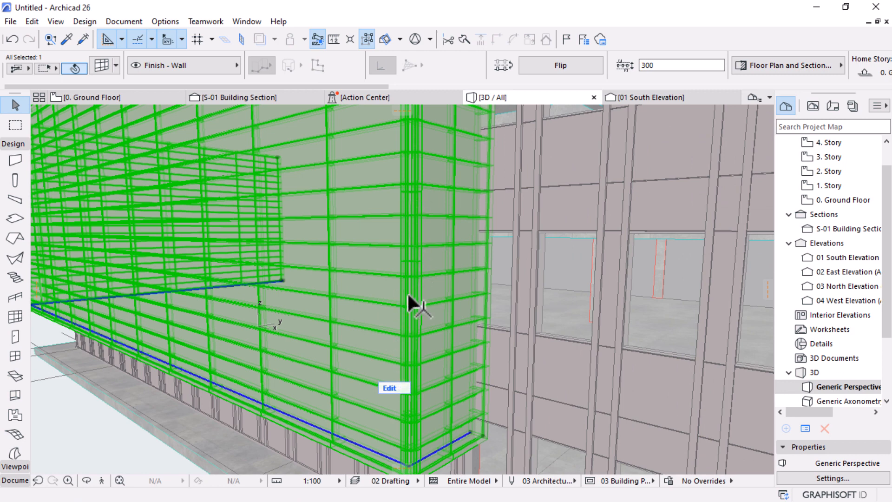
left_click(389, 388)
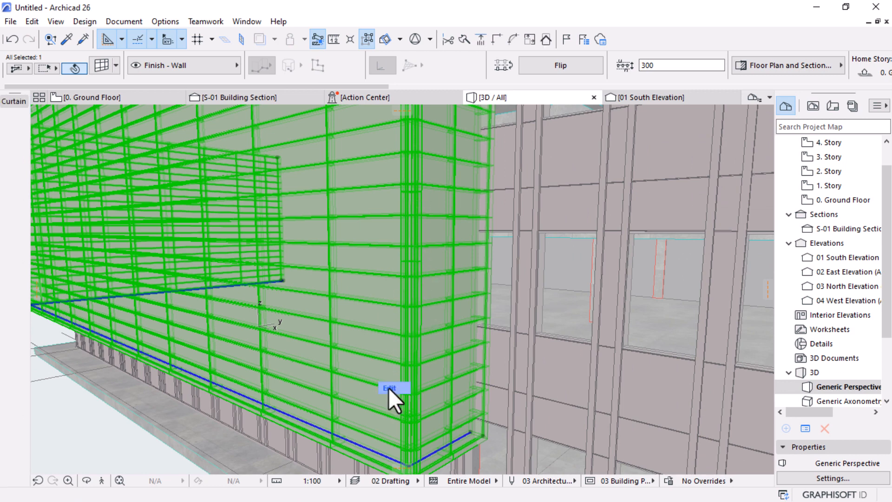
left_click(414, 313)
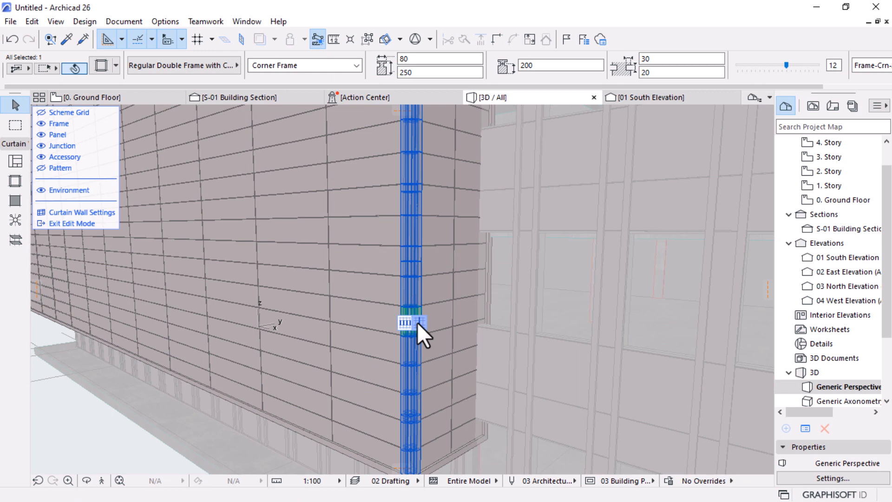
left_click(417, 322)
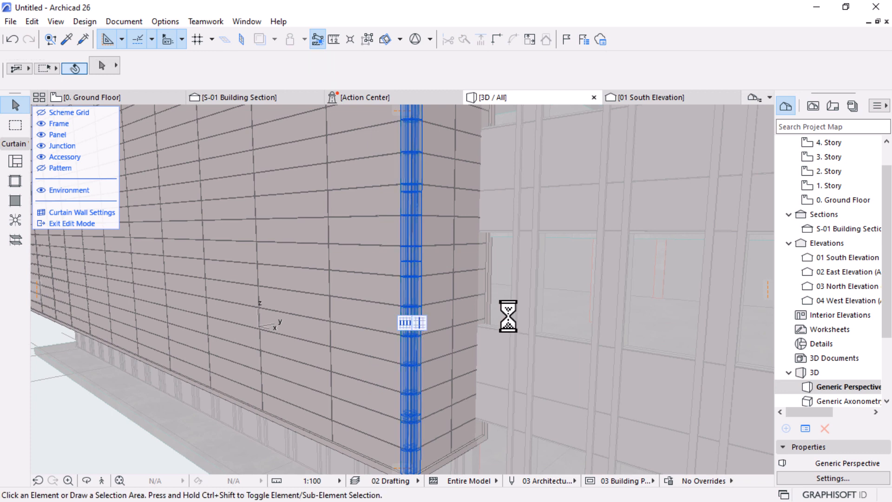
scroll(584, 298, "down", 2)
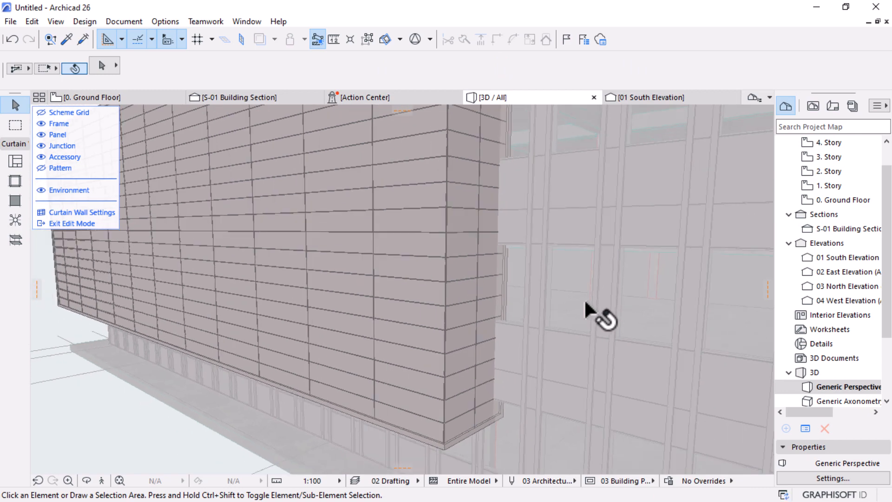
scroll(585, 301, "down", 3)
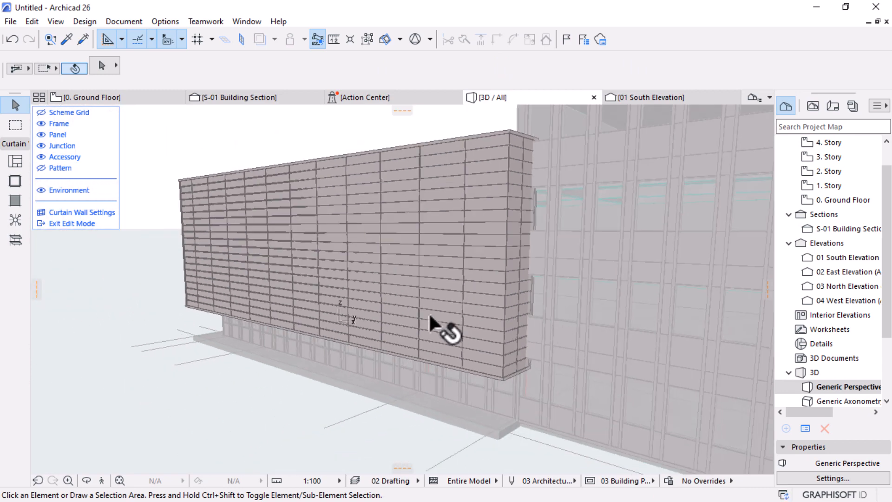
Step: Delete the whole vertical run of corner frames at the curtain wall's opposite corner, exit its edit mode and deselect it
middle_click_drag(195, 284, 581, 292, "shift")
middle_click_drag(321, 255, 191, 351)
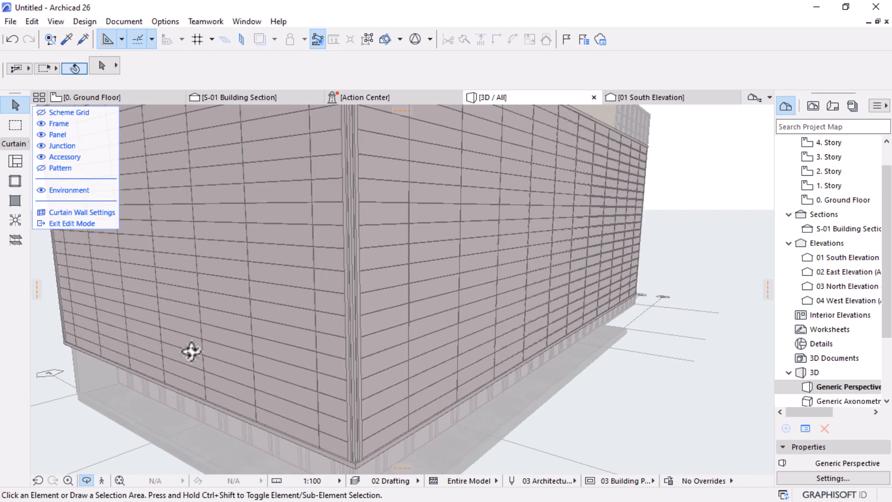
left_click(352, 285)
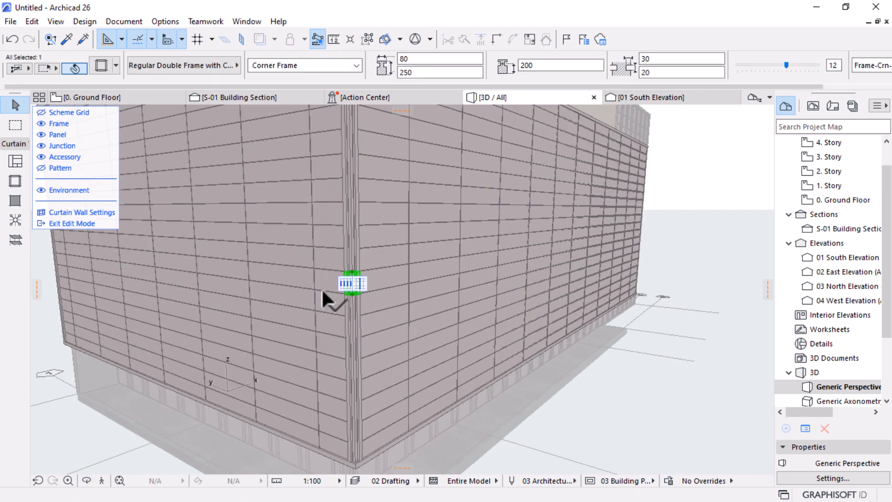
left_click(356, 282)
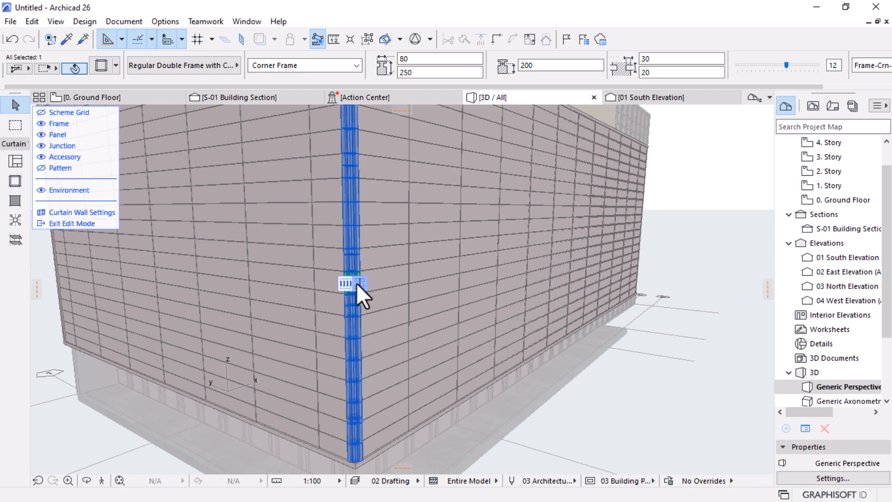
left_click(357, 283)
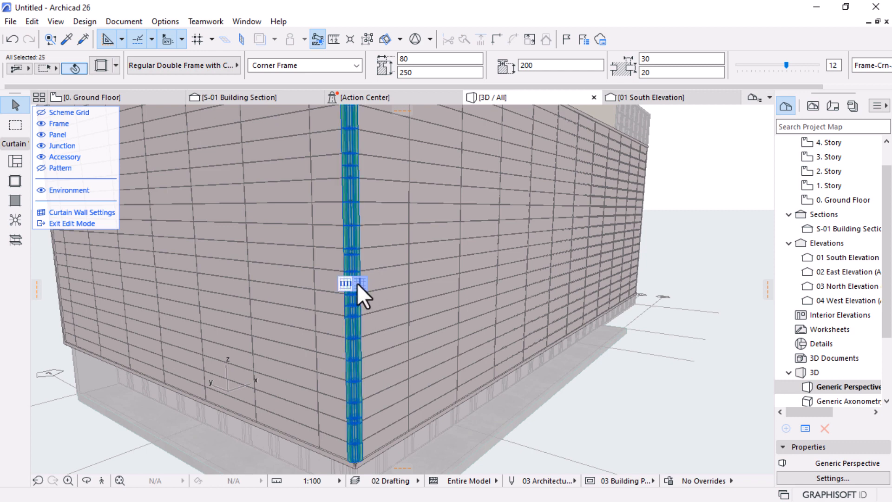
key("Escape")
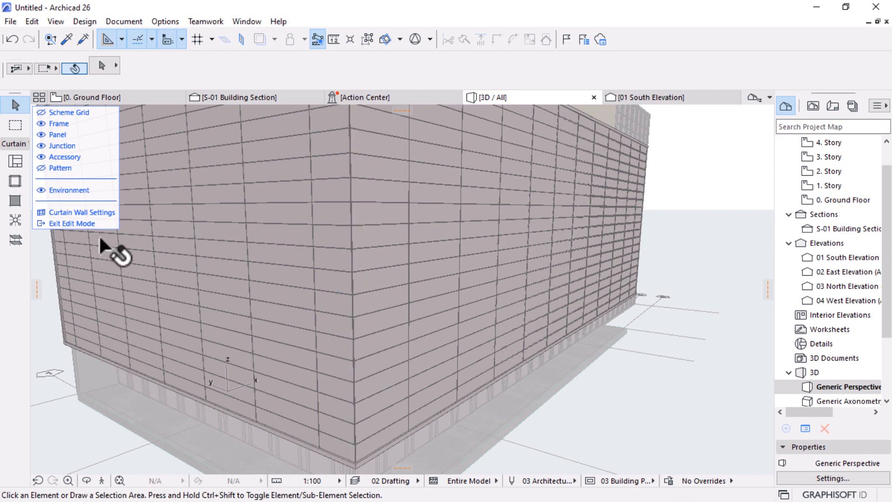
left_click(80, 224)
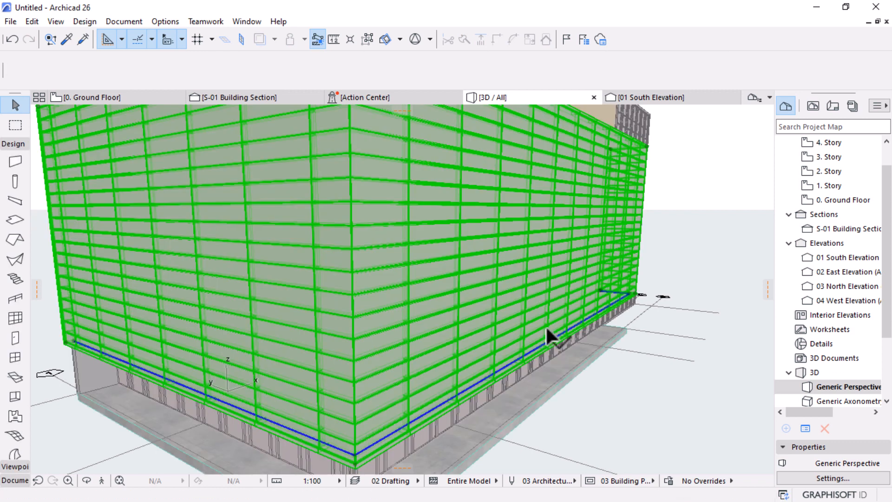
left_click(681, 356)
scroll(358, 342, "down", 3)
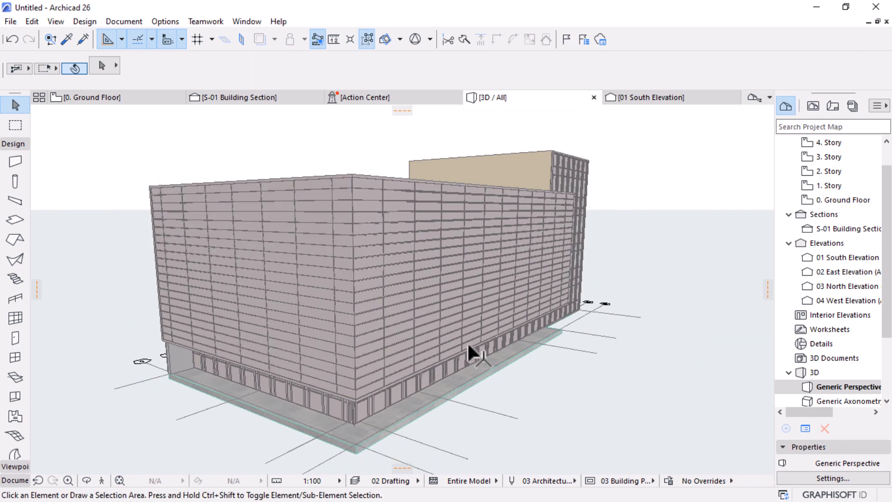
Step: Stretch the end of the adjoining blank wall to the outer corner of the curtain wall and deselect the wall
mouse_move(669, 353)
middle_mouse_down("shift")
mouse_move(453, 321)
mouse_move(498, 334)
mouse_move(283, 278)
mouse_move(480, 330)
mouse_move(442, 355)
mouse_move(458, 411)
mouse_move(379, 335)
mouse_move(289, 330)
mouse_move(460, 339)
mouse_move(499, 330)
mouse_move(424, 332)
mouse_move(412, 295)
mouse_move(467, 315)
mouse_move(550, 325)
mouse_move(565, 360)
mouse_move(623, 315)
mouse_move(534, 310)
mouse_move(587, 315)
mouse_move(366, 349)
mouse_move(361, 185)
mouse_move(424, 298)
mouse_move(392, 261)
mouse_move(384, 218)
middle_mouse_up("shift")
left_click(392, 190)
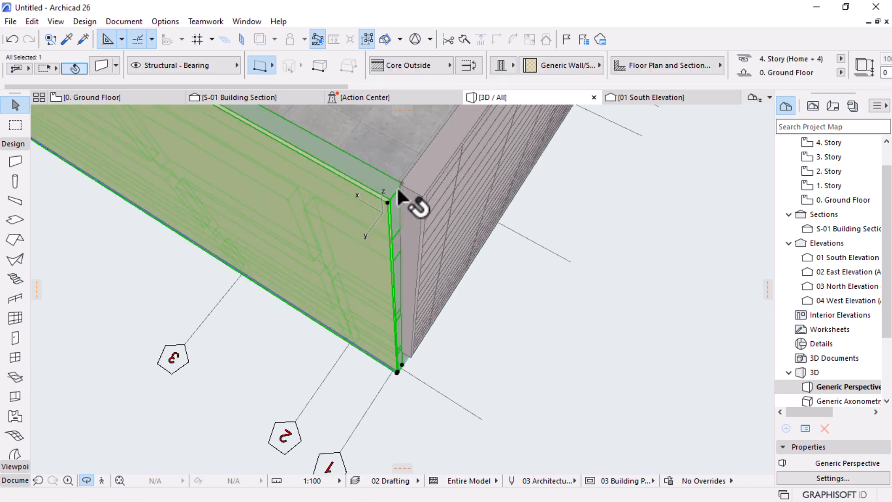
left_click(386, 197)
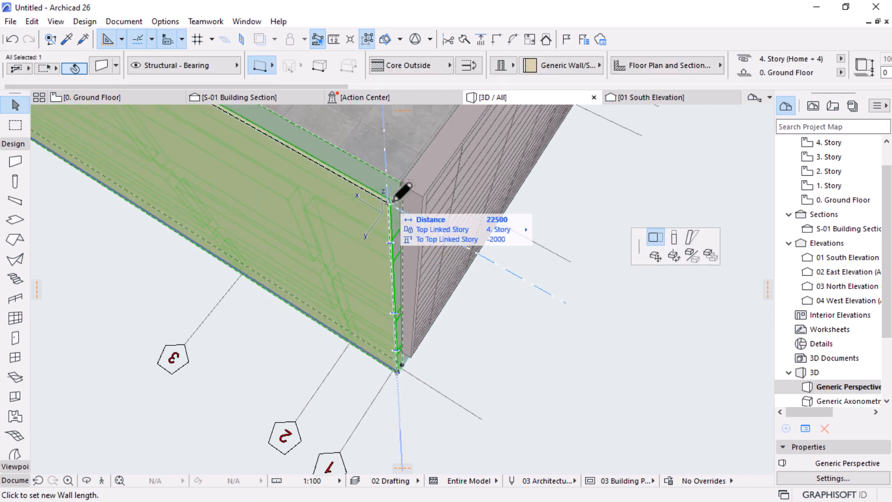
key("Escape")
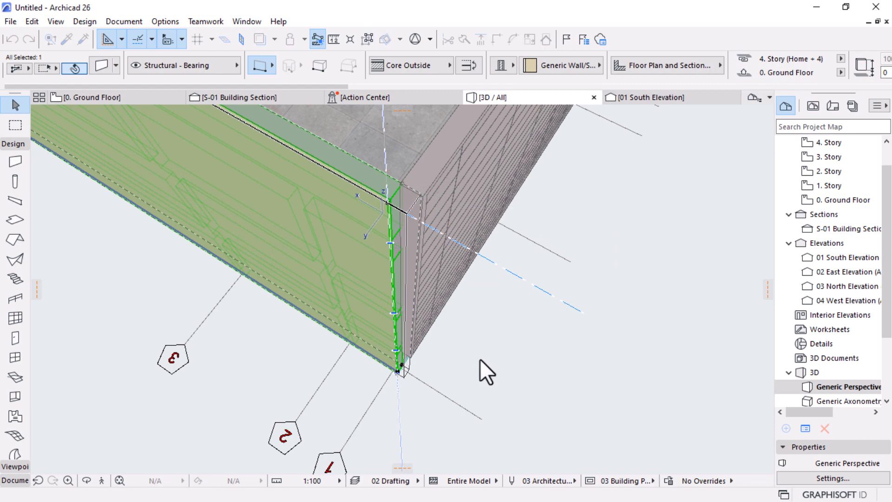
left_click(583, 341)
Step: Offset the ground slab's edge on the short facade outward to the end corner of the blank wall and deselect the slab
middle_click_drag(577, 338, 289, 322, "shift")
scroll(403, 377, "up", 1)
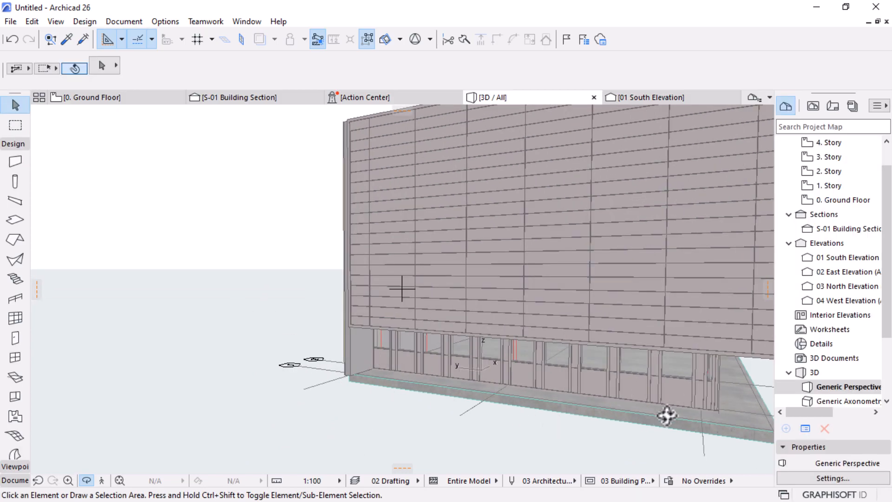
middle_click_drag(544, 372, 272, 348, "shift")
left_click(258, 335)
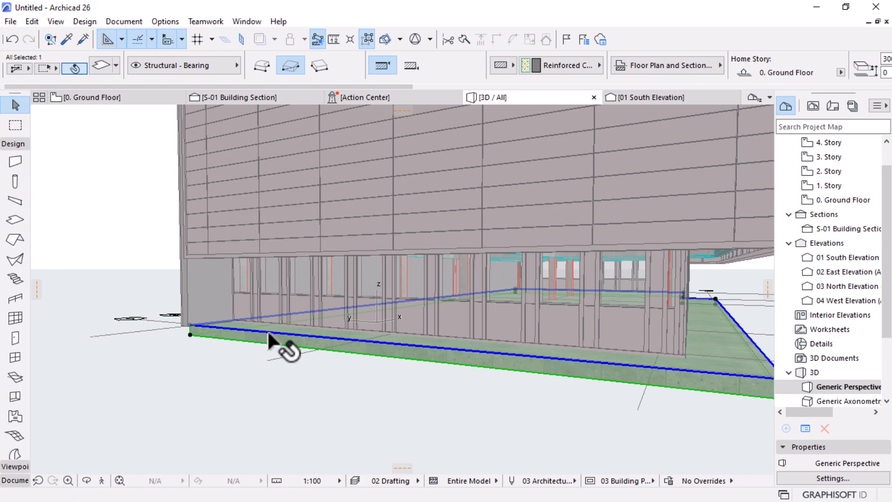
left_click(268, 334)
scroll(239, 328, "up", 2)
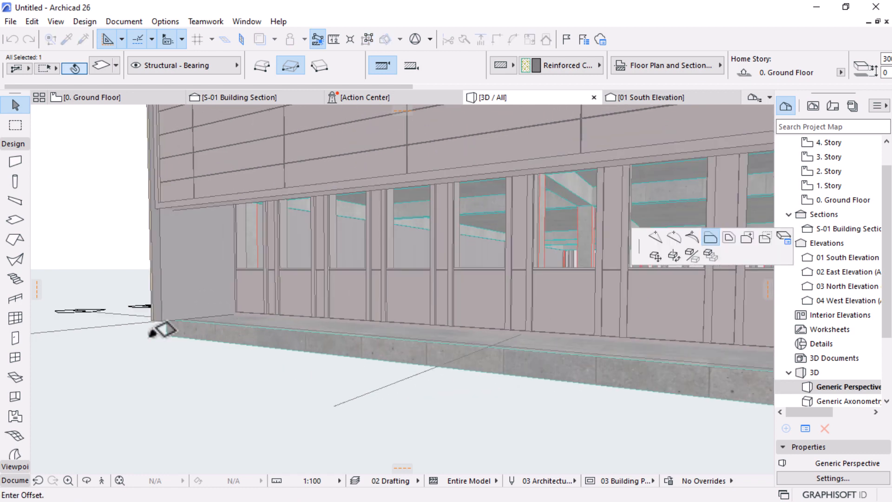
left_click(160, 316)
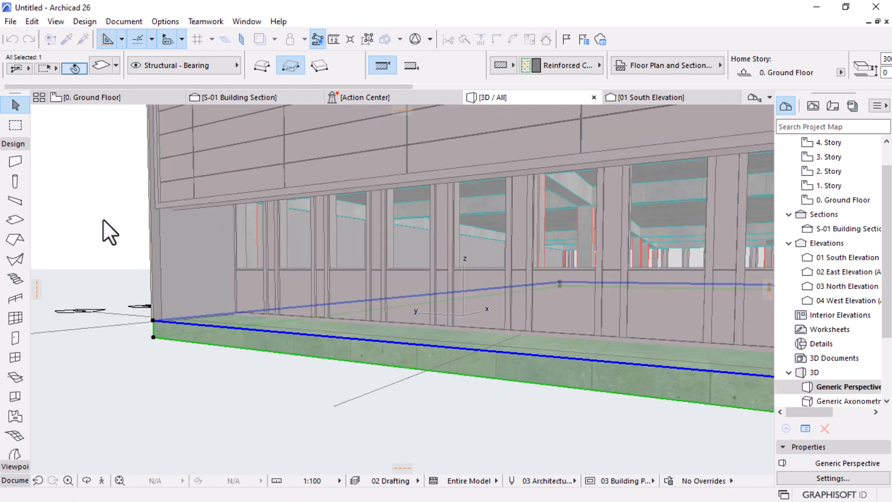
left_click(103, 222)
Step: Examine the long facade from several angles and inspect the curtain wall's junction with the taller block
scroll(314, 297, "down", 6)
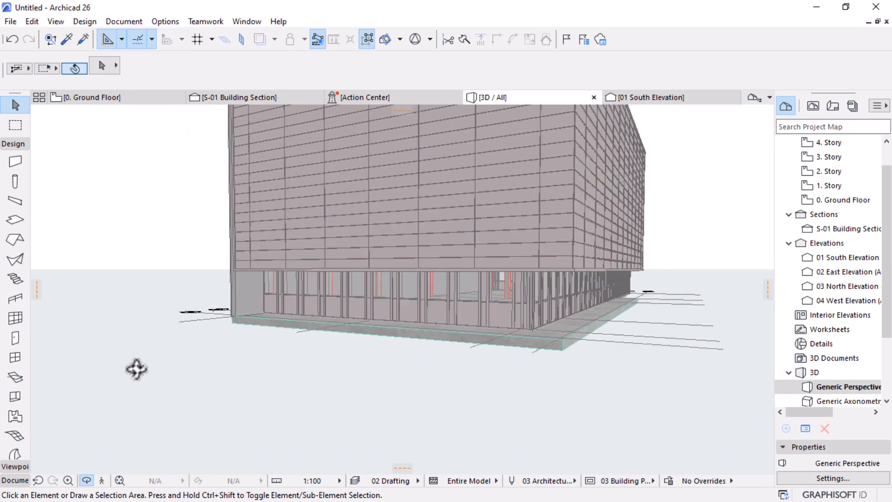
middle_click_drag(137, 369, 406, 368, "shift")
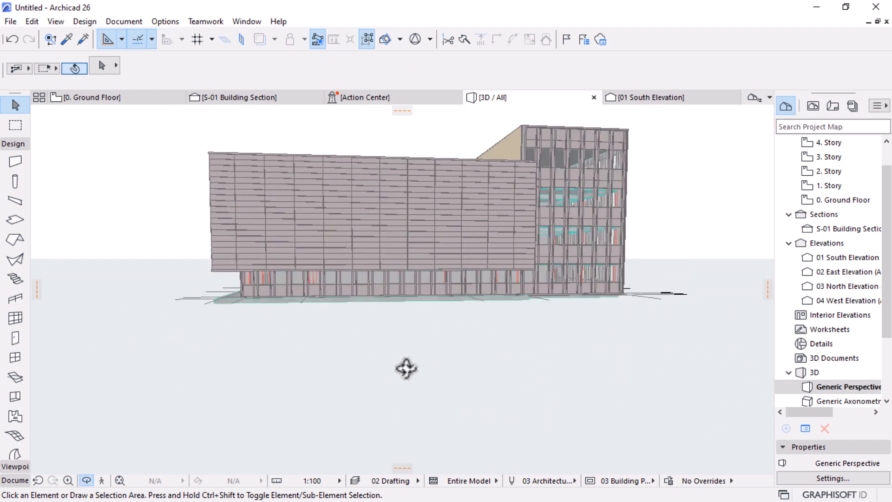
middle_click_drag(444, 337, 434, 400)
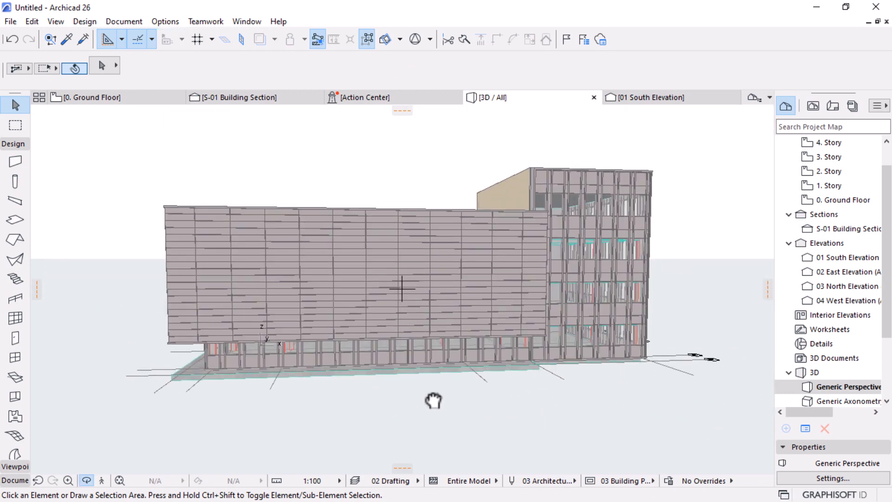
scroll(607, 301, "down", 3)
left_click_drag(642, 412, 570, 391)
middle_click_drag(255, 342, 217, 328)
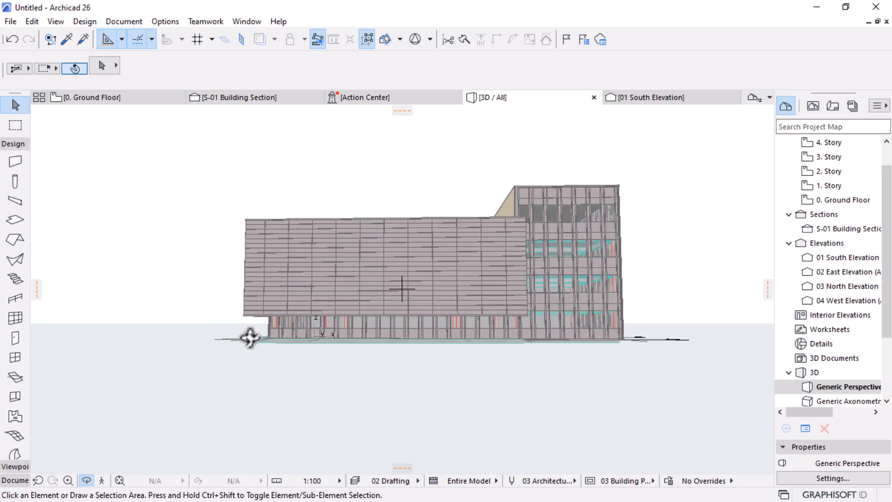
left_click_drag(581, 340, 595, 358)
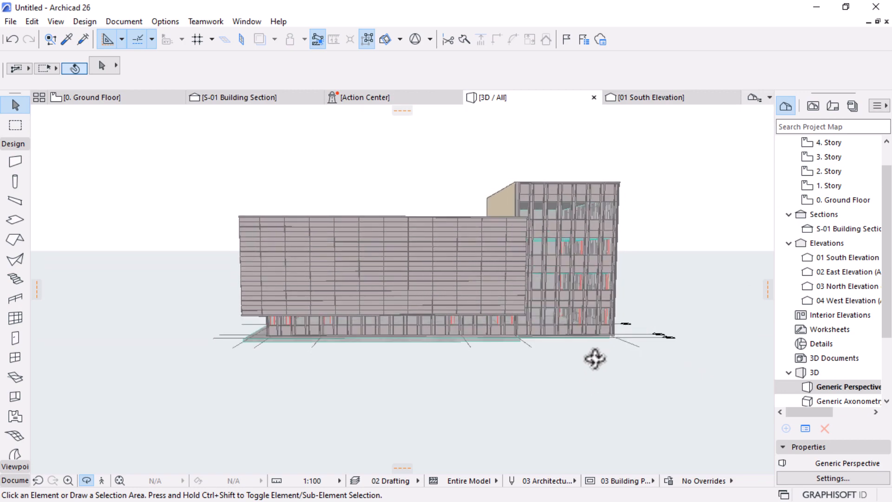
scroll(595, 358, "up", 3)
scroll(526, 285, "up", 1)
middle_click_drag(635, 309, 632, 328)
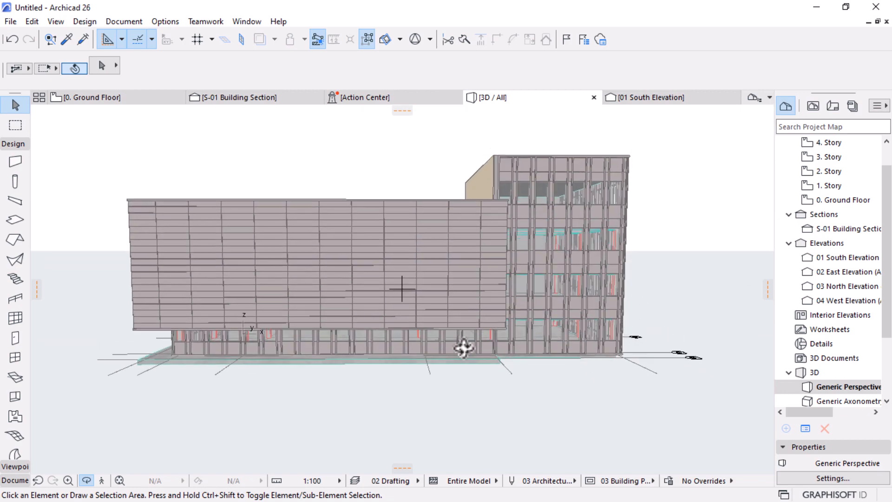
left_click_drag(464, 348, 227, 396)
scroll(502, 279, "up", 2)
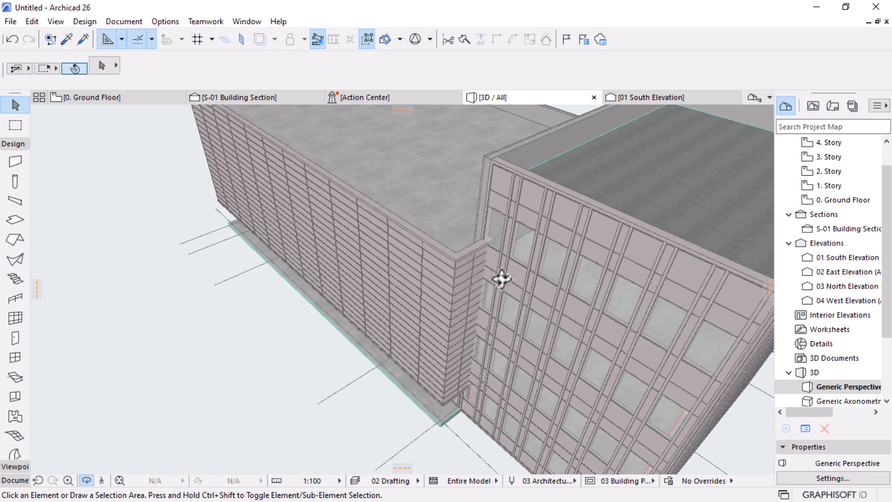
scroll(502, 279, "up", 3)
Step: In the 1. Story plan, pull back the curtain wall's reference line end node at the taller block to shorten its return
left_click(487, 255)
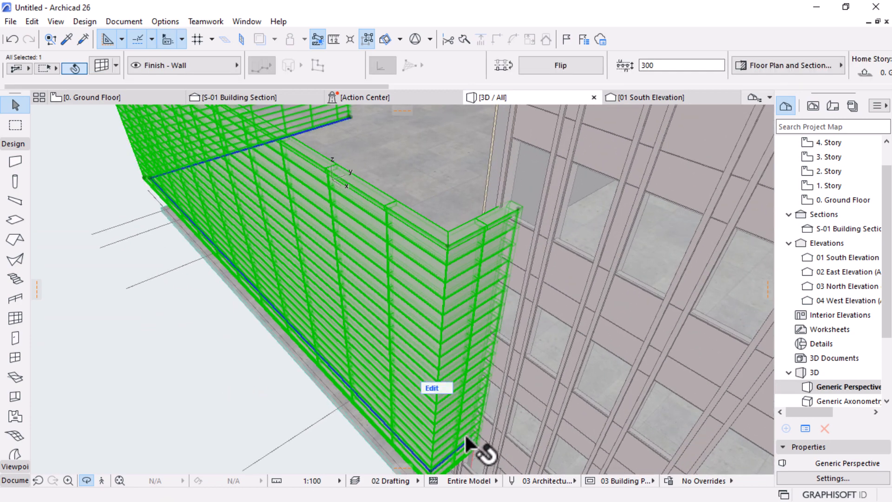
key("Escape")
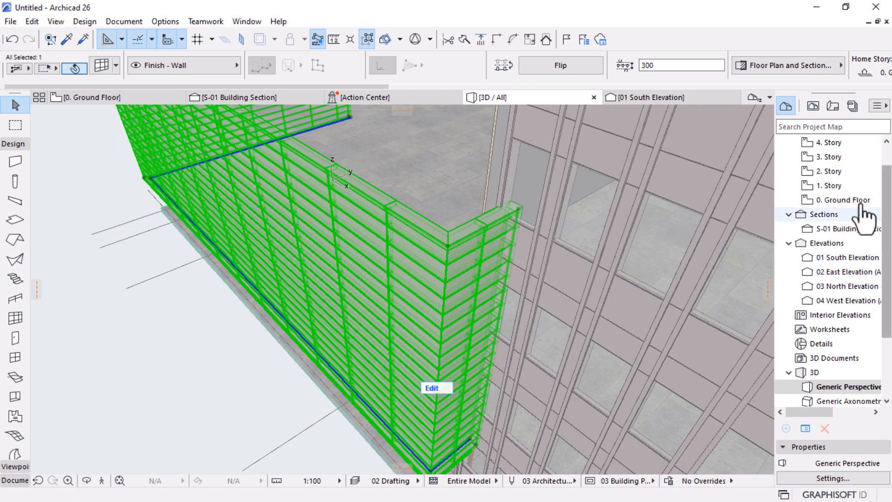
double_click(845, 199)
double_click(845, 186)
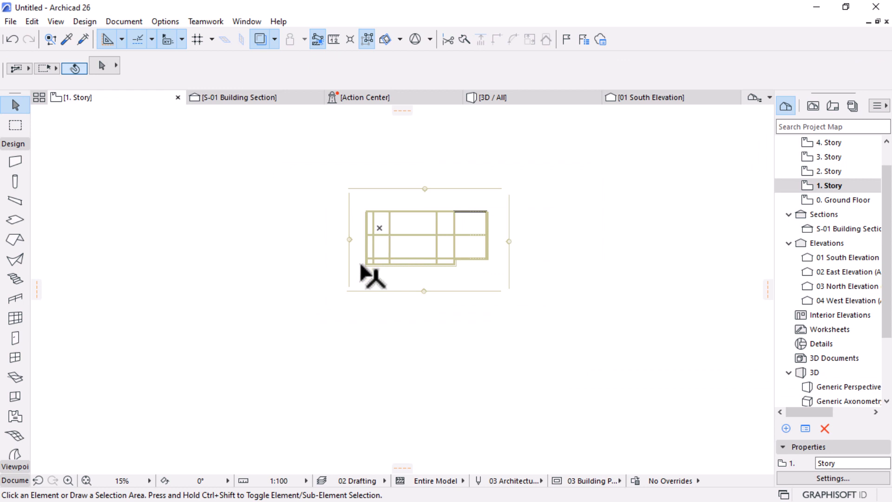
scroll(367, 274, "up", 5)
middle_click_drag(548, 253, 211, 255)
middle_click_drag(711, 252, 656, 271)
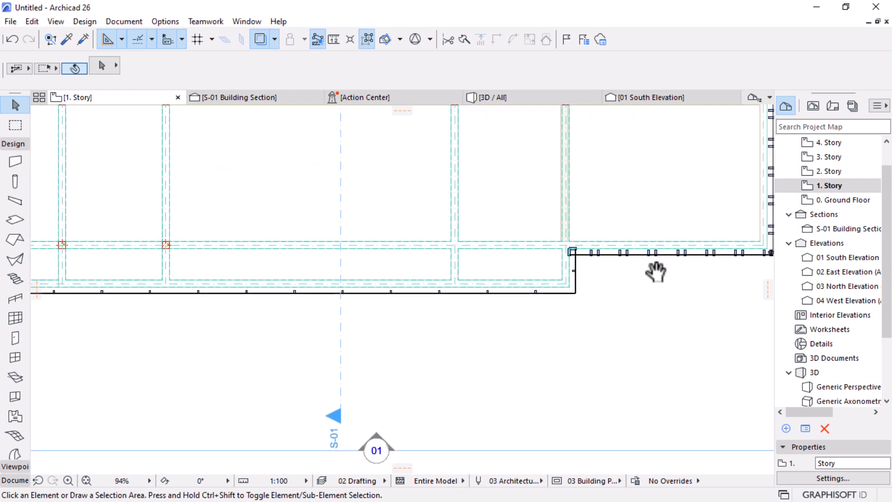
scroll(576, 239, "up", 6)
left_click(593, 279)
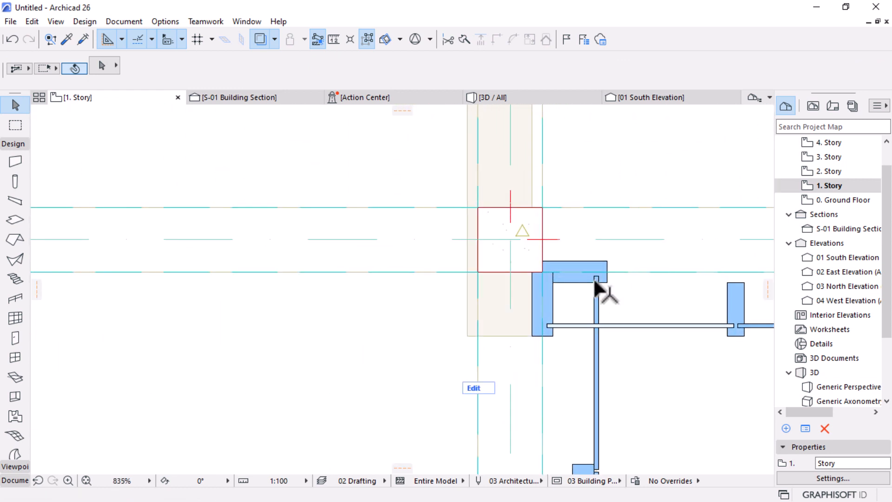
left_click(542, 272)
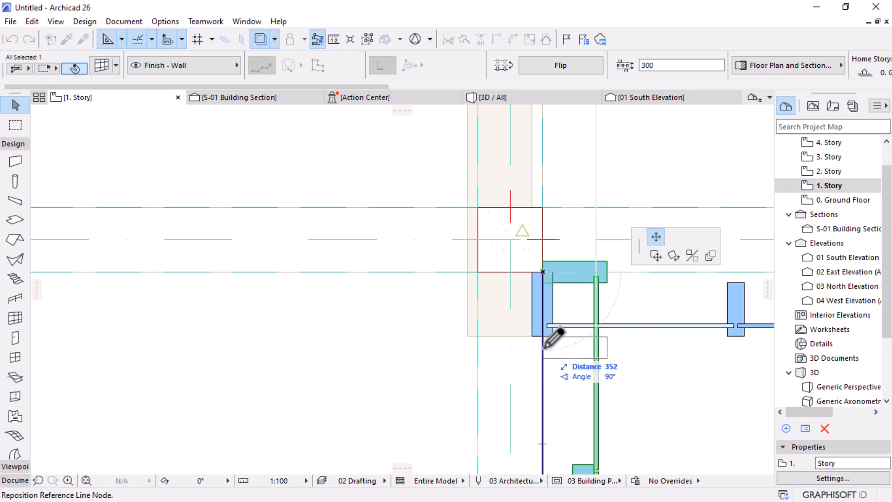
left_click(542, 272)
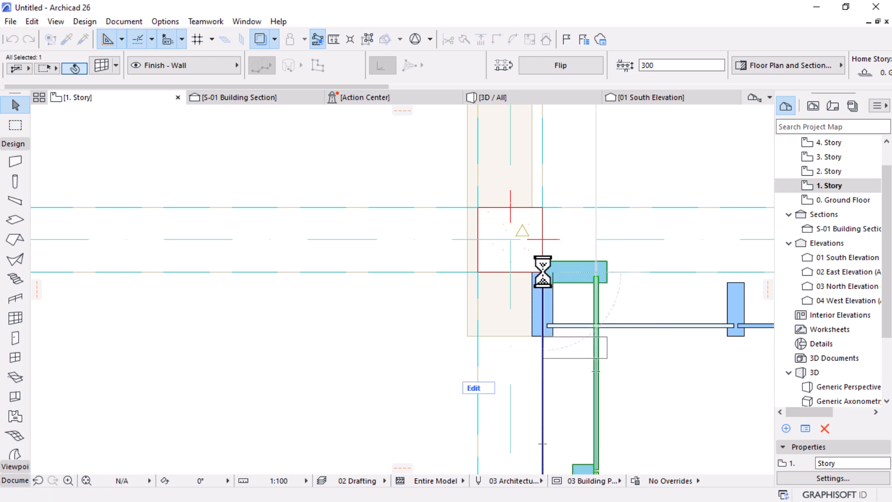
Step: Return to the 3D view and examine the curtain wall's junction with the taller block, its facades and far corner
left_click(500, 93)
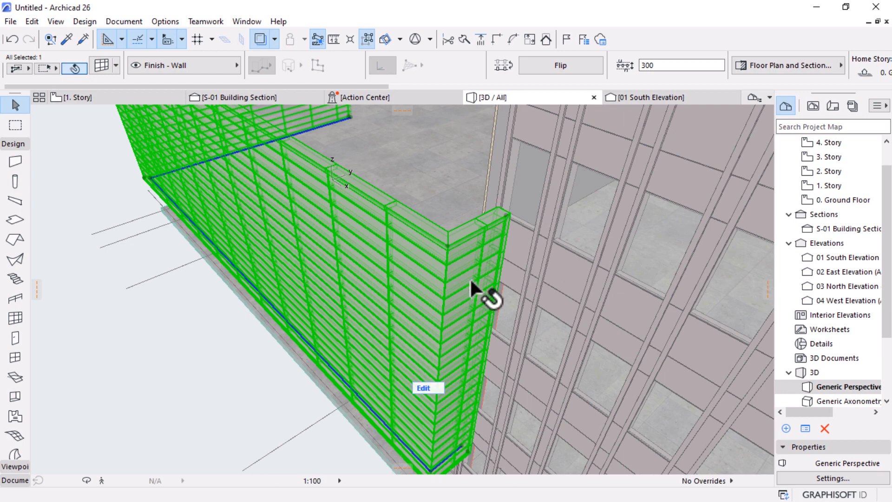
scroll(429, 218, "down", 5)
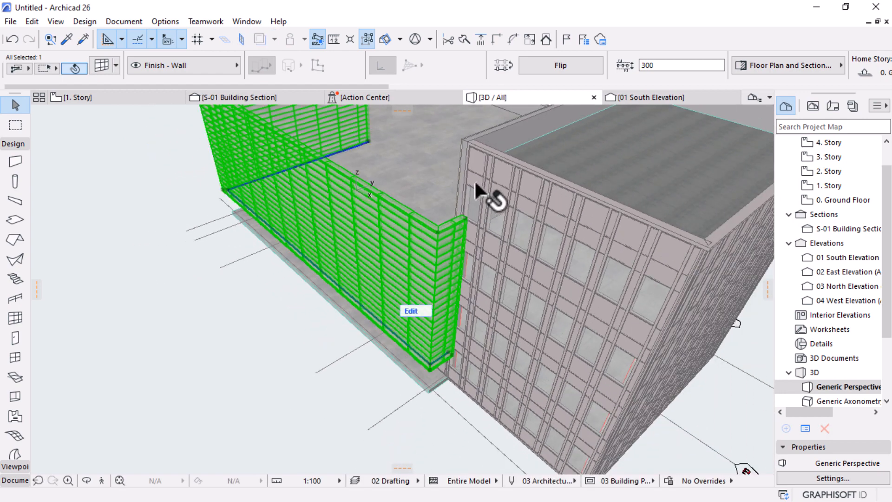
middle_click_drag(478, 193, 413, 285, "shift")
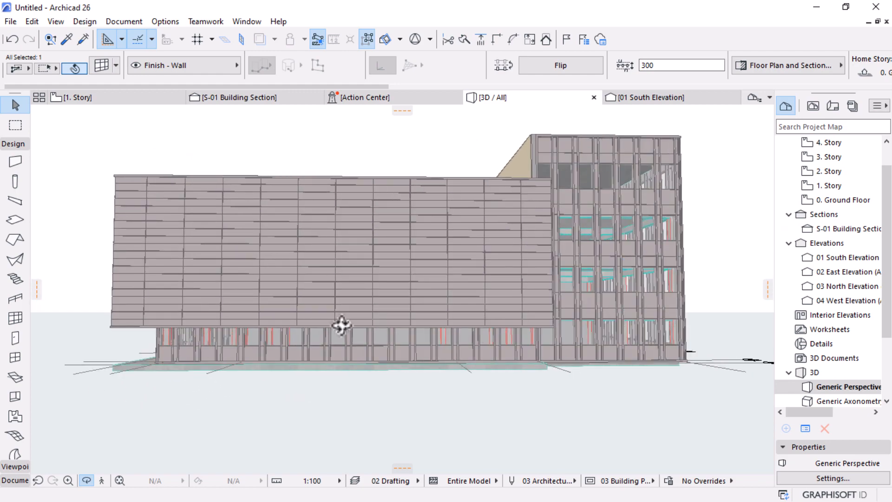
middle_click_drag(342, 325, 479, 265, "shift")
scroll(307, 283, "up", 8)
scroll(306, 282, "down", 6)
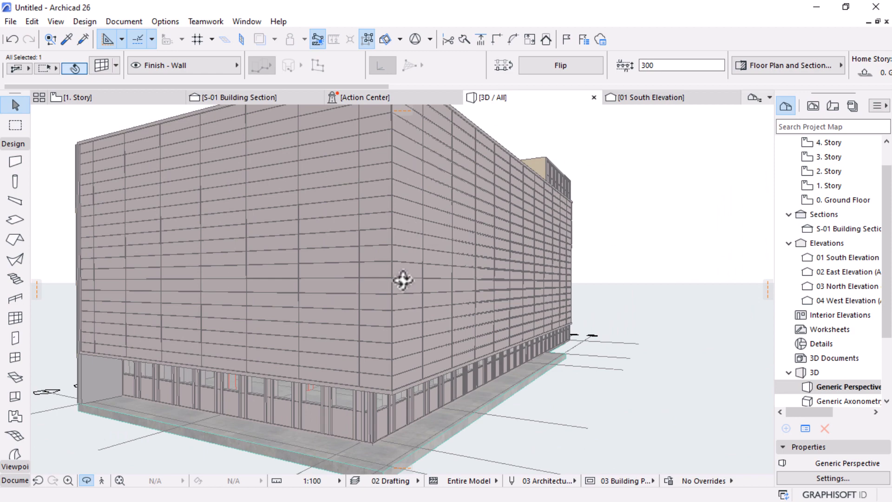
middle_click_drag(403, 280, 362, 356, "shift")
middle_click_drag(492, 309, 439, 192, "shift")
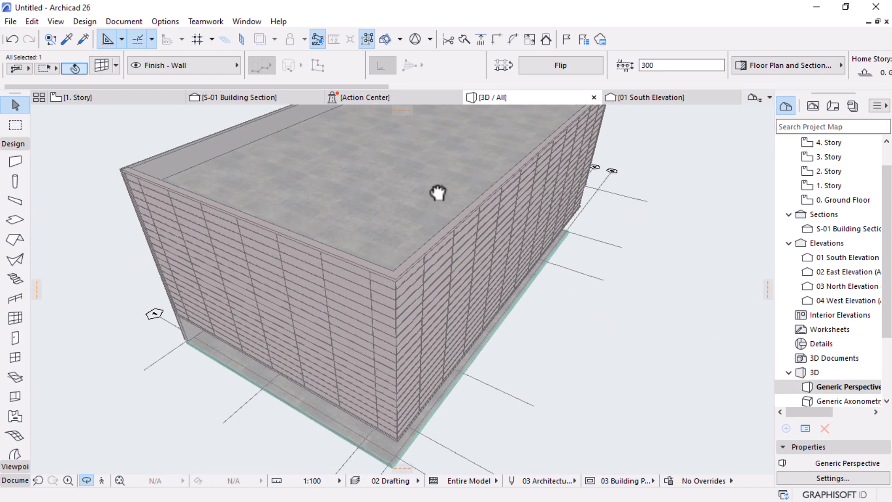
middle_click_drag(525, 328, 492, 268, "shift")
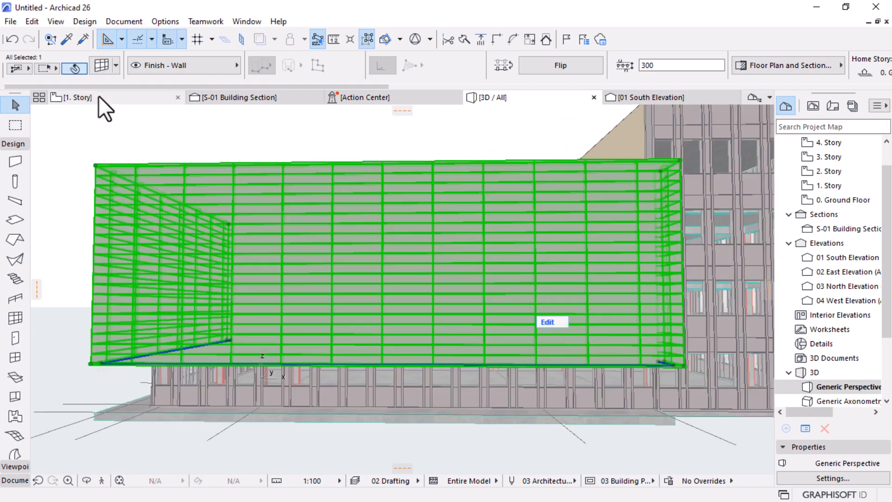
Step: Open the curtain wall's scheme settings and add two rows, making a four-row pattern with heights of 400
left_click(95, 64)
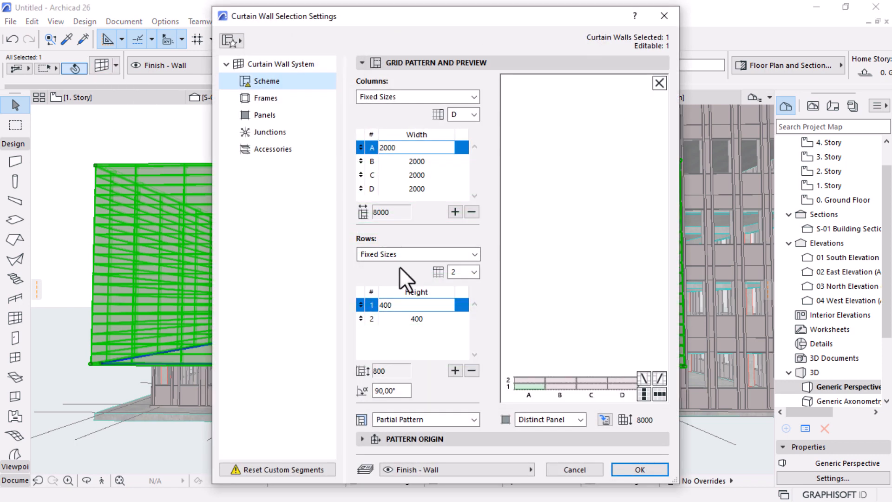
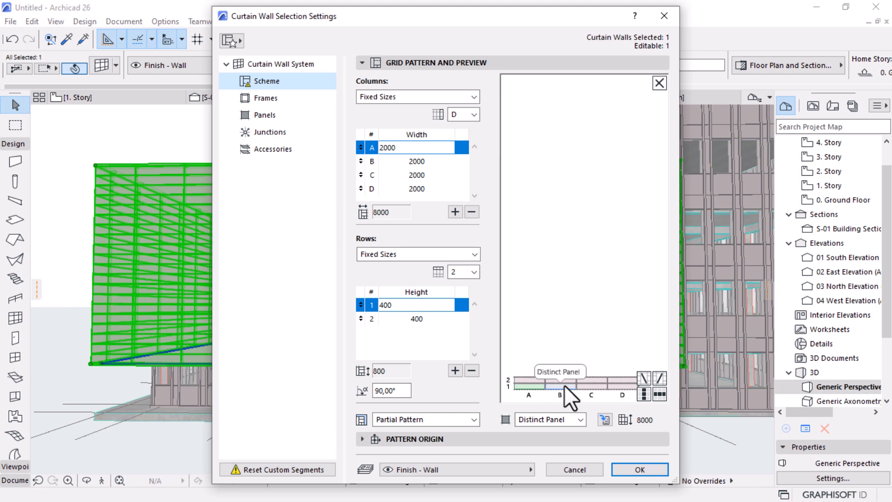
left_click(451, 370)
left_click(452, 370)
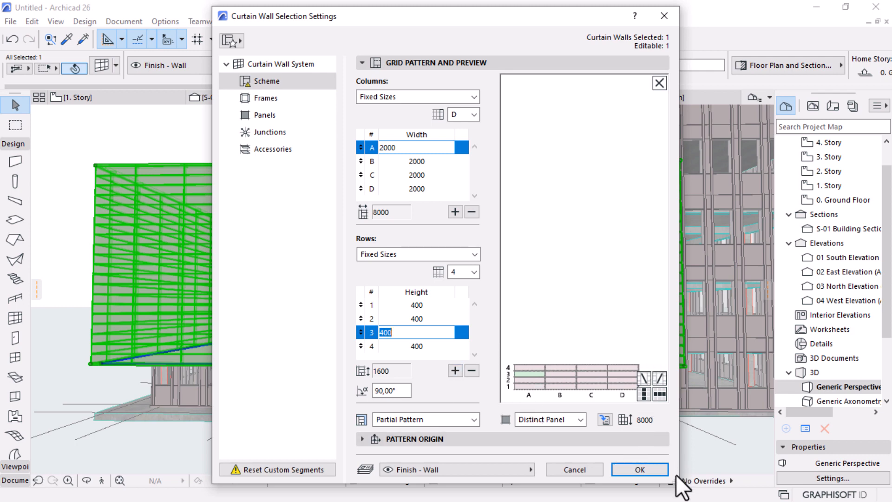
Step: Enlarge the scheme's pattern preview and assign Distinct Panel to cells A3 and D3
left_click_drag(677, 479, 861, 445)
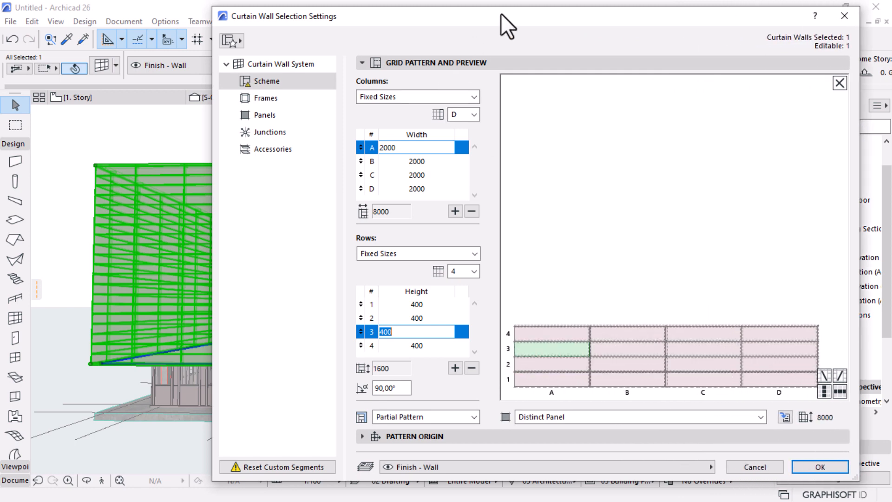
left_click_drag(501, 13, 332, 7)
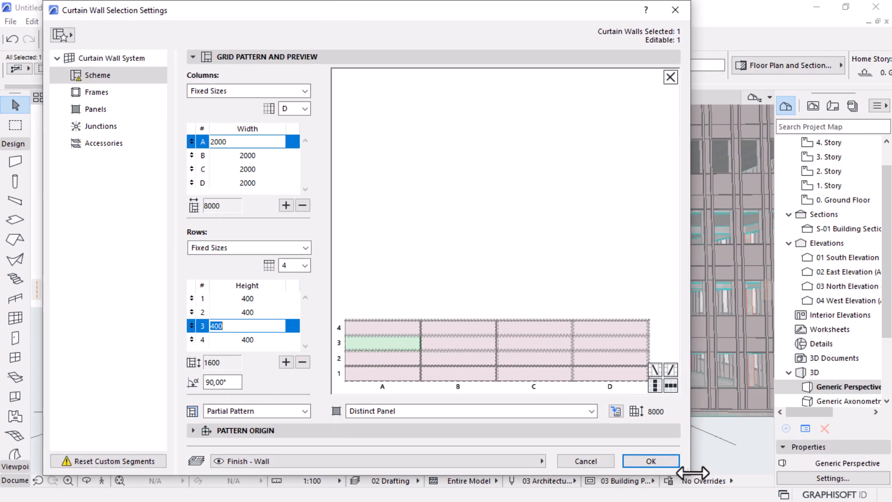
left_click_drag(692, 473, 813, 460)
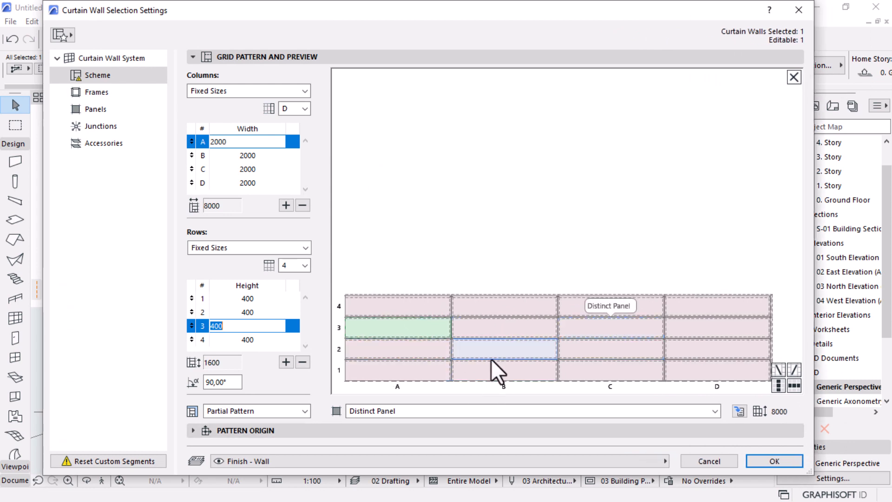
left_click(500, 331)
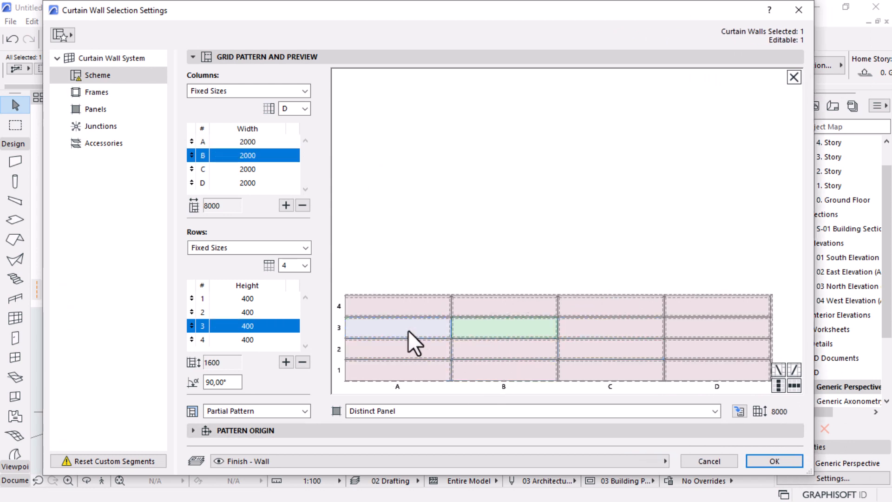
left_click(421, 328)
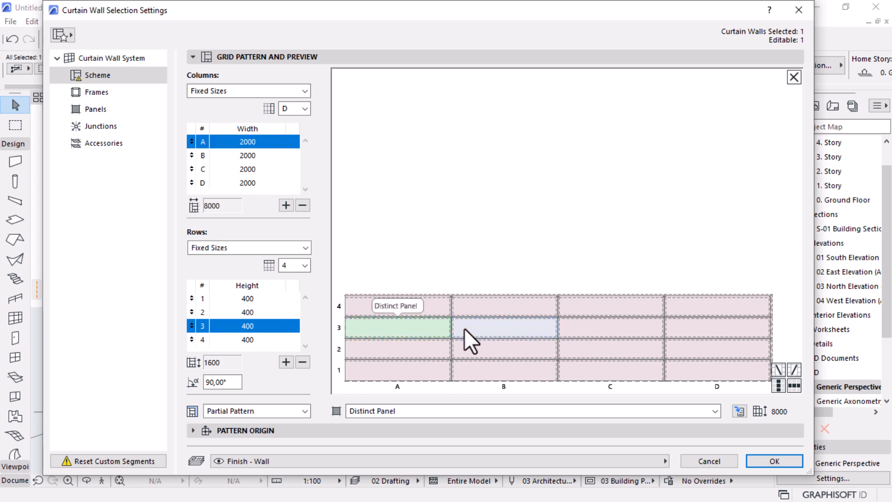
left_click(716, 331, "shift")
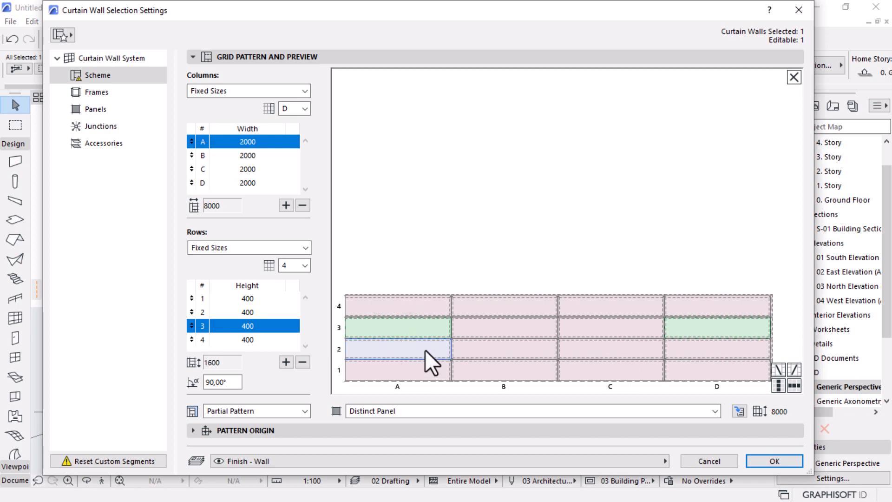
left_click(458, 411)
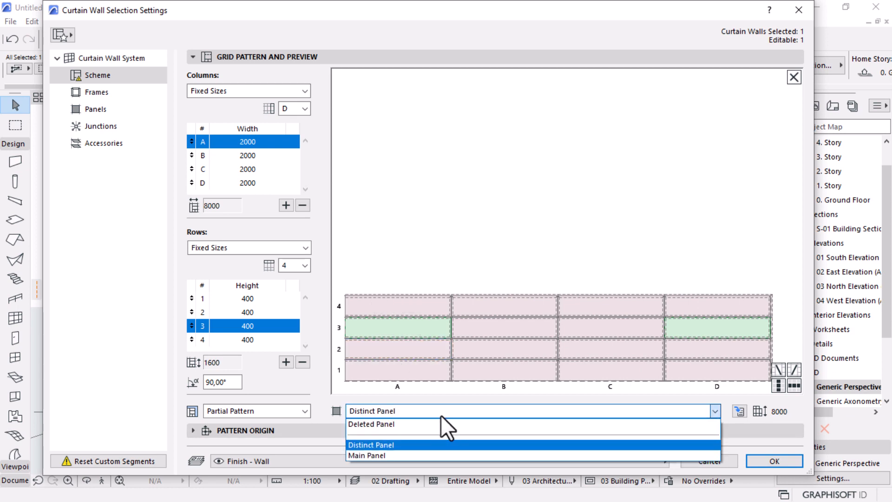
left_click(435, 444)
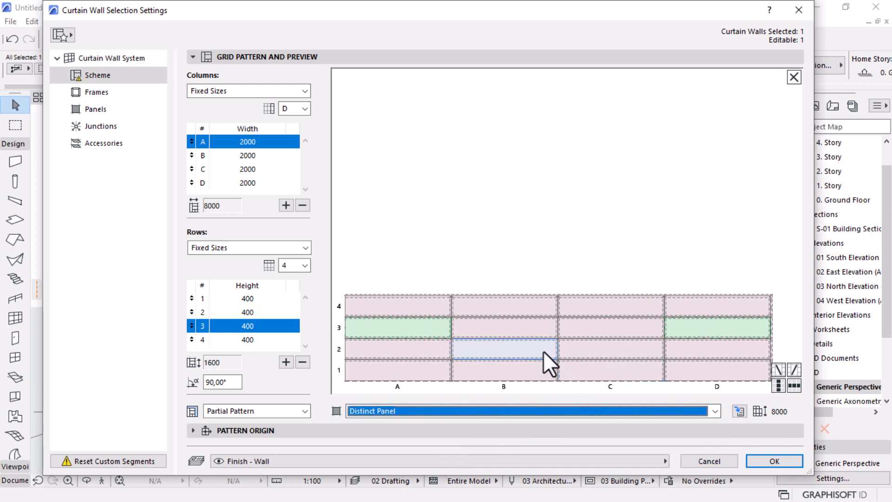
Step: Assign Distinct Panel to cells B1 and C1 of the pattern's lowest row
left_click(567, 308)
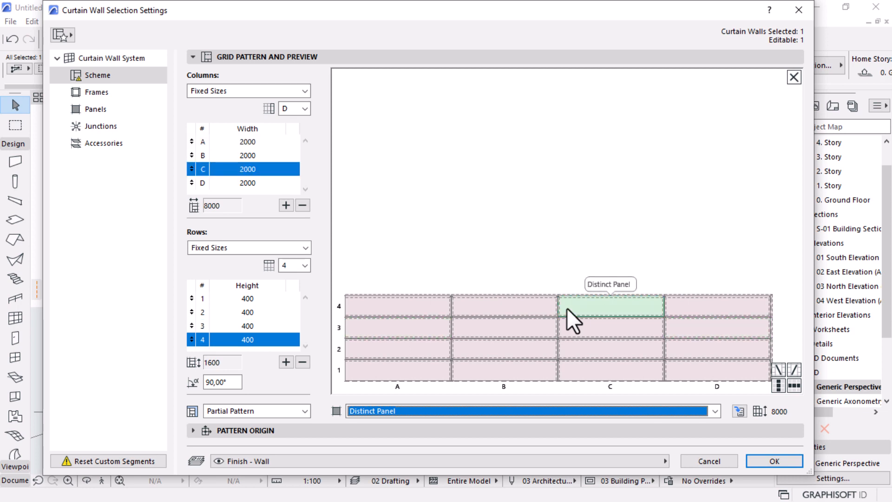
left_click(522, 372)
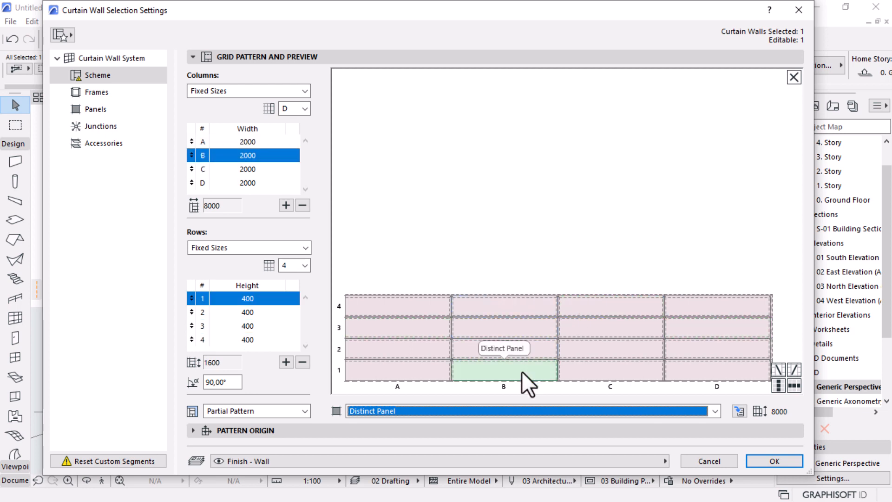
left_click(575, 370, "shift")
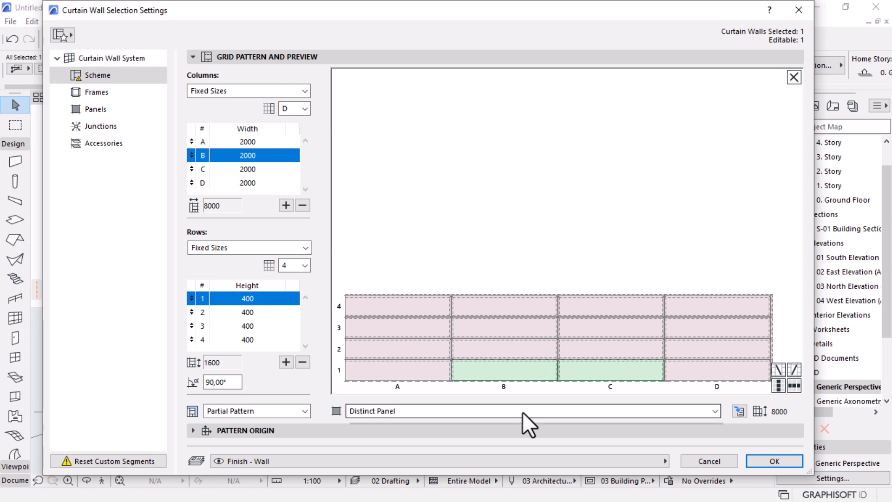
left_click(523, 411)
left_click(478, 448)
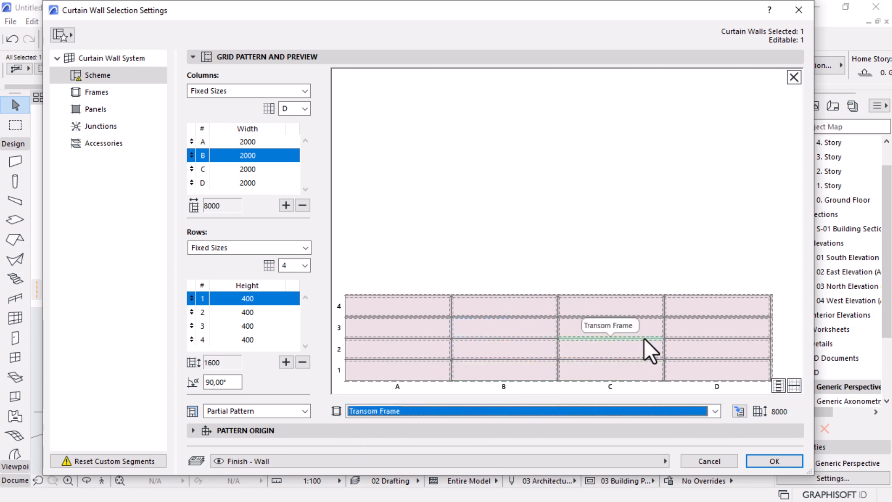
left_click(615, 370)
left_click(686, 370)
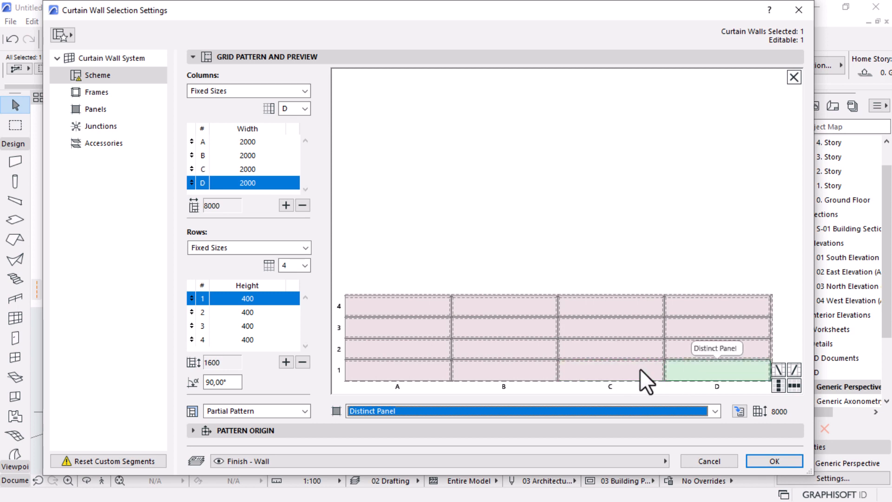
Step: Assign Main Panel to cells A4, D4, B2 and C2, and apply the scheme to the curtain wall
left_click(689, 301)
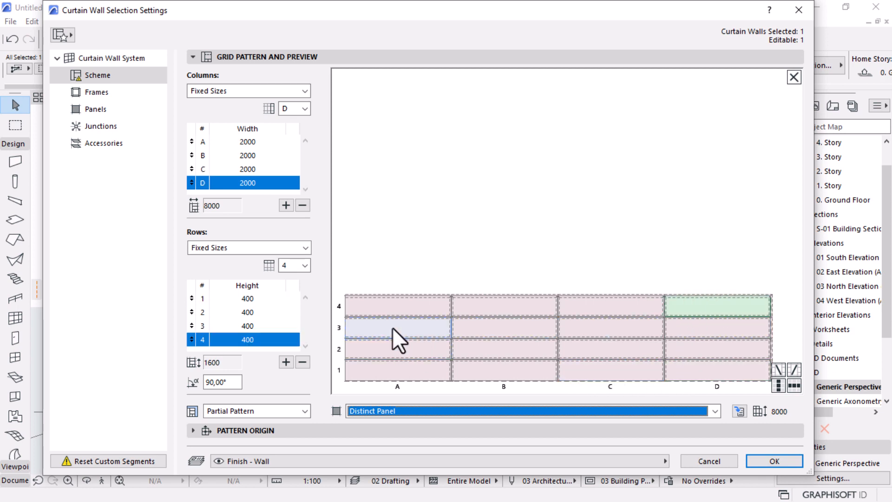
left_click(379, 308, "shift")
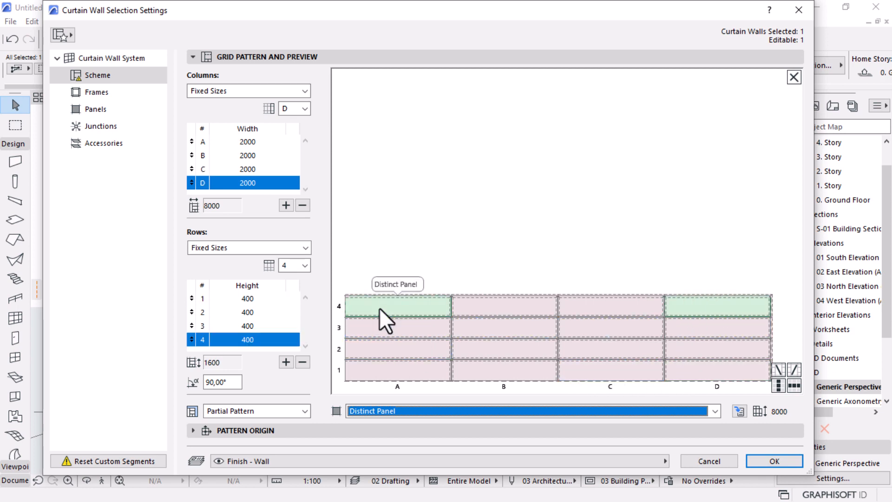
left_click(509, 410)
left_click(447, 454)
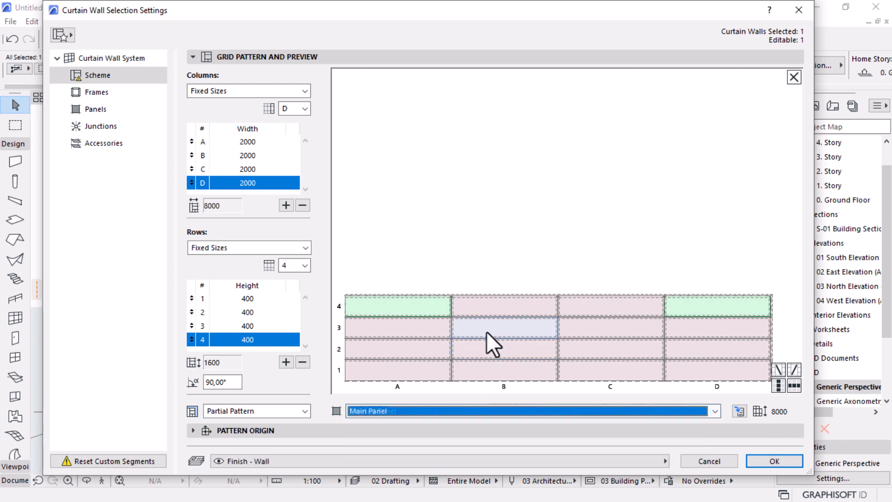
left_click(529, 350)
left_click(596, 350)
left_click(519, 409)
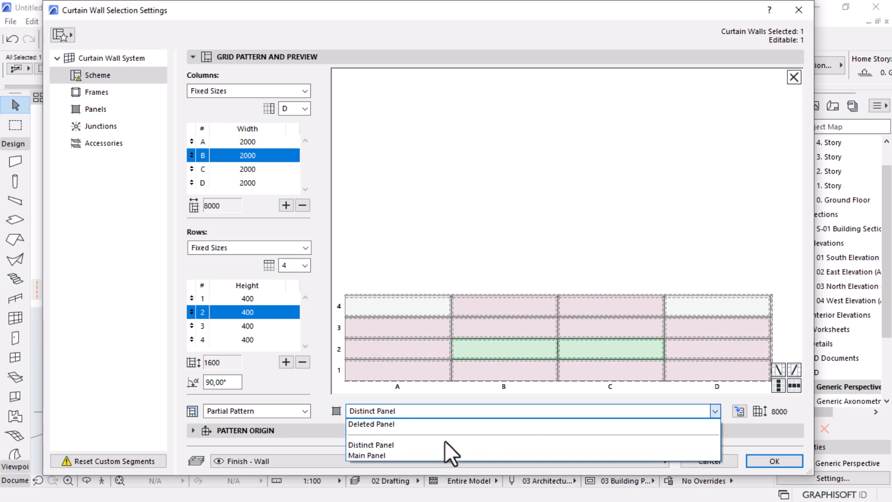
left_click(426, 455)
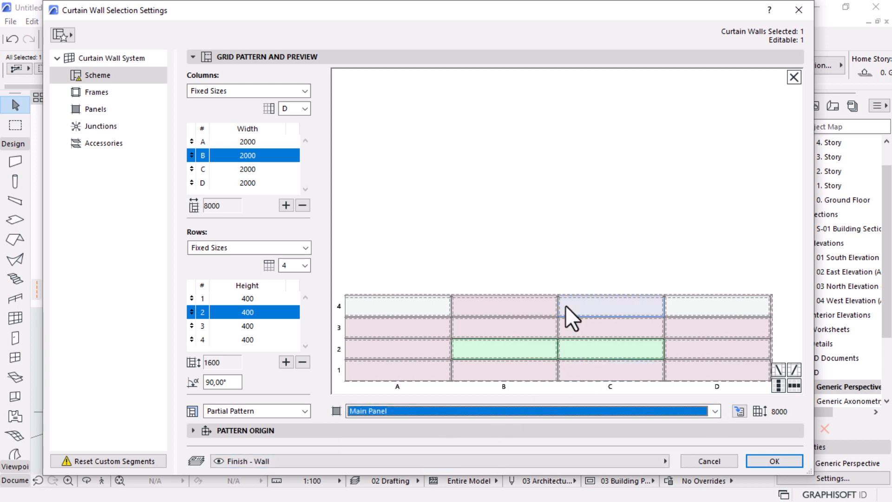
left_click(766, 461)
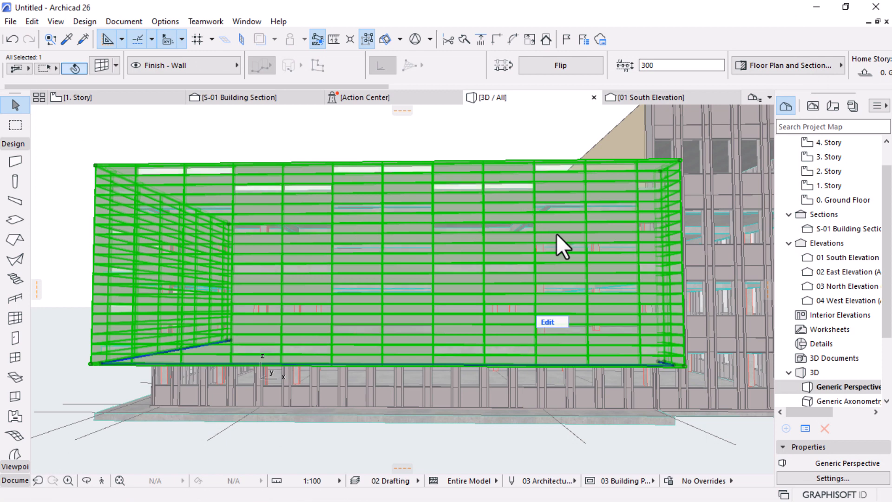
Step: Deselect the curtain wall and examine its panel pattern on the long facade and around the corner
left_click(443, 122)
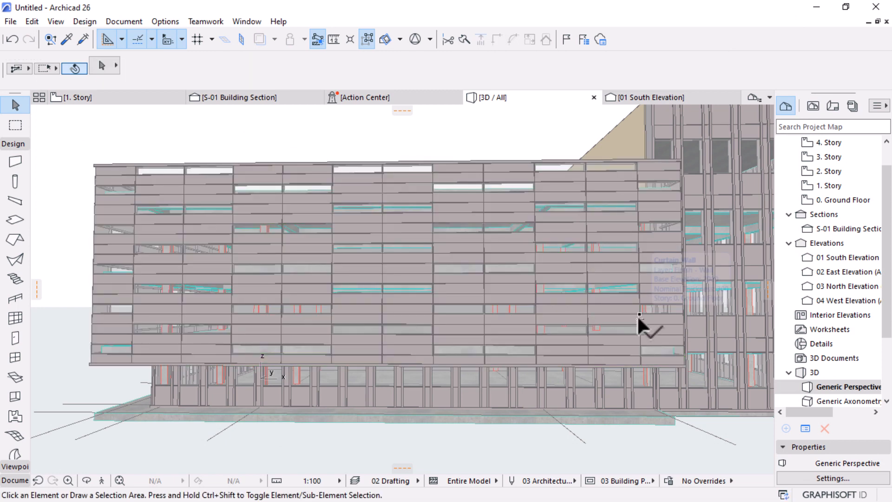
middle_click_drag(483, 339, 388, 233, "shift")
scroll(529, 227, "up", 3)
middle_click_drag(530, 227, 695, 273, "shift")
scroll(440, 277, "down", 3)
middle_click_drag(440, 277, 490, 152, "shift")
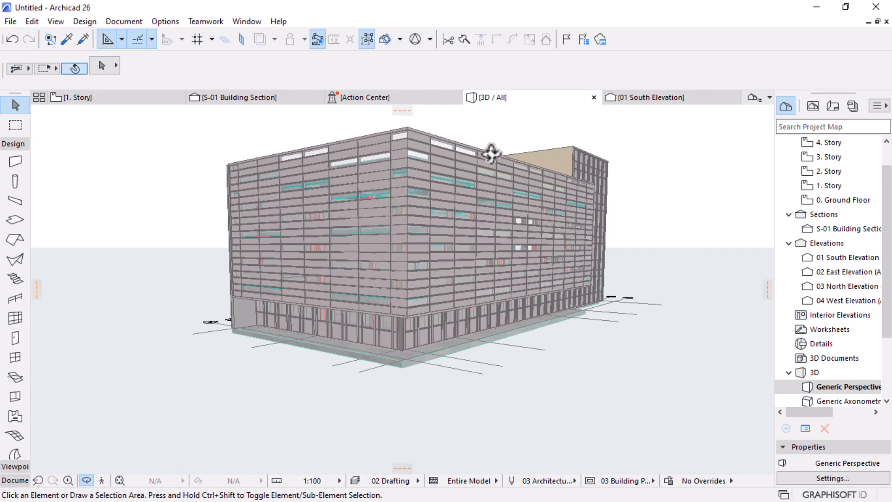
Step: Reopen the curtain wall's scheme settings and change cells D4 and A4 to Distinct Panel
left_click(376, 209)
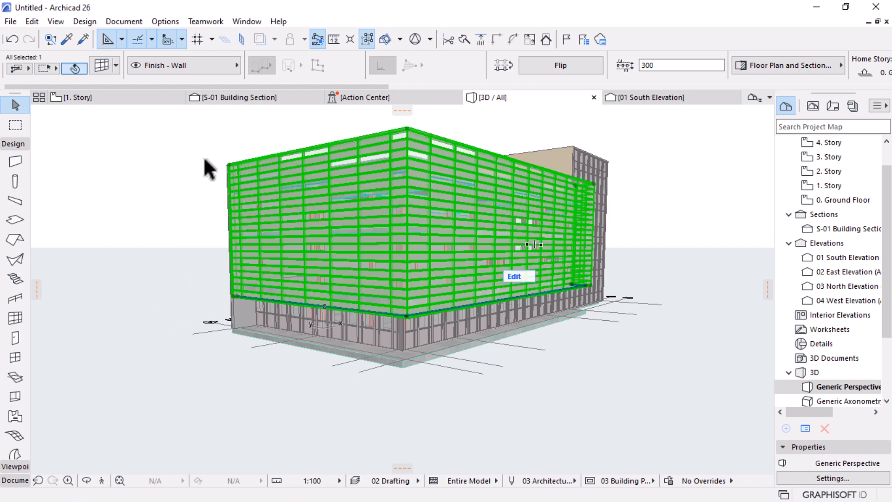
double_click(450, 223)
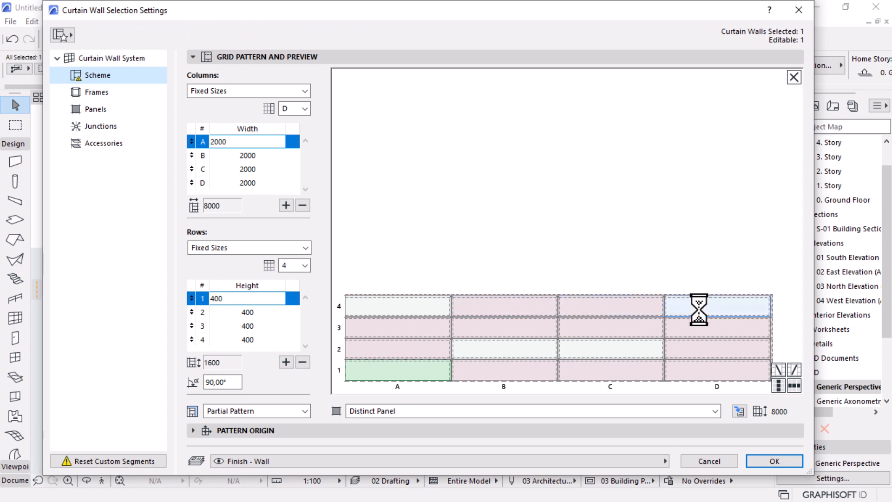
left_click(436, 306)
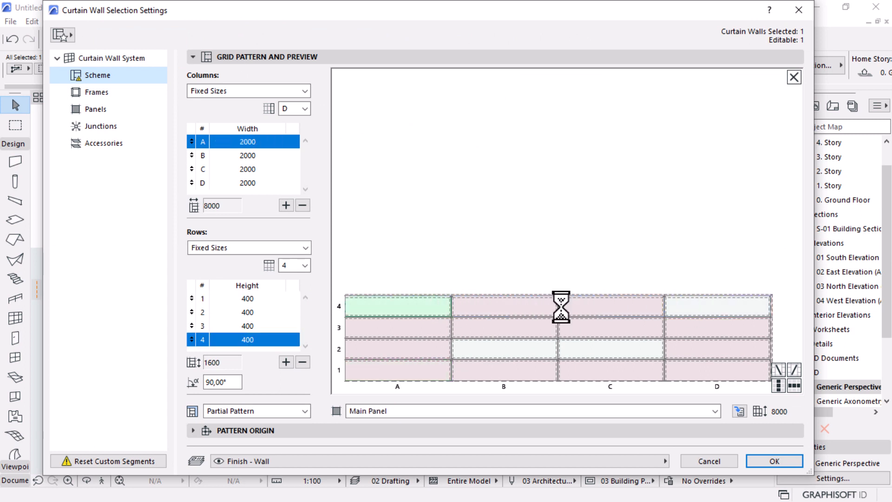
left_click(691, 306)
left_click(484, 406)
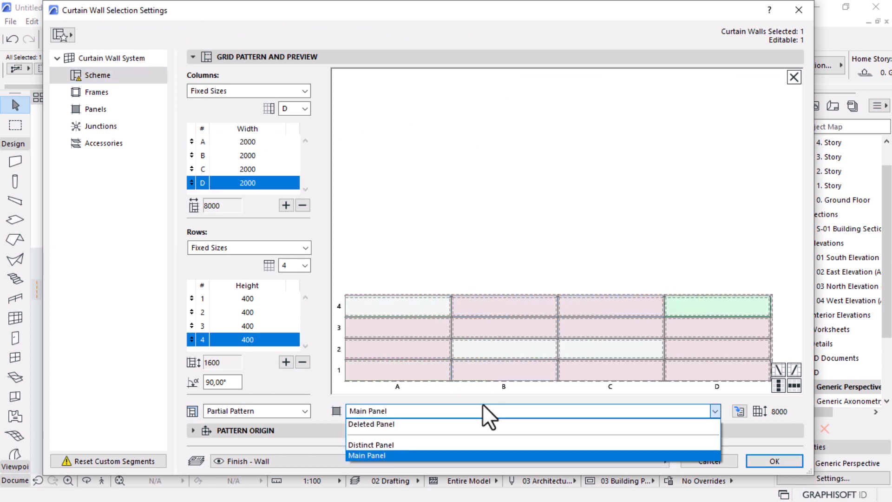
left_click(464, 445)
left_click(522, 236)
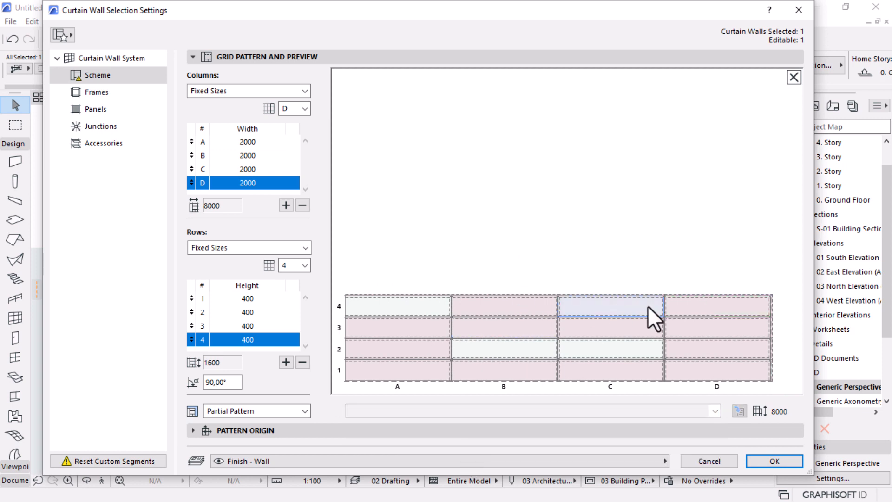
left_click(372, 306)
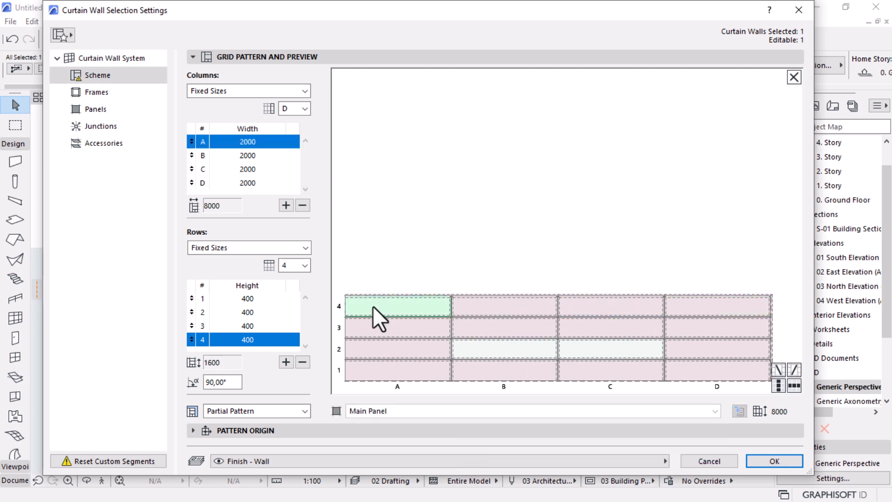
left_click(442, 407)
left_click(427, 443)
left_click(463, 229)
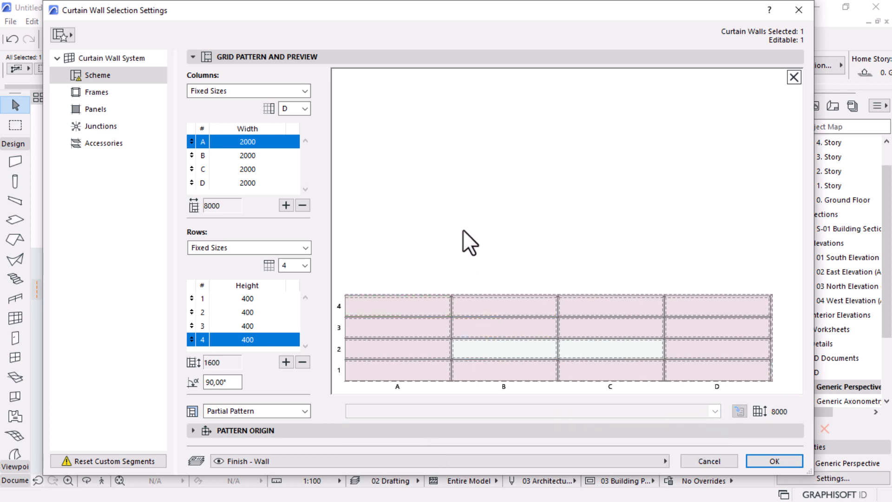
Step: Add three rows of height 400 above row 4, making a seven-row pattern
left_click(387, 303)
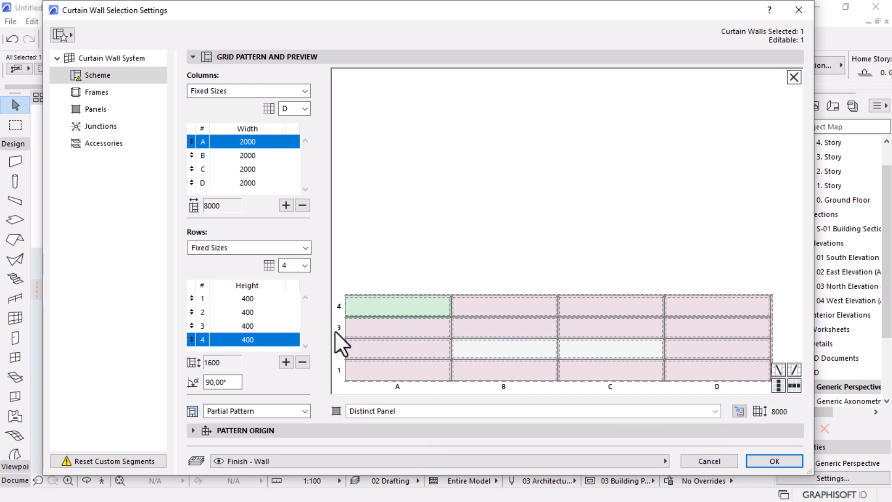
left_click(286, 362)
left_click(287, 362)
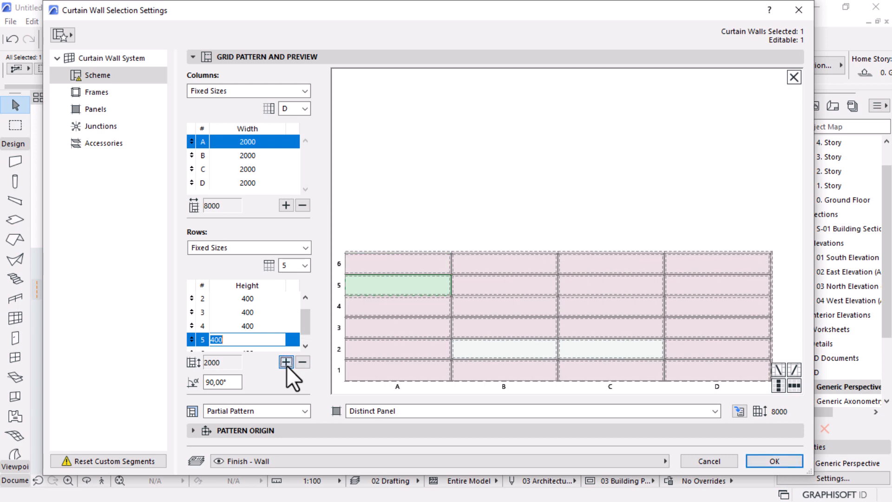
left_click(286, 363)
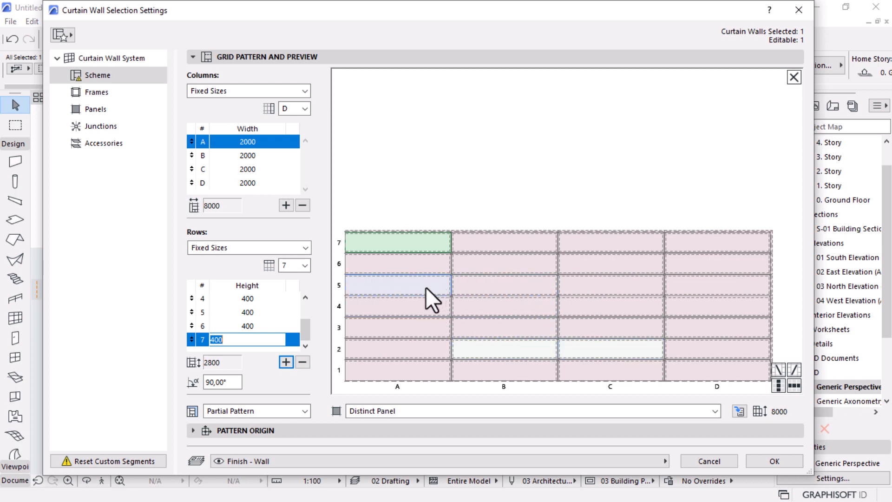
Step: Assign Distinct Panel to cells A4 and D4 and apply the seven-row scheme to the curtain wall
left_click(419, 306)
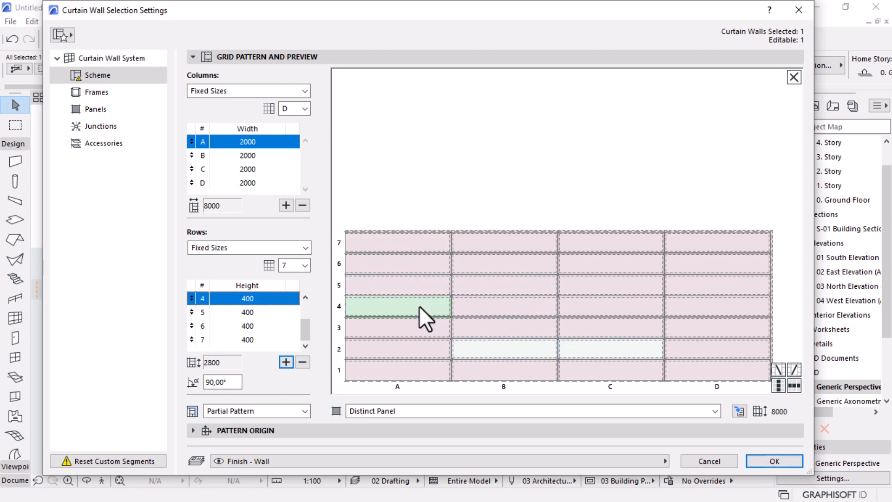
left_click(733, 307, "shift")
left_click(500, 411)
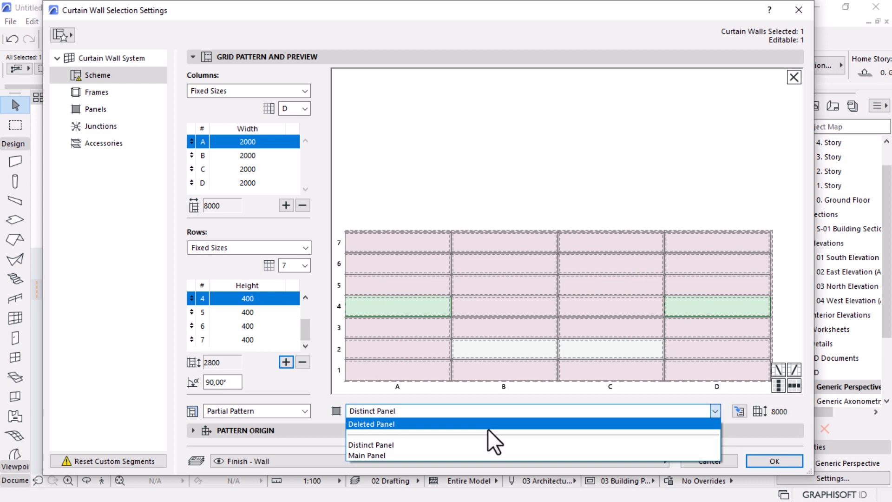
left_click(454, 446)
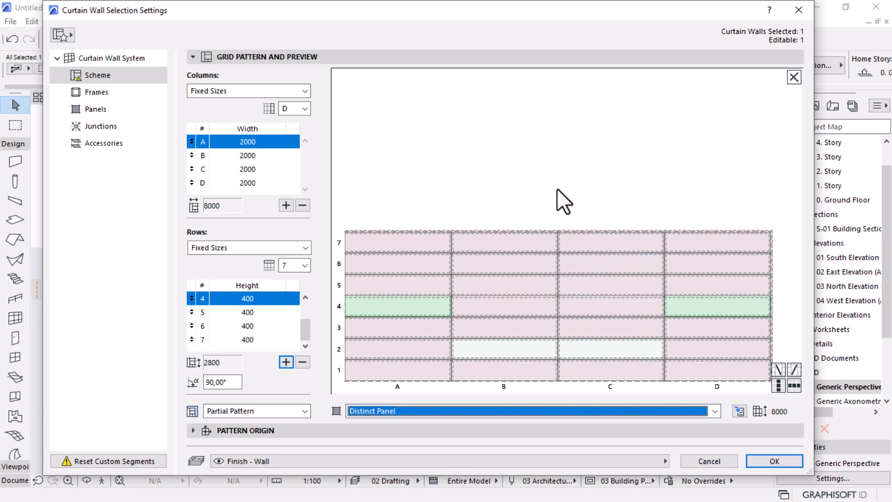
left_click(780, 462)
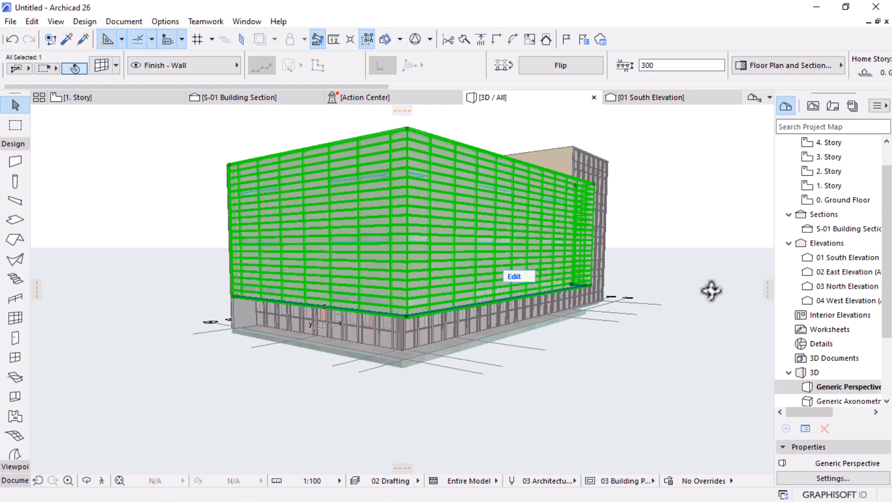
Step: Inspect the seven-row panel pattern around the building corner and reopen the curtain wall's scheme settings
middle_click_drag(711, 291, 488, 279, "shift")
scroll(432, 182, "up", 3)
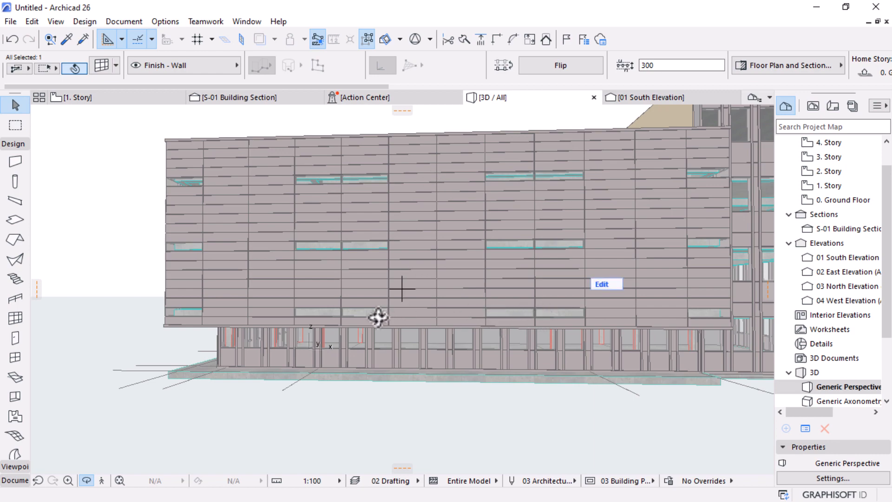
scroll(329, 313, "up", 5)
scroll(481, 339, "up", 2)
middle_click_drag(482, 338, 245, 301, "shift")
scroll(369, 303, "down", 1)
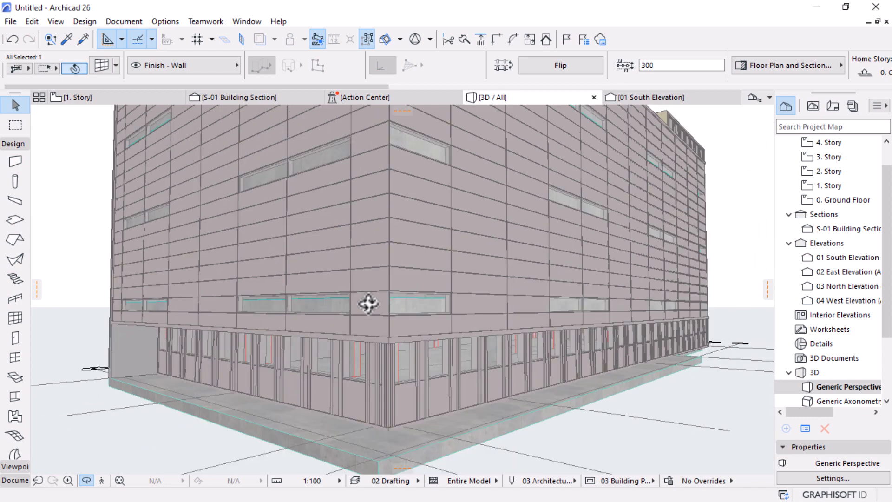
double_click(511, 250)
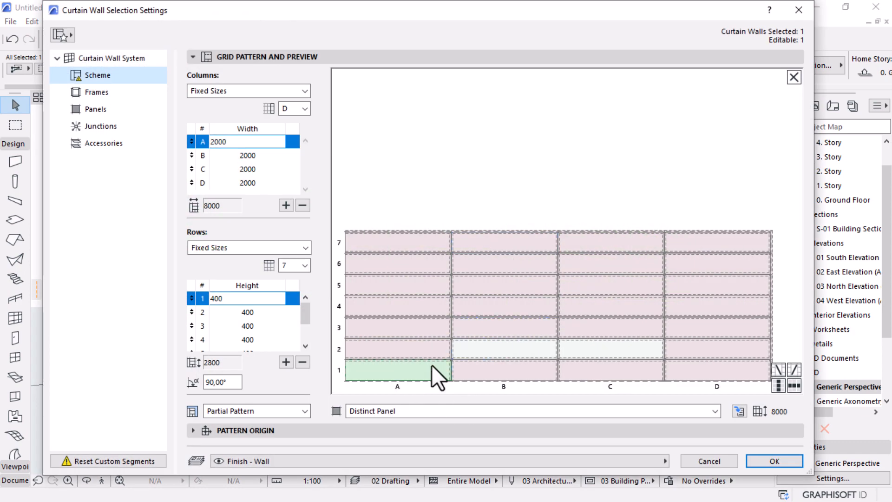
Step: Try reassigning the panel types of cells B2, C2, B4 and C4 in the scheme
left_click(497, 346)
left_click(611, 347, "shift")
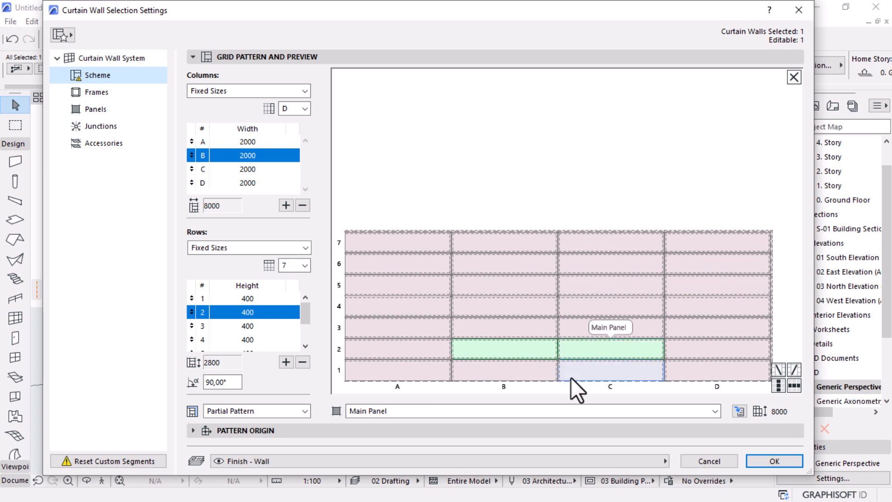
left_click(508, 407)
left_click(458, 456)
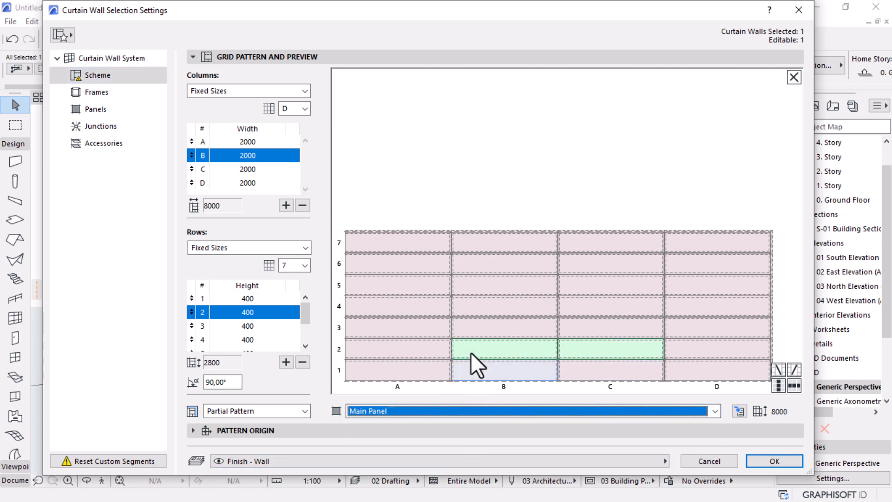
left_click(466, 312)
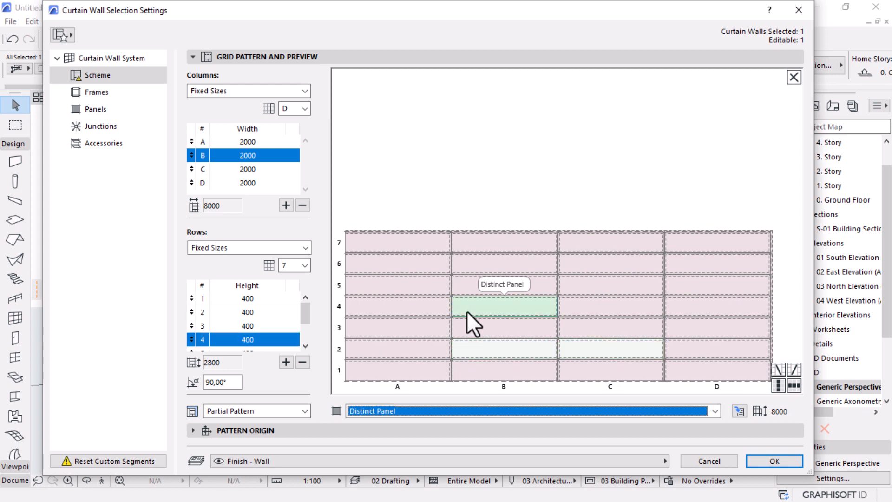
left_click(590, 311, "shift")
left_click(518, 409)
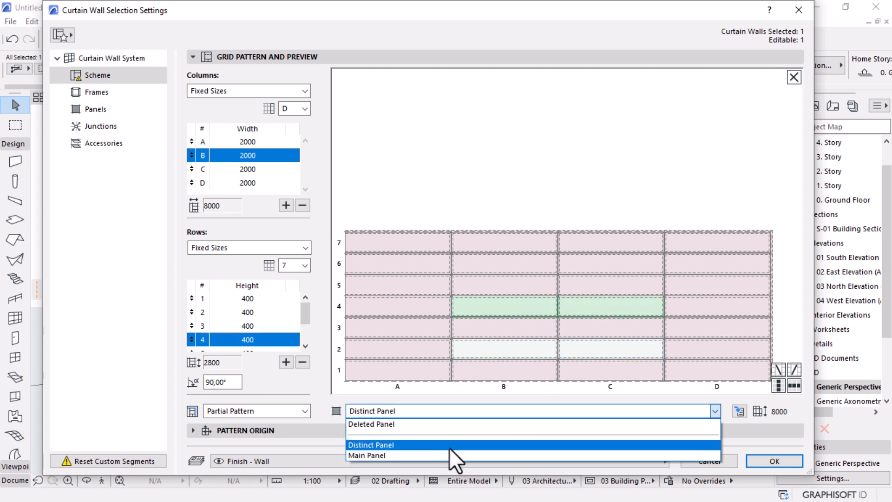
left_click(429, 445)
left_click(516, 353)
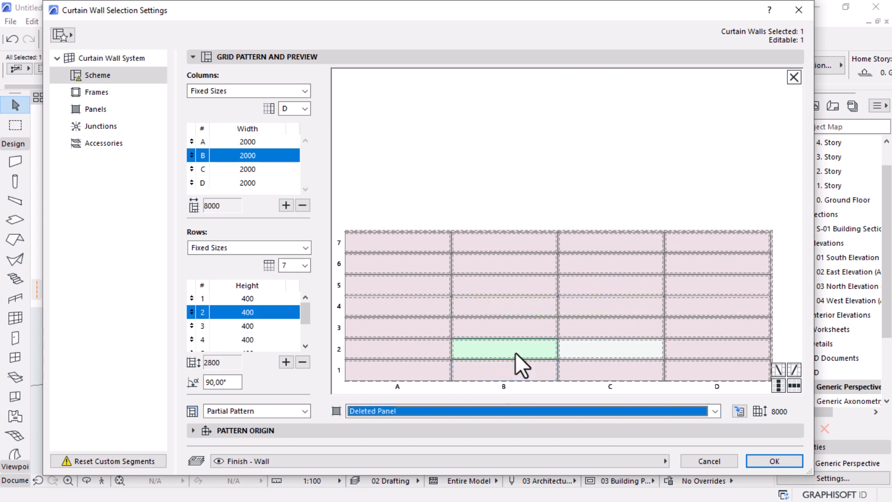
left_click(588, 351, "shift")
Step: Assign Main Panel to cells B4 and C4 of the curtain wall scheme
left_click(486, 312)
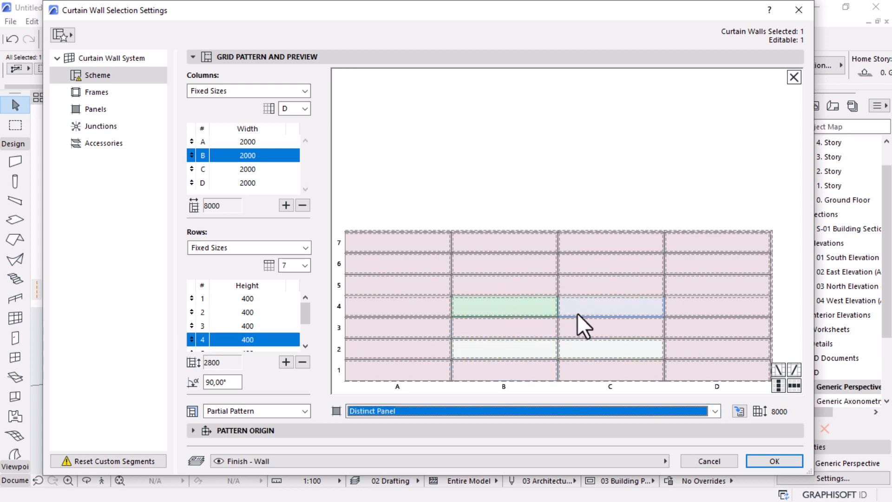
left_click(577, 312, "shift")
left_click(503, 410)
left_click(453, 454)
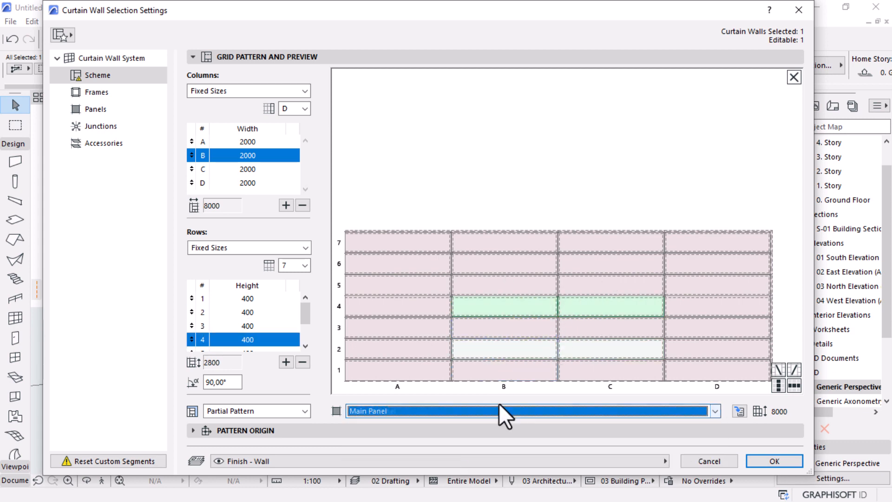
Step: Assign Distinct Panel to cells B2 and C2 and apply the scheme to the curtain wall
left_click(501, 349)
left_click(590, 349, "shift")
left_click(500, 411)
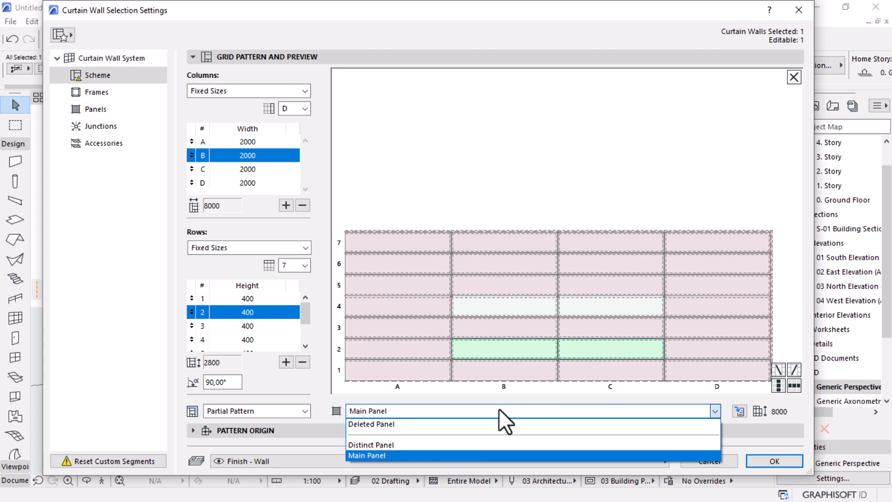
left_click(458, 444)
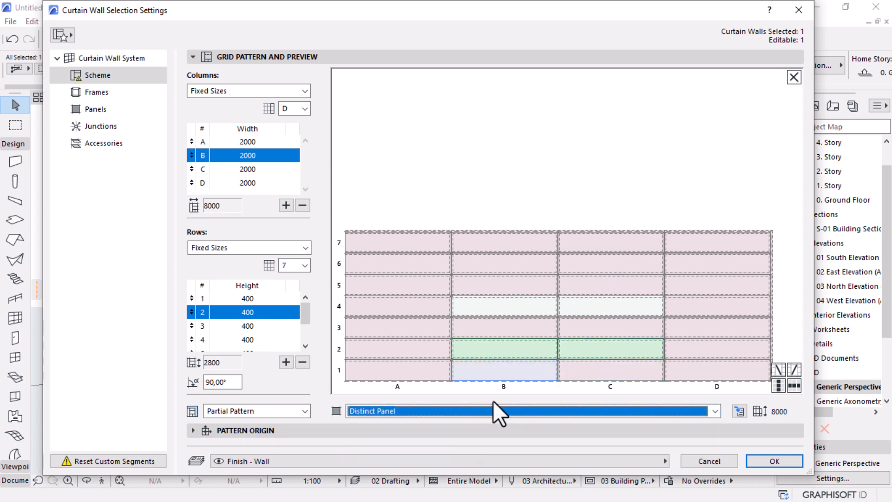
left_click(413, 354)
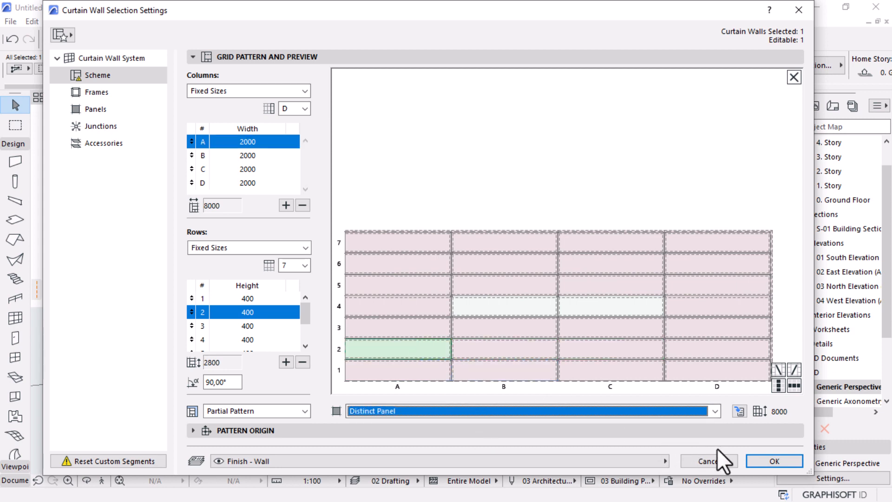
left_click(407, 289)
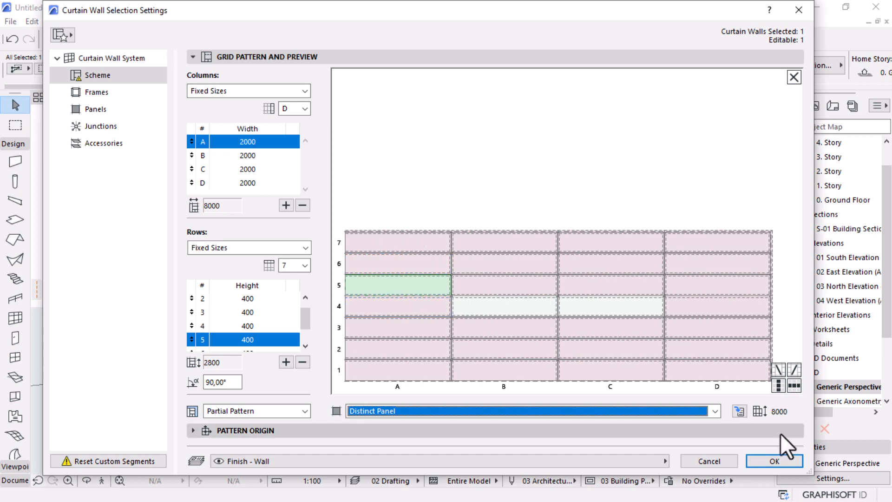
left_click(772, 460)
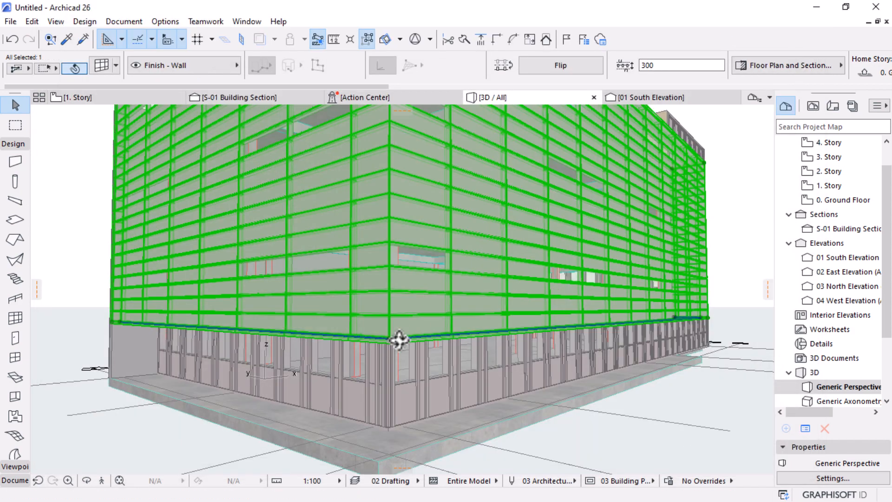
Step: Deselect the curtain wall and examine the window strips around the corner, up close and along the facade
scroll(399, 340, "down", 2)
left_click(673, 316)
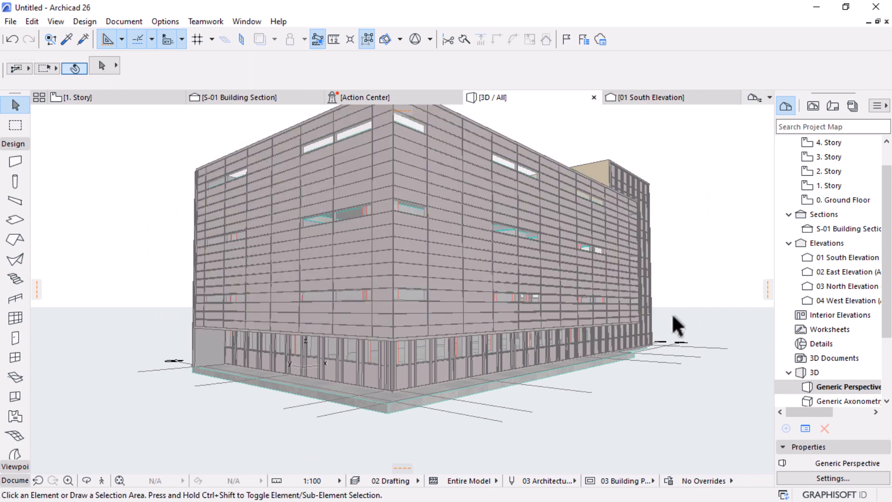
middle_click_drag(699, 285, 434, 253, "shift")
middle_click_drag(533, 291, 483, 376, "shift")
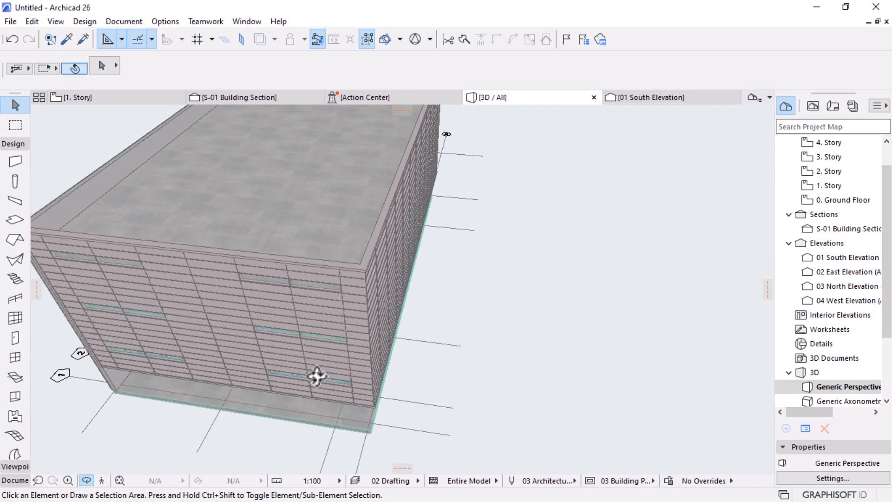
scroll(311, 339, "up", 9)
left_click_drag(415, 263, 417, 185)
scroll(308, 227, "down", 3)
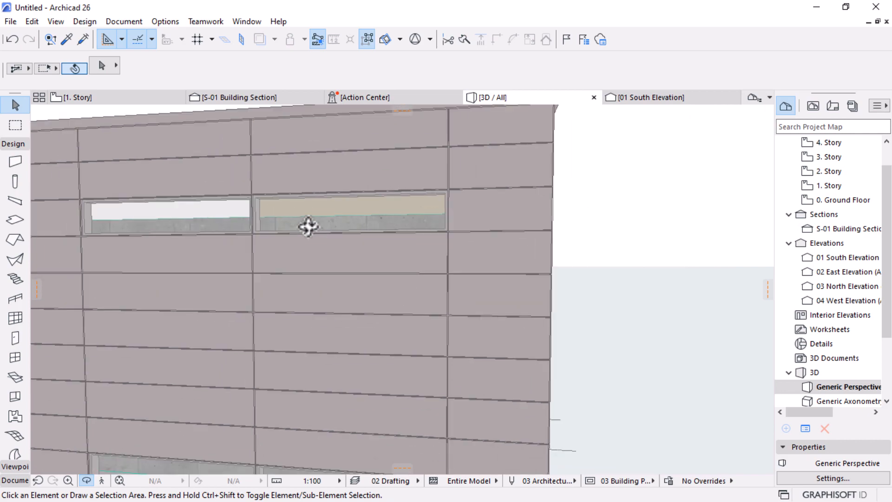
scroll(332, 232, "down", 9)
left_click_drag(537, 357, 398, 355)
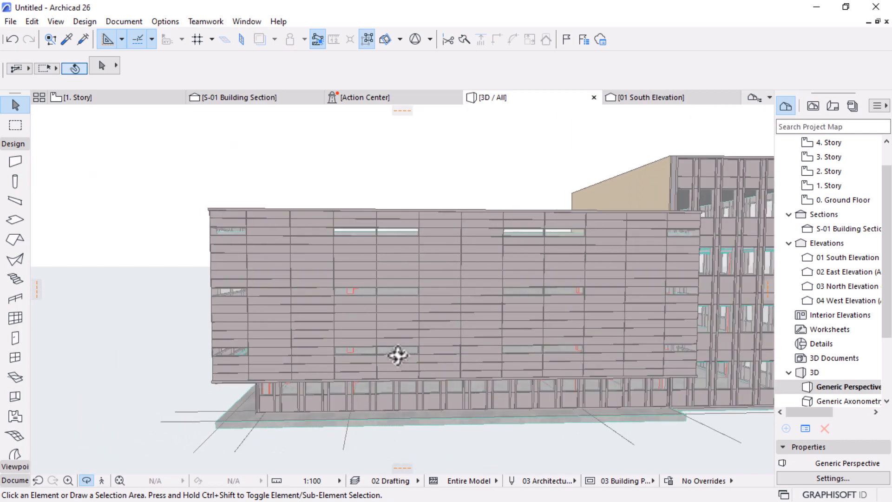
left_click_drag(462, 311, 440, 307)
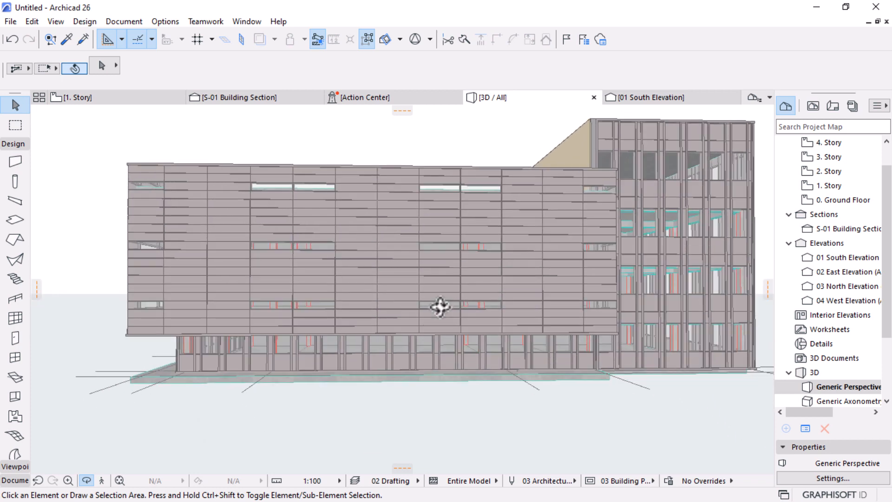
Step: Reopen the curtain wall's scheme settings and add two rows of height 400 above row 1, making a nine-row pattern
left_click(392, 223)
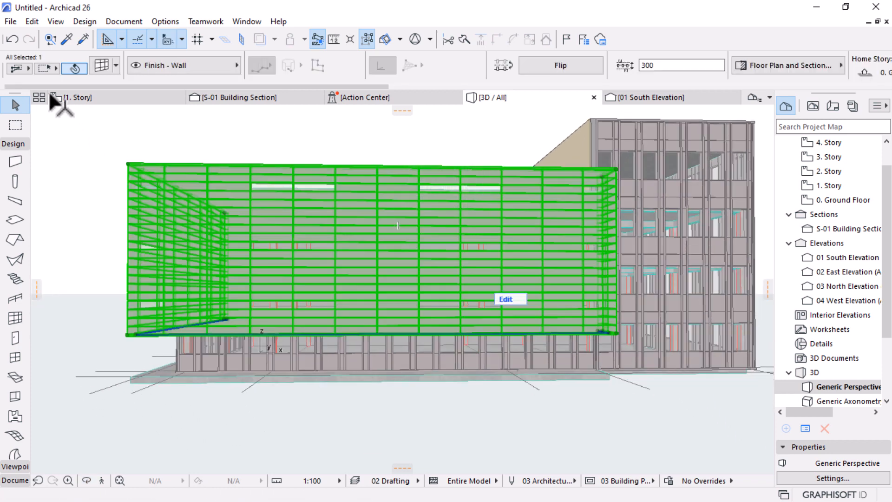
double_click(355, 215)
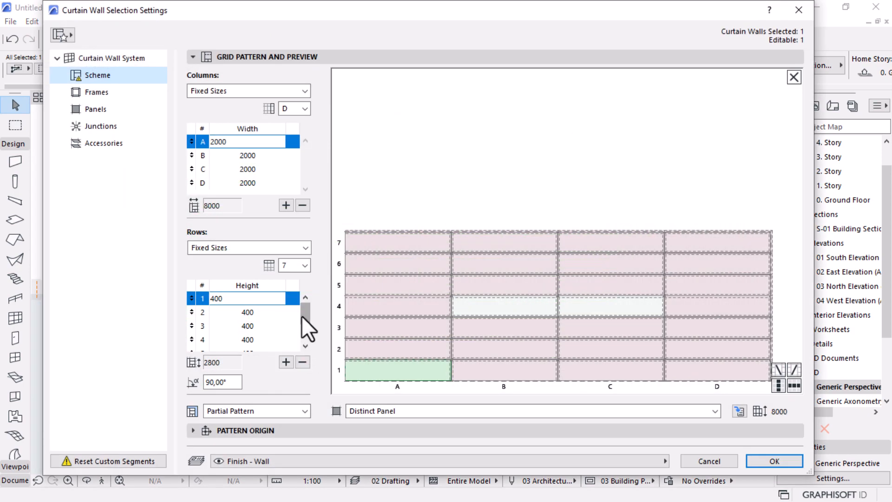
left_click(282, 362)
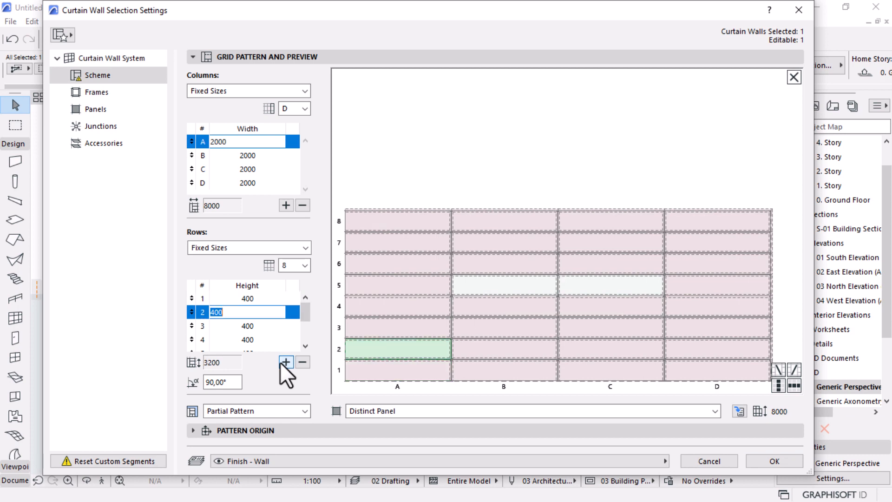
left_click(281, 362)
Step: Assign Main Panel to cells A4 and D4 and apply the nine-row scheme to the curtain wall
left_click(667, 327)
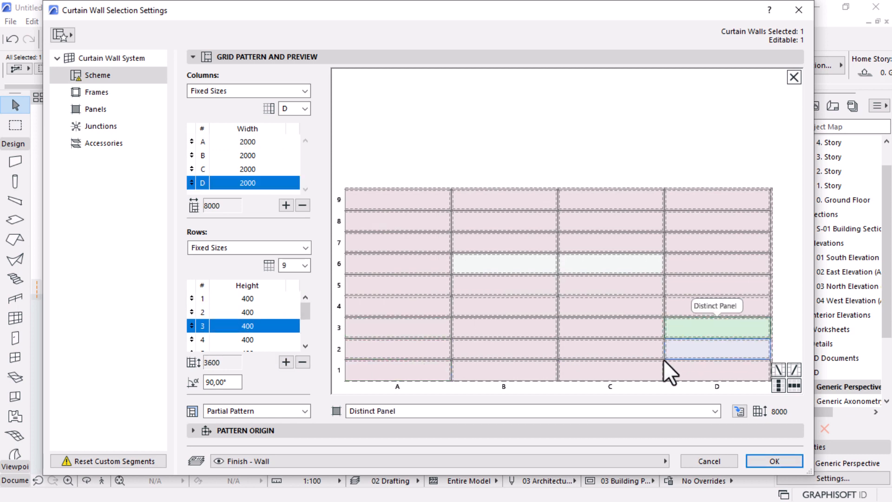
left_click(402, 306)
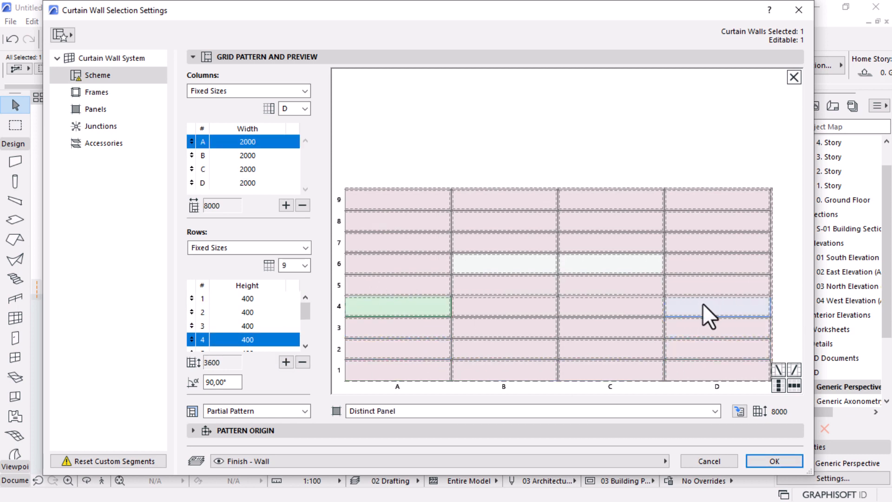
left_click(687, 307)
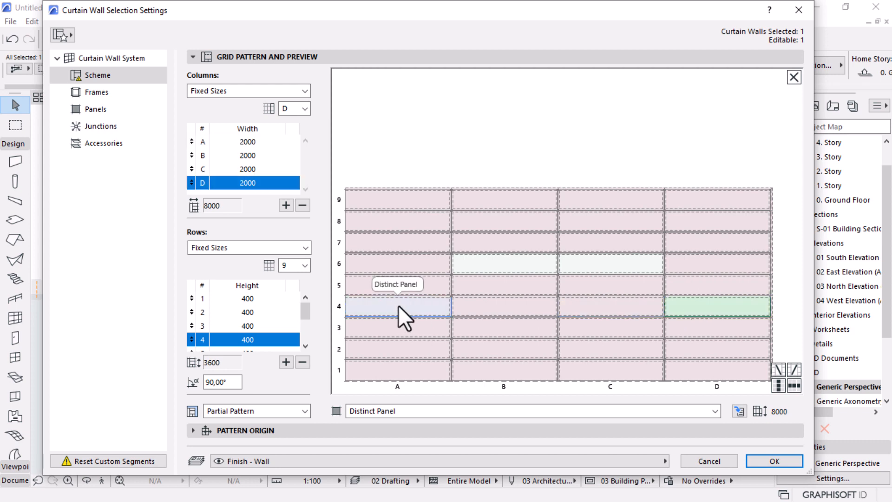
left_click(433, 411)
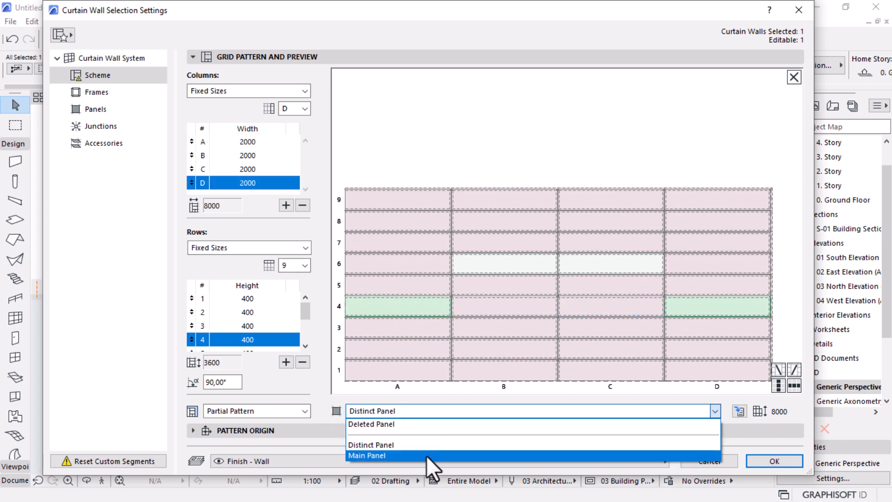
left_click(426, 456)
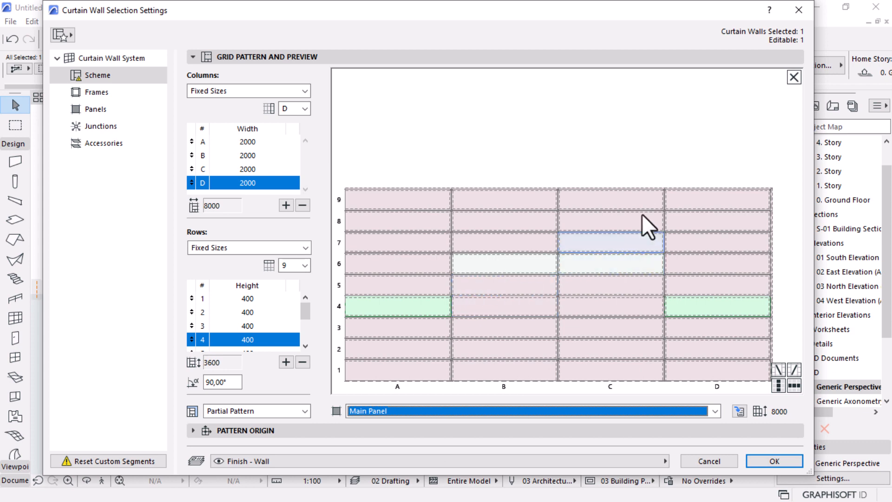
left_click(599, 147)
left_click(779, 458)
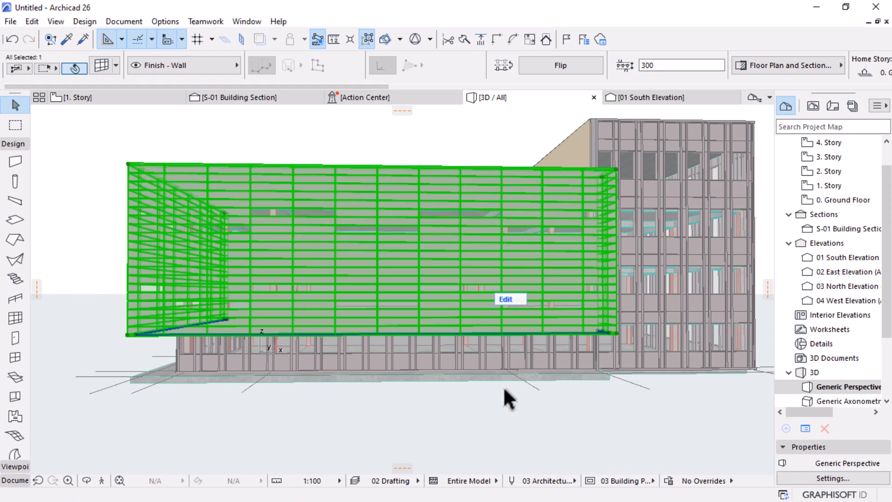
Step: Examine the staggered panel pattern along the facade and review the nine-row grid in the scheme settings
middle_click_drag(469, 388, 421, 380, "shift")
middle_click_drag(261, 195, 433, 286, "shift")
middle_click_drag(625, 466, 462, 323, "shift")
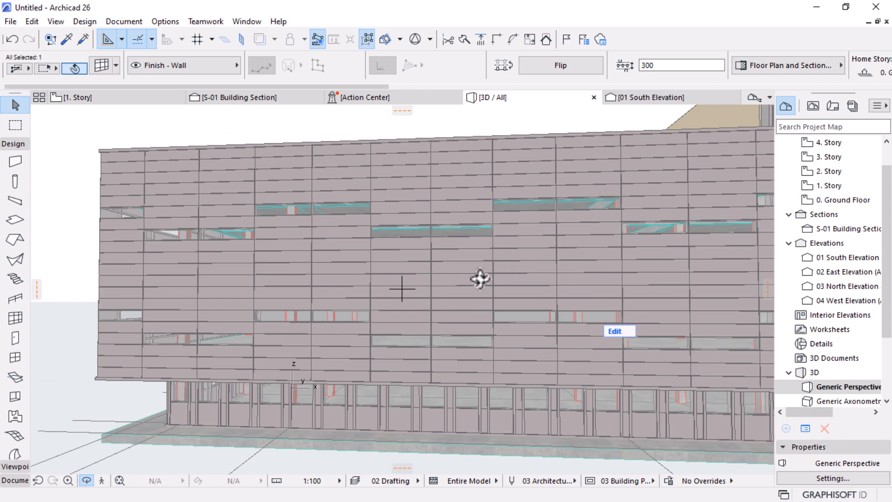
middle_click_drag(342, 278, 393, 278, "shift")
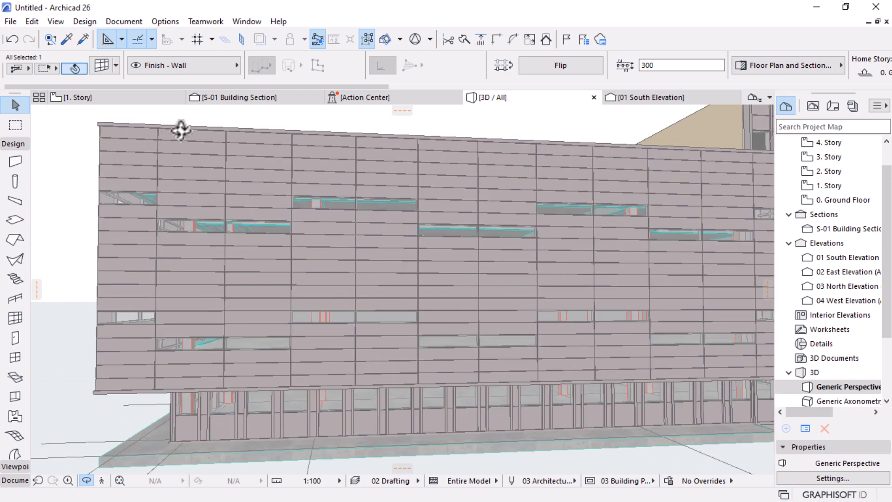
left_click(101, 65)
double_click(388, 207)
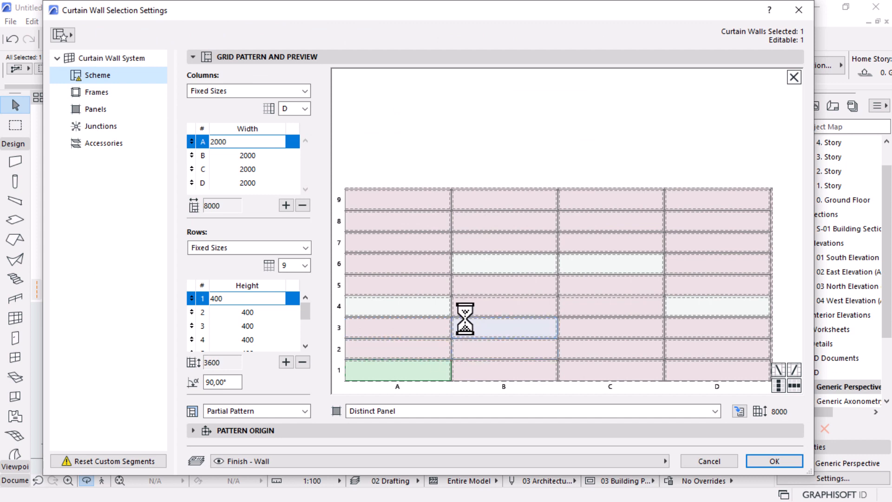
left_click(400, 284)
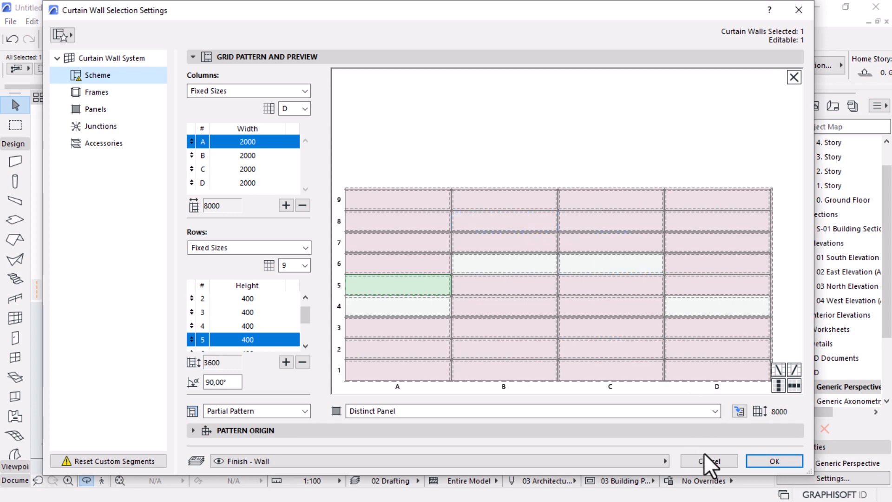
left_click(762, 461)
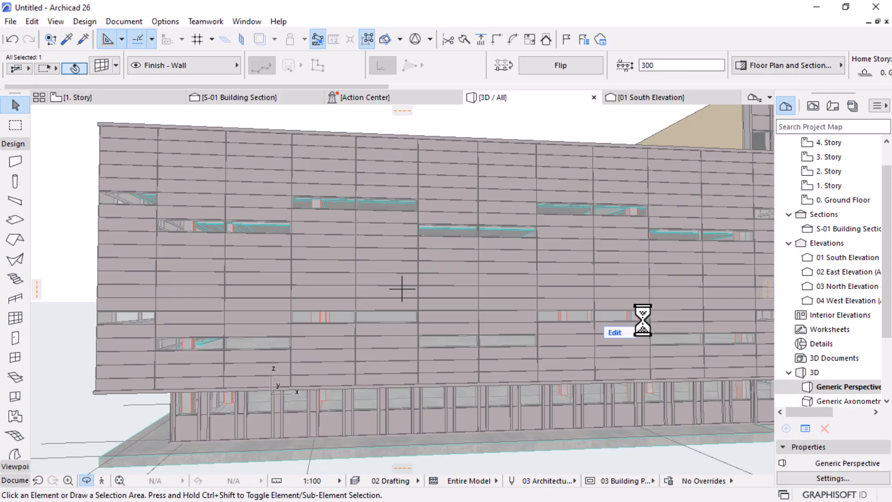
scroll(186, 225, "down", 5)
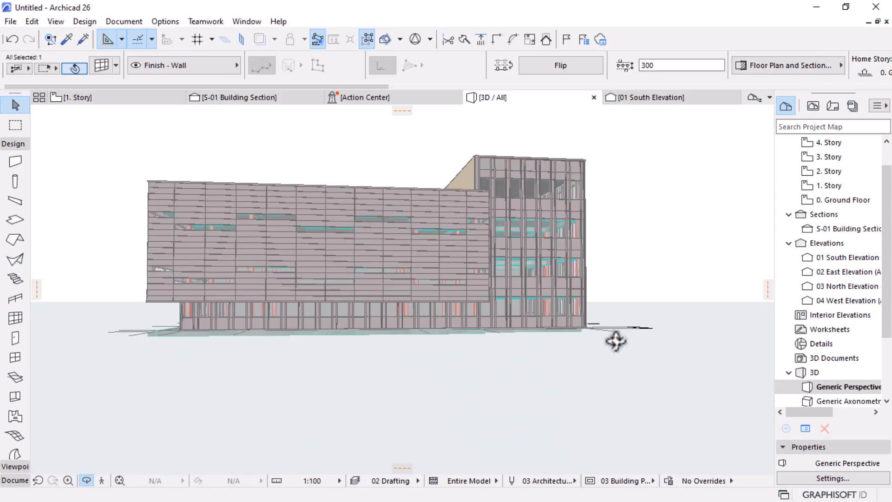
Step: Apply the saved scheme favorite 04 to the ground-floor curtain wall beneath the overhanging volume and deselect it
left_click_drag(616, 342, 536, 342)
scroll(372, 315, "up", 4)
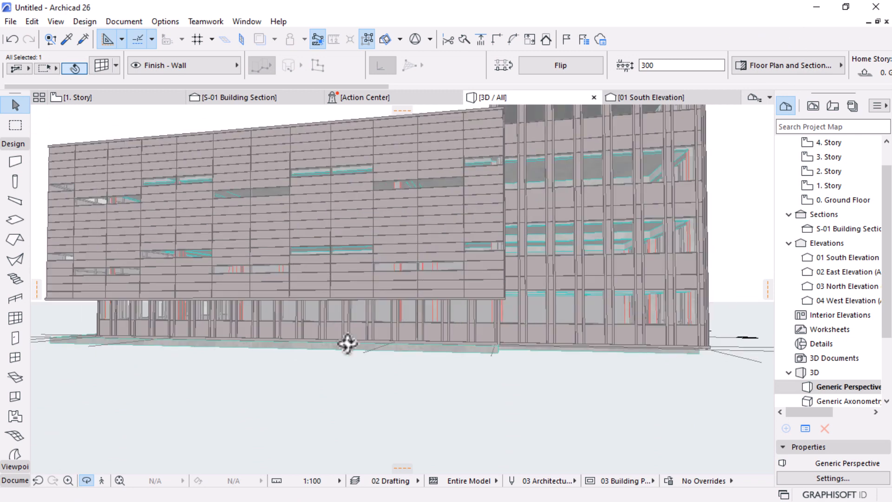
scroll(395, 332, "down", 1)
middle_click_drag(485, 307, 387, 360)
left_click(294, 376)
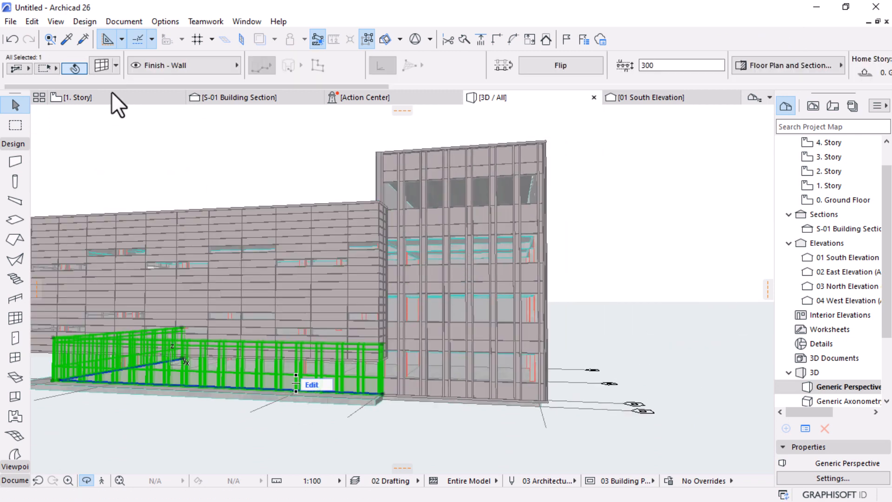
key("ctrl+t")
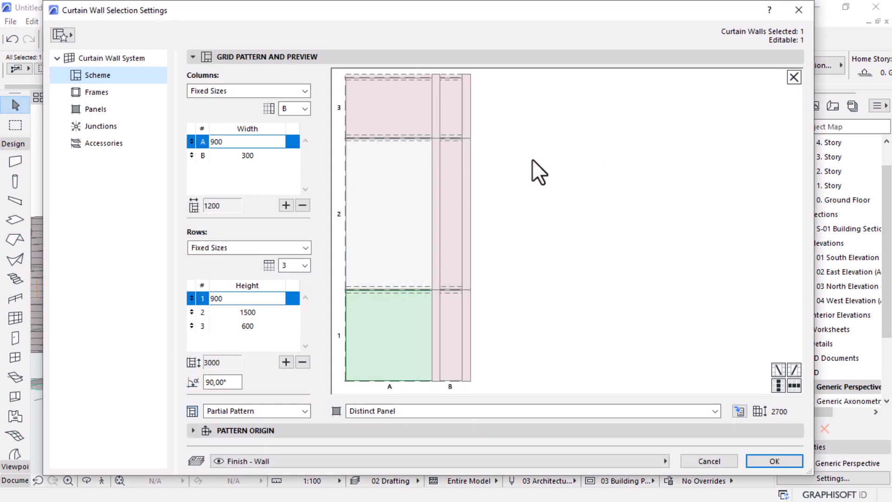
left_click(70, 40)
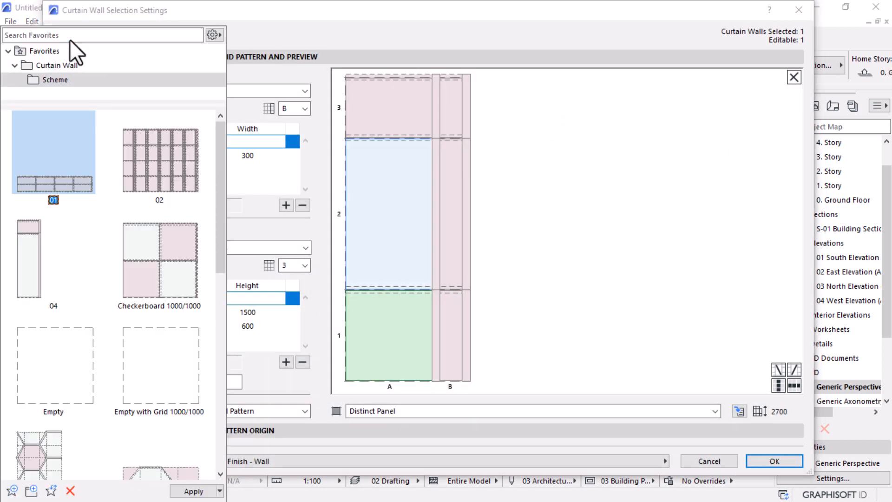
double_click(32, 268)
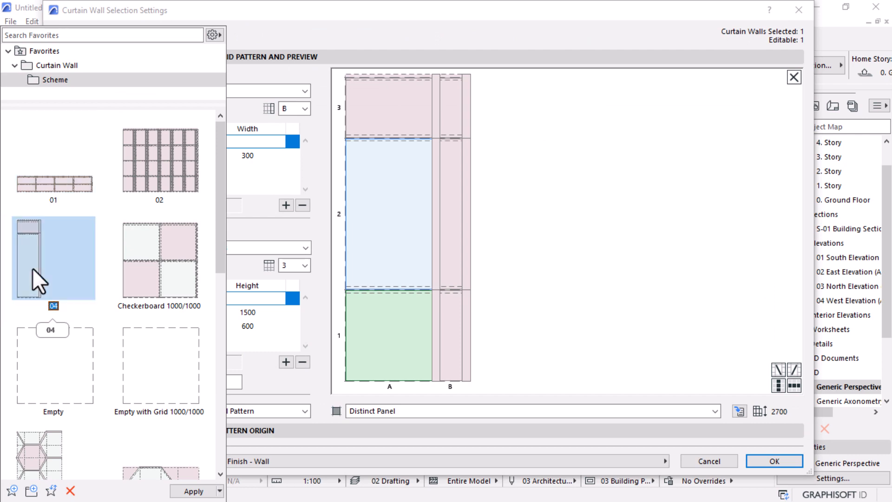
left_click(792, 461)
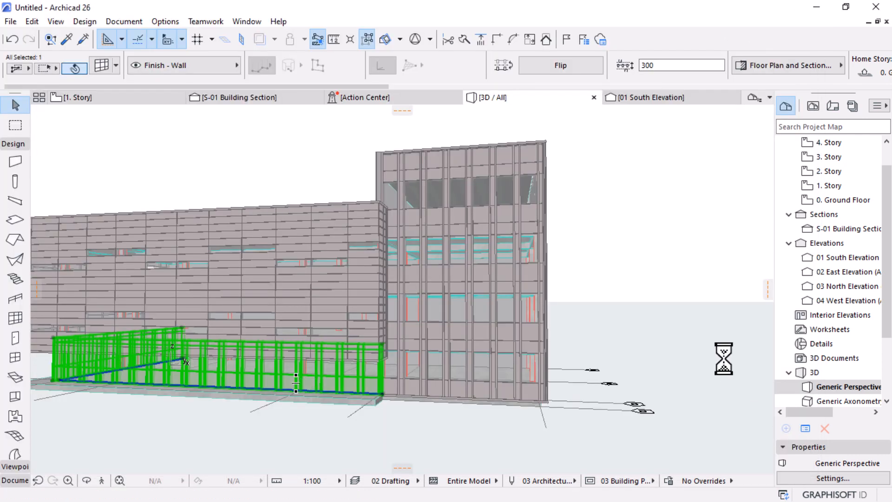
left_click(707, 224)
Step: Edit the ground-floor curtain wall and delete the full run of corner frames where its two glazed sides meet
scroll(569, 301, "down", 3)
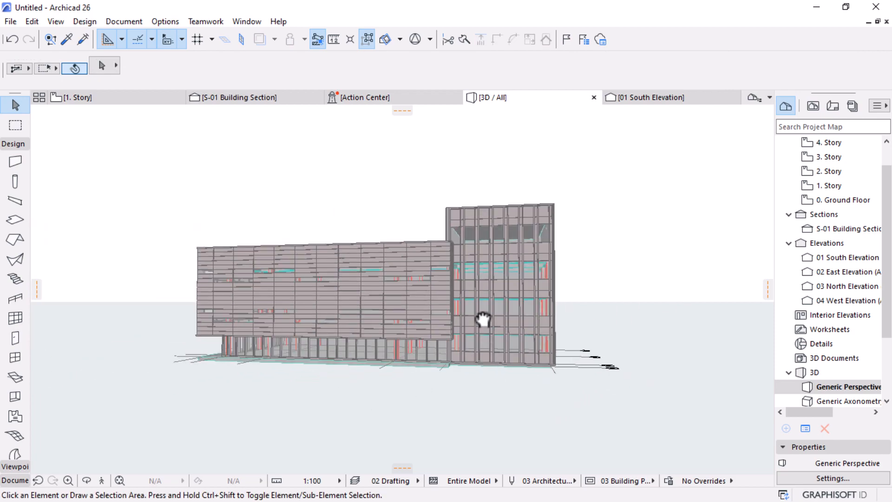
middle_click_drag(482, 318, 553, 239)
scroll(435, 225, "up", 3)
middle_click_drag(358, 326, 435, 256, "shift")
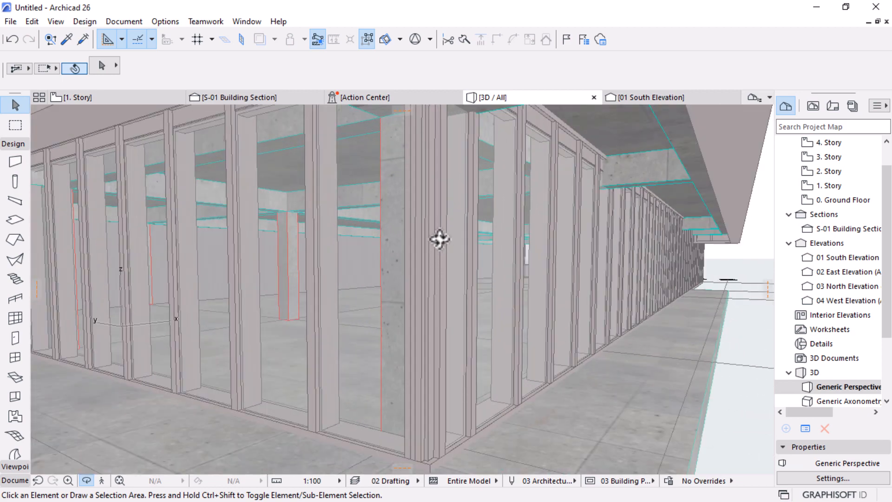
left_click(523, 372)
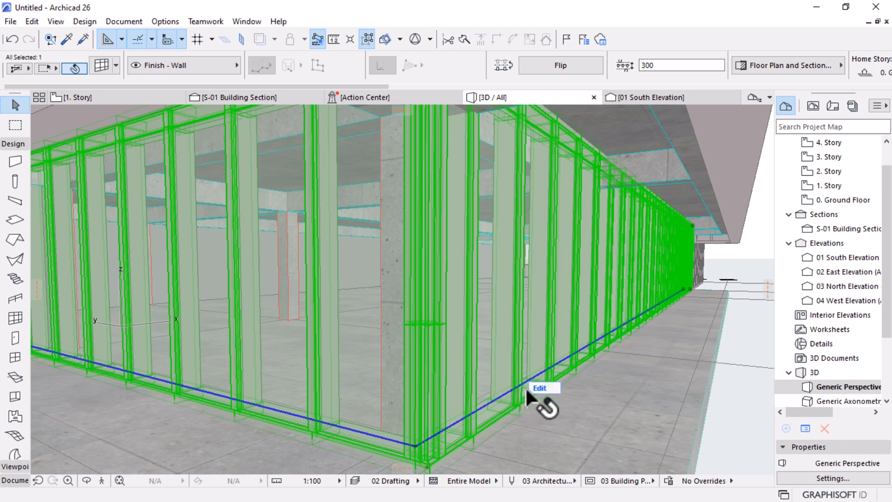
left_click(540, 388)
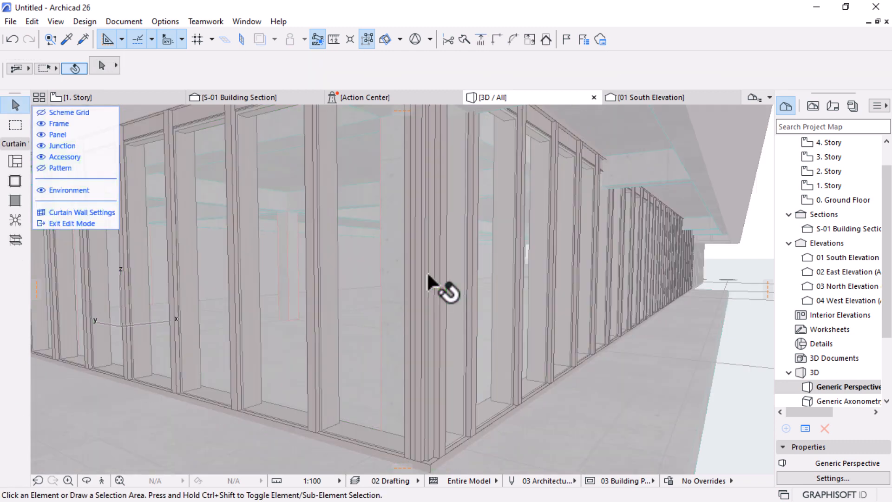
left_click(426, 271)
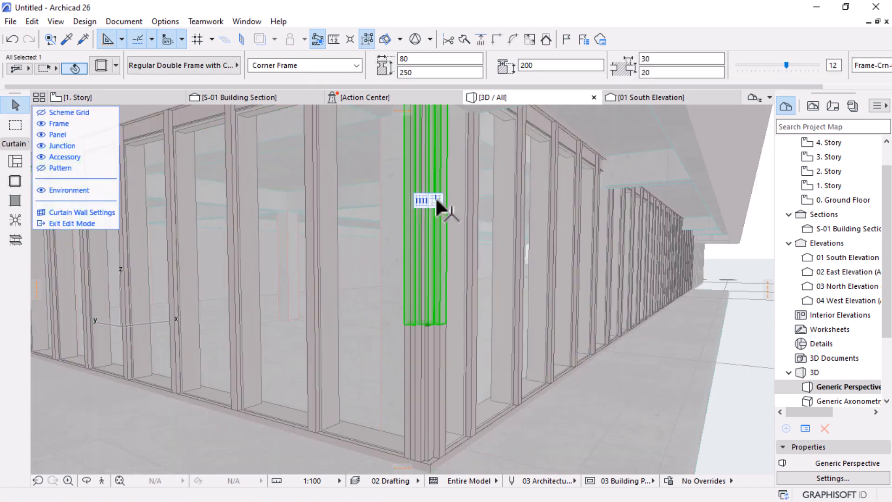
left_click(436, 200)
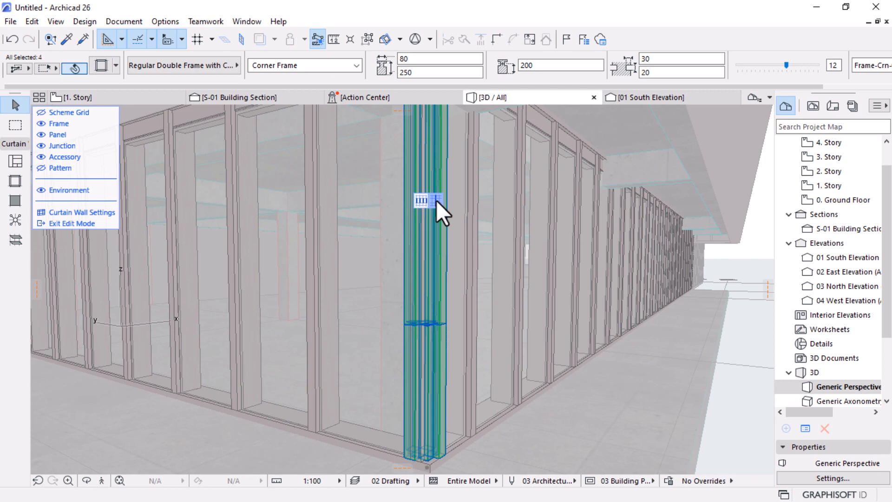
left_click(437, 200)
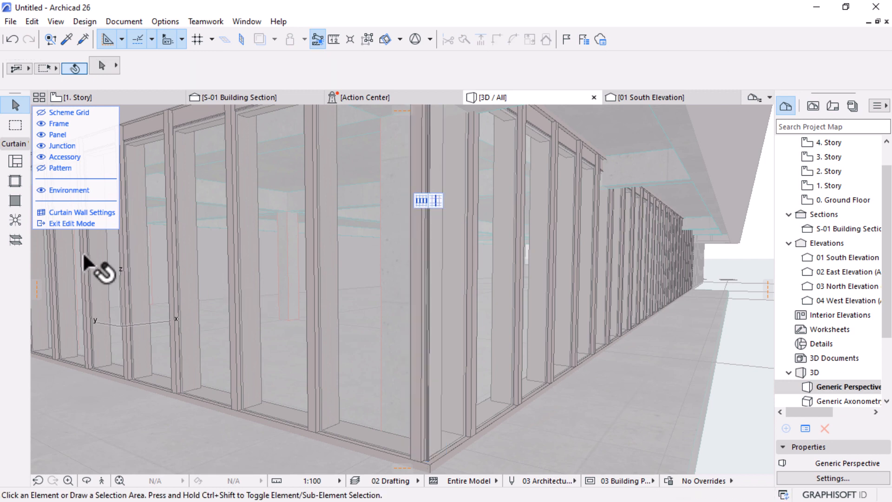
Step: Check the ground-floor frames along both facades up to the tower junction and leave curtain wall editing
scroll(346, 282, "down", 10)
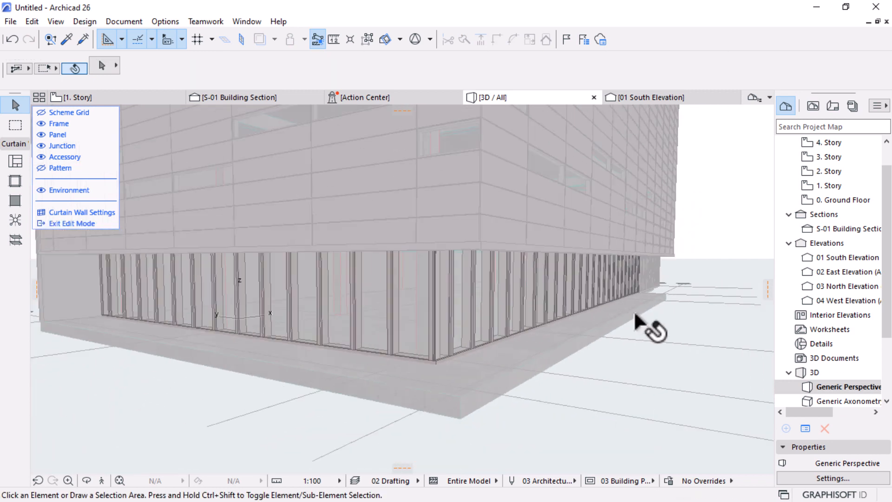
left_click_drag(711, 304, 257, 305)
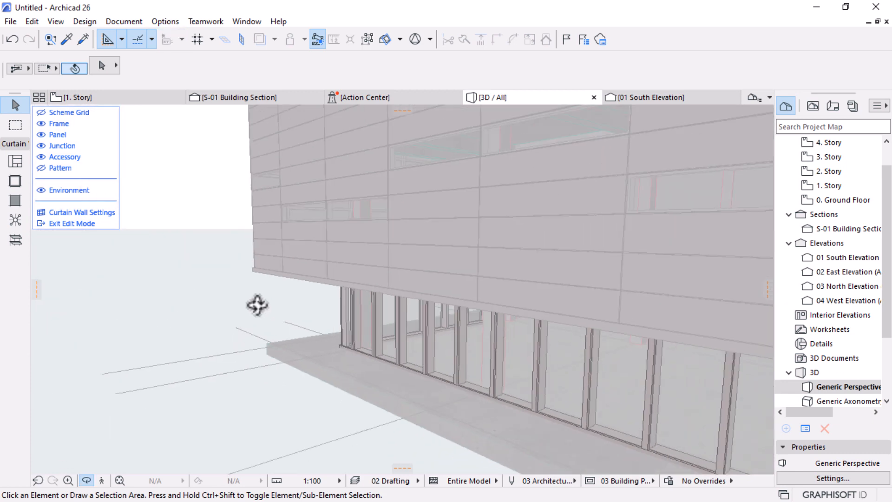
scroll(342, 339, "down", 5)
middle_click_drag(428, 364, 138, 248)
left_click_drag(339, 288, 337, 304)
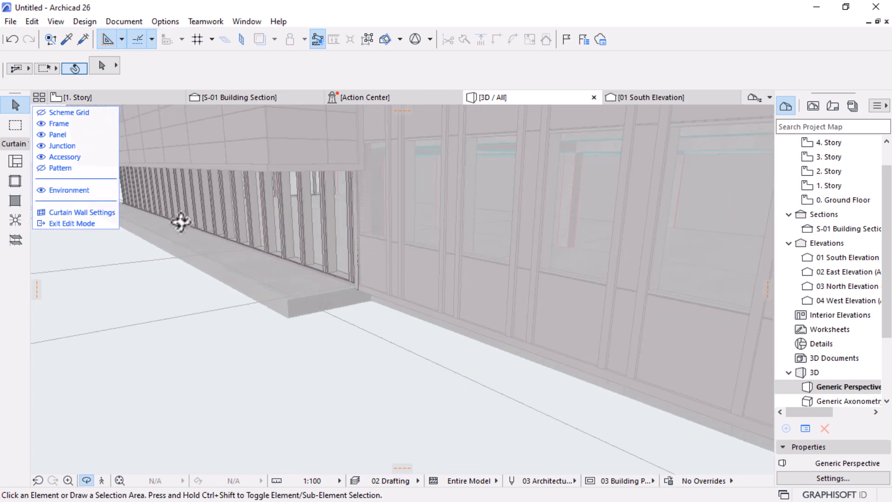
left_click(69, 224)
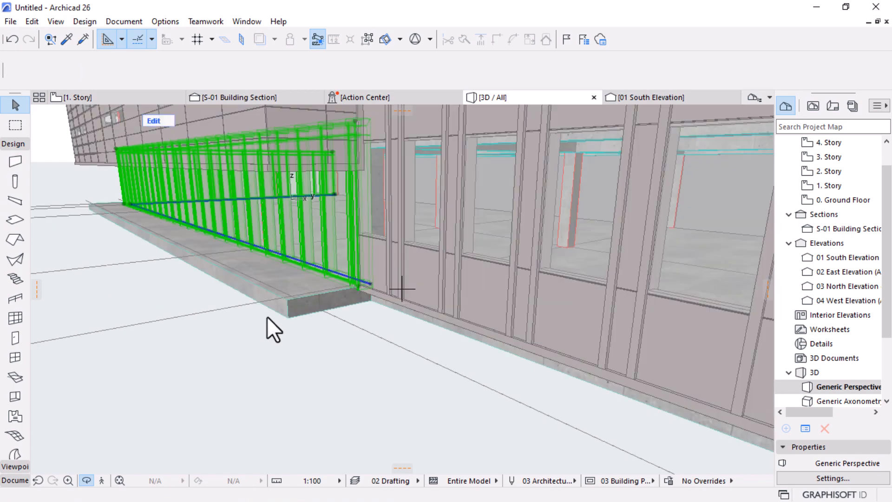
Step: Apply the saved scheme favorite 04 to the tower's curtain wall and deselect it
scroll(327, 314, "down", 5)
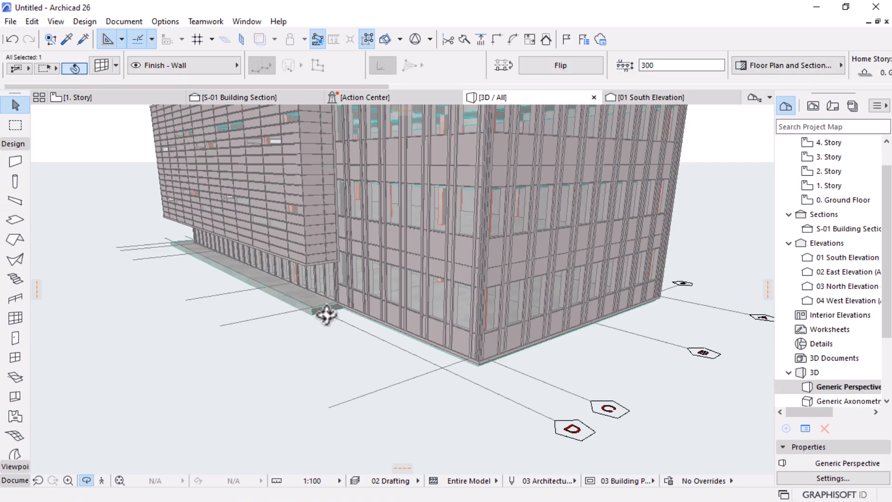
scroll(326, 314, "down", 3)
left_click_drag(327, 315, 434, 302)
scroll(339, 239, "up", 6)
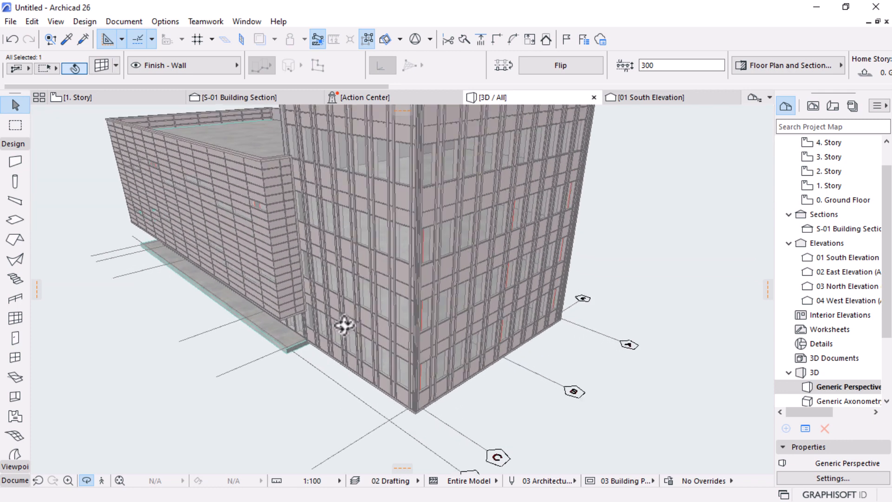
left_click(389, 231)
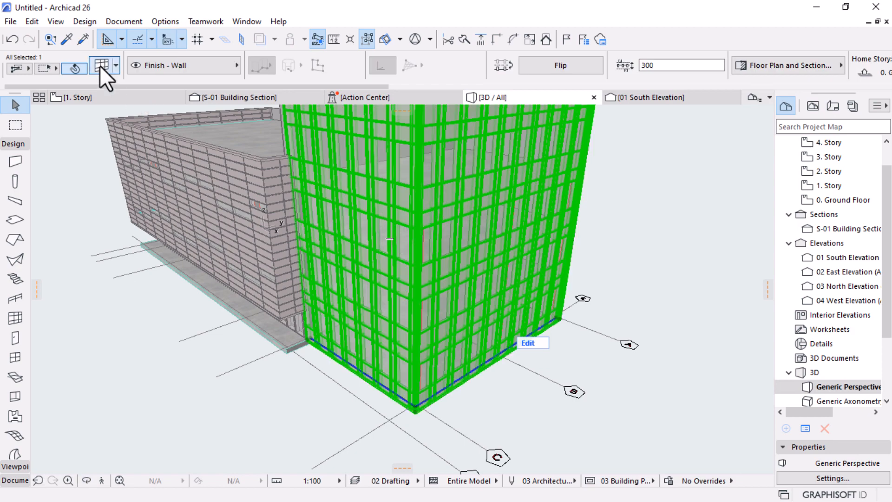
key("ctrl+t")
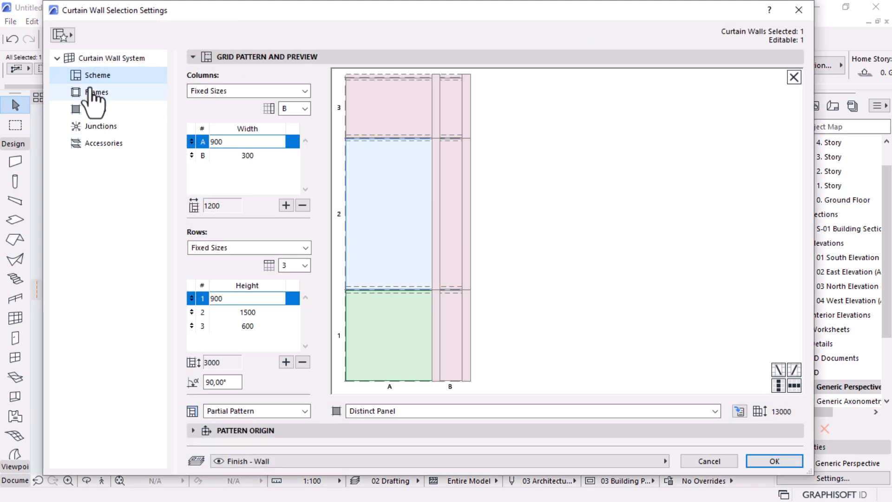
left_click(69, 34)
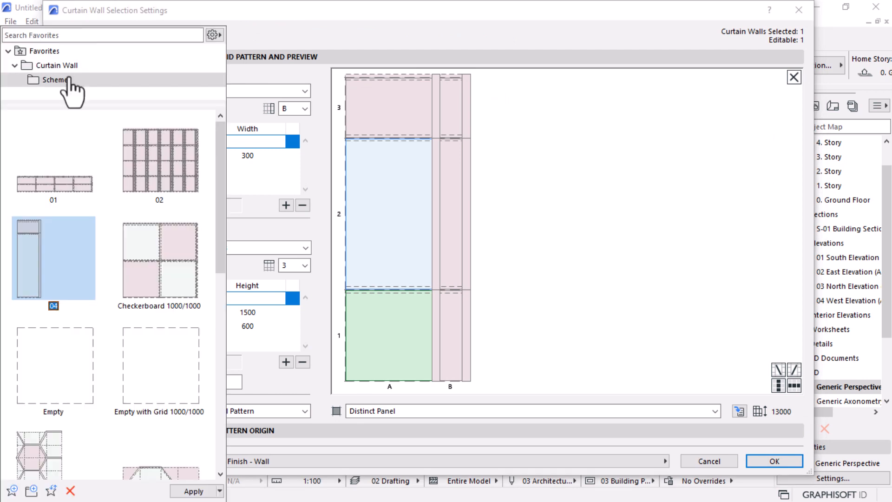
double_click(42, 274)
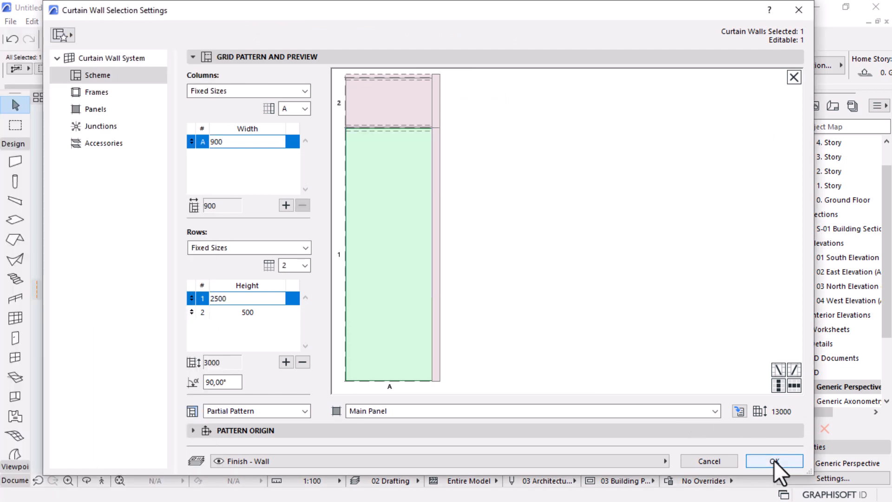
left_click(773, 459)
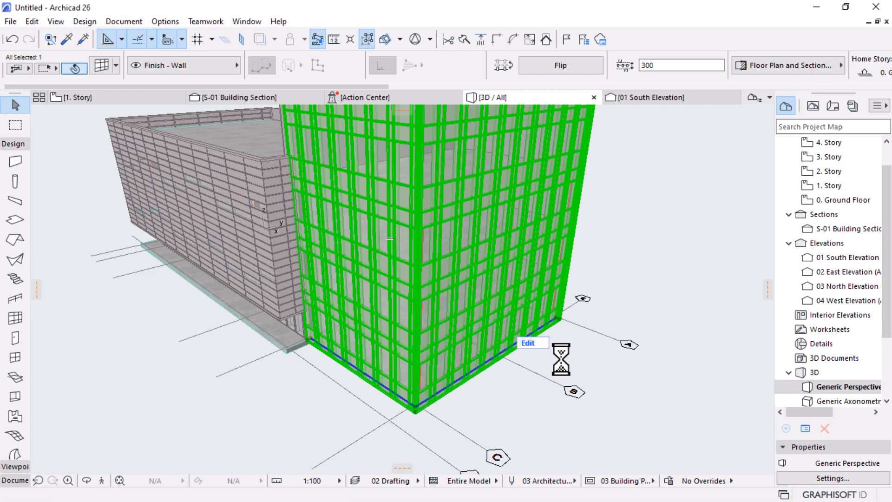
left_click(641, 394)
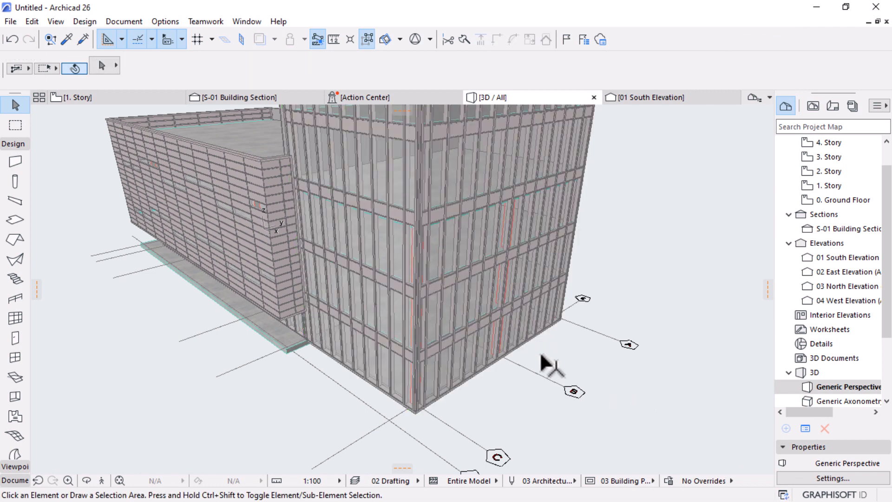
Step: Set the 3D view's graphic override combination to Simplified Plan
middle_click_drag(542, 354, 462, 246, "shift")
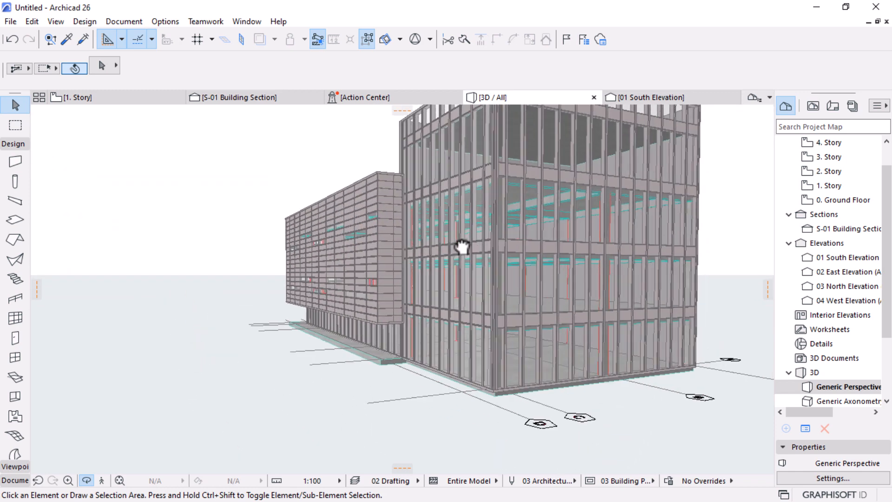
left_click(703, 480)
left_click(769, 443)
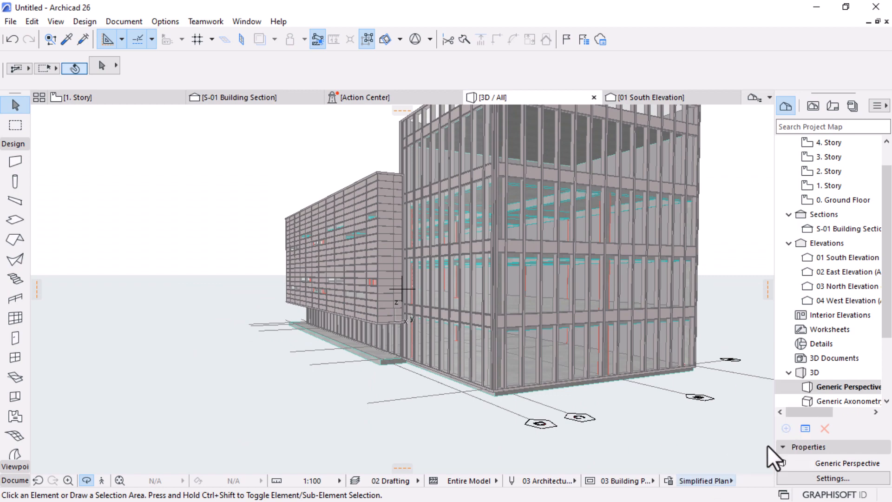
Step: Examine the panel pattern and tower glazing around the building in the Simplified Plan display
middle_click_drag(479, 273, 579, 370, "shift")
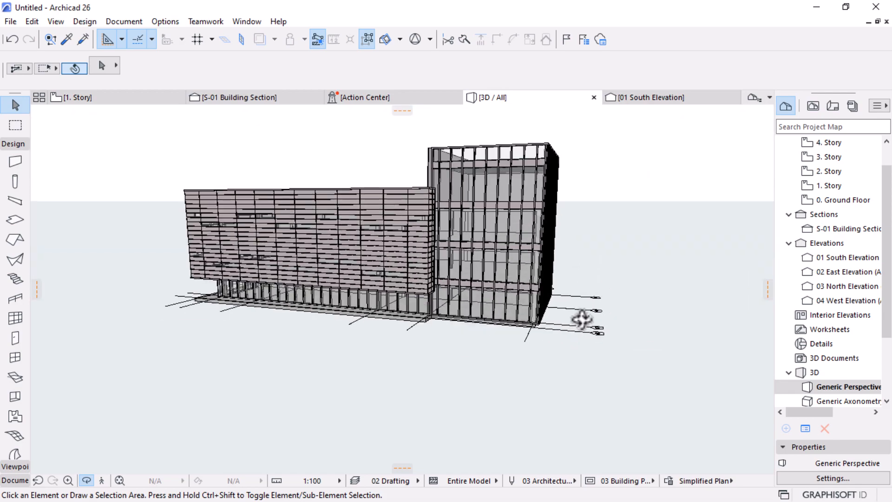
scroll(349, 239, "up", 5)
scroll(348, 239, "up", 2)
middle_click_drag(347, 239, 381, 269, "shift")
scroll(470, 265, "down", 4)
middle_click_drag(240, 324, 533, 355, "shift")
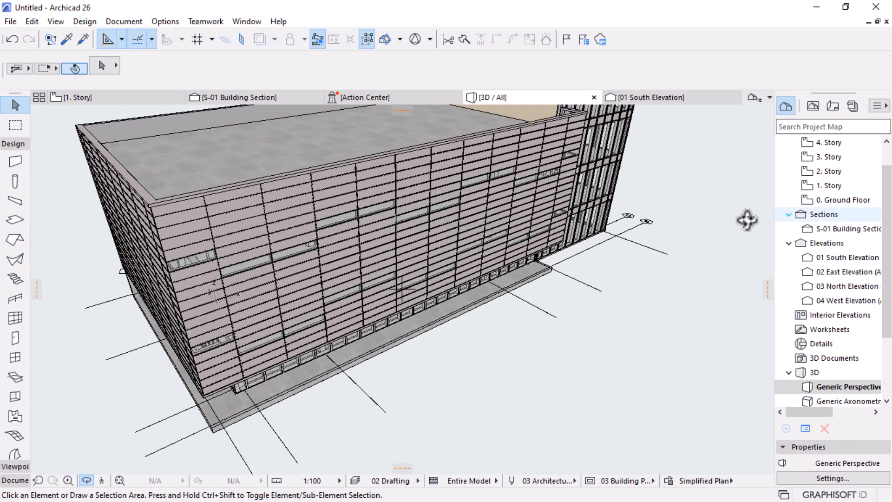
scroll(529, 232, "down", 3)
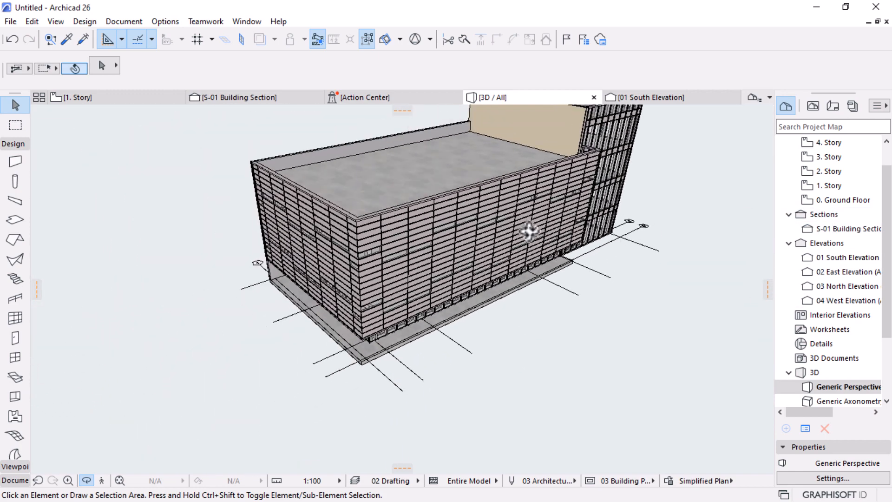
Step: Open the 01 South Elevation view with the whole facade and its grid lines in sight
double_click(842, 255)
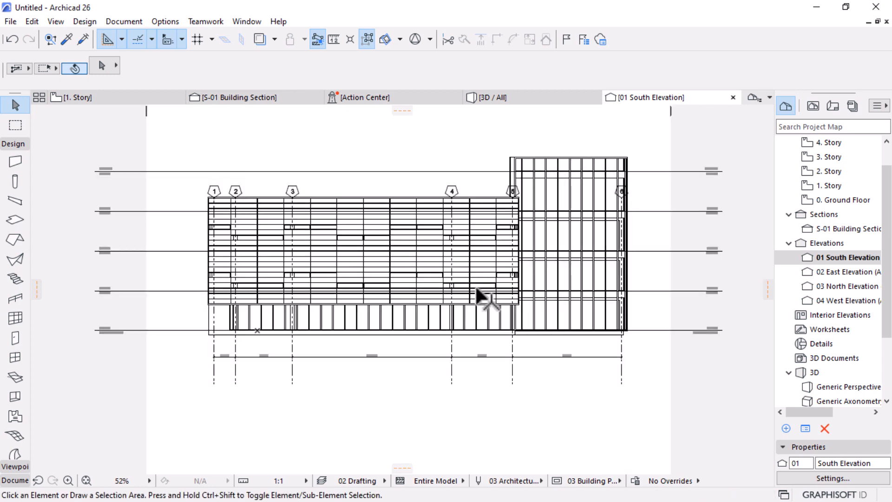
scroll(475, 284, "down", 2)
mouse_move(481, 283)
middle_mouse_down()
mouse_move(475, 270)
mouse_move(452, 305)
middle_mouse_up()
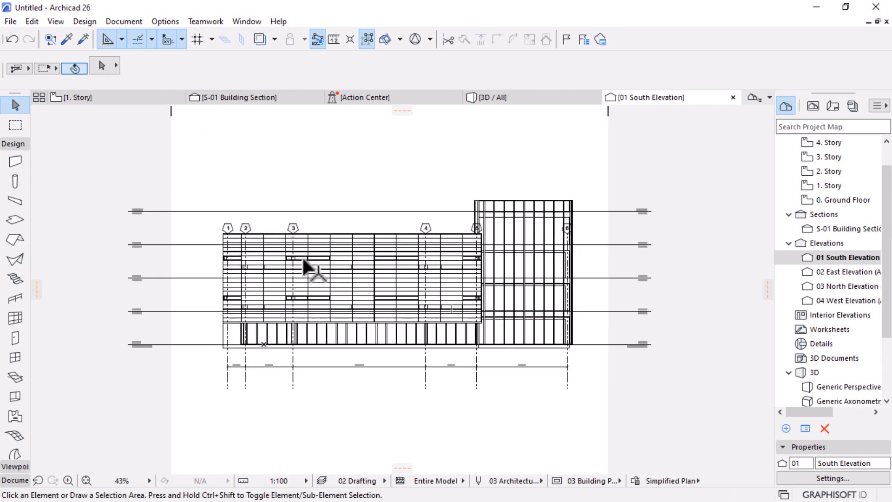
Step: Try to stretch the upper end of grid line 1 in the South Elevation
left_click(227, 228)
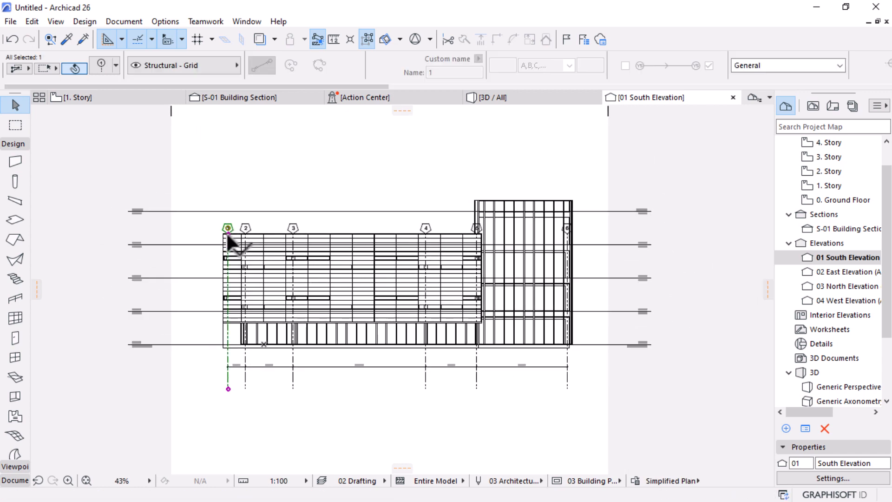
left_click(227, 233)
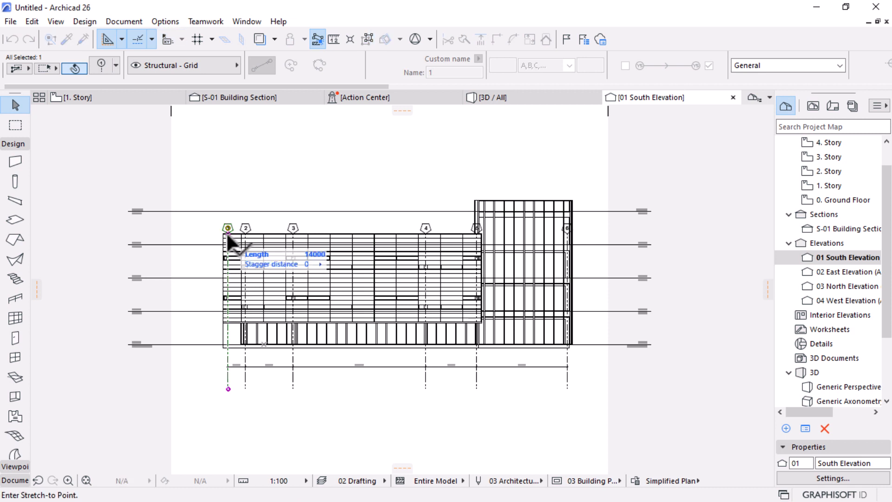
left_click(228, 245)
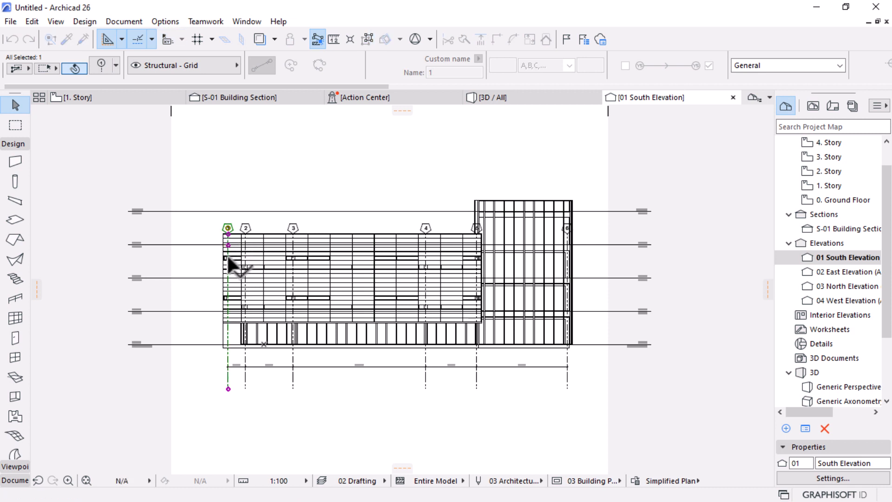
Step: Select all six grid lines as one group and set their section/elevation staggering to 4000
left_click(368, 39)
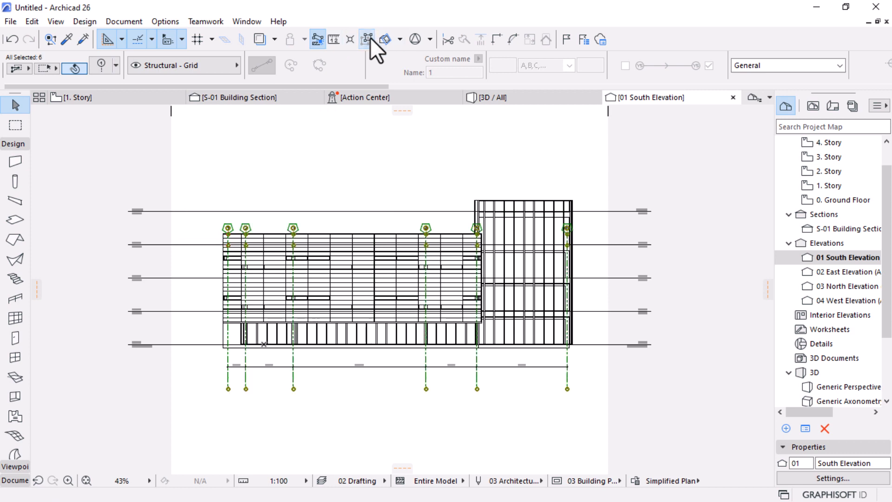
left_click(98, 63)
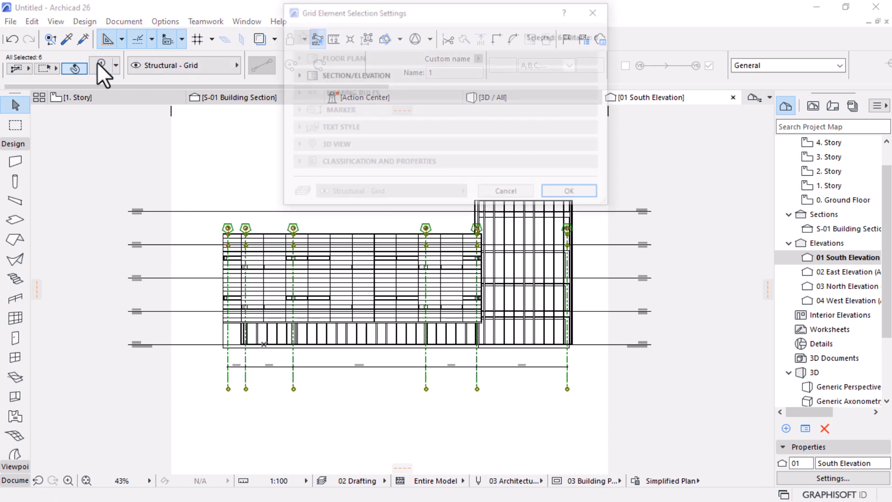
left_click(295, 75)
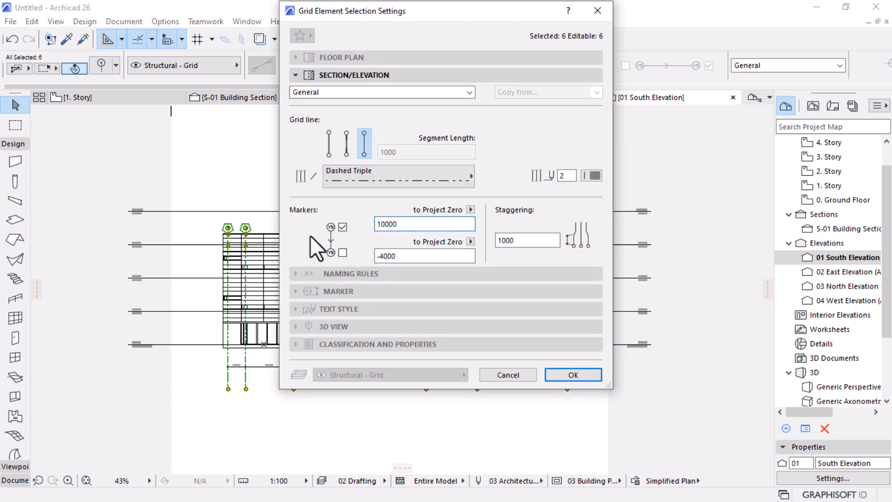
left_click_drag(384, 224, 395, 224)
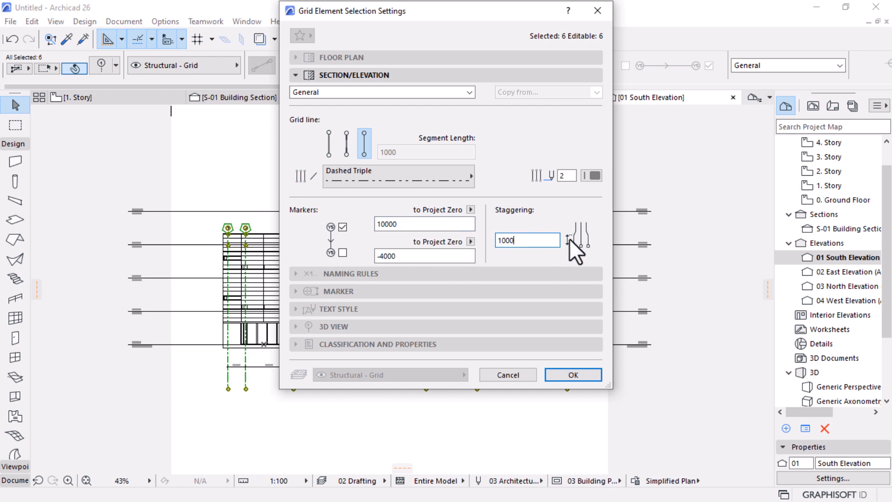
left_click_drag(537, 241, 486, 241)
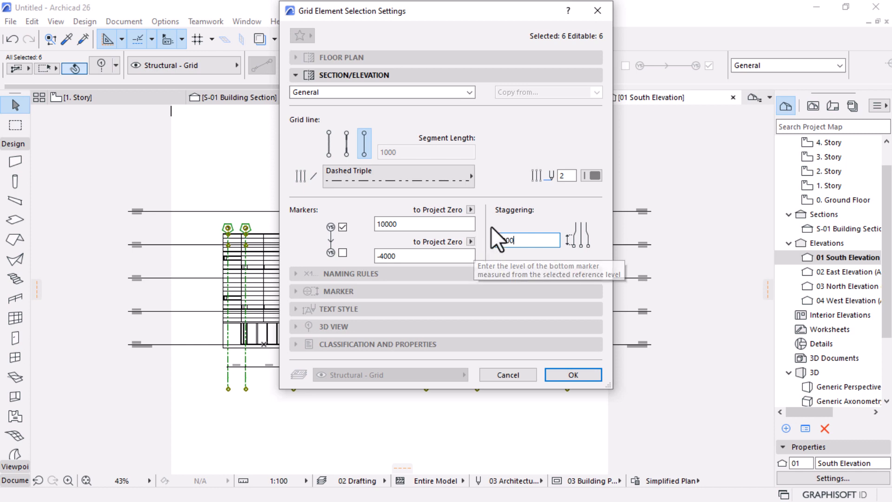
type("4000")
left_click(573, 374)
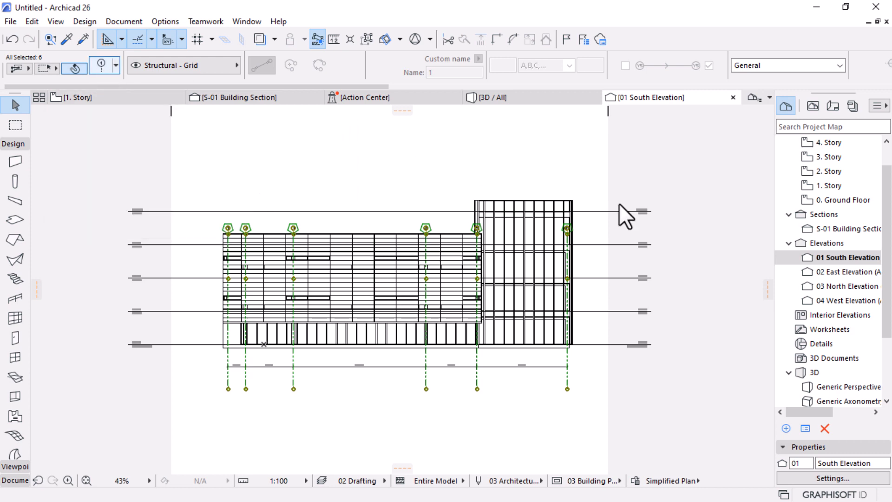
Step: Try a bottom marker level of 0 for the six grid lines and restore it to -4000
key("ctrl+t")
double_click(435, 256)
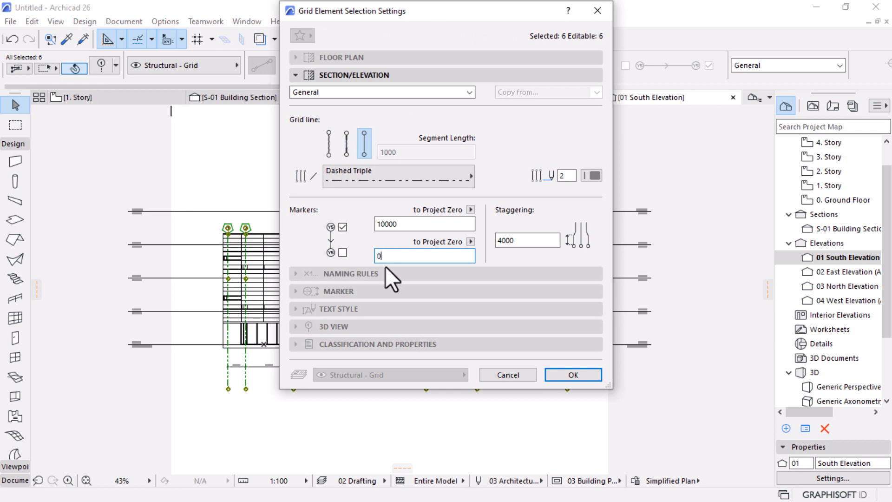
left_click(583, 375)
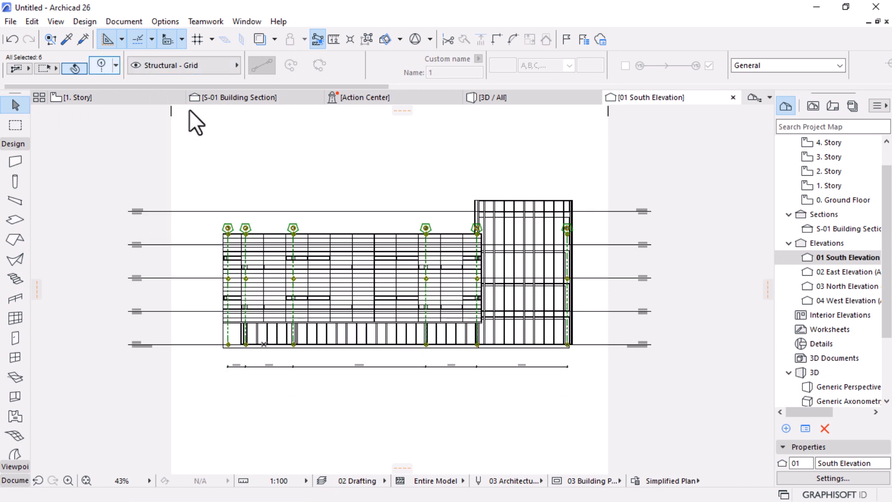
key("ctrl+t")
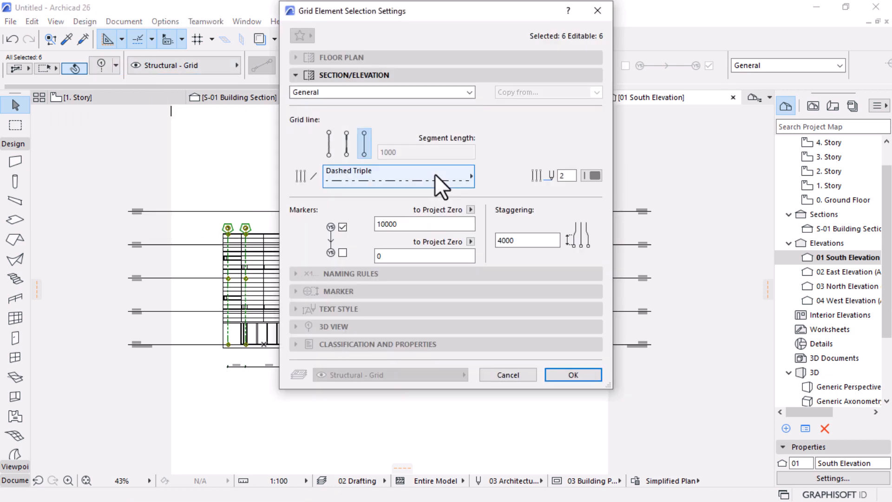
left_click(392, 256)
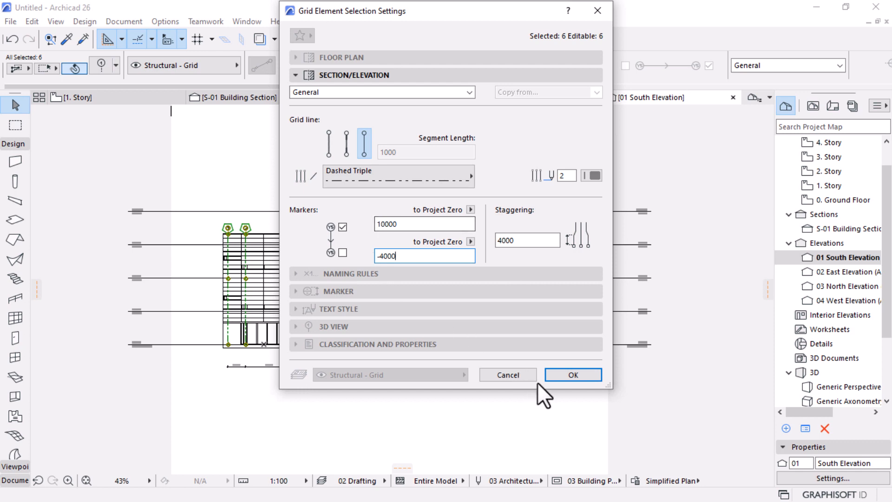
left_click(567, 375)
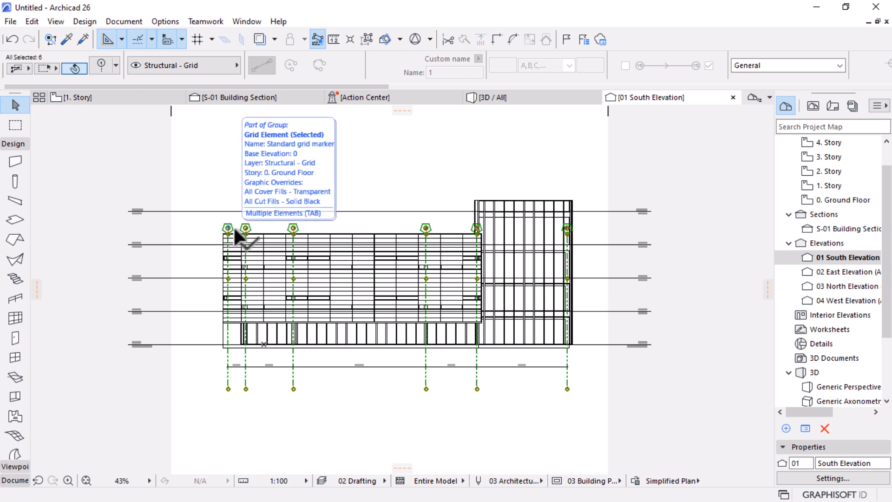
Step: Suspend grouping, deselect the grid lines, and stretch only grid line 6 upward so its marker sits above the tower roof
left_click(367, 42)
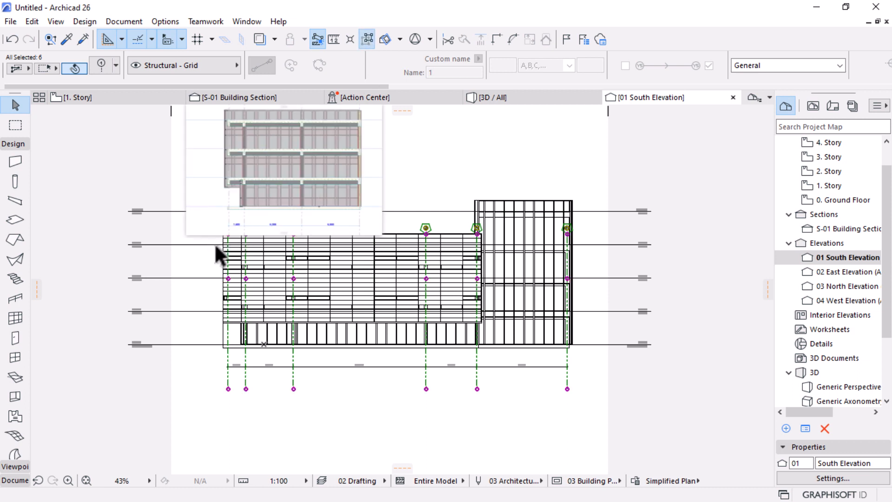
left_click(506, 400)
left_click(567, 230)
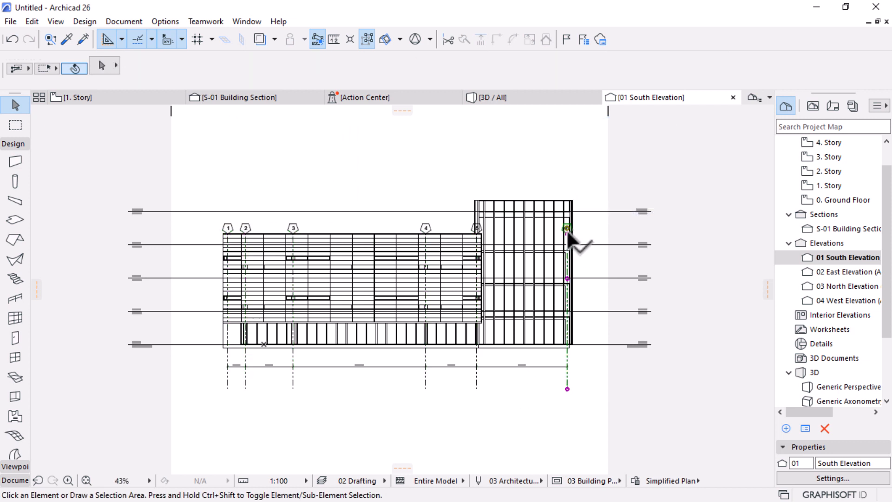
left_click(567, 229)
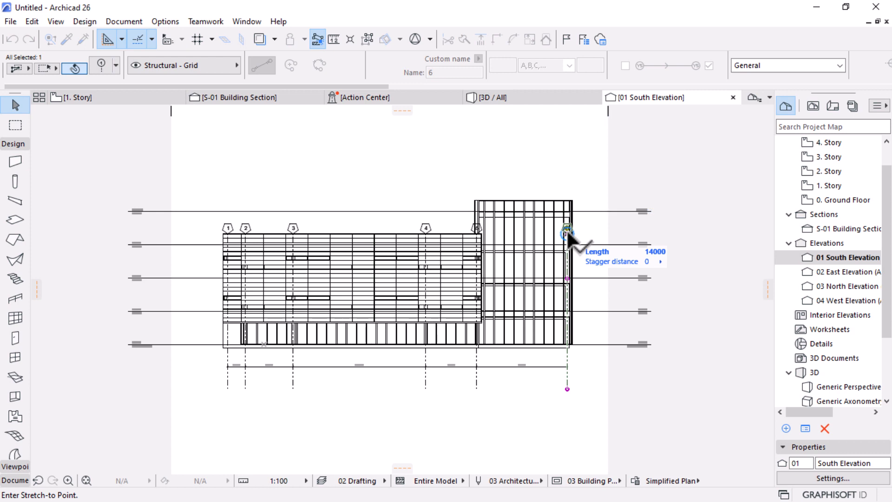
left_click(570, 175)
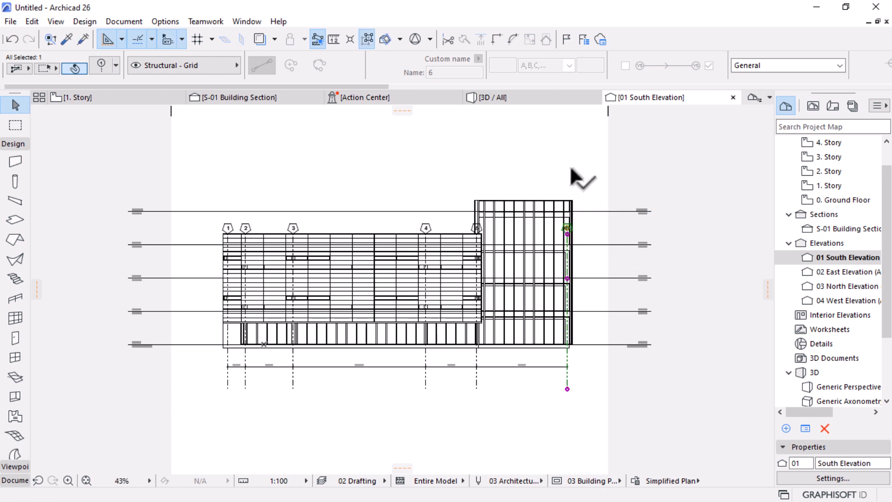
left_click(567, 230)
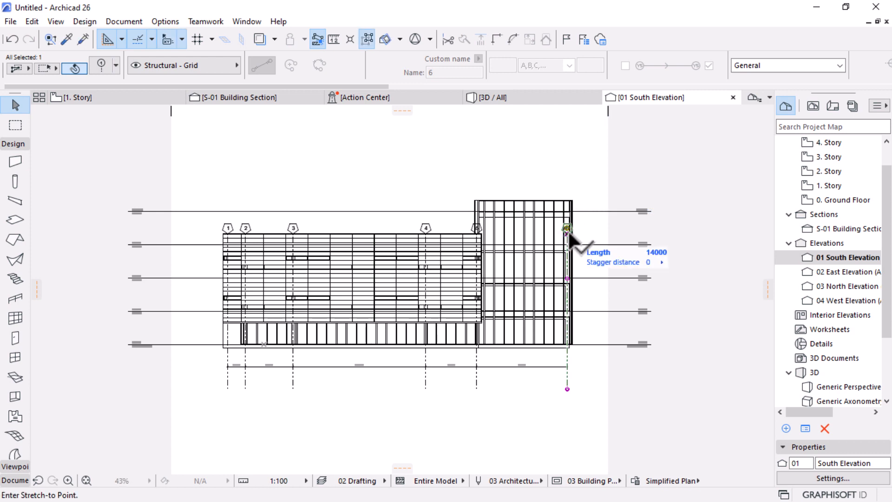
left_click(568, 174)
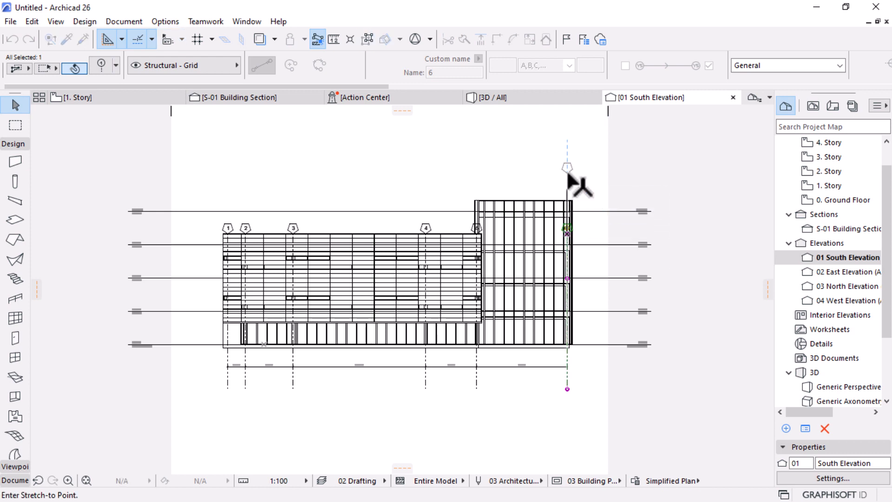
Step: Stretch grid lines 5, 4 and 3 upward so their markers align with the marker of grid line 6
left_click(475, 229)
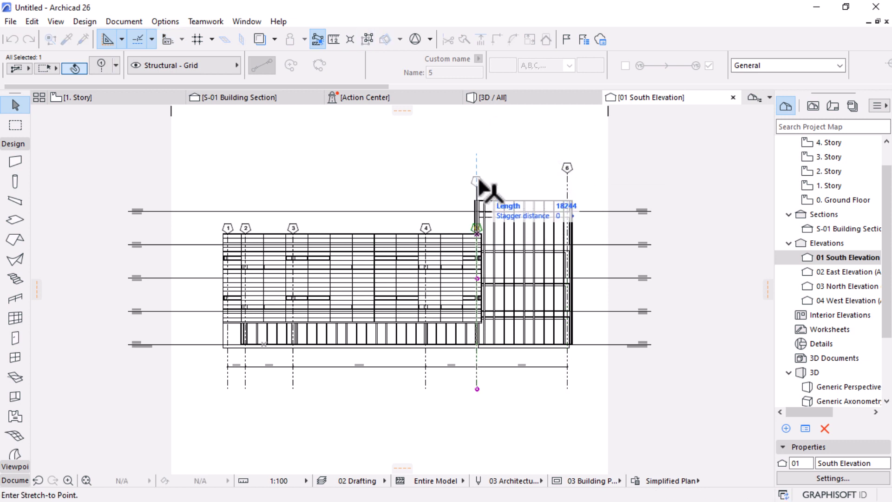
left_click(562, 172)
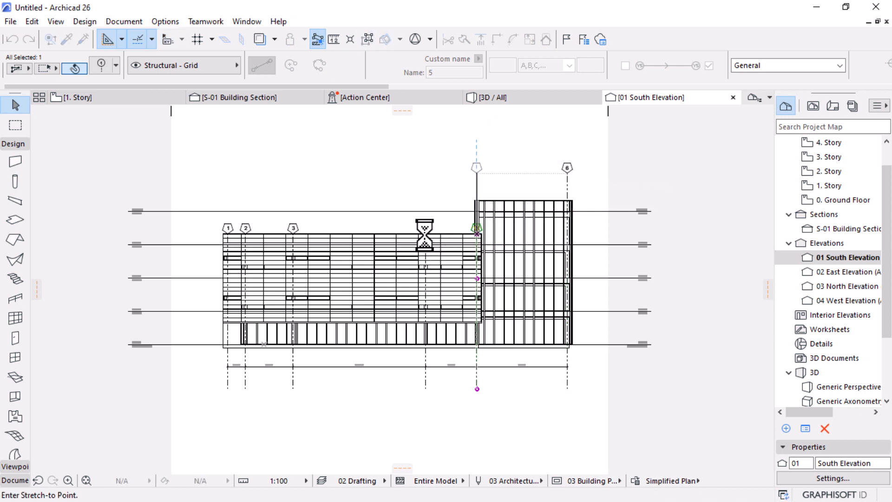
left_click(425, 229)
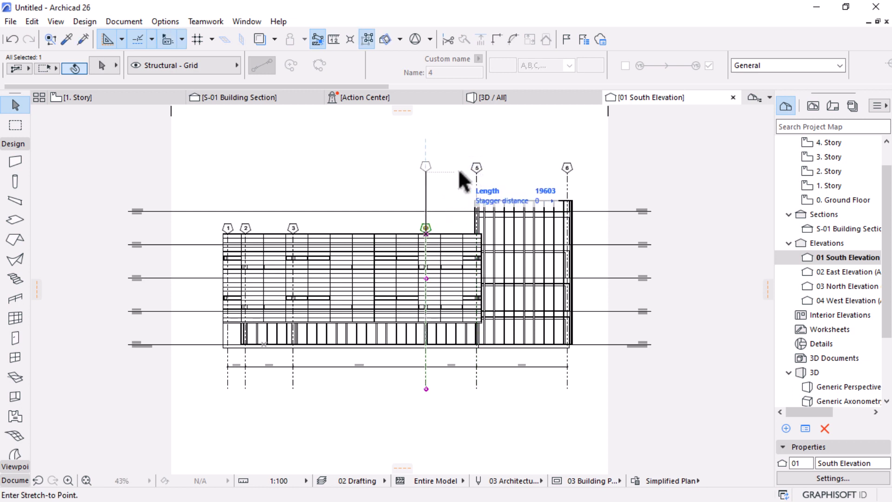
left_click(454, 184)
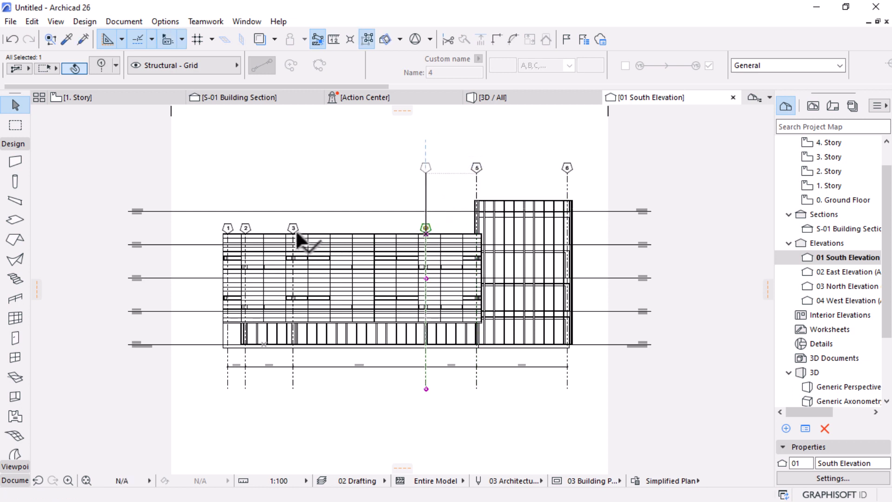
left_click(293, 234)
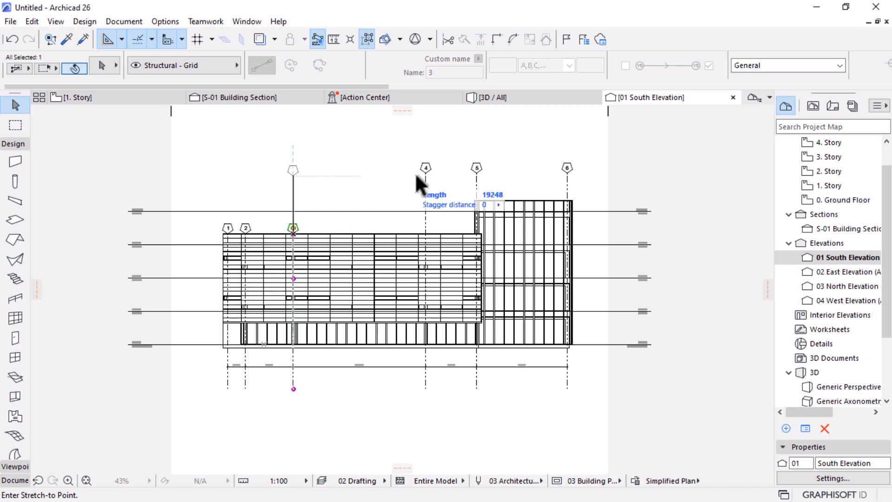
left_click(399, 183)
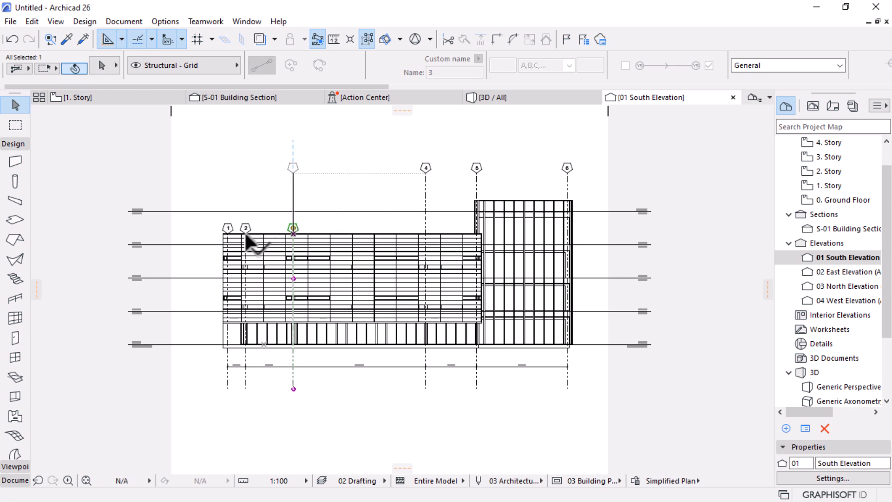
Step: Stretch grid lines 2 and 1 upward to the same marker height as grid line 3 and clear the selection
left_click(245, 230)
left_click(245, 230)
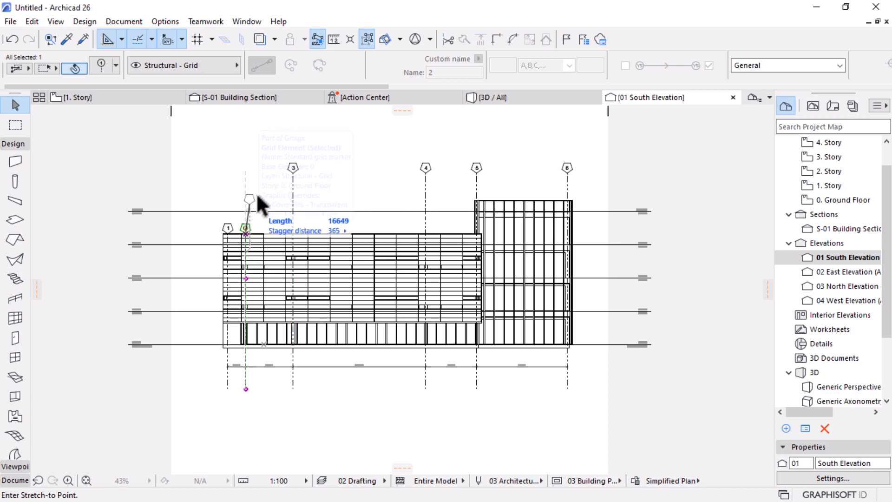
left_click(284, 181)
left_click(228, 232)
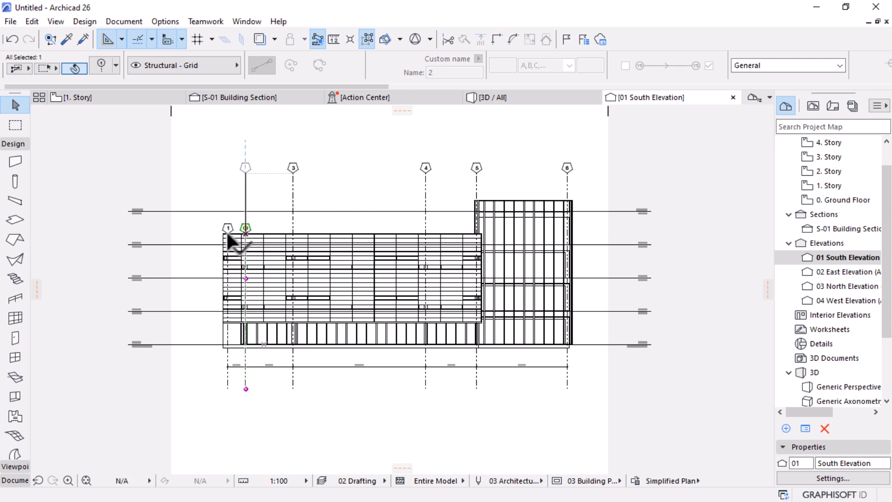
left_click(228, 233)
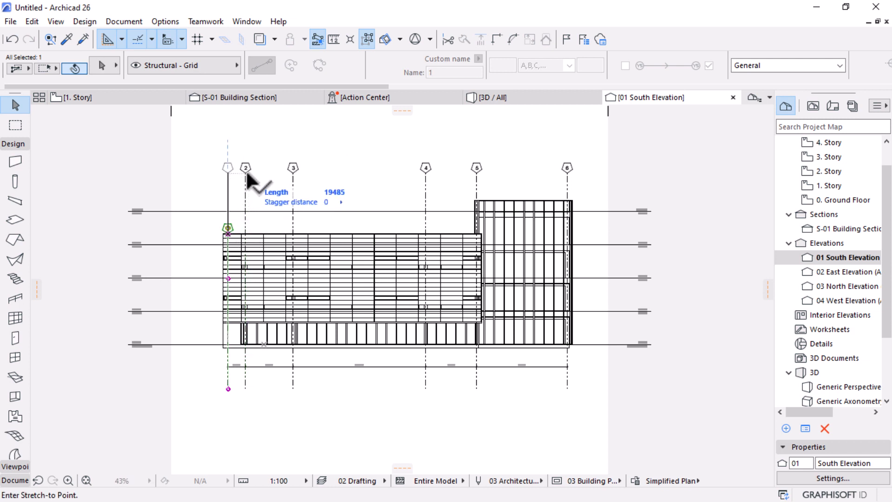
left_click(246, 169)
left_click(654, 410)
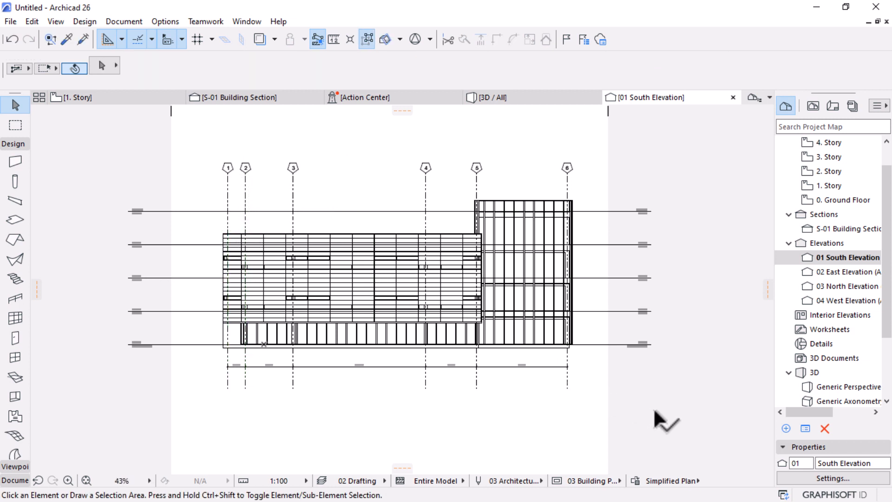
Step: Bring the South Elevation's side boundaries closer to the building, just outside grid lines 1 and 6
left_click(171, 158)
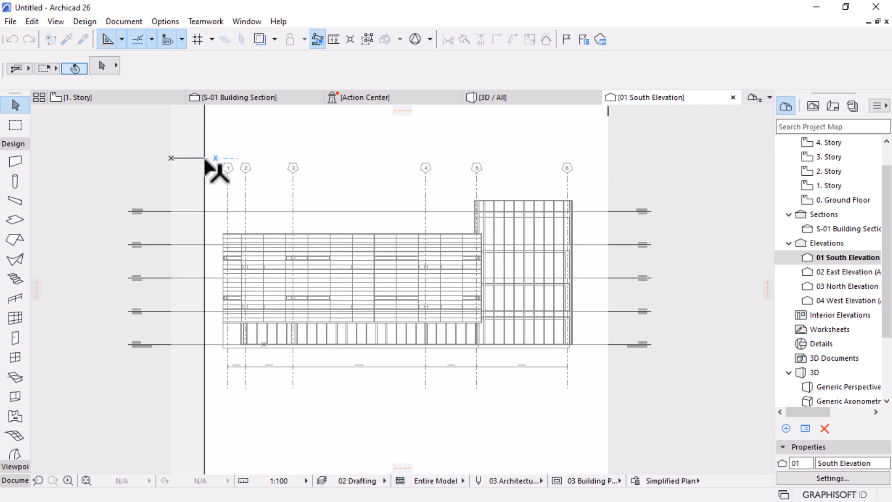
left_click(205, 158)
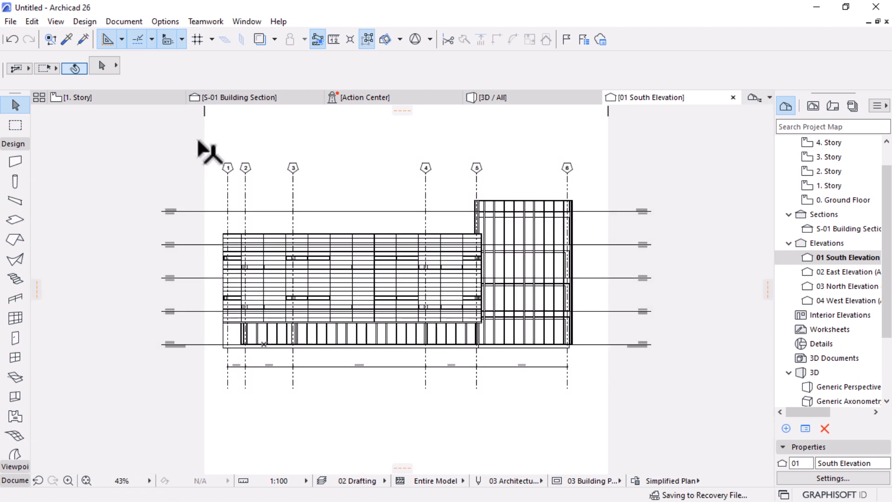
left_click(607, 141)
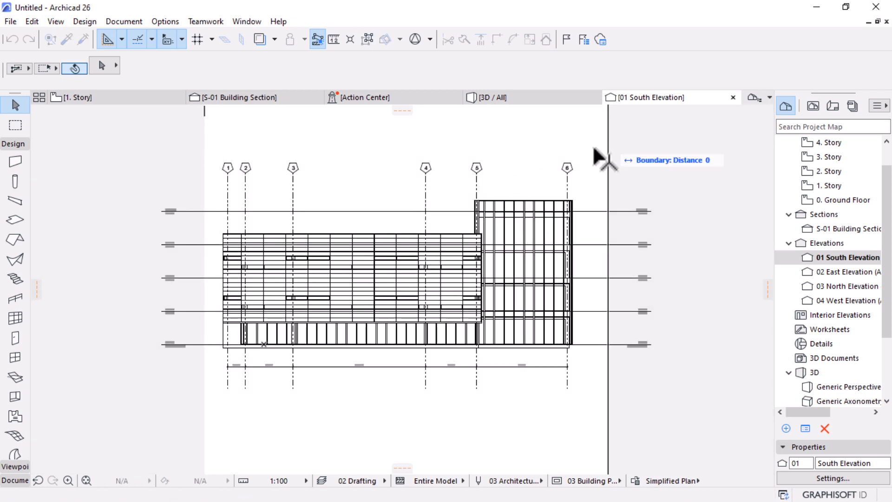
left_click(583, 188)
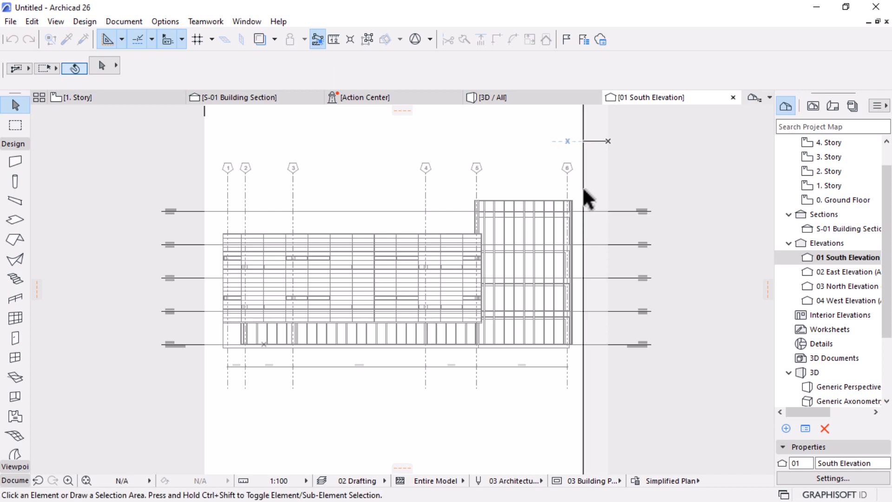
Step: Try the South Elevation with No Overrides, then restore the Simplified Plan graphic override
scroll(596, 292, "up", 4)
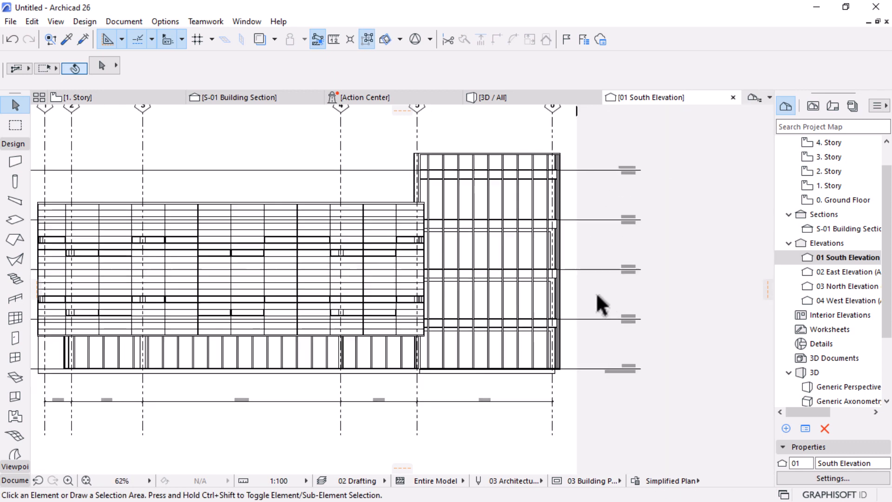
scroll(541, 309, "down", 3)
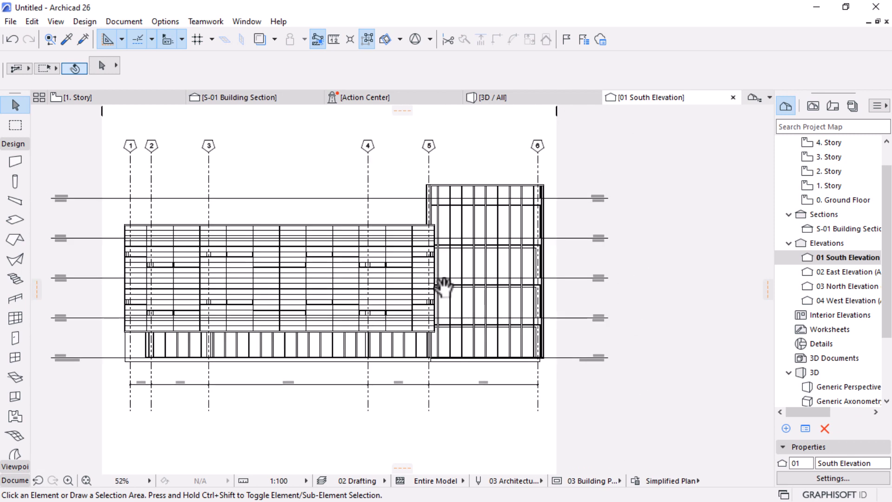
scroll(224, 288, "up", 2)
left_click(669, 481)
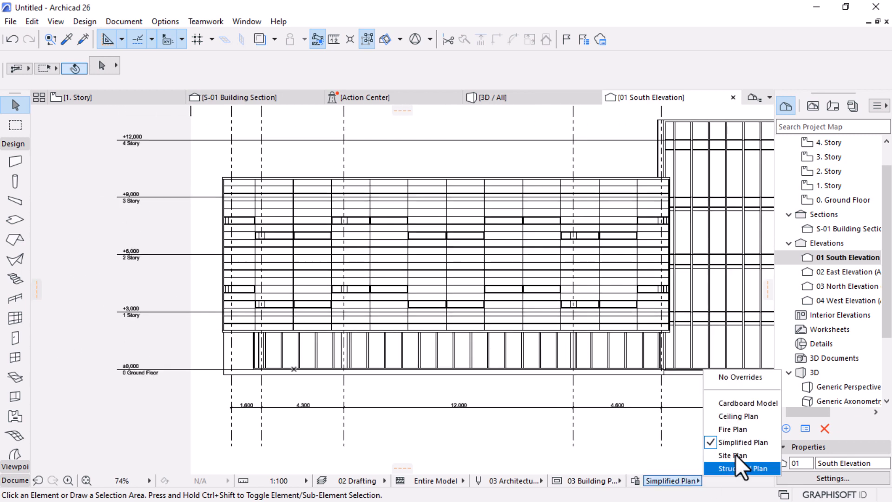
left_click(743, 376)
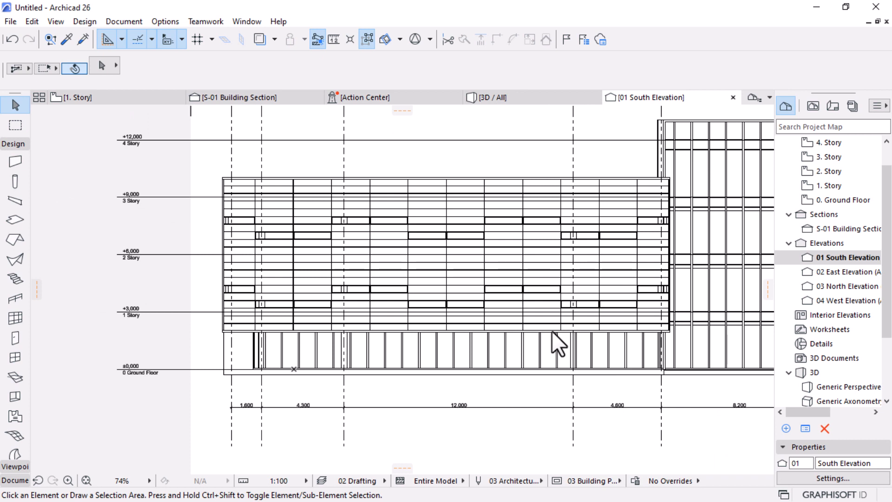
scroll(551, 330, "down", 3)
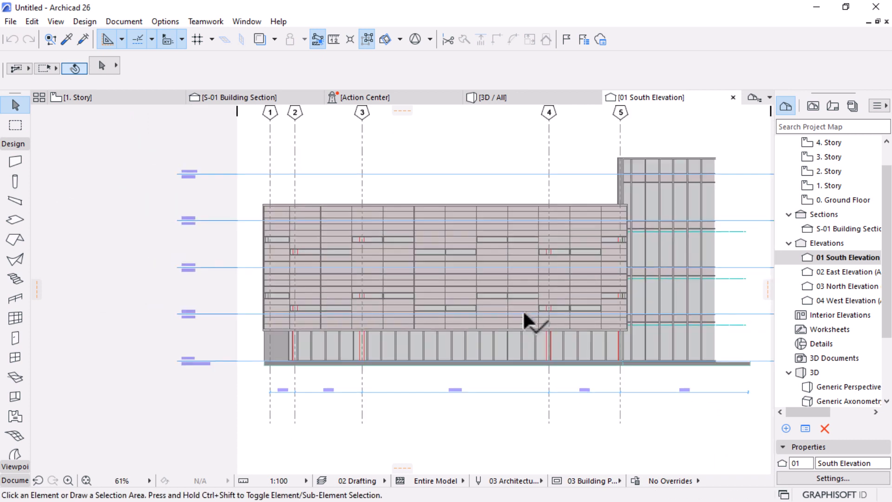
middle_click_drag(525, 312, 484, 325)
scroll(548, 356, "up", 1)
left_click(671, 479)
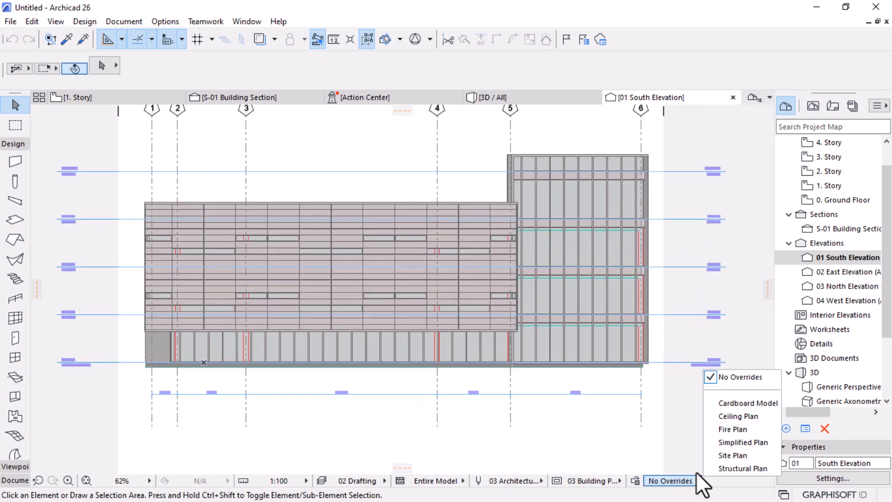
left_click(735, 440)
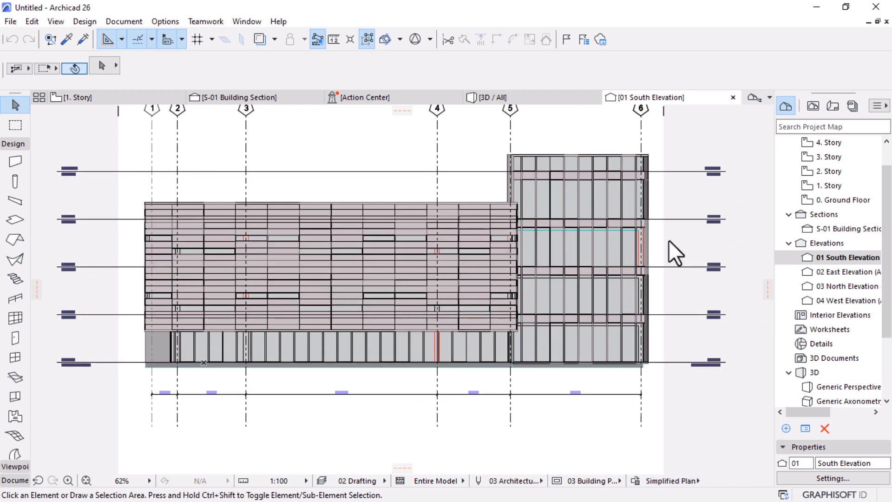
scroll(534, 283, "down", 2)
mouse_move(531, 287)
middle_mouse_down()
mouse_move(499, 305)
mouse_move(486, 335)
middle_mouse_up()
scroll(447, 325, "up", 3)
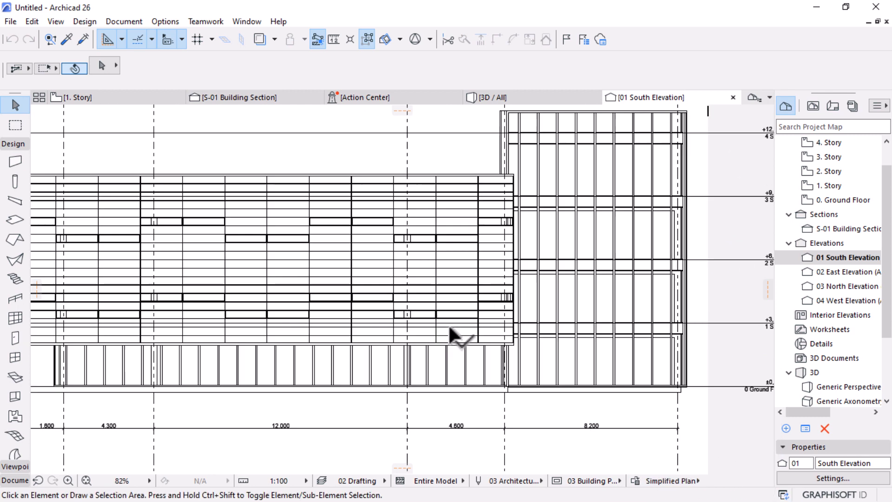
scroll(644, 253, "down", 2)
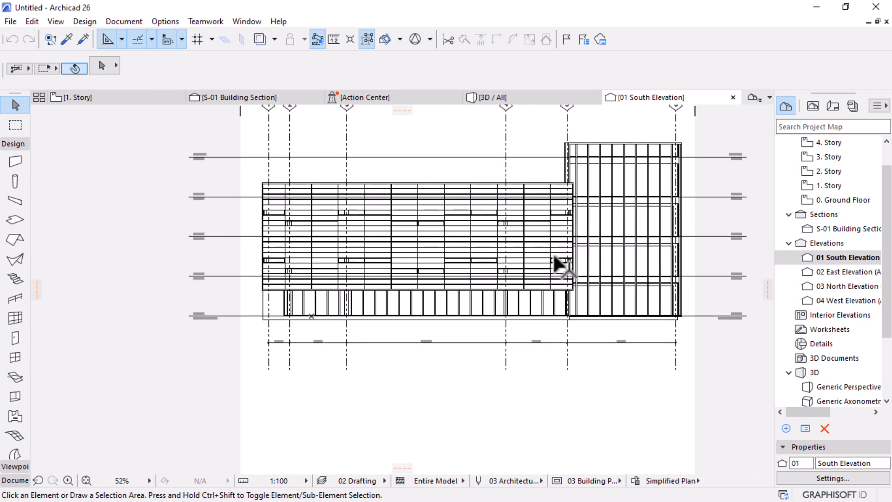
middle_click_drag(555, 255, 593, 299)
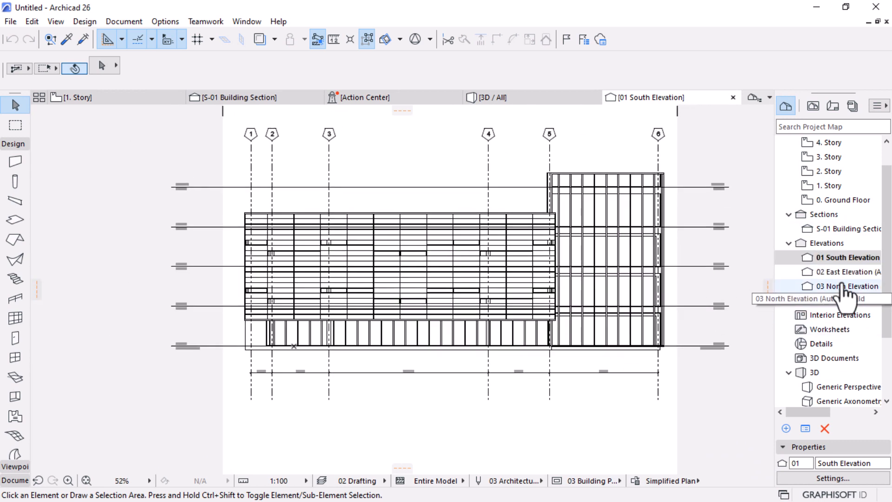
Step: In the 3D view, offset the ground floor slab's edge outward beneath the tower's side curtain wall and deselect the slab
left_click(481, 98)
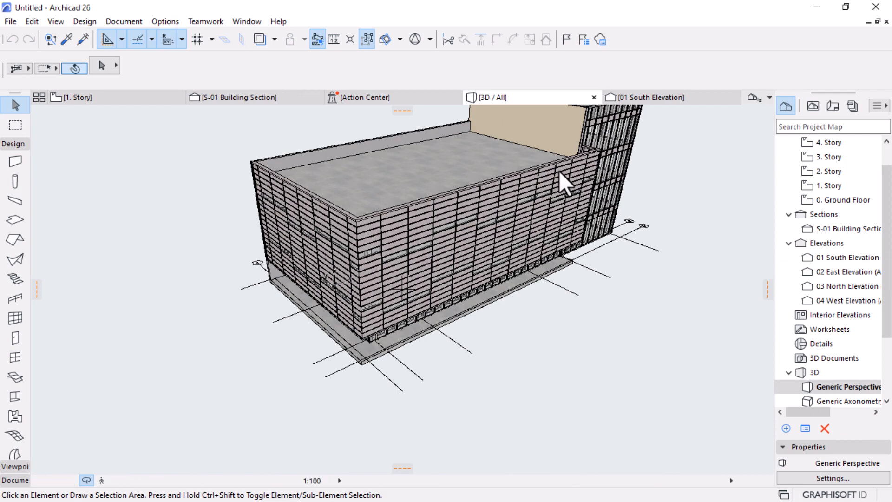
scroll(489, 231, "down", 4)
middle_click_drag(714, 236, 709, 438)
scroll(697, 393, "up", 4)
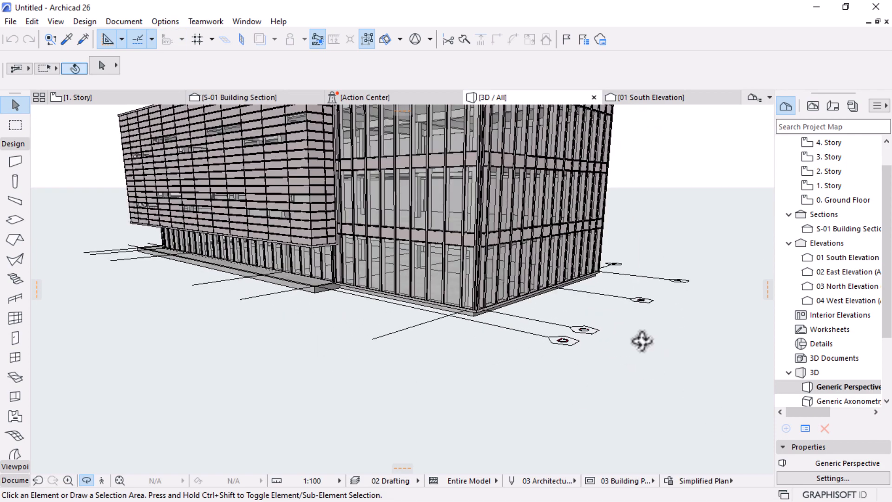
scroll(392, 279, "up", 5)
left_click(215, 270)
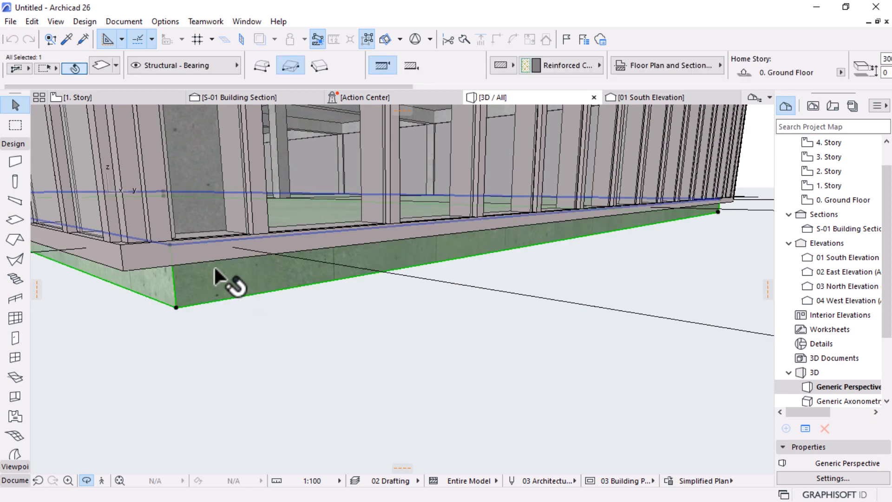
left_click(220, 244)
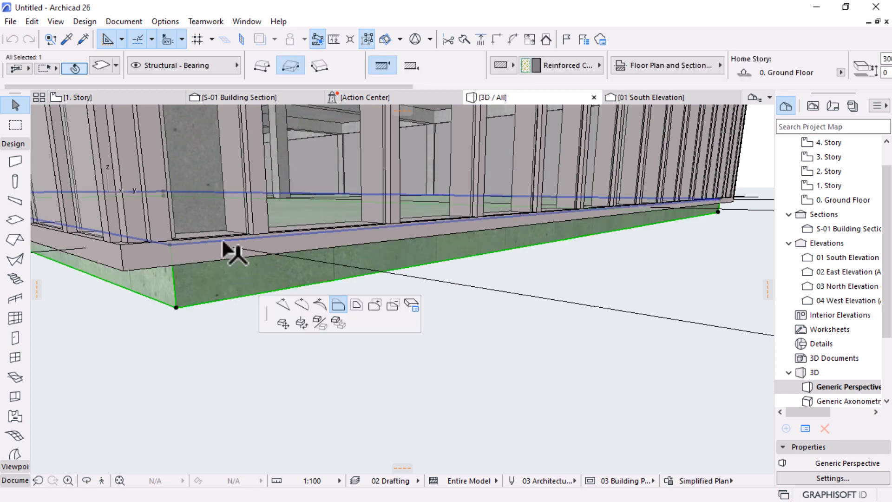
left_click(122, 246)
left_click(622, 320)
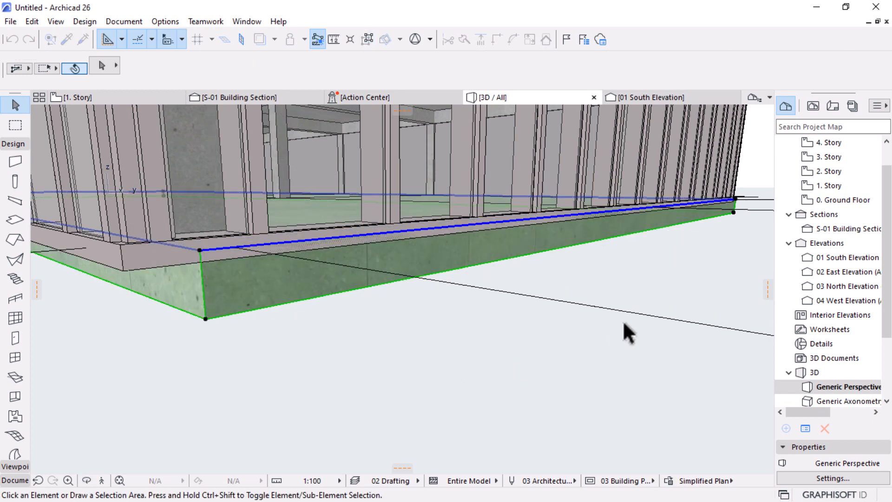
Step: Inspect the opposite side of the building in 3D and open the Ground Floor plan at its upper grid lines
scroll(640, 329, "down", 5)
scroll(641, 329, "down", 3)
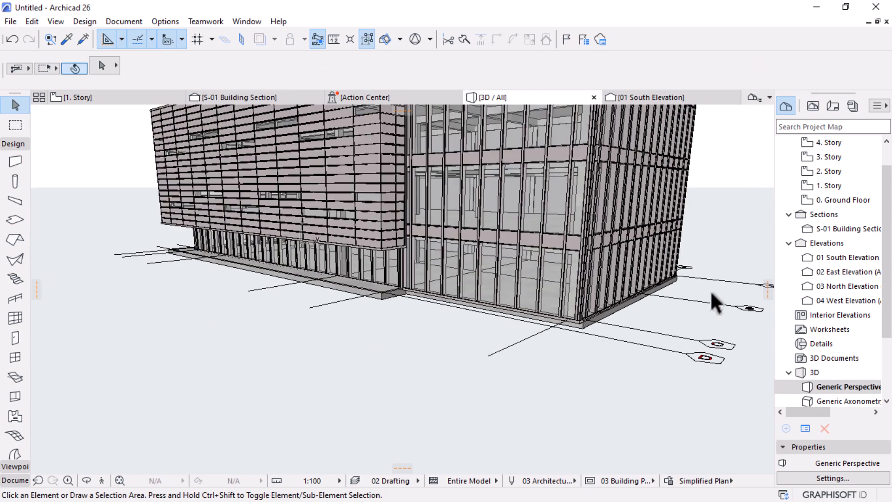
middle_click_drag(715, 302, 389, 283, "shift")
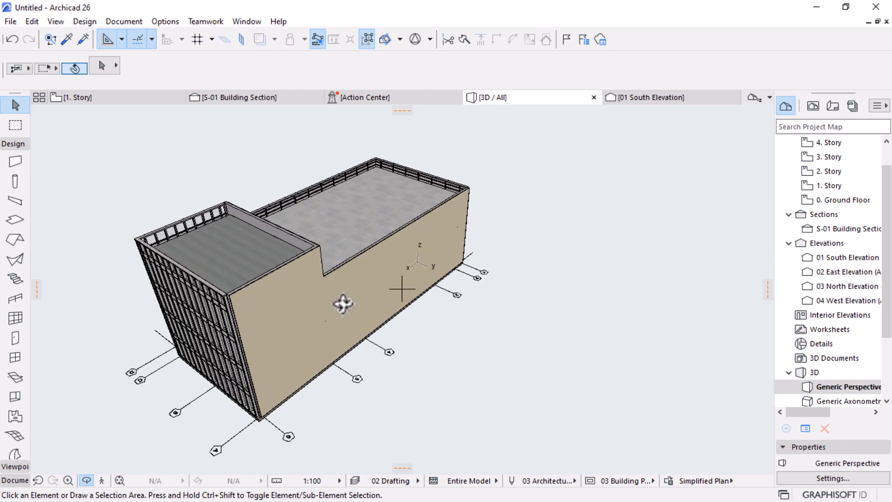
double_click(837, 202)
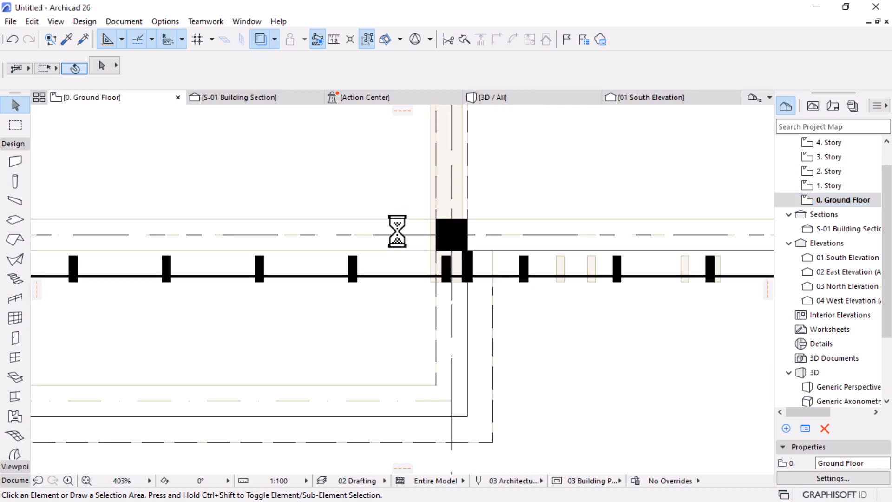
scroll(403, 245, "down", 7)
middle_click_drag(378, 325, 402, 390)
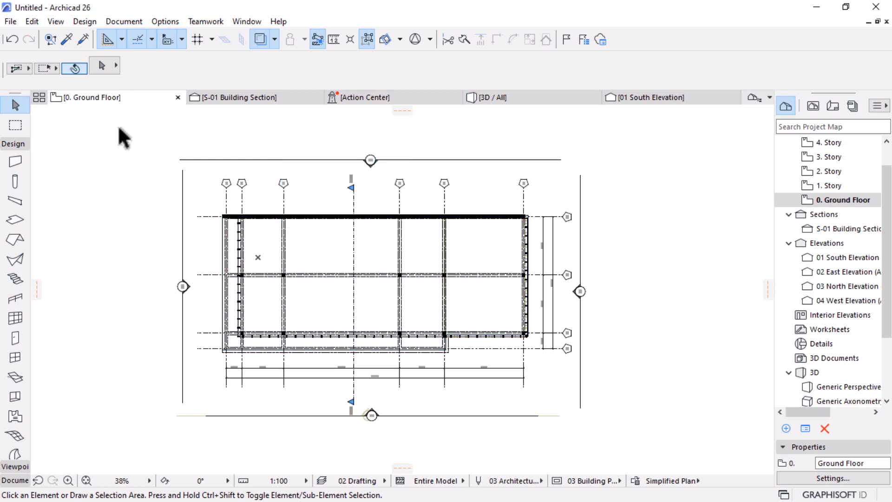
scroll(213, 153, "up", 3)
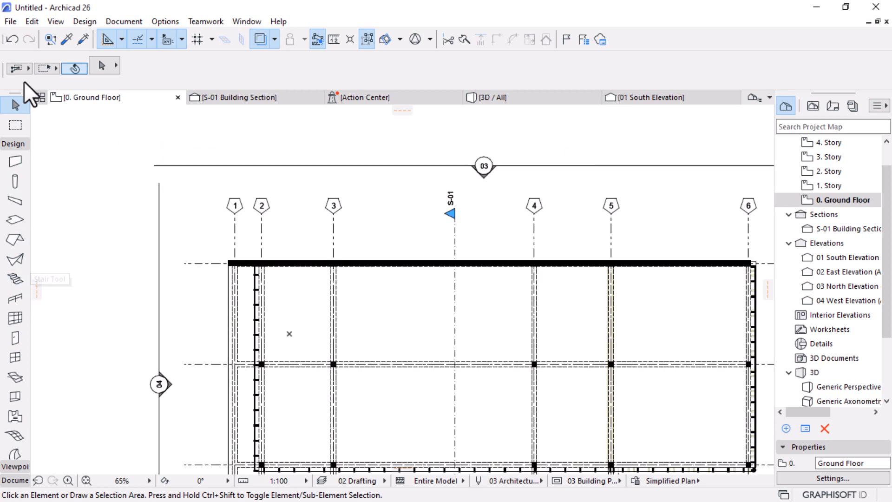
Step: Review the Curtain Wall tool's default scheme, pattern origin and scheme favorites, and close the settings without changes
left_click(14, 321)
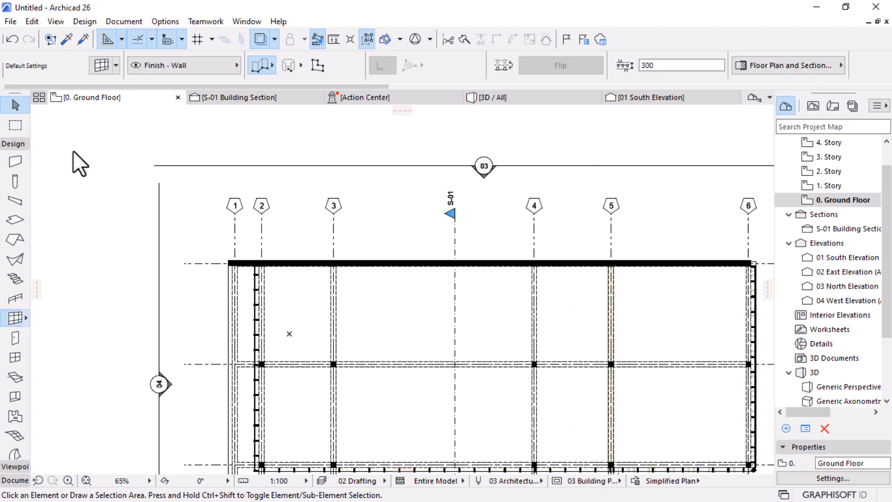
left_click(101, 65)
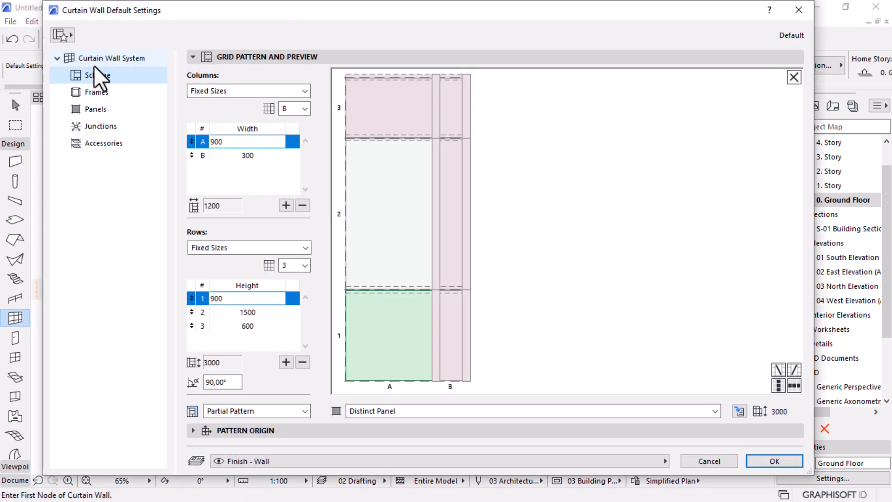
left_click(313, 432)
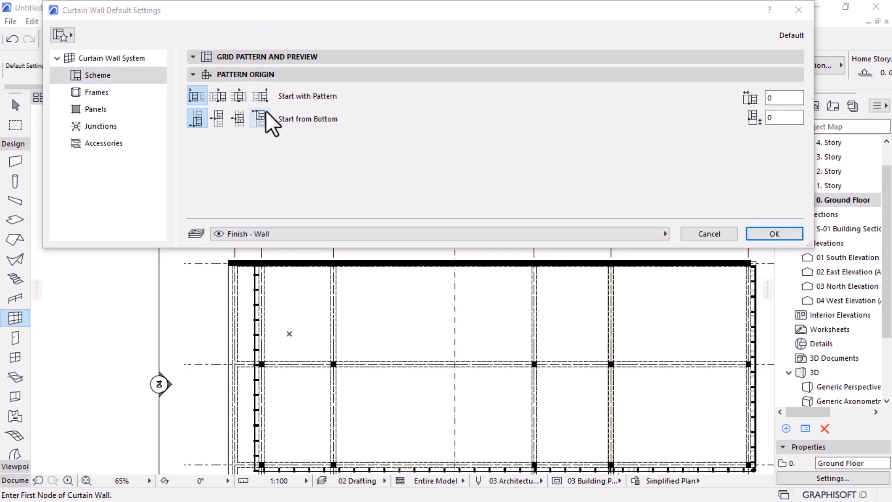
left_click(303, 56)
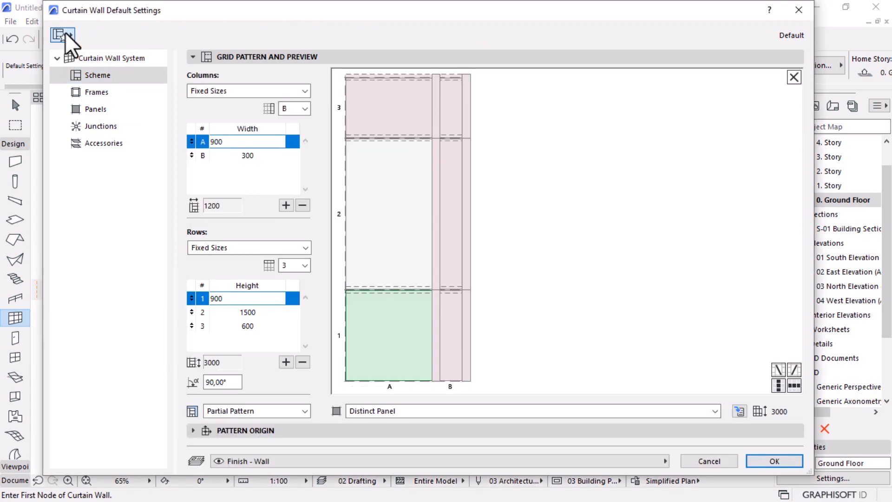
left_click(65, 33)
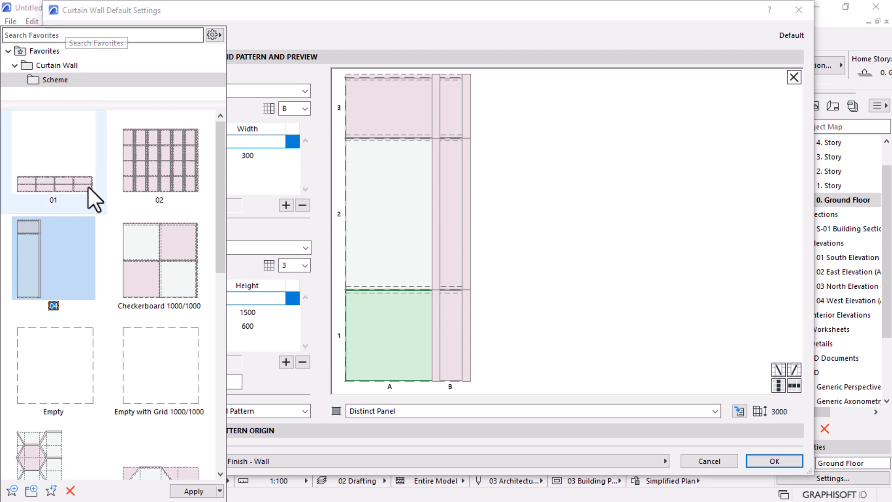
left_click(213, 35)
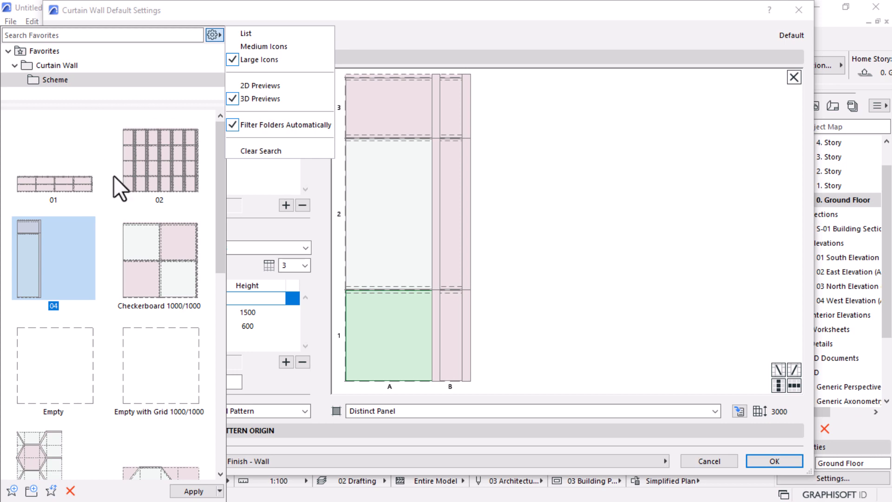
left_click(532, 37)
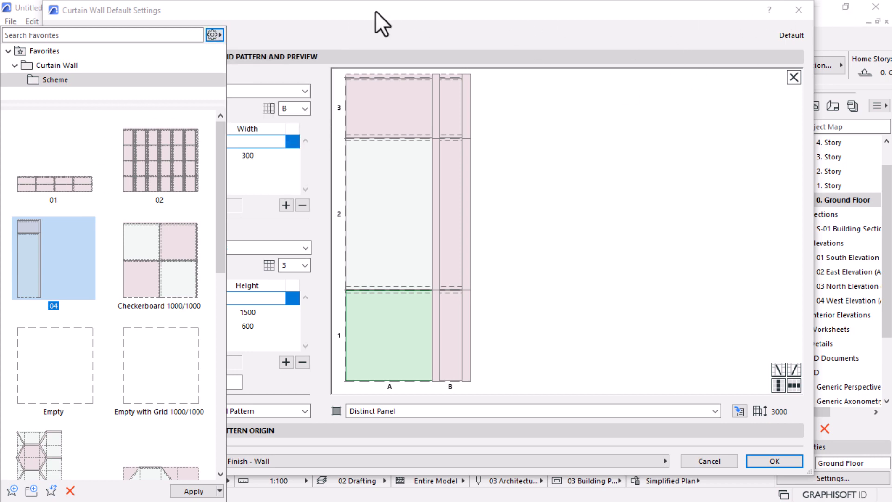
left_click(409, 37)
left_click(798, 10)
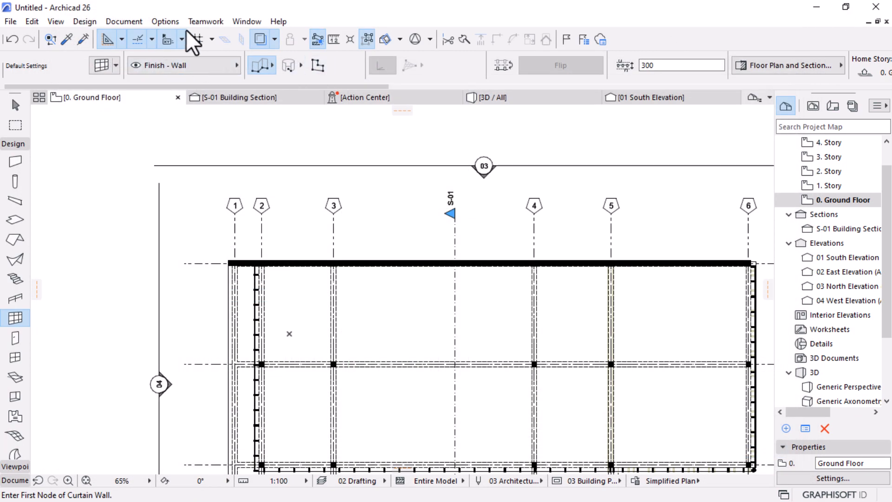
Step: Import the curtain wall scheme favorites A1 to A4 from folder 03, including their folder structure
left_click(245, 22)
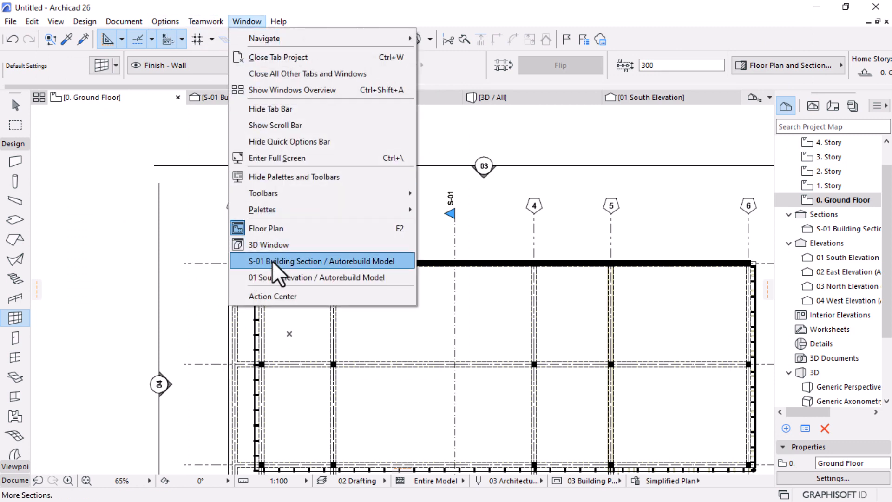
mouse_move(292, 208)
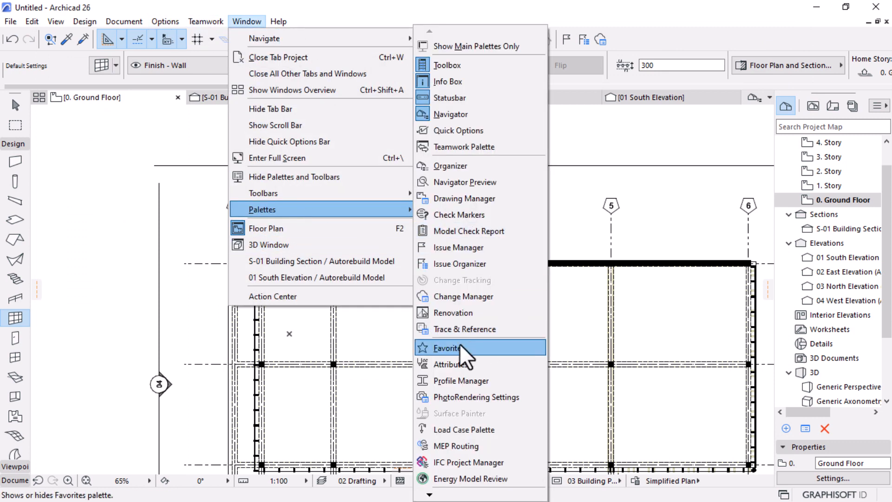
left_click(446, 348)
left_click(283, 126)
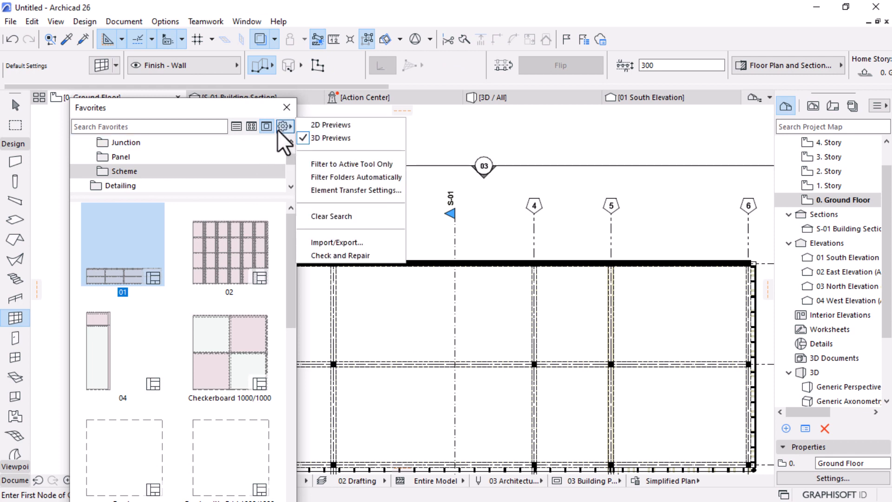
left_click(342, 243)
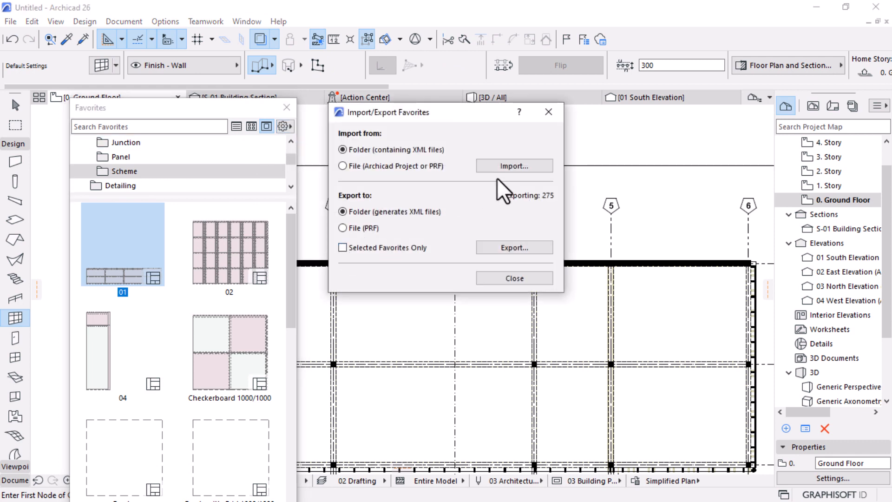
left_click(512, 167)
scroll(442, 223, "down", 1)
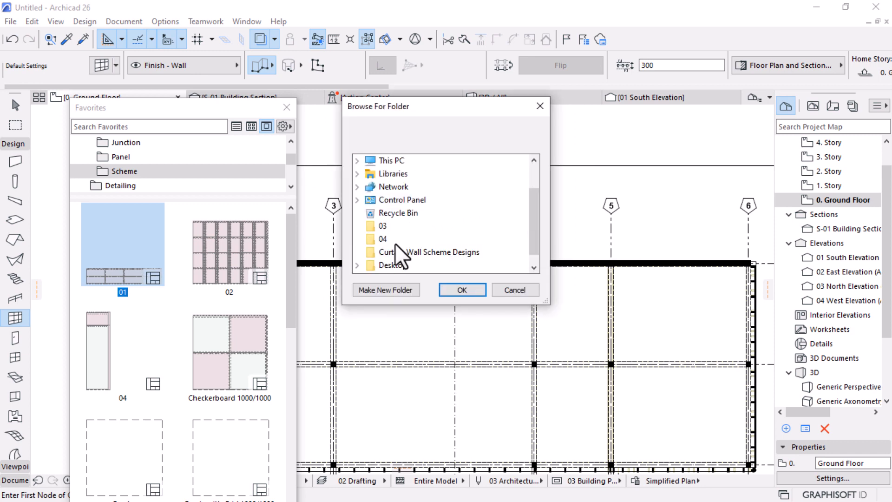
left_click(387, 226)
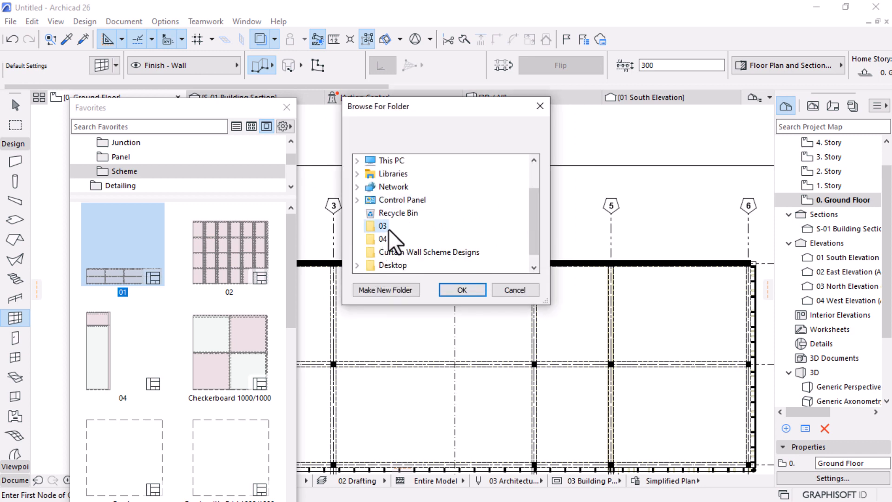
left_click(462, 290)
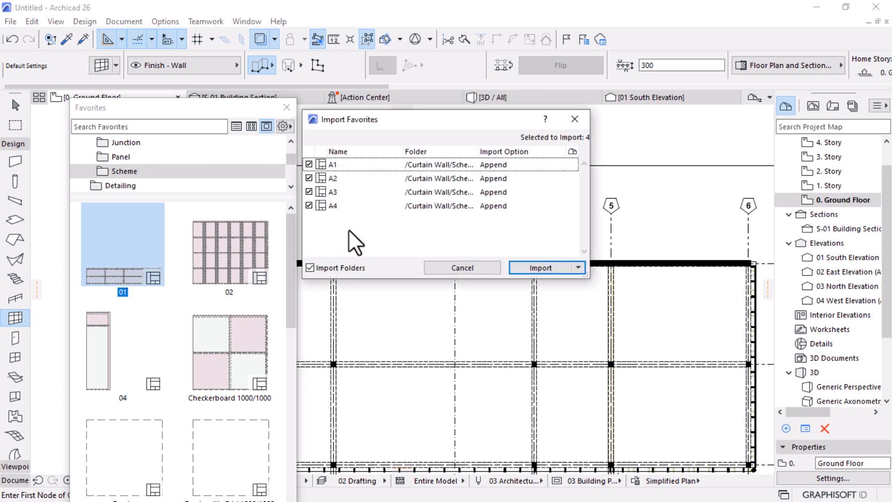
left_click(540, 268)
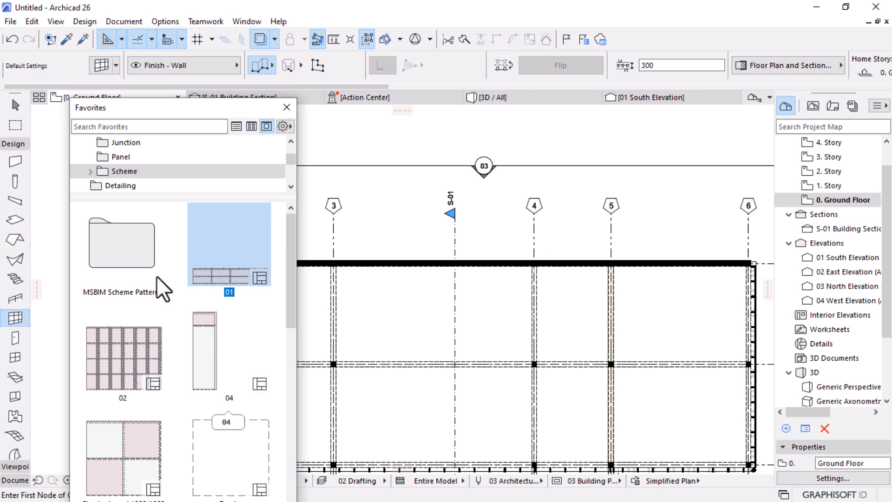
Step: Review the imported scheme favorites in the MSBIM Scheme Patterns folder and close the favorites
double_click(128, 239)
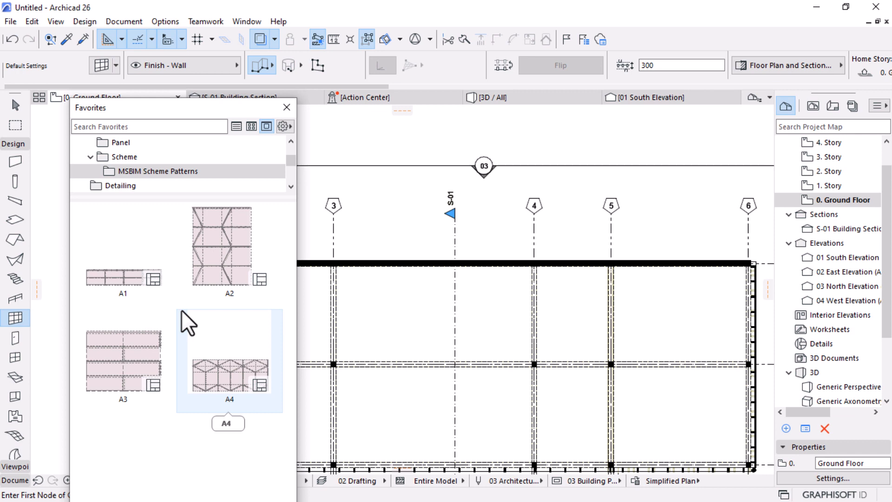
left_click(242, 390)
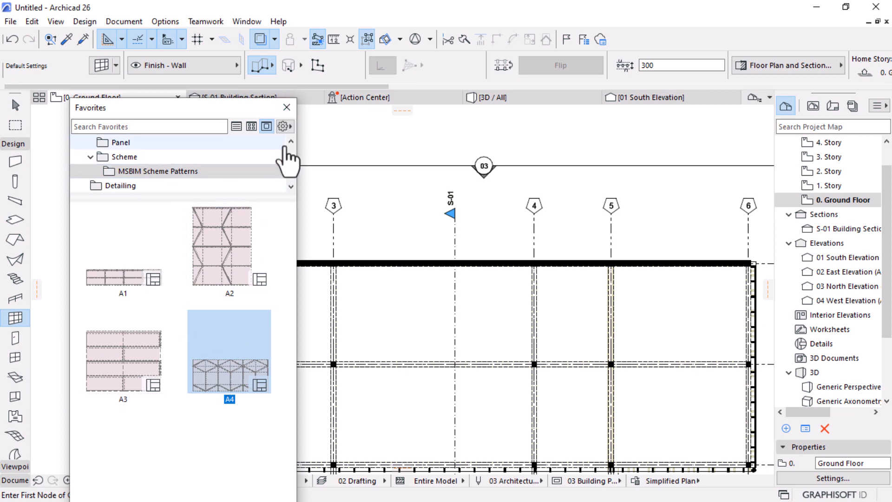
left_click(285, 111)
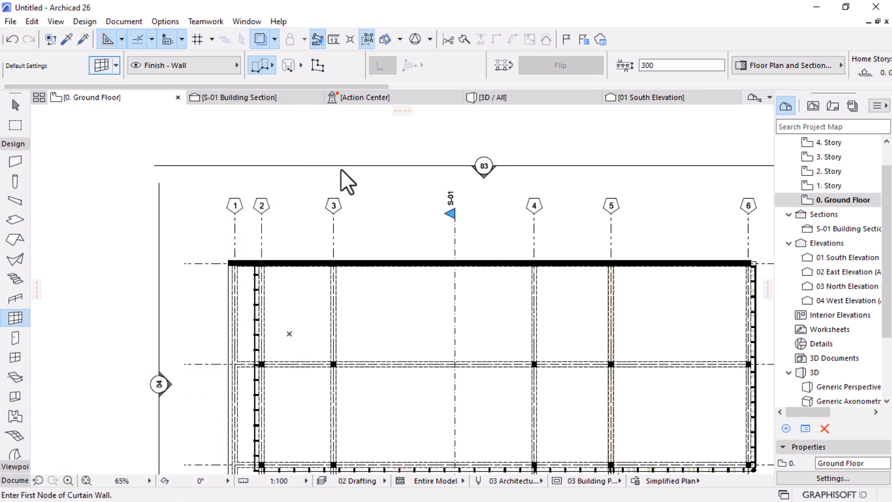
Step: Apply scheme favorite A4 from MSBIM Scheme Patterns to the Curtain Wall tool's default settings
key("ctrl+t")
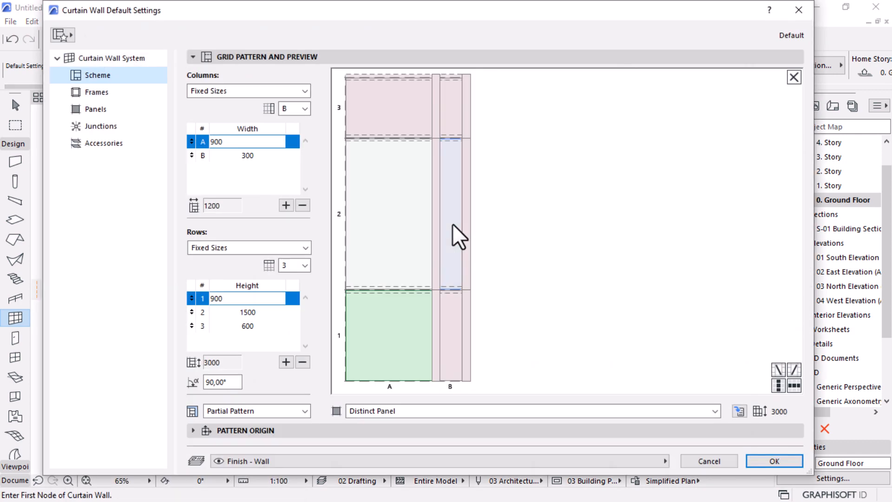
left_click(69, 35)
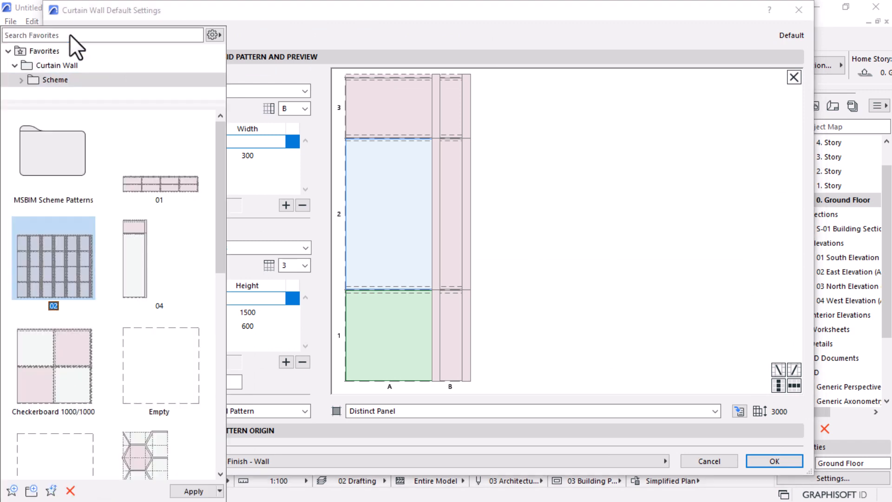
double_click(65, 171)
left_click(161, 282)
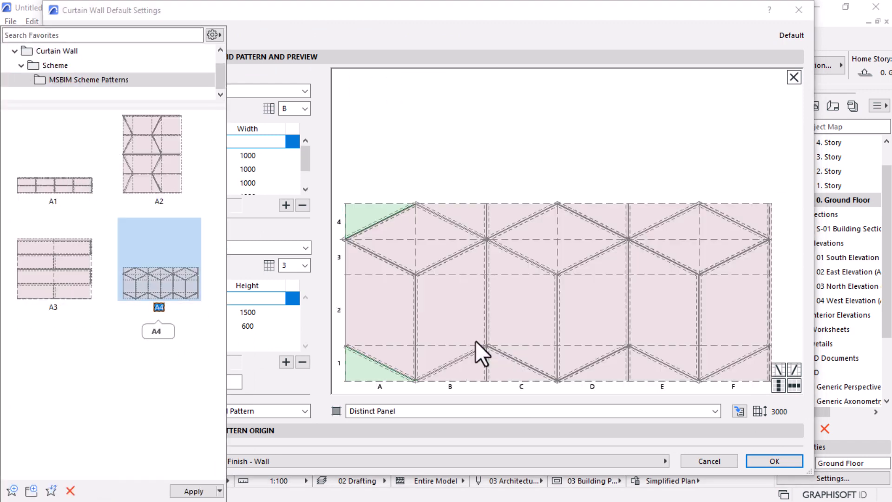
left_click(478, 338)
left_click(766, 459)
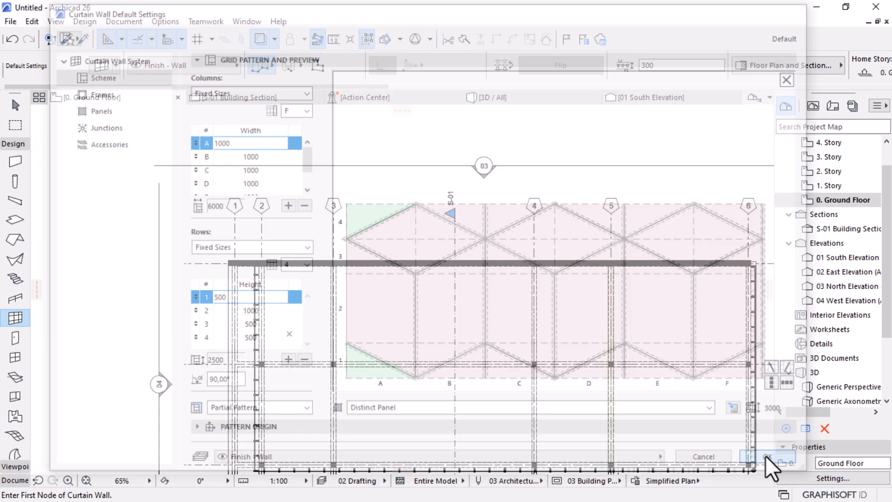
Step: Draw the first curtain wall segment, about 31250 mm long, along the outer face of the grid A wall from grid 1 to grid 6
scroll(206, 275, "up", 10)
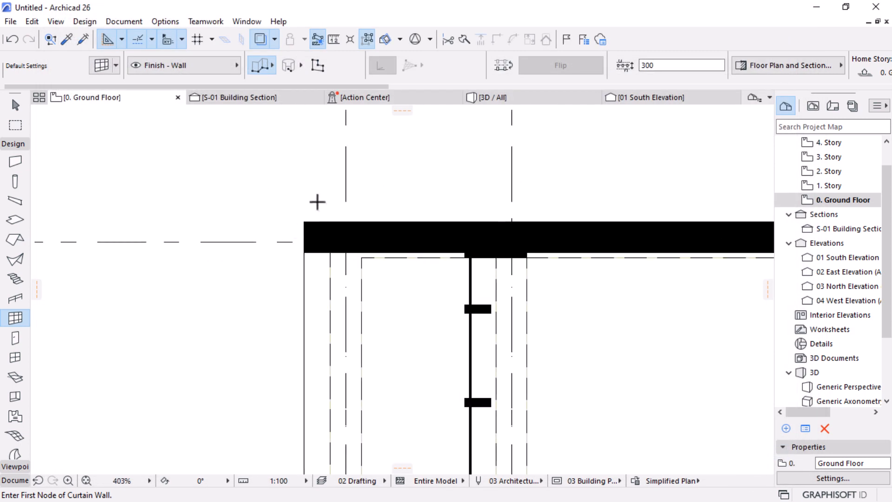
scroll(136, 327, "down", 10)
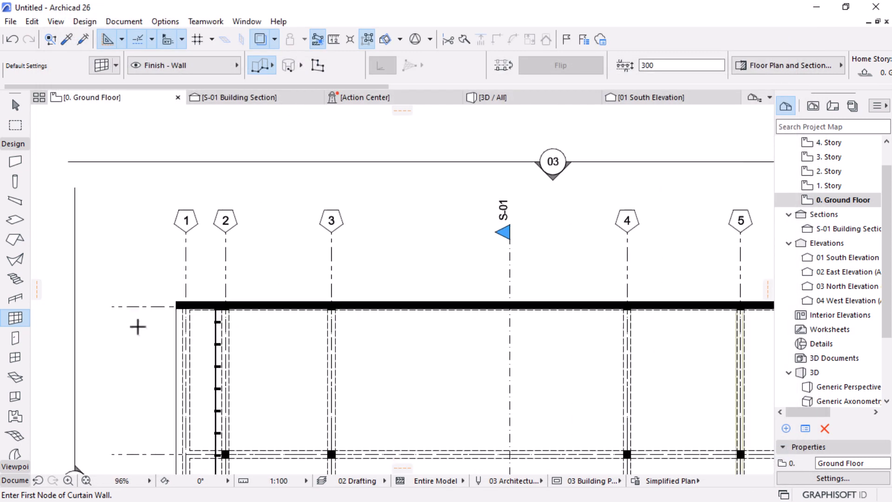
scroll(165, 302, "up", 5)
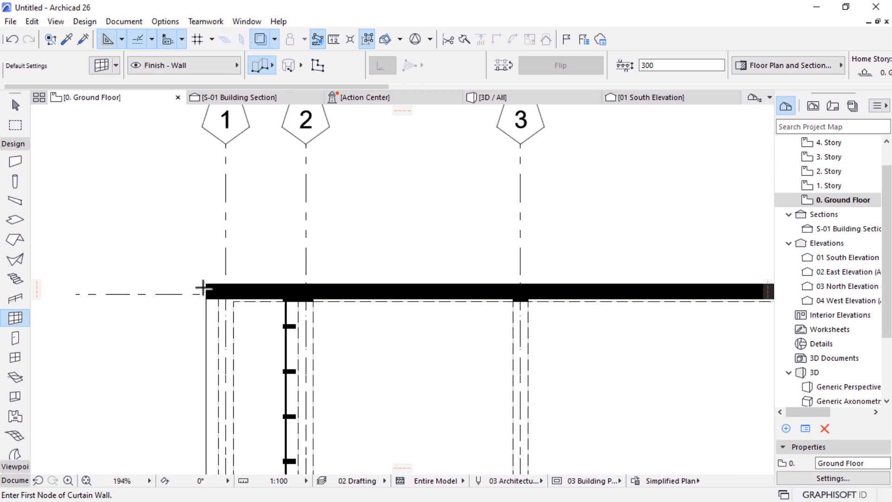
left_click(206, 292)
scroll(135, 286, "down", 5)
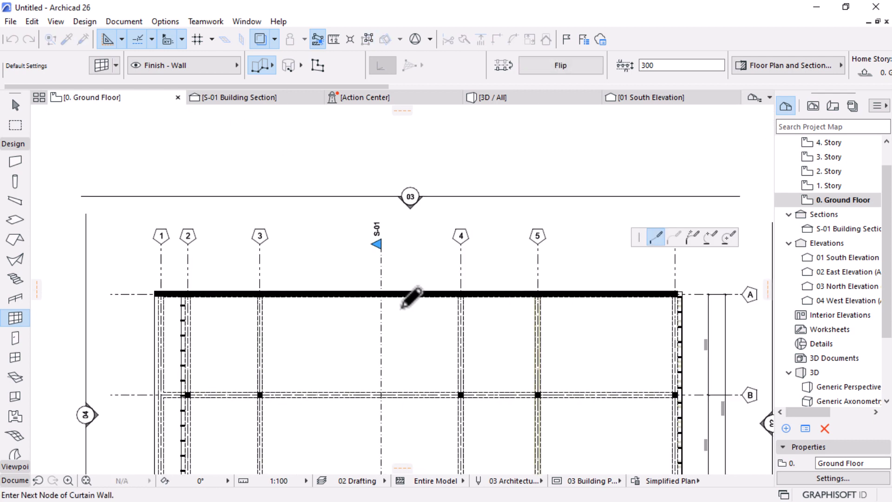
scroll(689, 300, "up", 5)
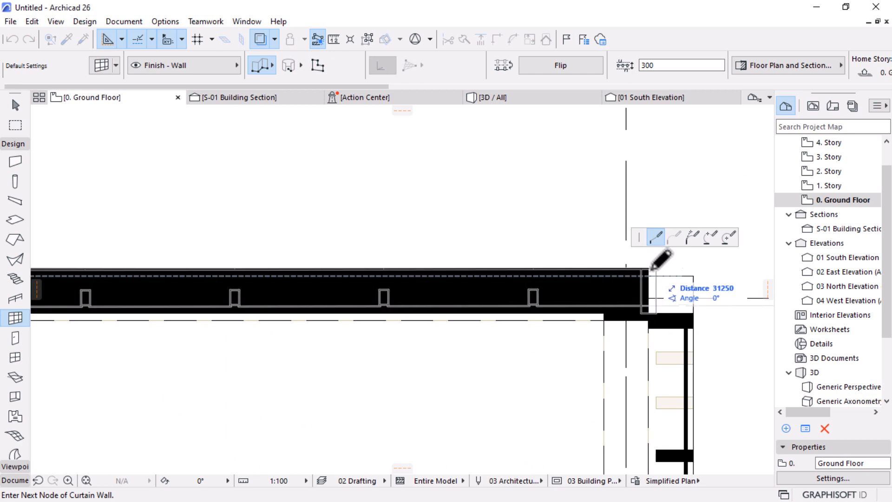
left_click(650, 270)
Step: Continue the curtain wall along grid 6 to grid line B, flip it to the outer side and complete it
scroll(291, 139, "down", 5)
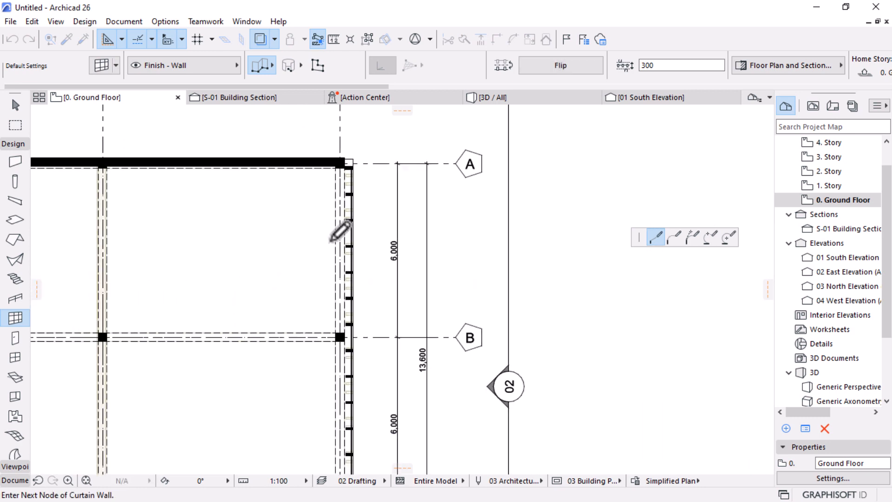
scroll(347, 336, "up", 2)
scroll(349, 335, "up", 2)
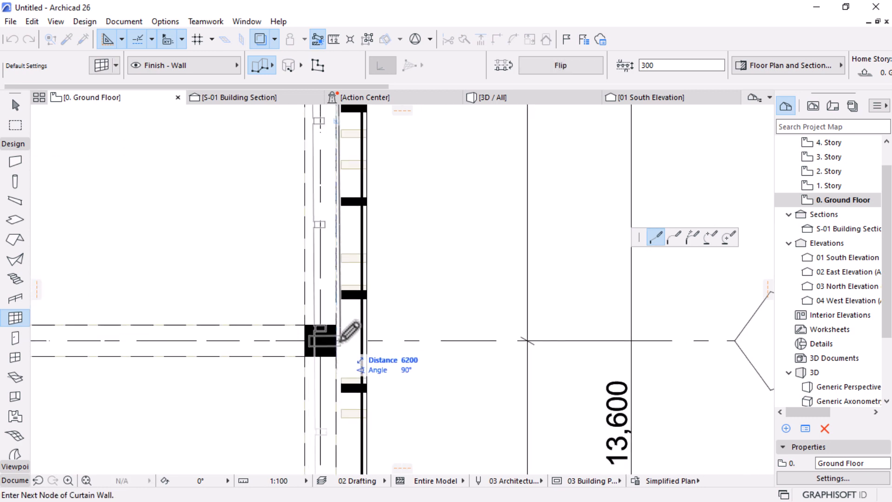
scroll(508, 355, "down", 4)
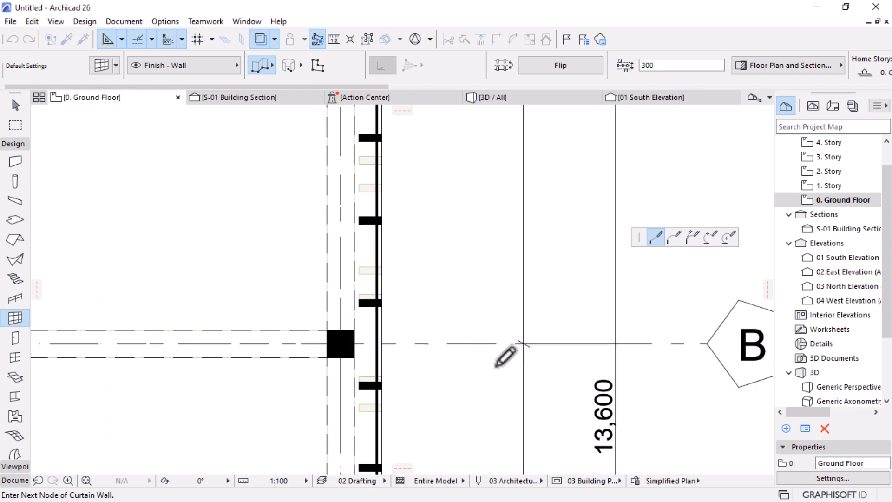
scroll(453, 364, "up", 4)
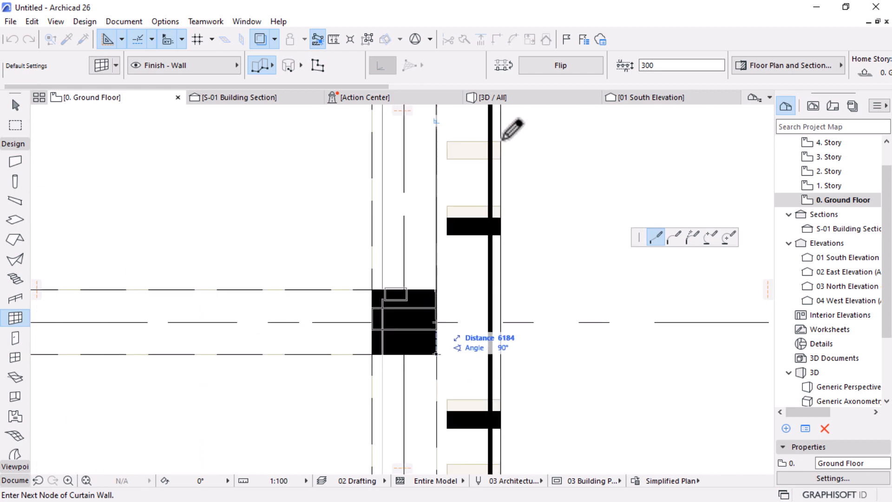
left_click(560, 66)
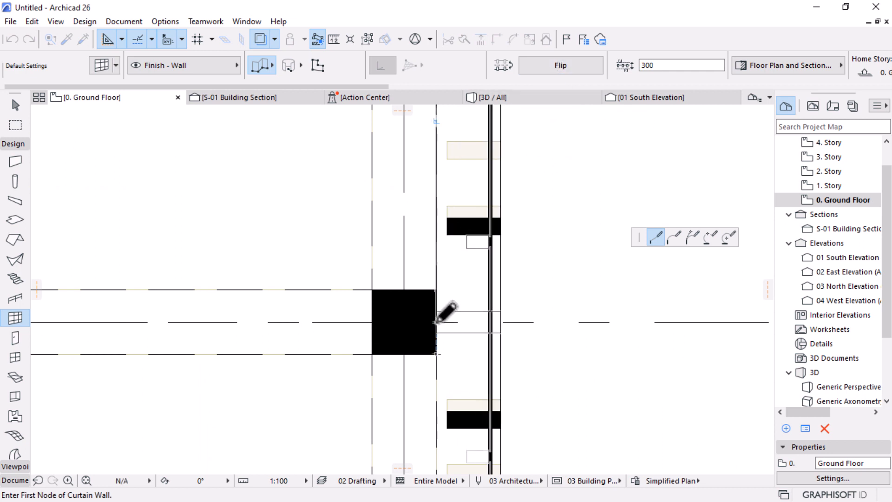
right_click(548, 247)
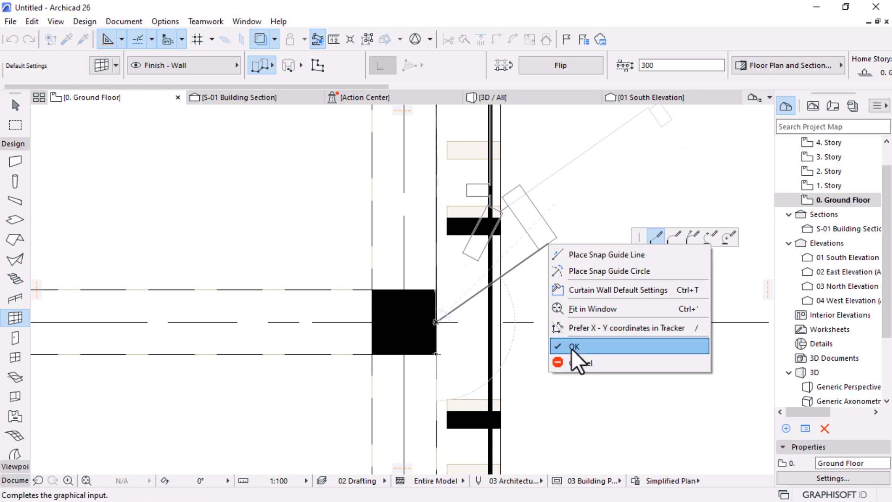
left_click(572, 349)
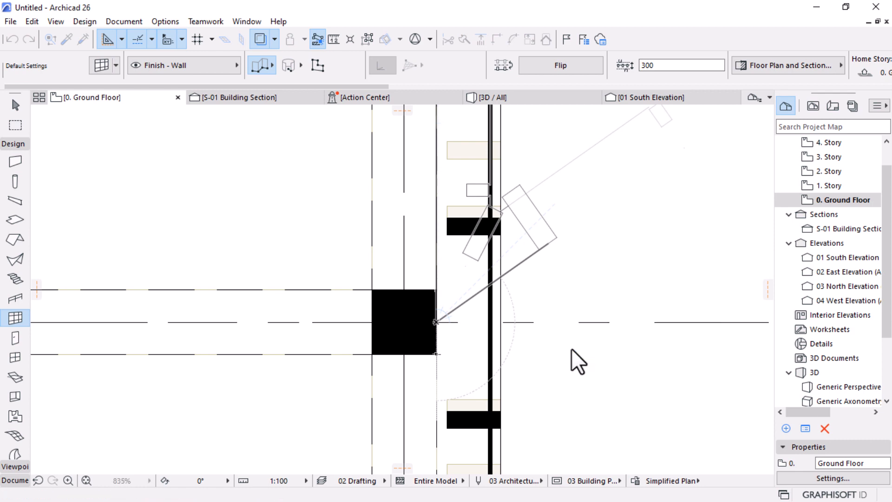
Step: Shorten the existing side curtain wall along grid 6 by moving its reference line end from grid A to grid line B
scroll(548, 346, "down", 6)
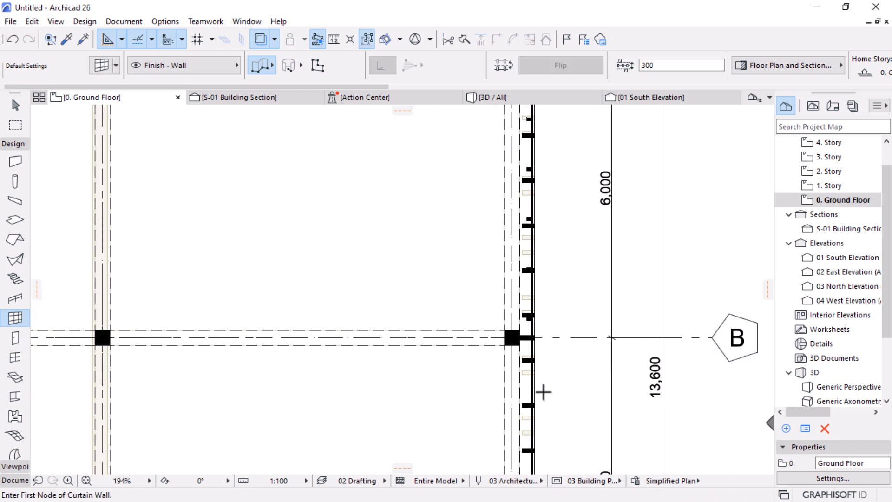
scroll(520, 374, "down", 2)
middle_click_drag(466, 335, 397, 311)
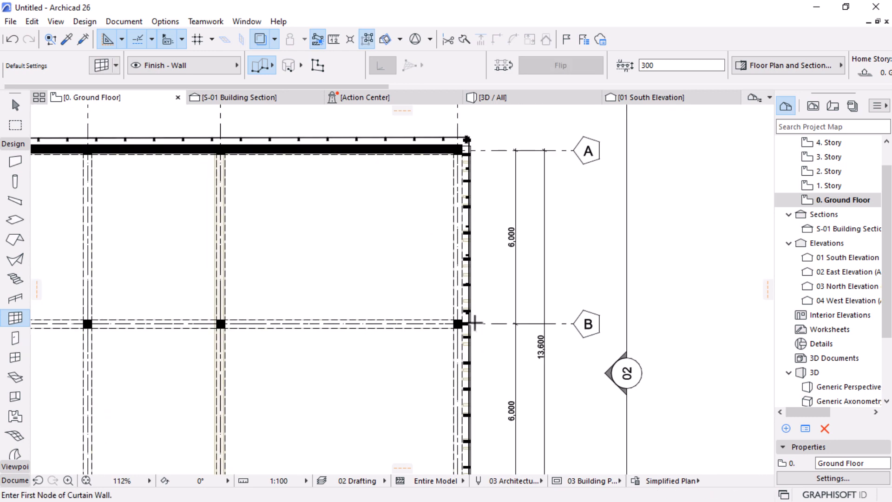
key("Escape")
left_click(470, 343)
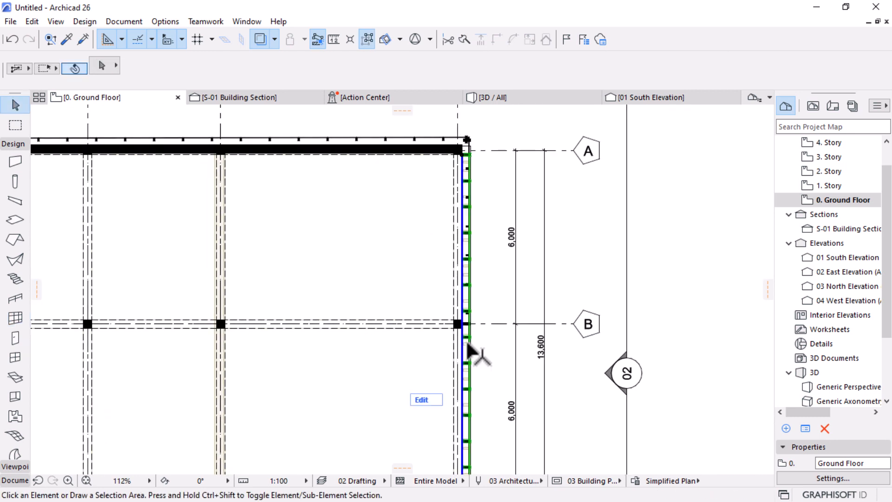
left_click(461, 153)
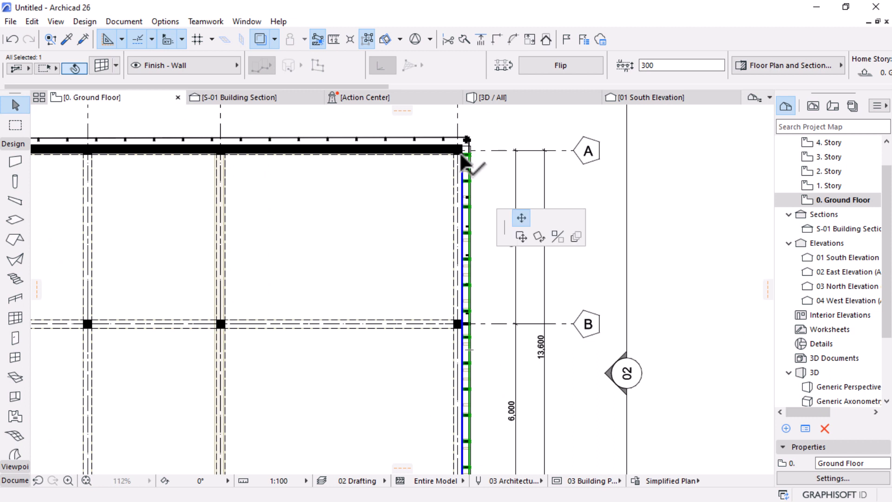
left_click(463, 324)
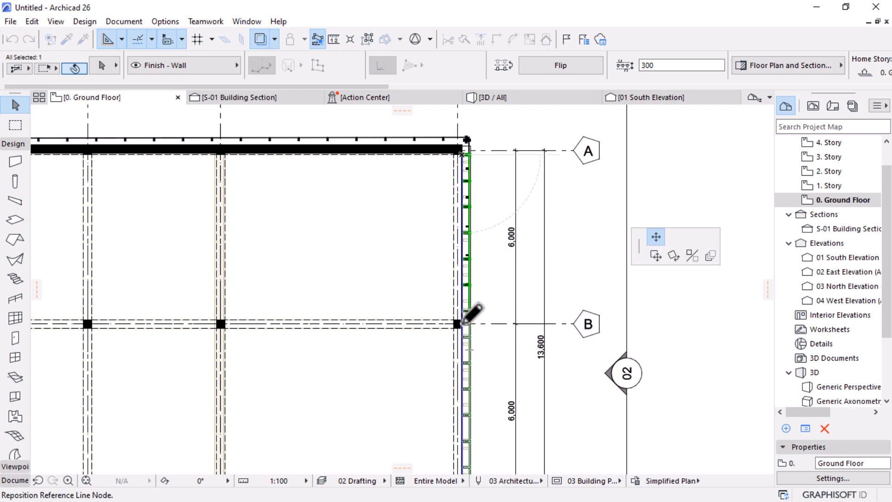
Step: Inspect the new patterned ground floor curtain wall and the shortened tower facade at the grid A corner in 3D
left_click(498, 99)
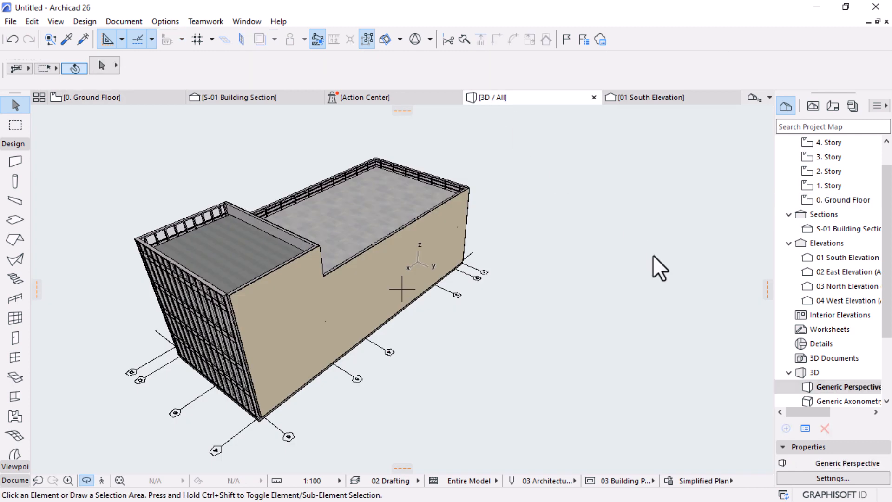
left_click_drag(574, 297, 506, 267)
scroll(152, 376, "up", 5)
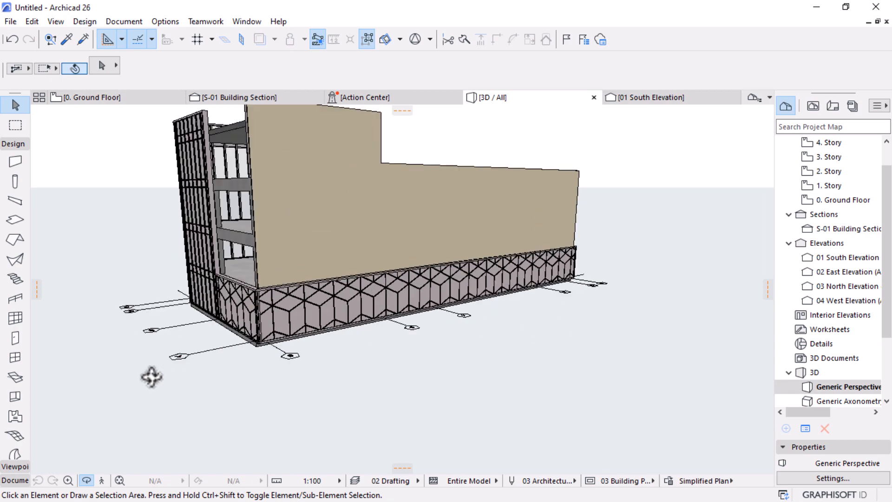
left_click_drag(243, 311, 343, 344)
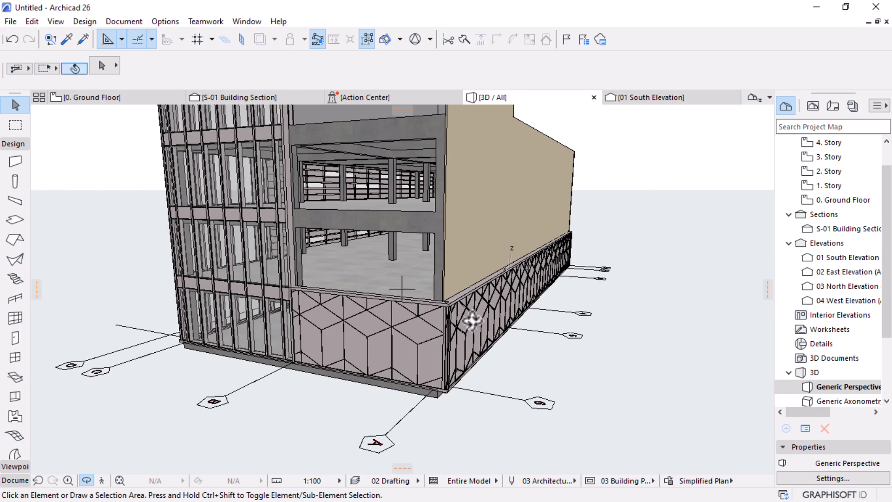
Step: Stretch the patterned ground floor curtain wall vertically up to the top of the tower's side wall at the grid A corner
left_click(404, 324)
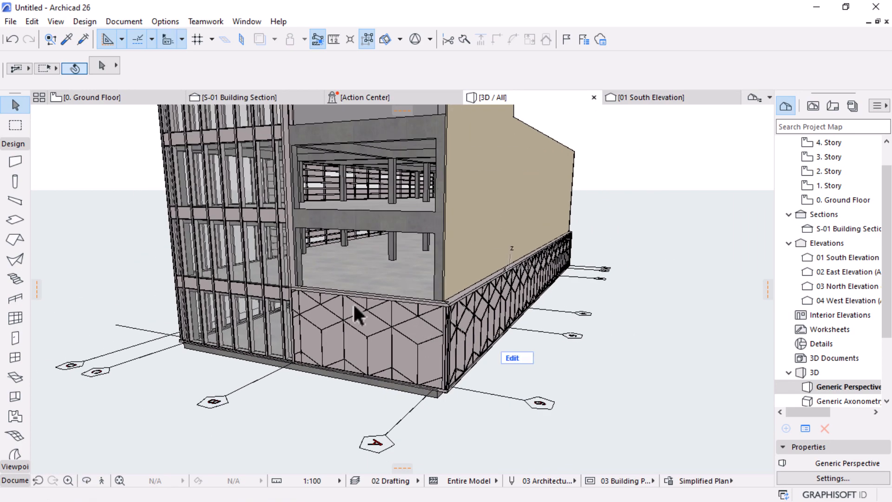
left_click(450, 314)
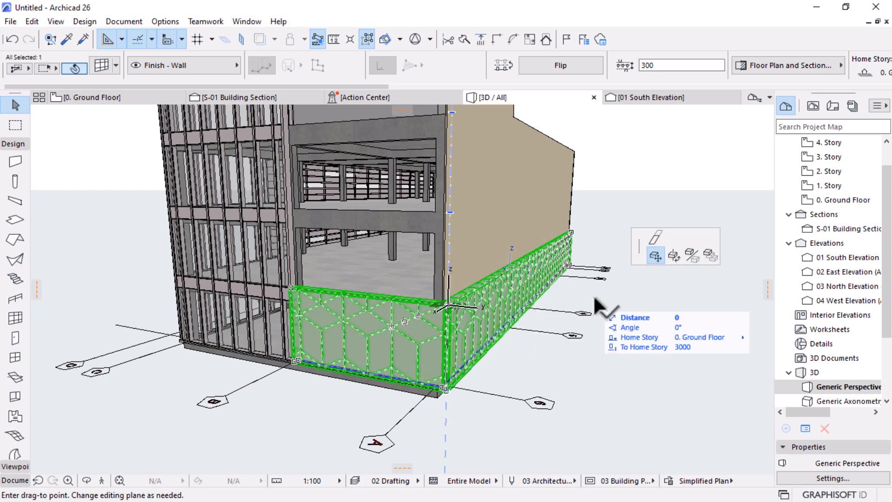
left_click(657, 240)
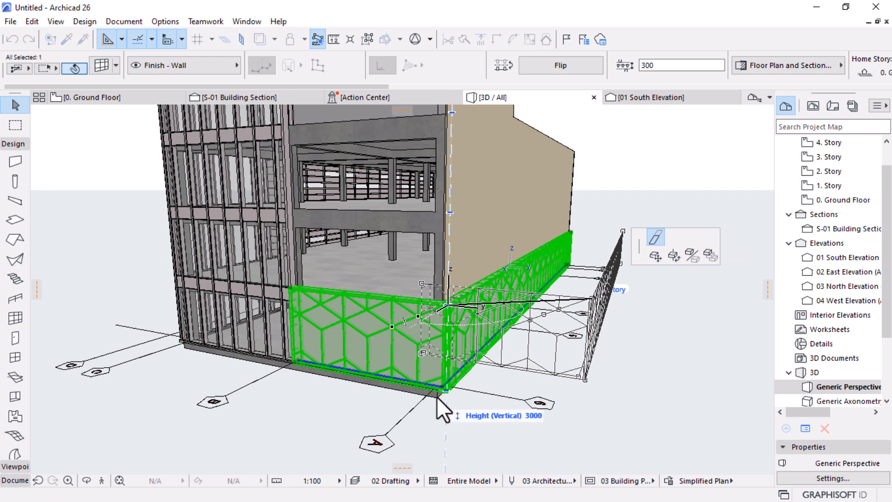
scroll(439, 386, "down", 3)
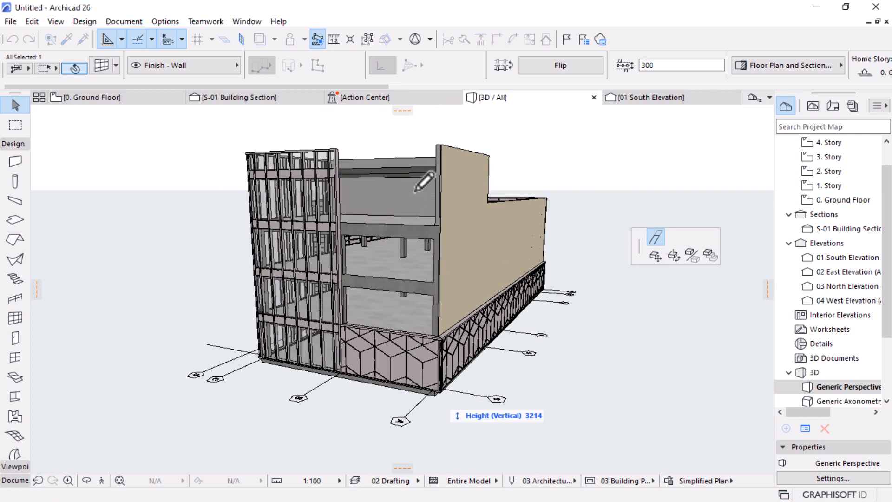
left_click(438, 141)
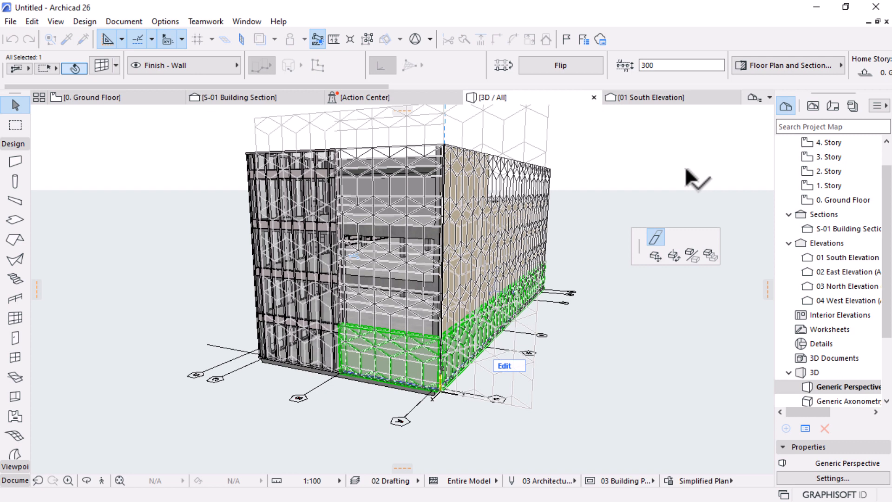
key("Escape")
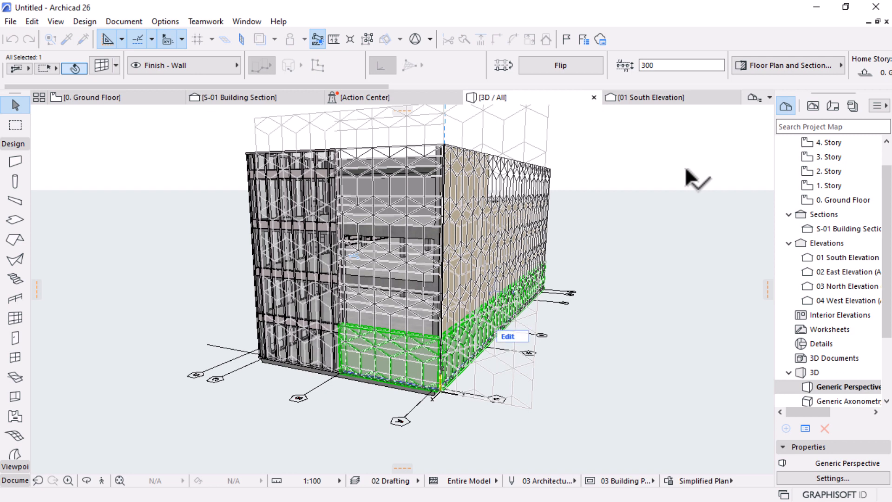
left_click(686, 168)
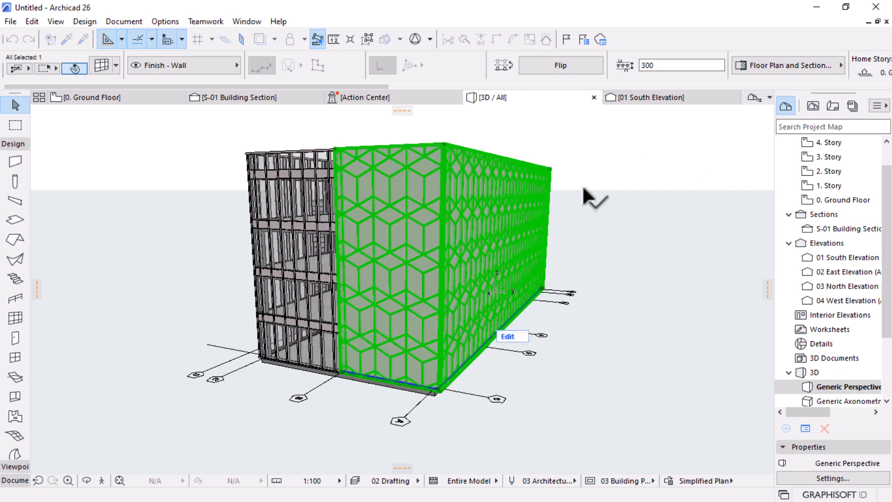
key("Escape")
Step: On the ground floor plan, shorten the patterned curtain wall along grid A by moving its reference line end from grid 1 to grid 5
middle_click_drag(684, 211, 410, 346, "shift")
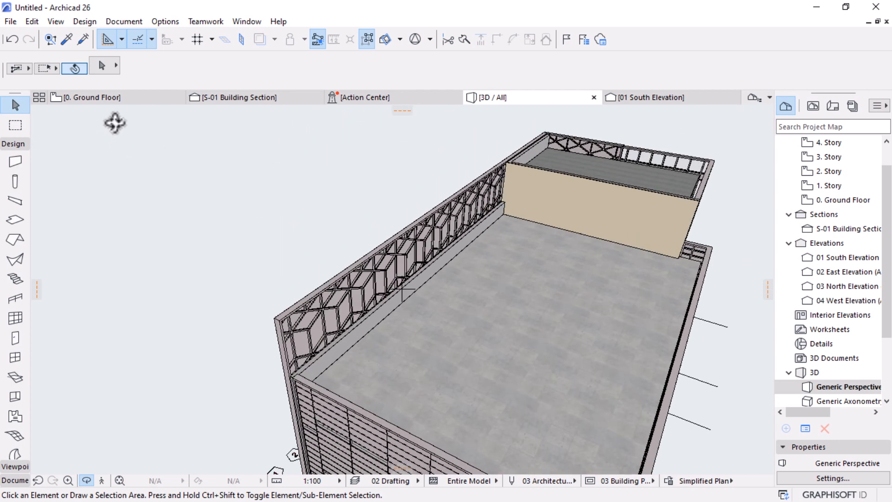
left_click(114, 97)
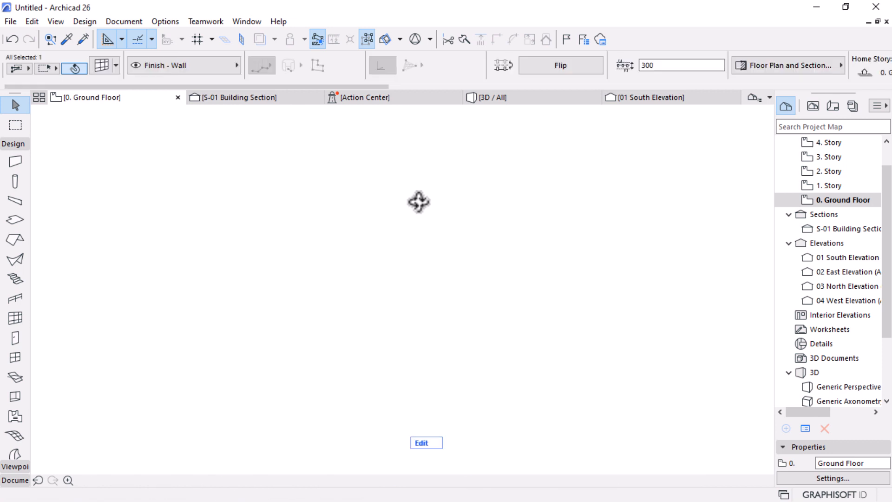
scroll(458, 246, "down", 3)
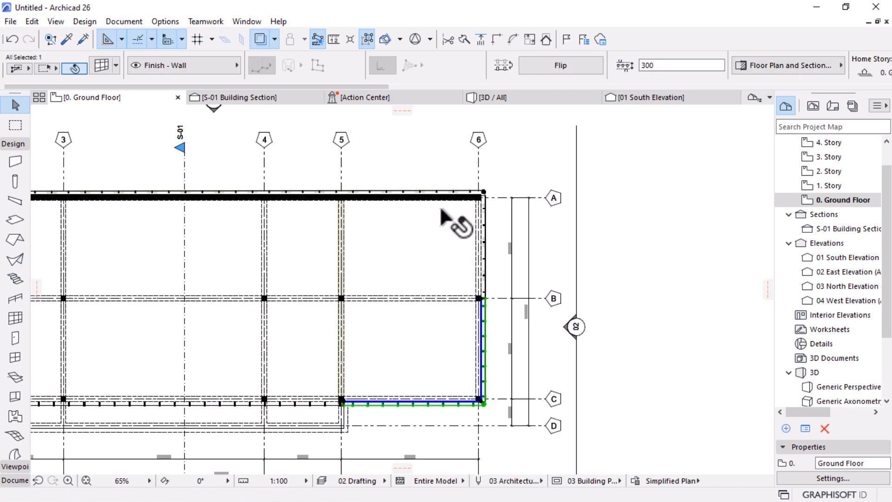
left_click(481, 192)
scroll(565, 302, "down", 2)
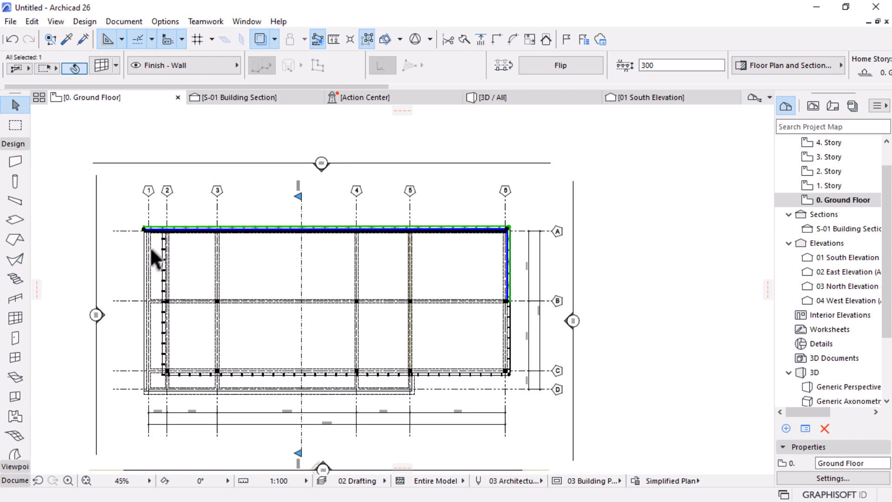
left_click(144, 229)
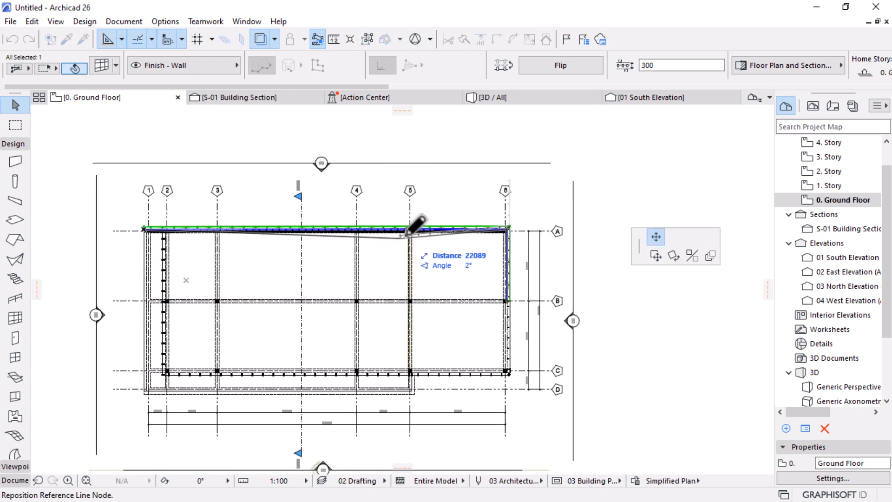
scroll(413, 225, "up", 5)
scroll(411, 227, "up", 4)
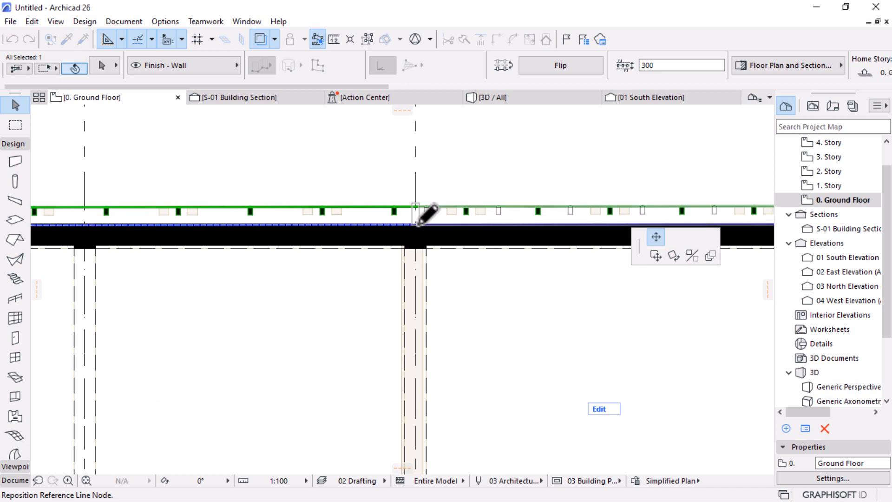
left_click(417, 224)
Step: In the patterned curtain wall's edit mode in 3D, delete all corner frames along its vertical corner and exit editing
left_click(529, 96)
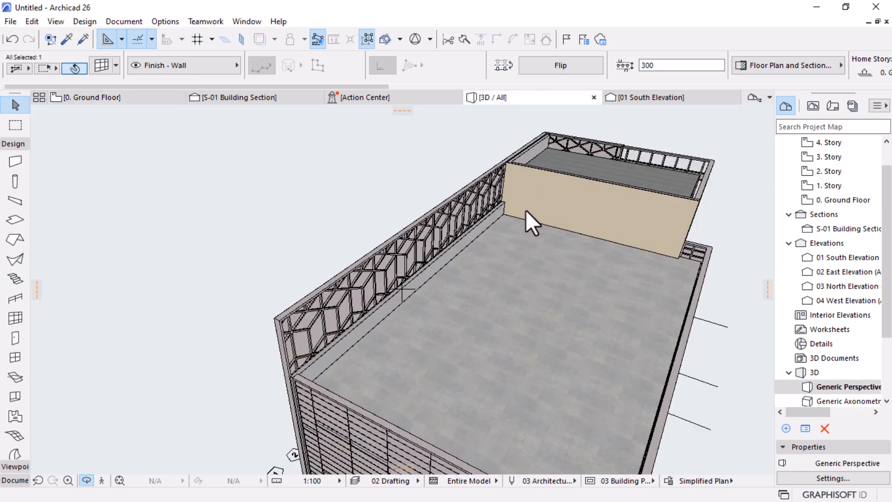
scroll(525, 210, "down", 3)
middle_click_drag(526, 210, 463, 349, "shift")
scroll(528, 270, "up", 10)
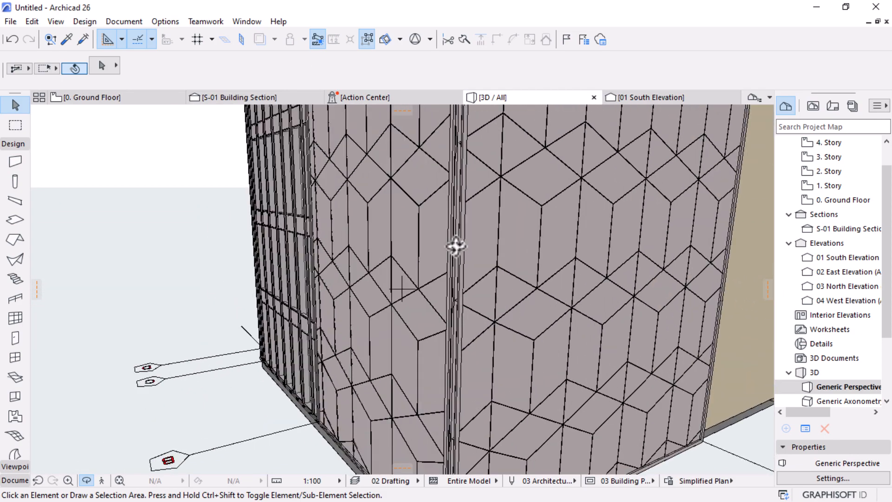
left_click(627, 383)
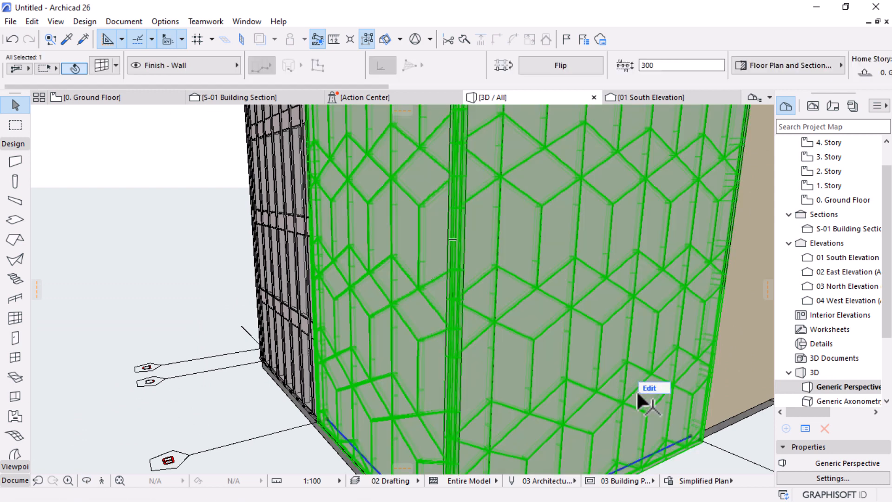
left_click(655, 389)
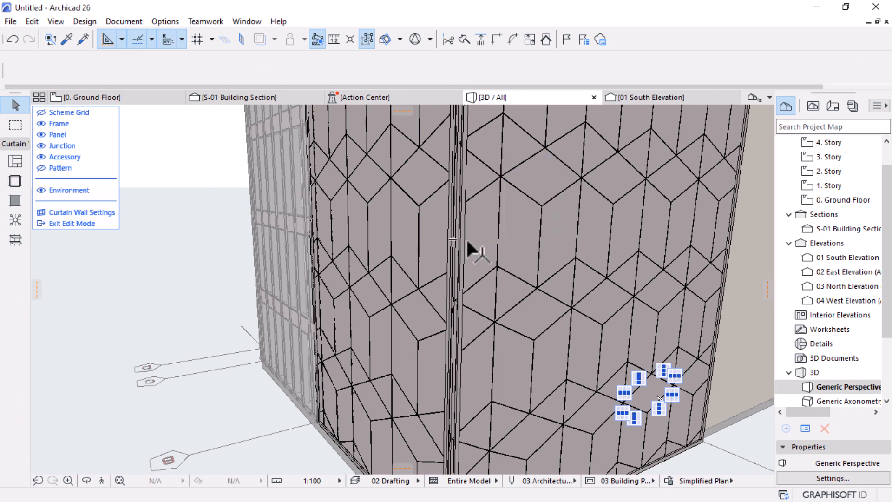
left_click(464, 236)
left_click(463, 239)
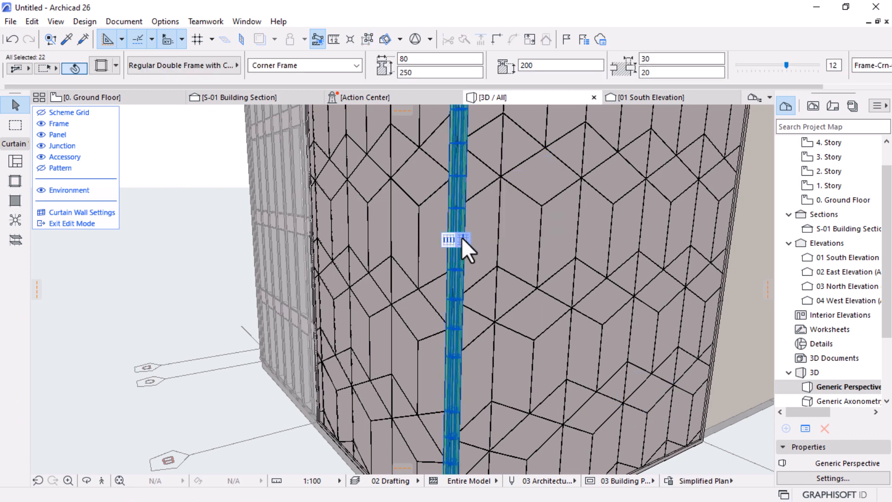
key("Delete")
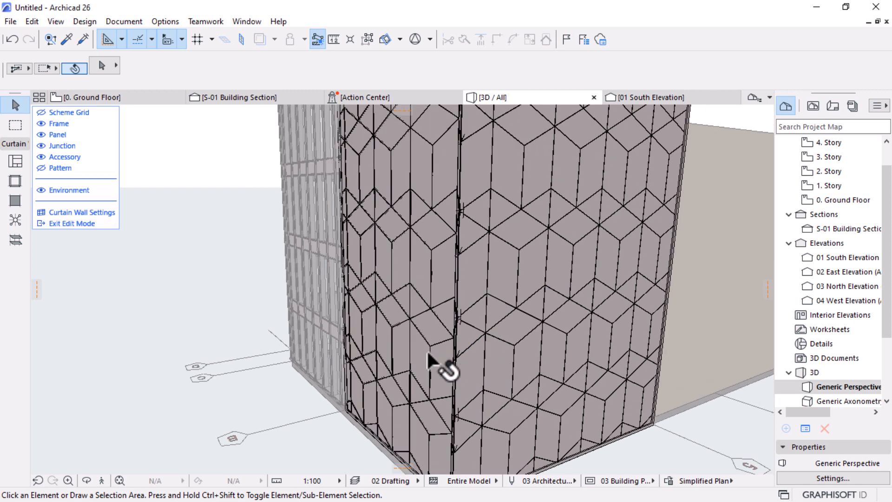
left_click(60, 223)
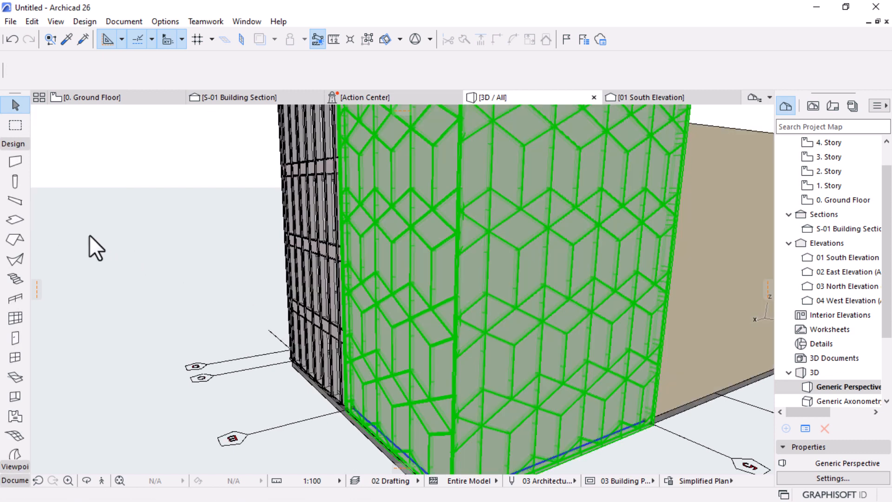
key("Escape")
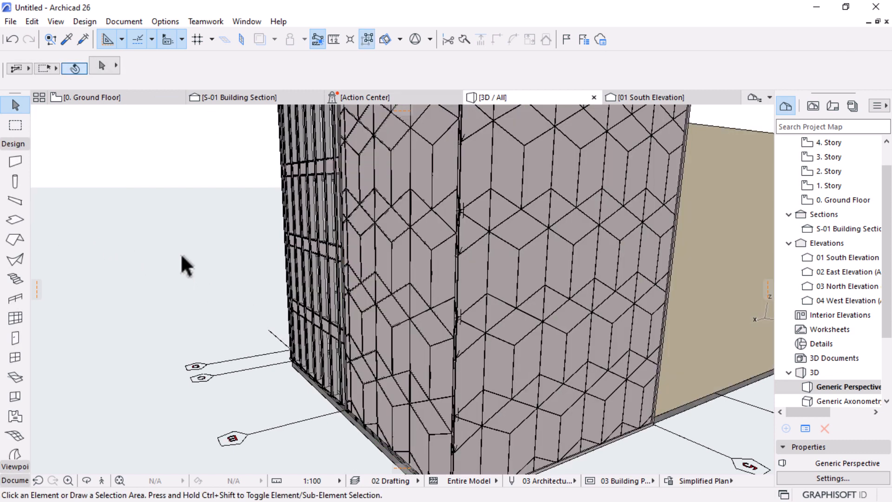
Step: Apply the Simplified Plan graphic override to the S-01 Building Section
key("o")
scroll(488, 241, "down", 8)
left_click_drag(280, 320, 331, 315)
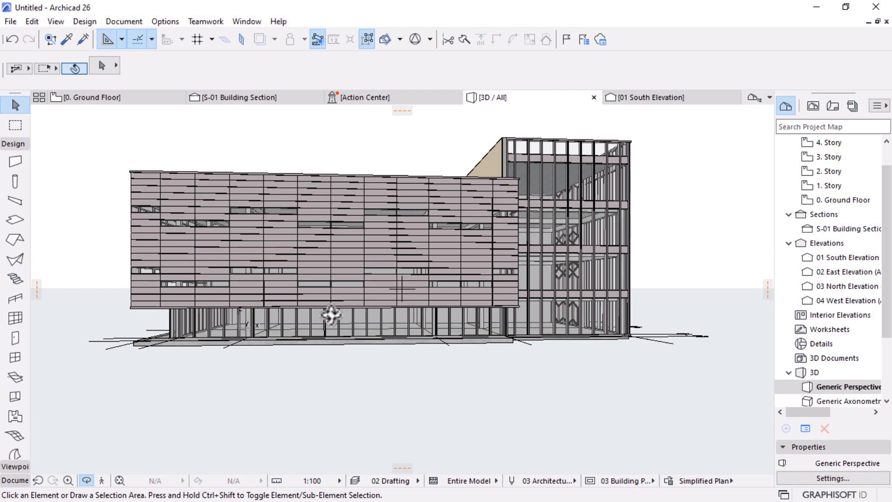
left_click(243, 99)
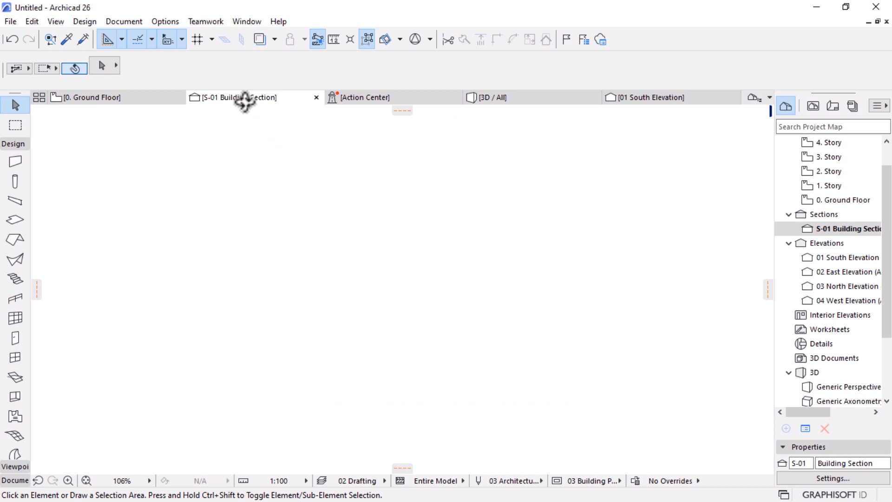
scroll(431, 226, "down", 3)
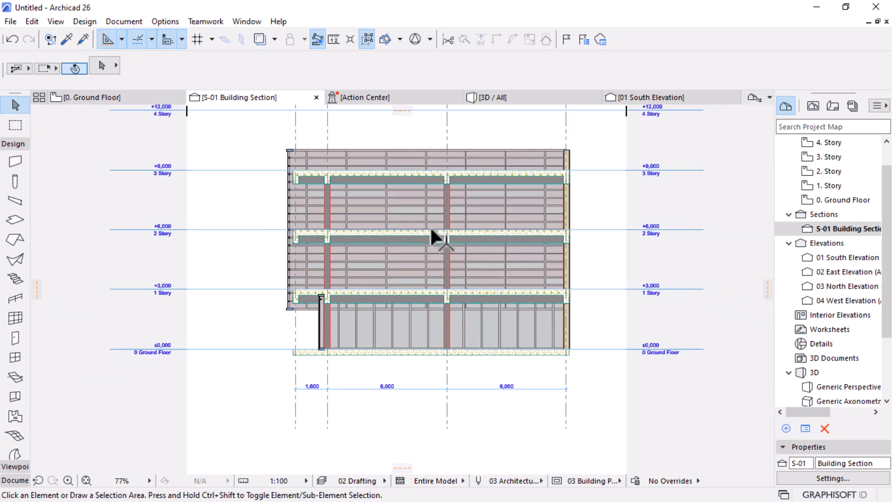
scroll(448, 200, "up", 1)
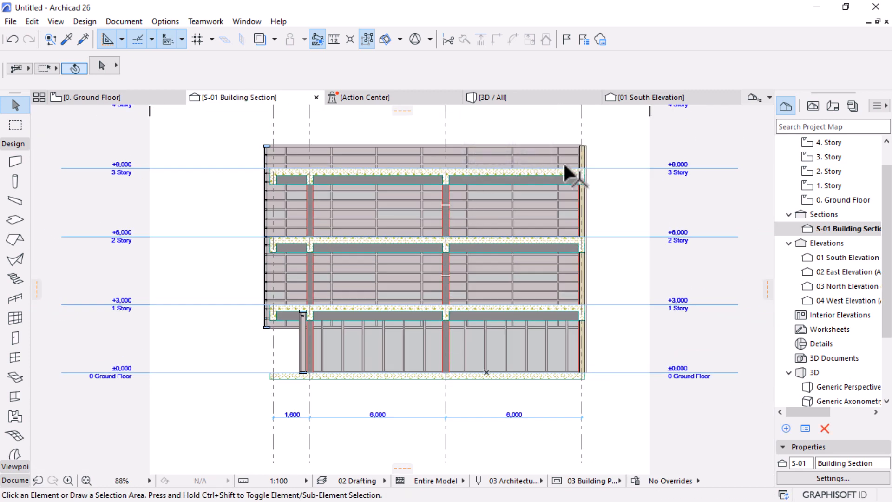
scroll(558, 165, "up", 1)
left_click(669, 480)
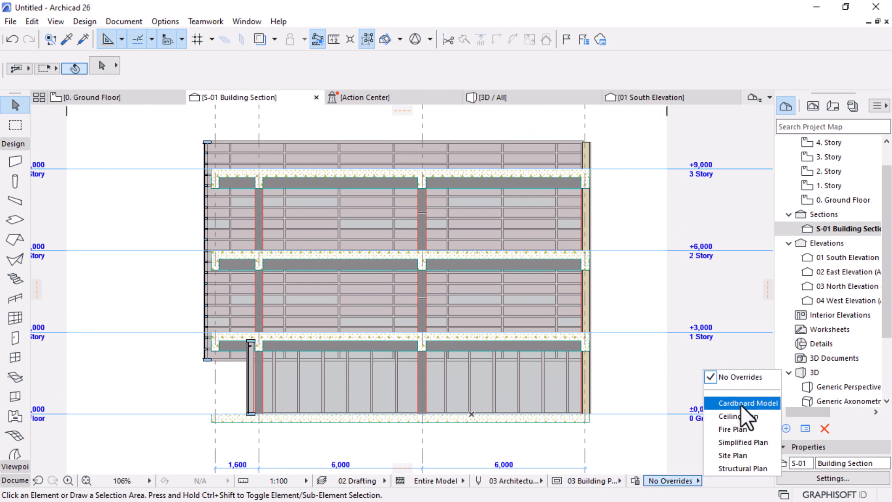
left_click(733, 442)
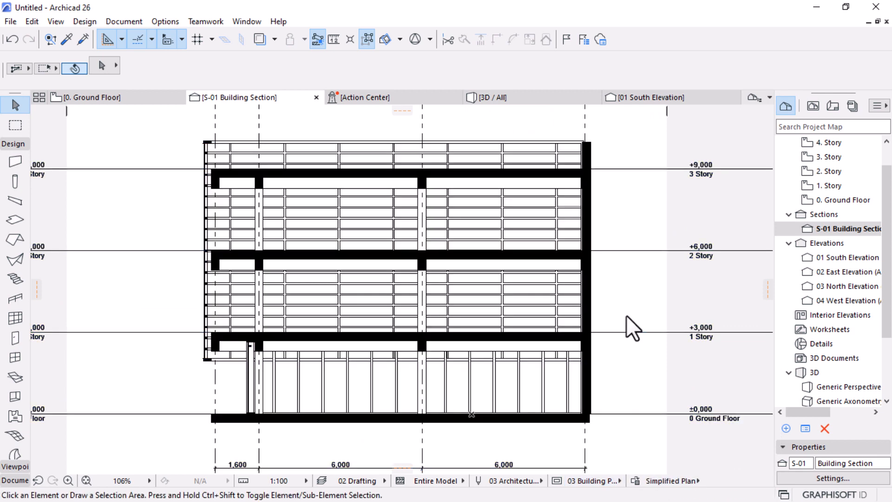
scroll(554, 299, "down", 2)
middle_click_drag(618, 339, 592, 293)
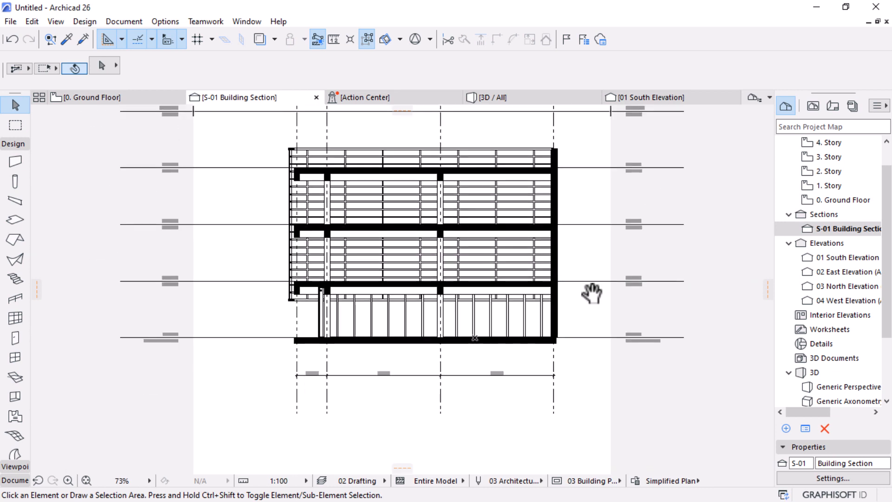
Step: Examine the building's completed curtain wall facades in 3D from the front and the corners
left_click(512, 96)
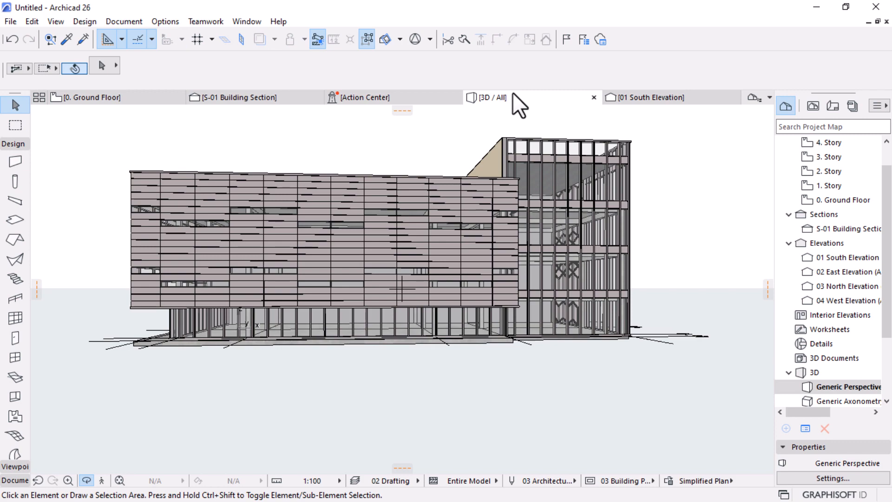
scroll(413, 251, "down", 3)
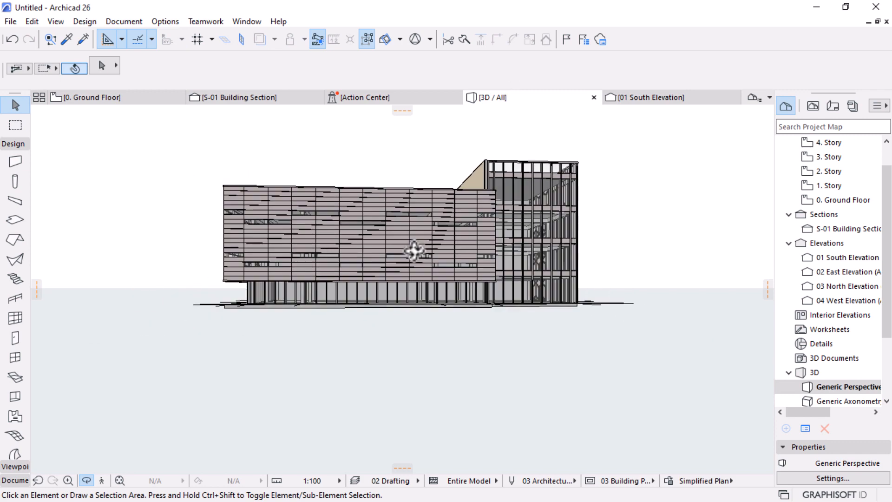
middle_click_drag(373, 283, 426, 297, "shift")
scroll(426, 297, "up", 4)
scroll(434, 312, "down", 6)
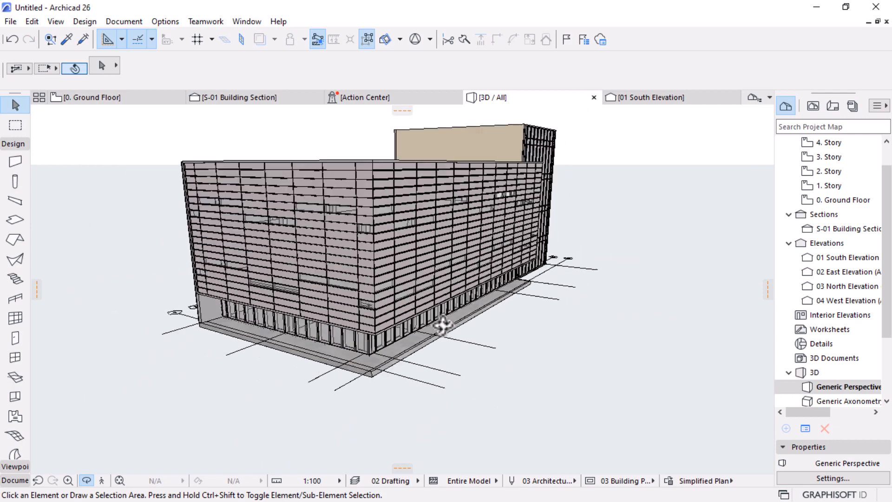
middle_click_drag(540, 320, 346, 300, "shift")
left_click_drag(546, 344, 511, 329)
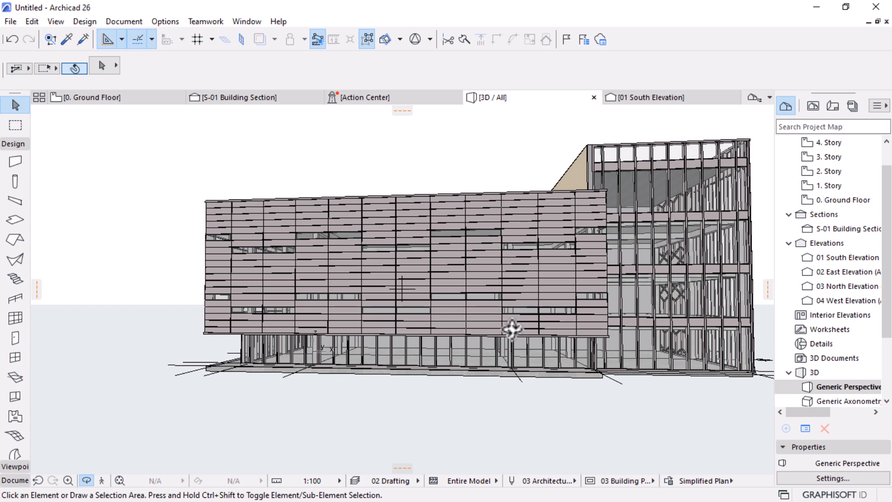
scroll(395, 318, "down", 3)
left_click_drag(412, 343, 474, 356)
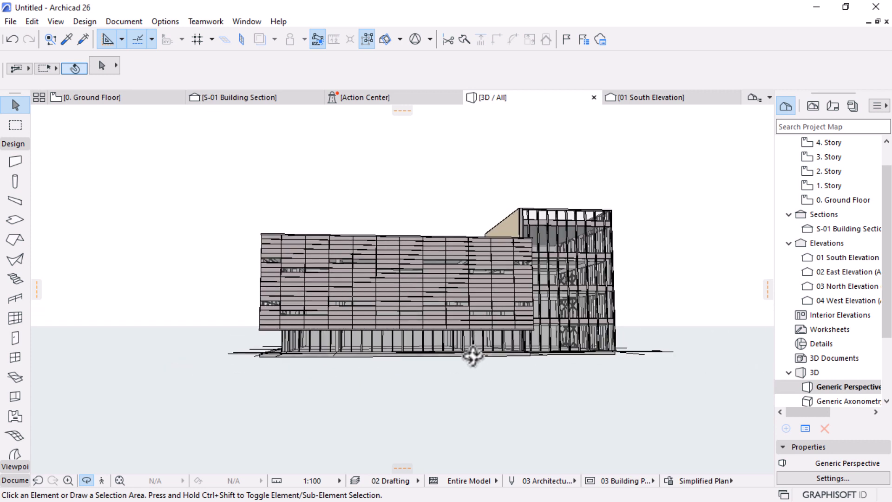
scroll(477, 309, "up", 3)
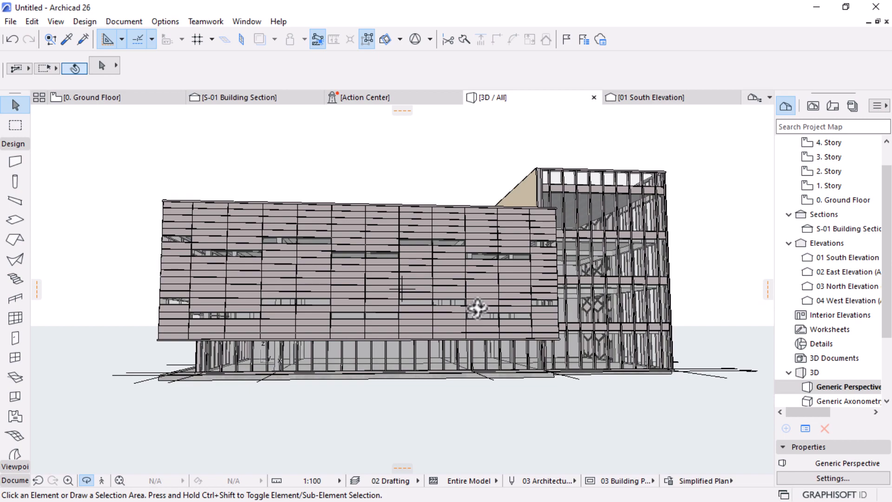
left_click_drag(607, 342, 602, 398)
scroll(376, 299, "up", 5)
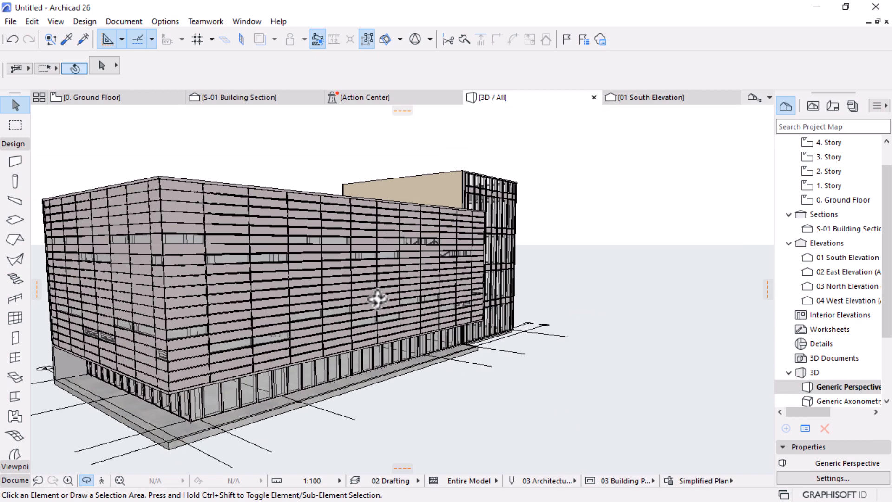
Step: Examine the horizontally panelled long facade, its recessed glazed base and the adjoining glazed tower in the 3D perspective, from eye level and above
left_click_drag(388, 298, 239, 271)
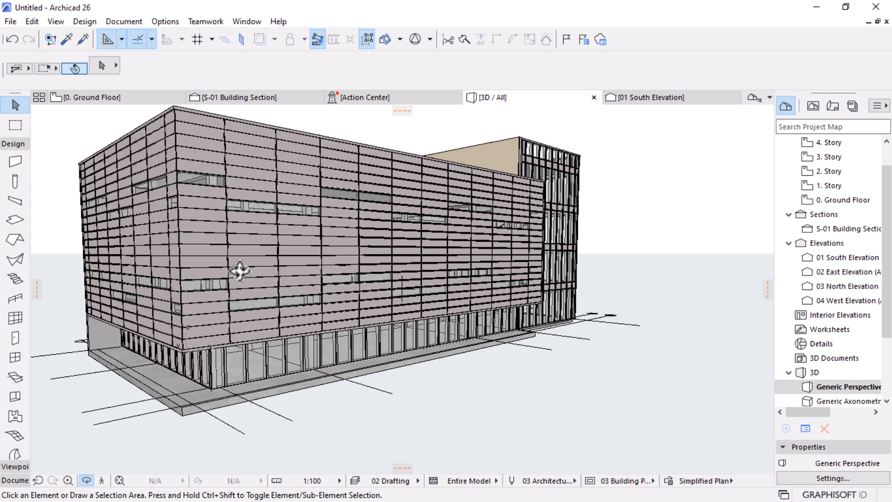
scroll(513, 309, "down", 3)
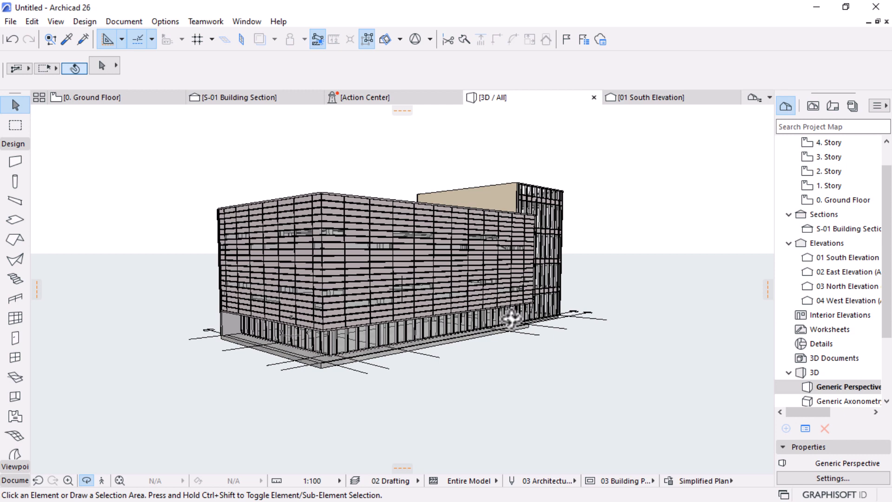
scroll(389, 283, "up", 5)
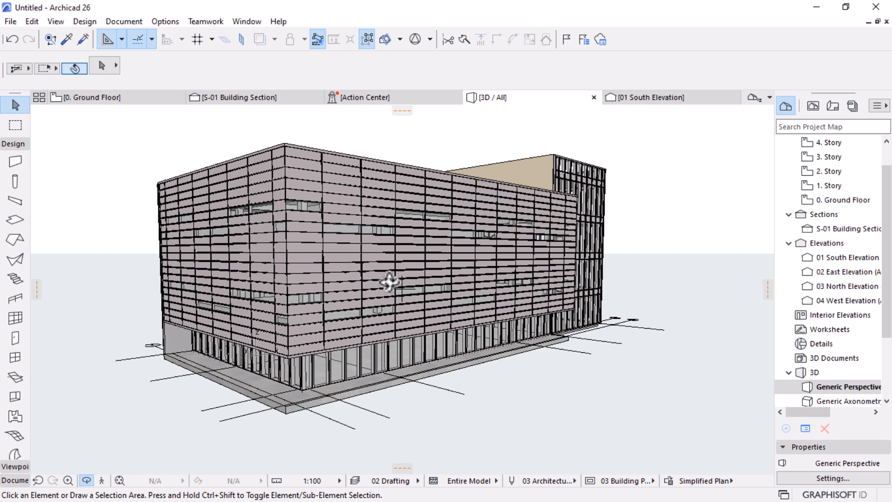
scroll(389, 283, "down", 3)
left_click_drag(402, 284, 470, 278)
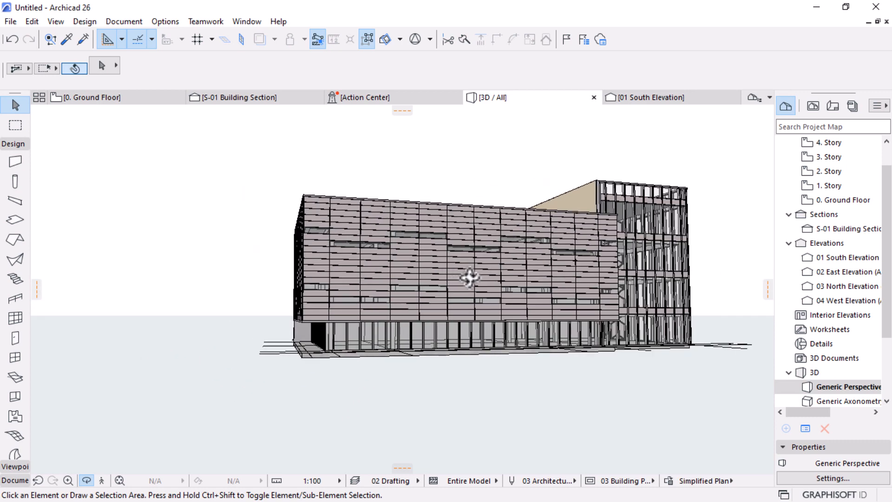
middle_click_drag(562, 276, 536, 271)
scroll(536, 271, "up", 5)
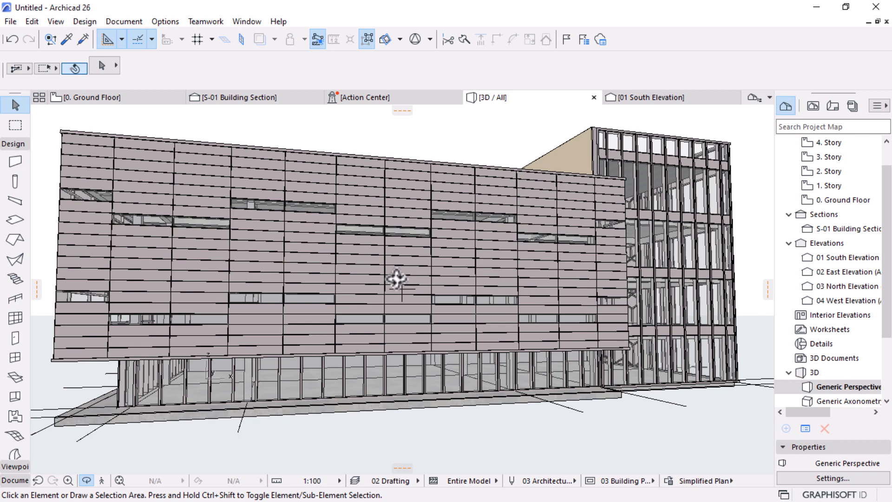
scroll(397, 279, "down", 3)
left_click_drag(667, 339, 365, 338)
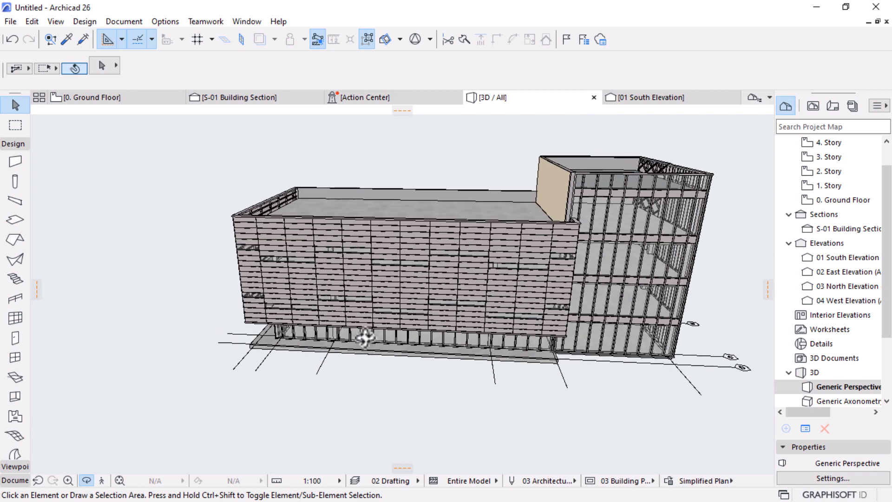
scroll(365, 338, "down", 2)
middle_click_drag(595, 344, 518, 341)
scroll(436, 278, "up", 4)
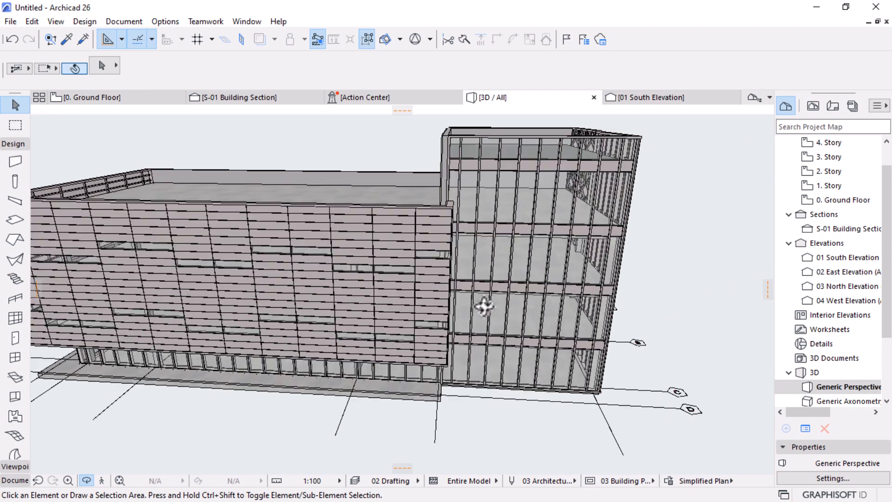
left_click_drag(485, 306, 331, 339)
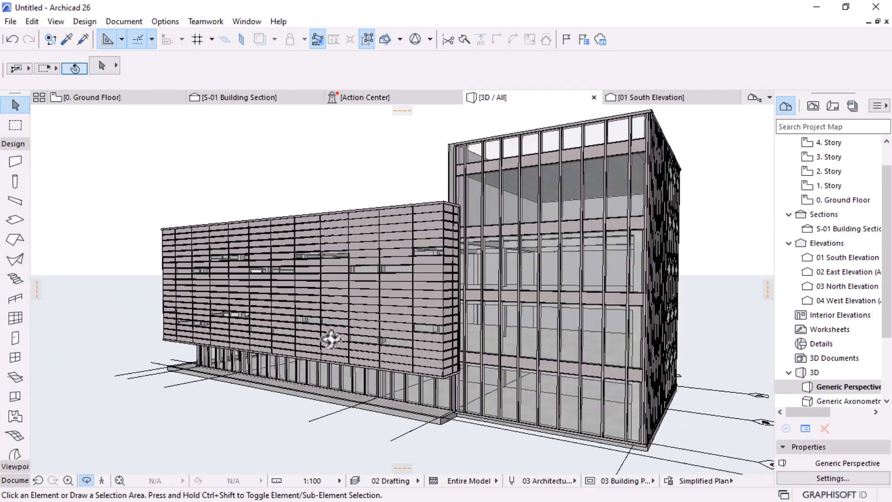